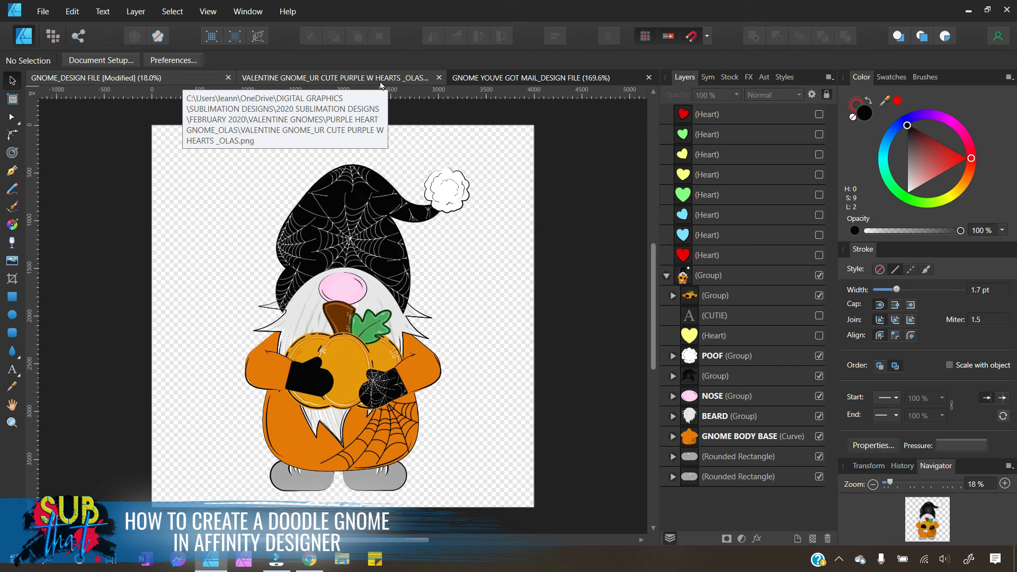
Step: Look over the valentine gnome image and the You've Got Mail gnome design, and close the You've Got Mail file
click(380, 84)
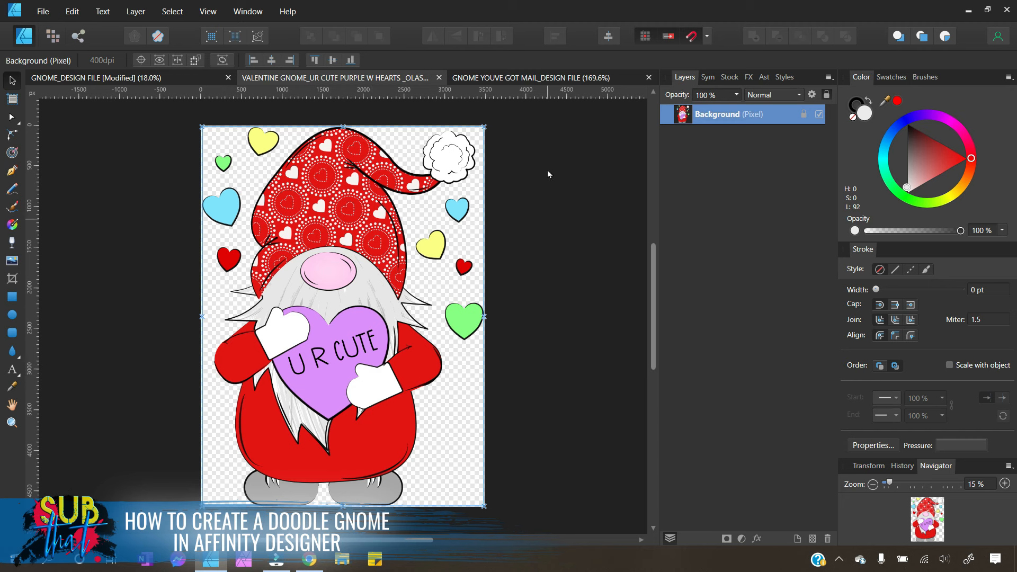
click(538, 78)
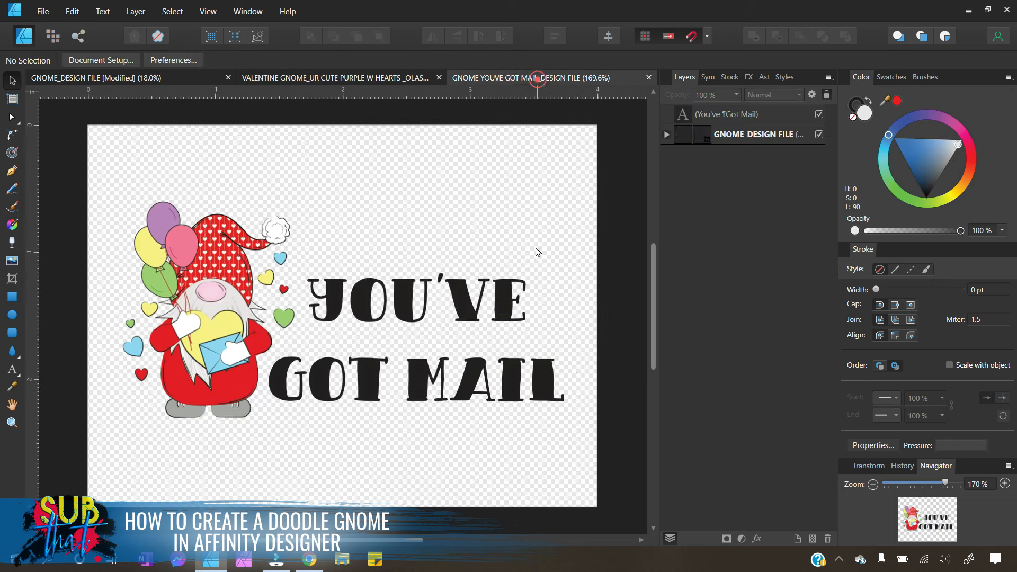
click(371, 309)
click(236, 329)
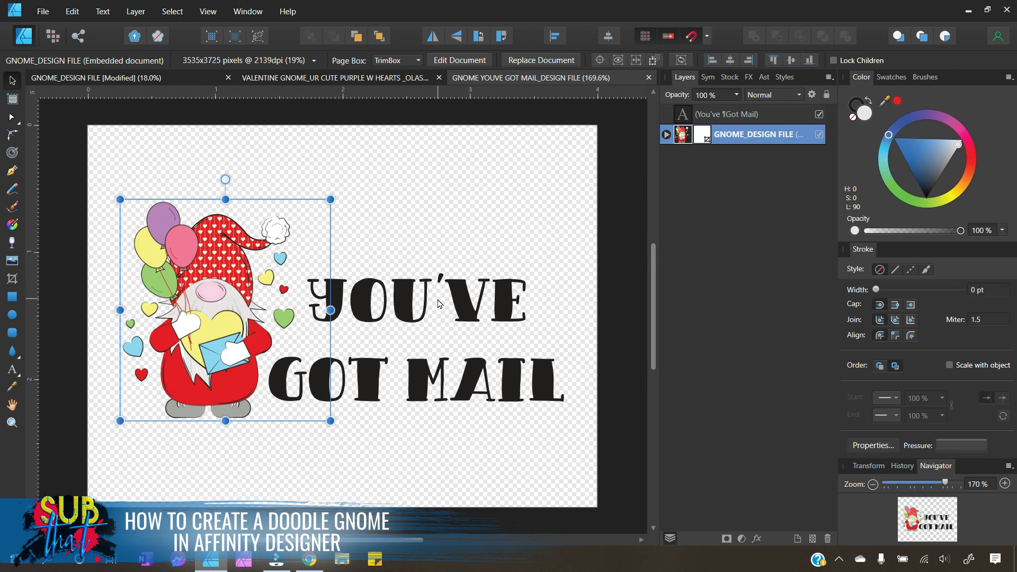
click(447, 243)
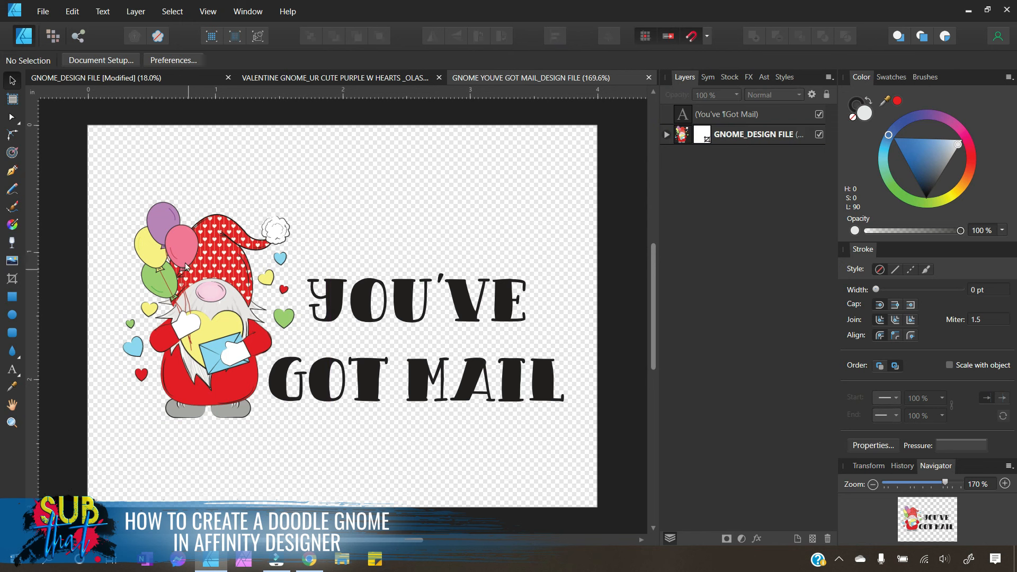
click(648, 77)
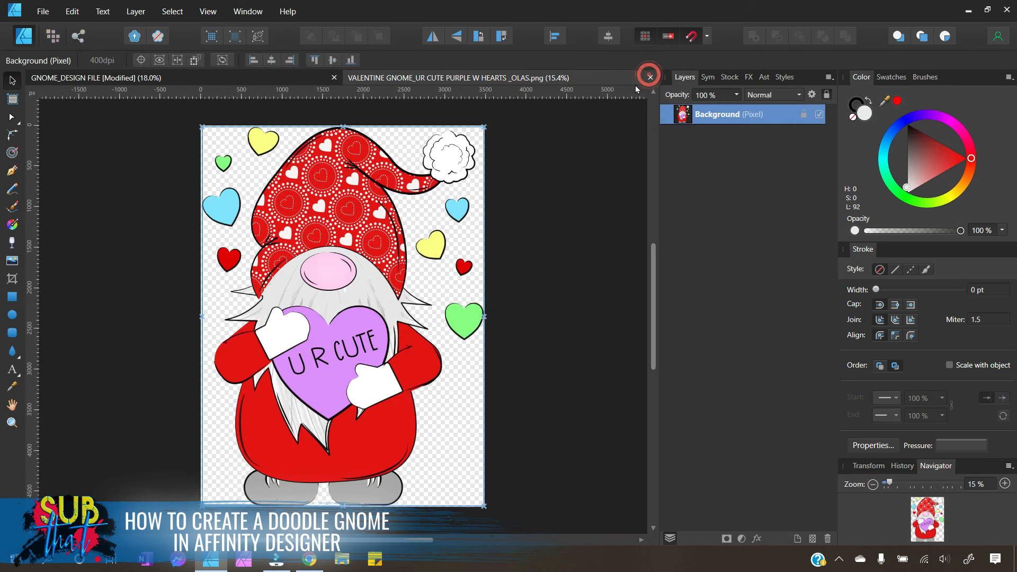
Step: In GNOME_DESIGN FILE, move the arms-and-pumpkin group up off the gnome and back onto its body
click(244, 77)
click(701, 296)
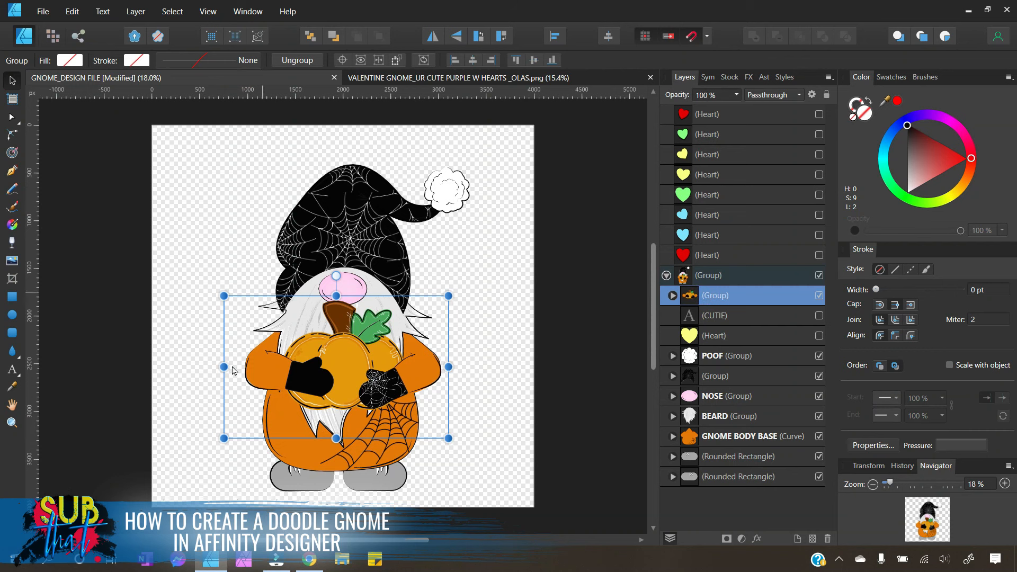
drag(375, 382, 297, 257)
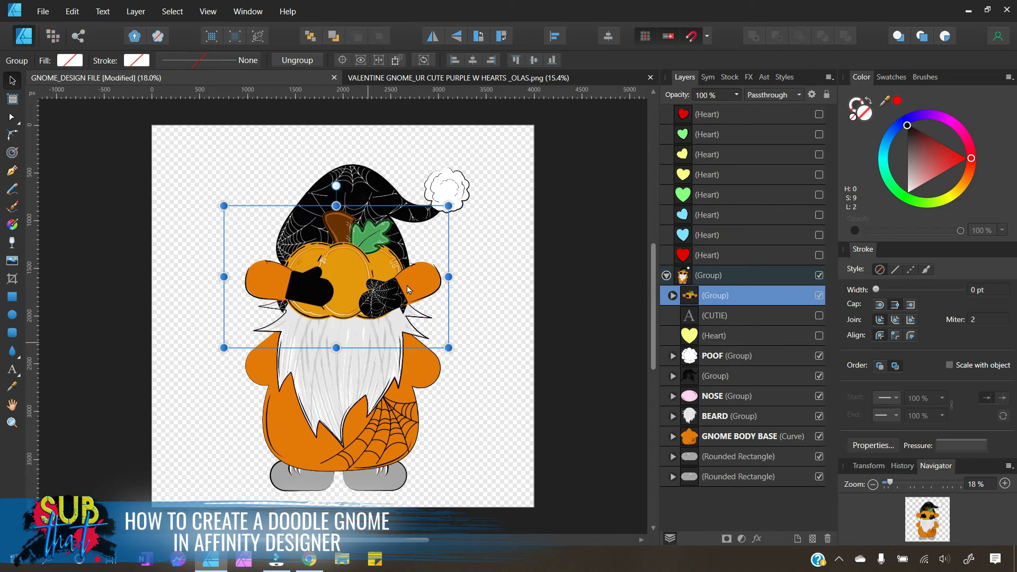
drag(397, 312, 398, 374)
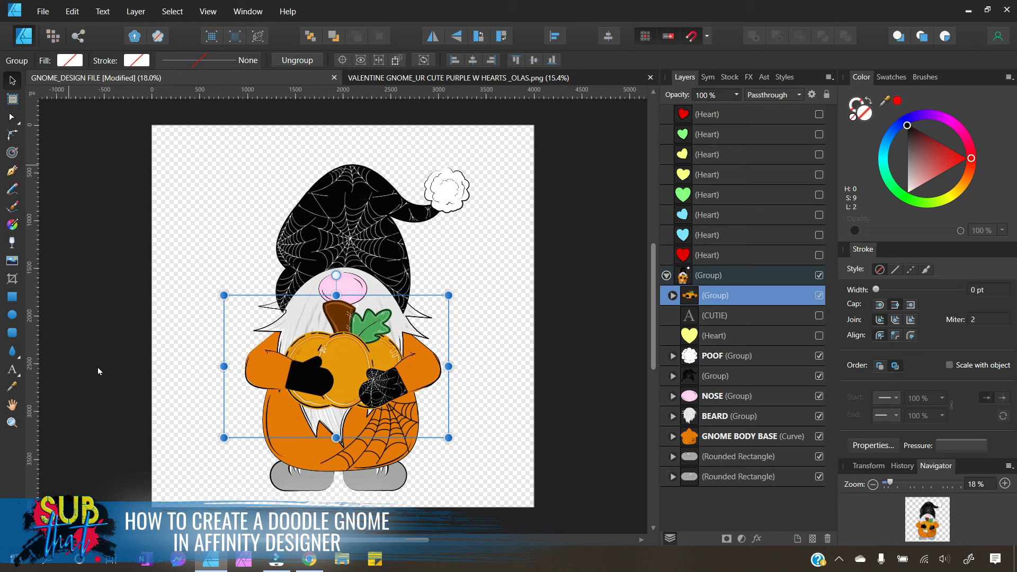
drag(411, 391, 329, 221)
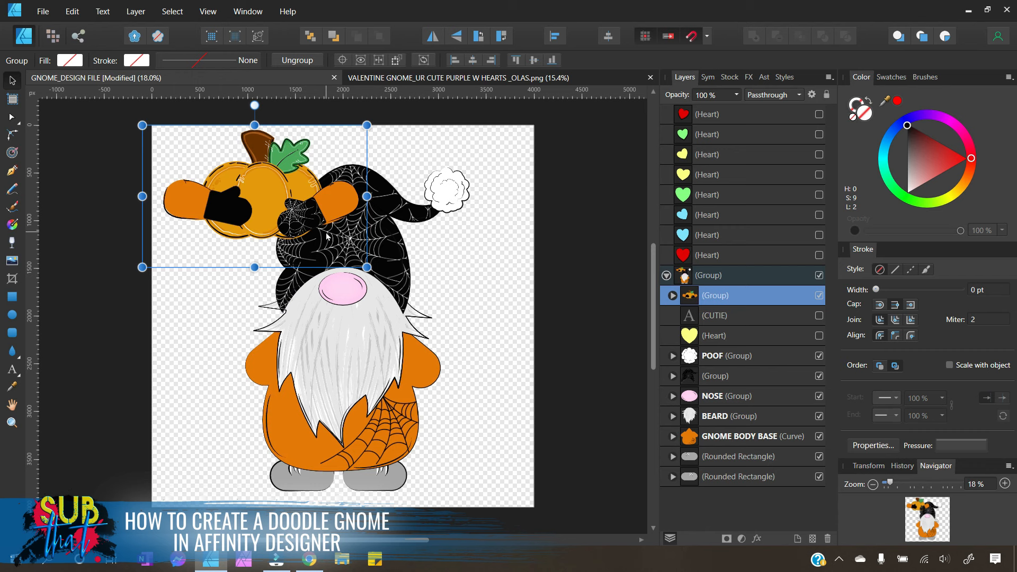
drag(240, 185, 322, 356)
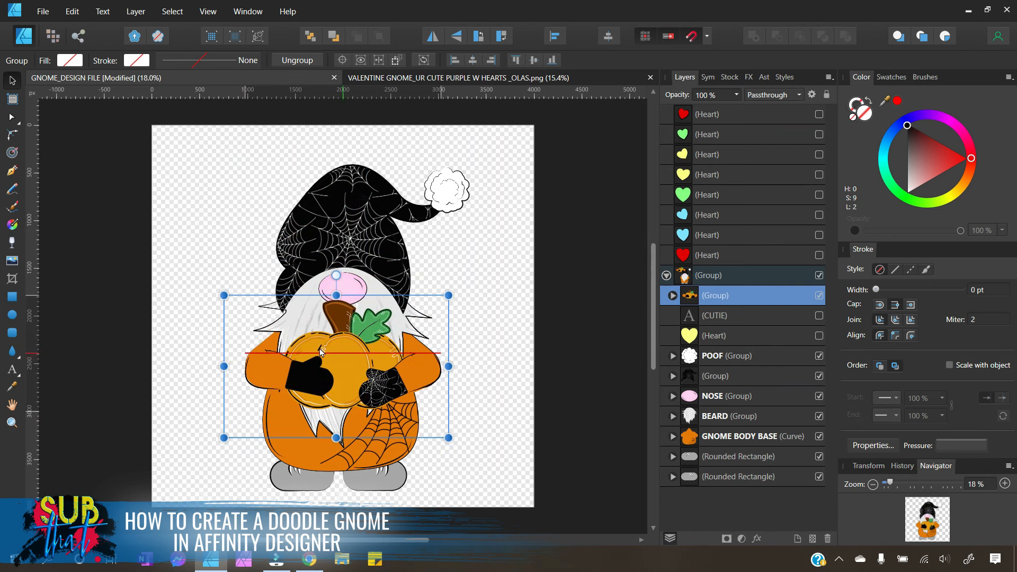
click(477, 354)
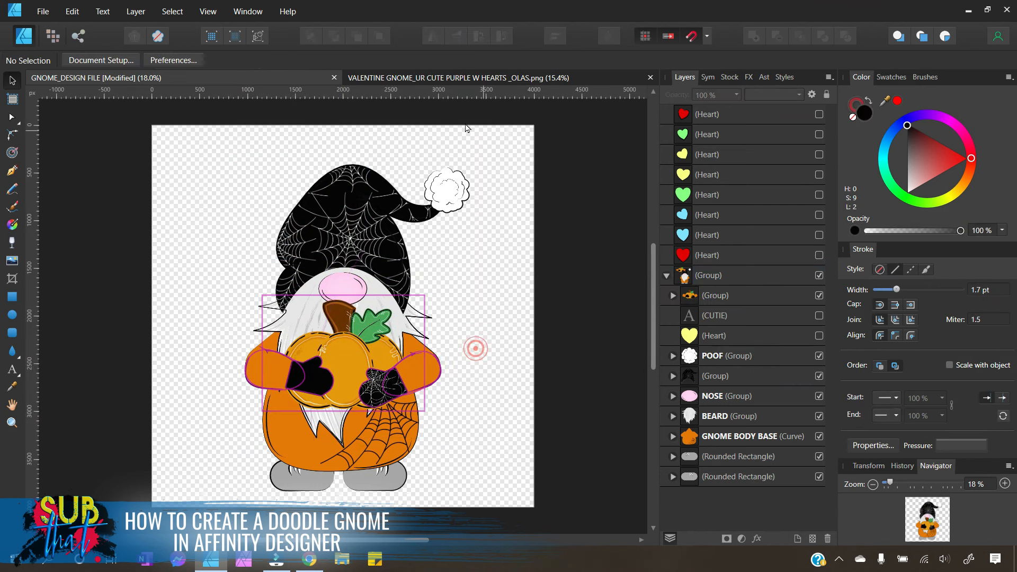
Step: Close the valentine gnome PNG with the purple heart, leaving the gnome design file open
click(500, 77)
click(651, 78)
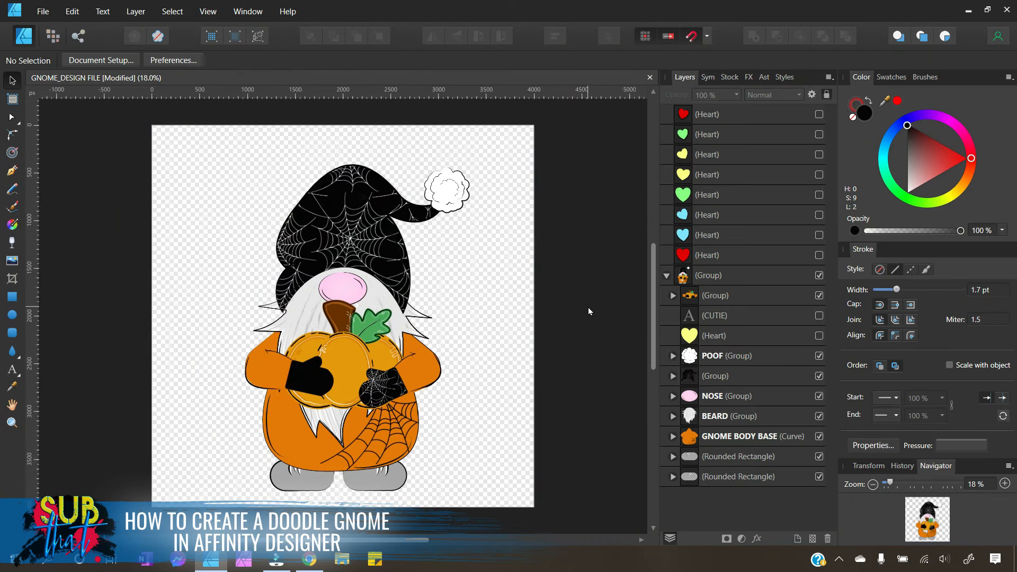
Step: Create a new document from the STANDARD CLIPART preset, 3600 × 3600 px at 400 DPI
click(52, 20)
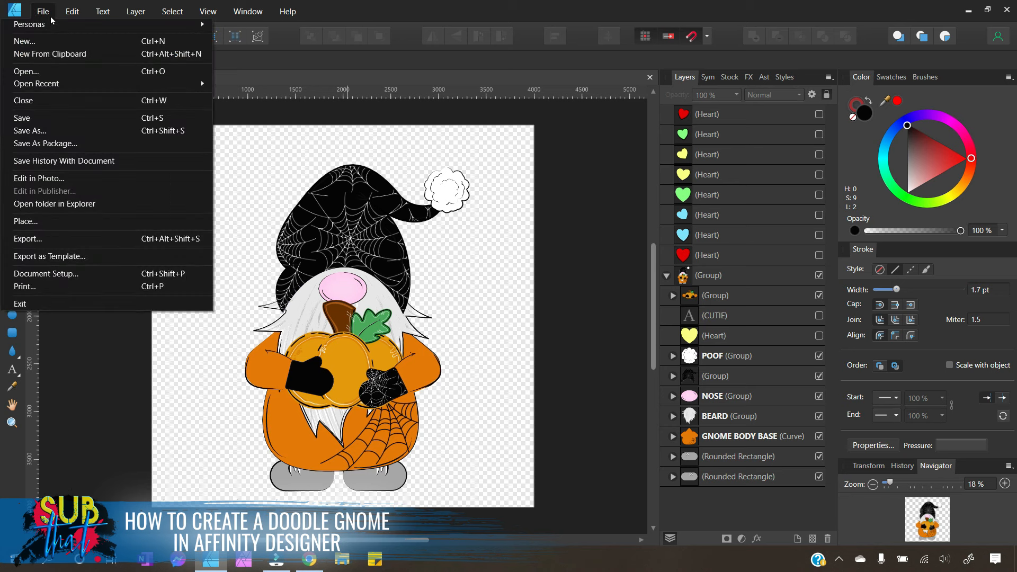
click(53, 41)
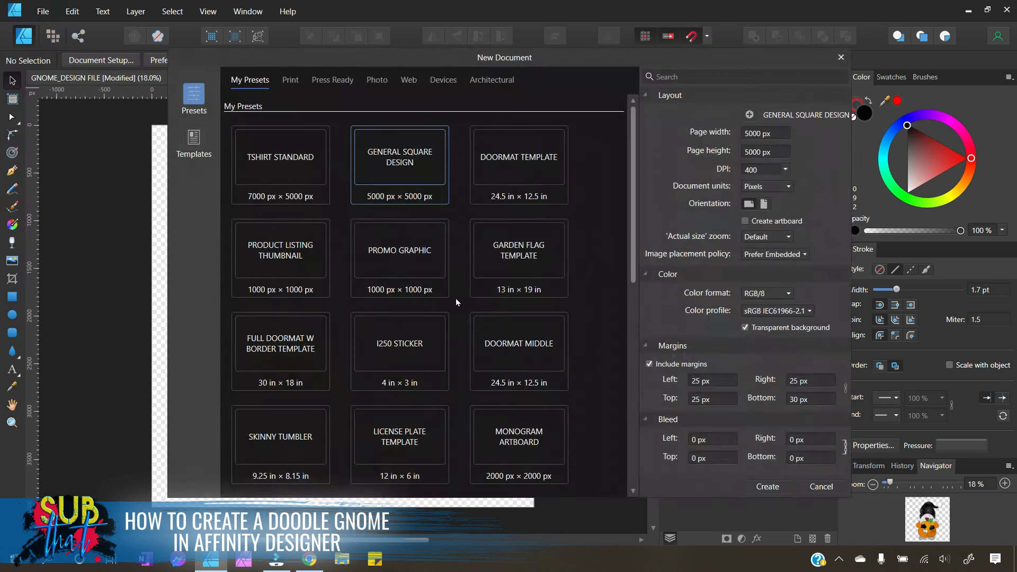
drag(633, 177, 634, 382)
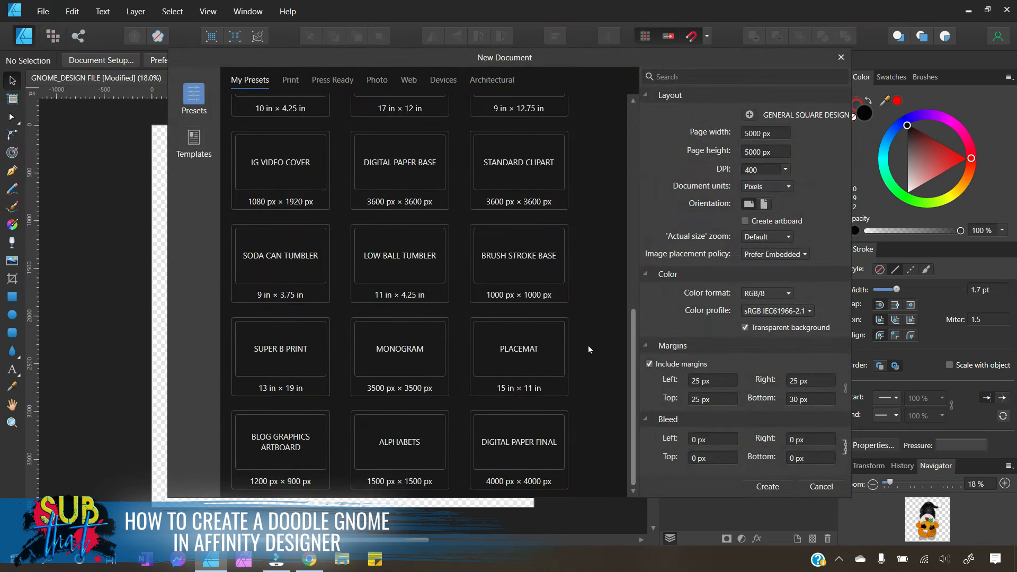
click(545, 173)
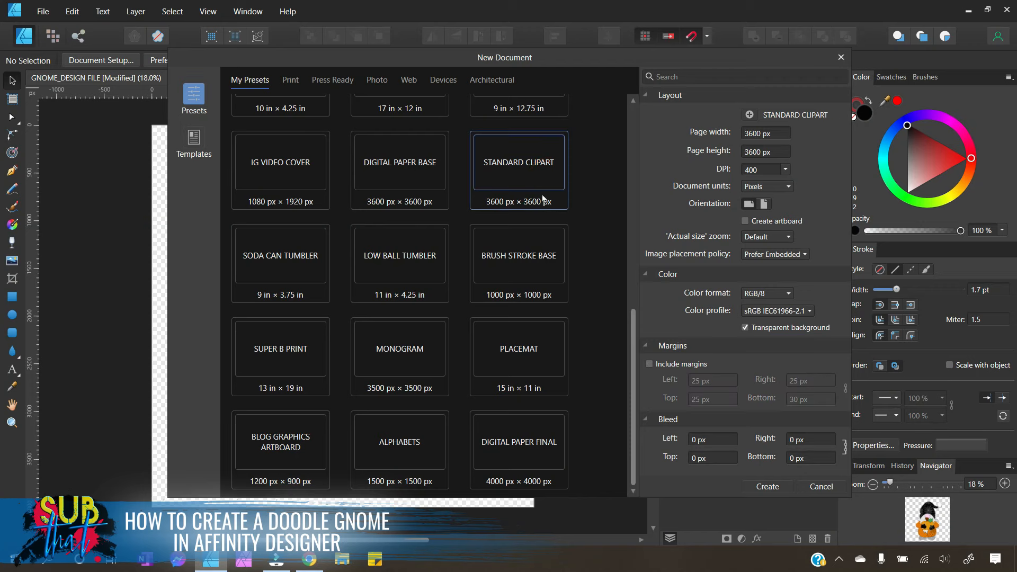
click(785, 169)
click(756, 237)
click(766, 488)
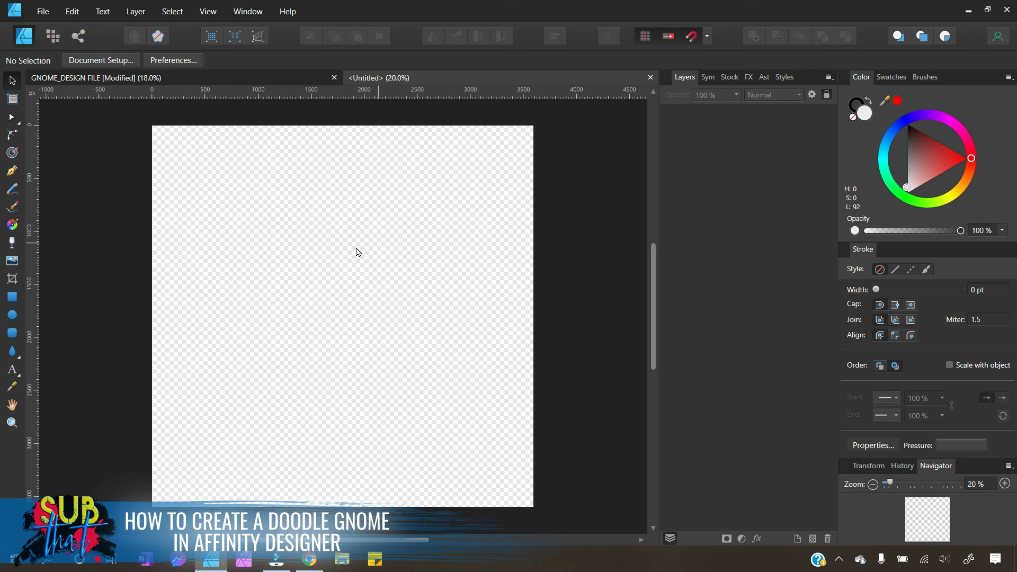
Step: Draw a trapezoid about 2330 px wide and 2030 px high and center it horizontally in the canvas's lower part
click(12, 351)
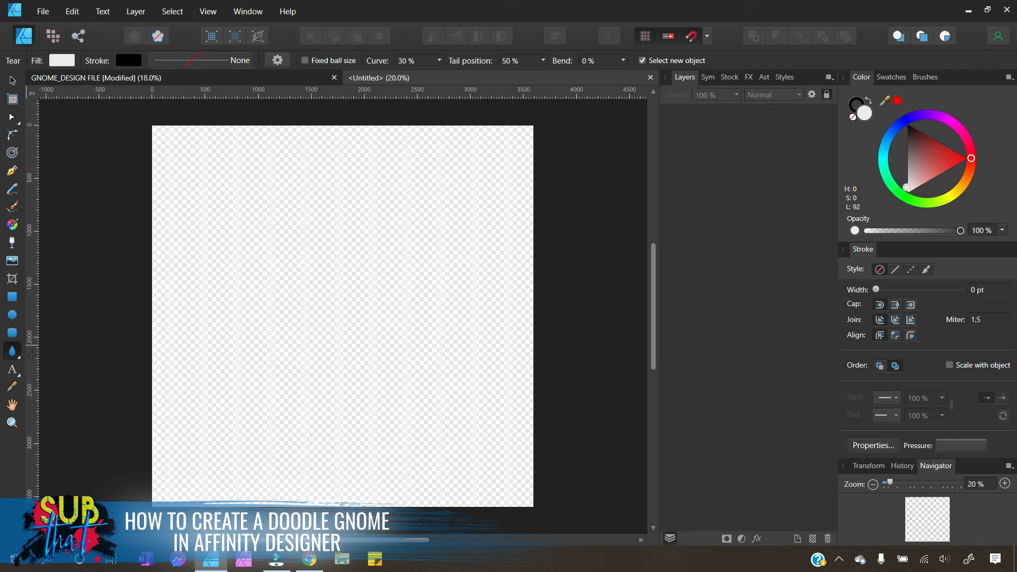
click(19, 361)
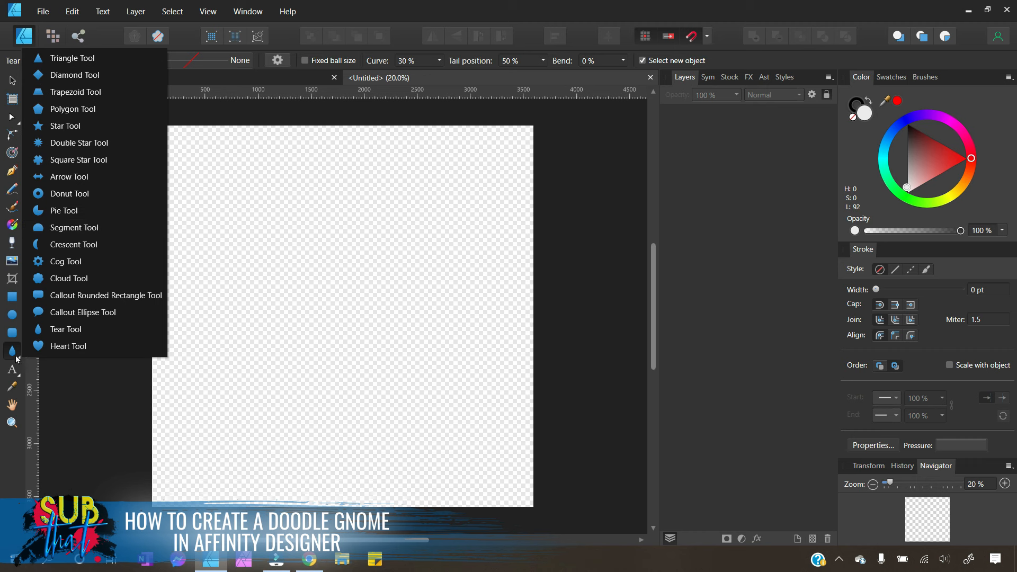
click(115, 93)
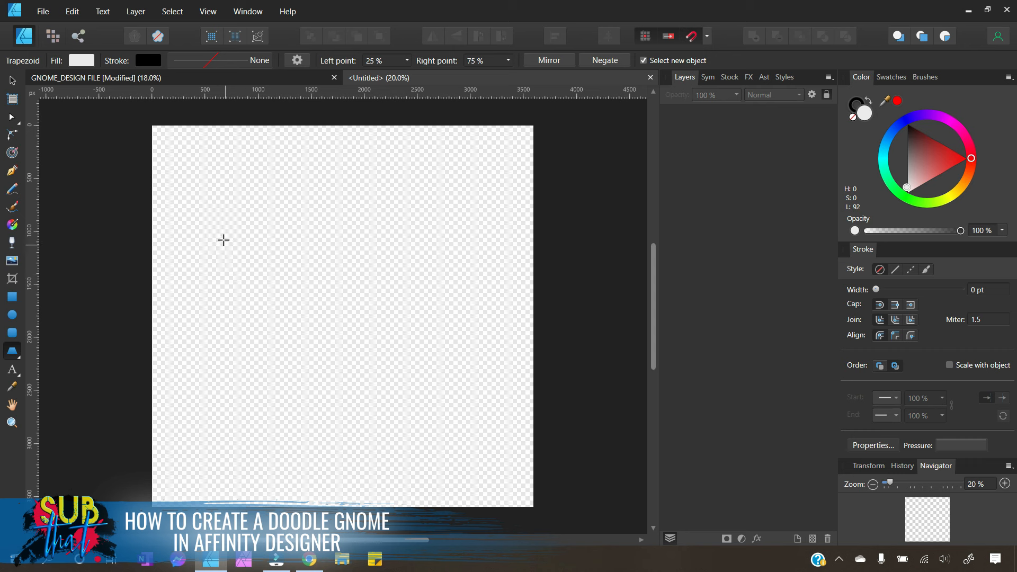
drag(222, 236, 469, 451)
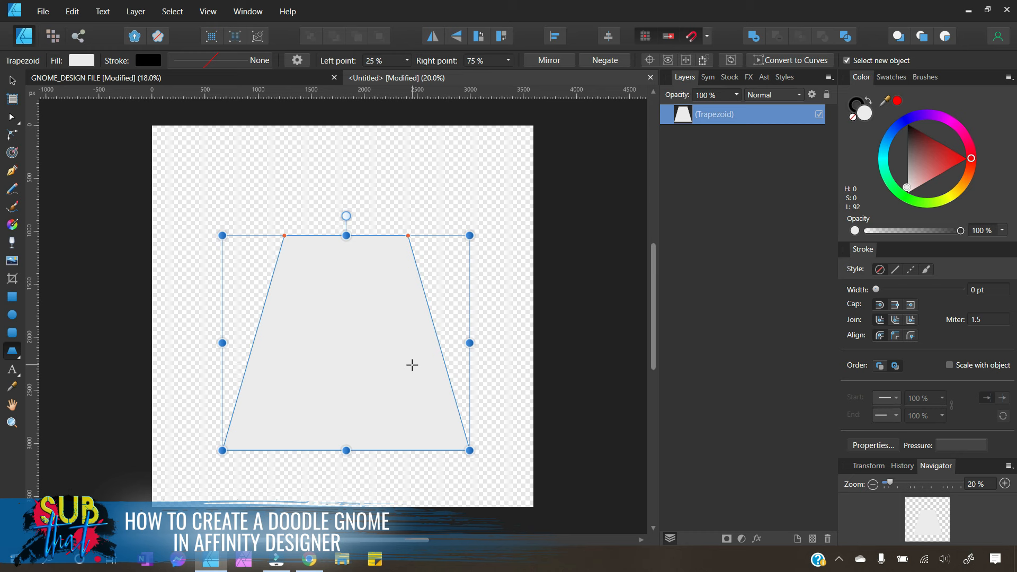
click(11, 80)
drag(371, 338, 384, 359)
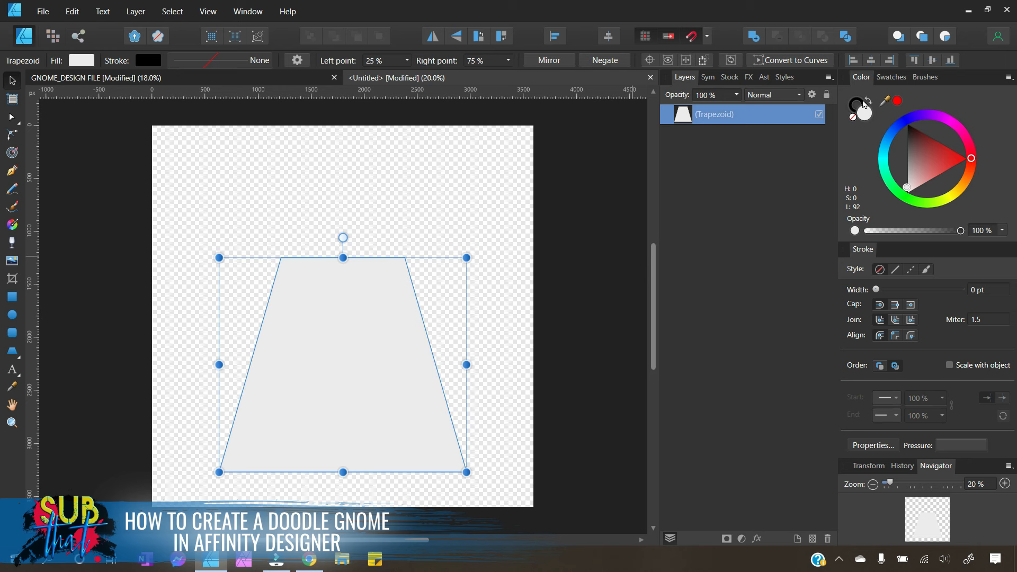
Step: Swap the trapezoid's colors so its fill is black, and set its stroke to none
click(867, 102)
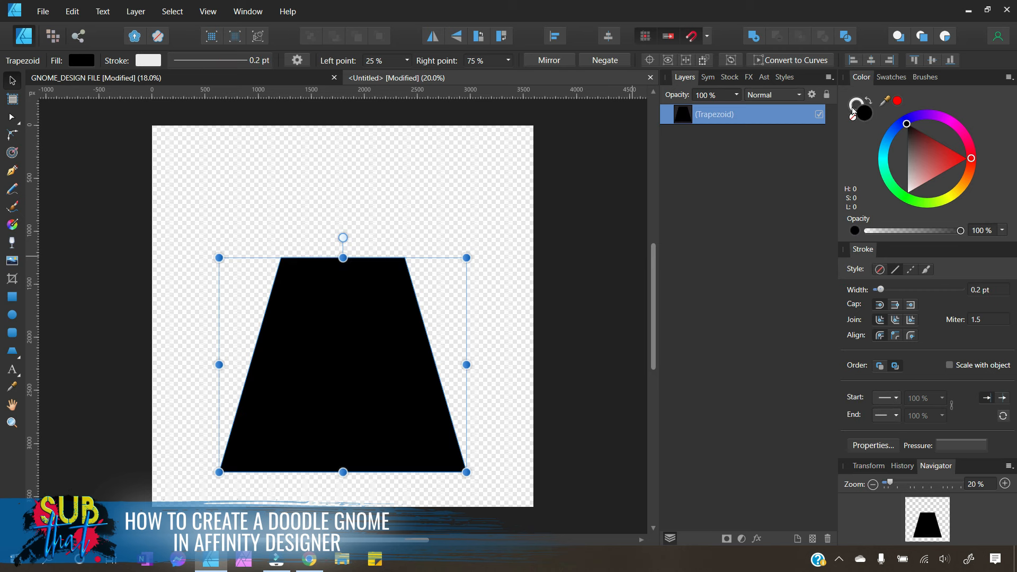
click(853, 109)
click(853, 118)
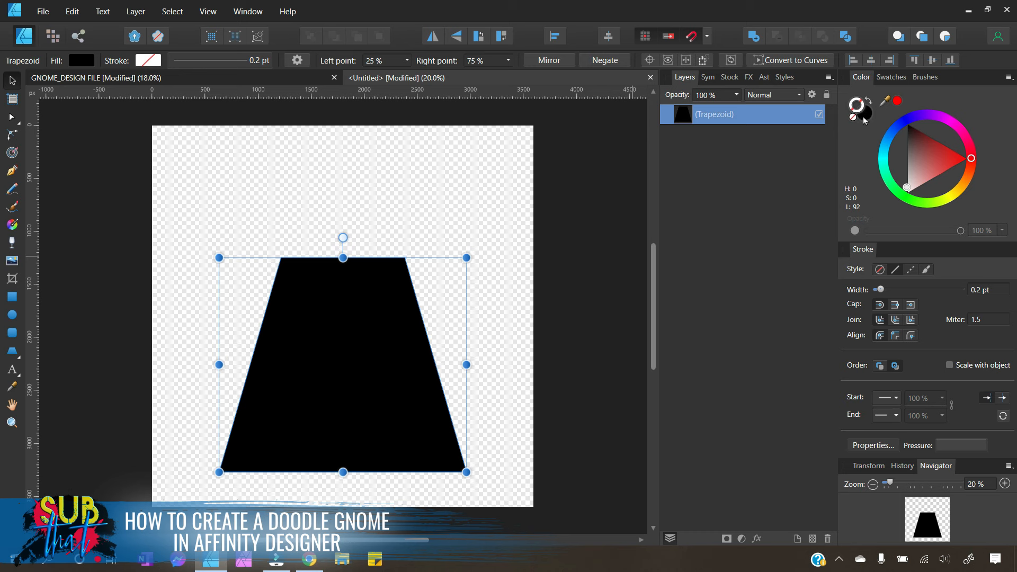
click(864, 117)
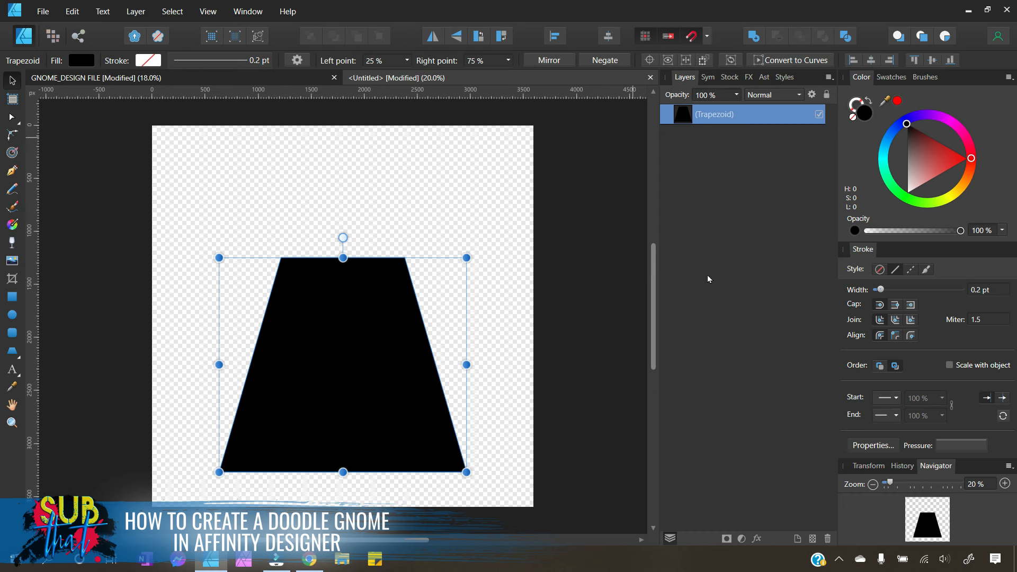
click(205, 18)
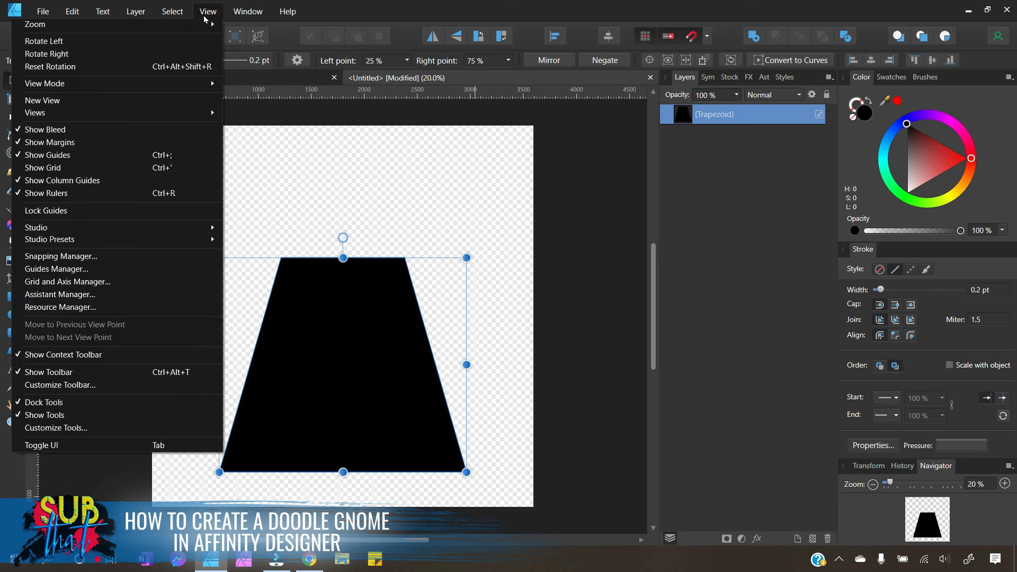
mouse_move(181, 232)
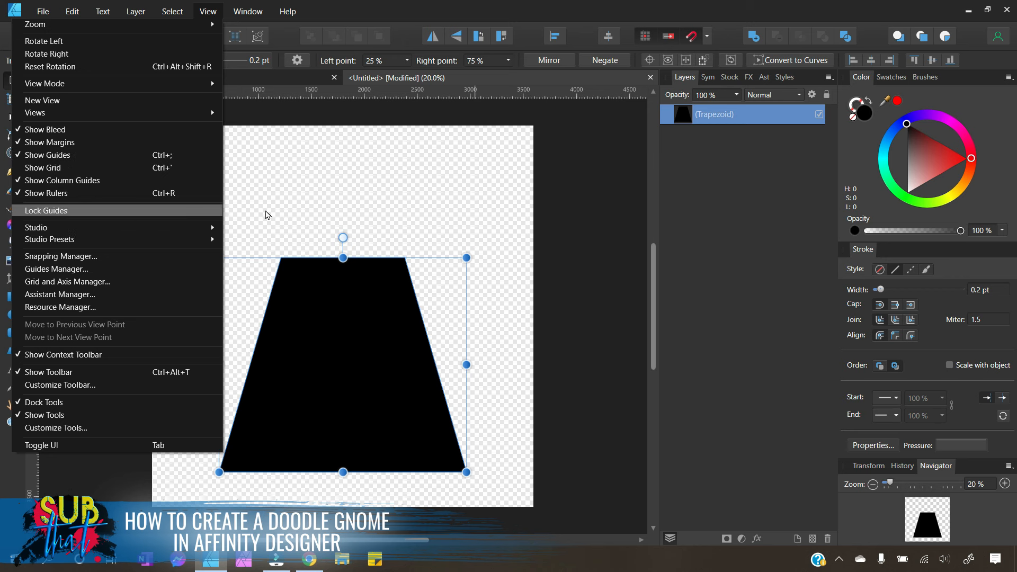
click(255, 169)
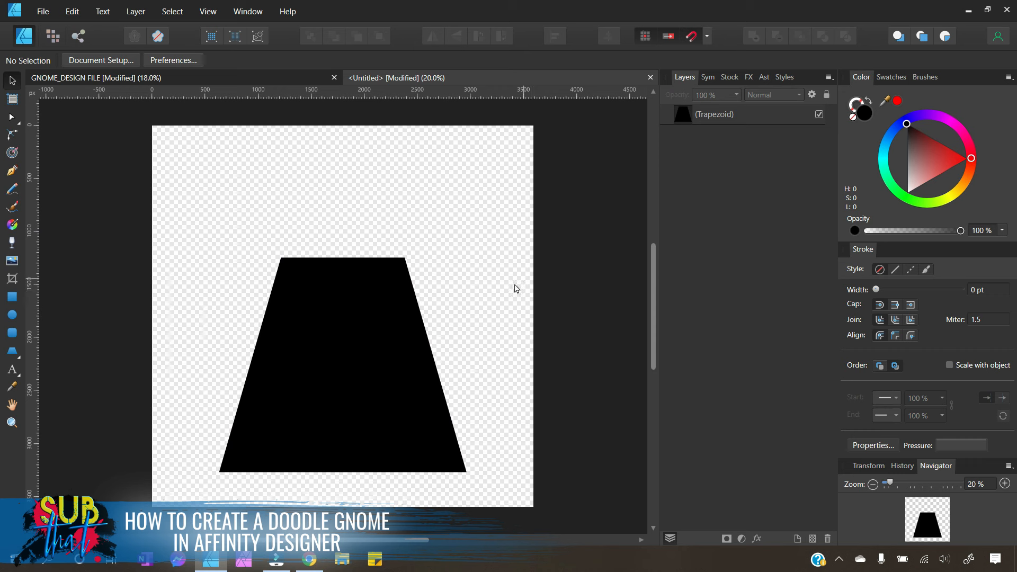
Step: Nudge the black trapezoid slightly down and shorten it from its top edge to about 1800 px high
click(401, 406)
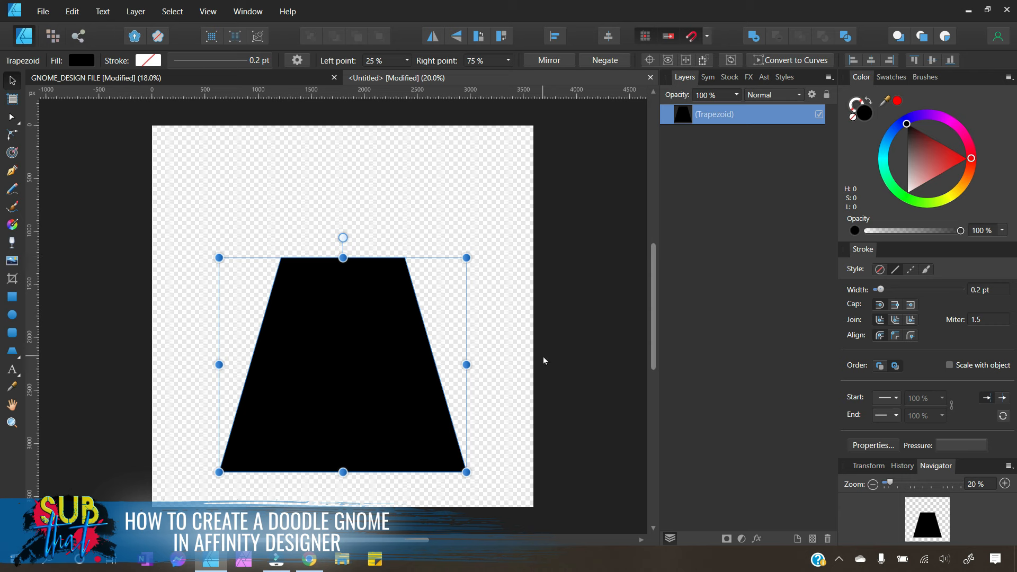
drag(371, 399, 371, 402)
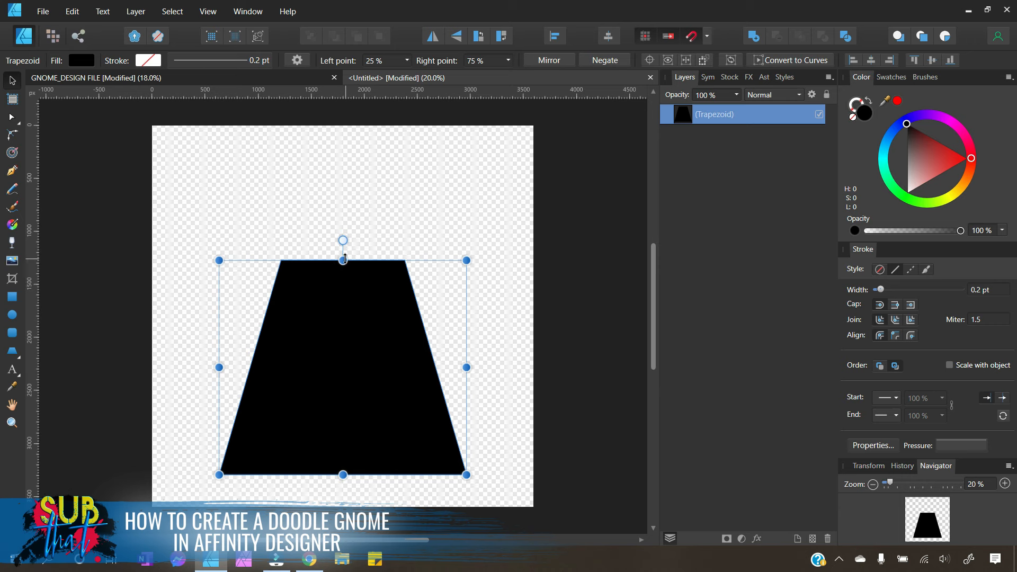
drag(336, 260, 335, 287)
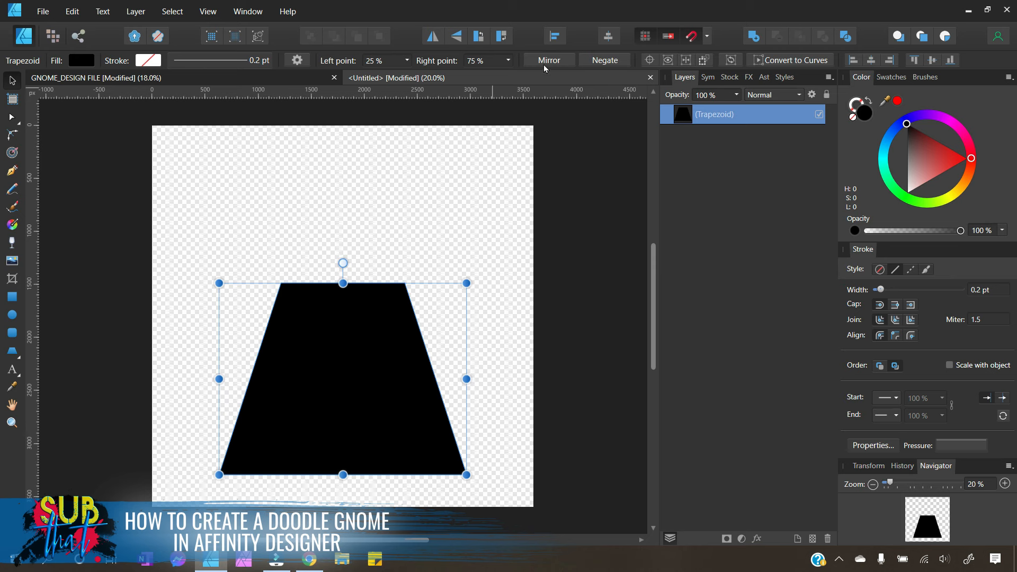
Step: Convert the trapezoid to curves and round its lower-left corner with the Corner tool to a radius of about 308 px
click(793, 56)
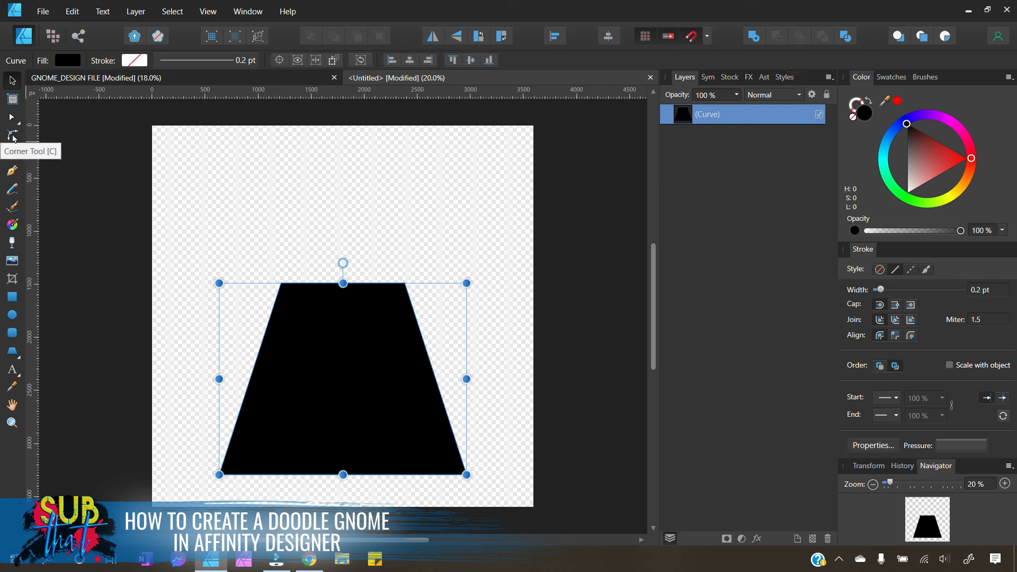
click(12, 136)
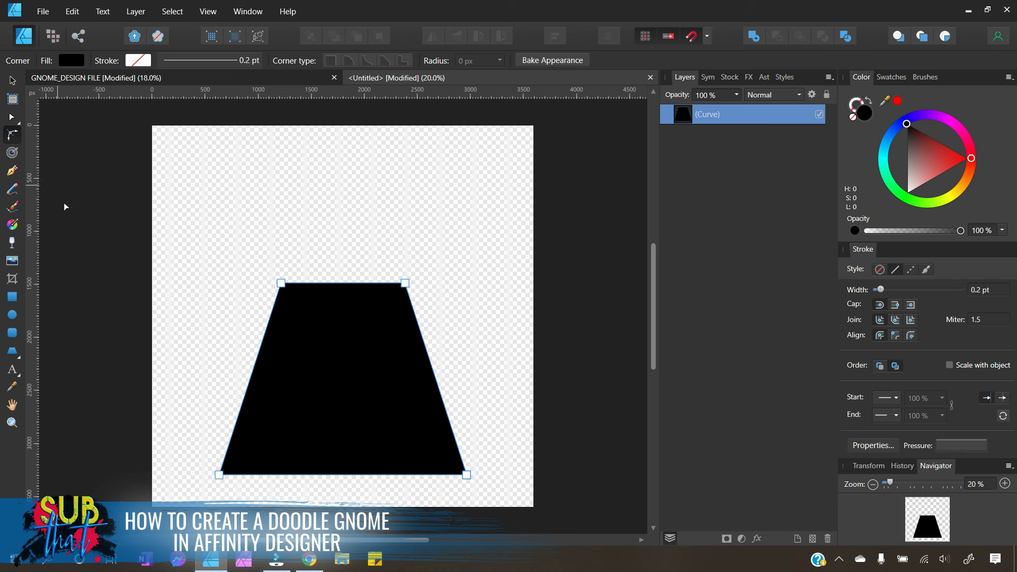
drag(219, 475, 267, 446)
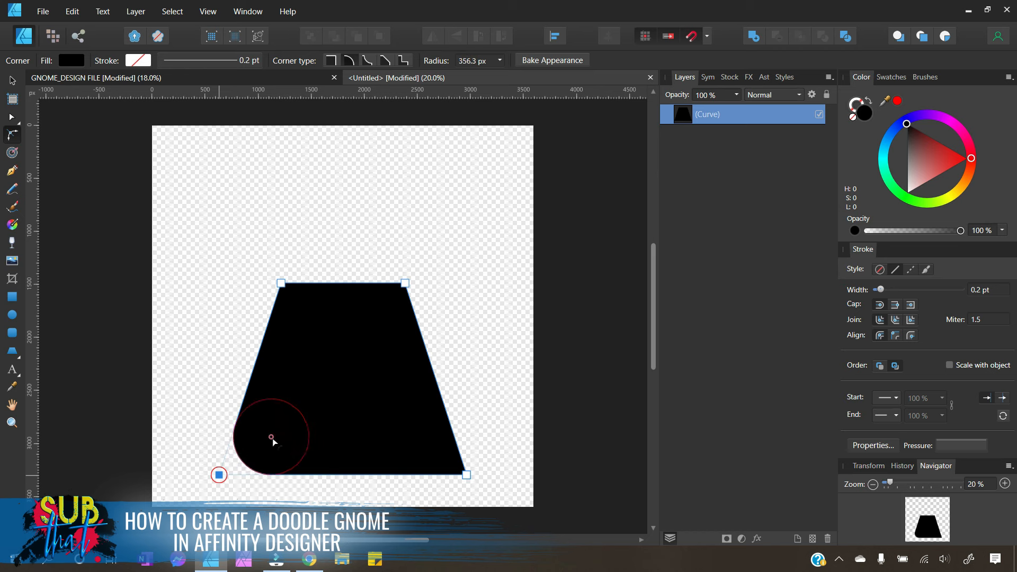
drag(272, 438, 264, 444)
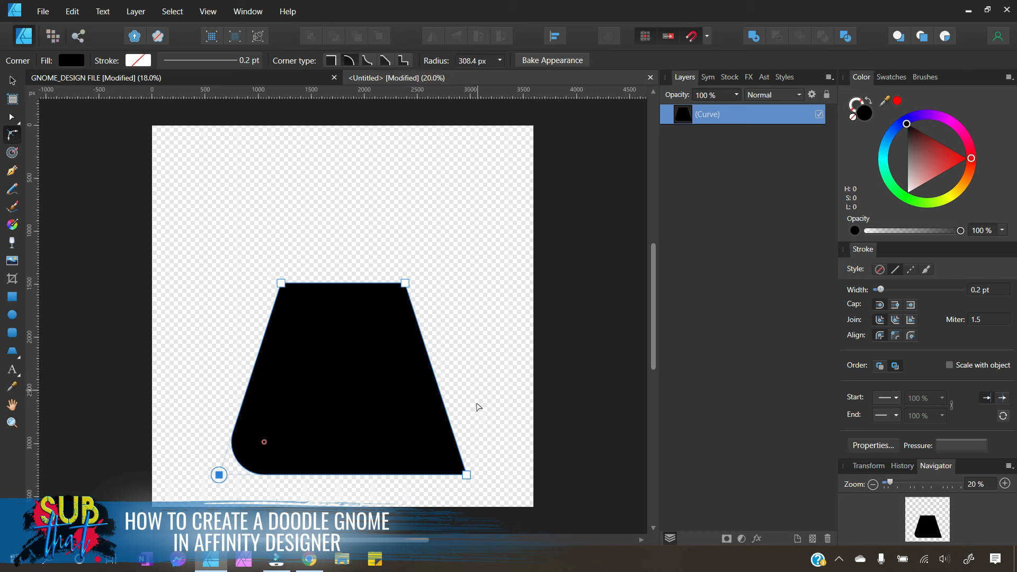
Step: Round the trapezoid's lower-right corner with the Corner tool and set its radius to 308.4 px
click(467, 476)
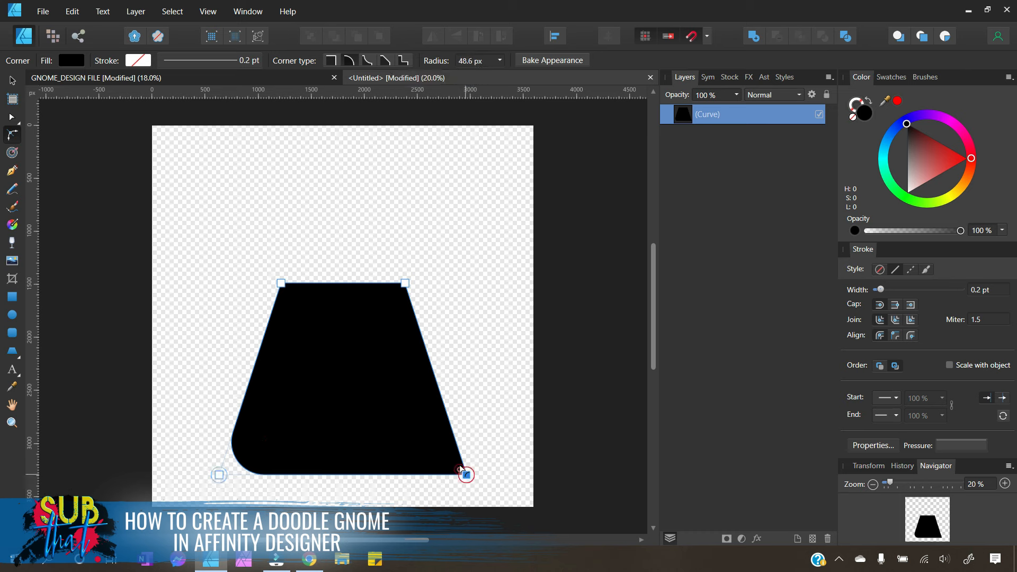
drag(445, 441, 437, 421)
click(468, 60)
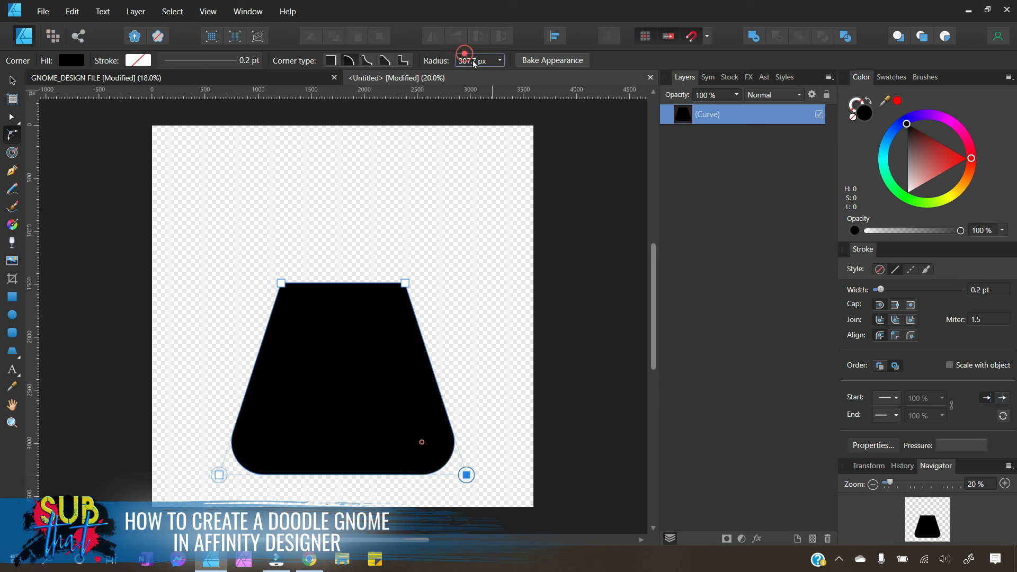
triple_click(476, 61)
text(308.4)
key(Return)
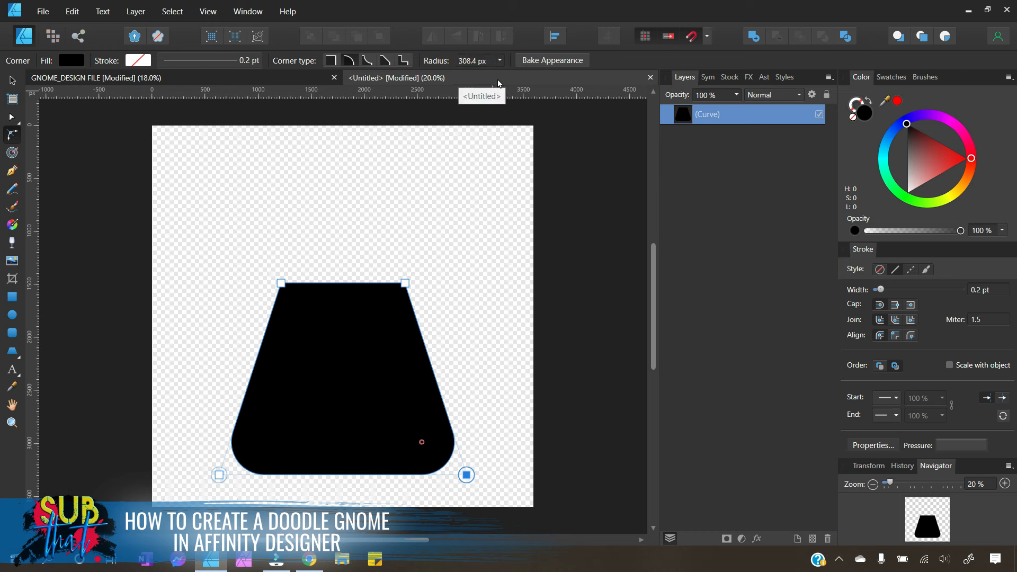
Step: Bow both slanted sides of the body outward and its bottom edge slightly downward with the Node tool
click(12, 117)
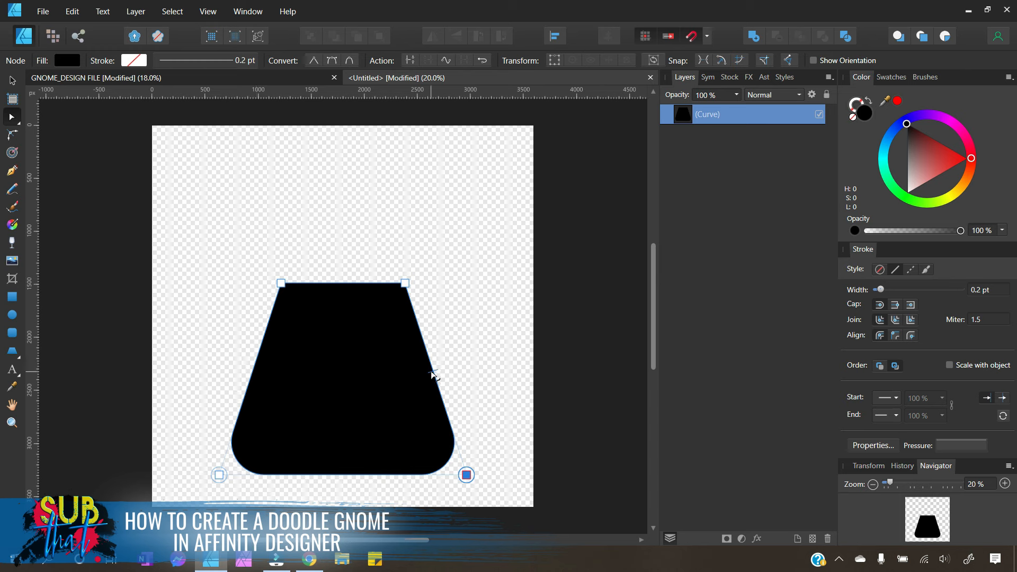
drag(432, 374, 447, 364)
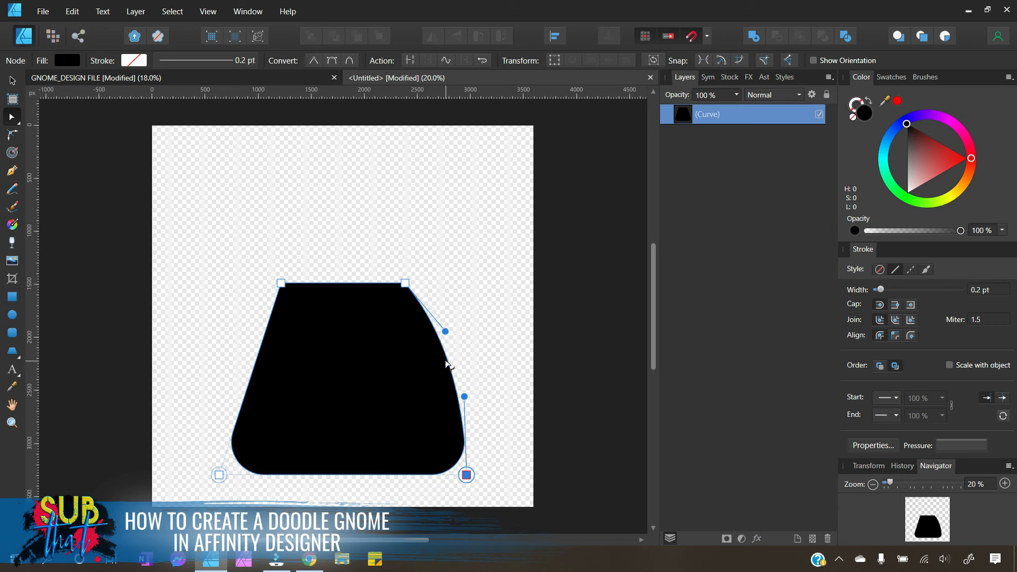
drag(256, 364, 239, 360)
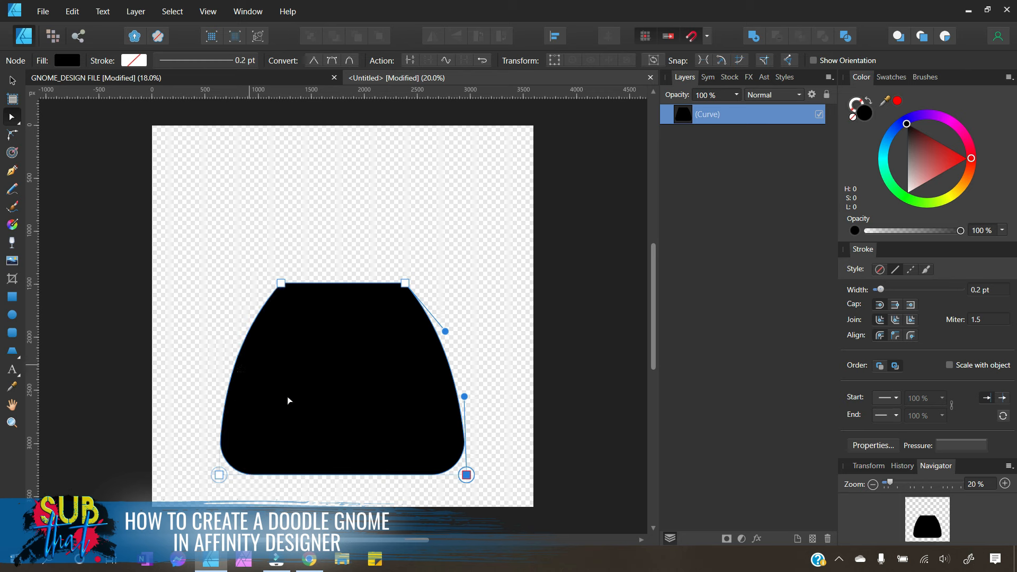
drag(332, 470, 302, 498)
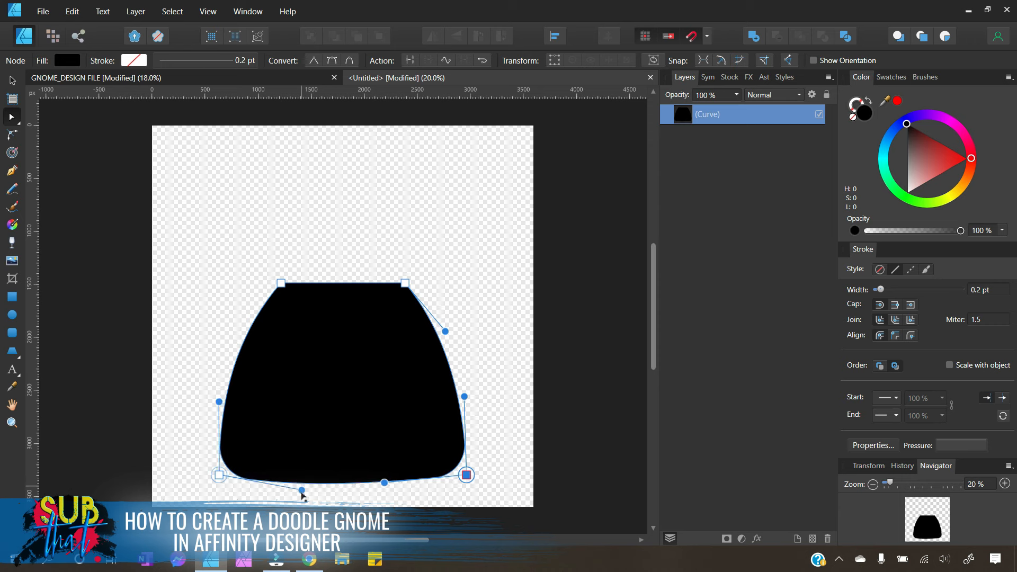
mouse_move(383, 488)
mouse_down()
mouse_move(383, 500)
mouse_move(383, 488)
mouse_up()
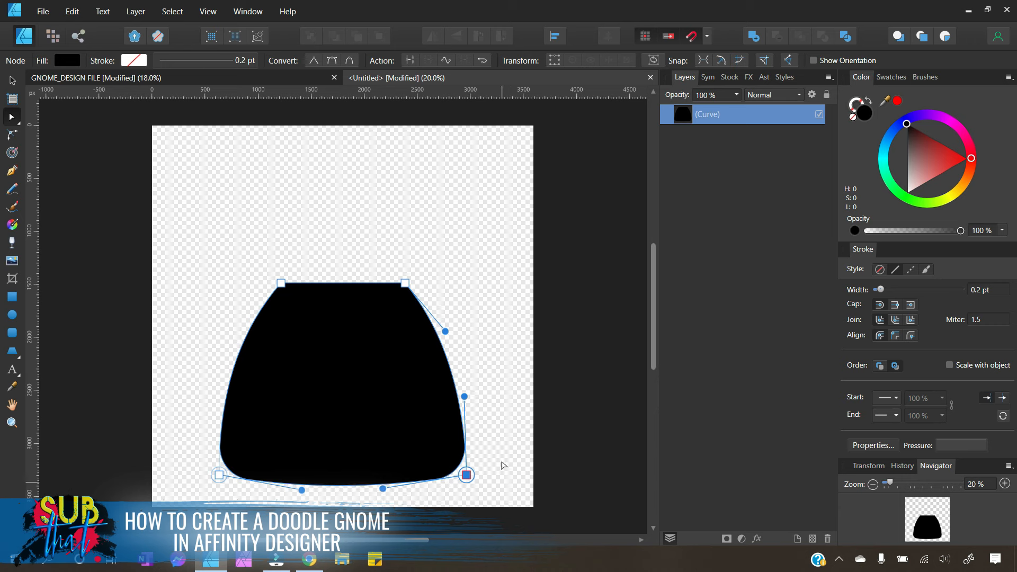
Step: Increase the rounding of both lower body corners, the left one to about 441 px, and bake the corner appearance
click(12, 135)
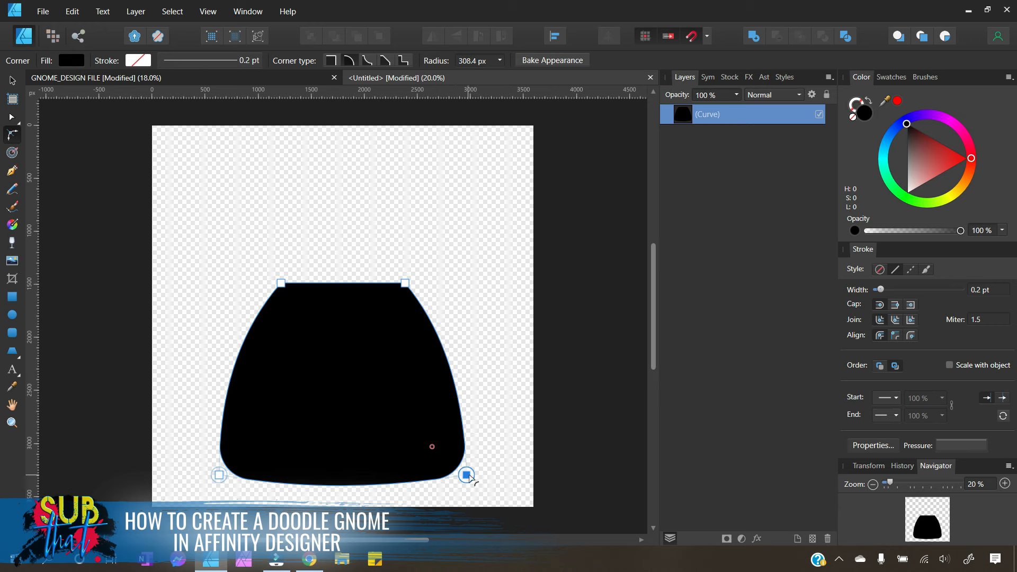
drag(430, 448, 410, 429)
click(219, 475)
drag(254, 449, 268, 434)
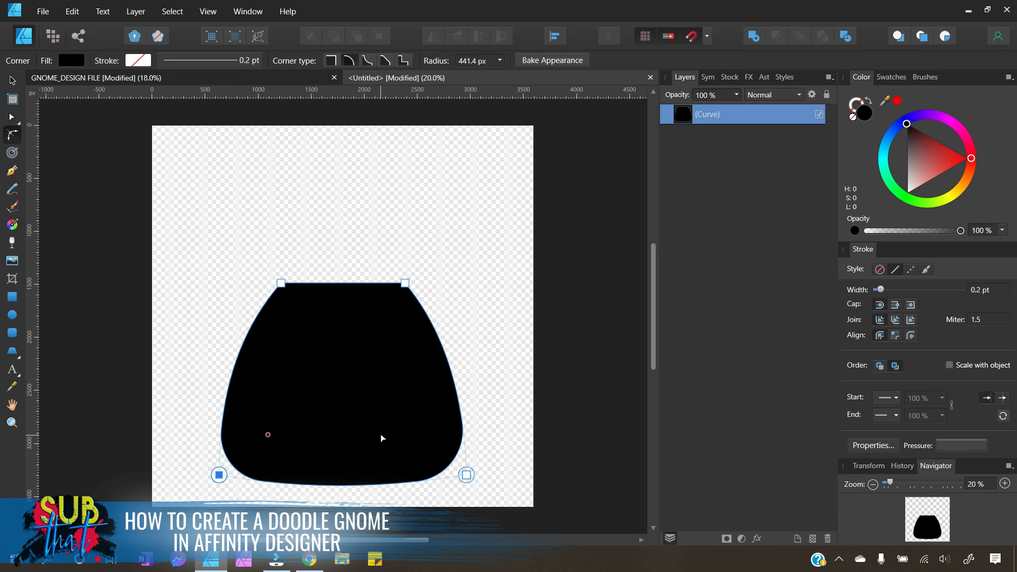
click(541, 61)
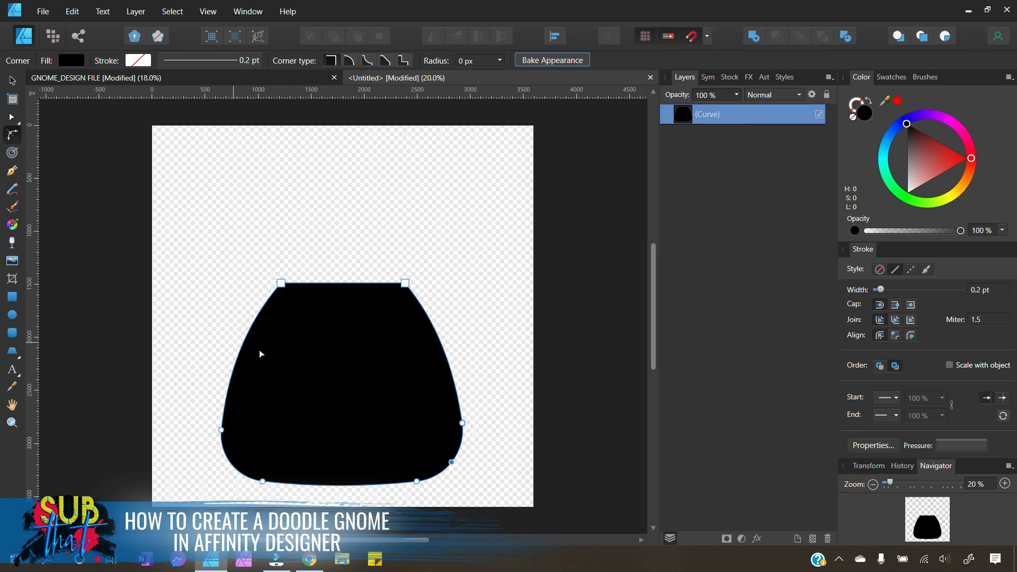
Step: Shorten the body from its top edge to about 1790 px high, move it slightly up and deselect it
key(v)
mouse_move(340, 281)
mouse_down()
mouse_move(337, 292)
mouse_move(328, 277)
mouse_move(341, 295)
mouse_up()
drag(345, 396, 346, 378)
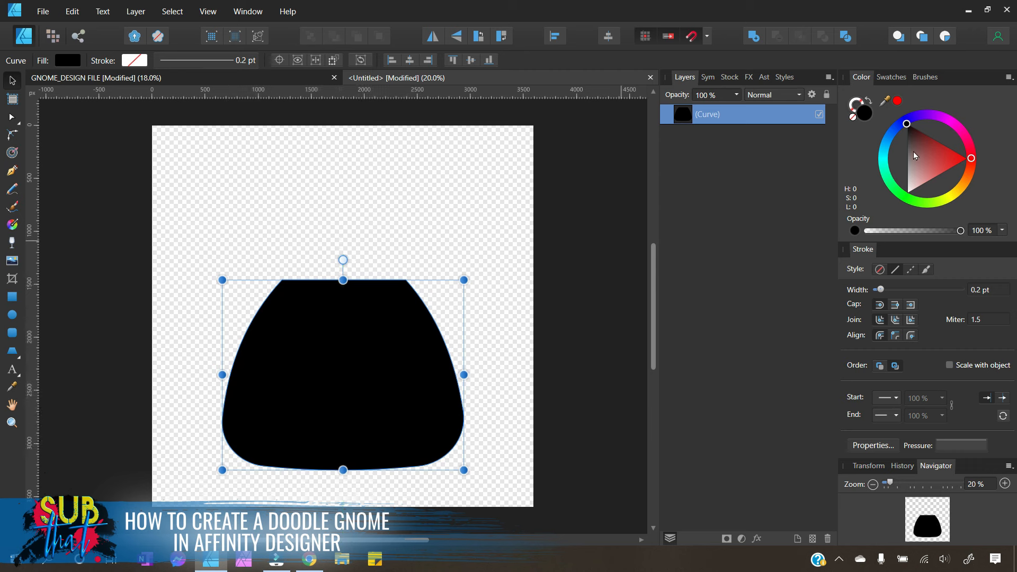
click(484, 211)
scroll(360, 484, down, 2)
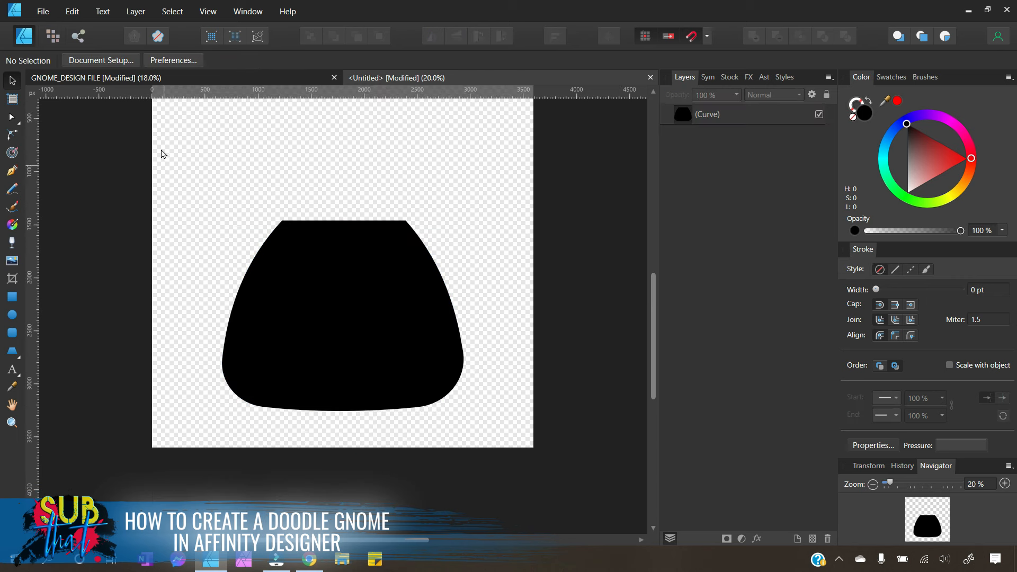
Step: Check the feet in the GNOME_DESIGN FILE document, and draw a rounded rectangle about 705 px wide and 320 px high above the new body
click(189, 78)
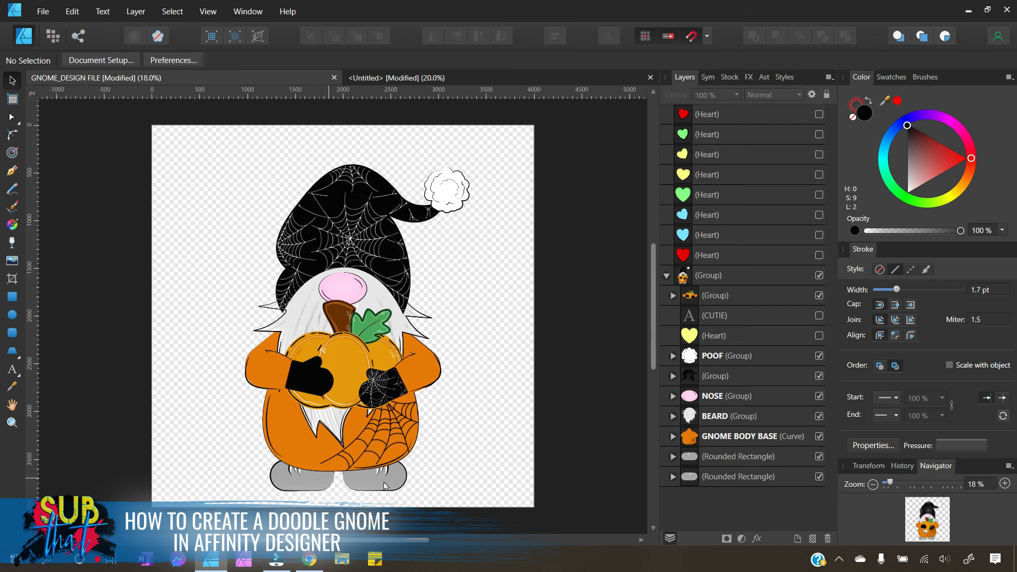
click(424, 78)
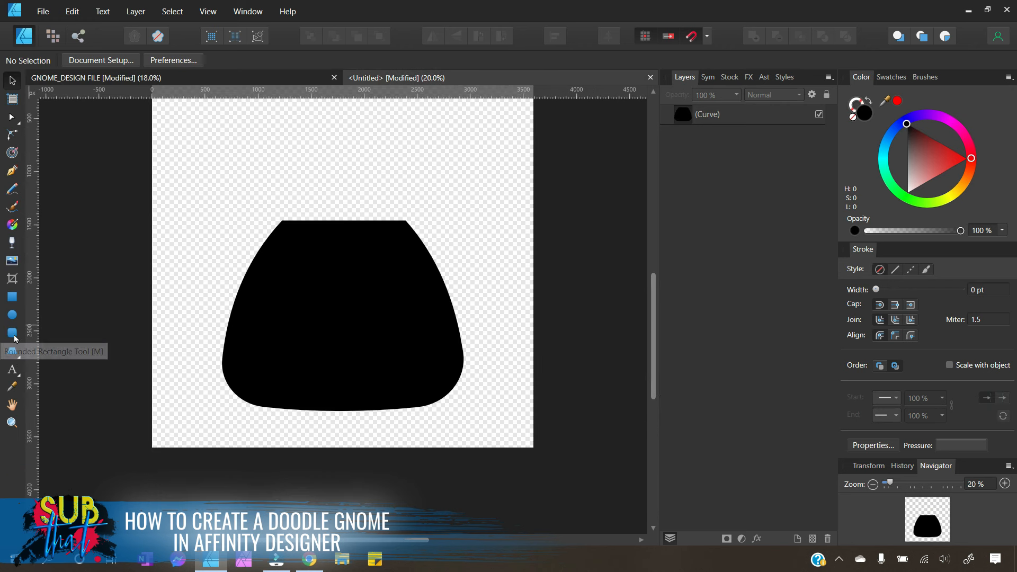
click(14, 336)
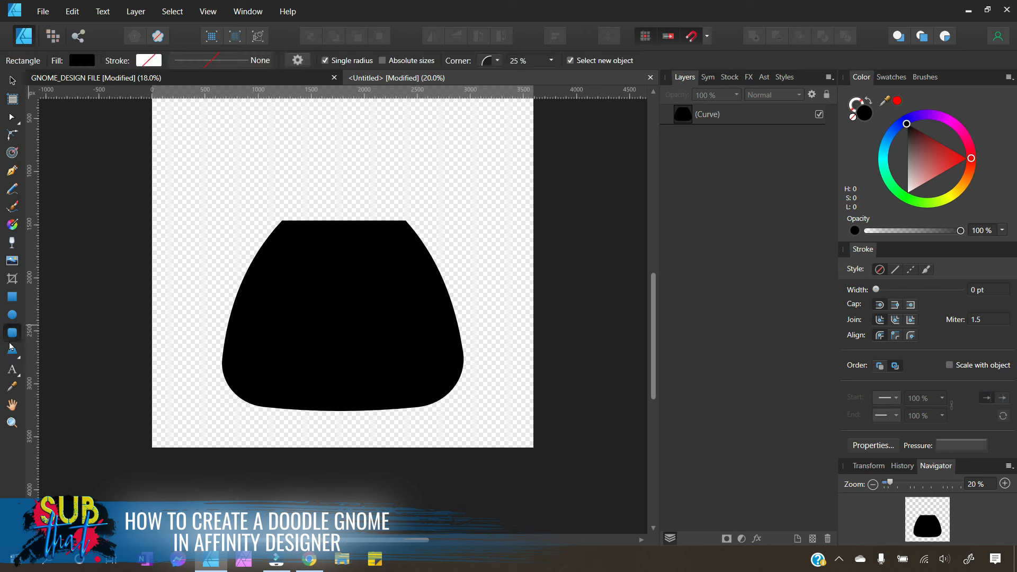
drag(206, 157, 282, 191)
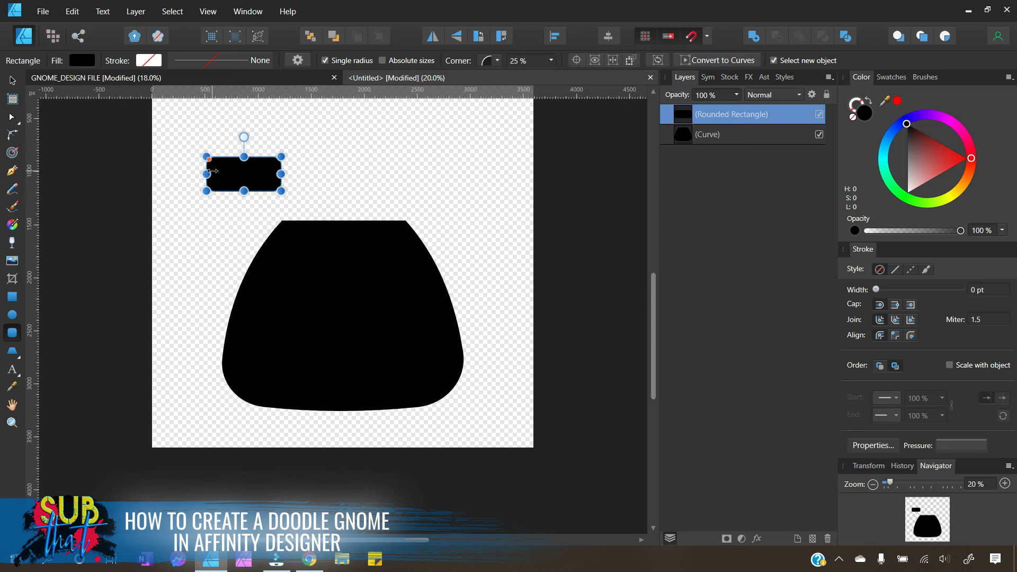
Step: Round the rectangle's corners fully to 50% so it becomes a pill-shaped foot
click(1005, 484)
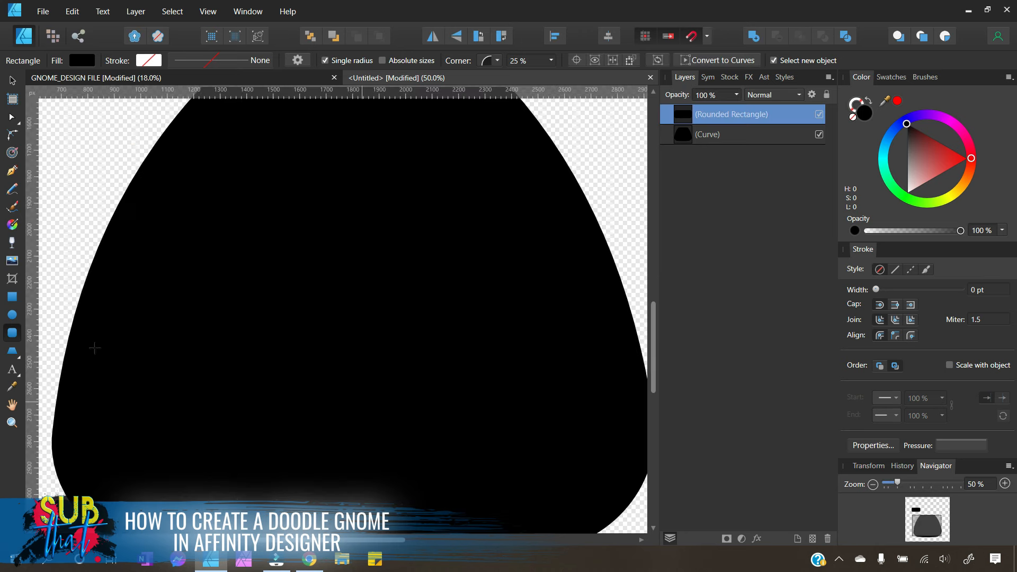
scroll(75, 254, up, 5)
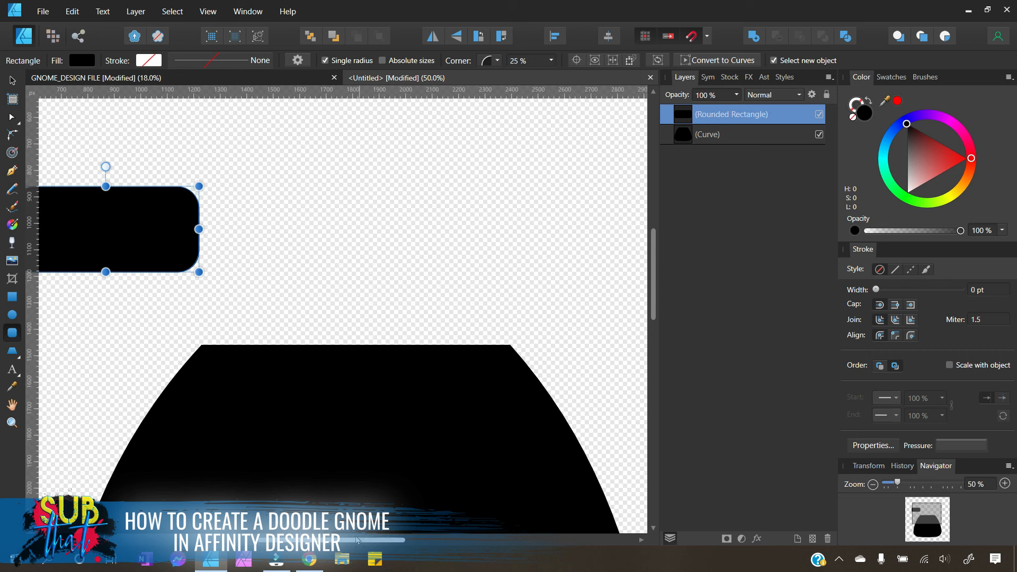
scroll(335, 449, left, 5)
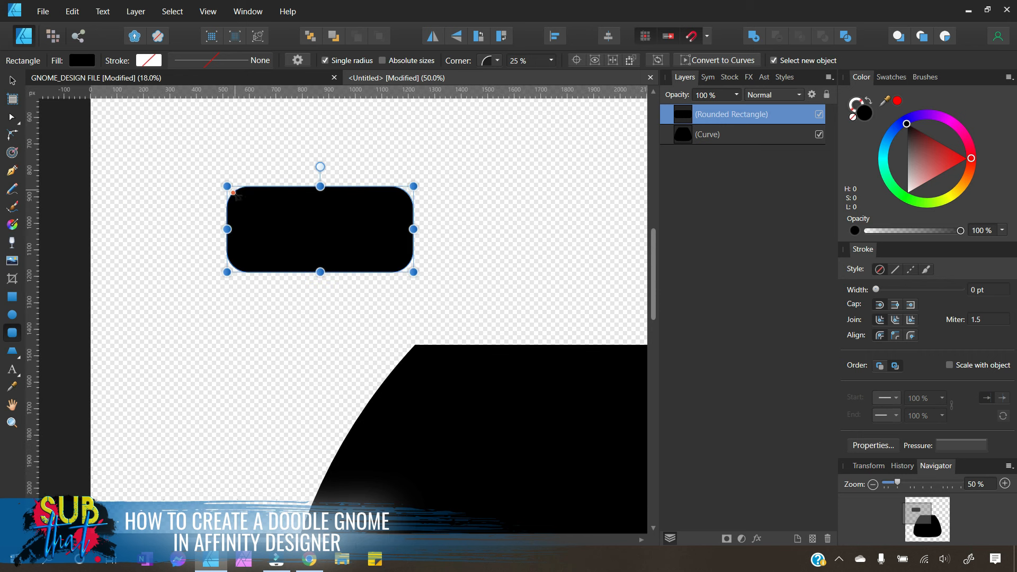
drag(233, 194, 236, 195)
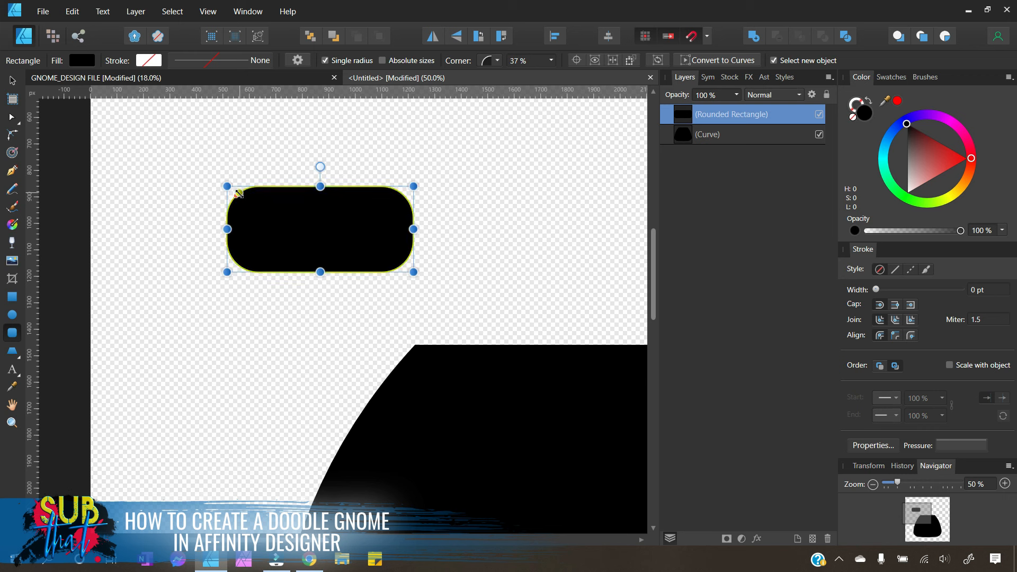
drag(236, 195, 241, 202)
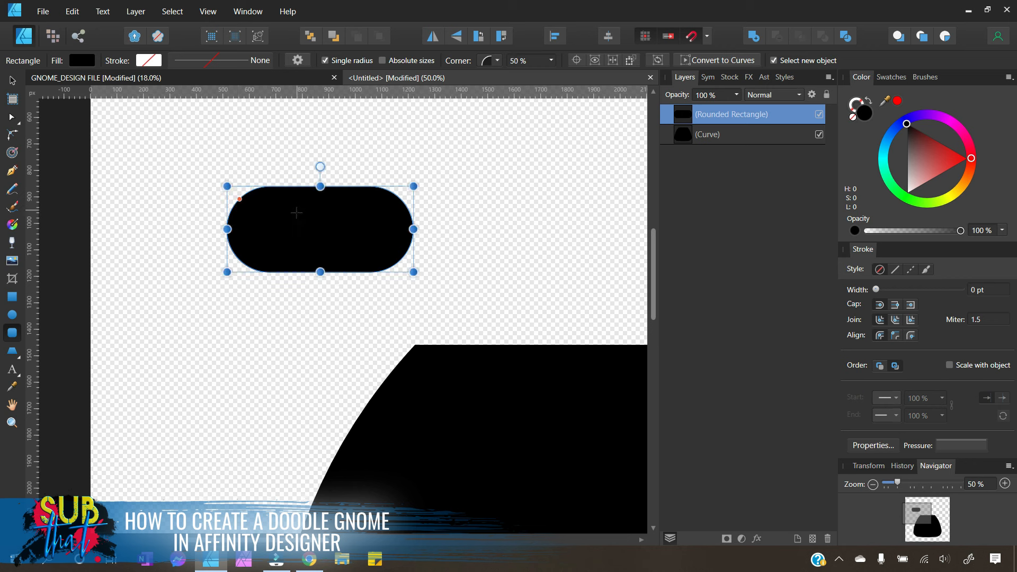
Step: Fill the pill shape with dark gray (lightness 40) and move it down onto the body's lower-left side
click(12, 81)
click(160, 282)
click(275, 214)
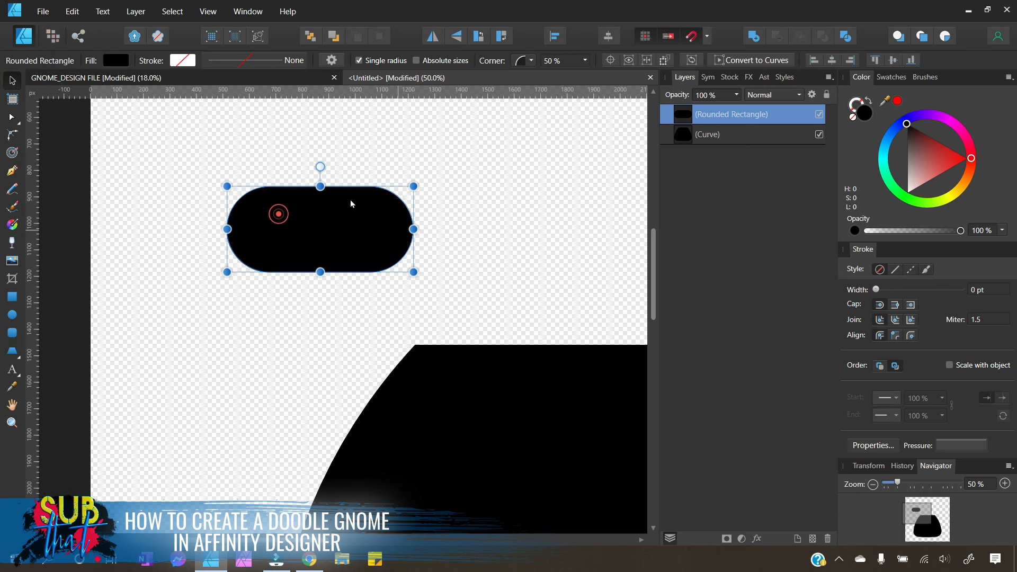
drag(332, 223, 371, 386)
scroll(372, 386, down, 3)
click(915, 155)
drag(382, 202, 375, 499)
scroll(350, 311, down, 4)
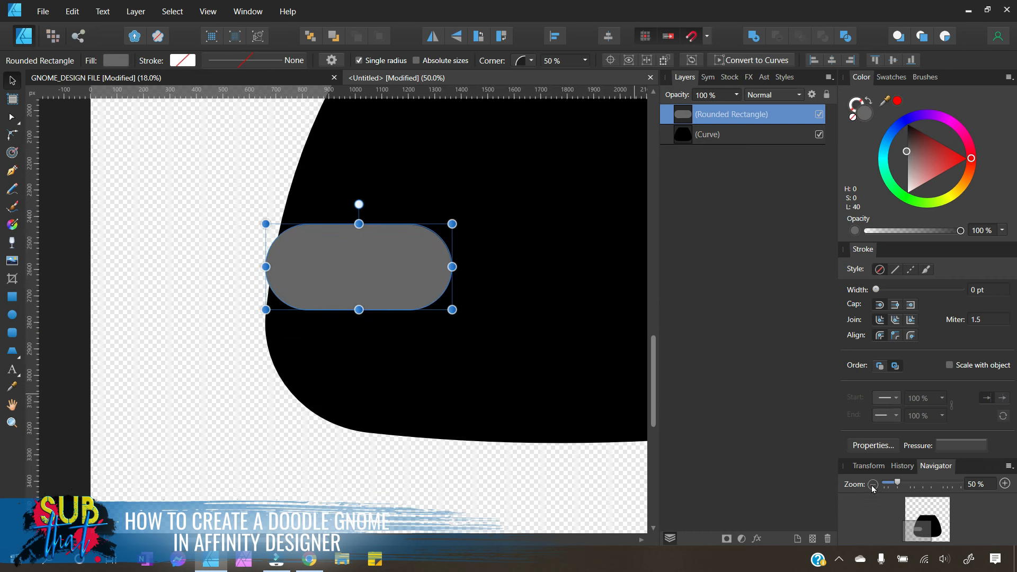
Step: Position the gray foot under the body's lower-left corner and move its layer below the body curve
click(873, 487)
drag(352, 297, 313, 410)
drag(374, 388, 363, 387)
drag(691, 114, 688, 148)
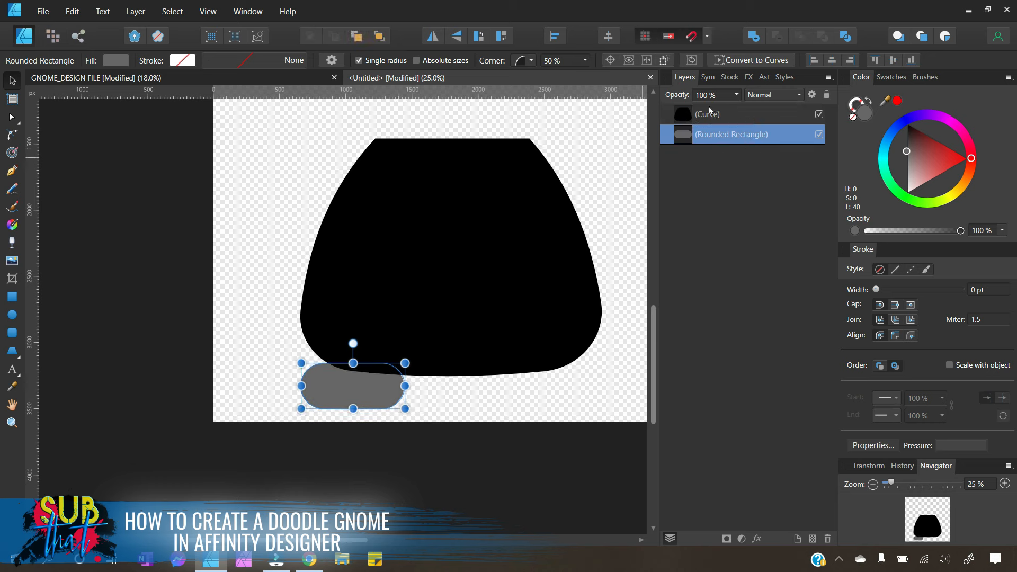
Step: Enlarge the foot proportionally to about 860 px wide and shift it slightly inward and down
click(417, 445)
click(352, 386)
drag(406, 361, 415, 359)
drag(371, 392, 386, 400)
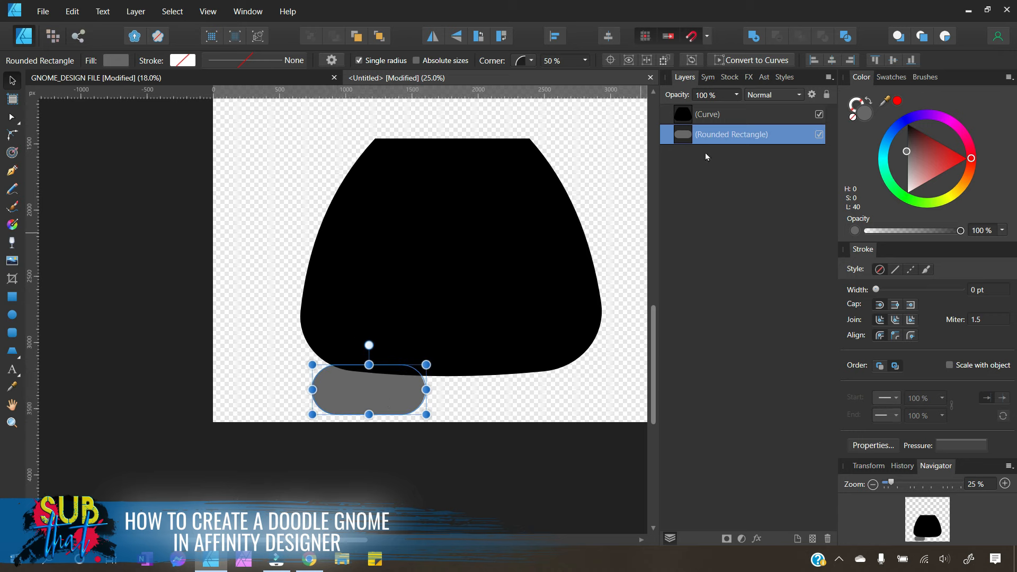
Step: Duplicate the foot and place the copy level with it under the body's lower-right side
double_click(716, 135)
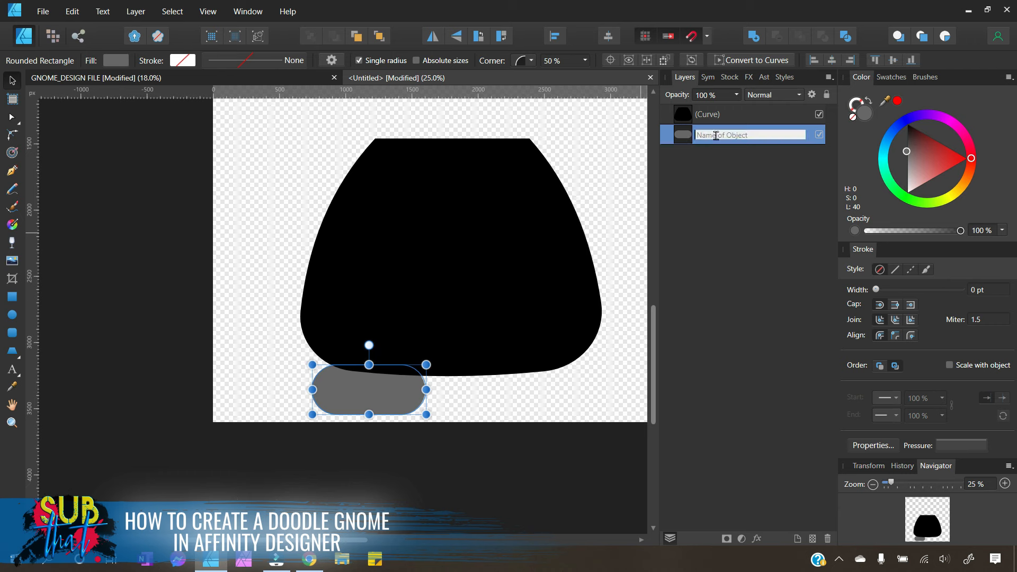
click(684, 160)
right_click(686, 137)
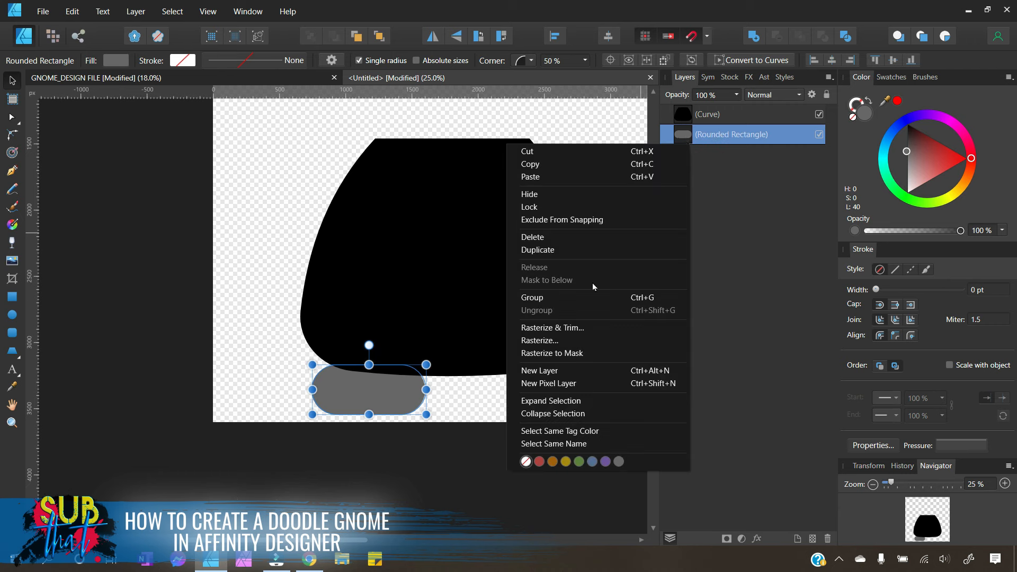
click(587, 248)
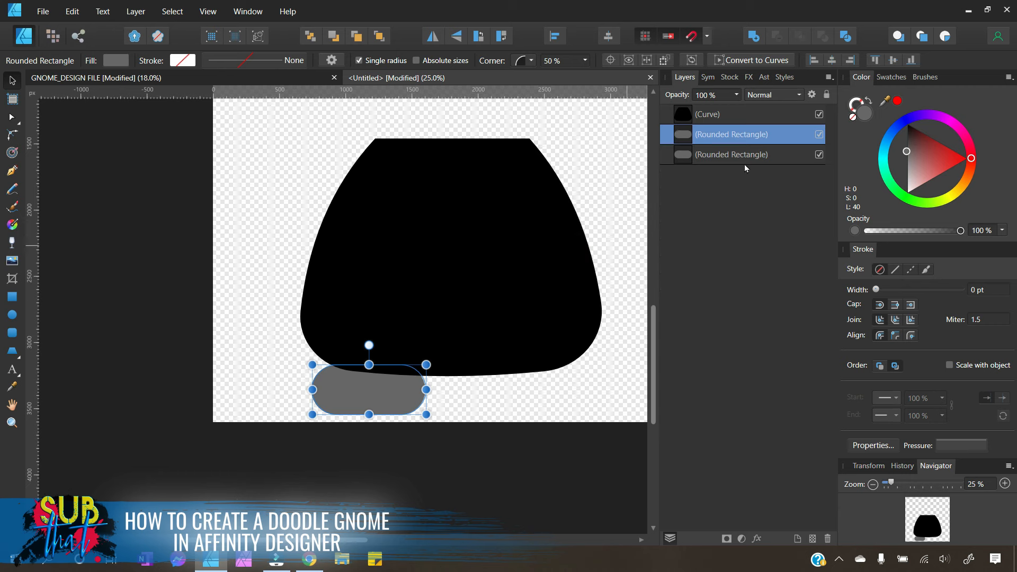
drag(357, 393, 495, 404)
click(535, 520)
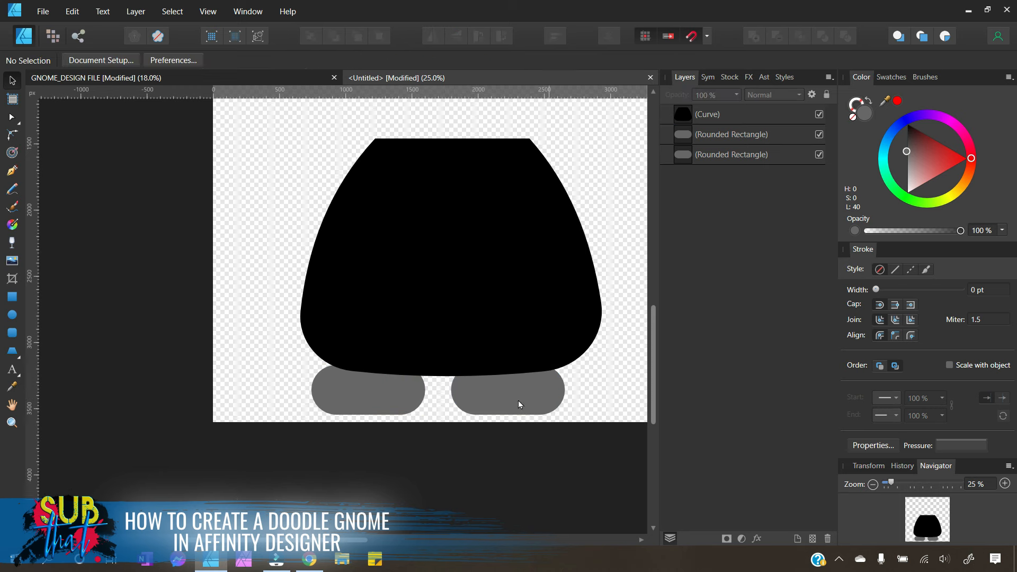
Step: Move the left foot horizontally closer to the right foot, keeping both at the same level
click(383, 391)
drag(383, 391, 398, 395)
click(462, 473)
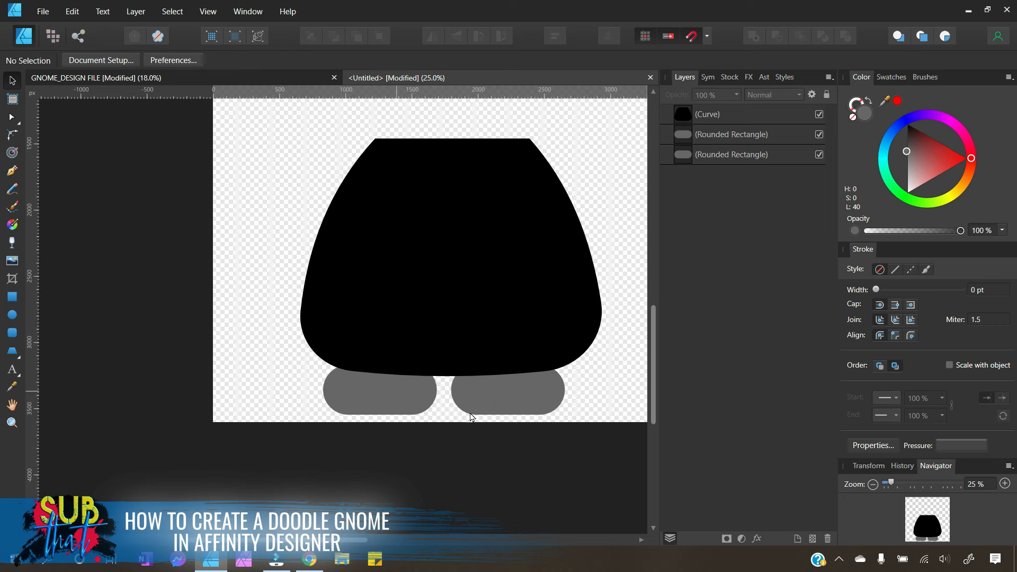
Step: Enlarge the right foot to about 943 px wide and 415 px high, and lock its width-to-height ratio
click(514, 398)
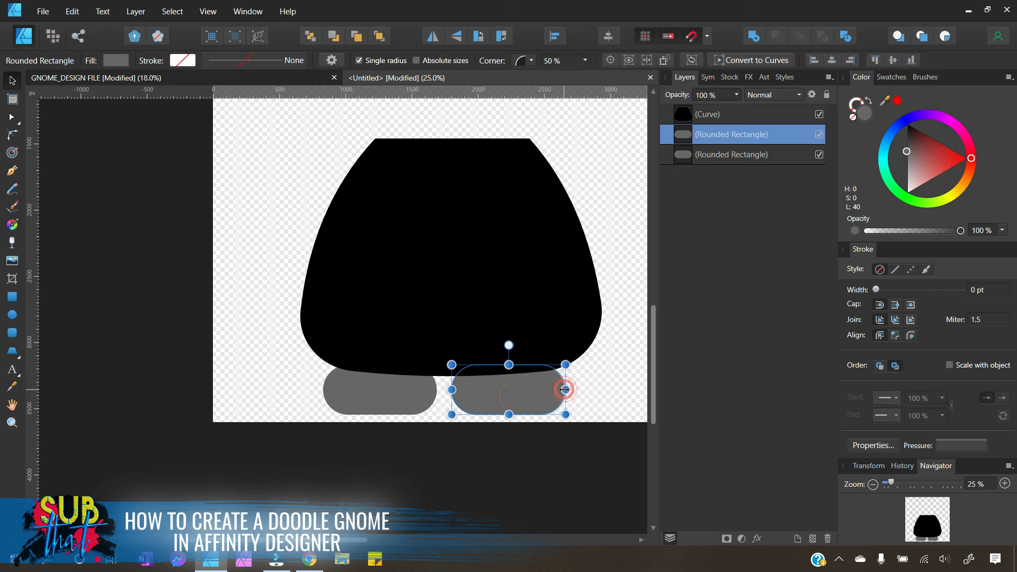
drag(570, 361, 574, 353)
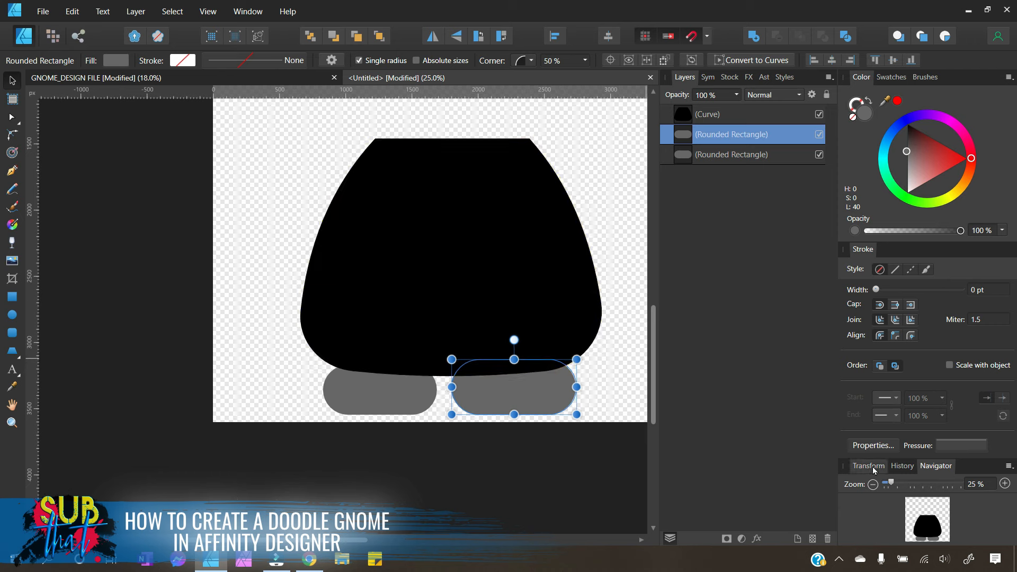
click(869, 466)
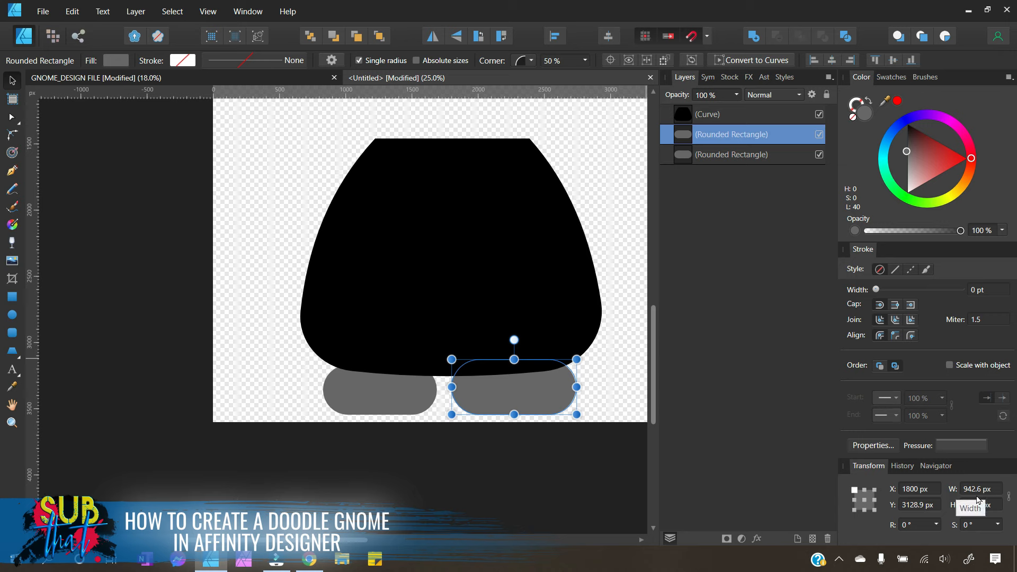
click(1009, 503)
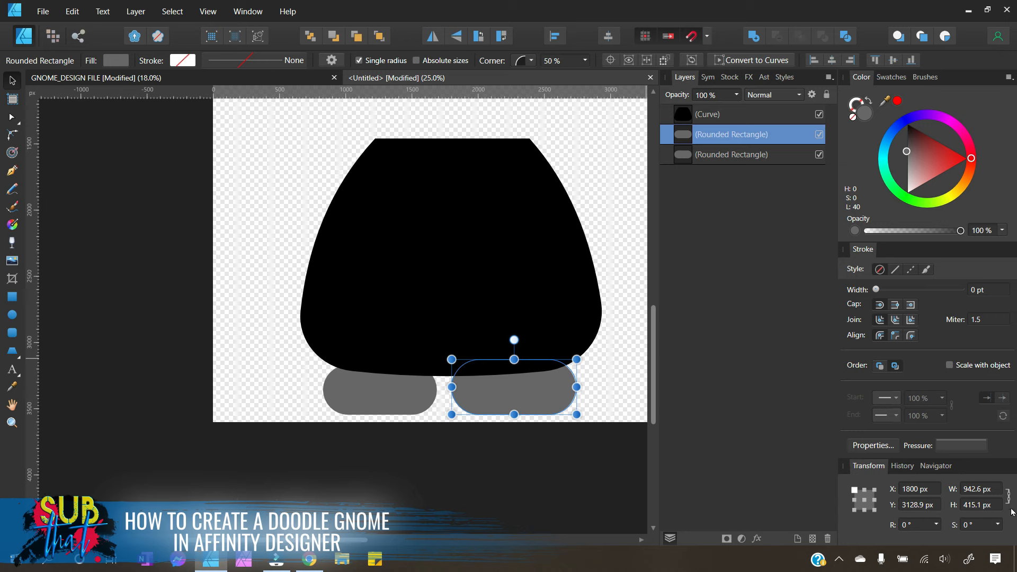
Step: Set the left foot's width to 942.6 px, matching the right foot
click(738, 157)
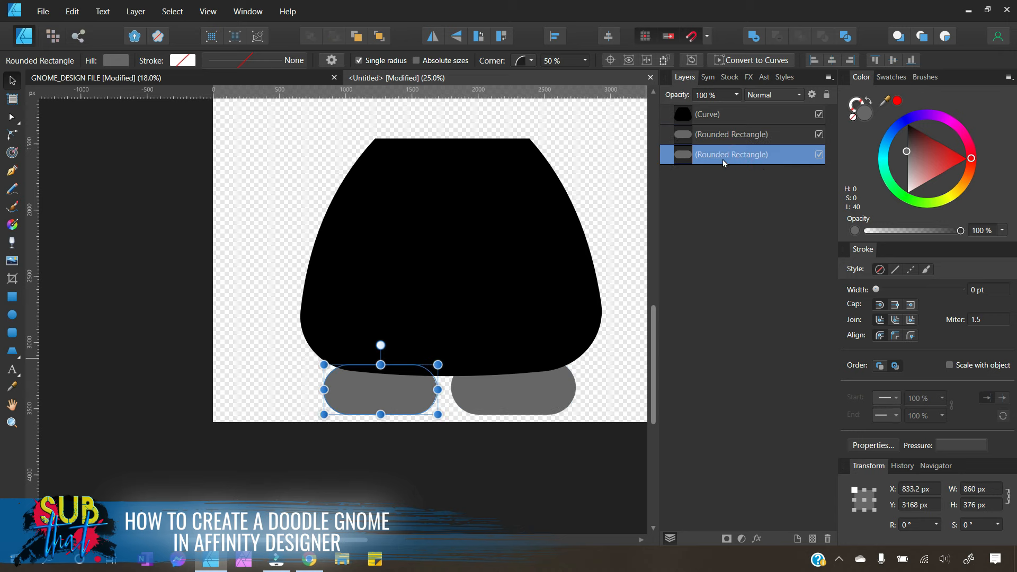
click(979, 491)
text(942.6)
key(Return)
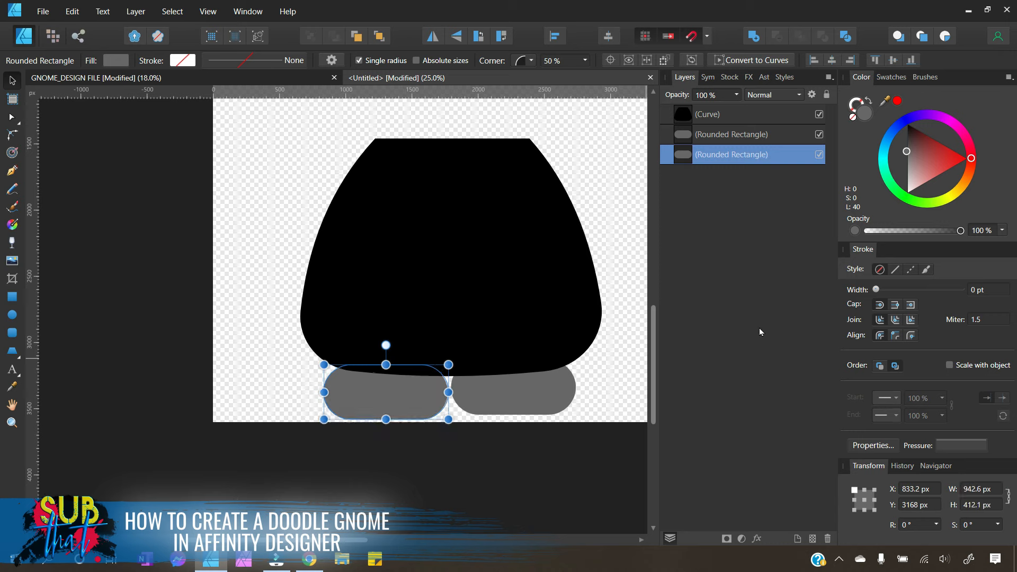
Step: Unlock the left foot's width-to-height ratio and set its height to 415.1 px
click(536, 399)
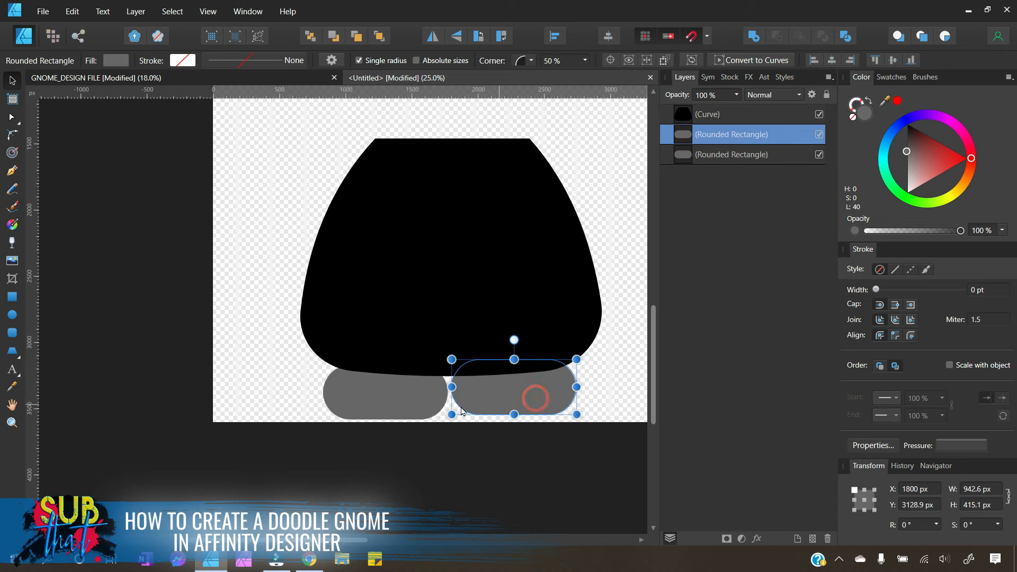
click(404, 386)
click(488, 404)
click(404, 409)
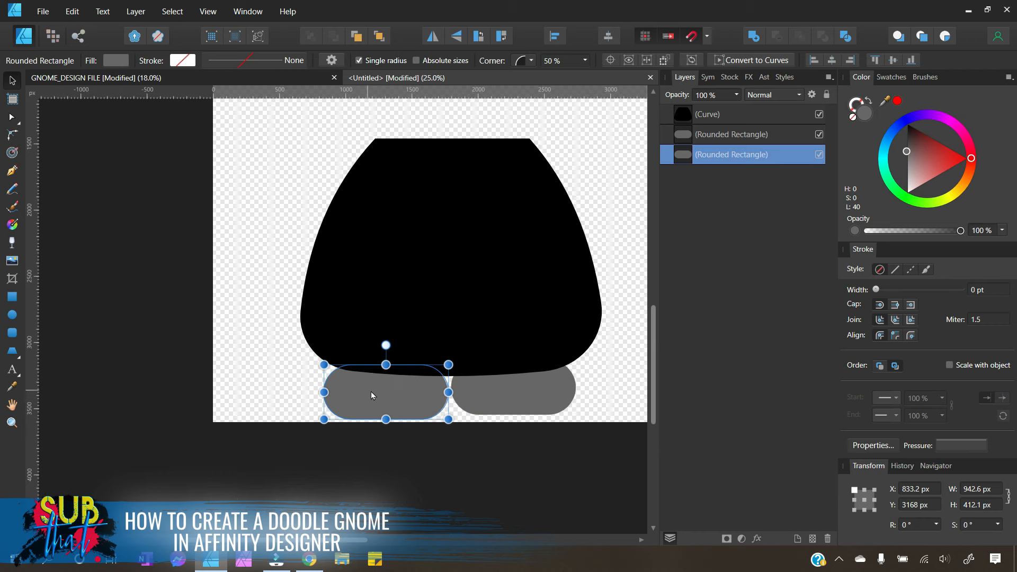
click(977, 506)
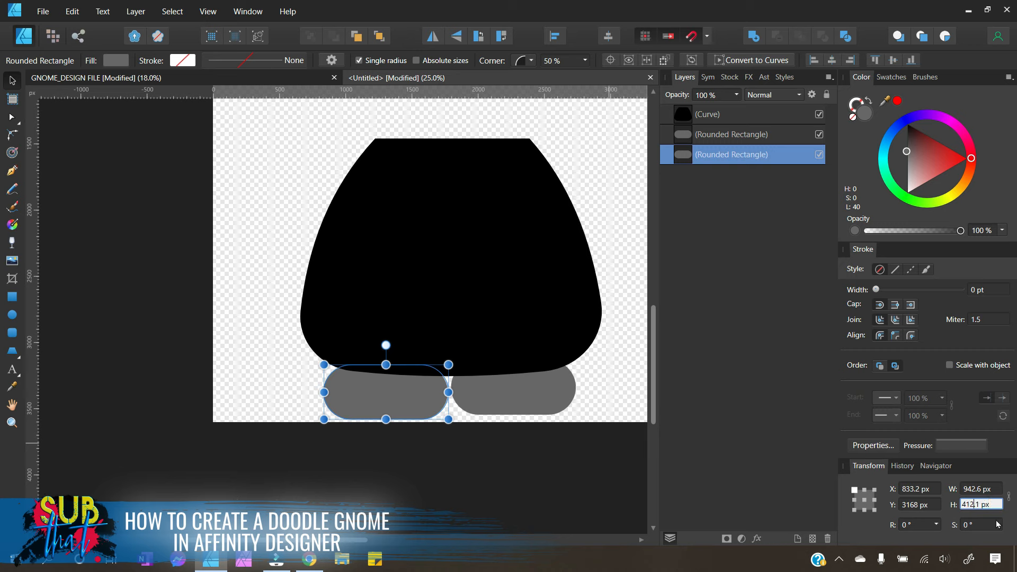
key(BackSpace)
text(5)
key(Return)
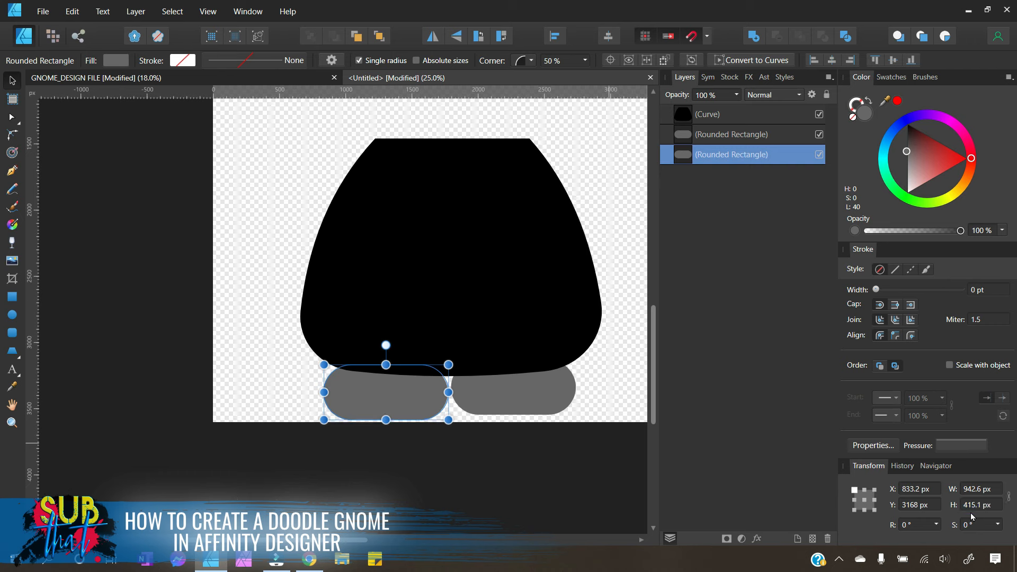
Step: Level the left foot with the right one and spread the two feet about 192 px apart under the body
click(350, 427)
mouse_move(377, 396)
mouse_down()
mouse_move(381, 408)
mouse_move(372, 403)
mouse_up()
drag(518, 396, 532, 398)
drag(400, 391, 412, 390)
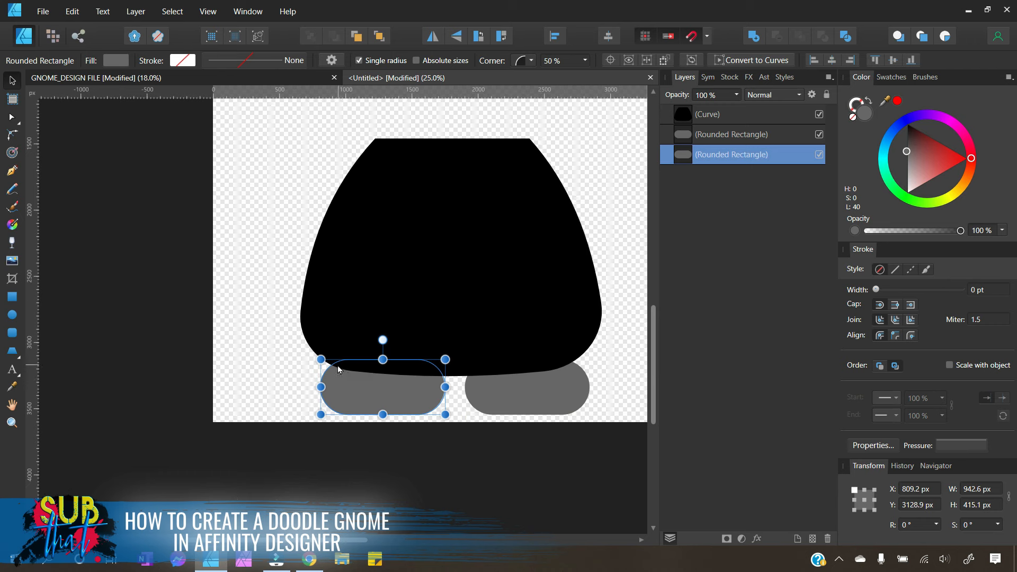
drag(347, 369, 364, 384)
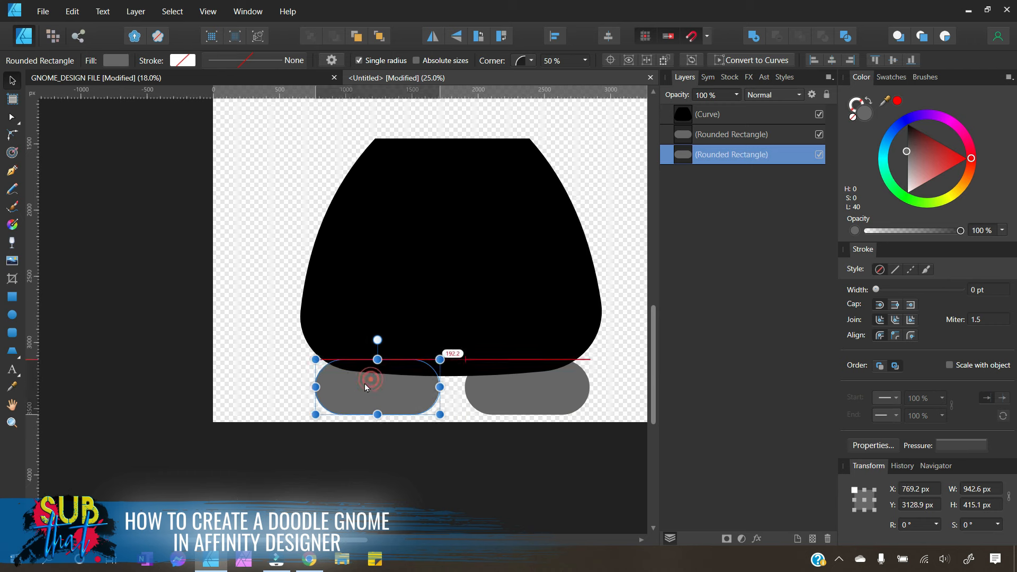
click(494, 391)
click(589, 476)
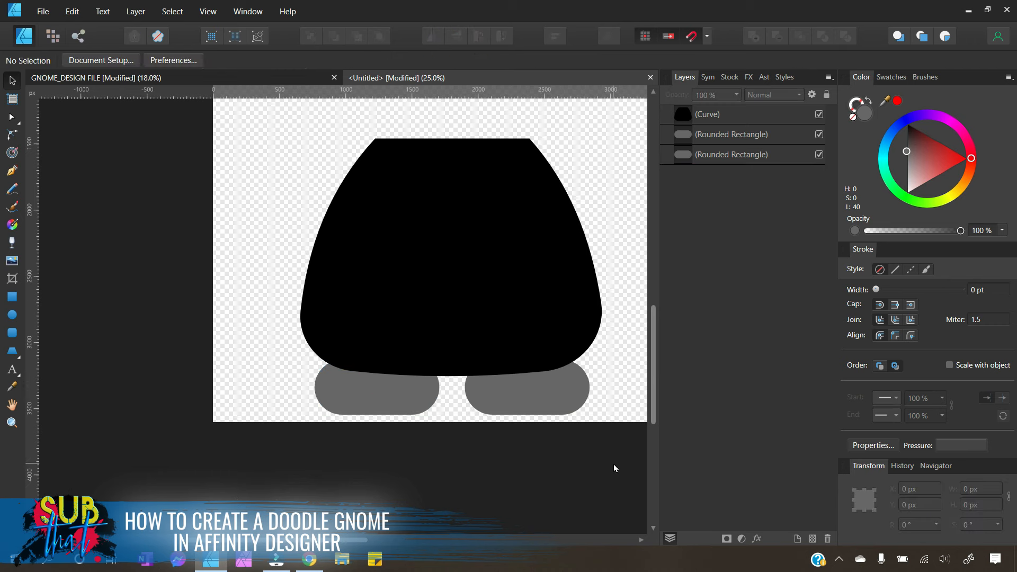
Step: Group the two feet and centre the group horizontally, aligned to the margin
drag(360, 539, 402, 540)
drag(534, 480, 163, 272)
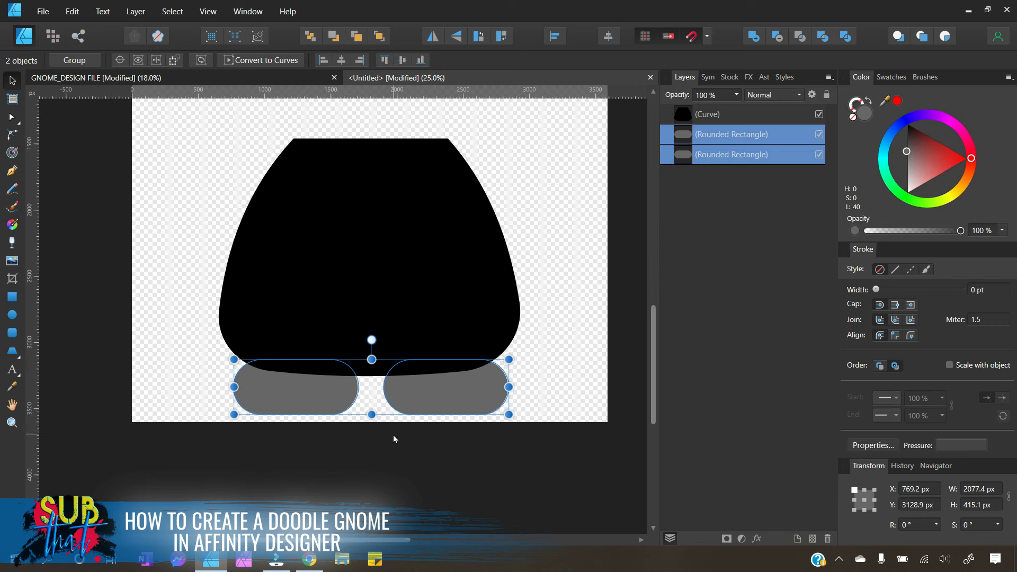
right_click(734, 139)
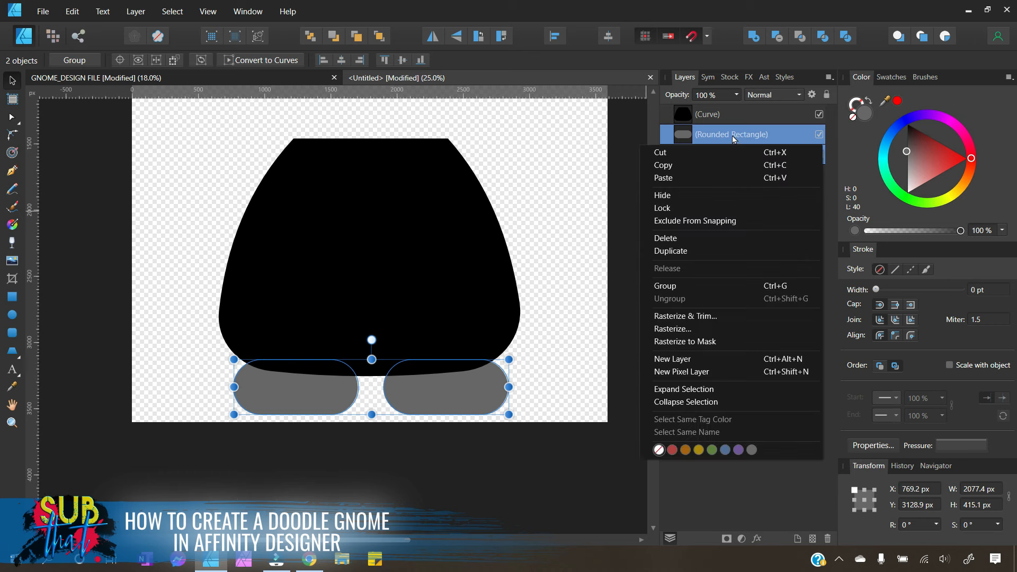
click(683, 286)
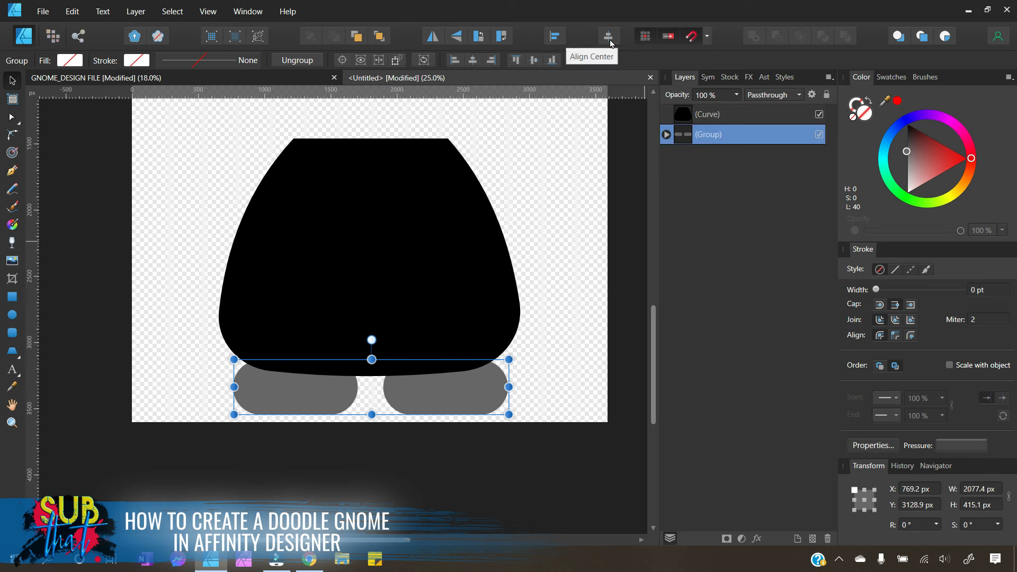
click(553, 35)
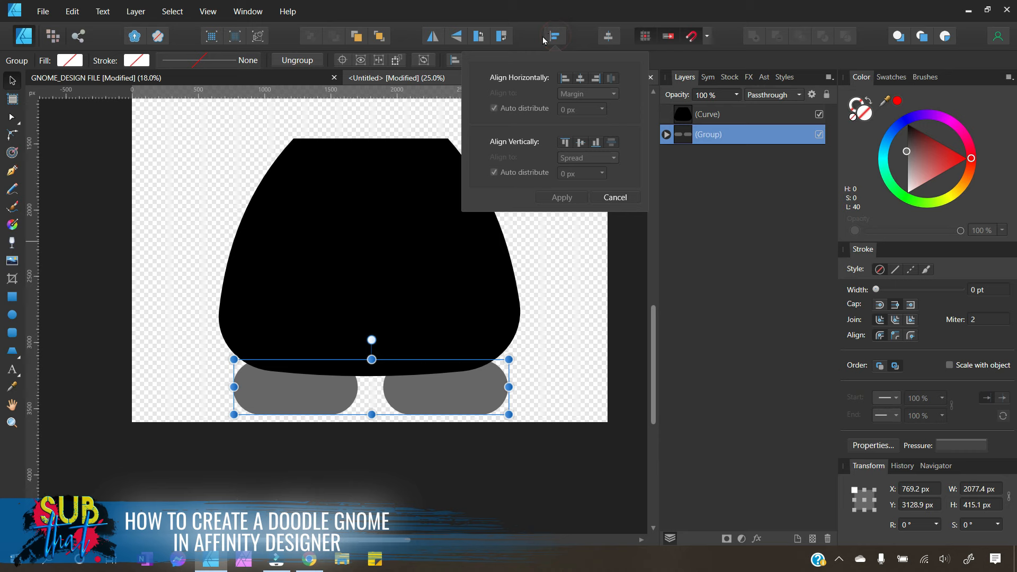
click(581, 80)
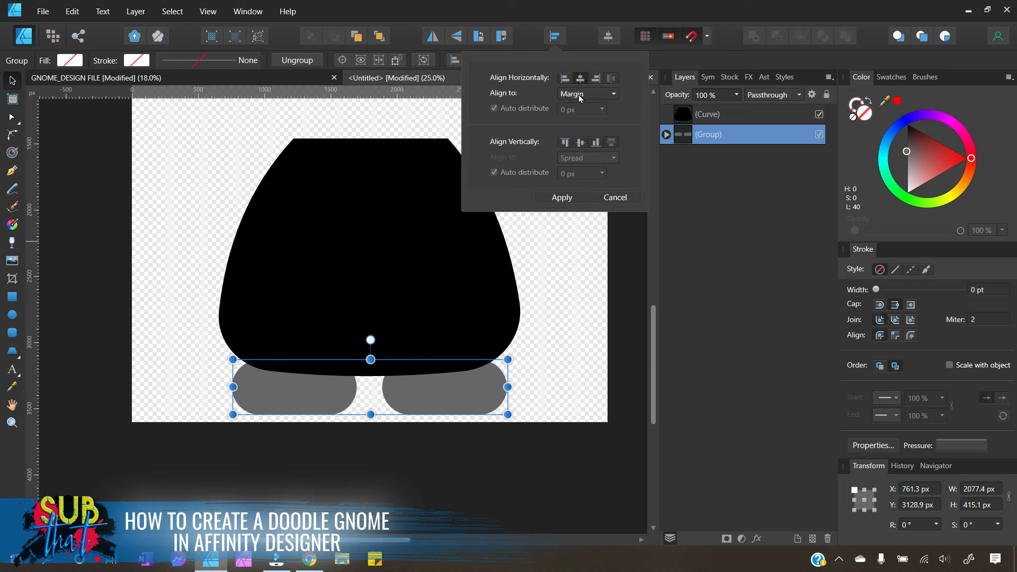
click(572, 200)
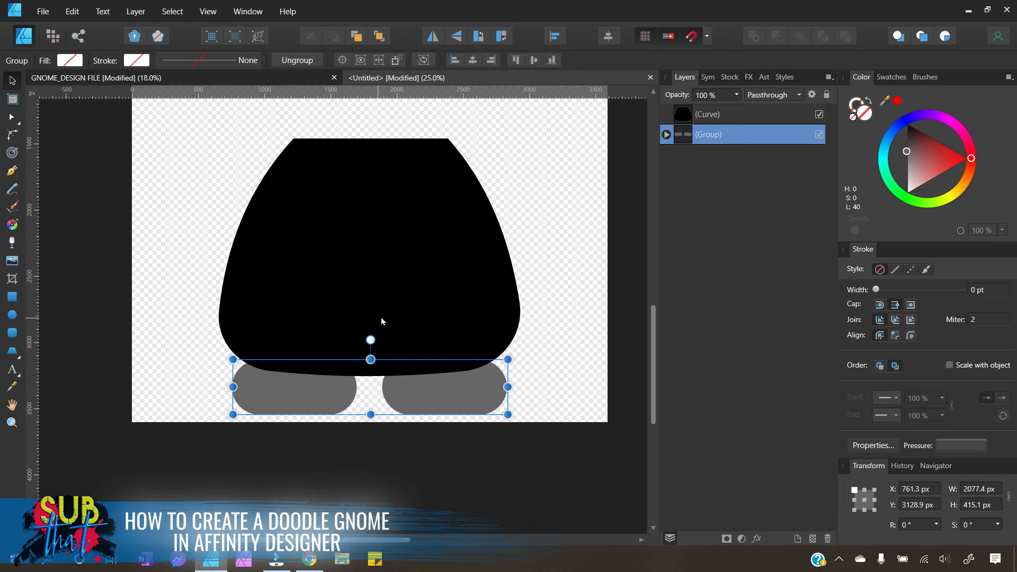
Step: Ungroup the feet and rename the left foot's layer LEFT SHOE
right_click(727, 138)
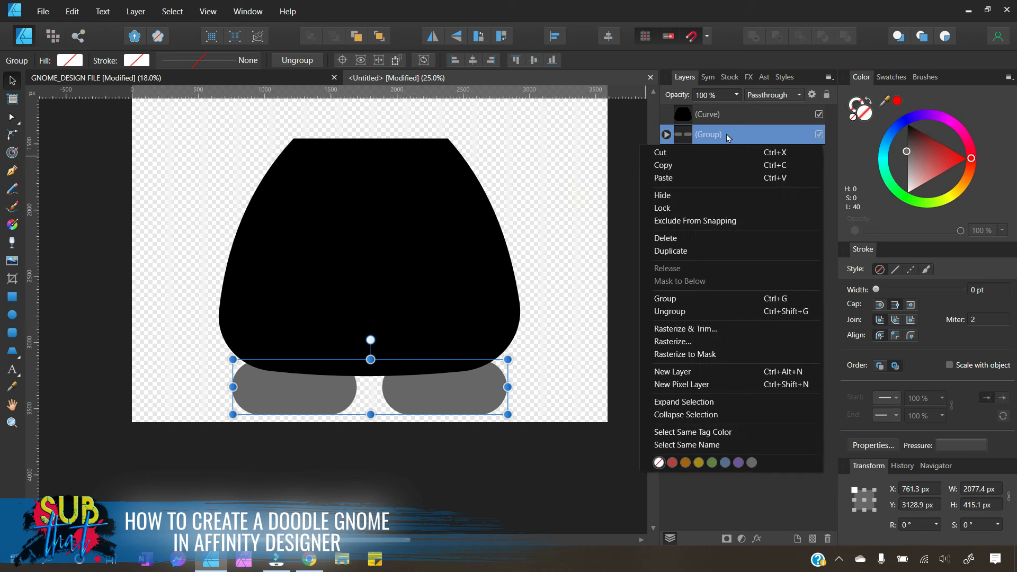
click(692, 313)
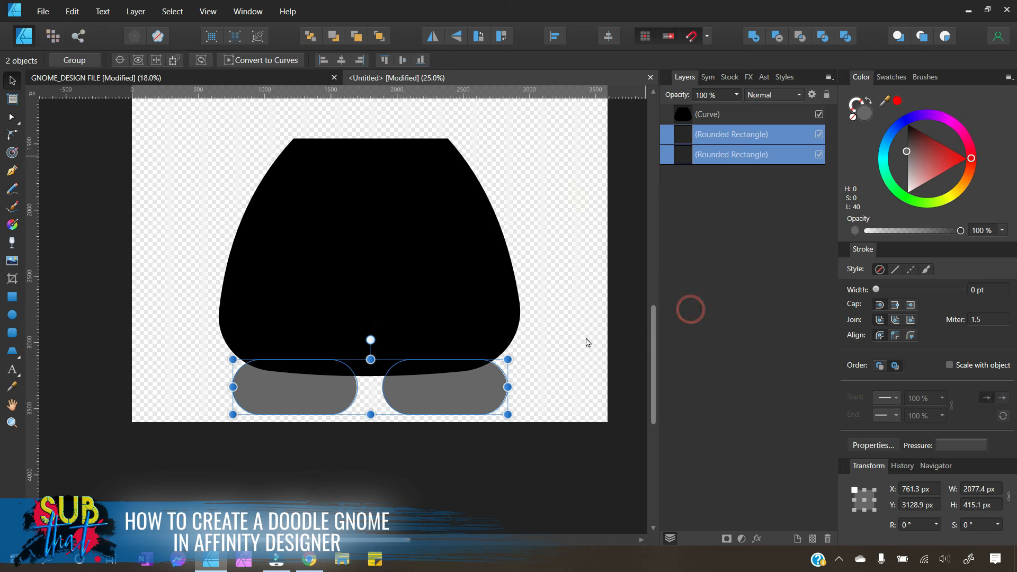
click(639, 267)
double_click(718, 156)
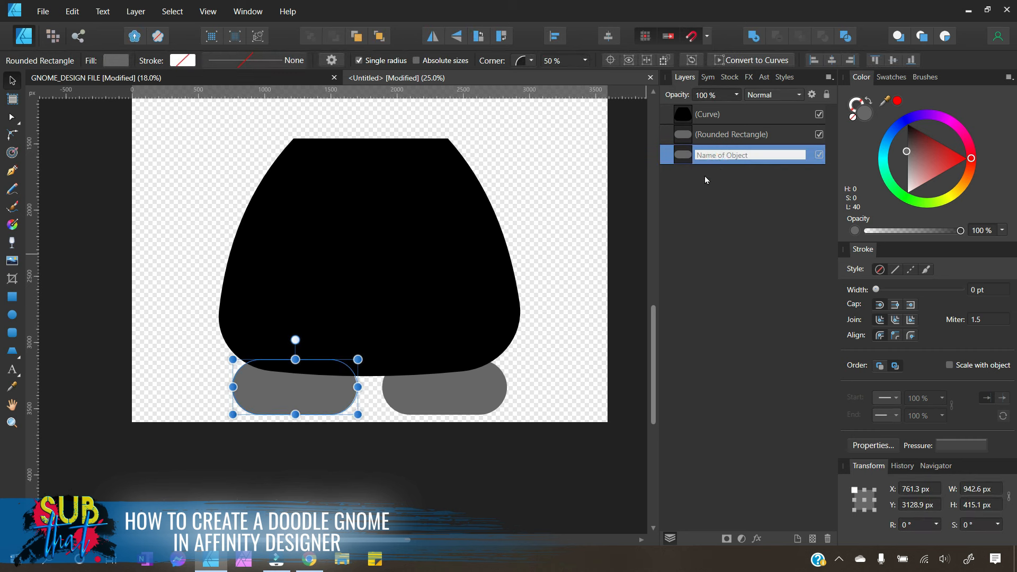
text(LEFT SHOE)
key(Return)
Step: Rename the right foot's layer RIGHT SHOE
click(722, 137)
double_click(723, 136)
text(RIGHT SHO)
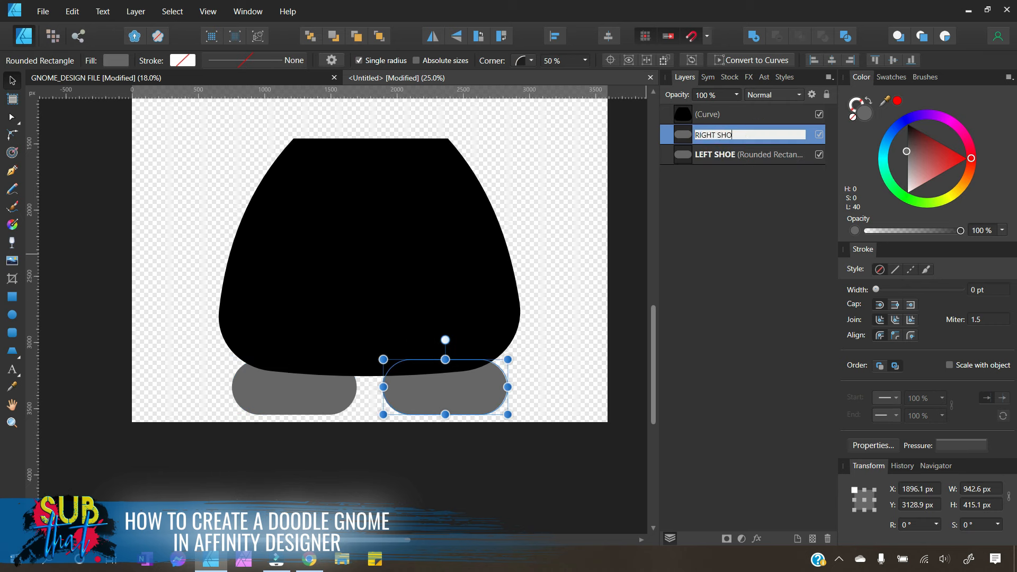
text(E)
key(Return)
Step: Rename the black body curve's layer BODY, leaving nothing selected
click(709, 115)
double_click(709, 116)
text(BOD)
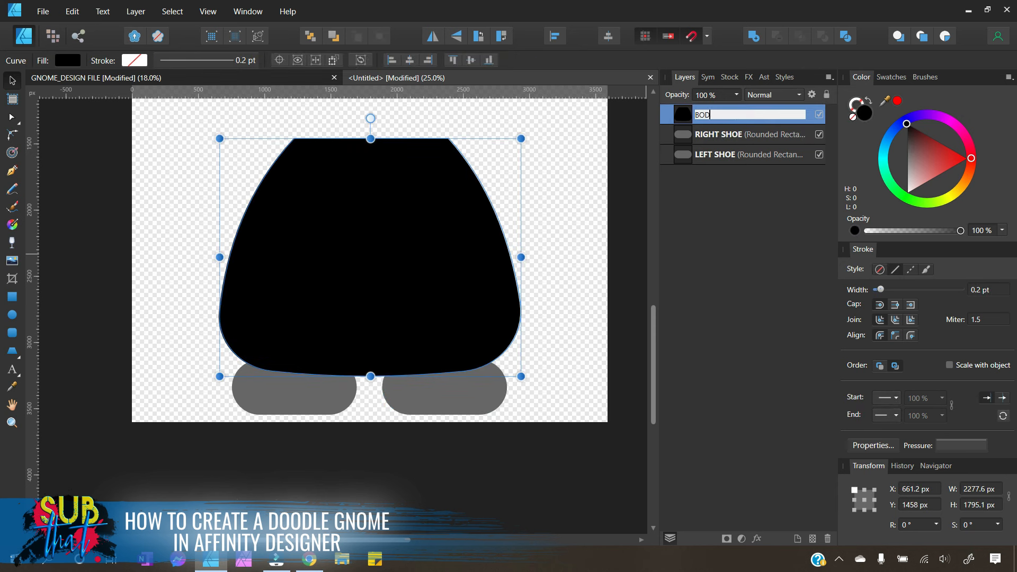
text(Y)
key(Return)
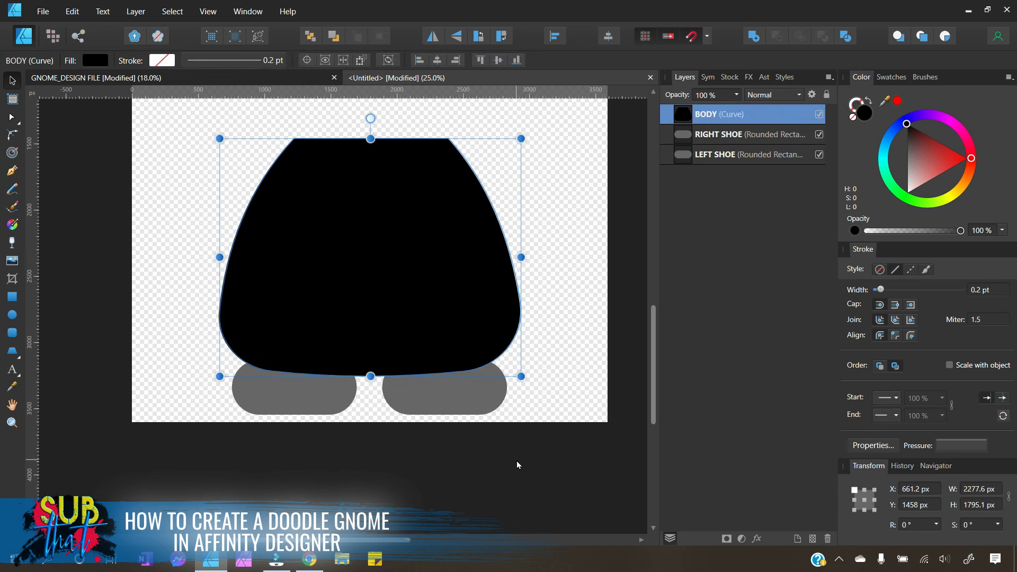
click(517, 465)
Step: Set the zoom to 20% and view the whole page with the body and shoes
scroll(518, 462, up, 2)
click(934, 469)
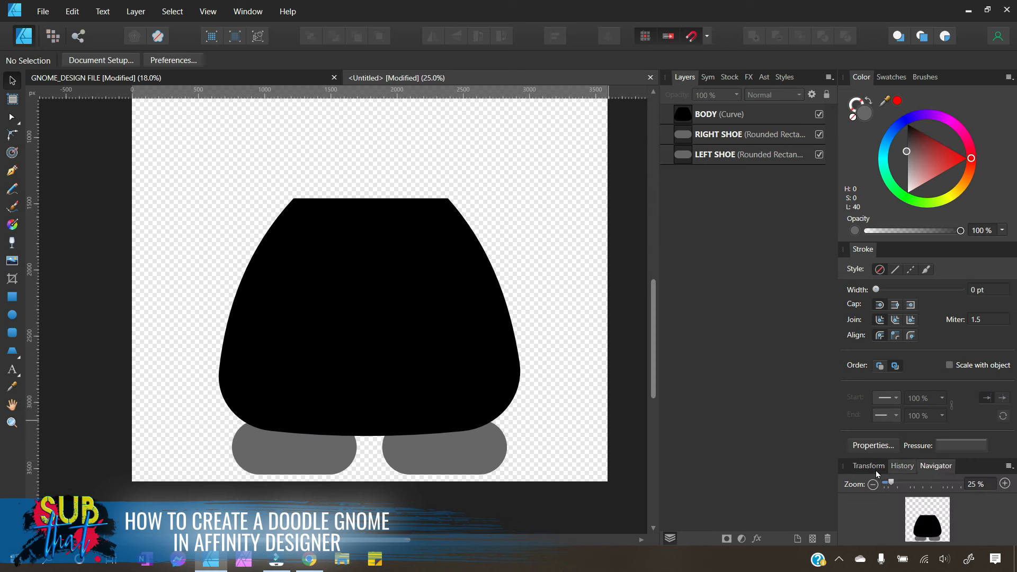
click(966, 484)
text(20)
key(Return)
scroll(408, 240, up, 2)
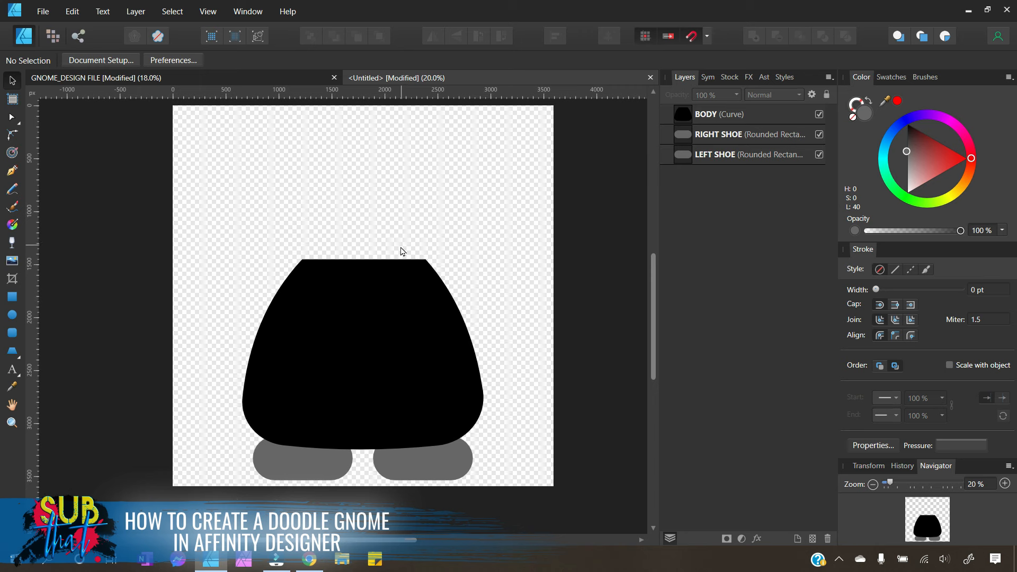
click(653, 388)
scroll(562, 386, up, 8)
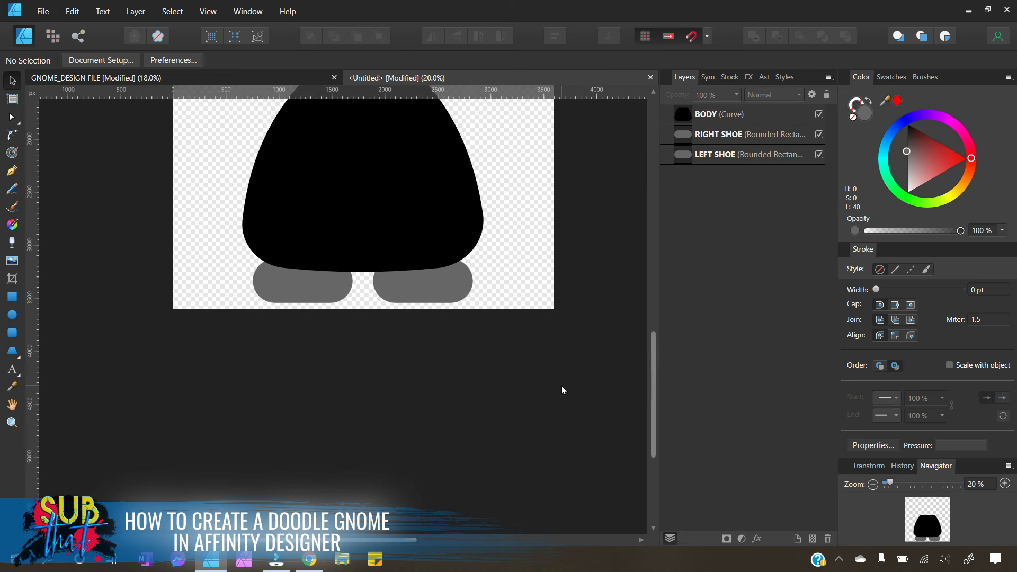
scroll(590, 342, up, 1)
click(590, 343)
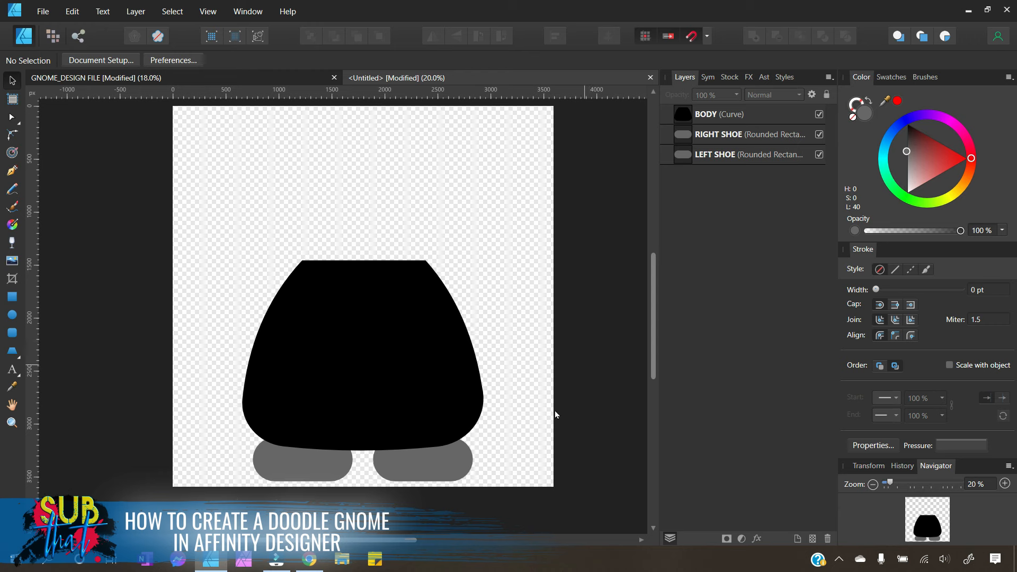
click(465, 465)
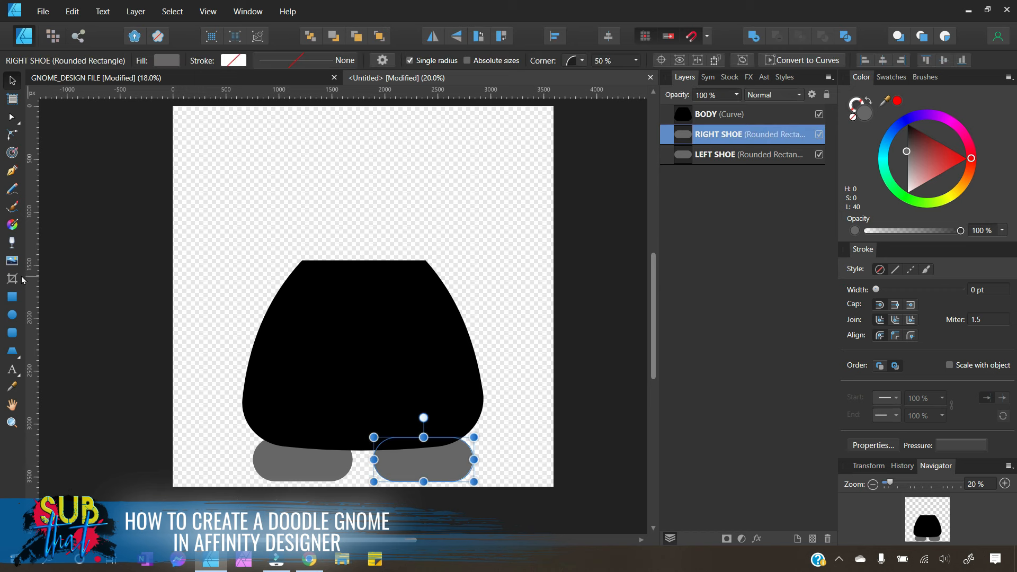
click(225, 289)
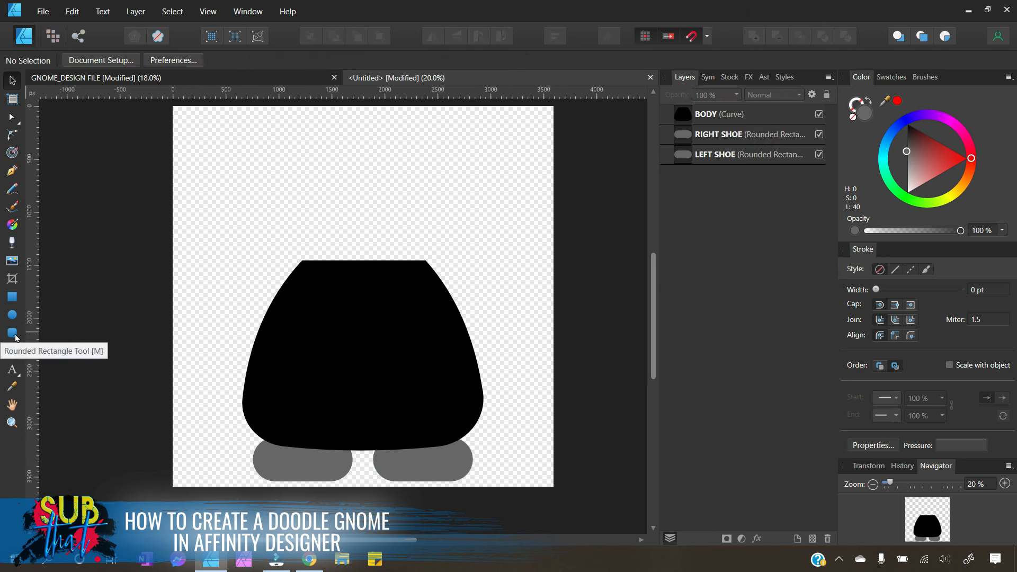
Step: Draw a wide, low rounded rectangle for an arm with 50% corners and place it over the body's upper-right edge
click(15, 338)
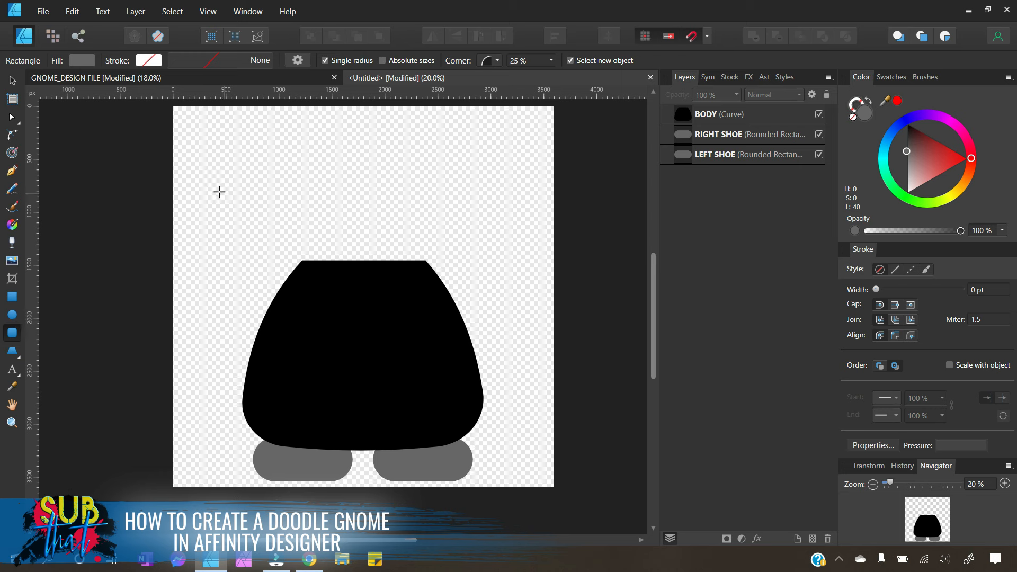
drag(213, 157, 344, 199)
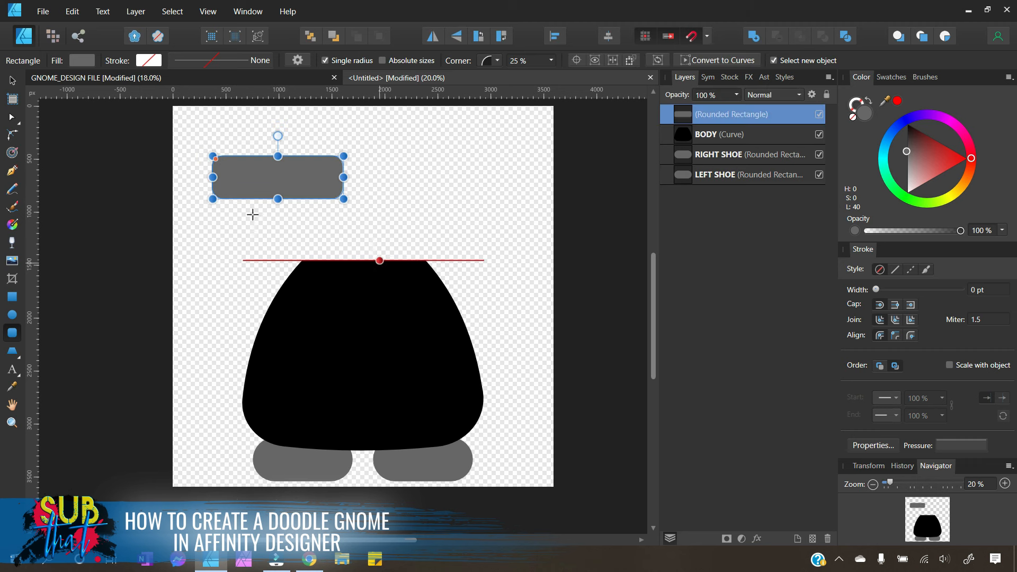
drag(214, 158, 479, 254)
click(12, 80)
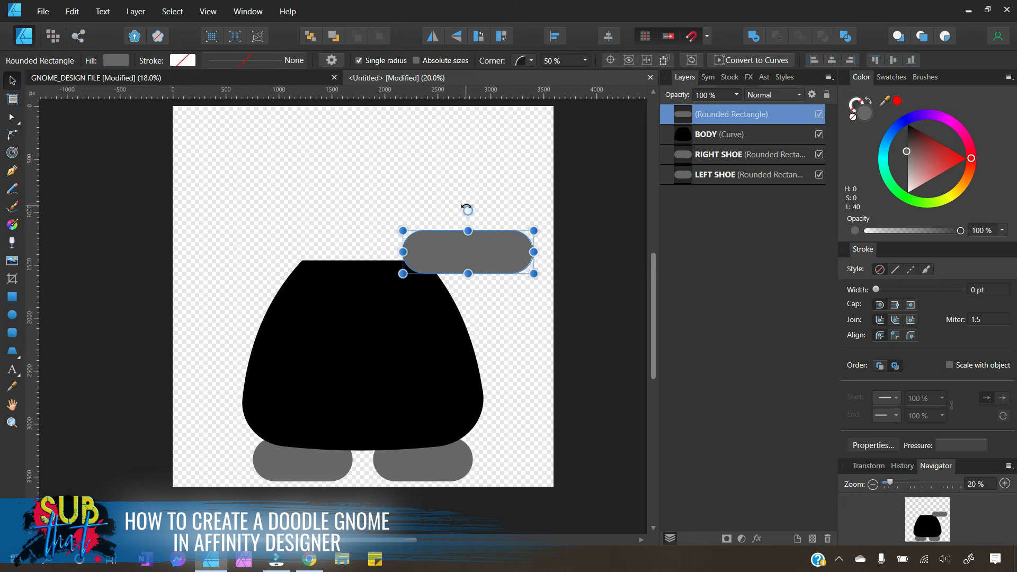
Step: Rotate the arm shape about 30° clockwise, make it thicker and longer, and position it against the body's upper-right shoulder
mouse_move(484, 214)
mouse_down()
mouse_move(468, 210)
mouse_move(497, 214)
mouse_up()
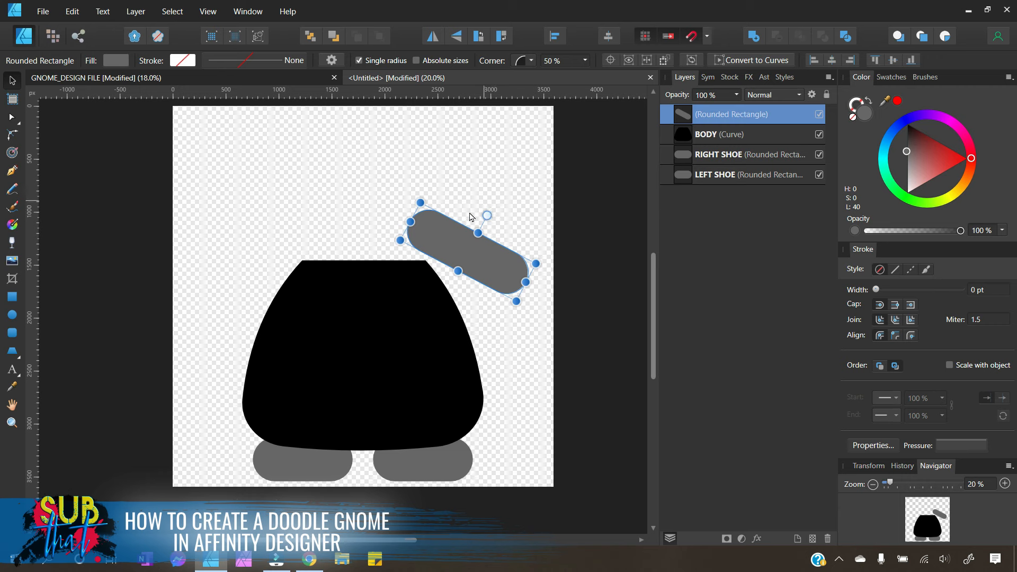
drag(487, 217, 489, 217)
mouse_move(456, 269)
mouse_down()
mouse_move(451, 281)
mouse_move(459, 265)
mouse_up()
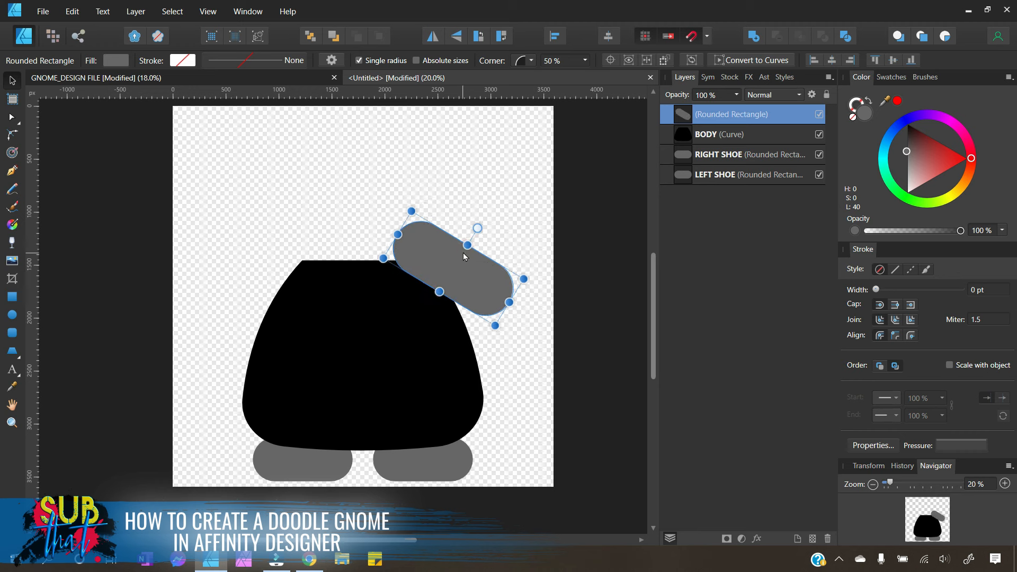
drag(508, 296, 483, 274)
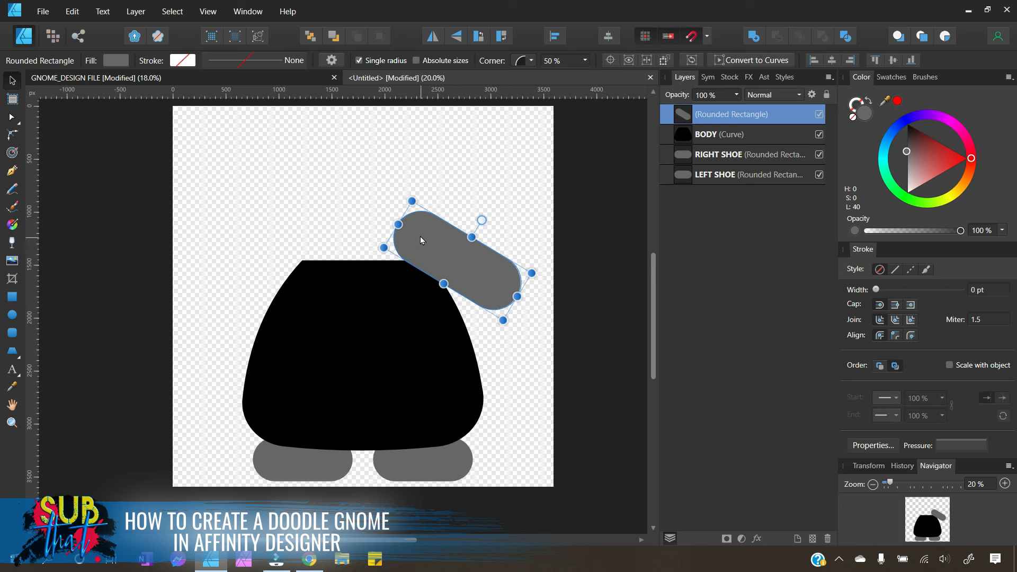
drag(437, 253, 443, 261)
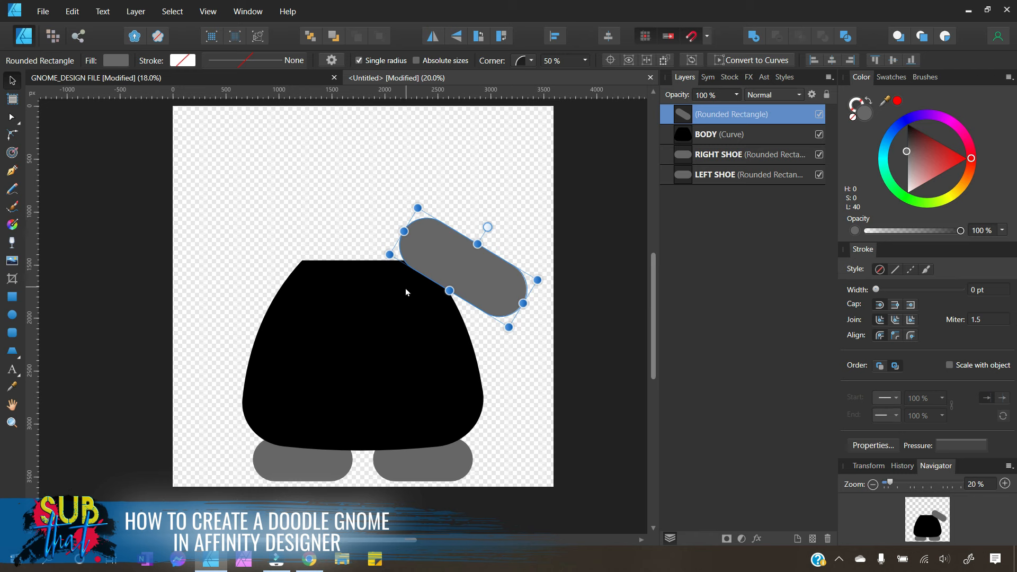
scroll(428, 315, up, 2)
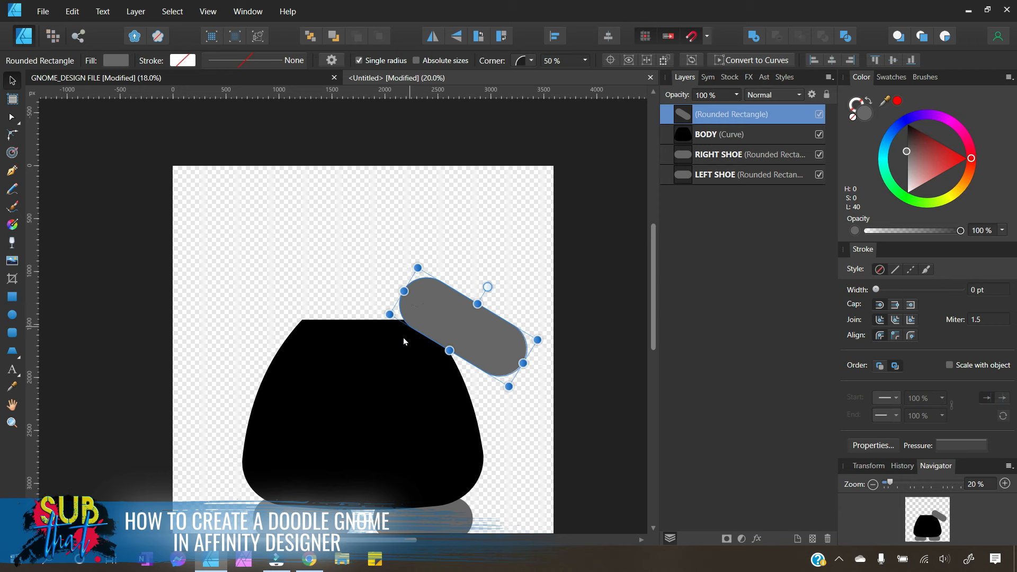
Step: Reposition the arm shape so that it overlaps the body's upper-right shoulder, leaving nothing selected
drag(437, 327, 441, 334)
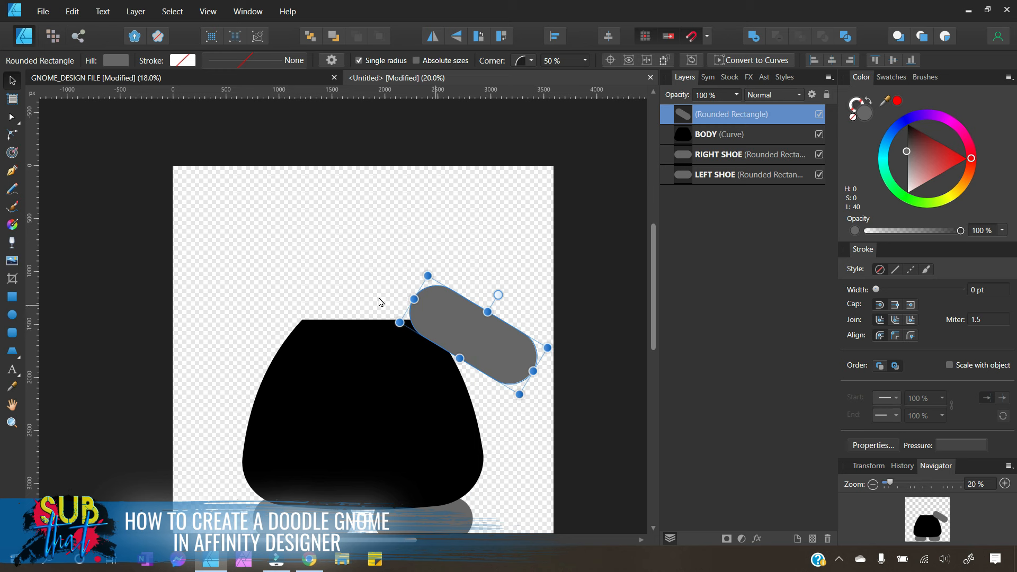
scroll(398, 323, down, 3)
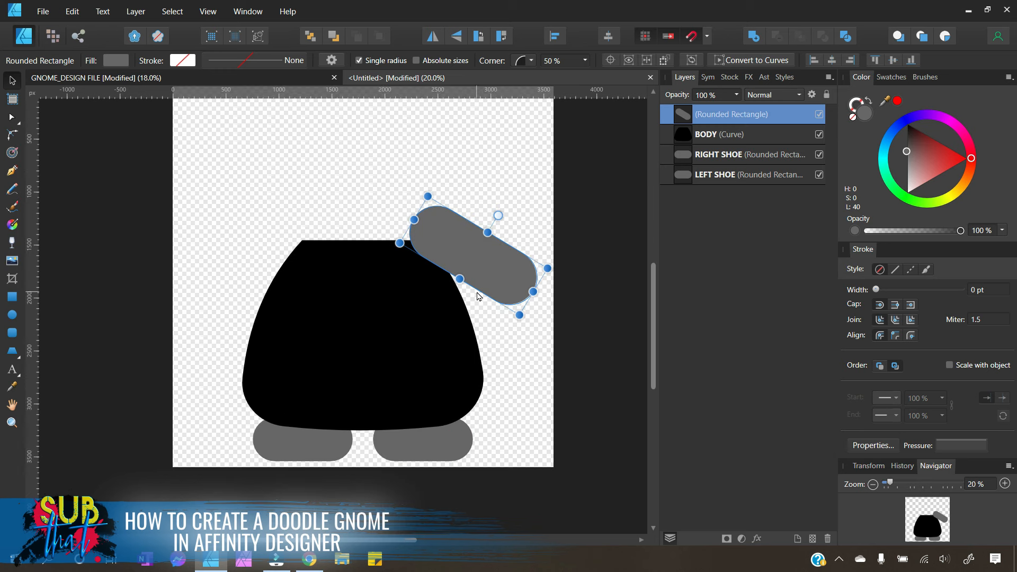
drag(474, 256, 476, 262)
click(500, 339)
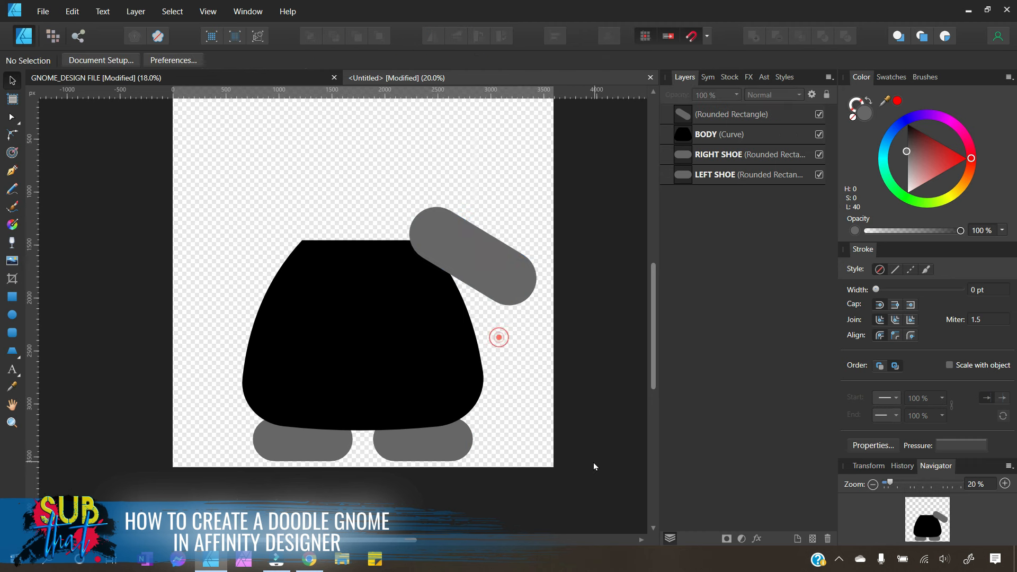
click(479, 256)
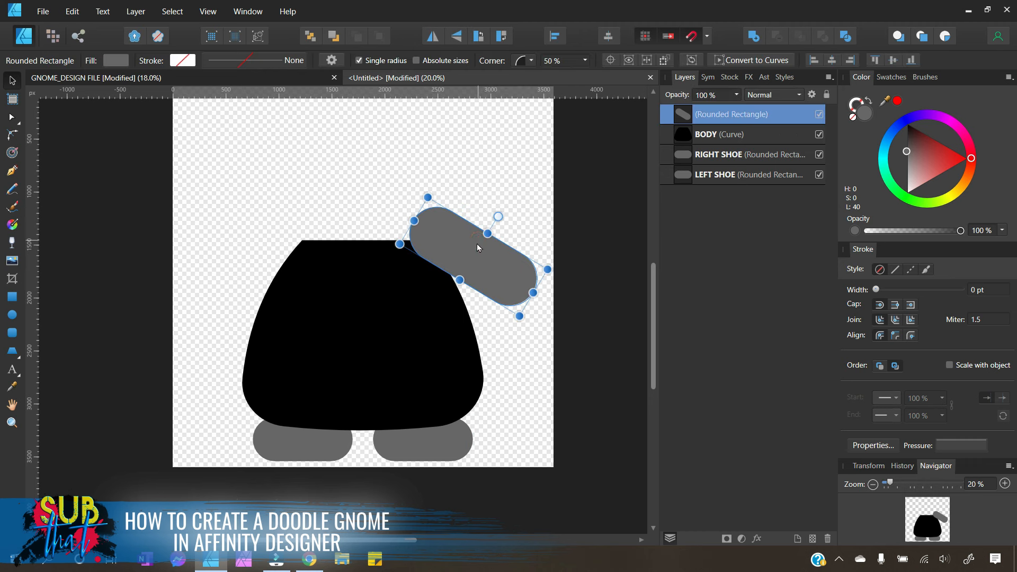
drag(501, 286, 488, 287)
click(500, 338)
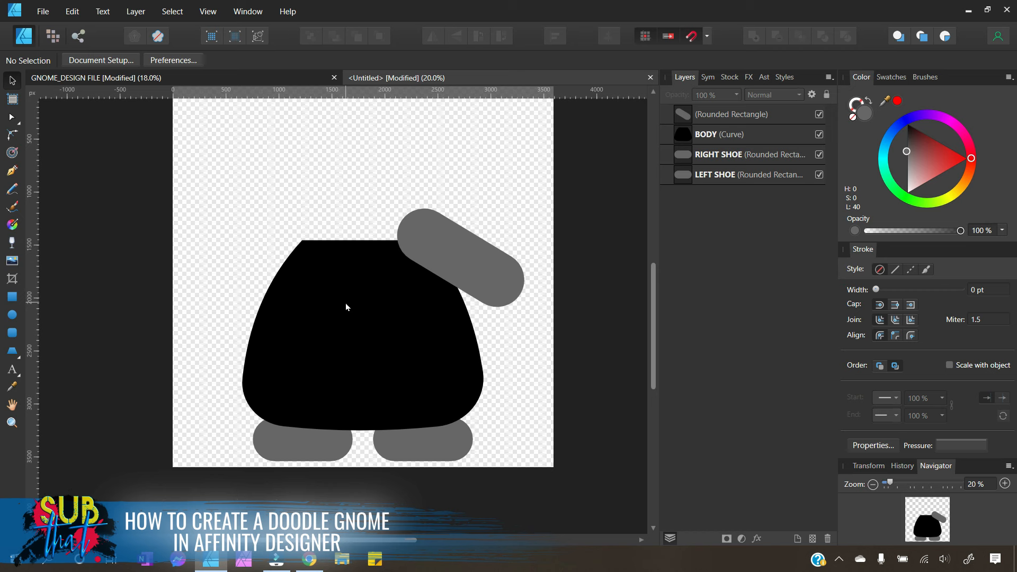
Step: Rotate the right arm about 10° further clockwise and settle it against the body's shoulder
click(480, 270)
drag(486, 218, 474, 260)
click(510, 341)
Step: Duplicate the right arm, flip the copy horizontally and place it level on the body's upper-left shoulder
click(475, 257)
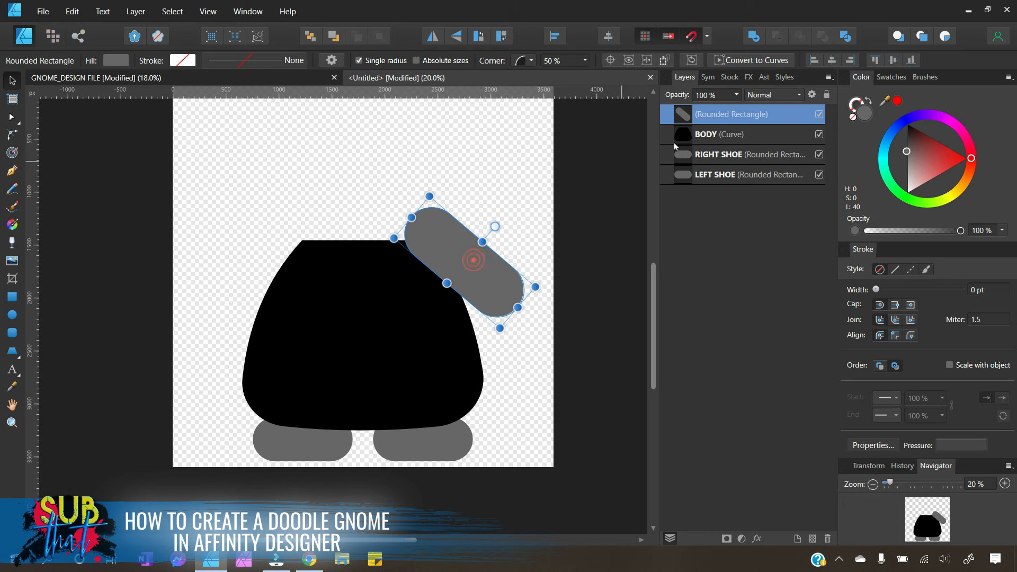
right_click(717, 120)
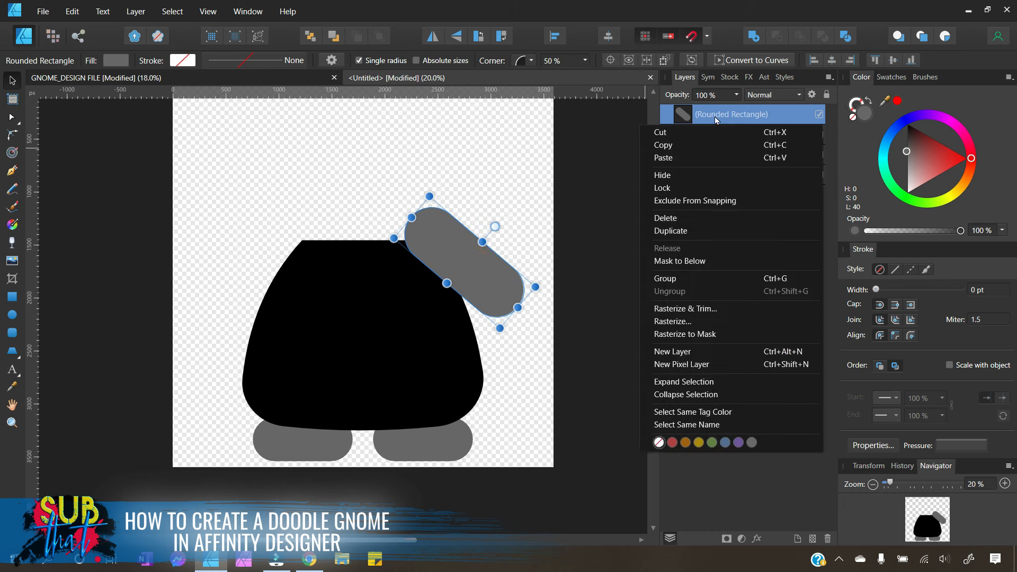
click(680, 230)
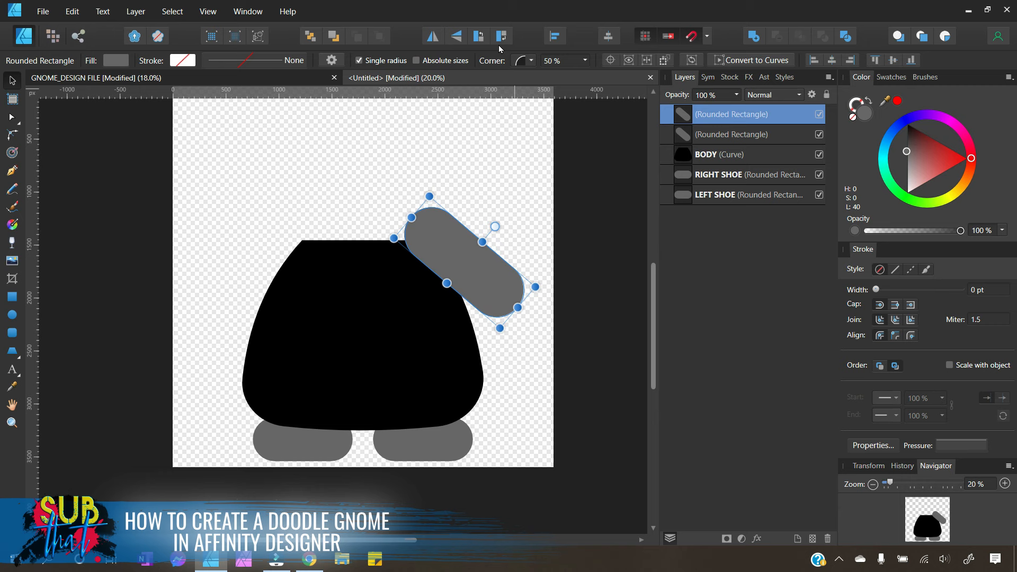
click(433, 37)
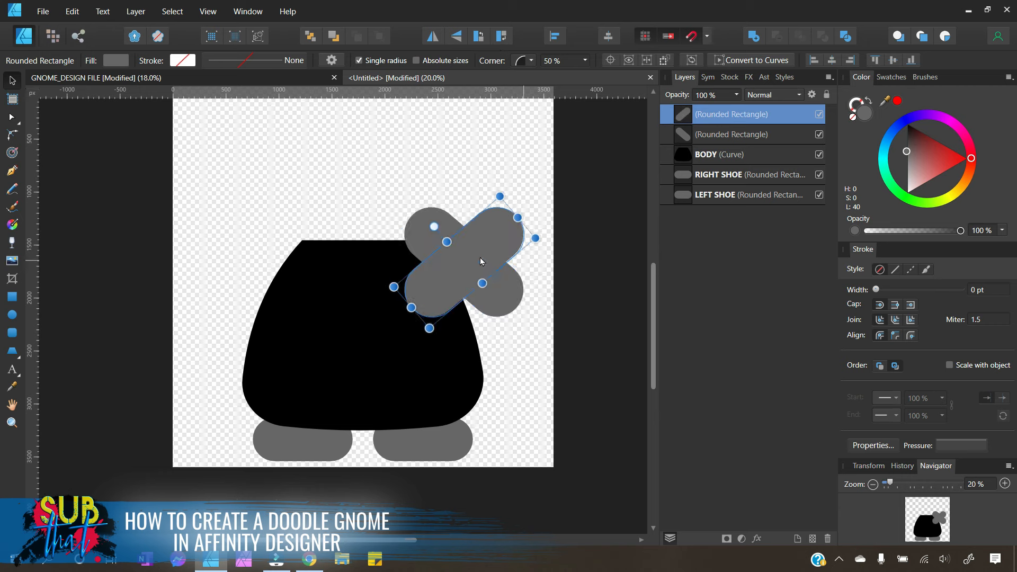
drag(475, 260, 281, 248)
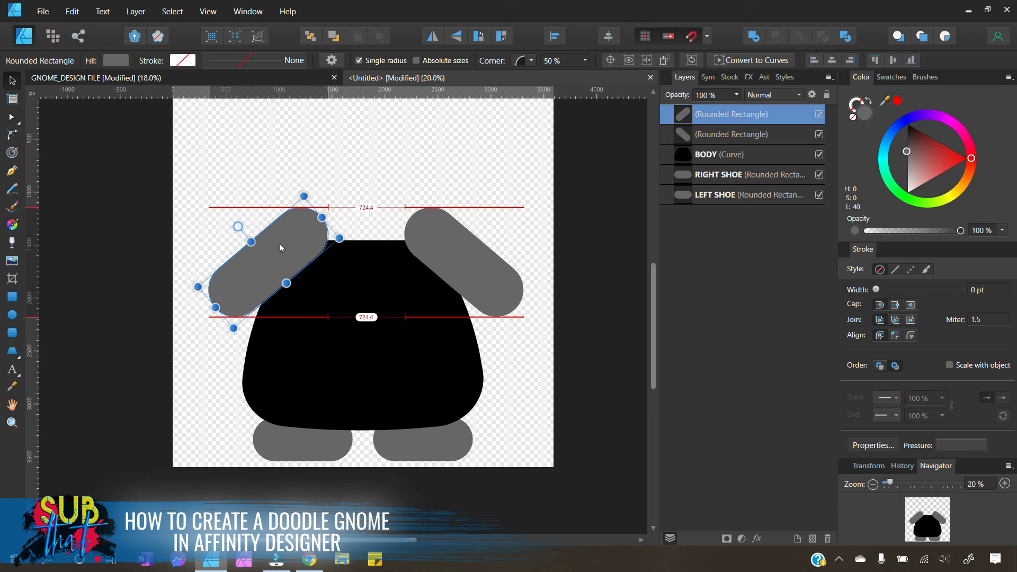
drag(280, 244, 278, 245)
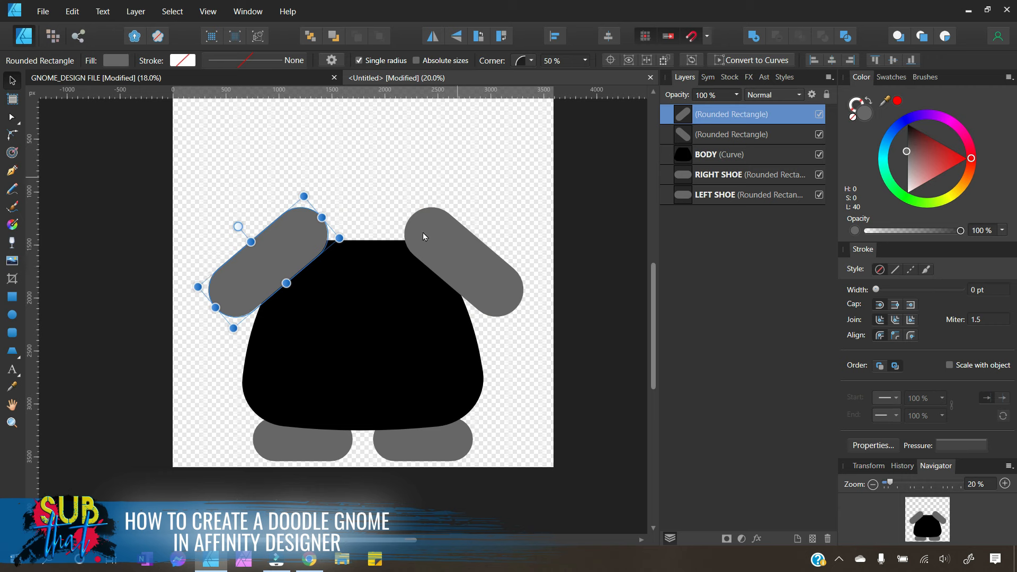
click(694, 38)
click(707, 36)
click(528, 386)
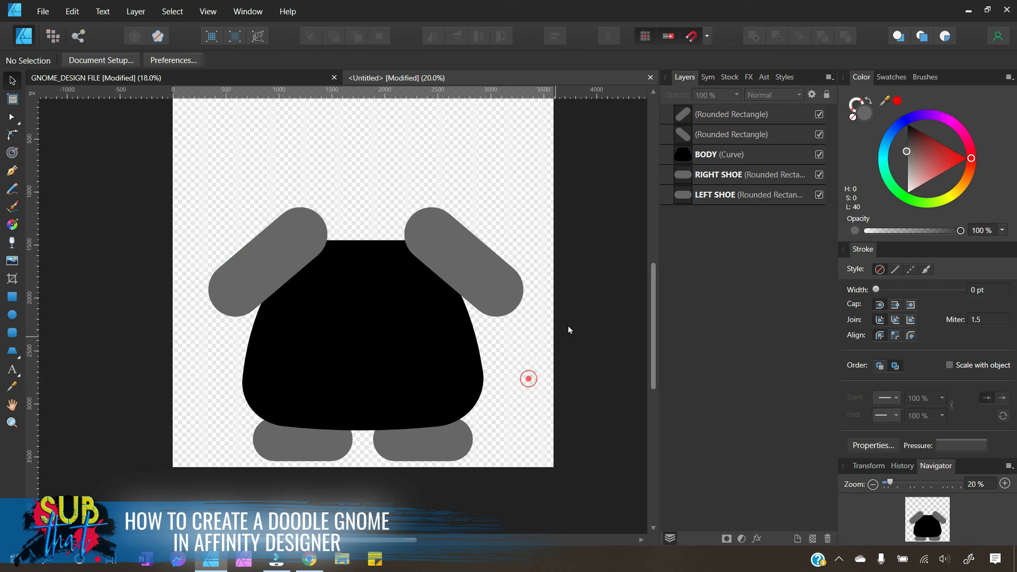
Step: Group the two arm shapes and centre the group horizontally, aligned to Margin
drag(568, 341, 135, 178)
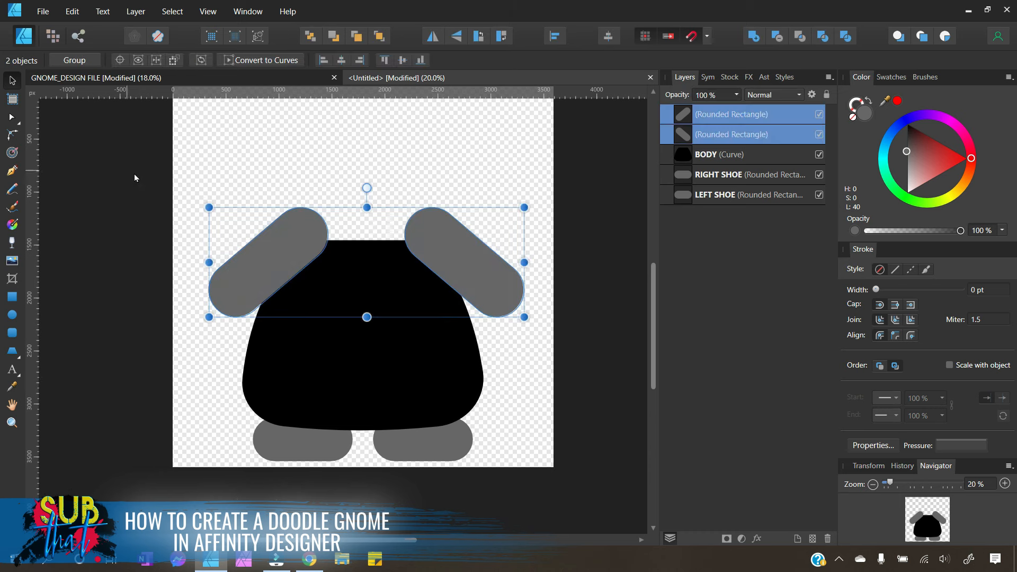
right_click(742, 117)
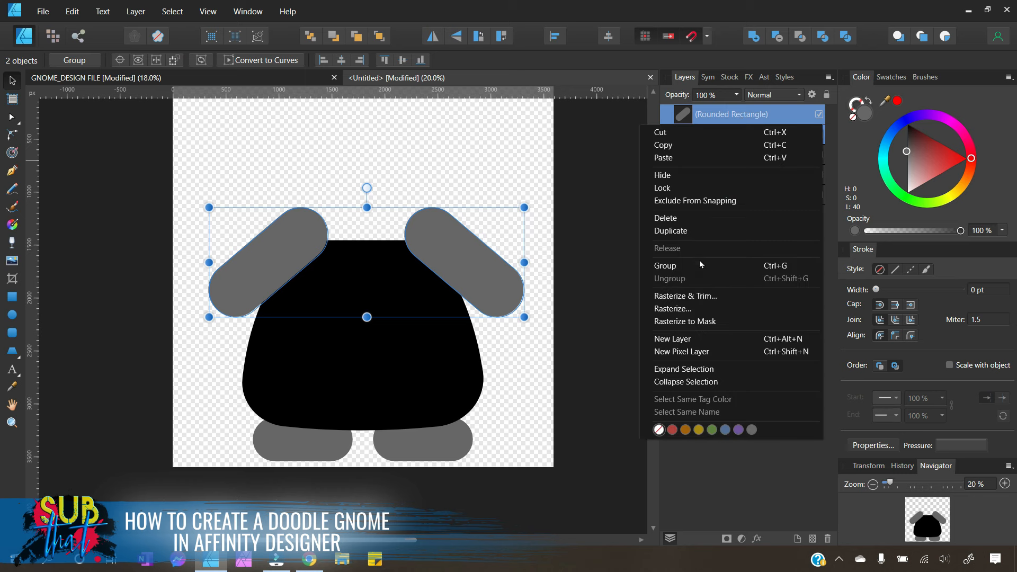
click(666, 266)
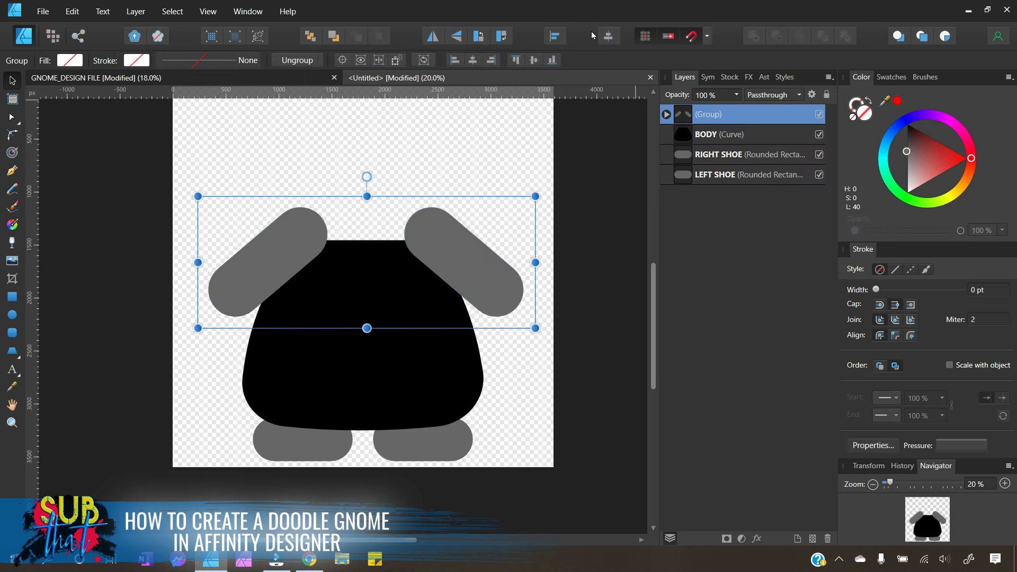
click(556, 36)
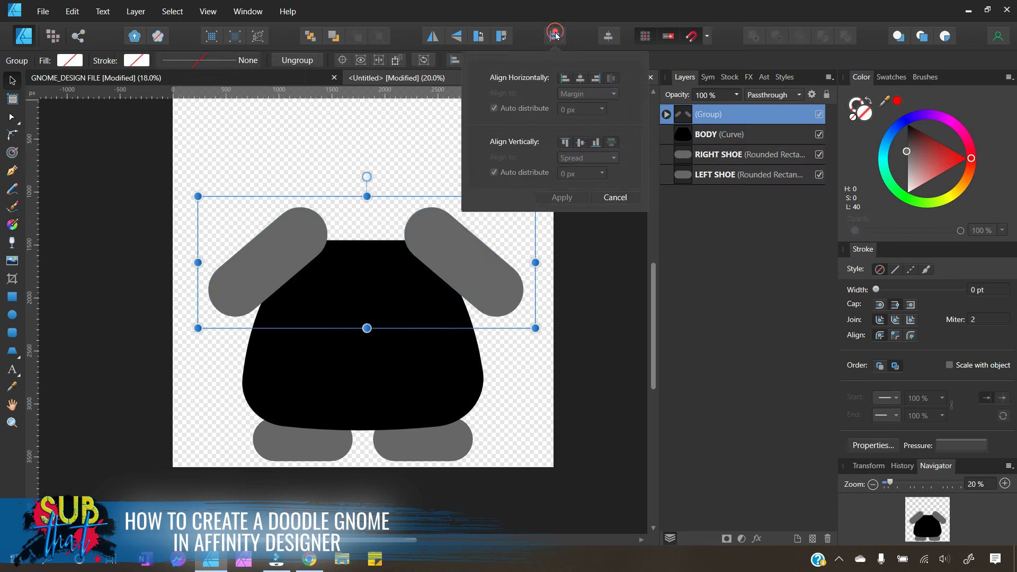
click(581, 78)
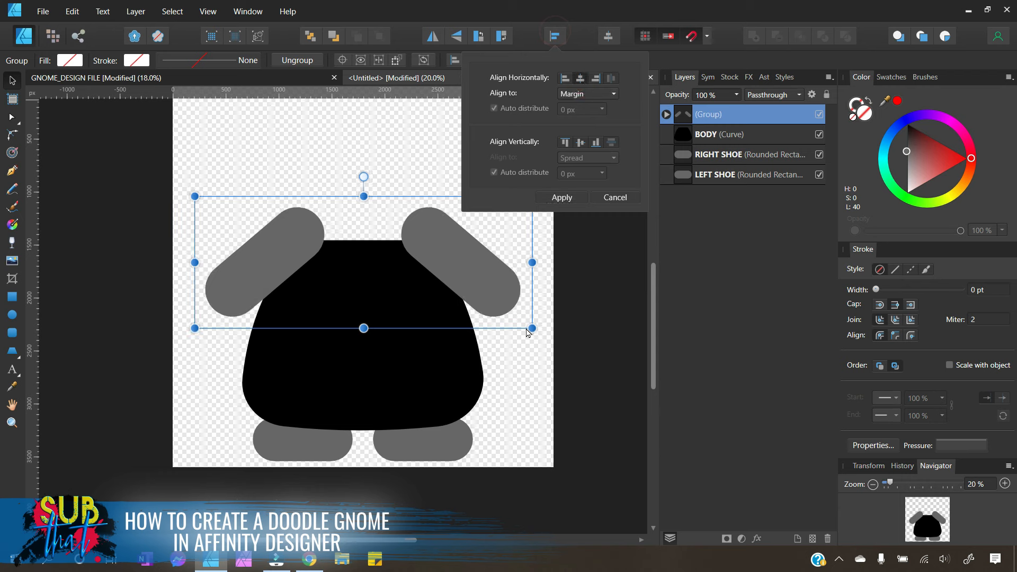
click(561, 197)
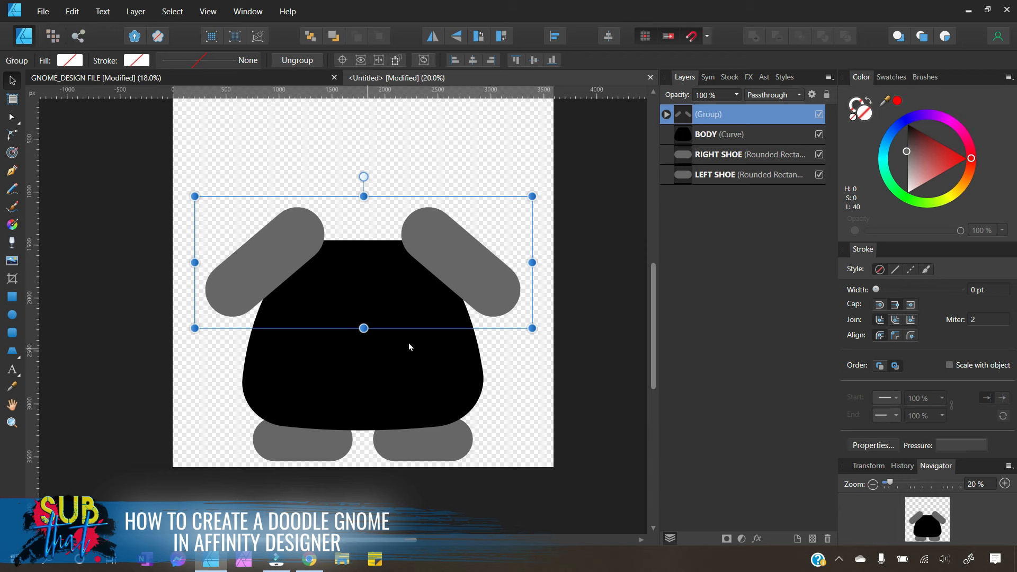
Step: Ungroup the two centred arms and clear the selection
right_click(714, 120)
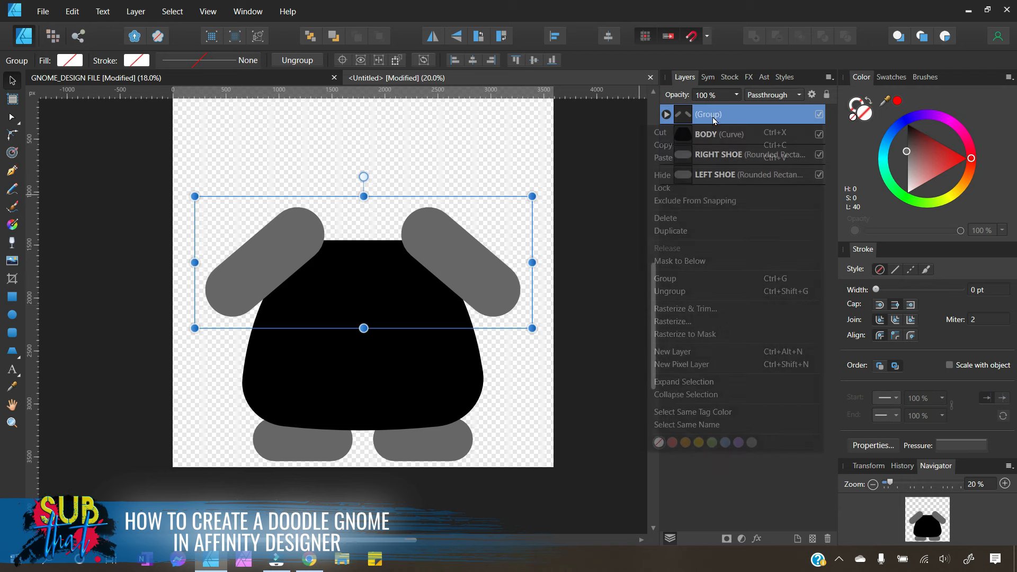
click(684, 291)
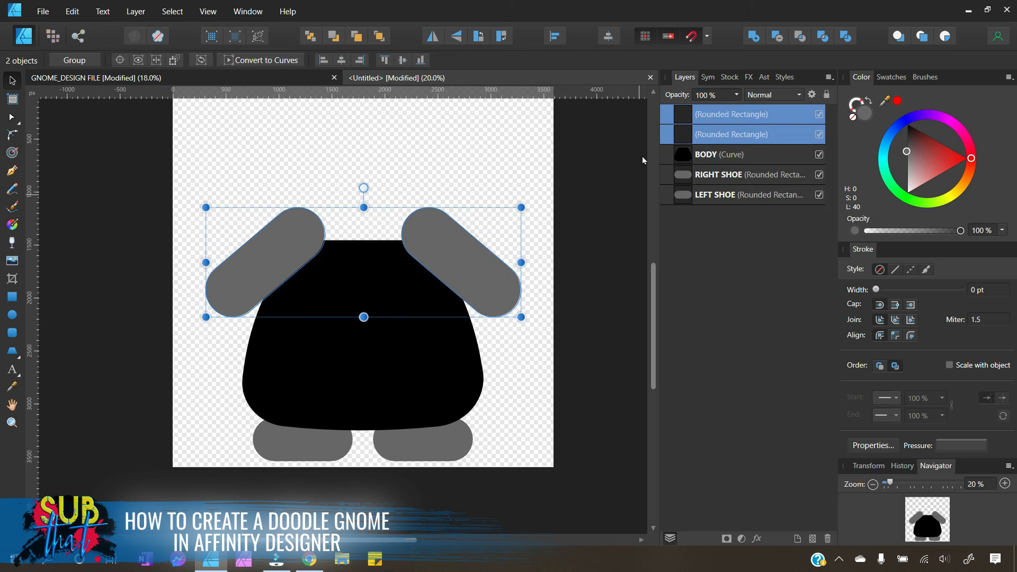
click(599, 154)
Step: Rename the two arm layers LEFT ARM and RIGHT ARM, leaving nothing selected
click(718, 116)
double_click(720, 115)
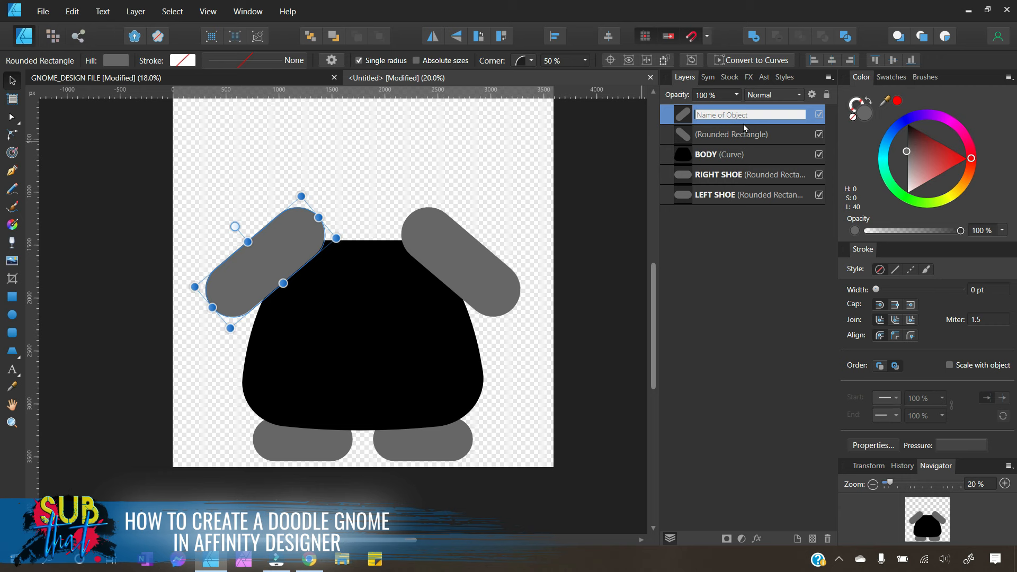
text(LEFT ARM)
key(Return)
click(739, 135)
double_click(739, 134)
text(R)
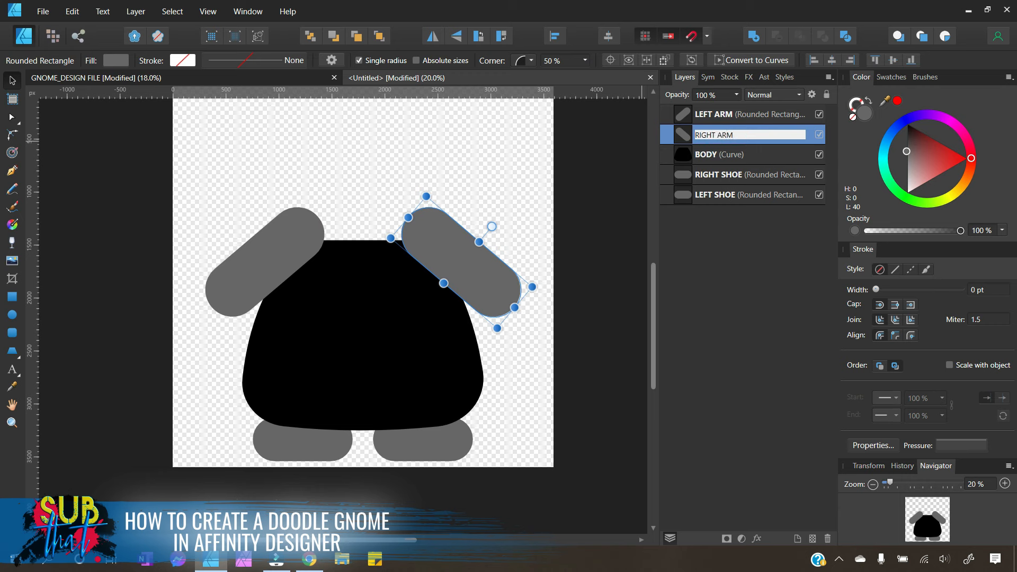
text(IGHT ARM)
key(Return)
click(582, 220)
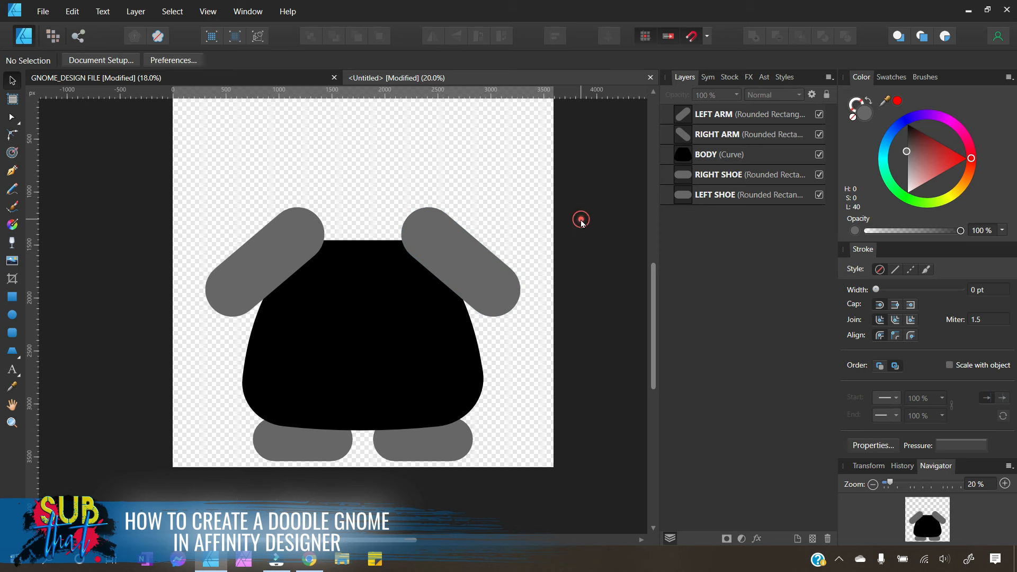
Step: Fill both arms with black to match the body and clear the selection
scroll(580, 221, up, 1)
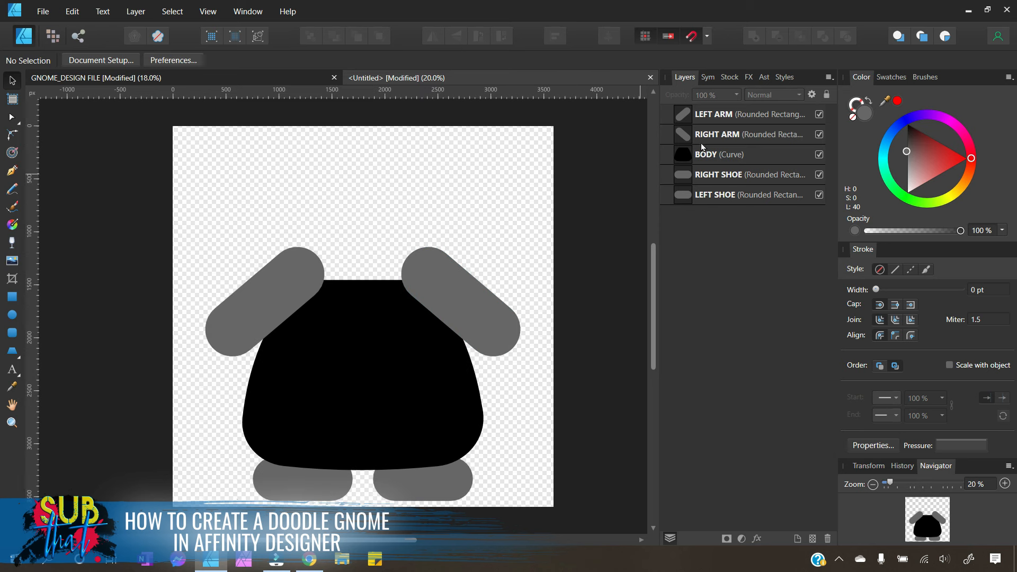
click(718, 114)
shift+click(715, 134)
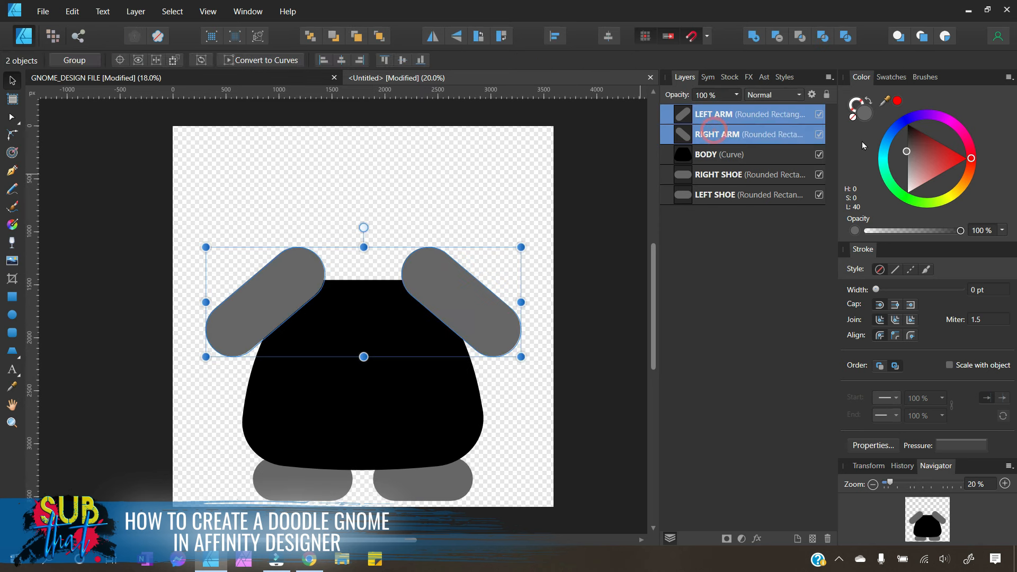
click(908, 125)
click(551, 272)
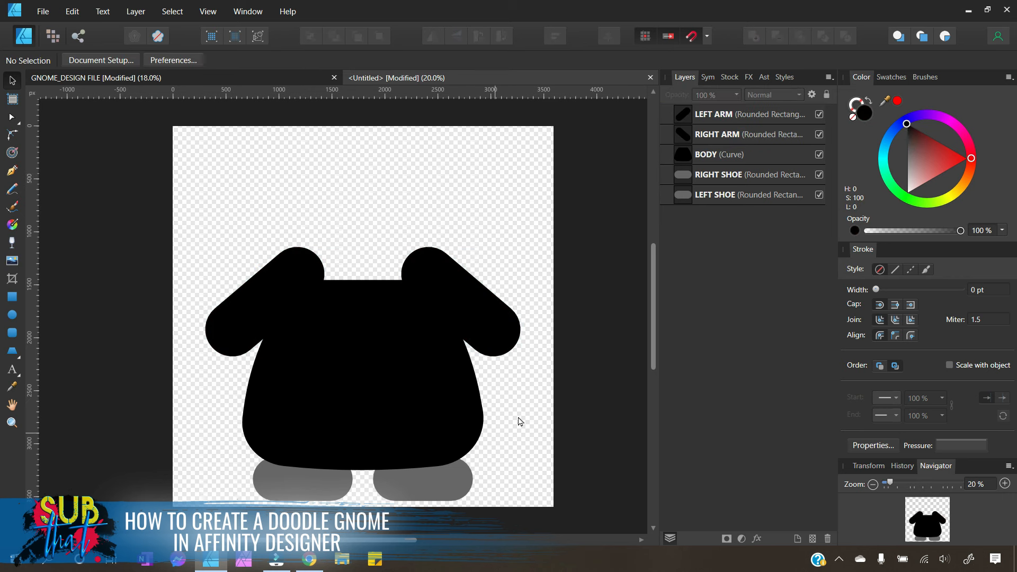
Step: Compare the black body and arms with the finished gnome in GNOME_DESIGN FILE, returning to the untitled document
scroll(580, 352, down, 2)
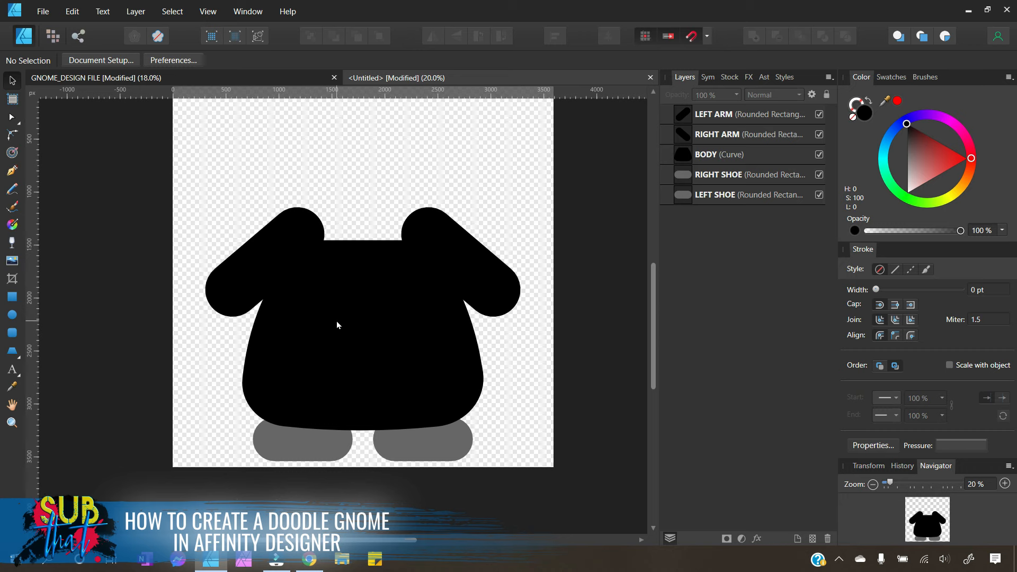
scroll(371, 335, up, 15)
scroll(542, 355, down, 2)
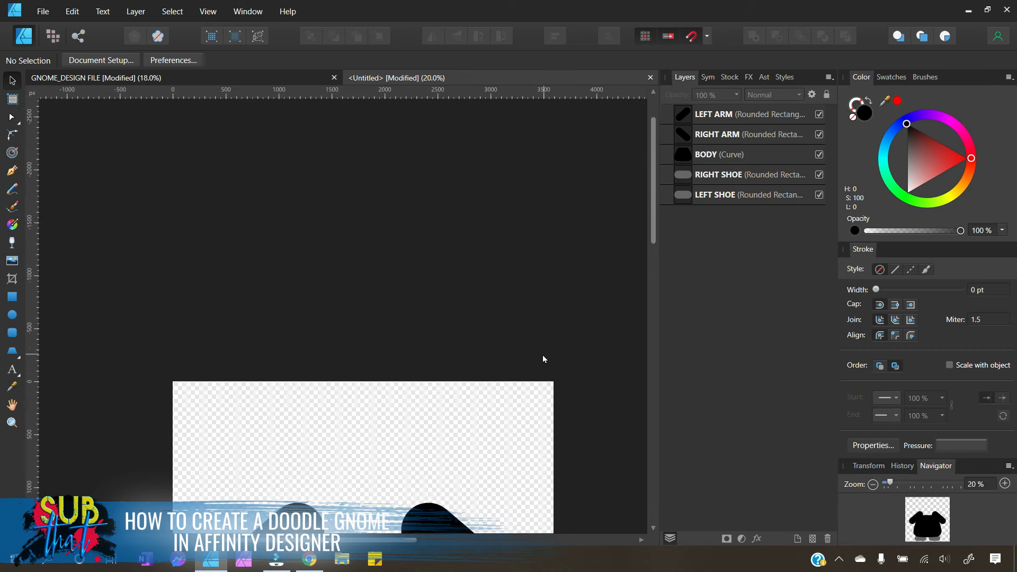
scroll(543, 356, down, 12)
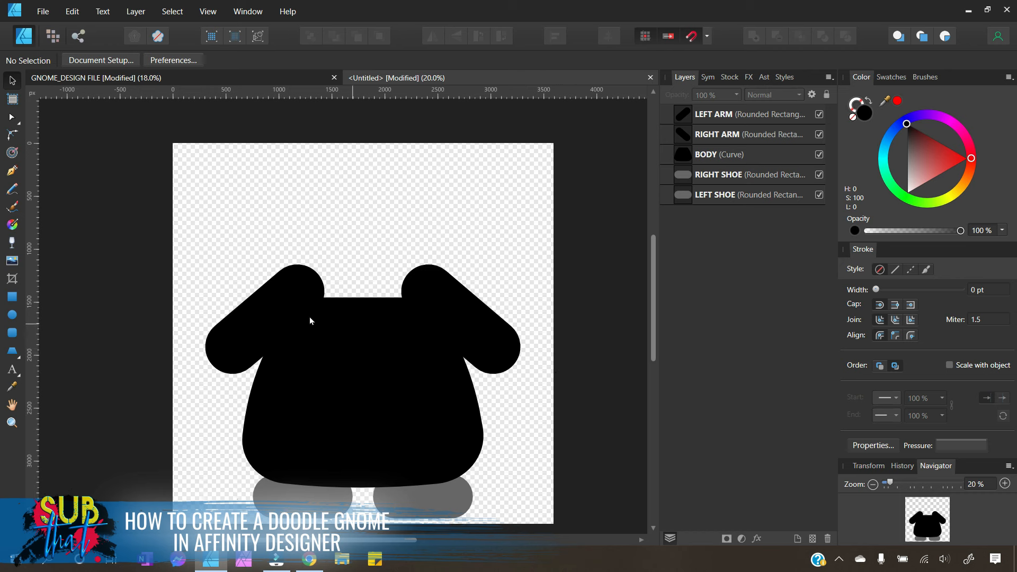
click(401, 405)
click(524, 422)
click(156, 74)
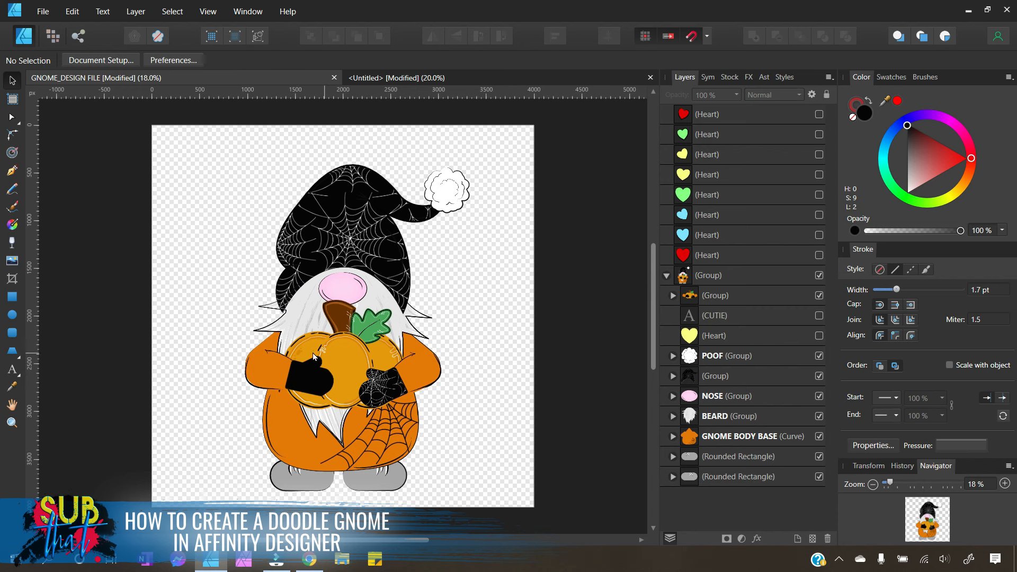
click(456, 79)
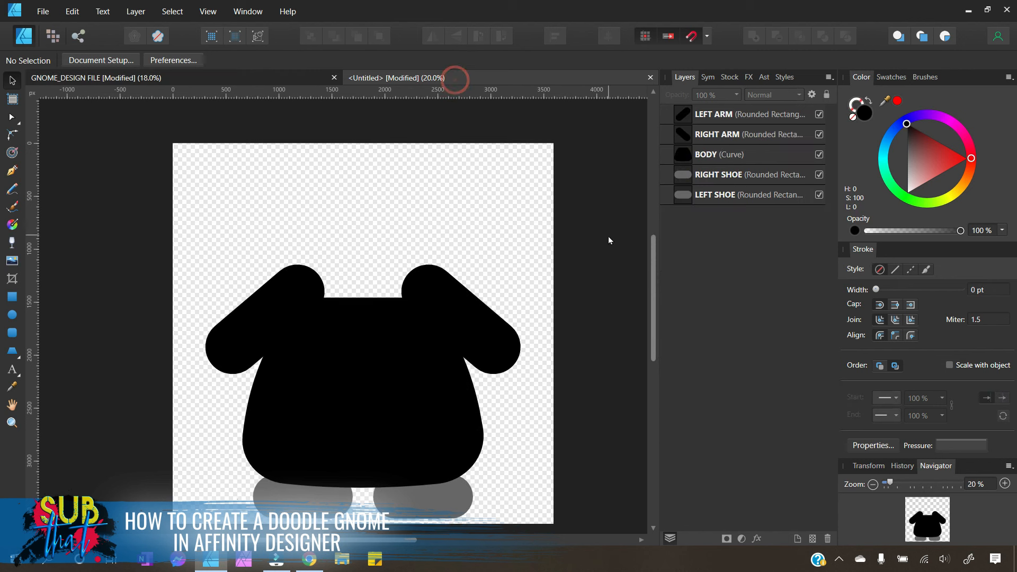
Step: Draw a rounded rectangle about 525 px wide and 285 px high above the left arm as the mitten's palm
click(1005, 484)
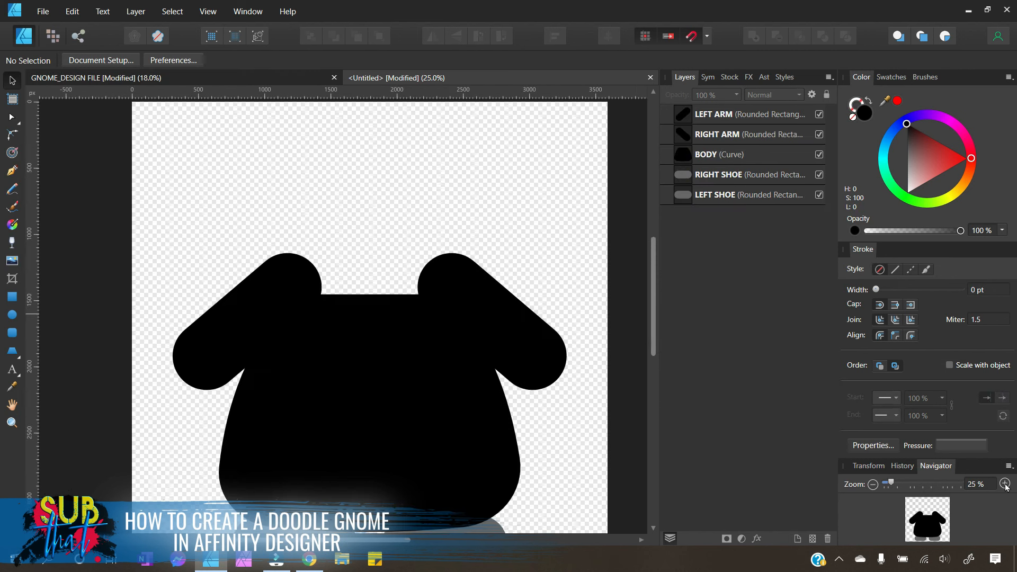
click(1005, 484)
scroll(420, 296, up, 5)
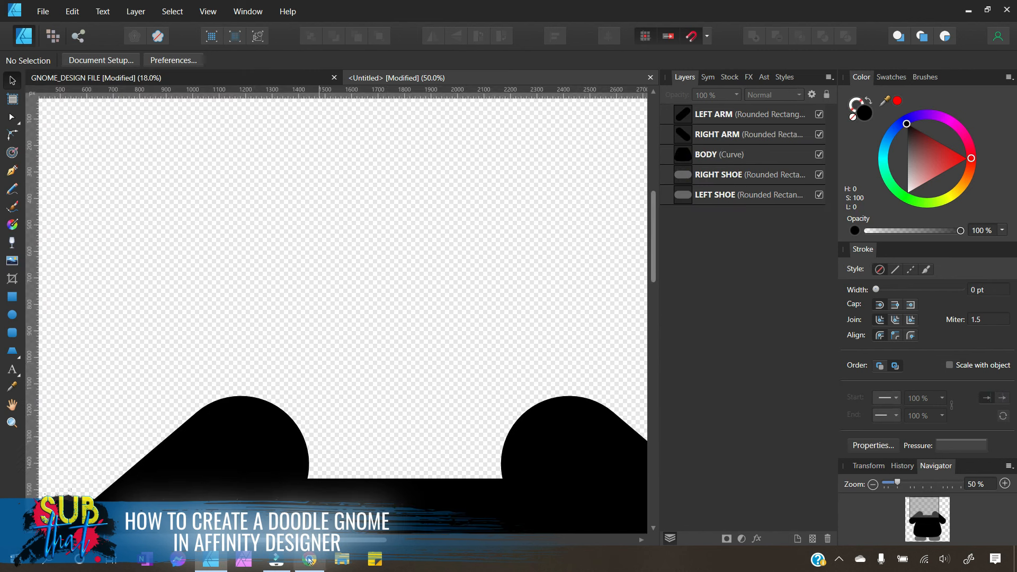
scroll(233, 363, left, 3)
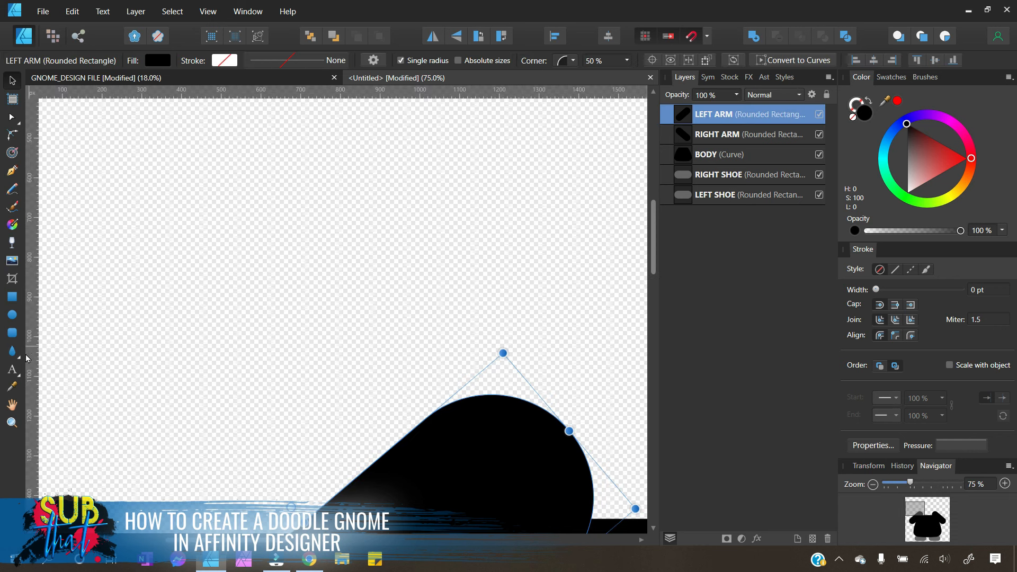
click(12, 334)
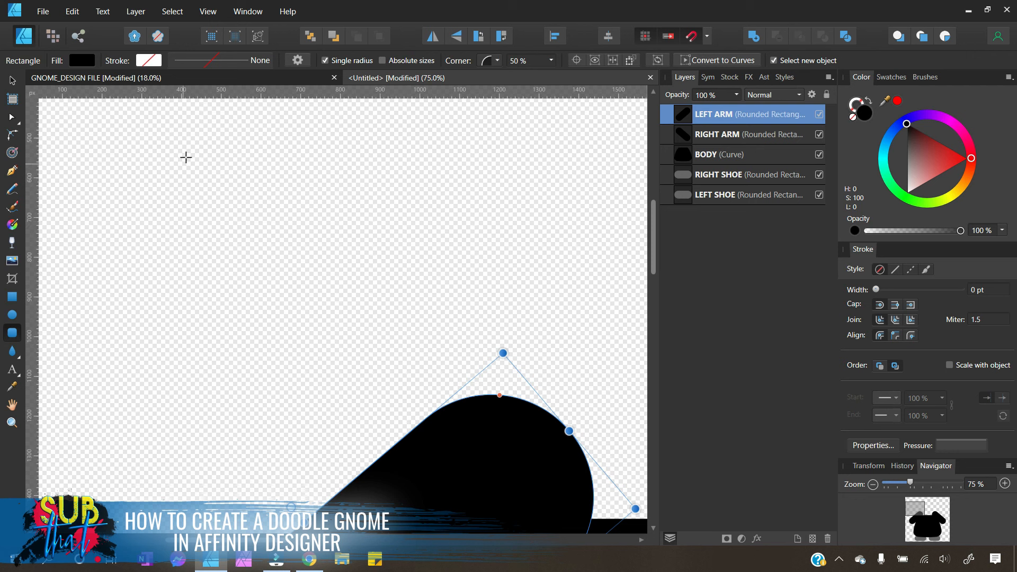
drag(187, 153, 422, 255)
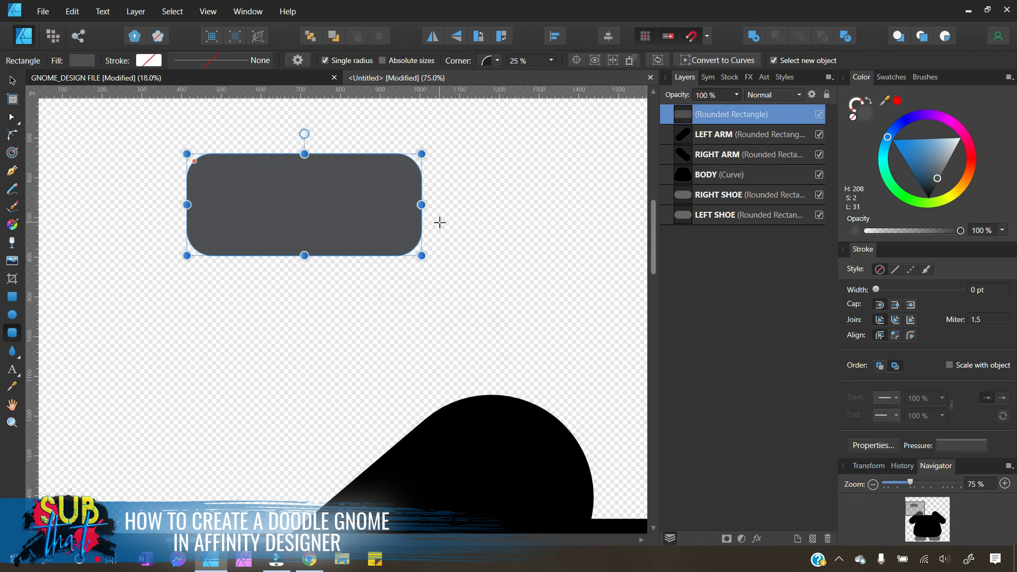
drag(422, 208, 397, 214)
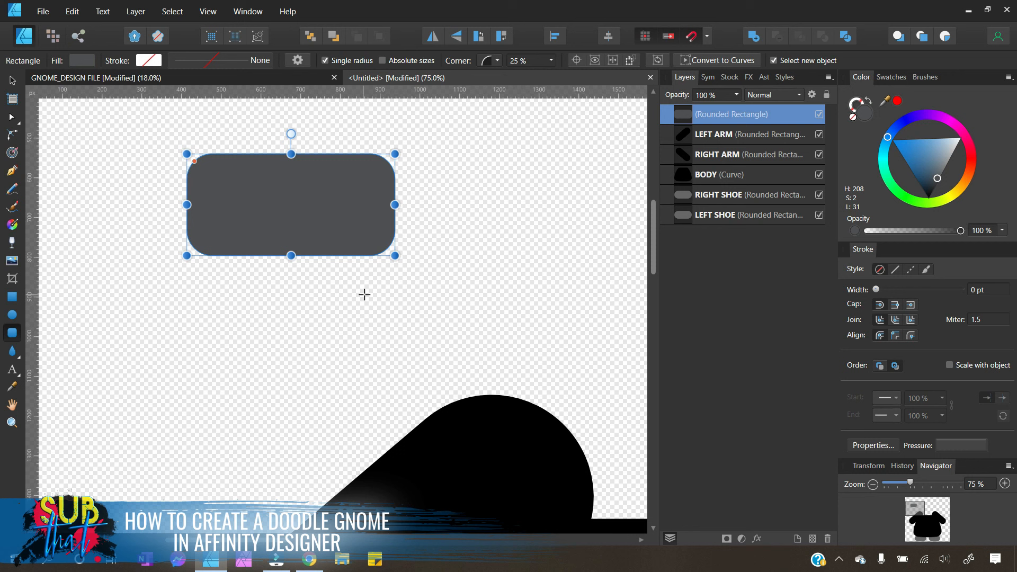
drag(291, 256, 291, 267)
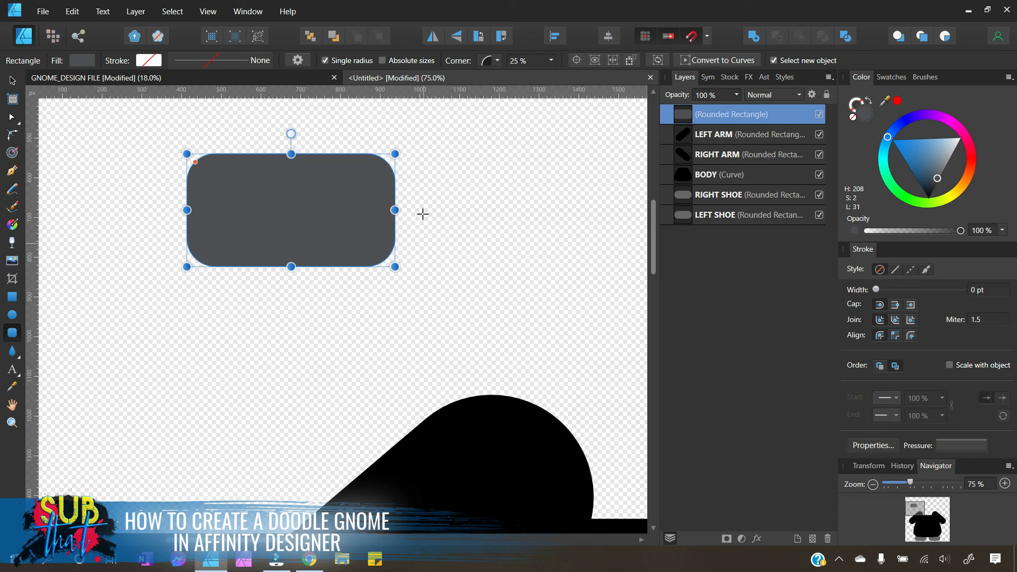
Step: Give the palm shape independent corner radii, with both left corners at 0% and both right corners at 50%
click(328, 61)
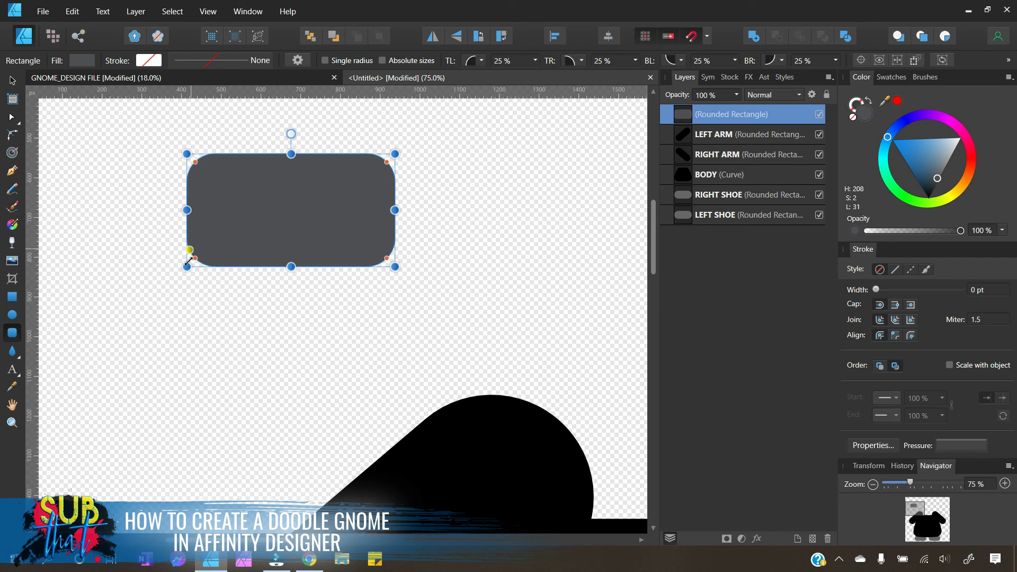
drag(195, 162, 182, 141)
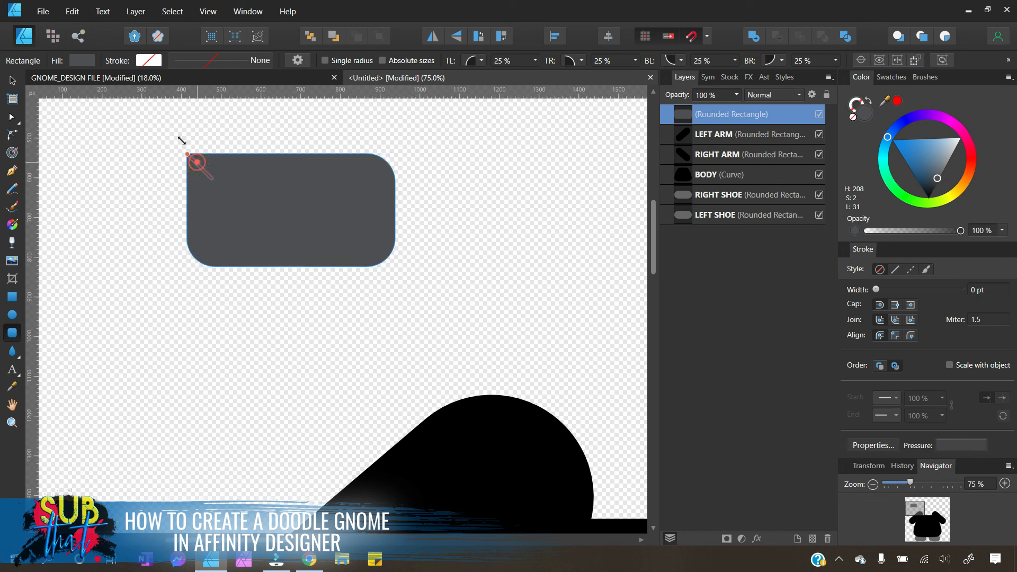
drag(196, 258, 154, 288)
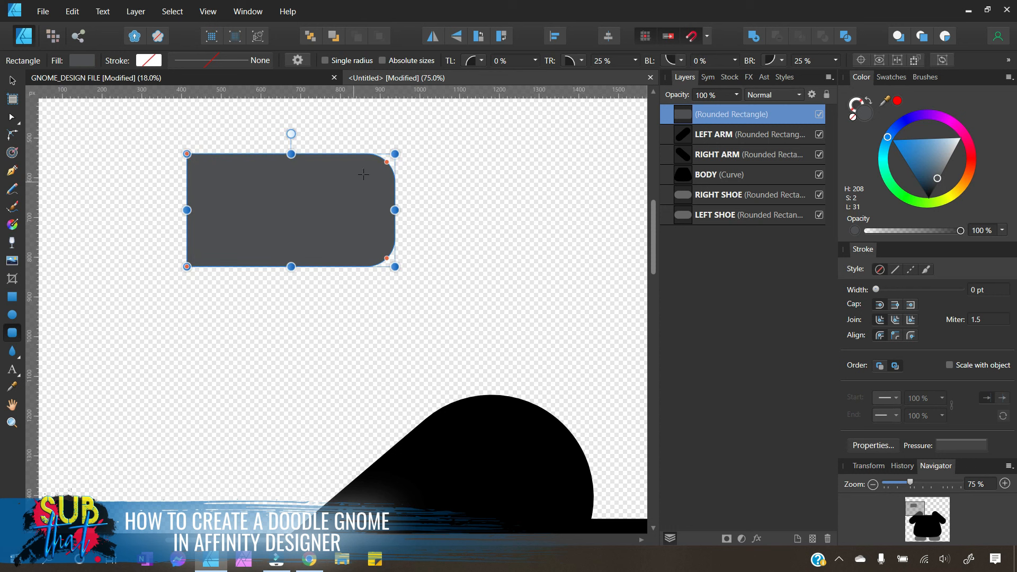
drag(374, 176, 376, 172)
mouse_move(386, 257)
mouse_down()
mouse_move(373, 243)
mouse_move(380, 252)
mouse_up()
drag(374, 174, 383, 167)
drag(381, 255, 376, 249)
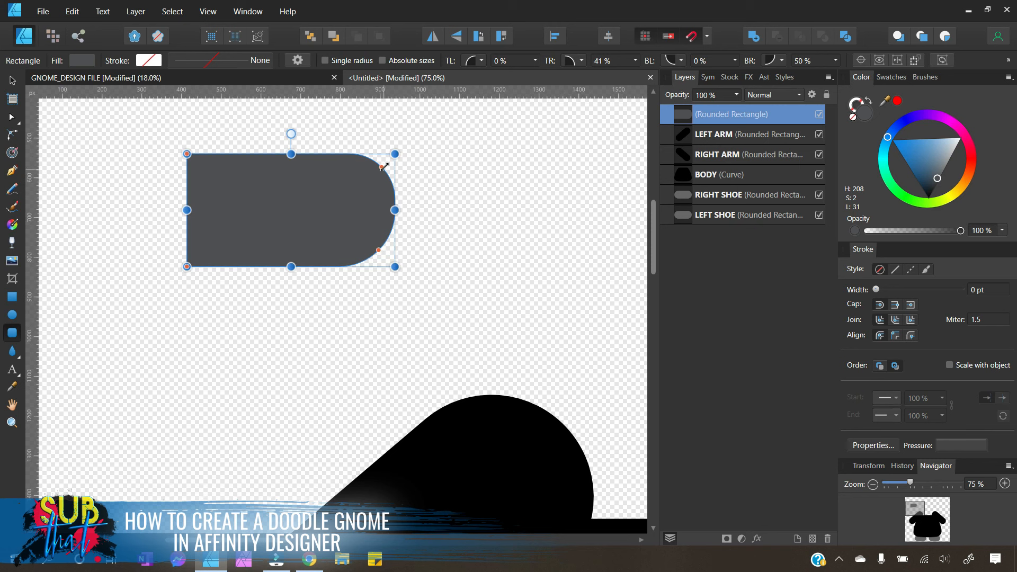
drag(381, 165, 378, 170)
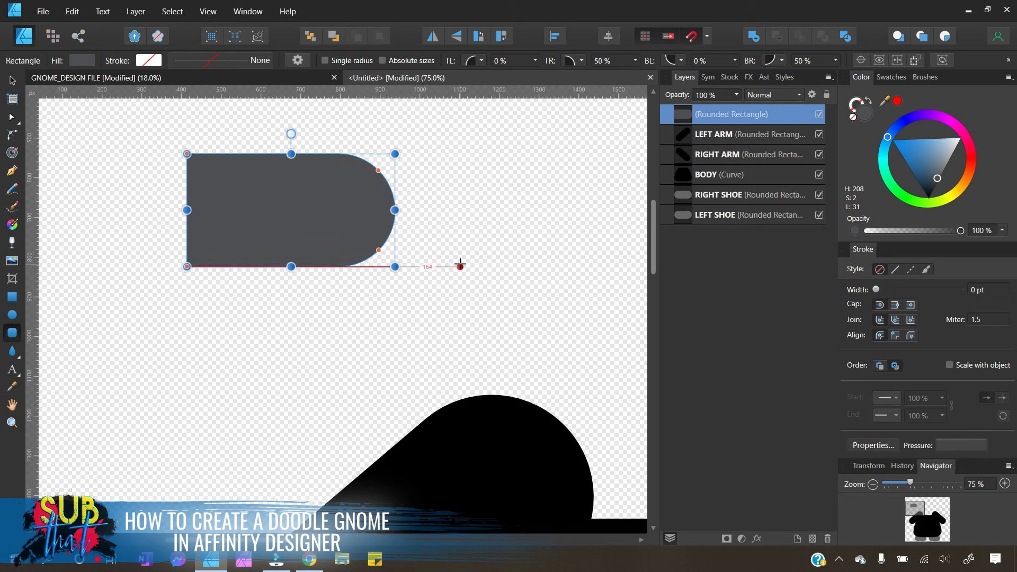
Step: Move the palm shape down about 80 px and clear the selection
click(11, 79)
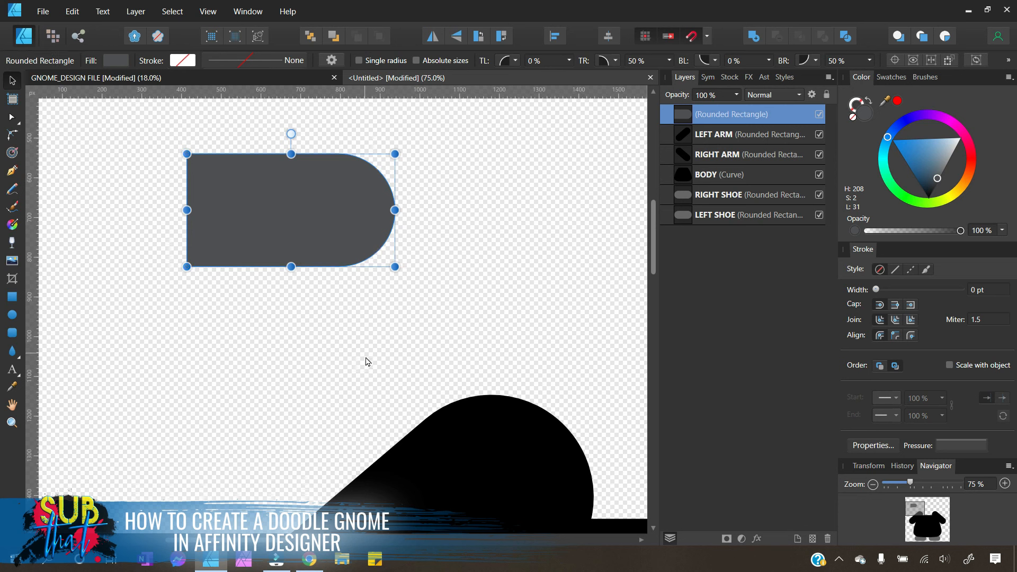
click(364, 355)
click(314, 237)
click(284, 367)
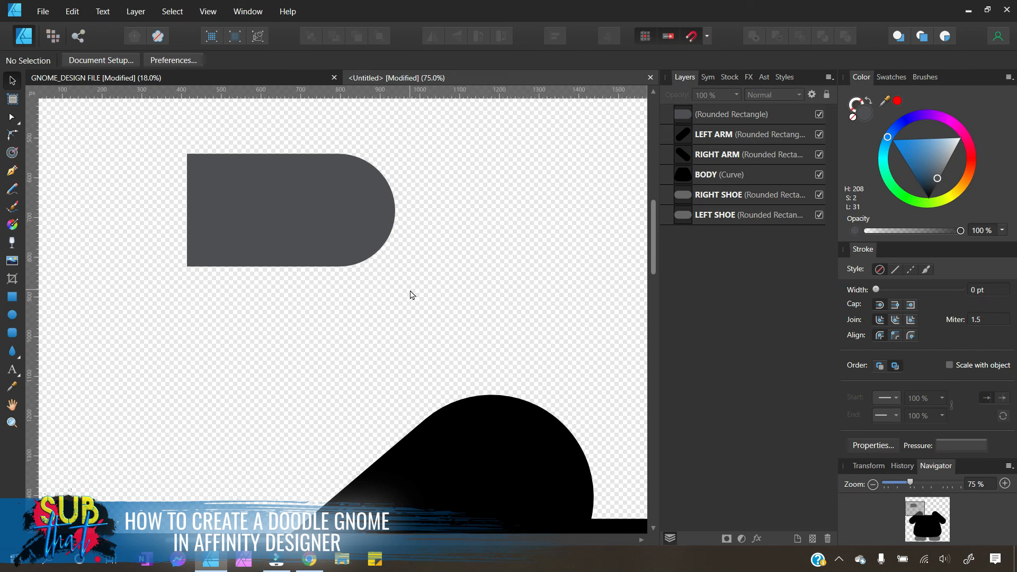
drag(325, 235, 328, 276)
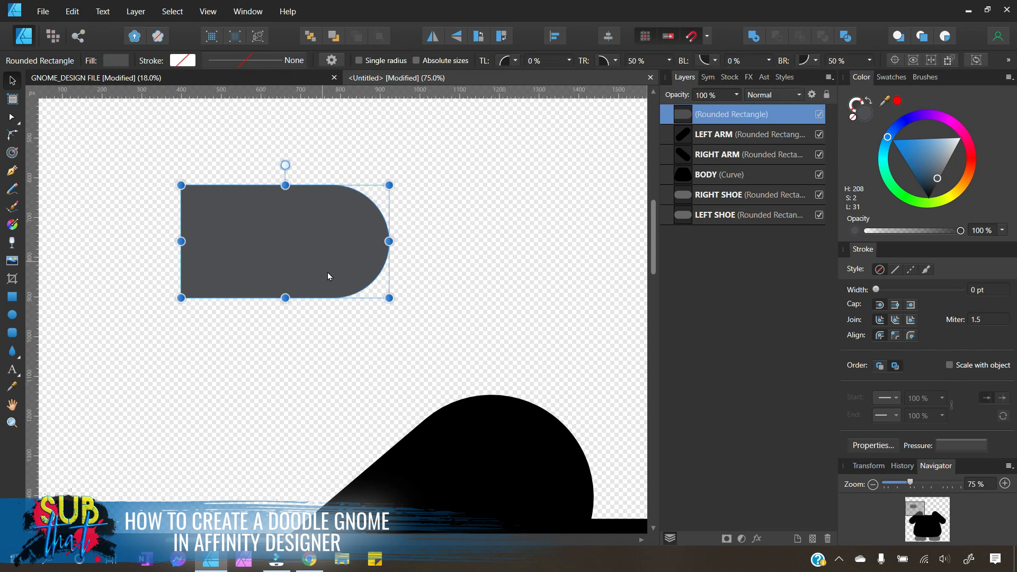
click(120, 363)
Step: Draw a small rounded rectangle about 215 × 65 px above the palm as the thumb, with 50% corners
click(12, 332)
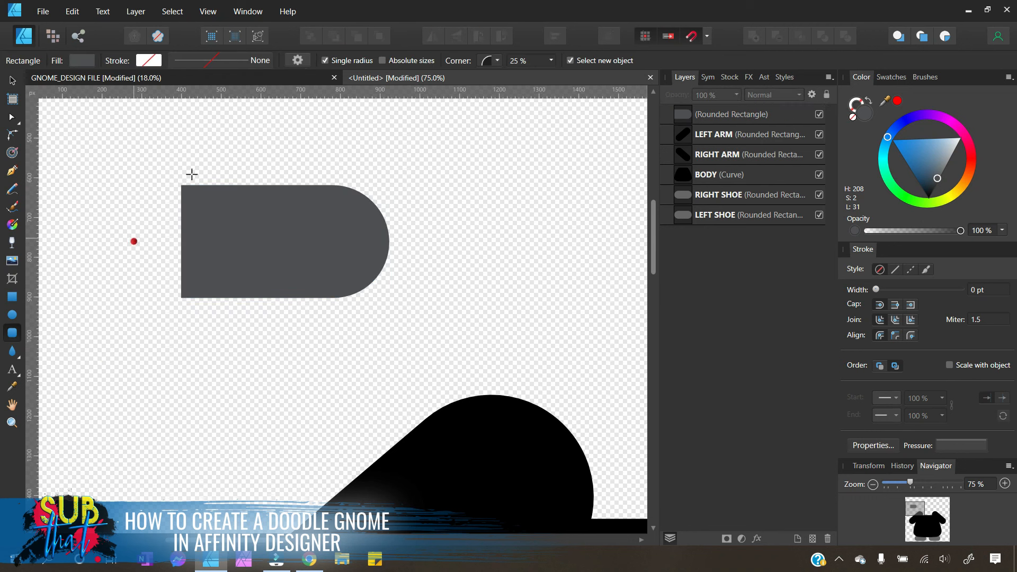
mouse_move(200, 130)
mouse_down()
mouse_move(228, 152)
mouse_move(285, 156)
mouse_up()
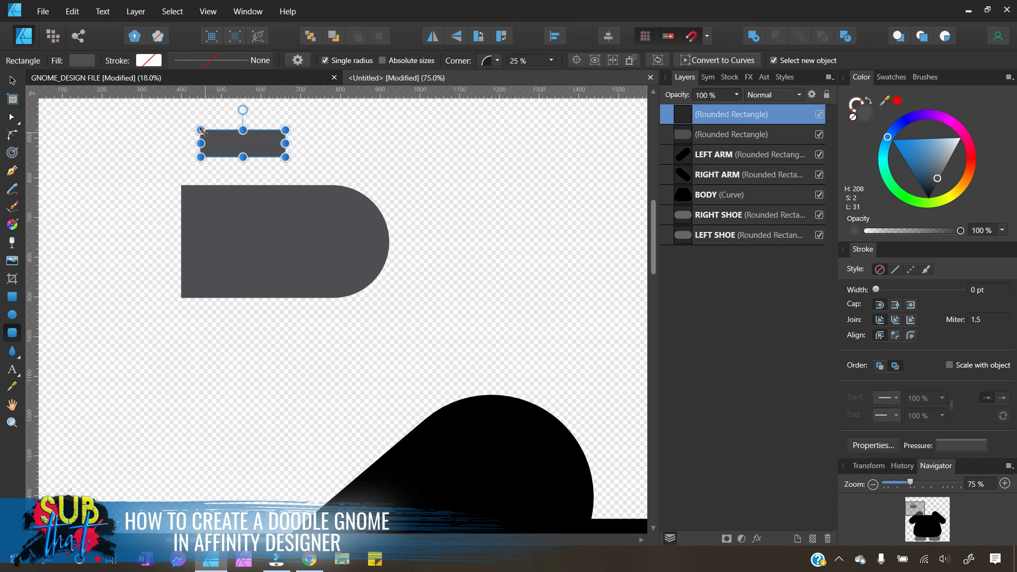
drag(201, 130, 206, 135)
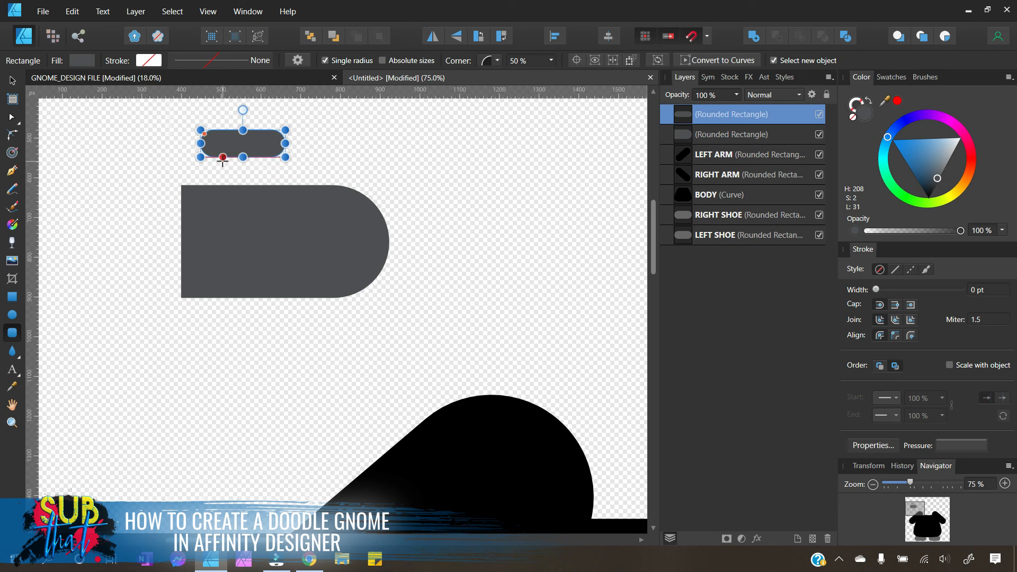
Step: Enlarge the thumb and rotate it diagonally upward, overlapping the palm's upper edge near its rounded end
click(10, 79)
mouse_move(259, 142)
mouse_down()
mouse_move(296, 170)
mouse_move(246, 126)
mouse_move(264, 142)
mouse_up()
drag(287, 184, 291, 192)
drag(295, 170, 340, 164)
click(430, 201)
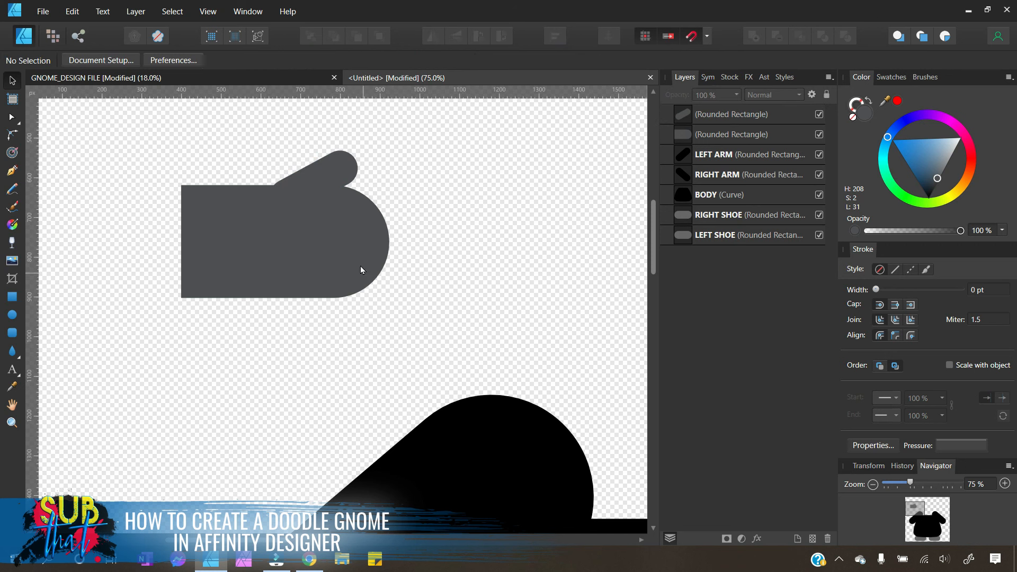
Step: Shift the thumb slightly toward the palm's flat end and fine-tune its rotation
click(336, 180)
key(a)
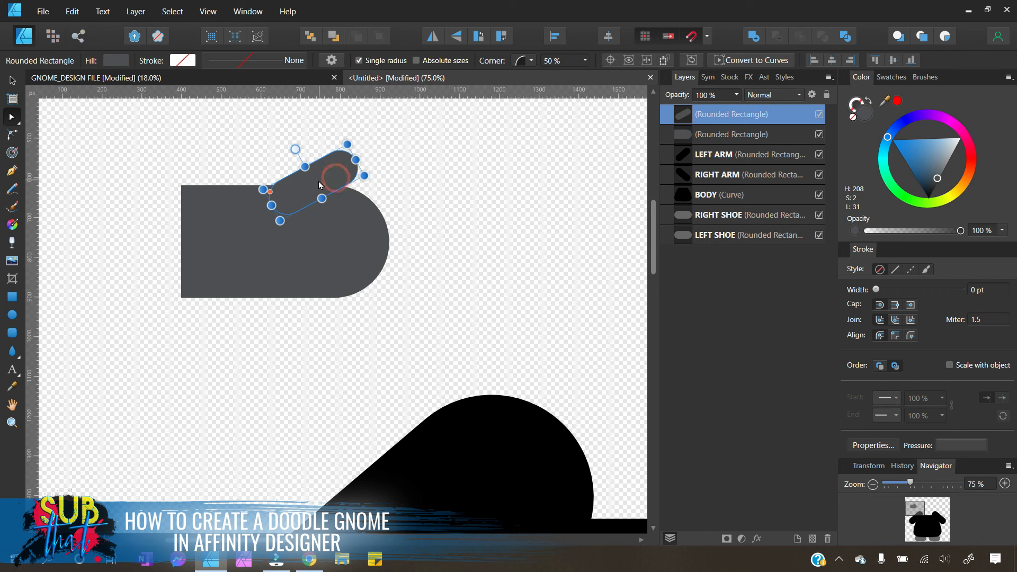
click(311, 171)
drag(316, 179, 291, 184)
click(455, 225)
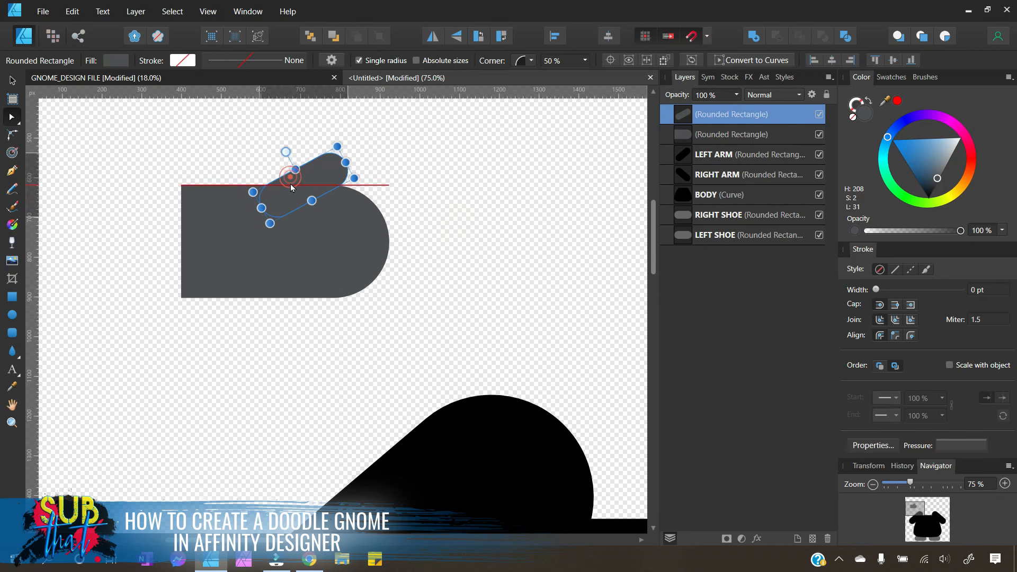
click(511, 245)
click(321, 170)
drag(285, 154, 284, 153)
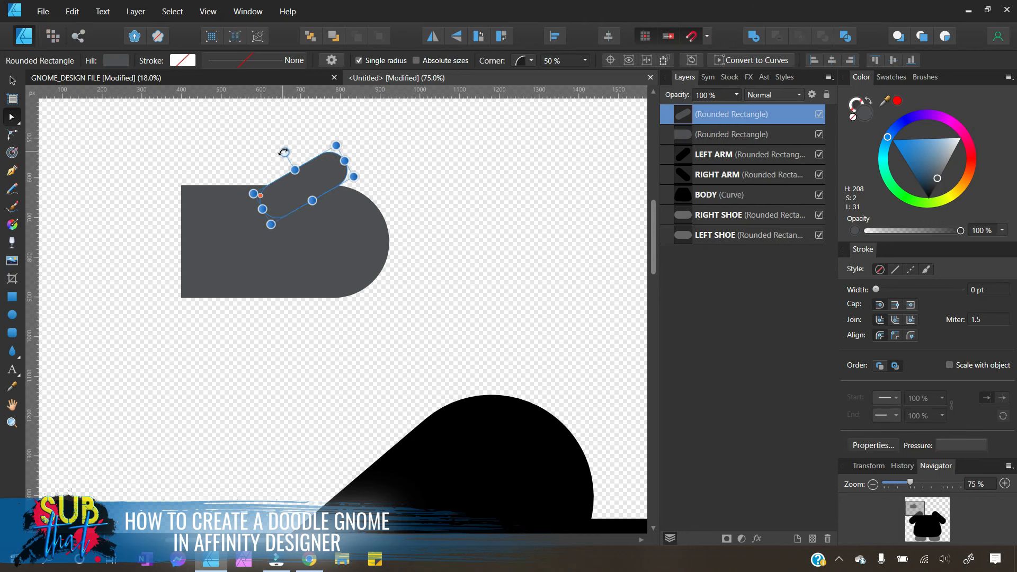
click(479, 224)
Step: Shorten the palm from its flat end to about 460 px wide and clear the selection
click(13, 81)
click(344, 250)
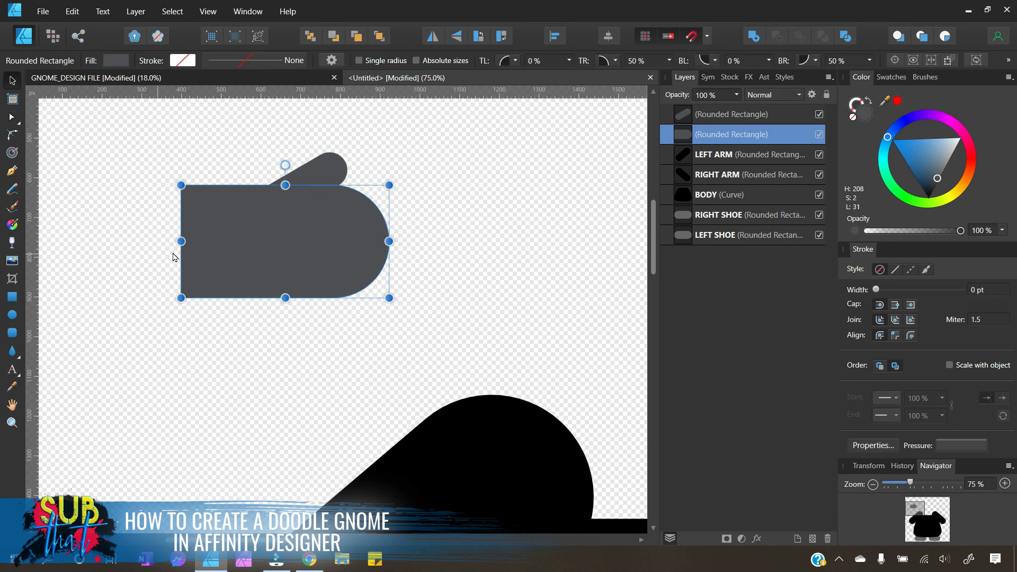
drag(181, 241, 207, 242)
click(258, 364)
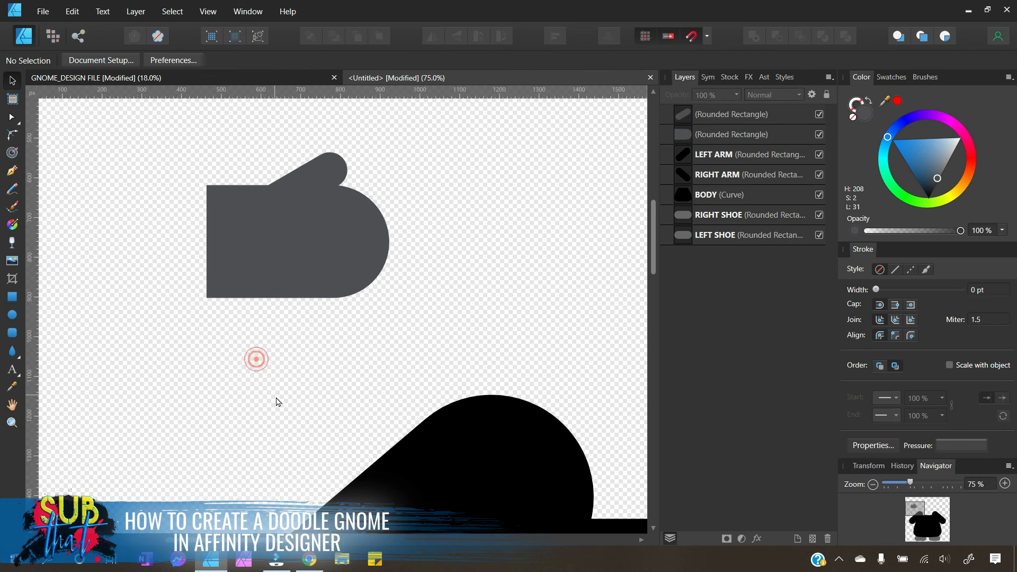
Step: Make the thumb slightly thinner and lower it further into the palm, leaving nothing selected
click(328, 184)
drag(313, 200, 313, 196)
click(309, 295)
click(322, 377)
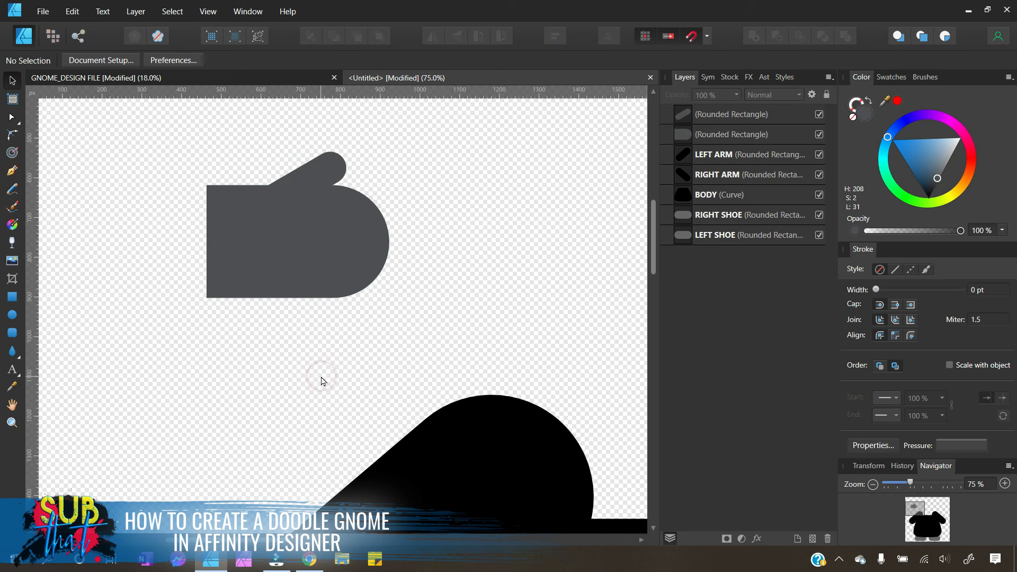
click(315, 167)
mouse_move(322, 169)
mouse_down()
mouse_move(314, 173)
mouse_move(322, 183)
mouse_up()
click(318, 331)
click(313, 174)
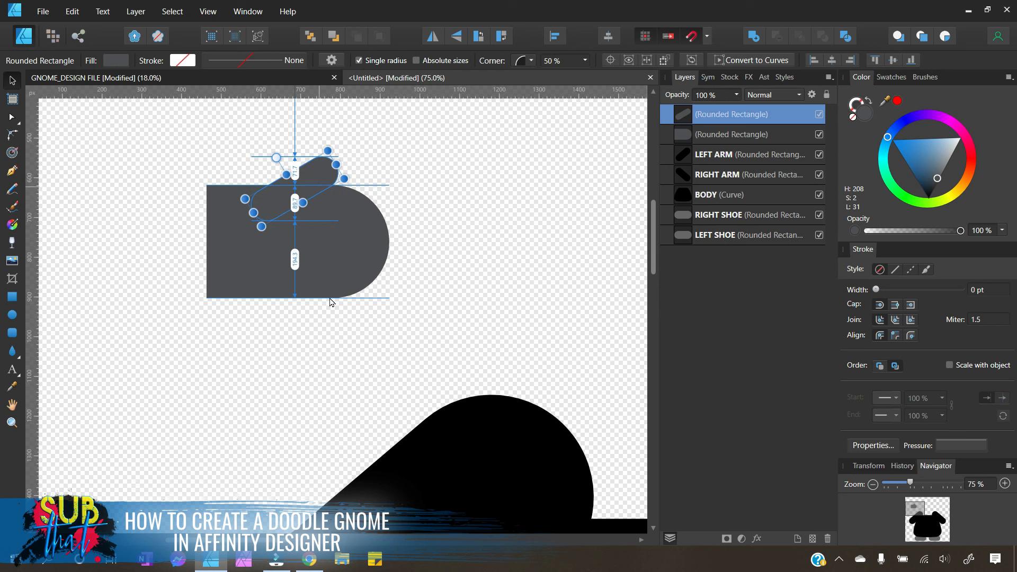
click(312, 380)
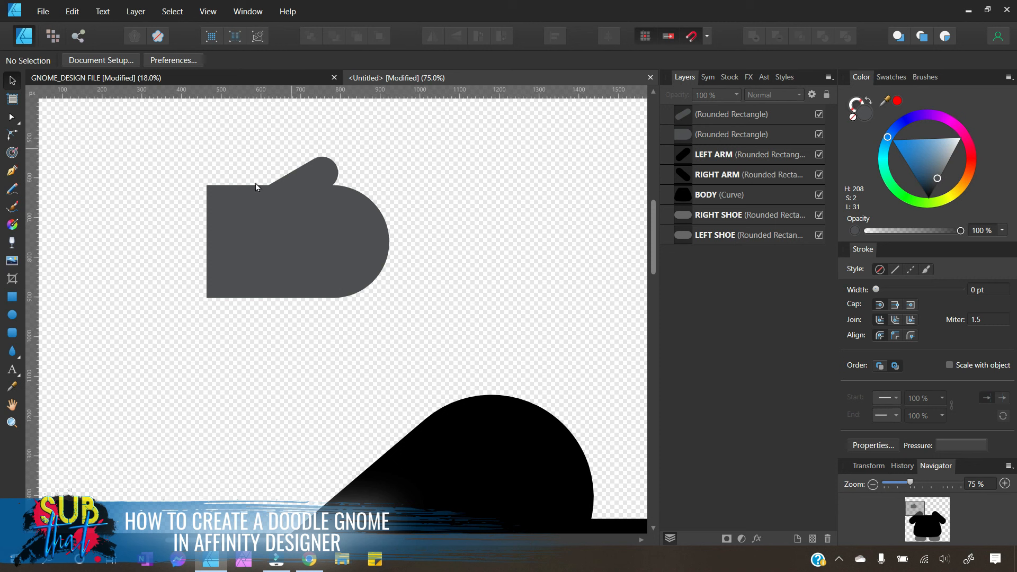
click(329, 335)
Step: Combine the thumb and palm into one mitten shape with the Add operation and clear the selection
drag(742, 129, 766, 118)
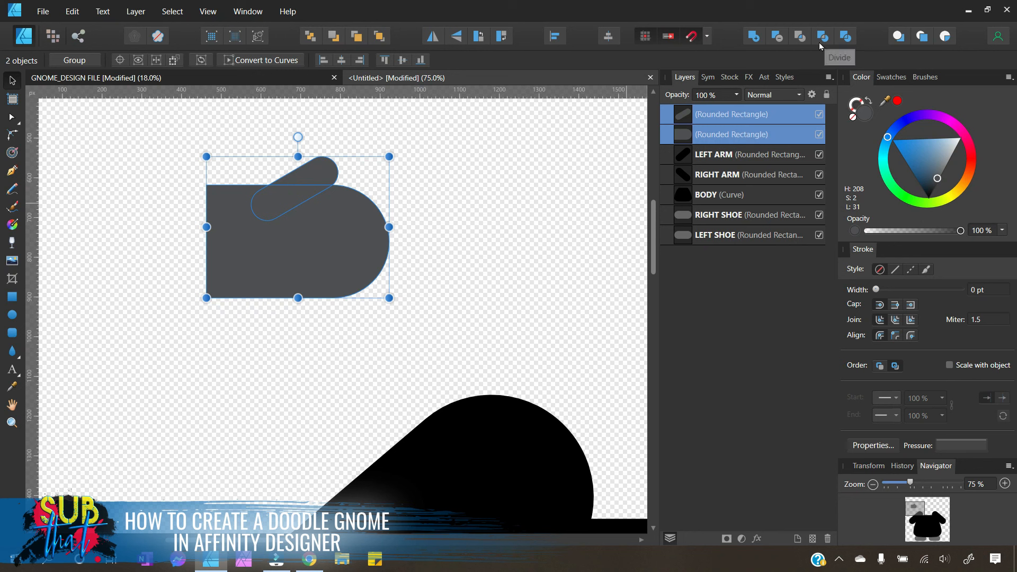
click(754, 37)
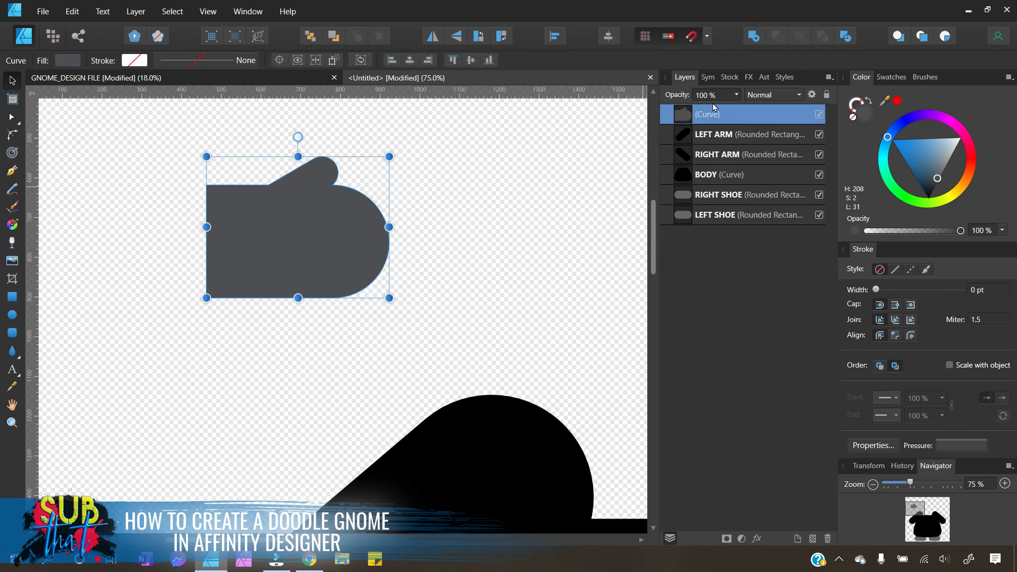
click(476, 241)
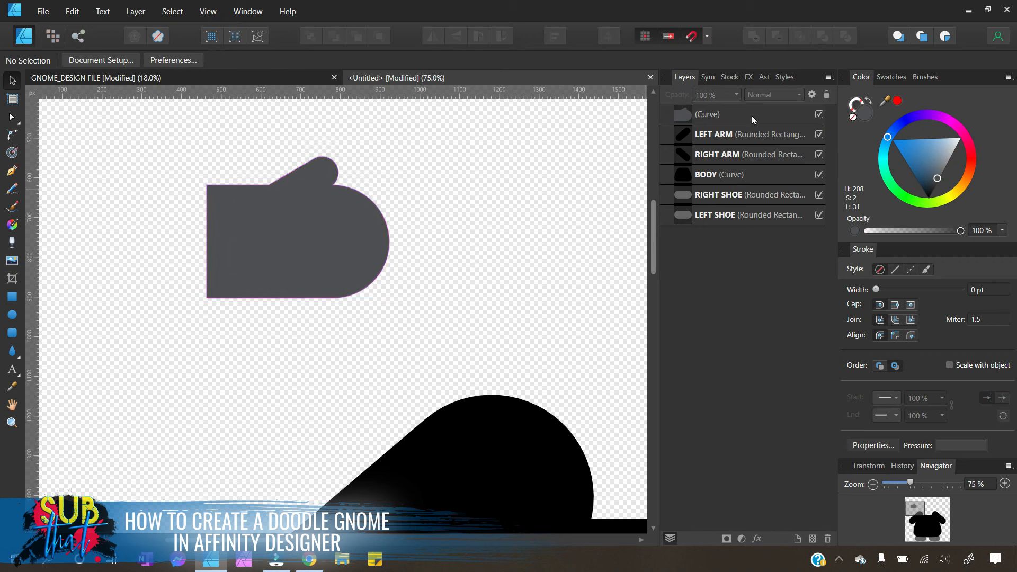
click(752, 115)
click(471, 245)
Step: Move the mitten from above the left arm onto the middle of the gnome's black body
click(326, 237)
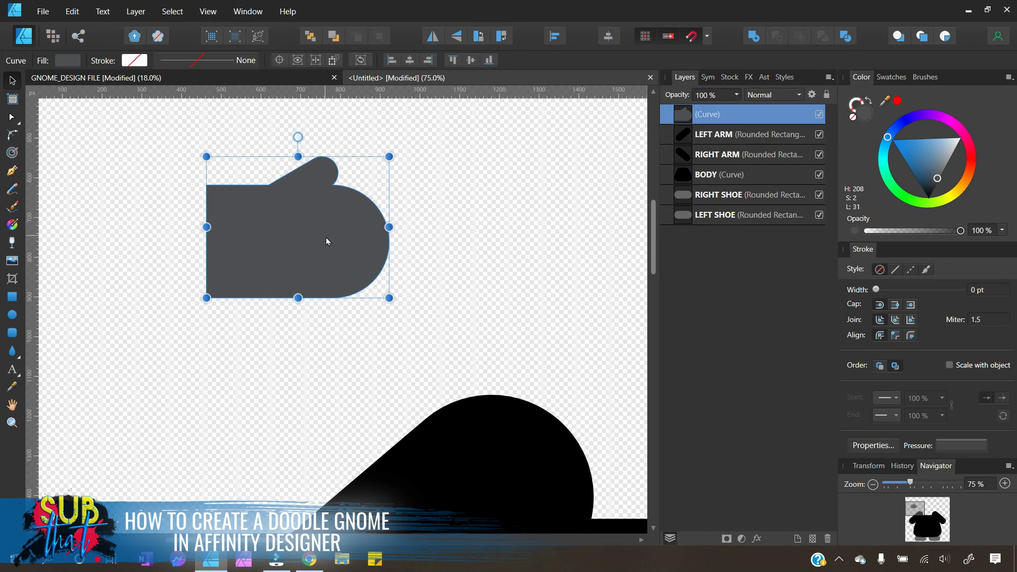
drag(326, 237, 387, 458)
click(873, 484)
scroll(527, 291, down, 5)
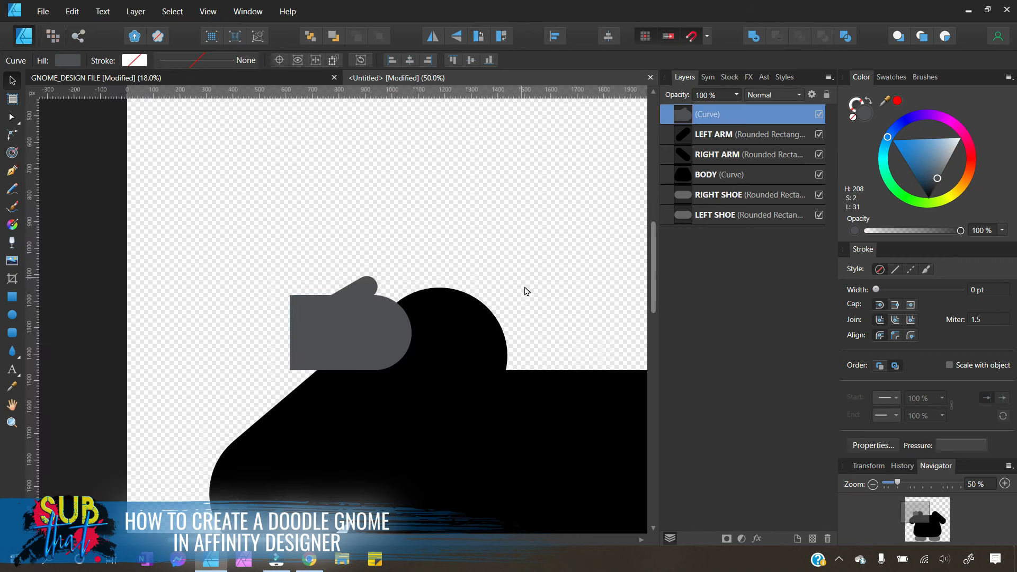
click(872, 484)
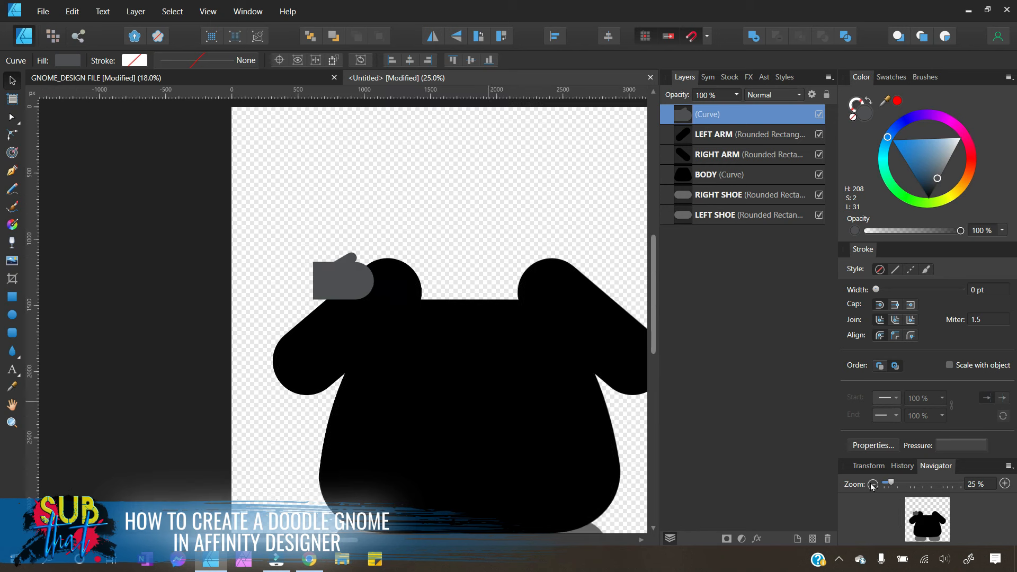
scroll(367, 358, down, 3)
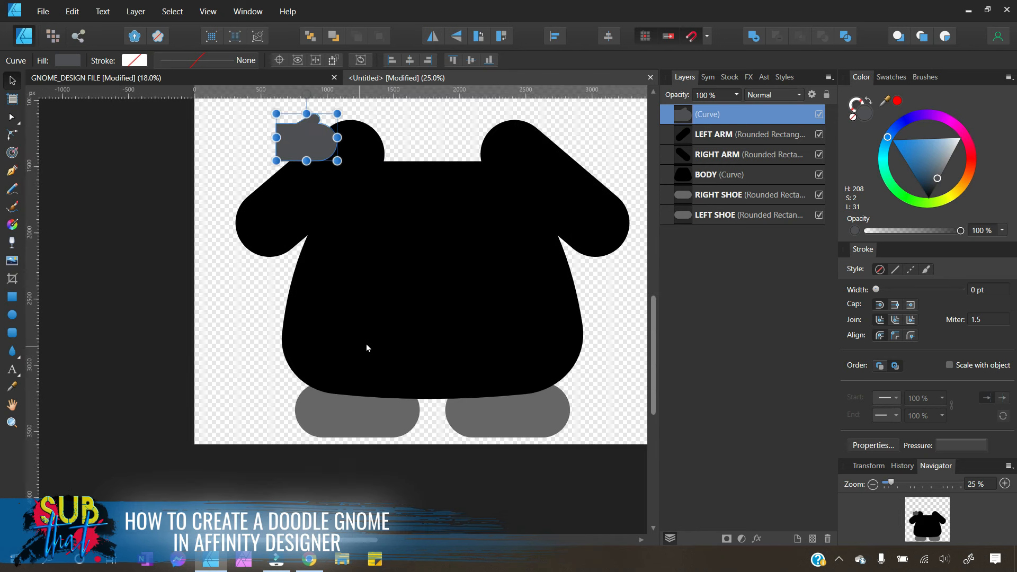
drag(299, 155, 398, 270)
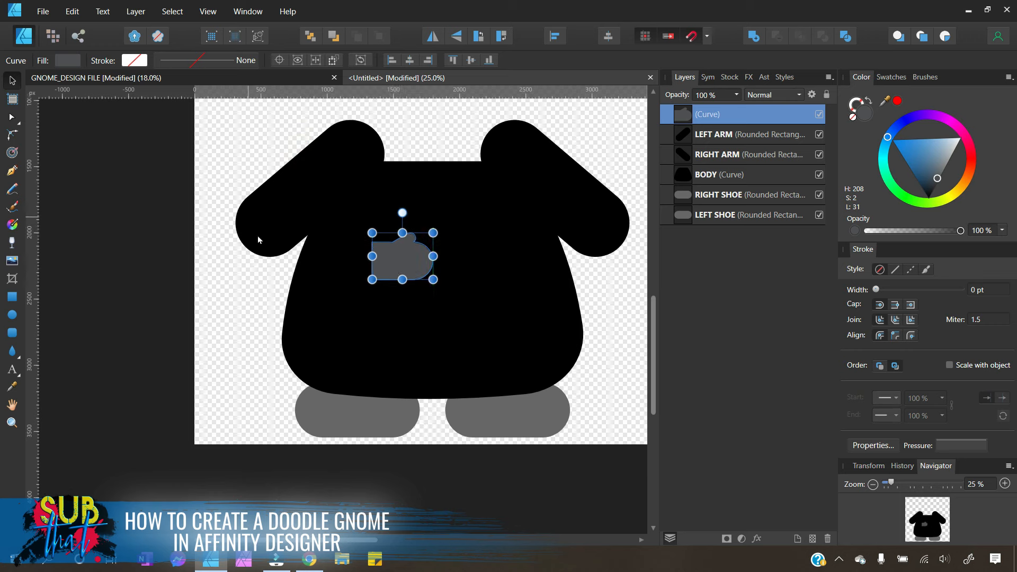
Step: Draw a teardrop about 510 px wide and 980 px tall with the Tear Tool beside the lower left of the body
click(19, 361)
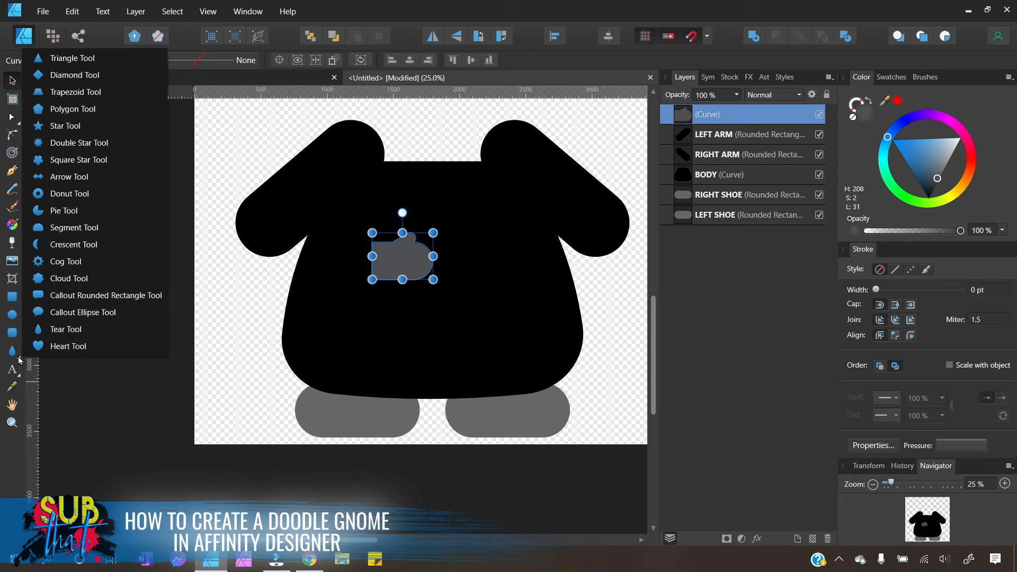
click(74, 329)
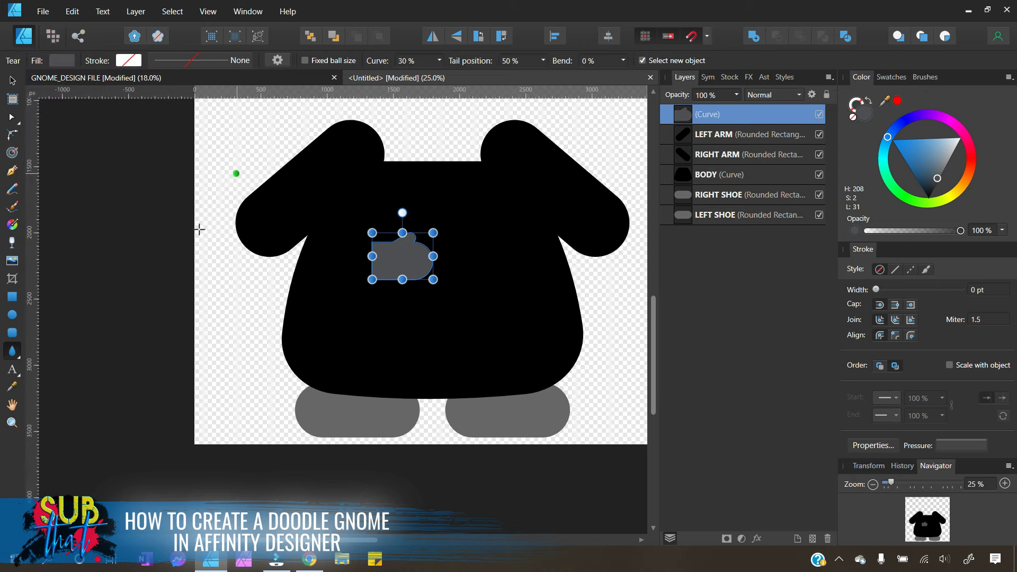
drag(214, 280, 281, 408)
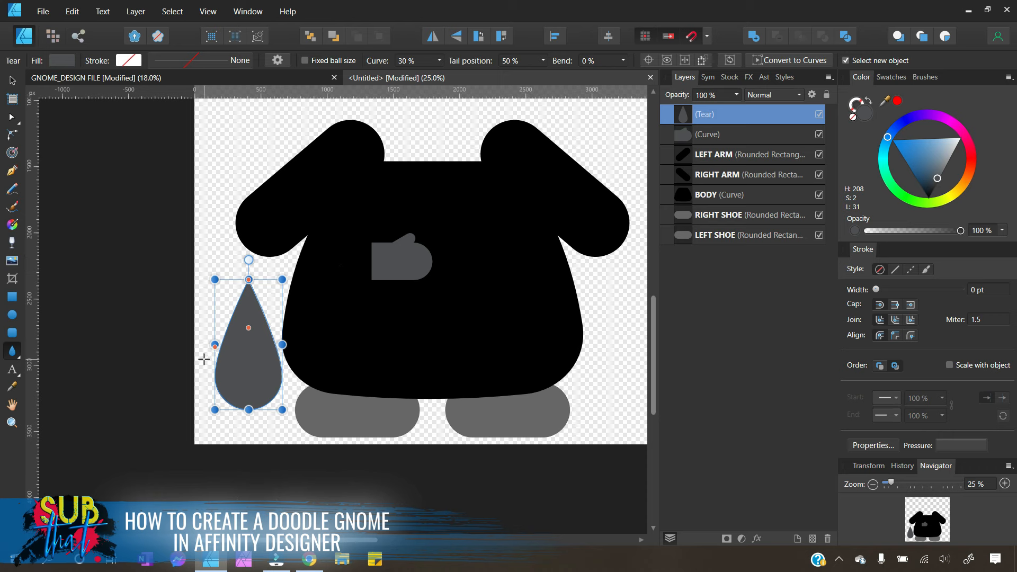
Step: Round out the teardrop's pointed end by raising its curve to 98%
click(1005, 483)
scroll(159, 427, left, 3)
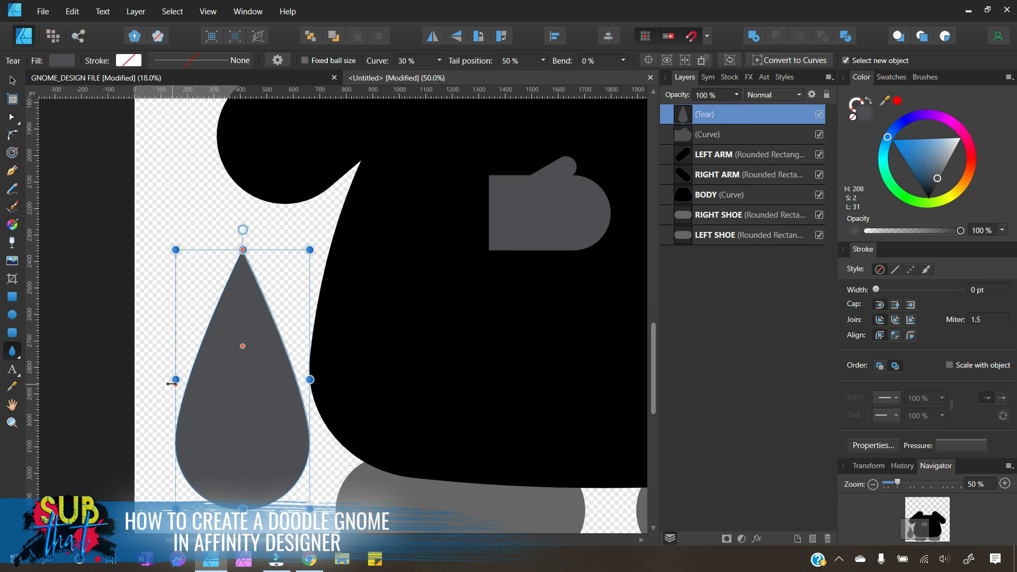
drag(171, 383, 175, 252)
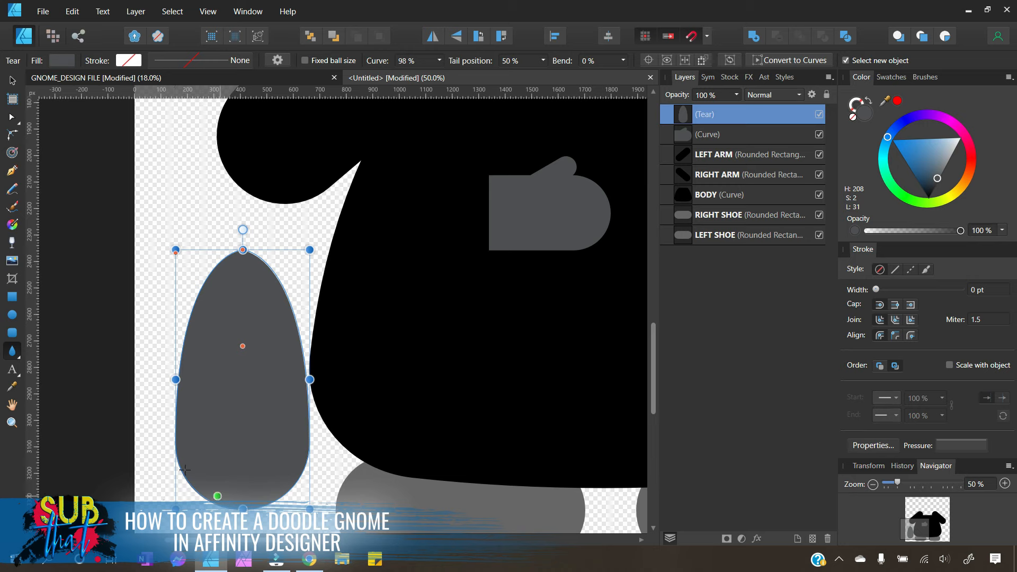
Step: Rotate the teardrop by about -110° and place its wide end over the lower end of the left arm
drag(243, 230, 383, 431)
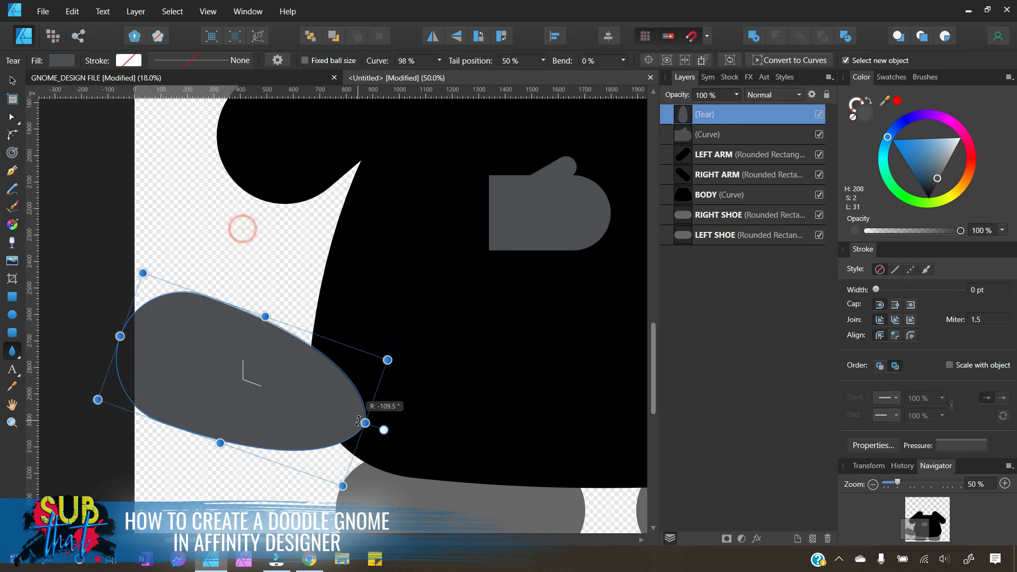
click(16, 80)
drag(237, 383, 332, 267)
scroll(377, 342, up, 3)
drag(371, 345, 379, 254)
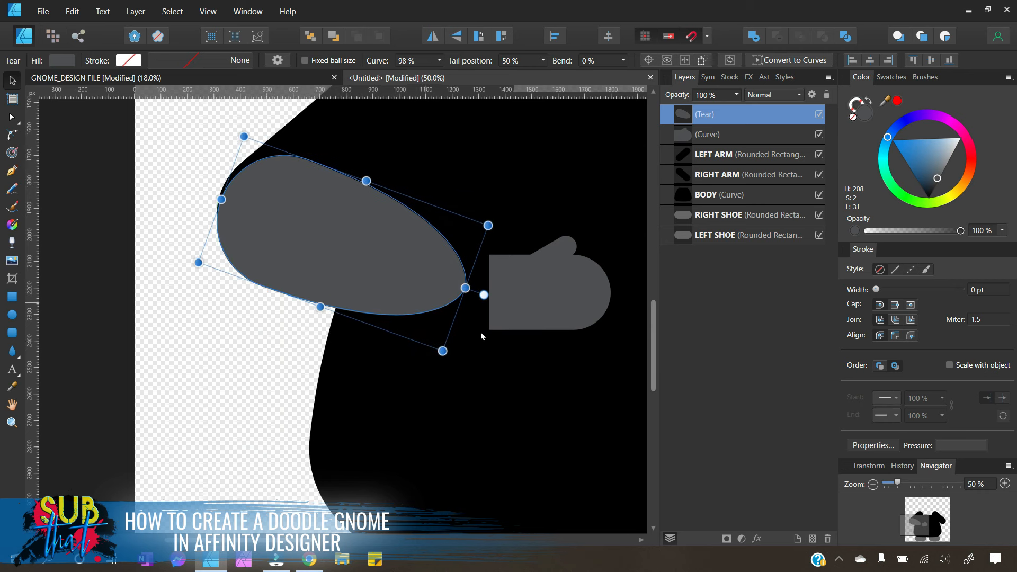
Step: Stretch the teardrop forearm's narrow end over the mitten's cuff, making it about 1230 px long, and clear the selection
drag(466, 291, 527, 311)
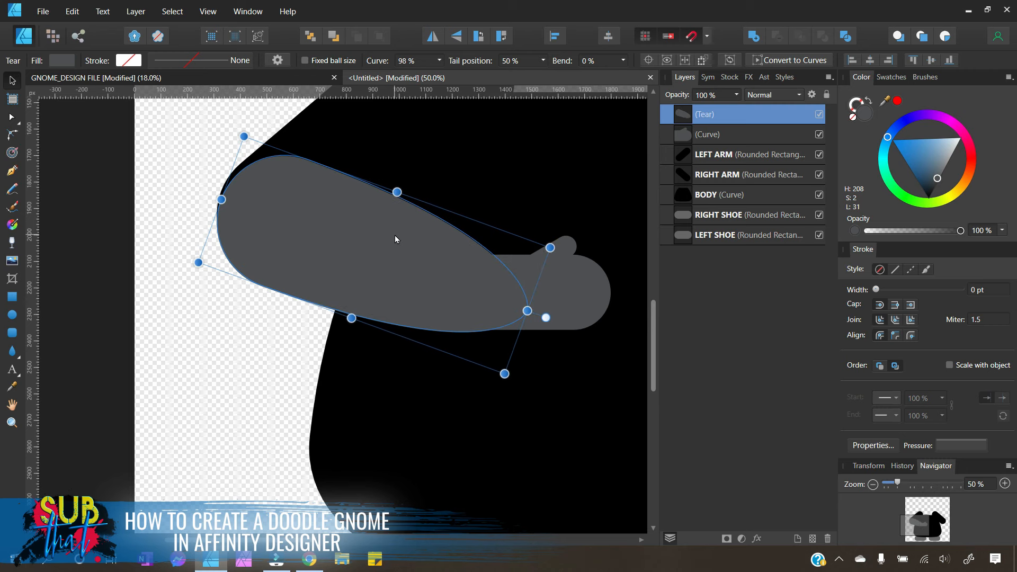
click(269, 383)
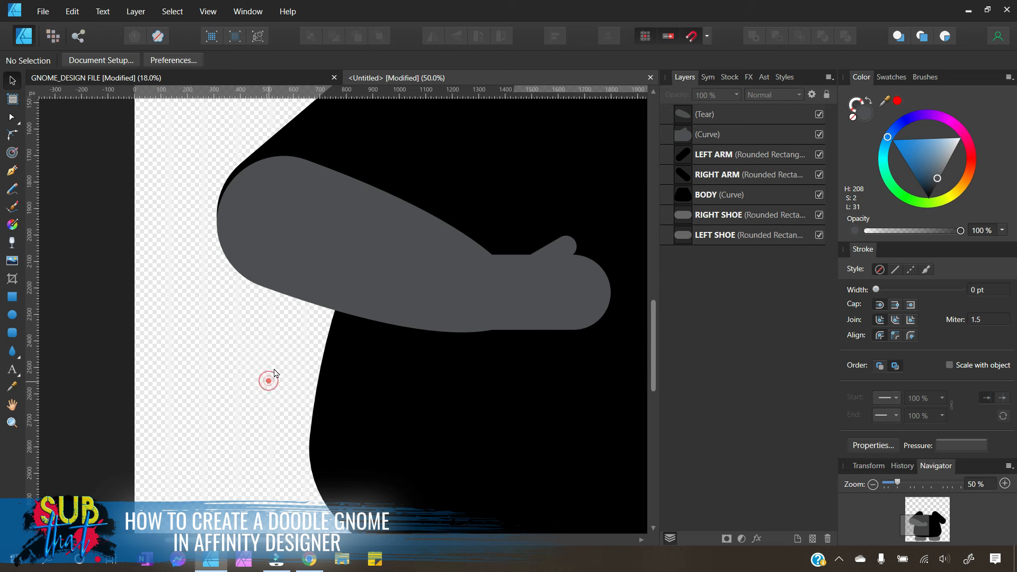
Step: Reposition the forearm in small nudges so its wide end lines up with the left arm's rounded end, leaving nothing selected
mouse_move(306, 265)
mouse_down()
mouse_move(320, 253)
mouse_move(316, 262)
mouse_up()
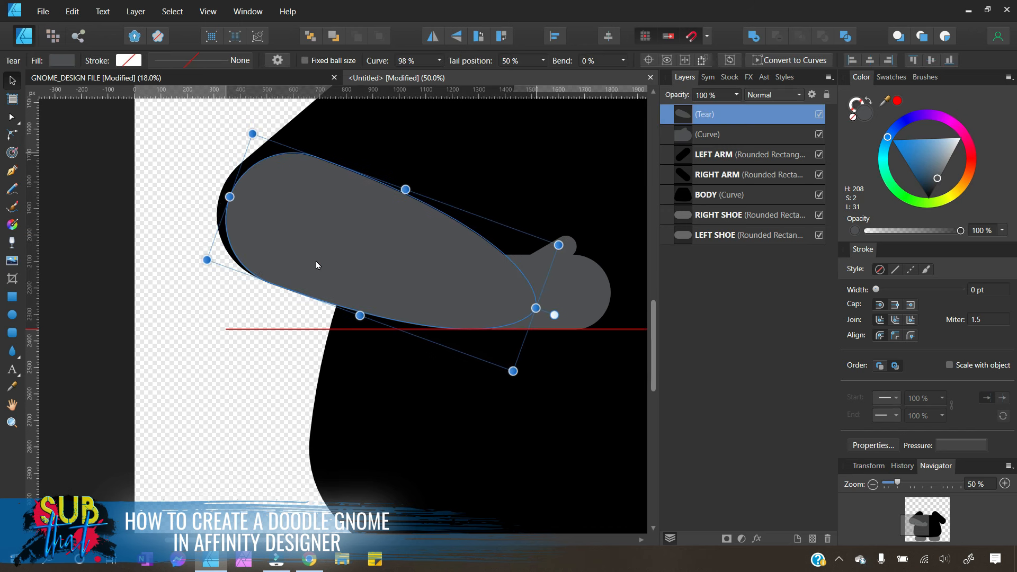
key(Left)
key(Left)
key(Left)
key(Left)
key(Left)
key(Left)
key(Left)
key(Left)
key(Left)
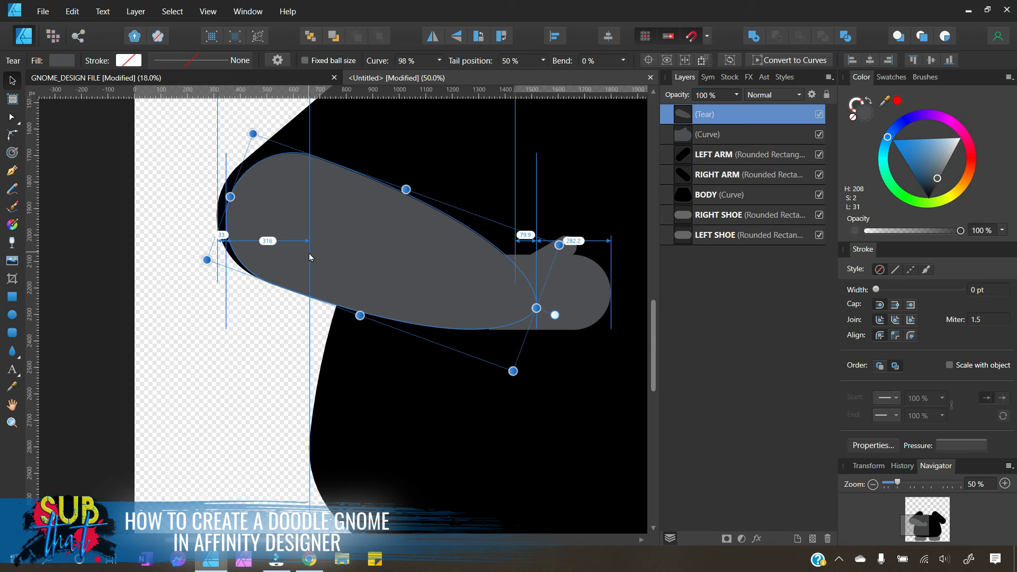
key(Right)
key(Up)
key(Up)
key(Left)
key(Left)
key(Left)
key(Left)
key(Left)
key(Left)
key(Left)
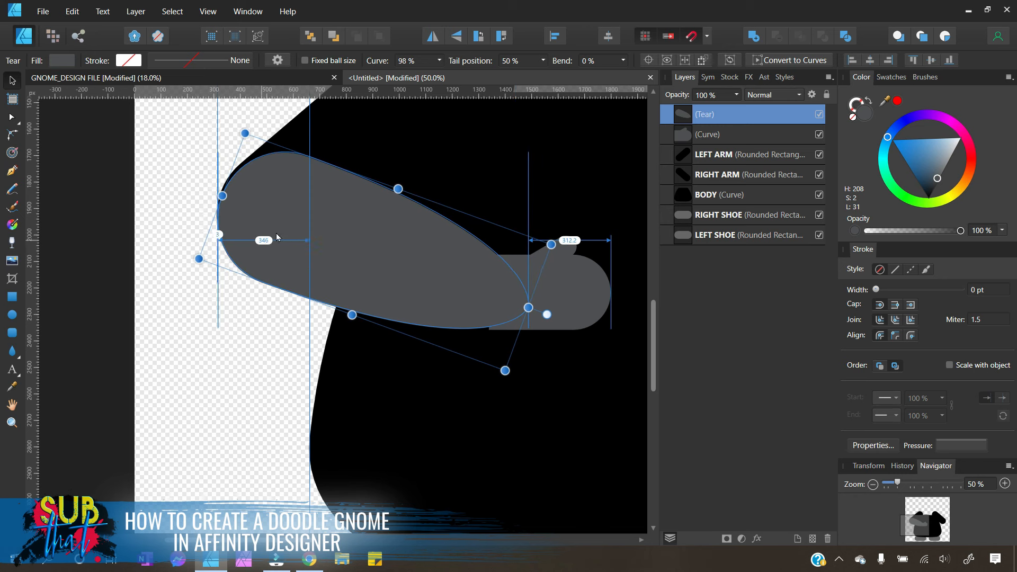
click(261, 382)
Step: Thicken the forearm slightly and fit its wide end over the left arm's rounded end, leaving nothing selected
click(401, 248)
drag(397, 189, 400, 182)
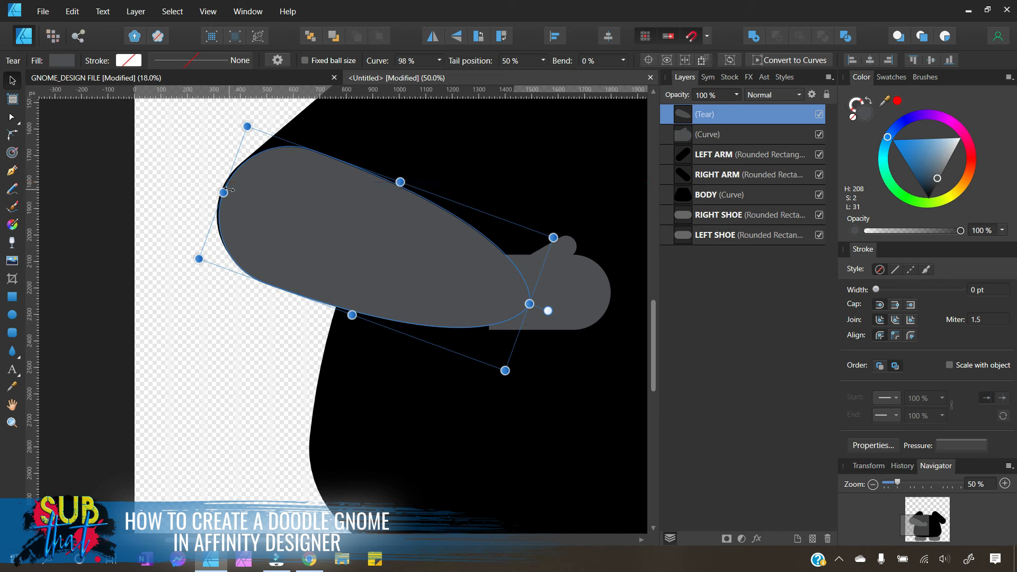
drag(225, 191, 221, 192)
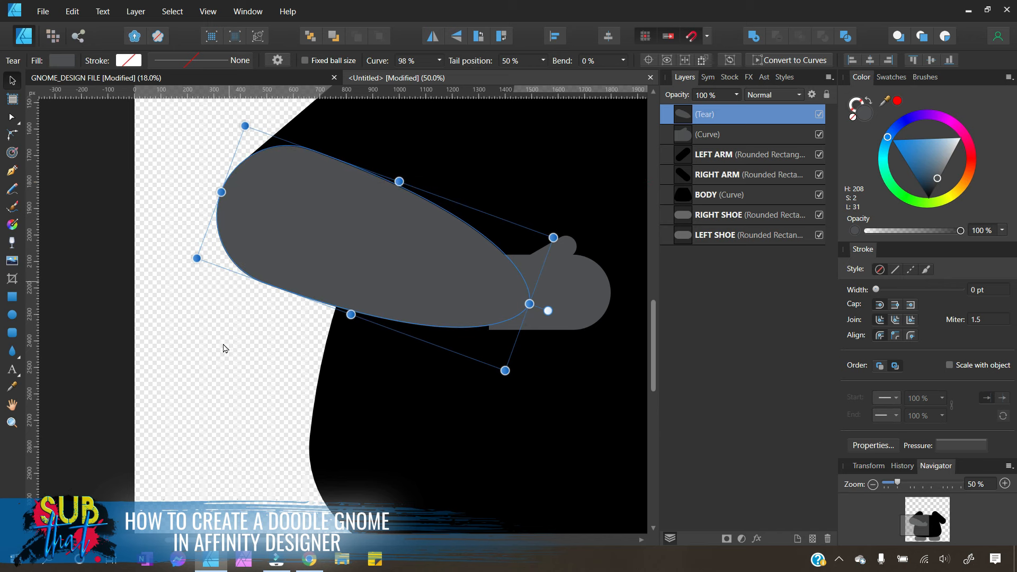
click(220, 360)
mouse_move(355, 244)
mouse_down()
mouse_move(424, 268)
mouse_move(361, 246)
mouse_up()
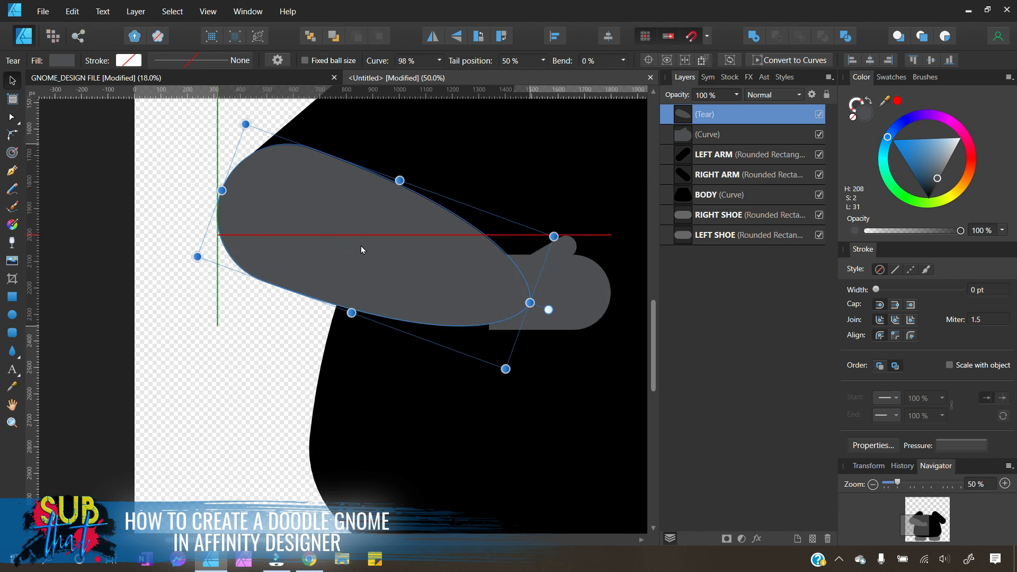
click(189, 345)
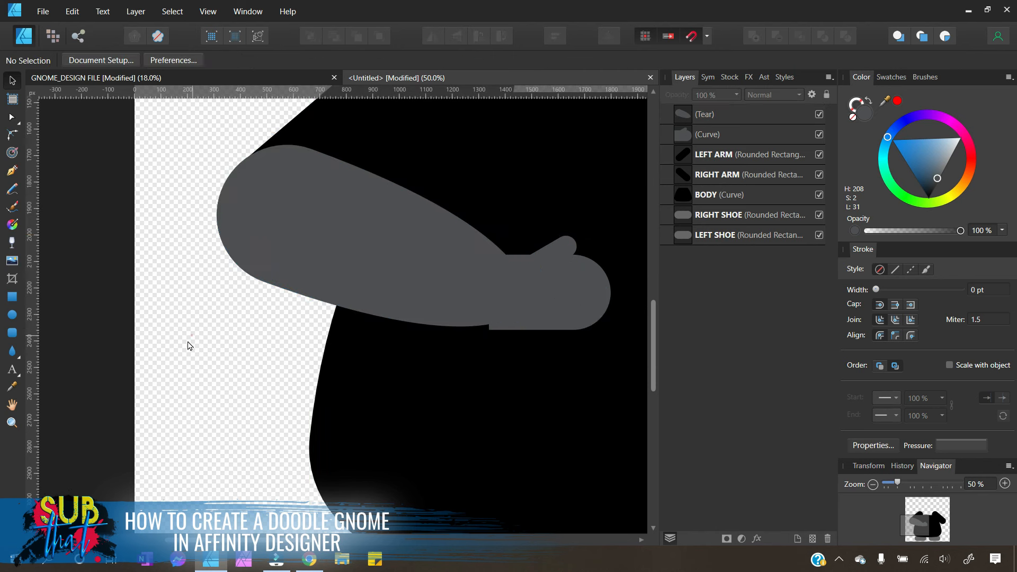
click(297, 208)
drag(297, 206, 297, 204)
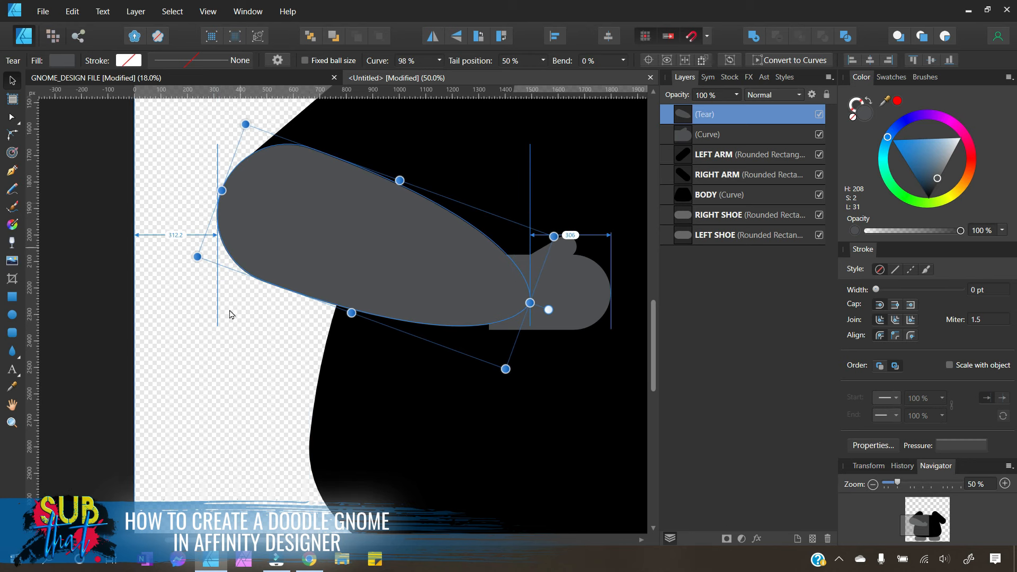
click(227, 341)
Step: Fill the mitten with blue (H 208, S 48, L 56) and bring it in front of the forearm
click(551, 299)
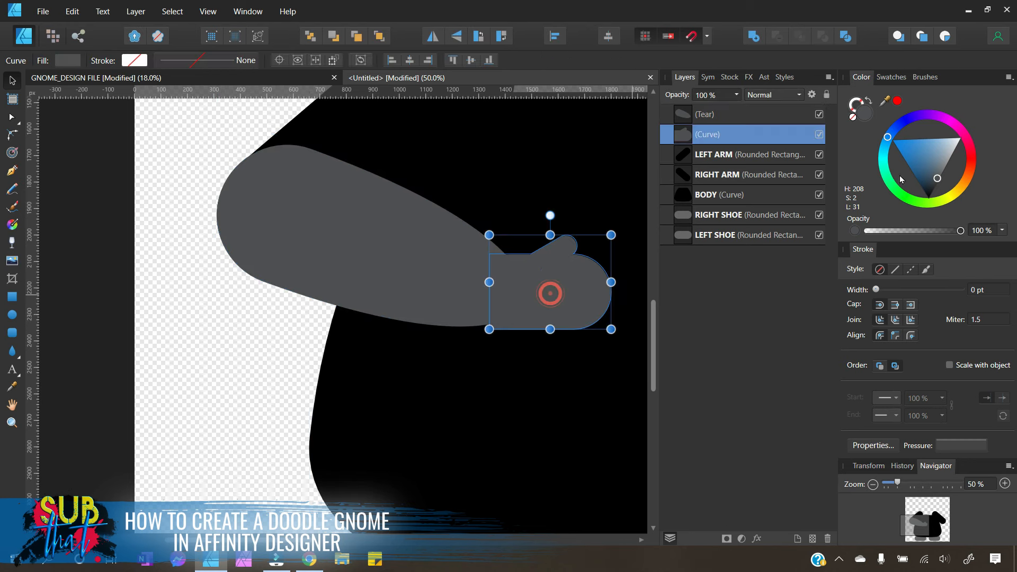
click(925, 154)
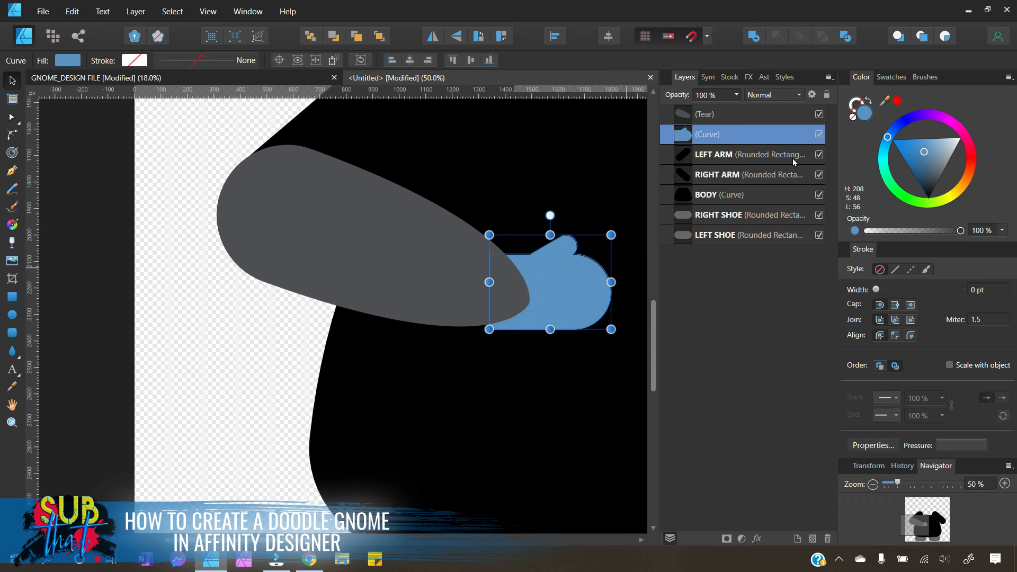
scroll(337, 313, right, 4)
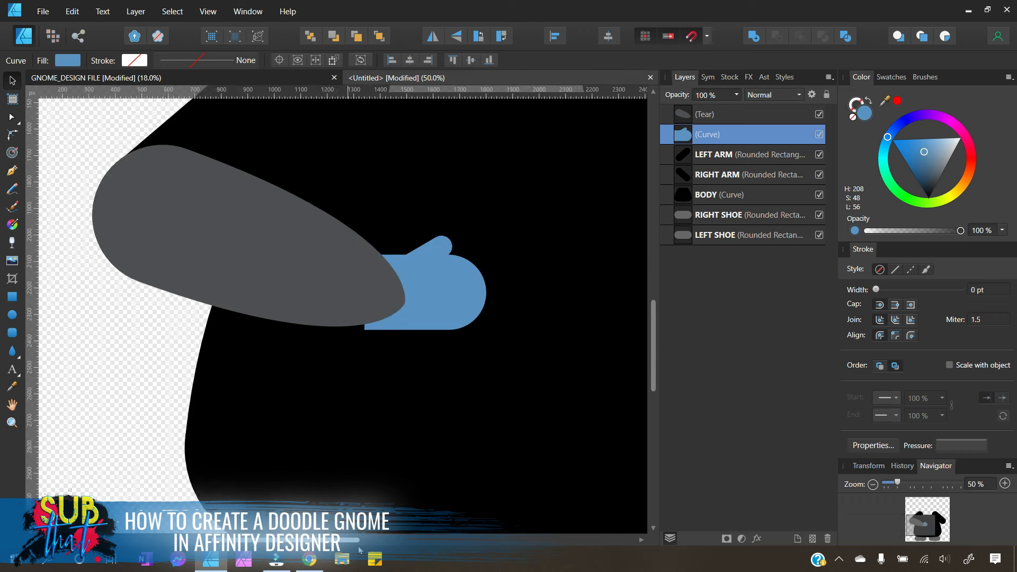
click(874, 488)
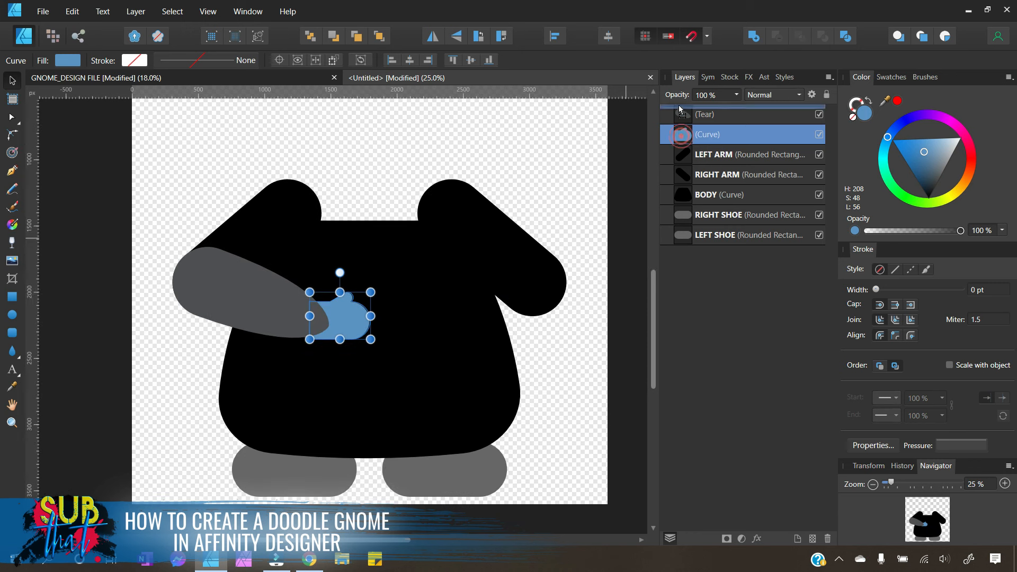
key(ctrl+shift+bracketright)
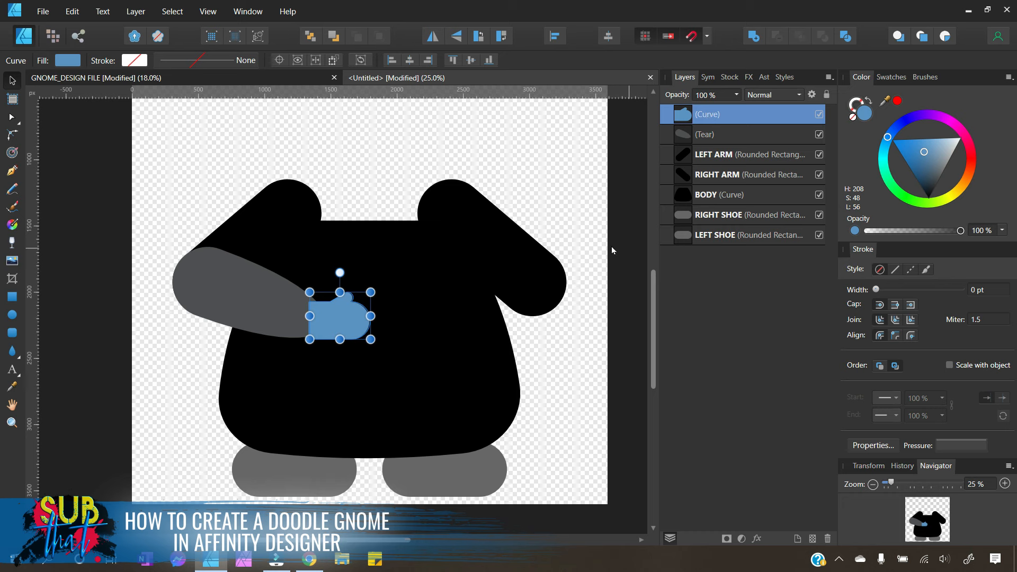
Step: Rotate the mitten about 22° clockwise and align its cuff with the forearm's narrow end, leaving nothing selected
drag(339, 272, 357, 289)
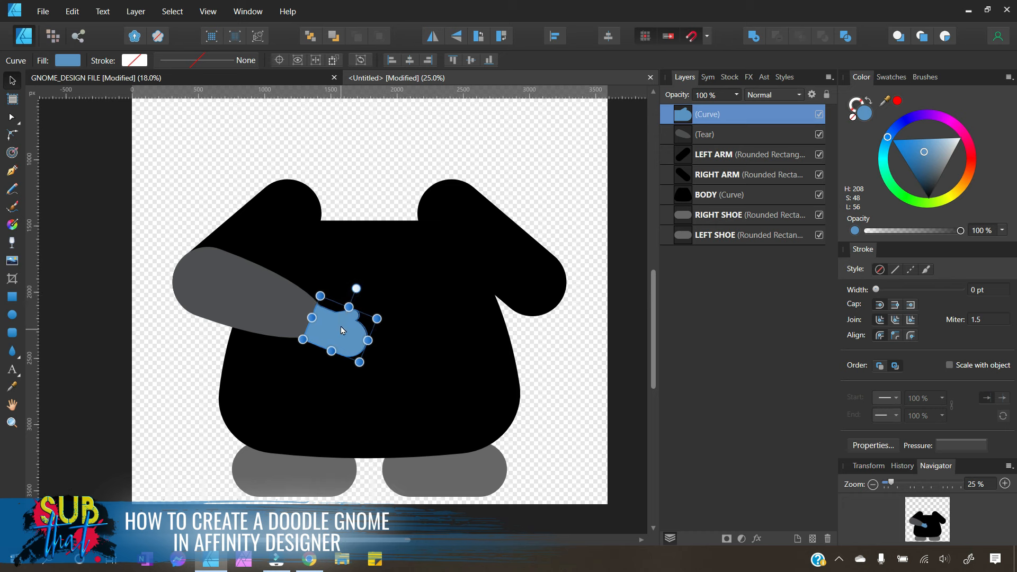
drag(343, 329, 340, 321)
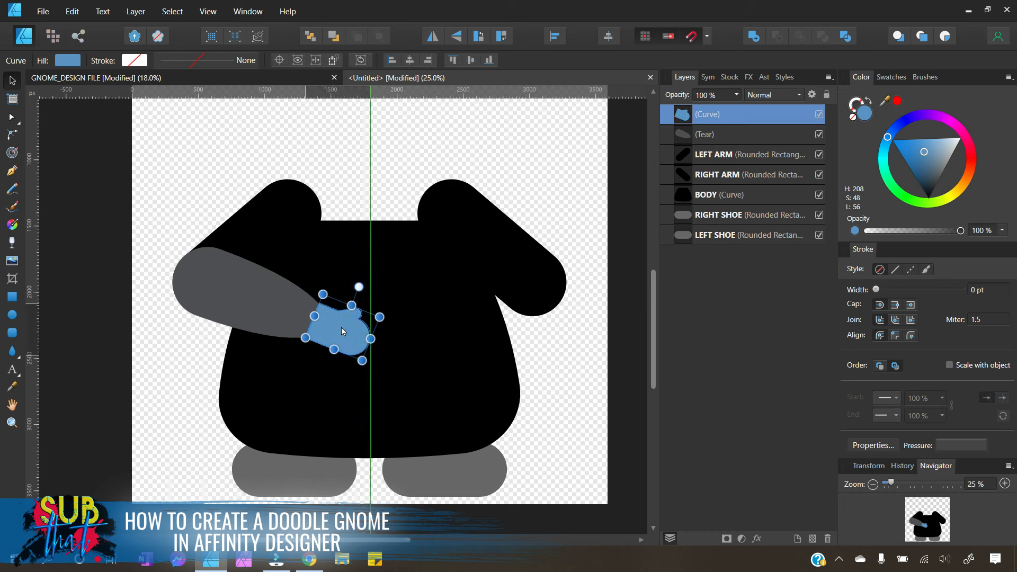
click(152, 371)
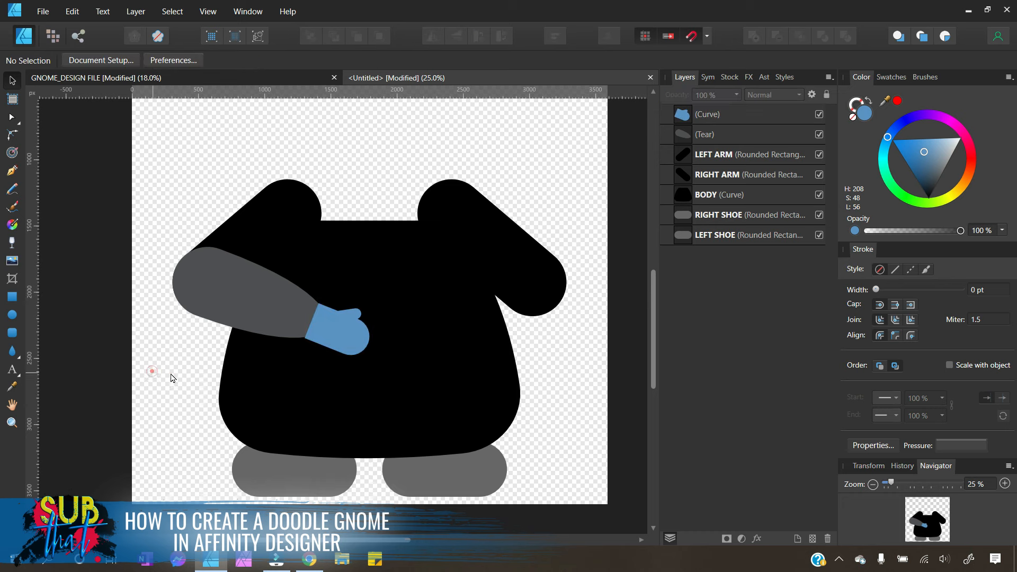
Step: Make the grey forearm thinner from its upper edge and clear the selection
click(338, 332)
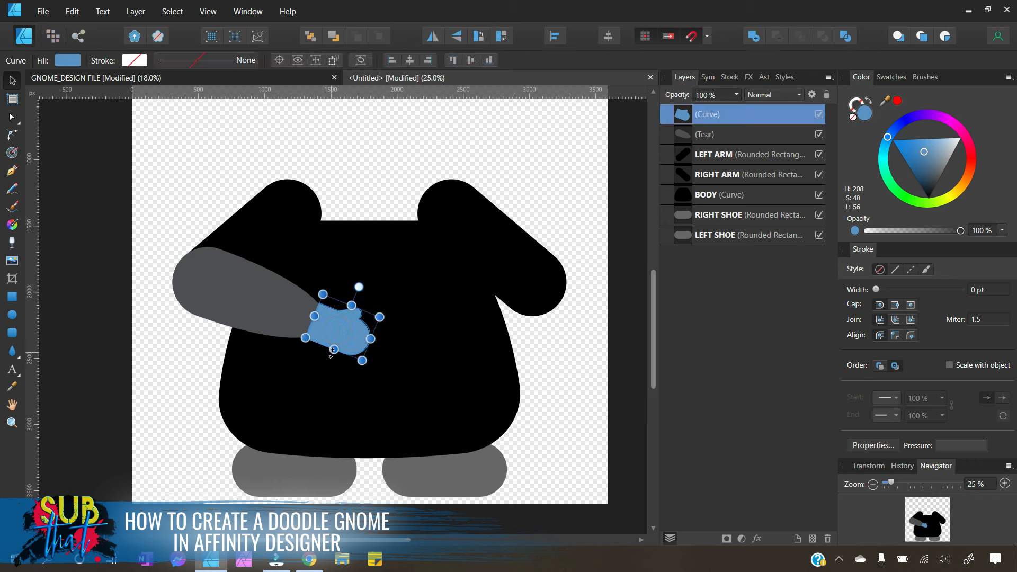
click(263, 295)
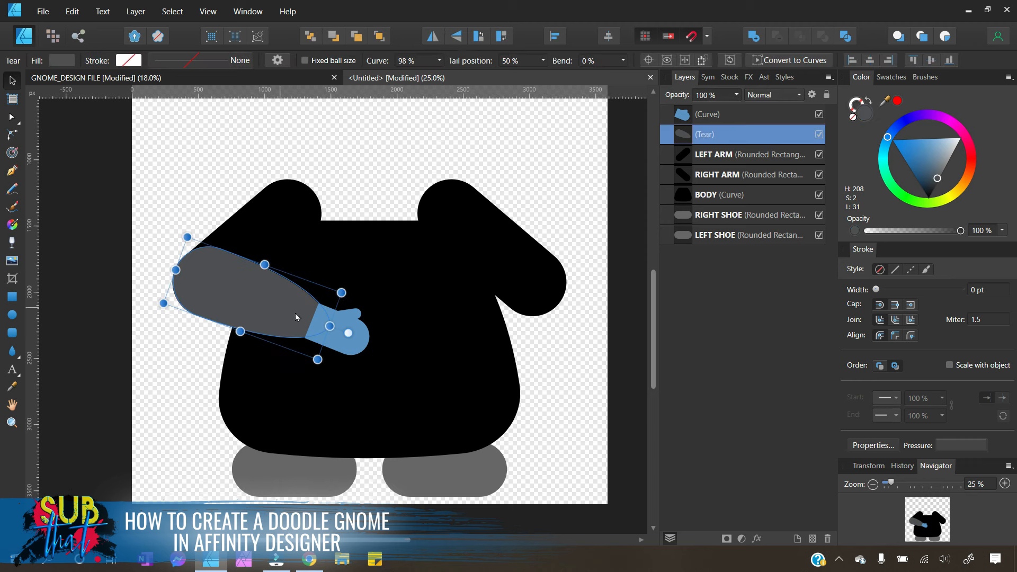
drag(266, 266, 261, 275)
click(206, 388)
click(208, 301)
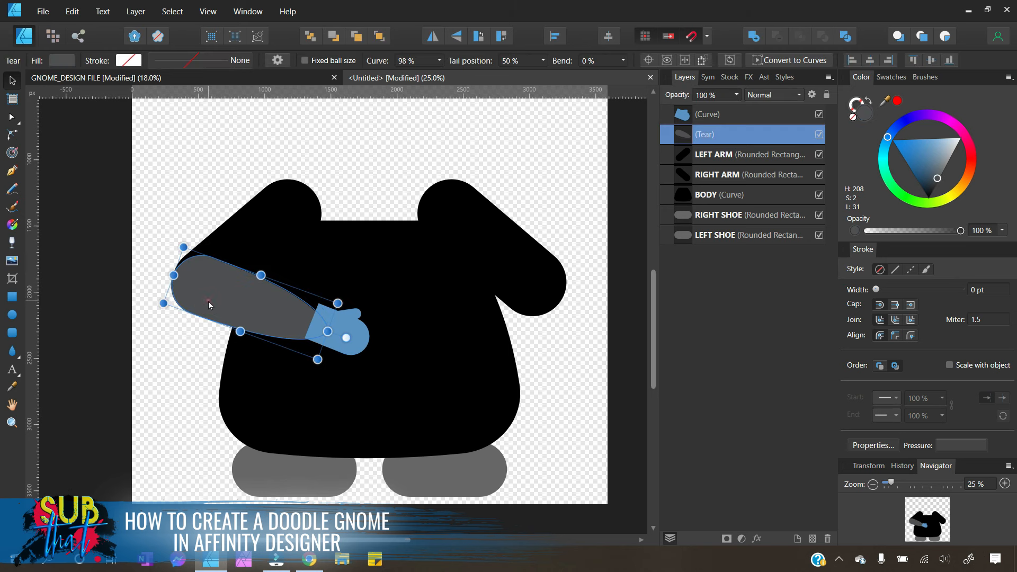
click(168, 378)
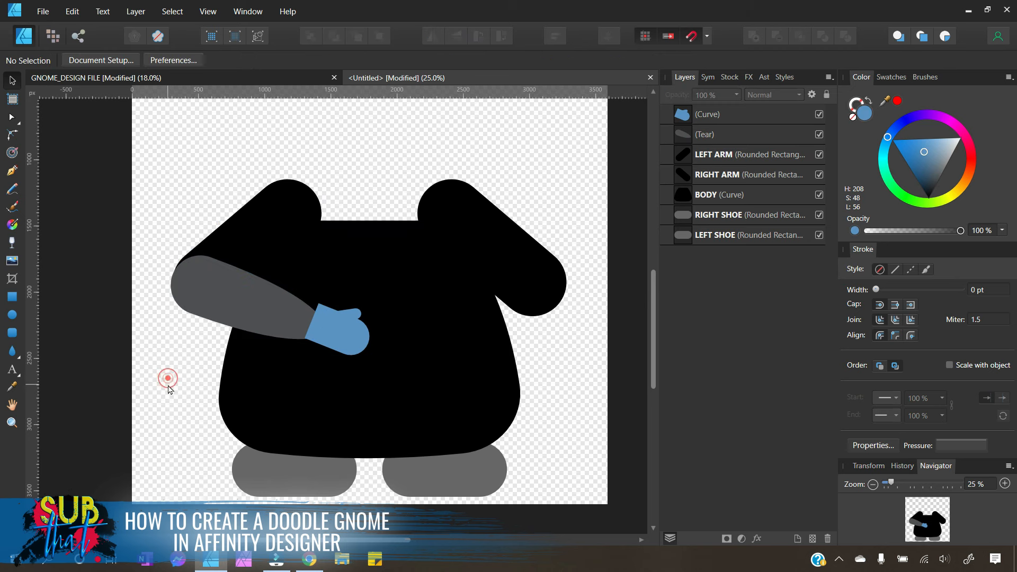
Step: Shift the blue mitten further onto the forearm, fine-tune its height against the sleeve end and clear the selection
drag(352, 337, 345, 341)
click(125, 366)
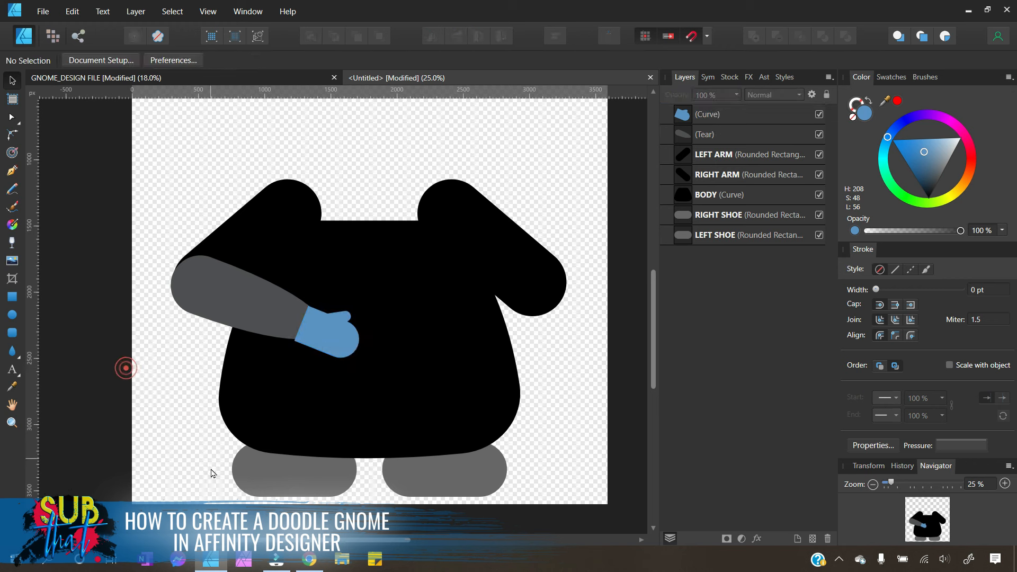
click(326, 338)
click(330, 339)
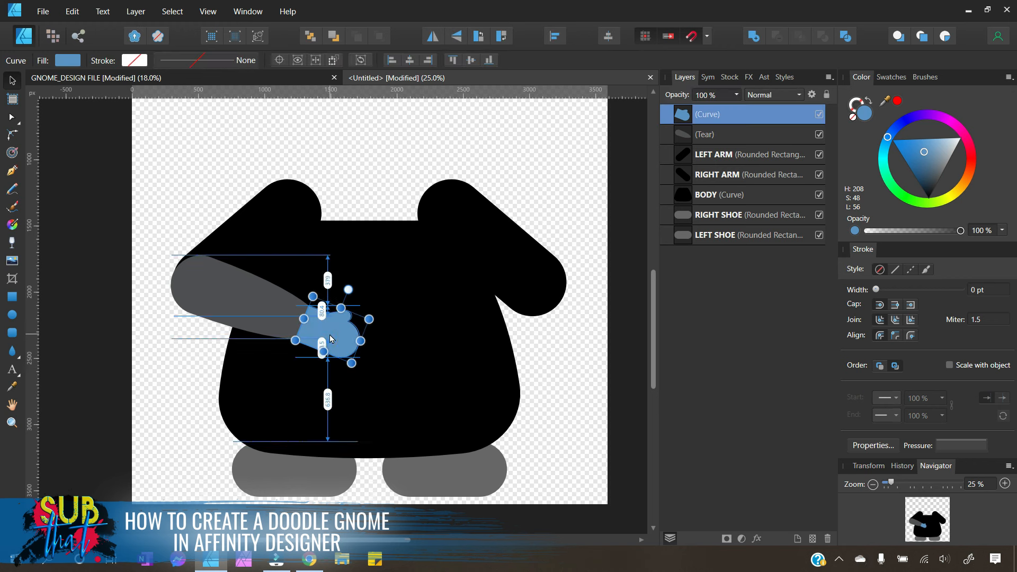
click(174, 370)
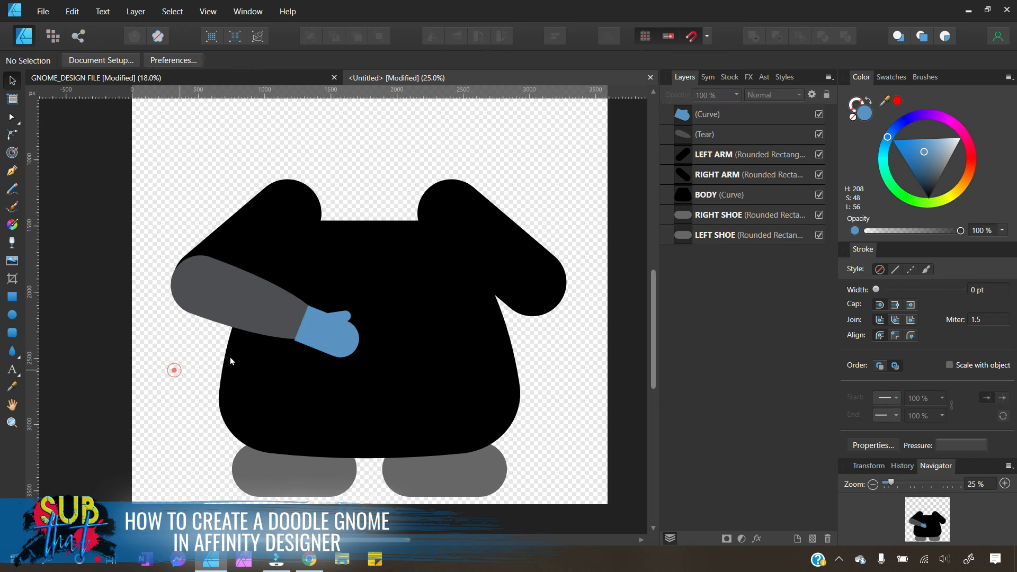
click(329, 334)
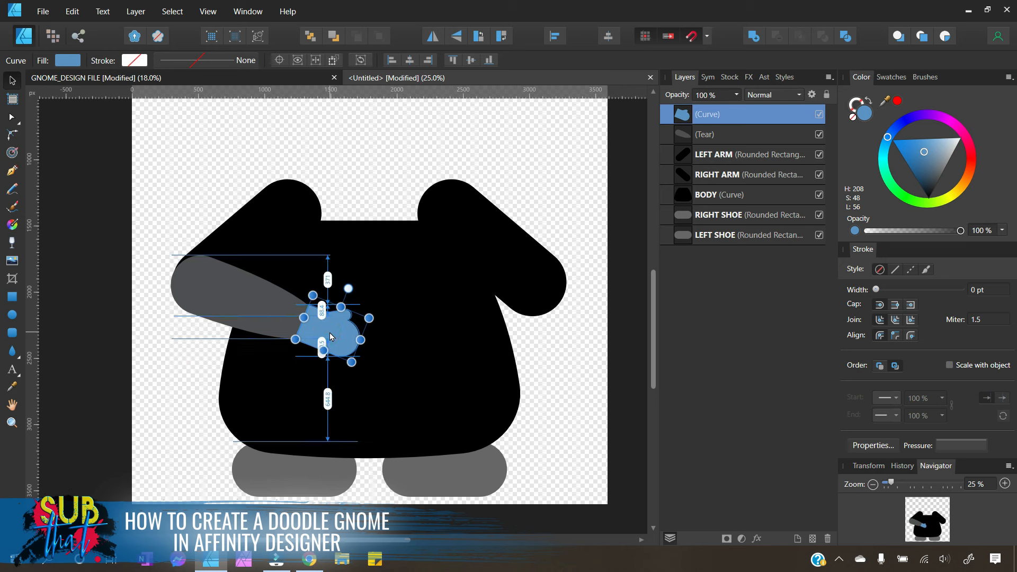
click(169, 374)
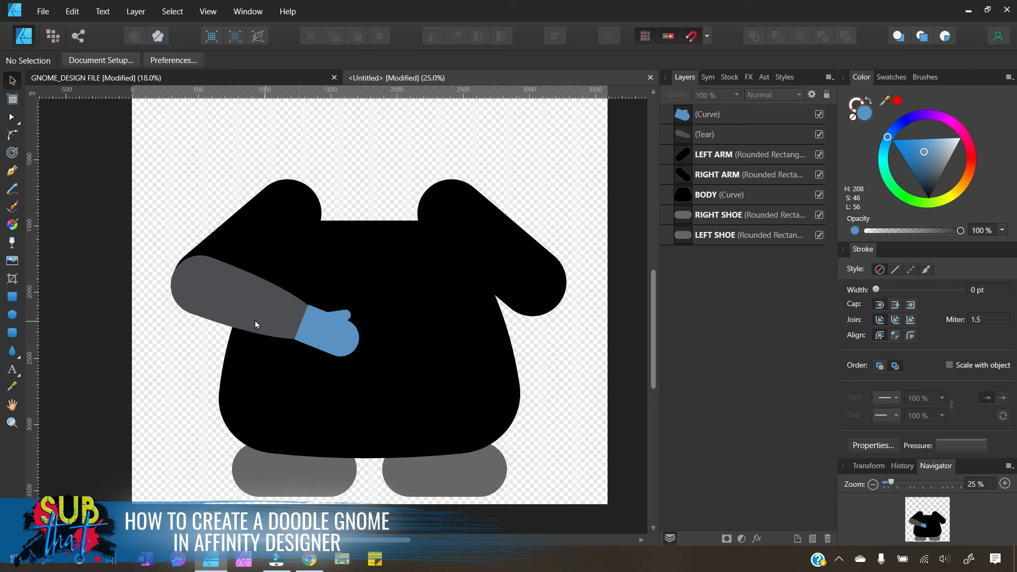
Step: Widen the mitten slightly from its lower edge and select the grey forearm
click(316, 339)
drag(321, 349, 317, 354)
click(187, 352)
click(285, 313)
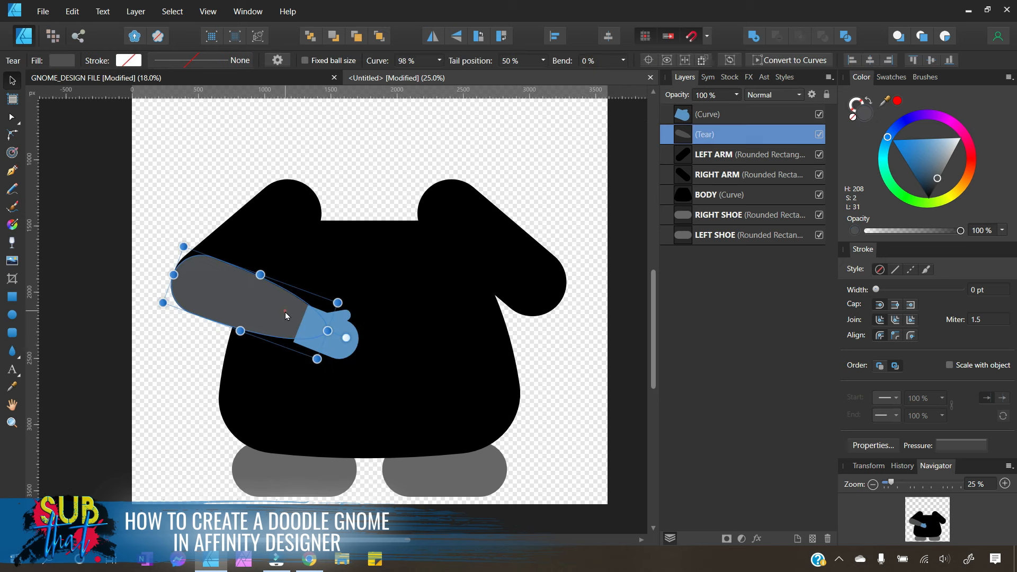
Step: Shorten the grey forearm slightly at its narrow end and fit the blue mitten's cuff against it, leaving nothing selected
mouse_move(328, 333)
mouse_down()
mouse_move(318, 329)
mouse_move(332, 347)
mouse_up()
click(201, 365)
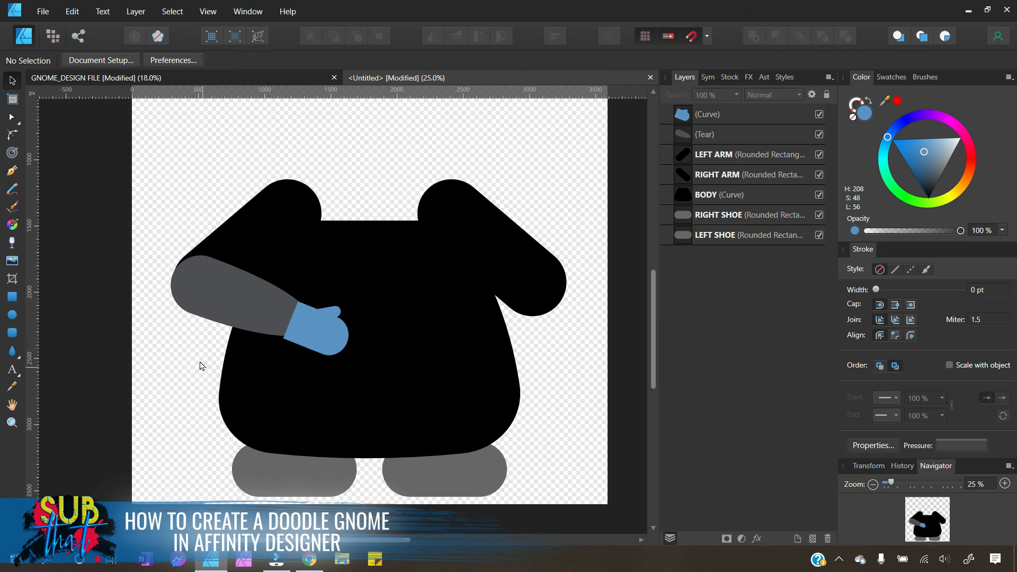
click(340, 335)
drag(339, 342, 336, 348)
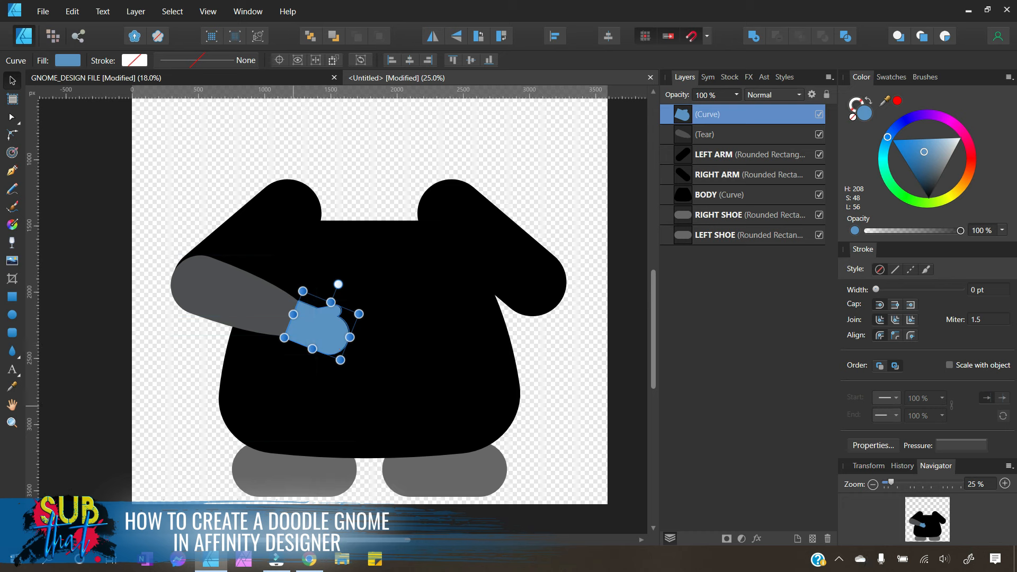
click(154, 352)
drag(307, 328, 307, 332)
click(178, 376)
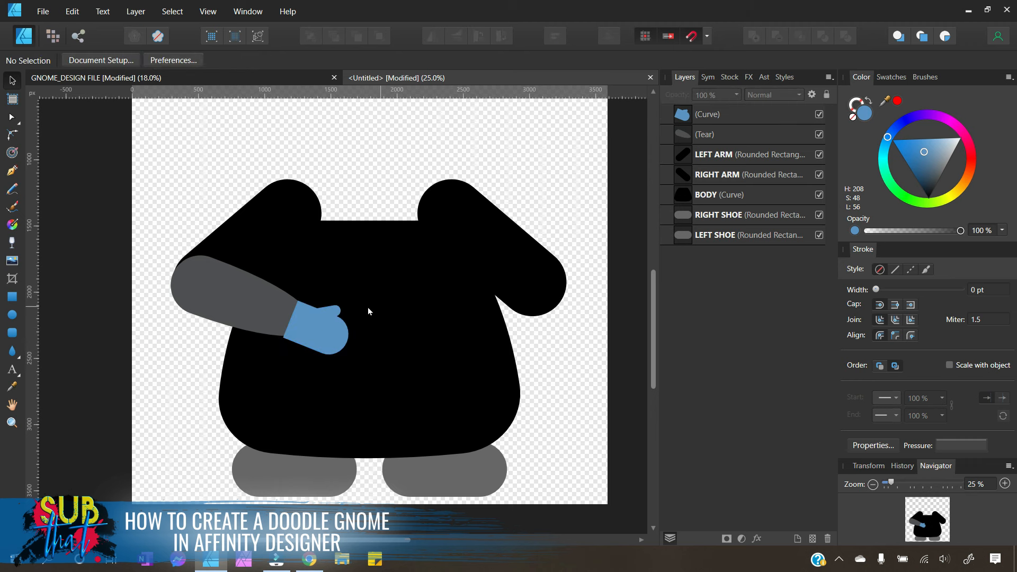
drag(319, 324, 316, 330)
click(179, 383)
Step: Duplicate the grey forearm together with the blue mitten and bring both copies to the front
scroll(399, 413, up, 1)
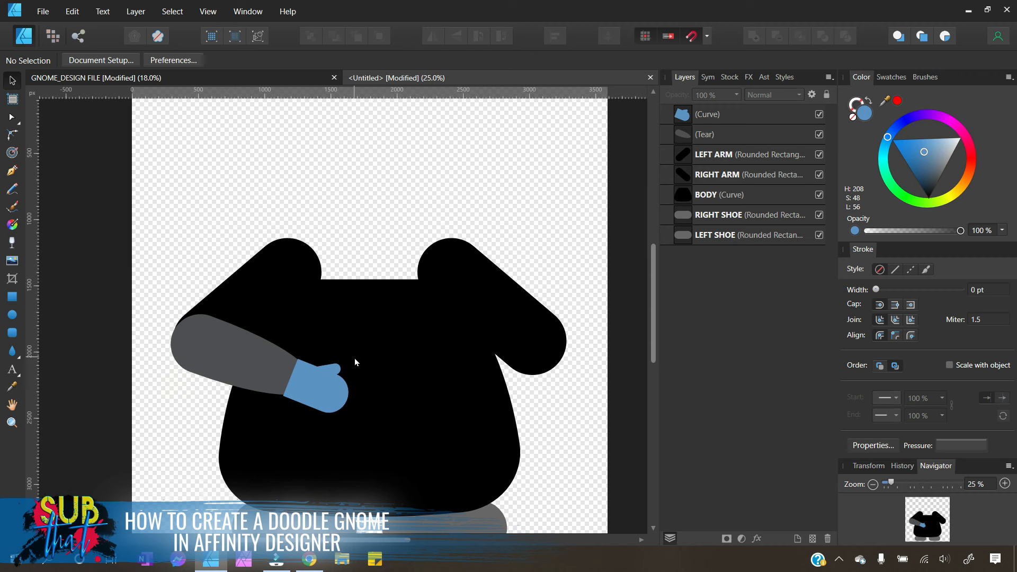
click(754, 135)
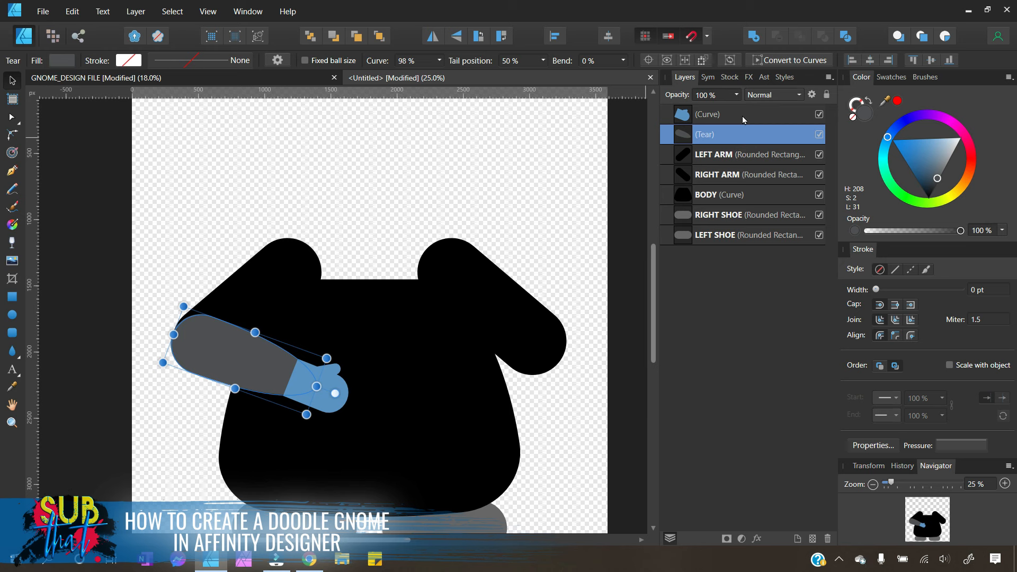
shift+click(743, 113)
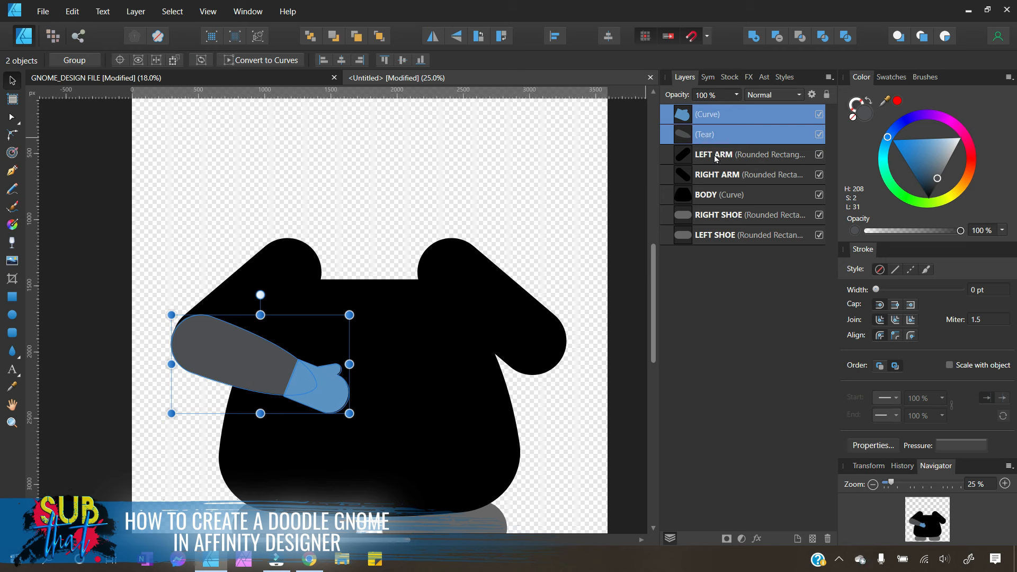
right_click(739, 115)
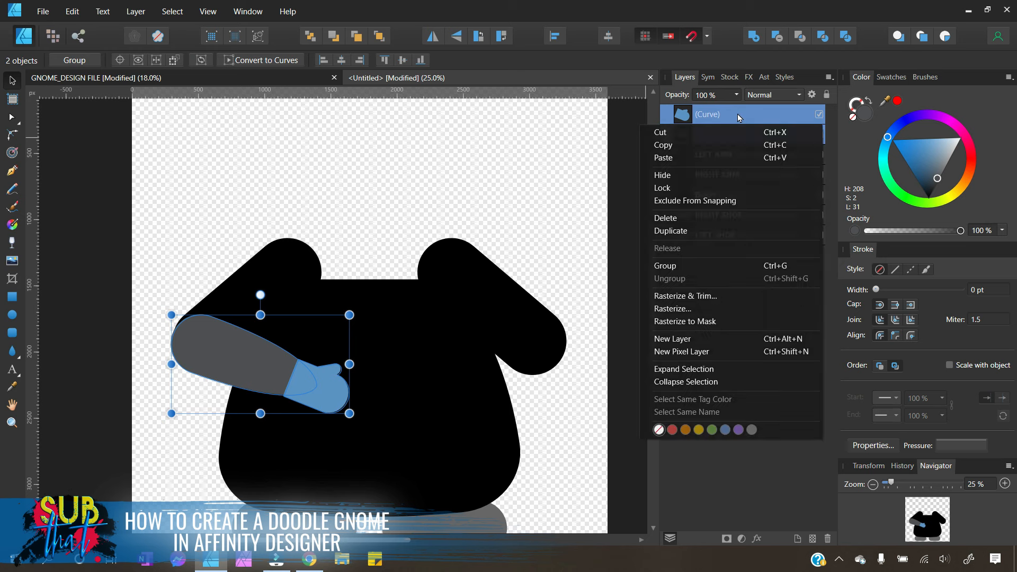
click(712, 234)
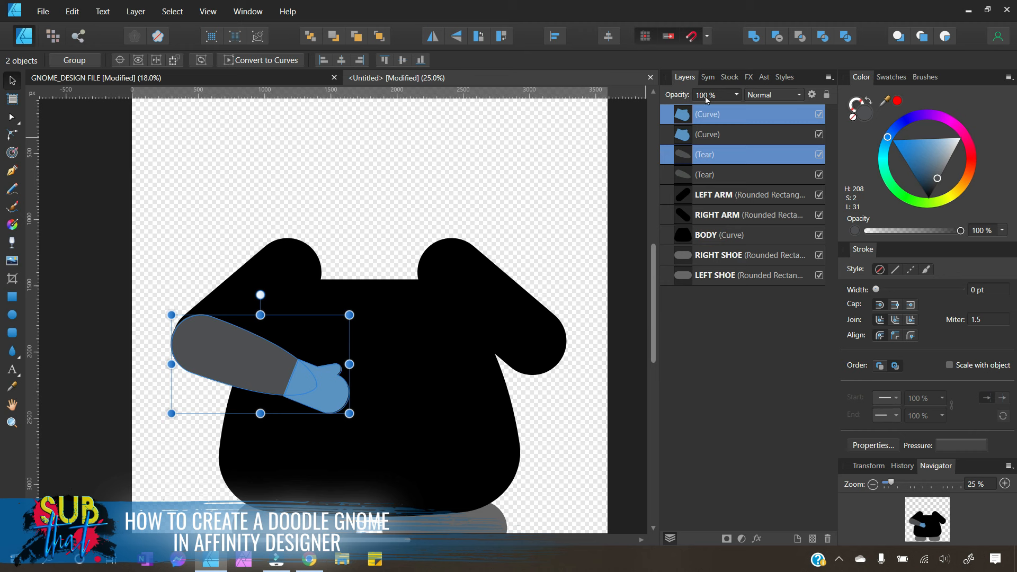
click(380, 37)
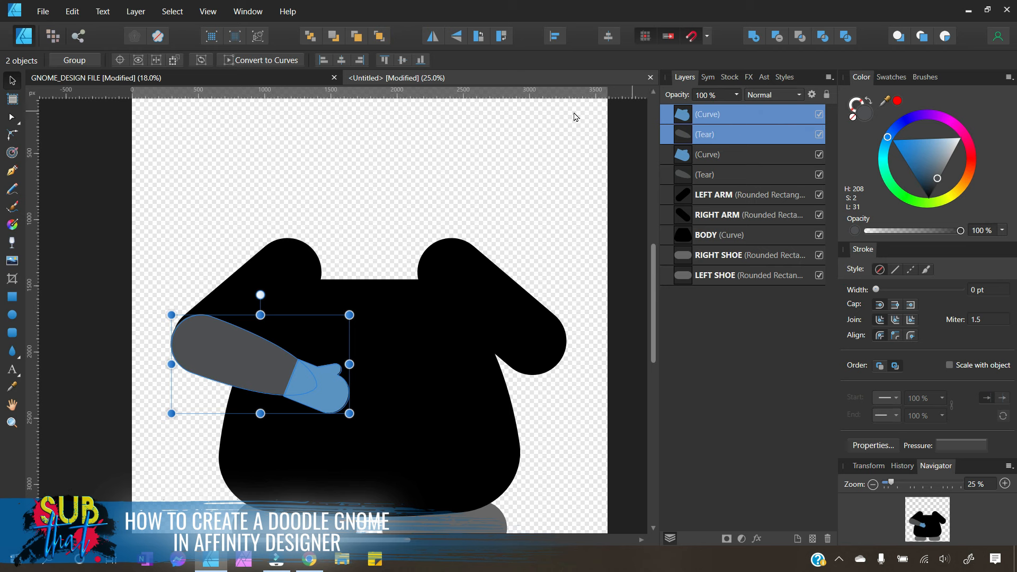
Step: Flip the copied forearm and mitten horizontally and place them on the gnome's opposite arm, level with the originals
click(433, 40)
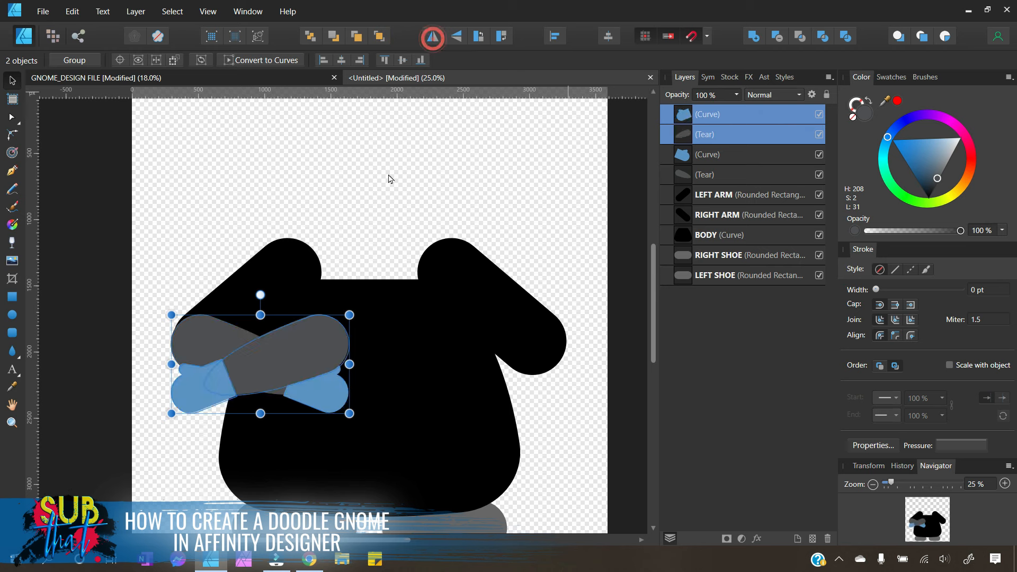
drag(275, 355, 493, 361)
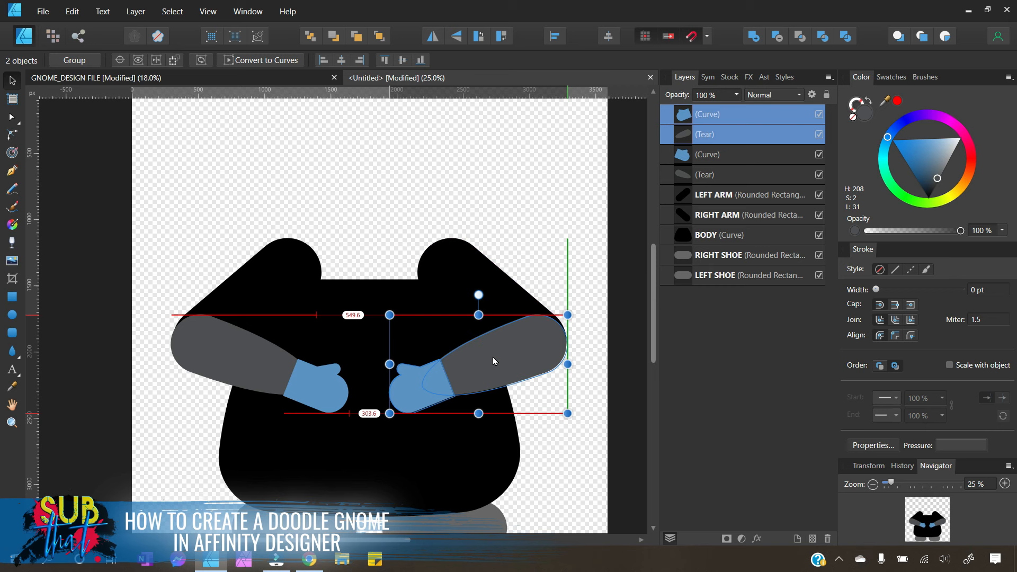
drag(493, 355, 489, 354)
drag(488, 354, 488, 354)
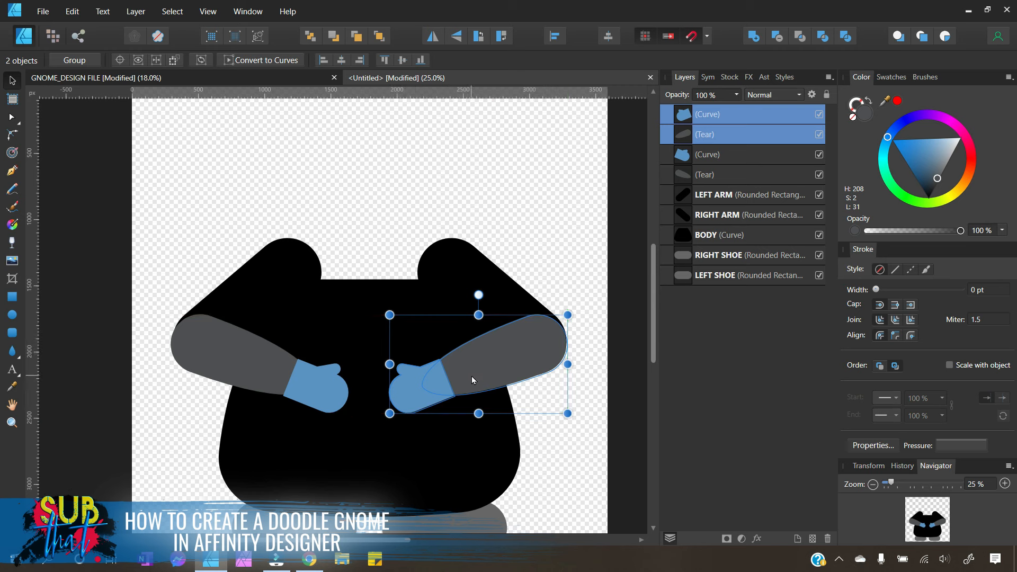
click(556, 473)
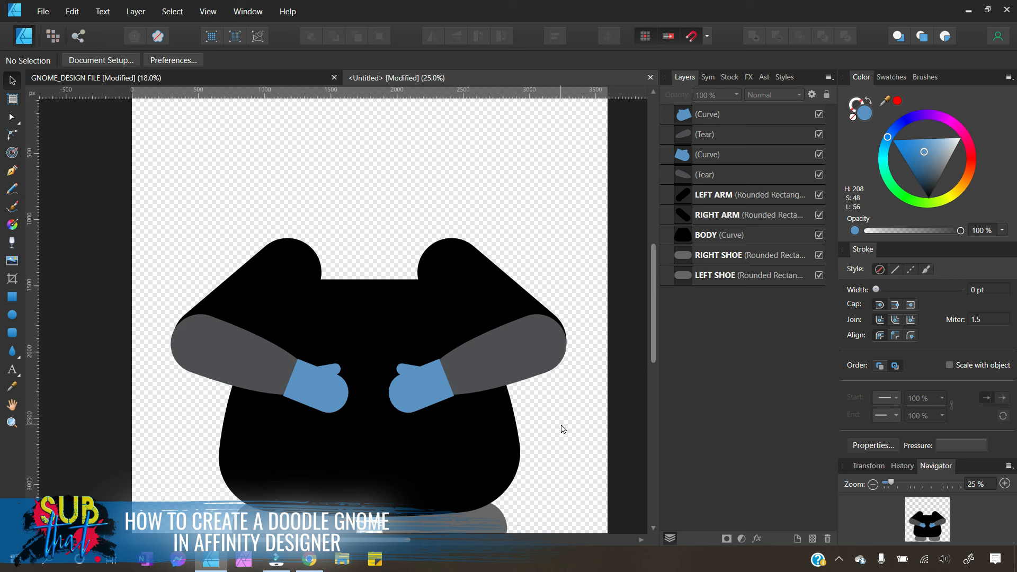
Step: Compare with the finished gnome design, group the copied forearm and mitten, and scale the group down slightly from its inner lower corner
scroll(565, 430, down, 2)
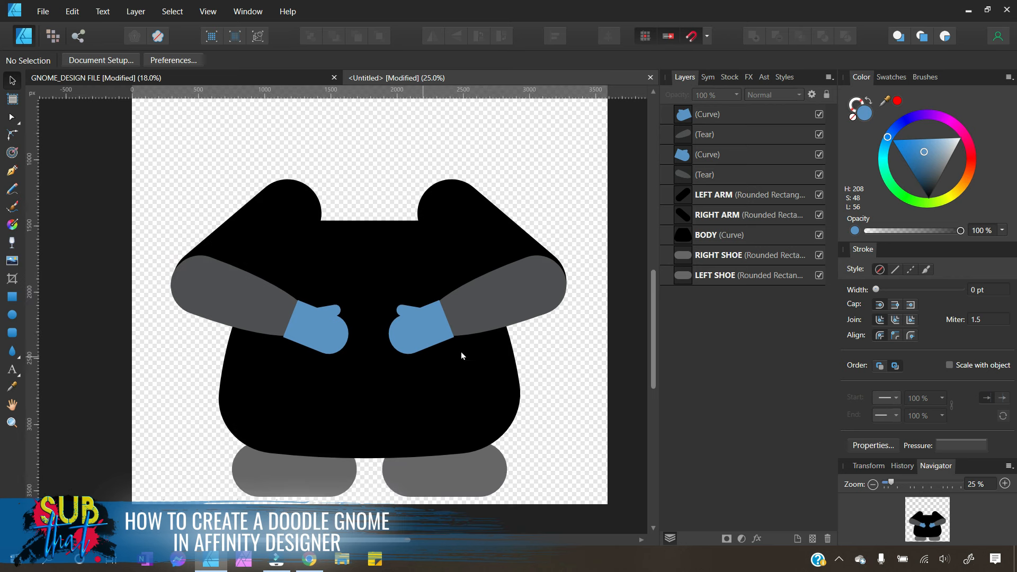
click(295, 80)
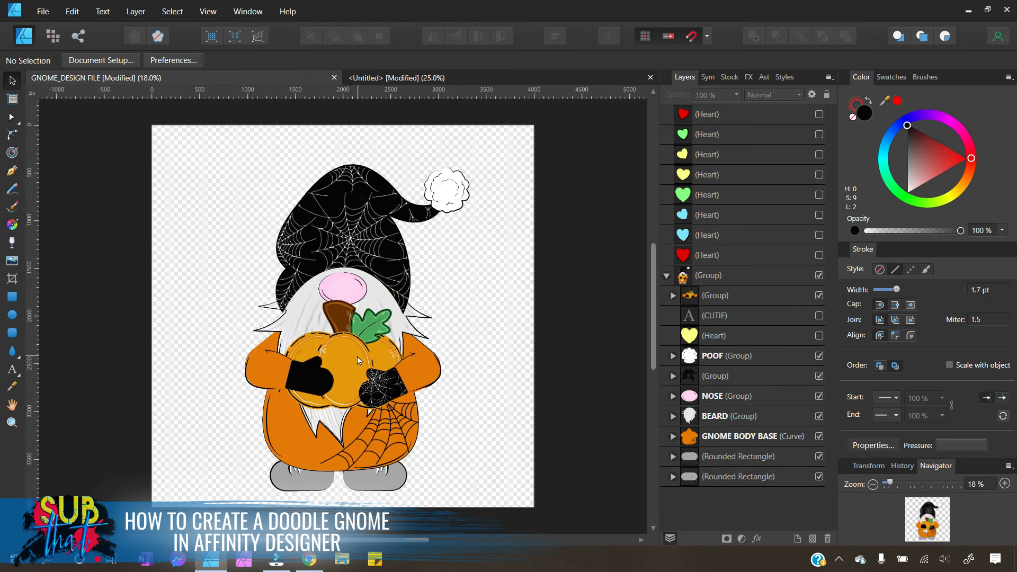
click(453, 78)
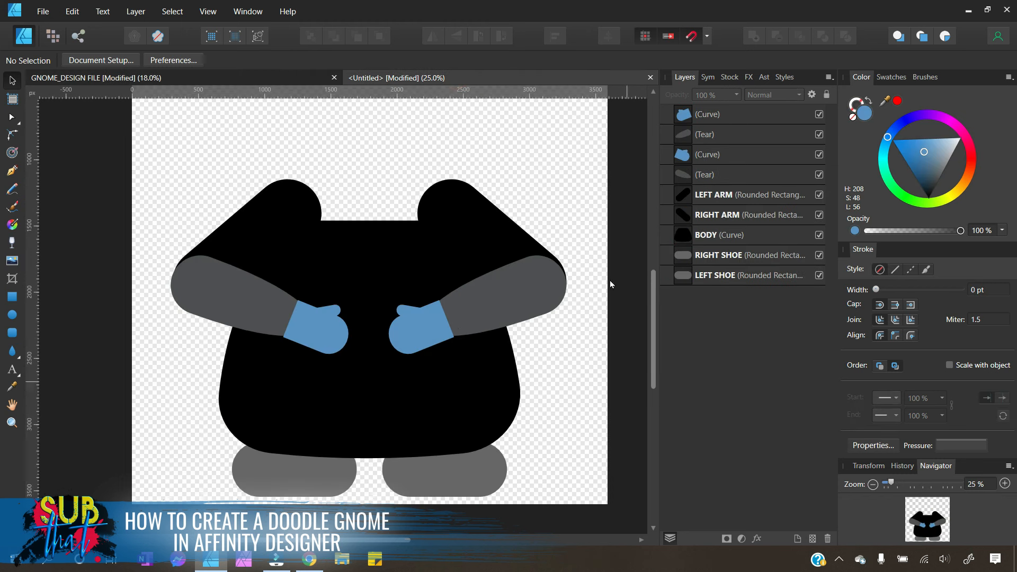
click(704, 136)
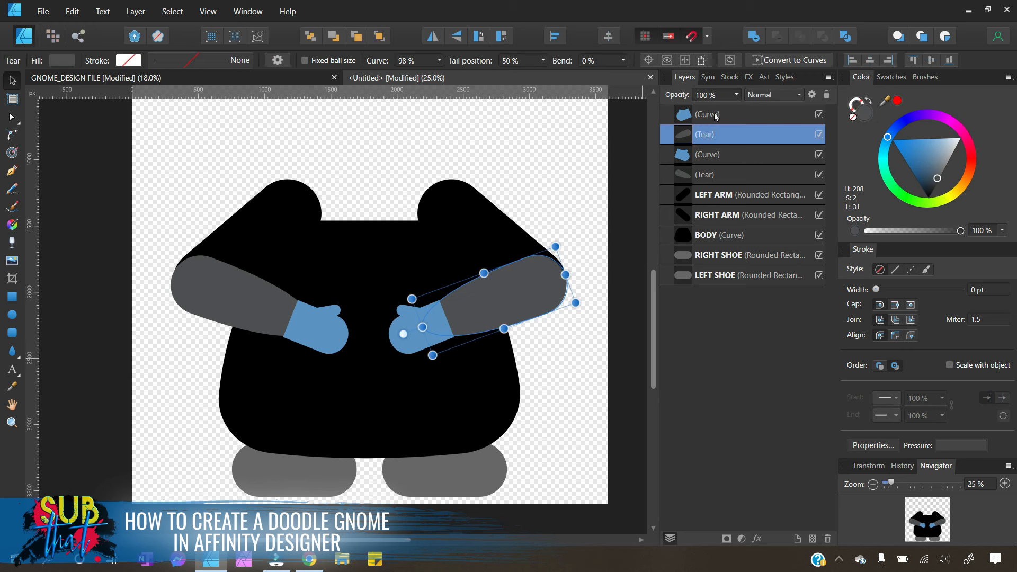
shift+click(714, 114)
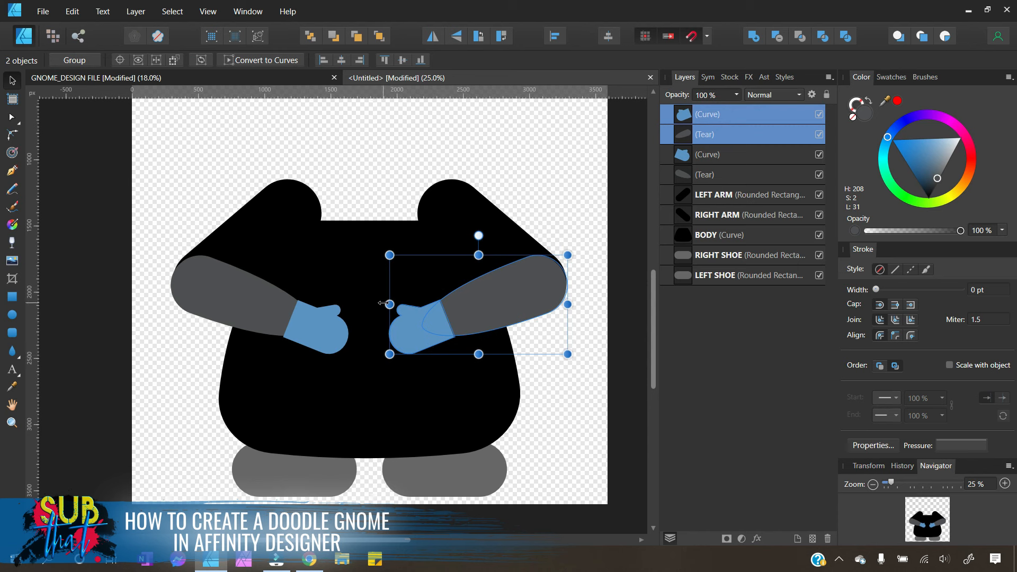
right_click(713, 117)
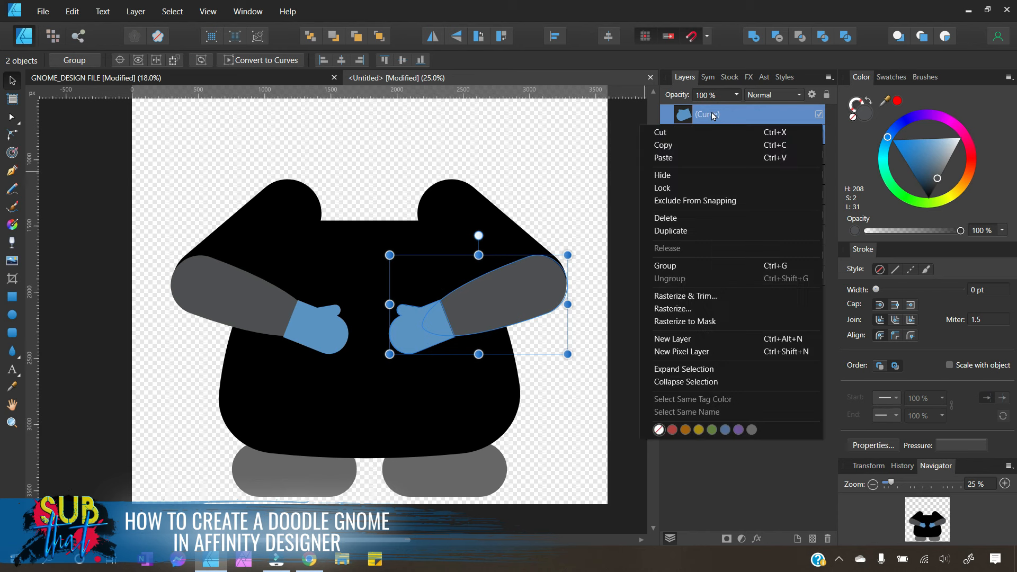
click(688, 265)
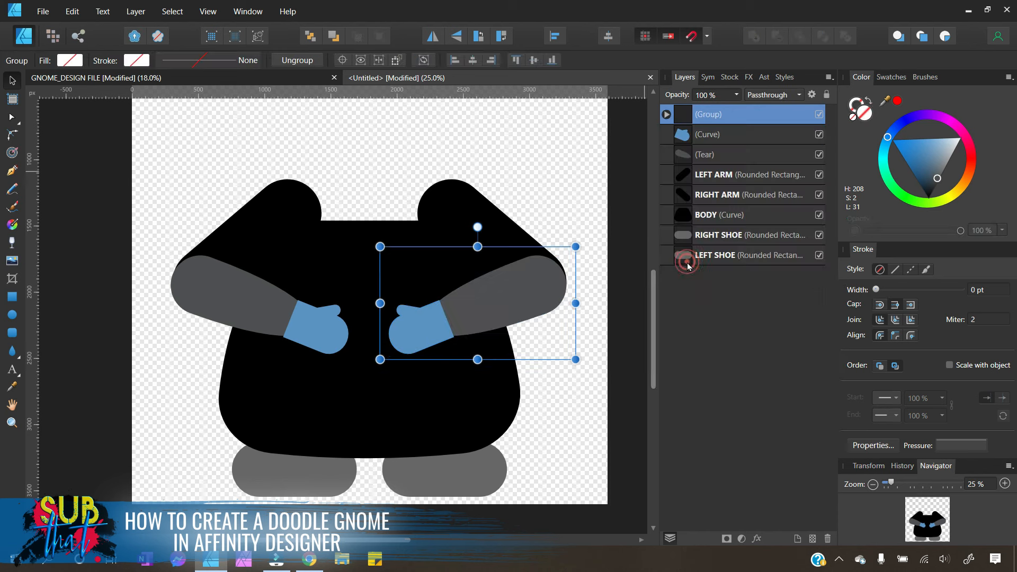
drag(381, 359, 399, 349)
click(570, 424)
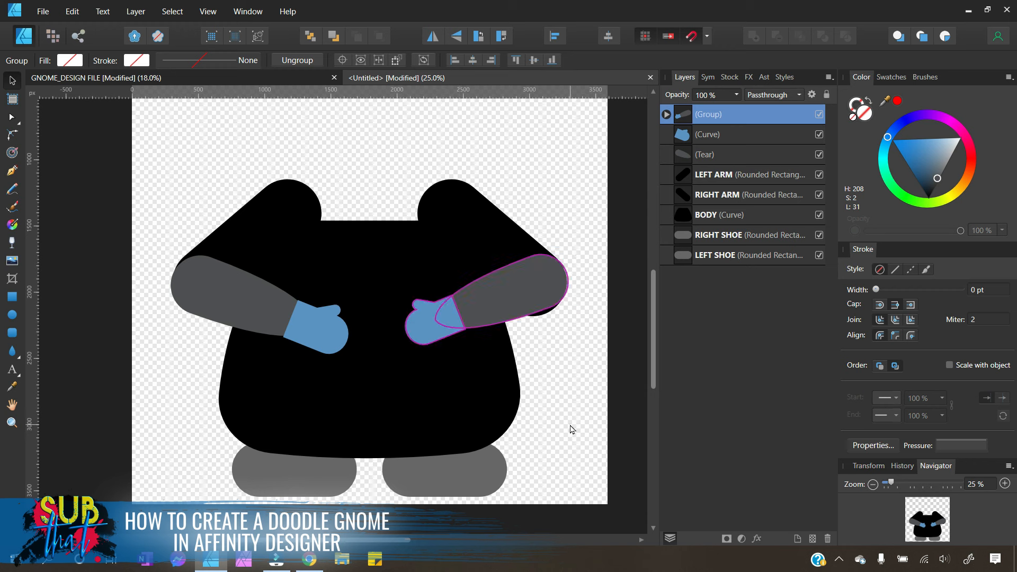
Step: Thicken the grouped forearm to about 452 px from its lower edge and nudge it left and up onto the arm's outline
click(497, 299)
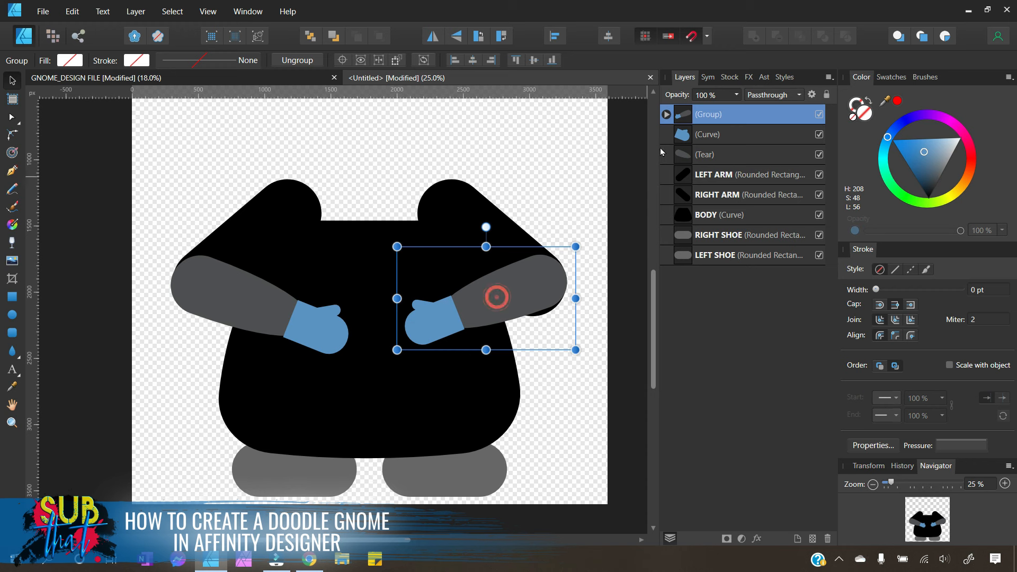
click(666, 115)
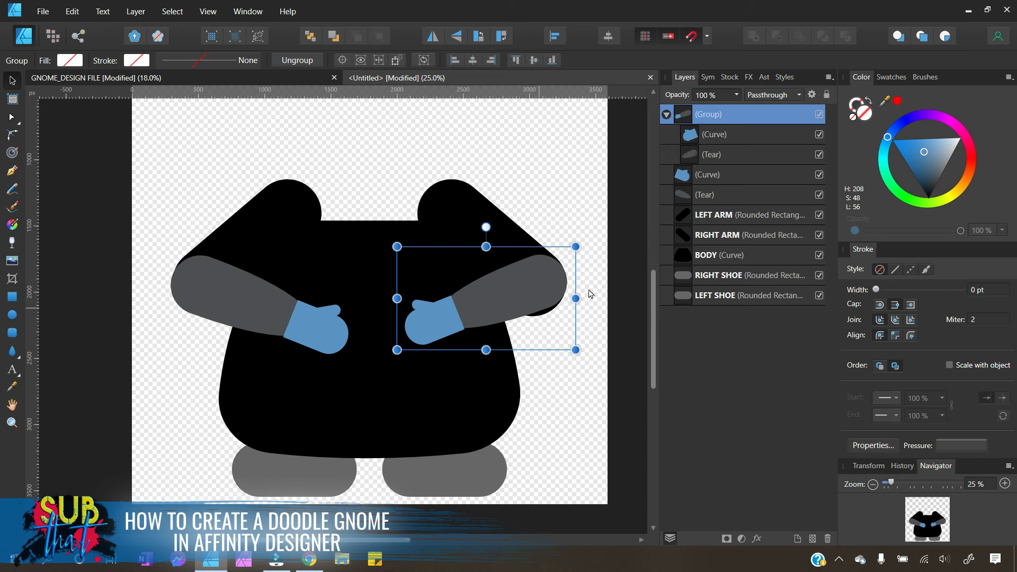
click(720, 159)
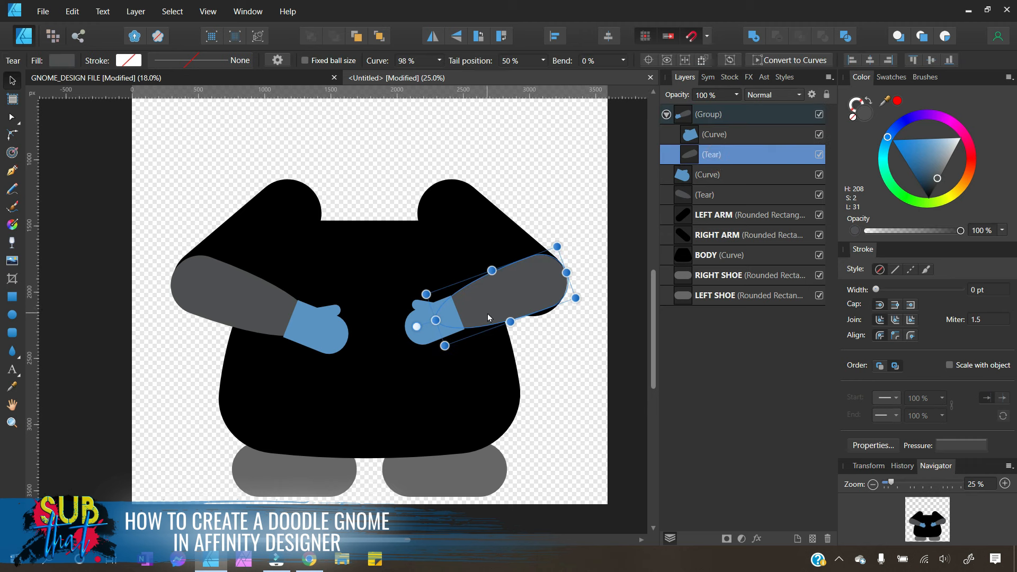
drag(510, 322, 512, 327)
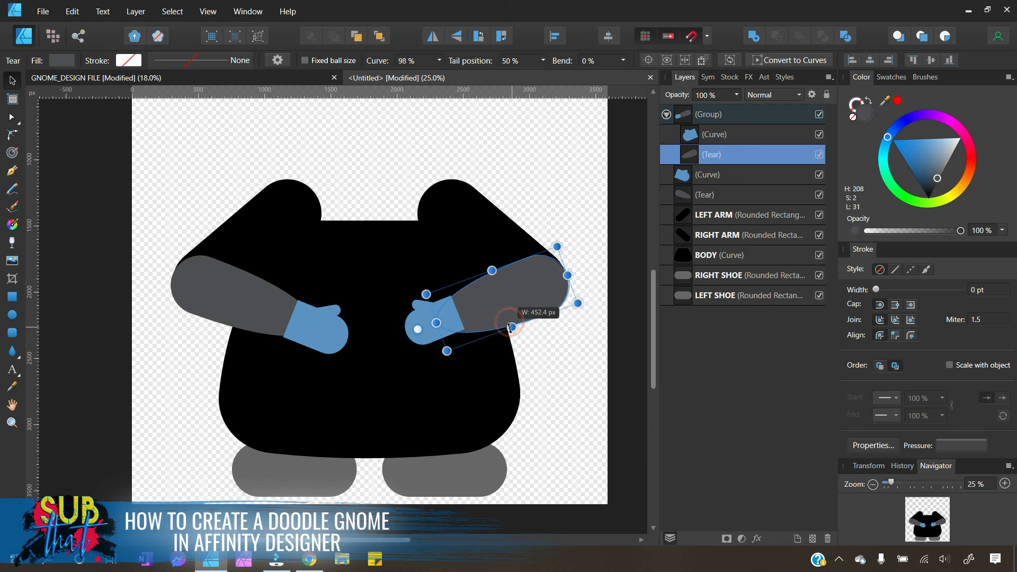
key(Left)
key(Left)
key(Left)
key(Left)
key(Left)
key(Left)
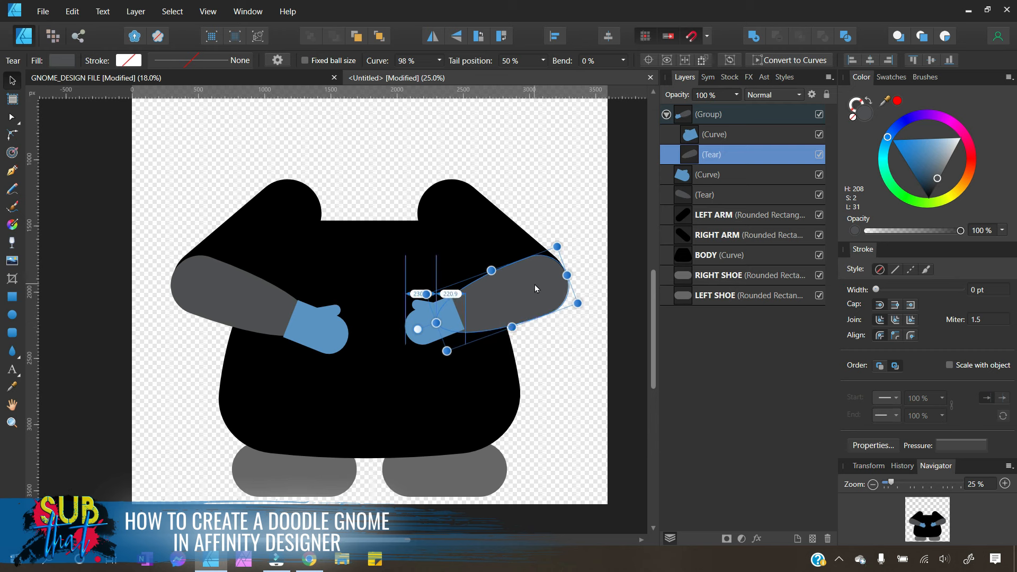
key(Up)
key(Up)
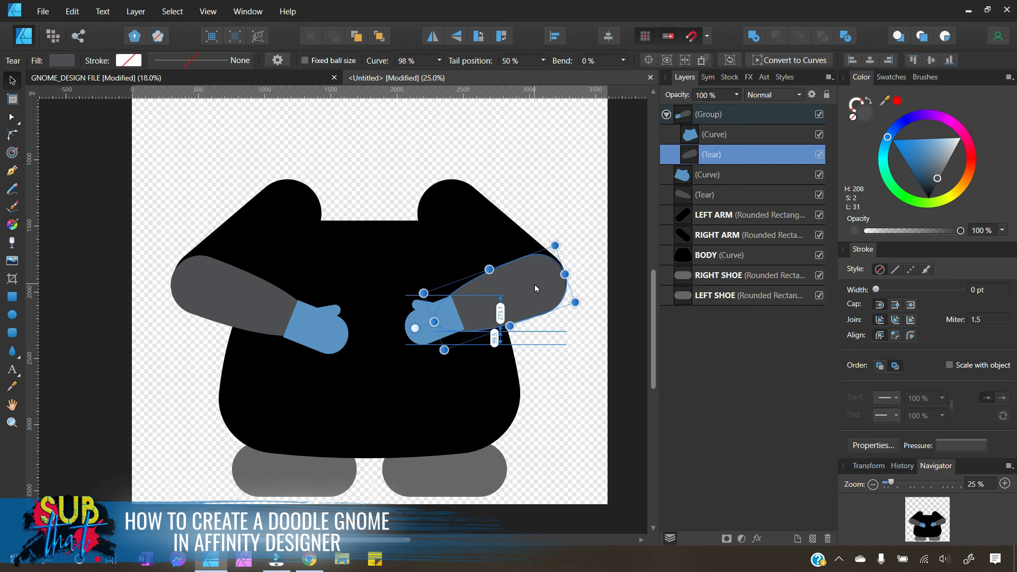
Step: Enlarge the grouped mitten from its lower edge and fingertip end, and align its cuff with the forearm's narrow end
click(769, 129)
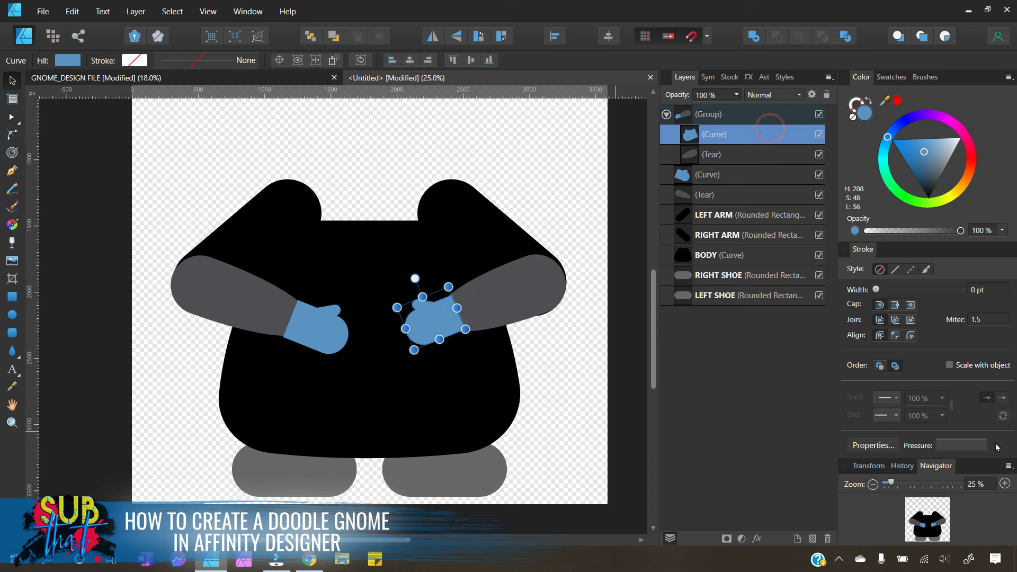
click(1005, 483)
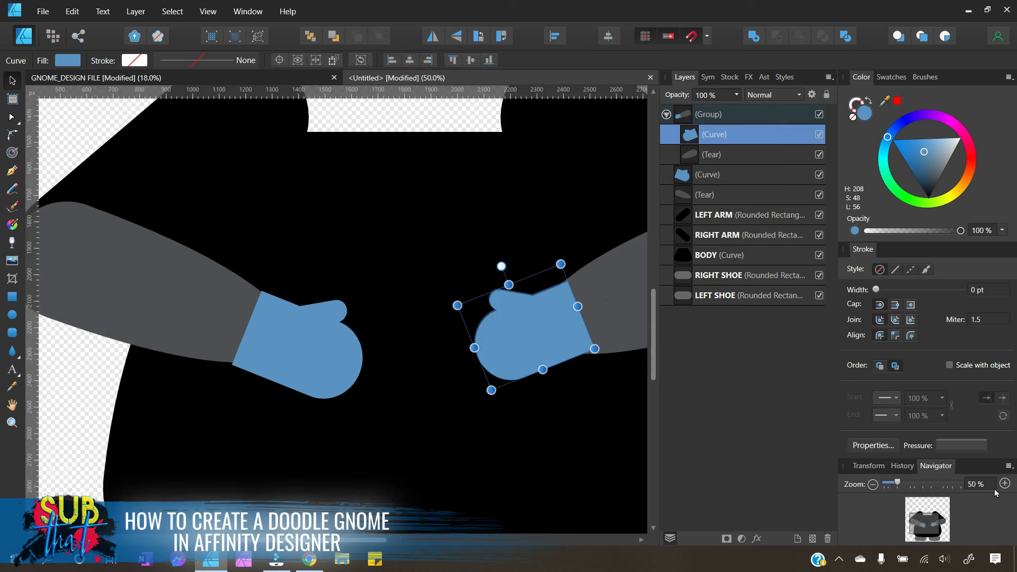
drag(381, 555, 404, 555)
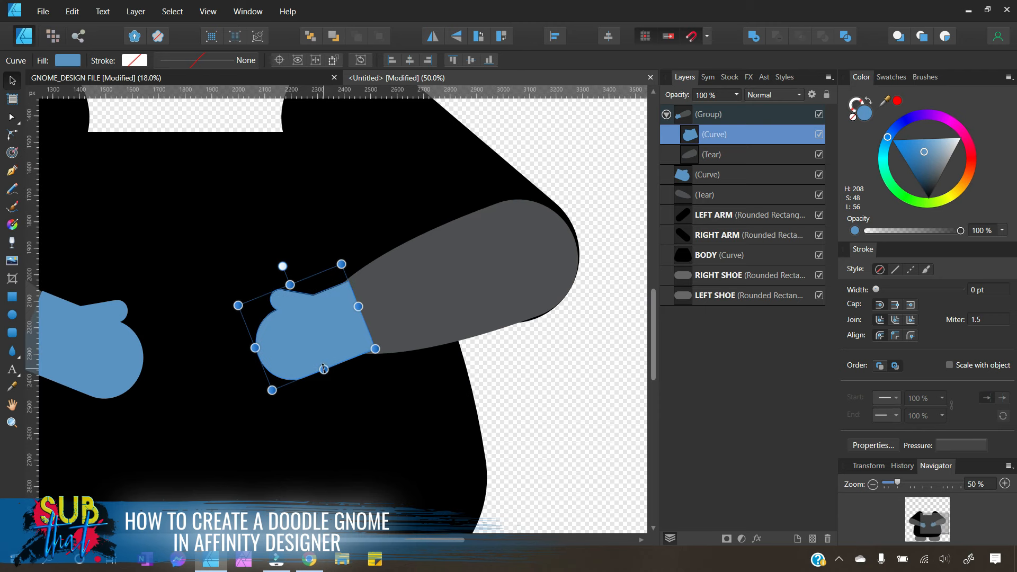
drag(323, 369, 328, 382)
drag(258, 354, 245, 360)
mouse_move(328, 361)
mouse_down()
mouse_move(313, 350)
mouse_move(312, 379)
mouse_up()
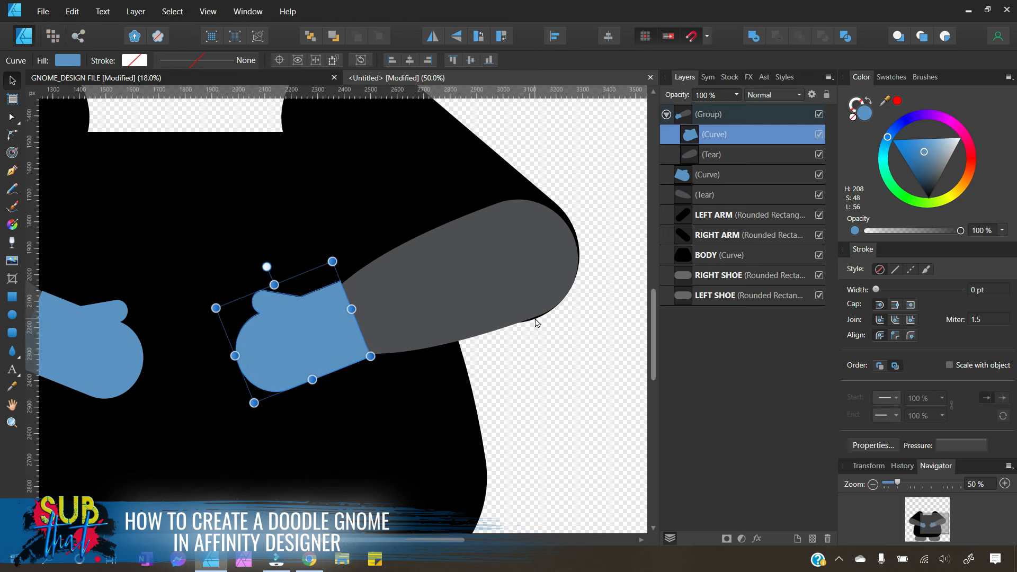
Step: Nudge the grouped grey forearm slightly down and left within the black arm and clear the selection
click(539, 302)
key(Down)
key(Down)
key(Down)
key(Down)
key(Left)
key(Left)
key(Left)
key(Left)
key(Down)
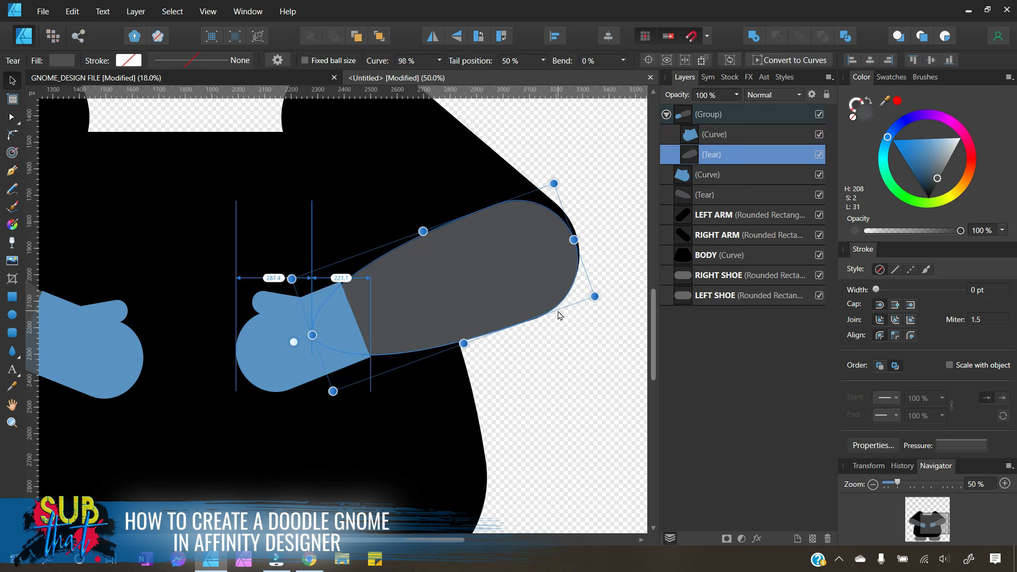
click(567, 342)
Step: Rotate the grouped mitten very slightly clockwise to match the forearm's end and clear the selection
click(306, 343)
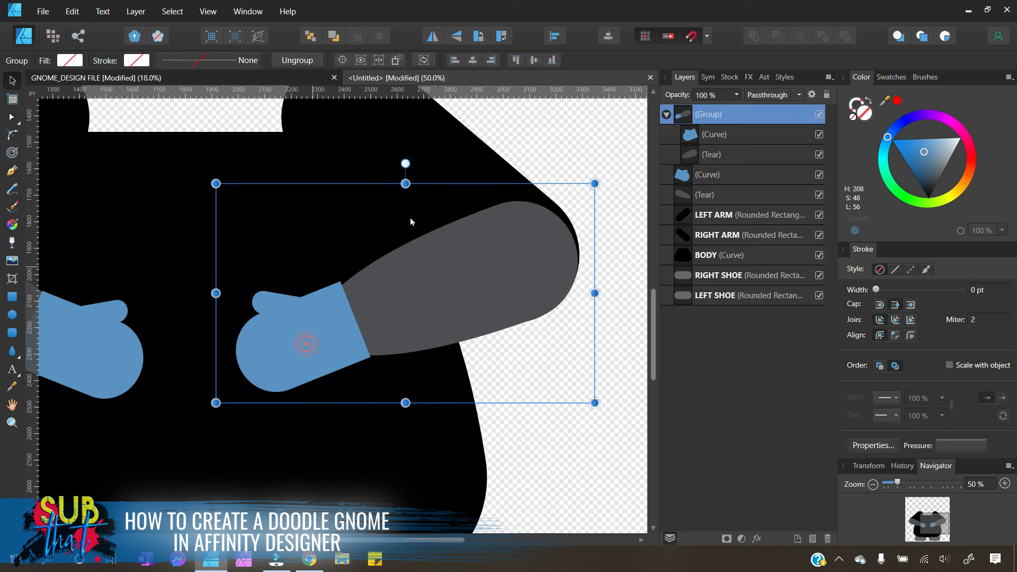
click(729, 127)
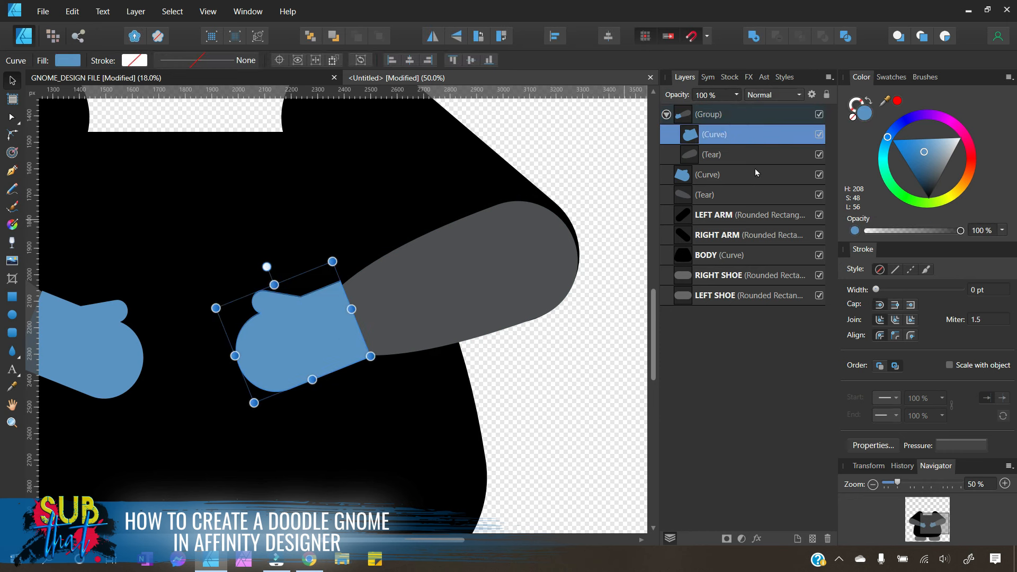
drag(268, 267, 268, 267)
click(565, 393)
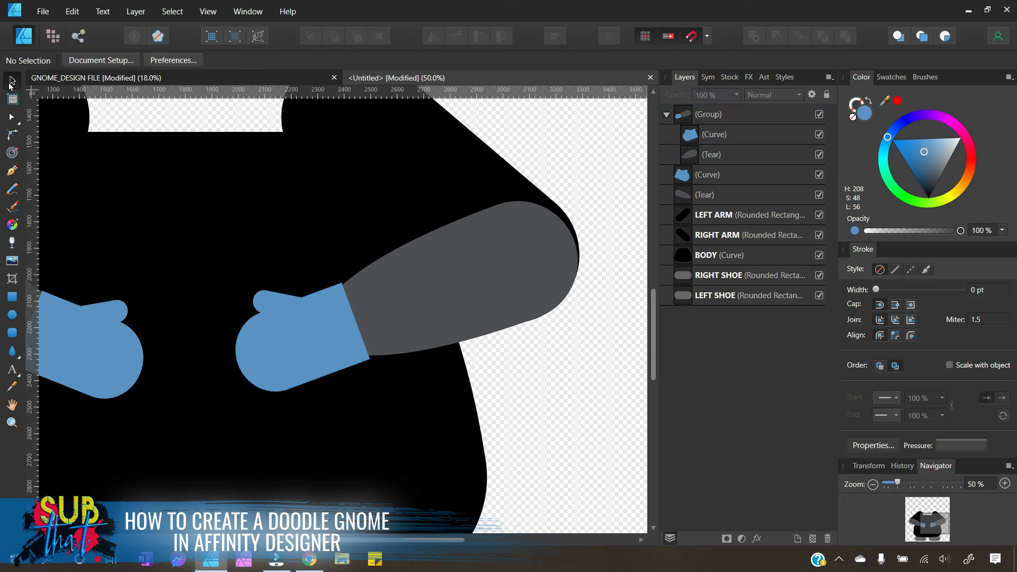
Step: Shorten the grouped right forearm and mitten slightly by compressing the group from its fingertip end
click(873, 485)
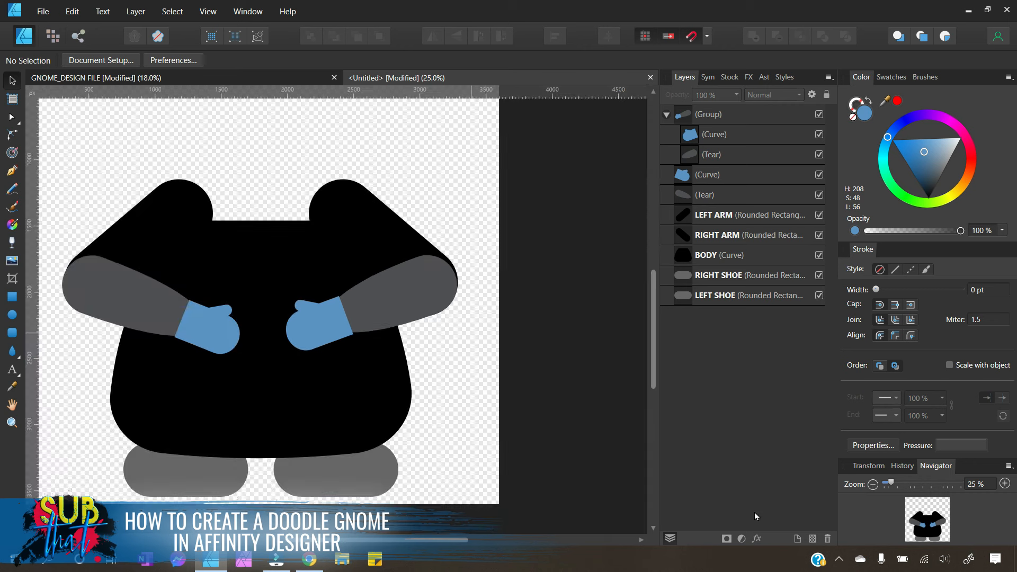
drag(430, 539, 380, 540)
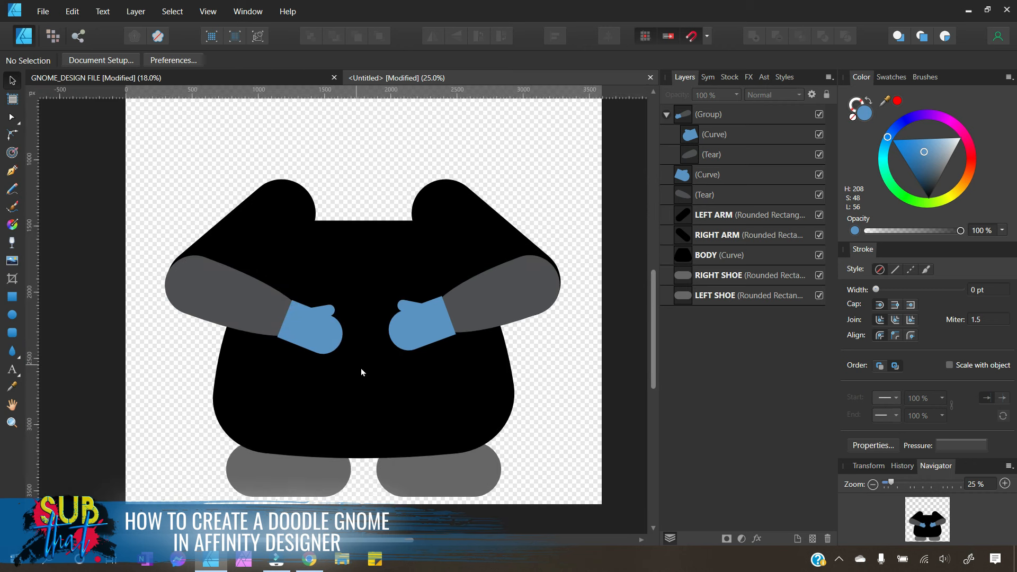
click(424, 325)
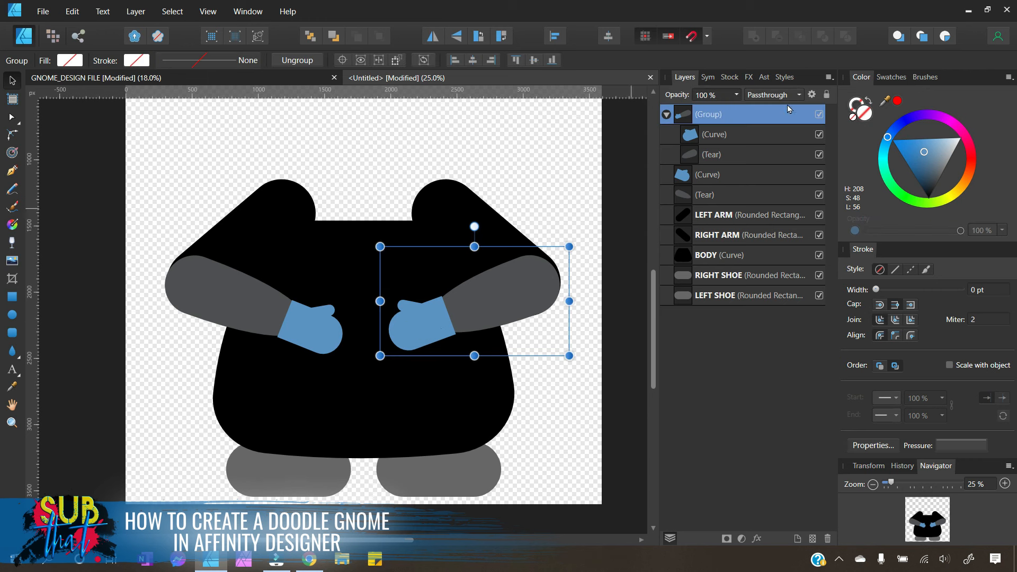
drag(385, 303, 399, 303)
Step: Lengthen the grouped grey forearm very slightly at its narrow end, under the mitten cuff
click(744, 139)
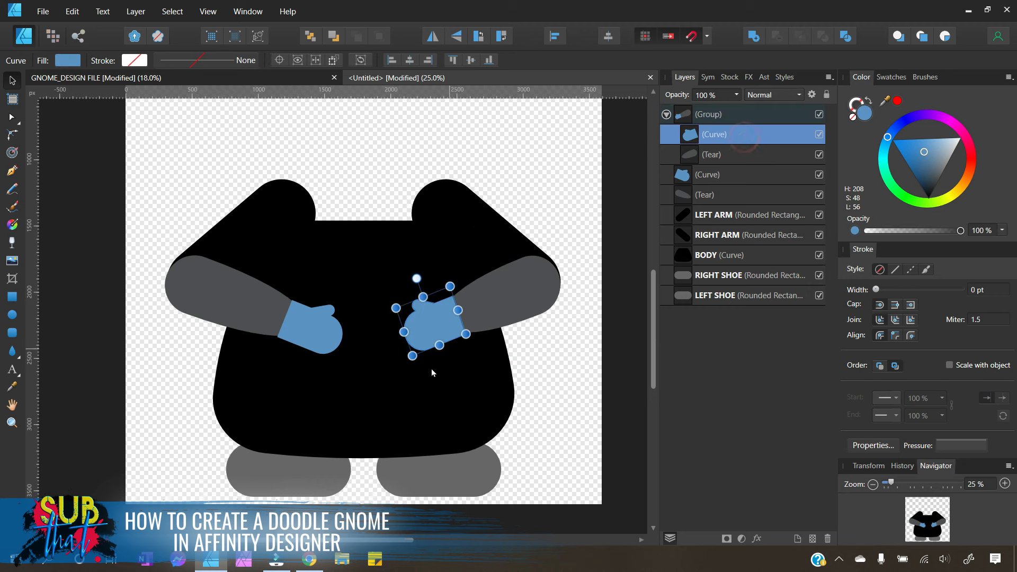
click(542, 286)
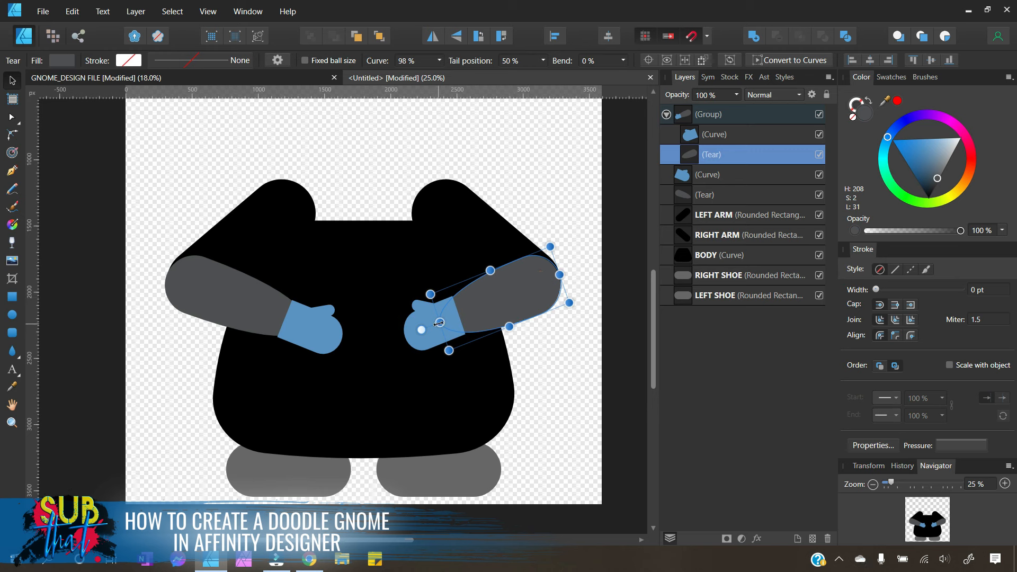
drag(440, 323, 438, 323)
click(731, 140)
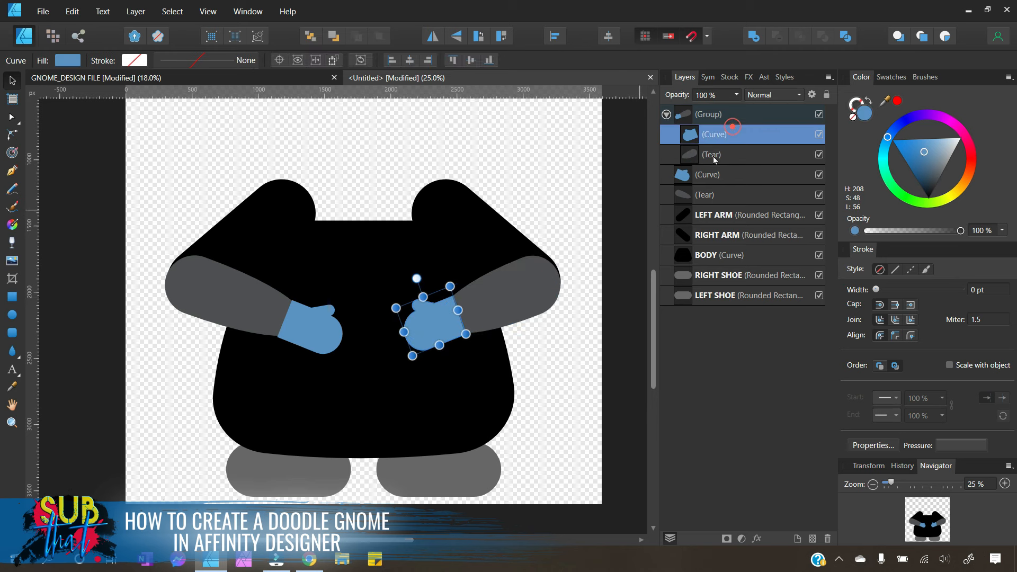
click(544, 377)
Step: Stretch the grouped blue mitten slightly from its fingertip end, trim the stretch back a little, and clear the selection
click(437, 329)
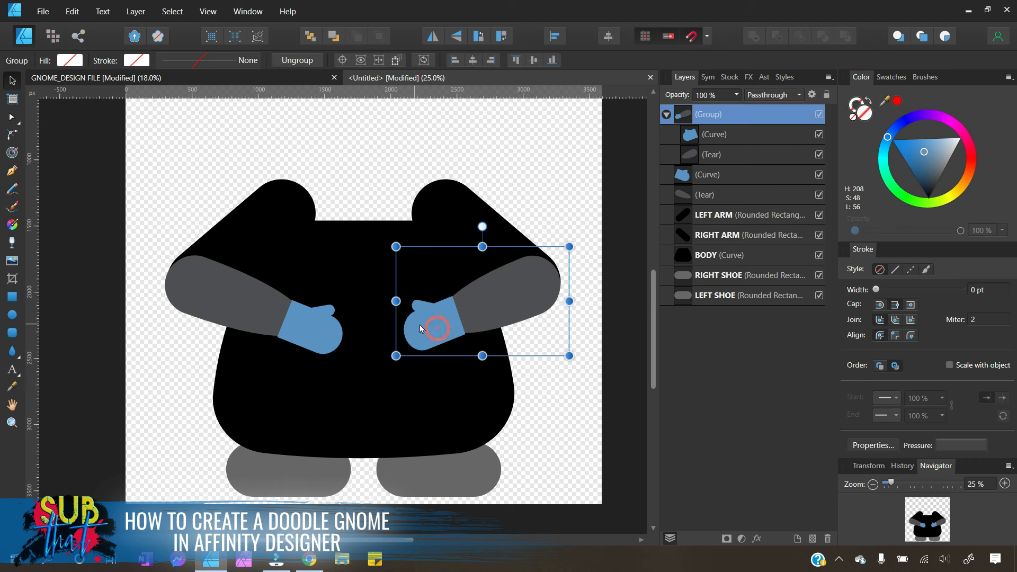
click(728, 132)
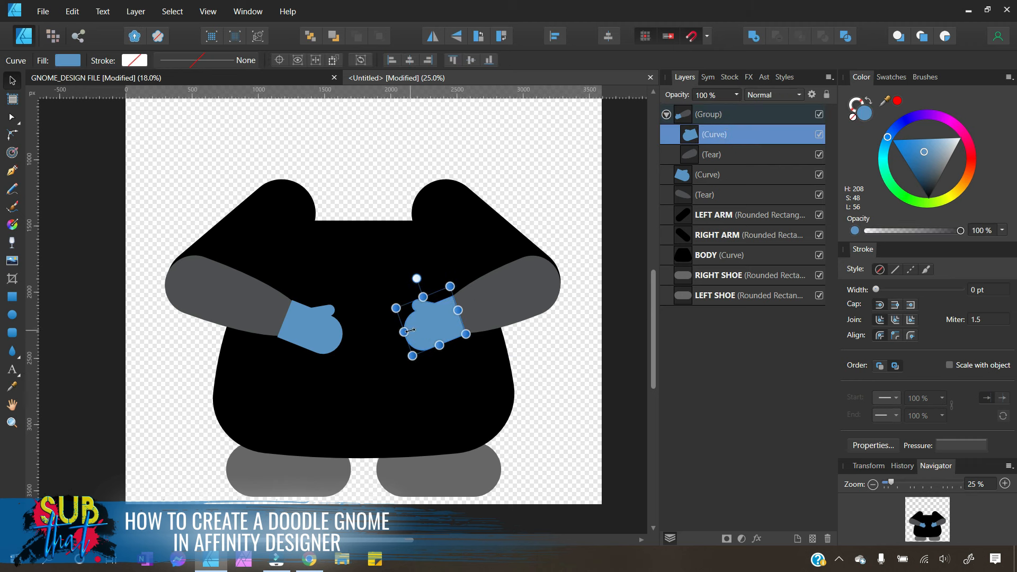
drag(409, 331, 400, 334)
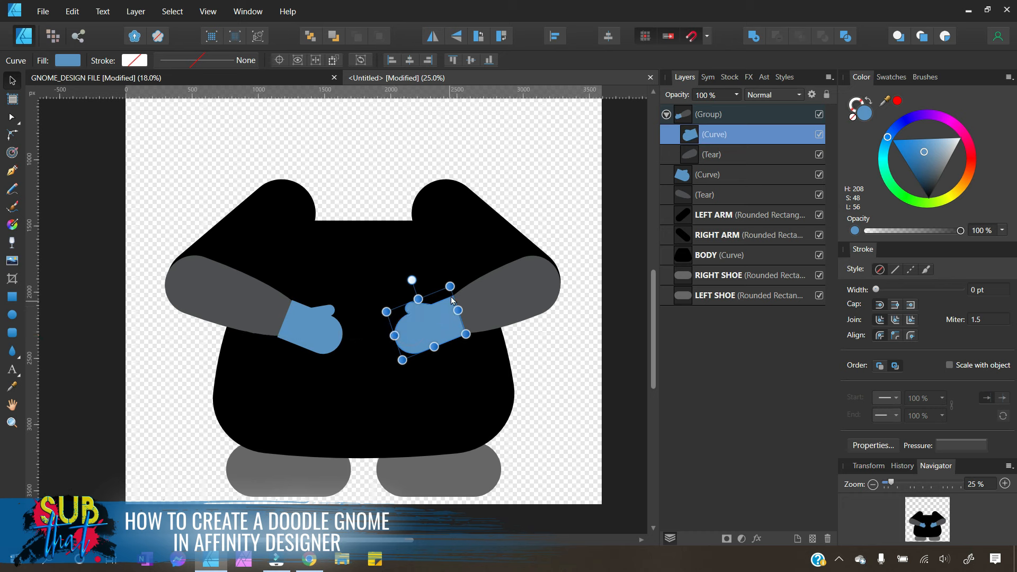
mouse_move(399, 335)
mouse_down()
mouse_move(387, 333)
mouse_move(401, 333)
mouse_up()
click(563, 389)
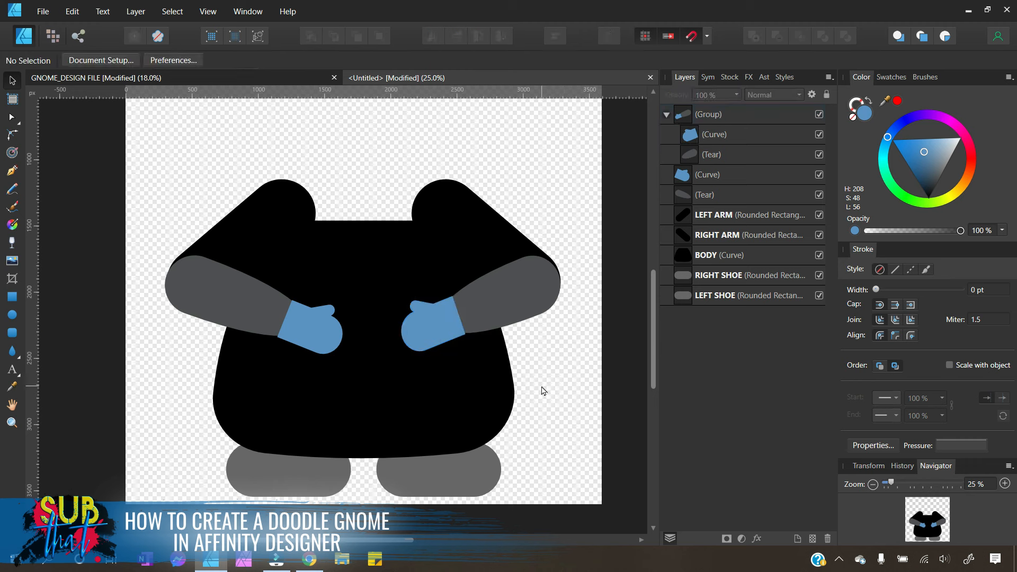
Step: Delete the original ungrouped mitten and forearm on the gnome's left arm
click(733, 116)
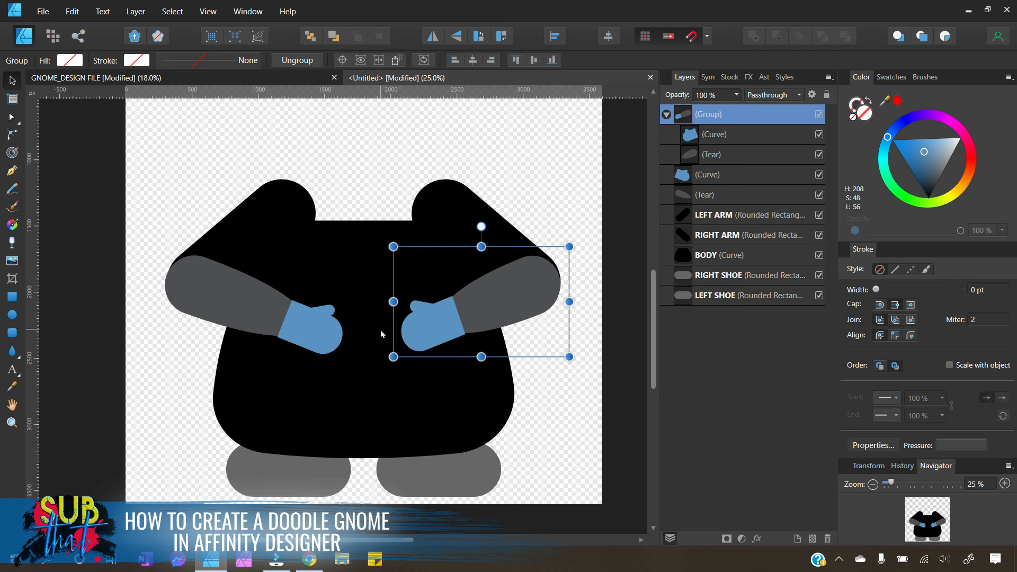
click(713, 177)
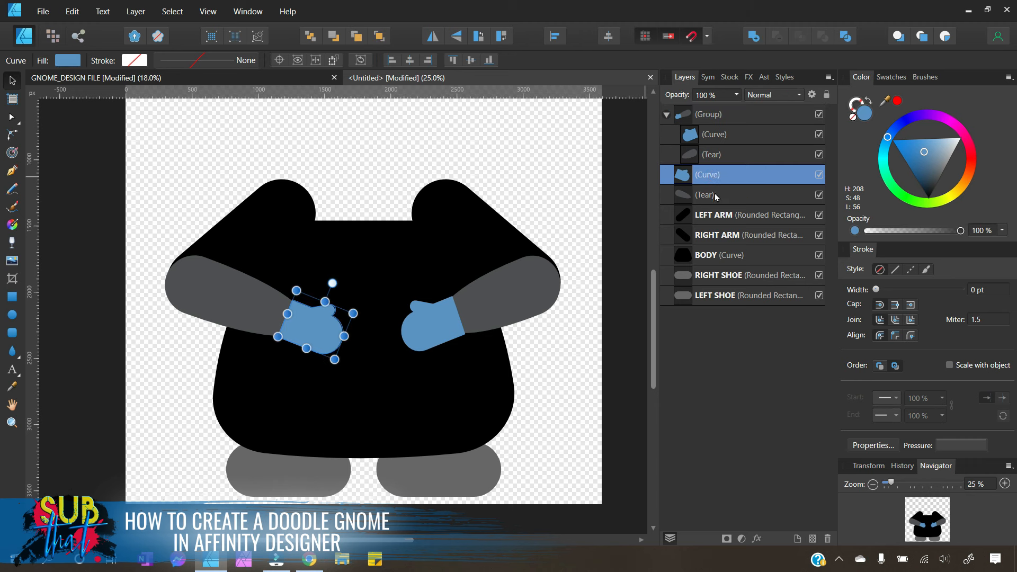
shift+click(719, 194)
right_click(718, 195)
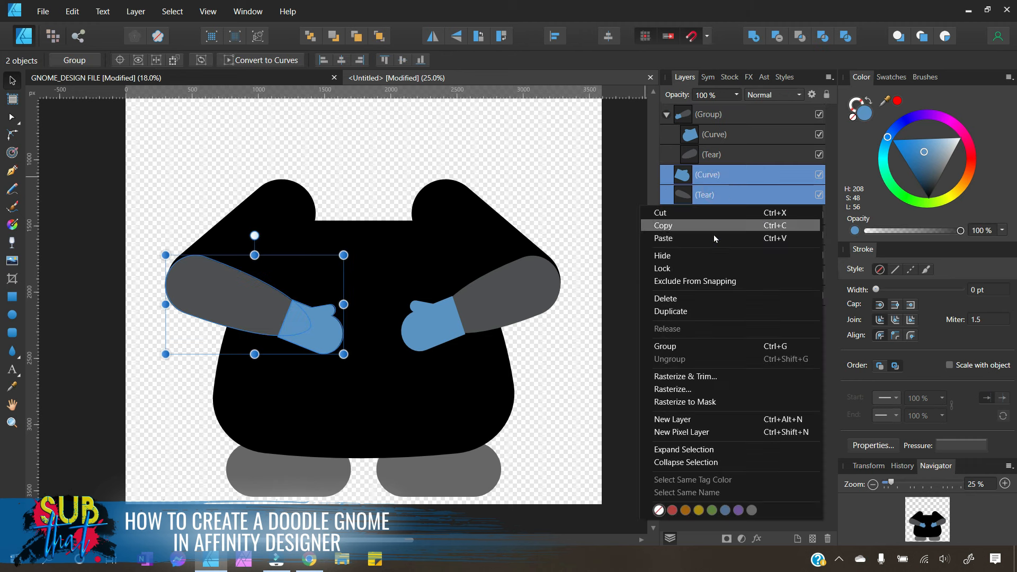
click(692, 297)
click(615, 246)
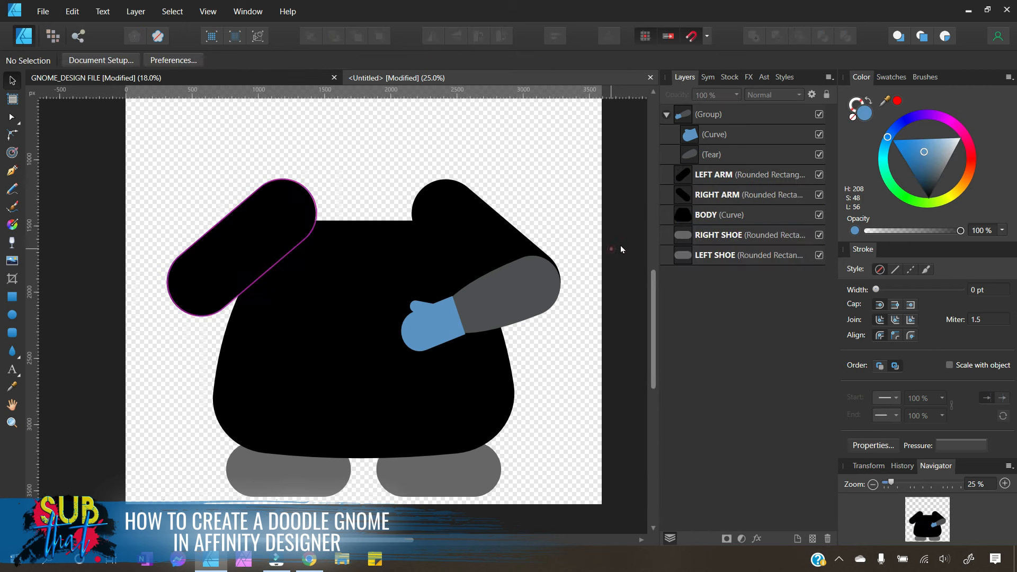
Step: Duplicate the forearm and mitten group, flip the copy horizontally, and align it on the left arm level with the original
click(513, 284)
right_click(702, 118)
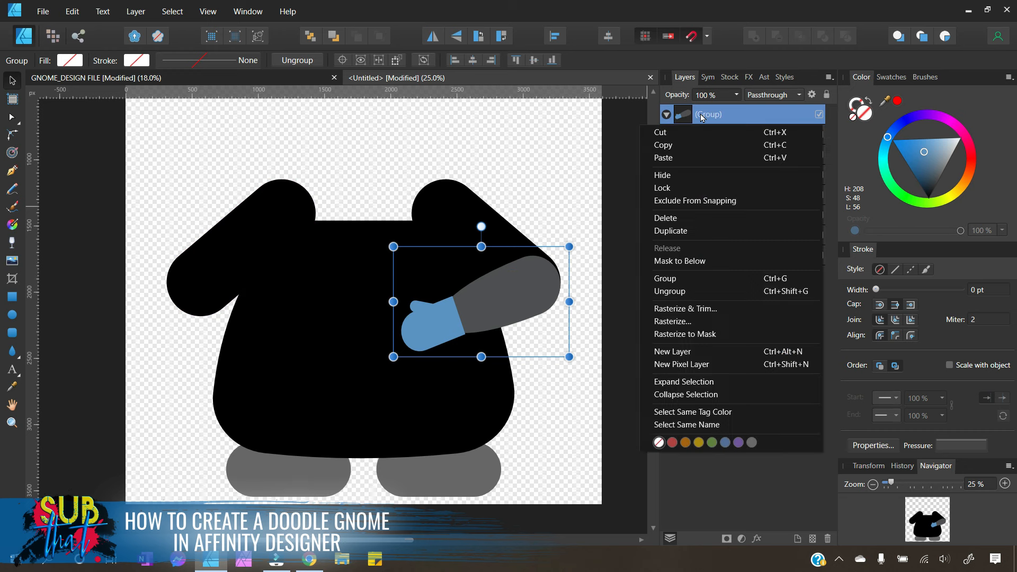
click(684, 231)
click(433, 36)
drag(466, 300, 233, 309)
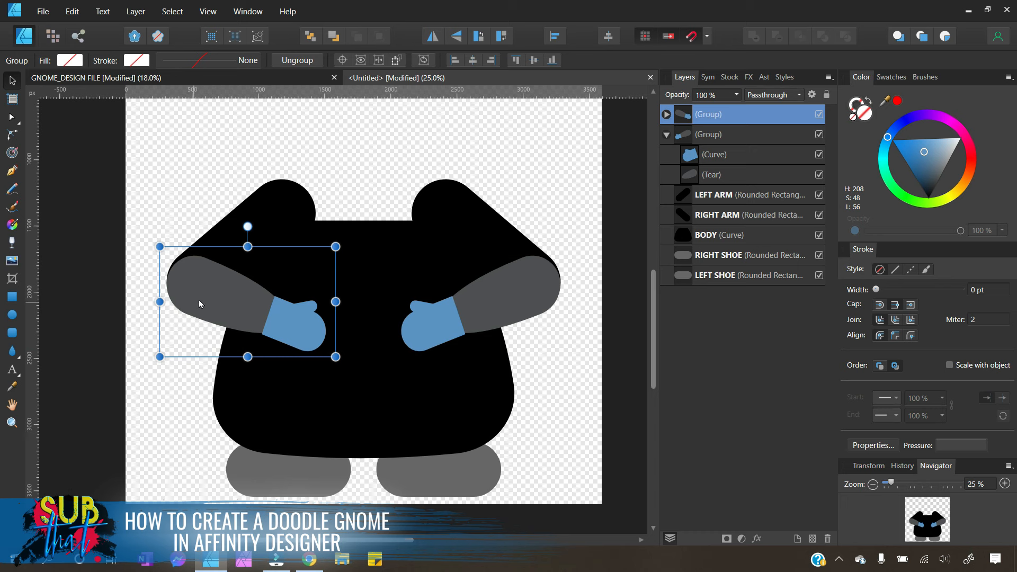
drag(202, 295, 206, 303)
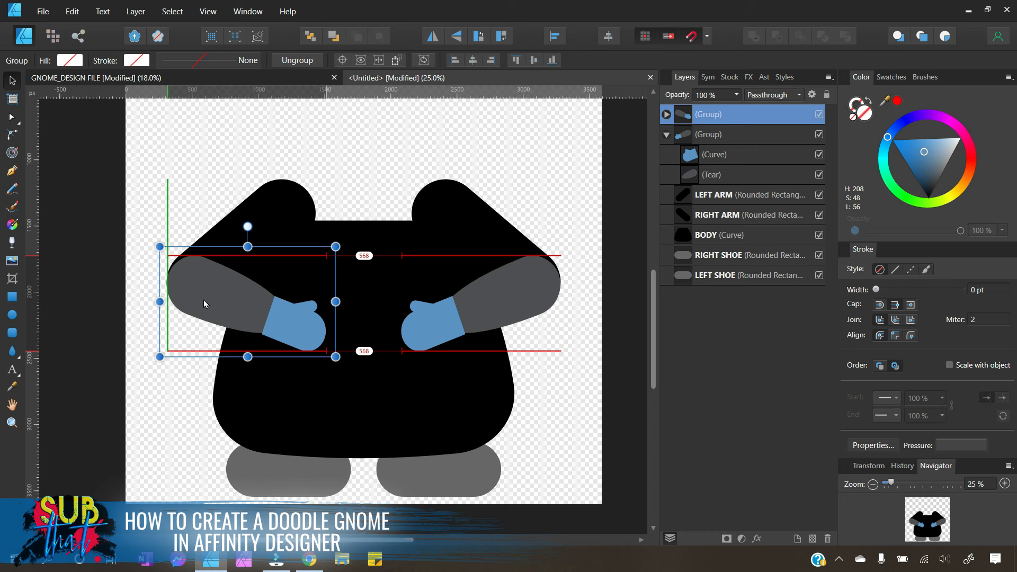
drag(204, 300, 204, 300)
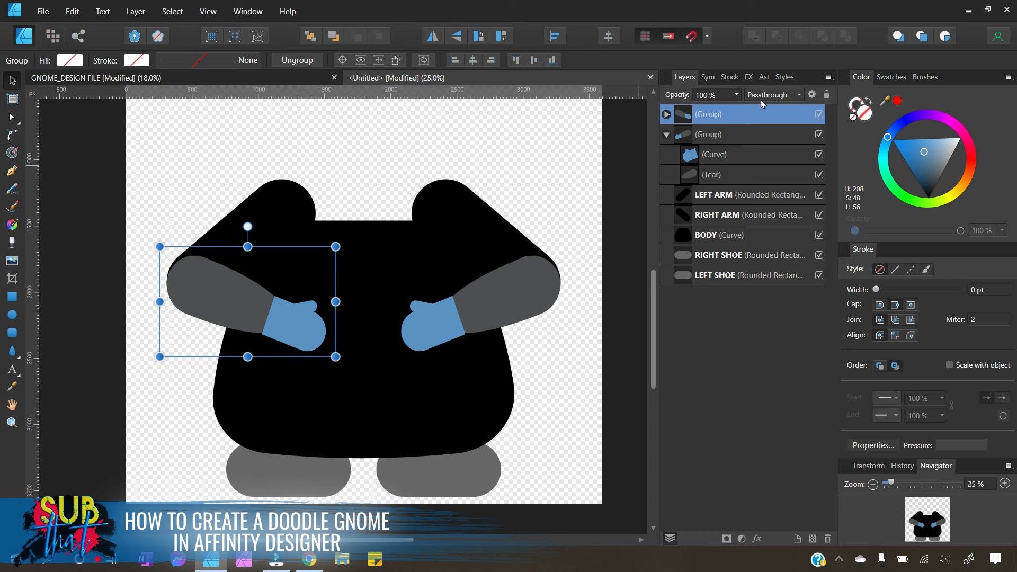
Step: Ungroup the mirrored copy and rename its parts LEFT MITTEN and LEFT FOREARM
right_click(712, 120)
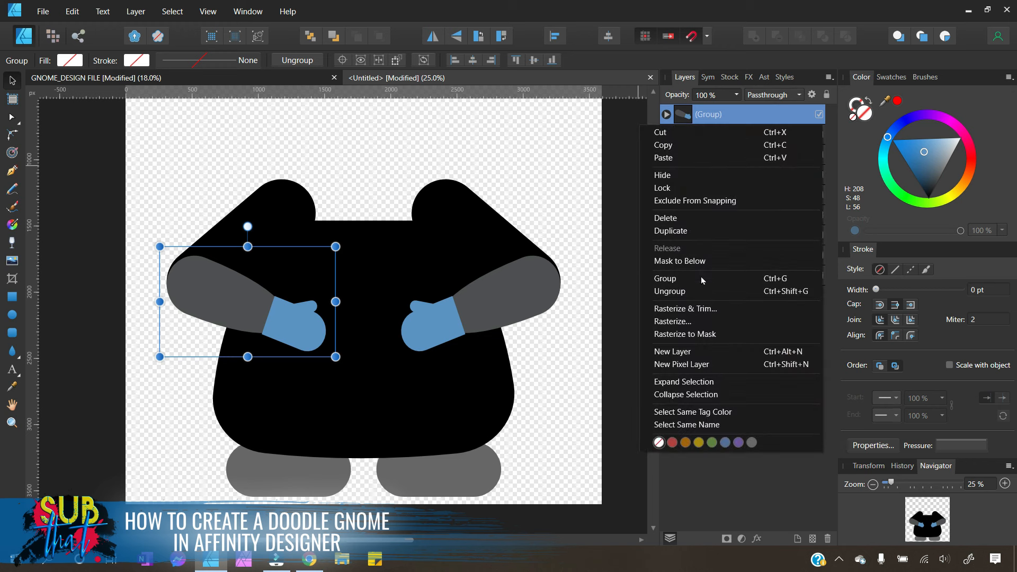
click(701, 292)
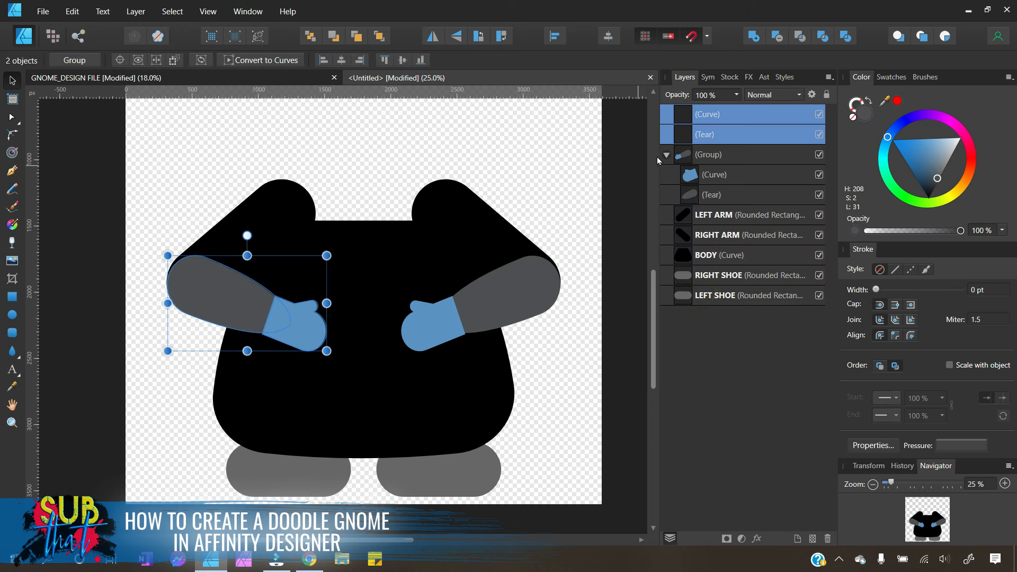
double_click(712, 118)
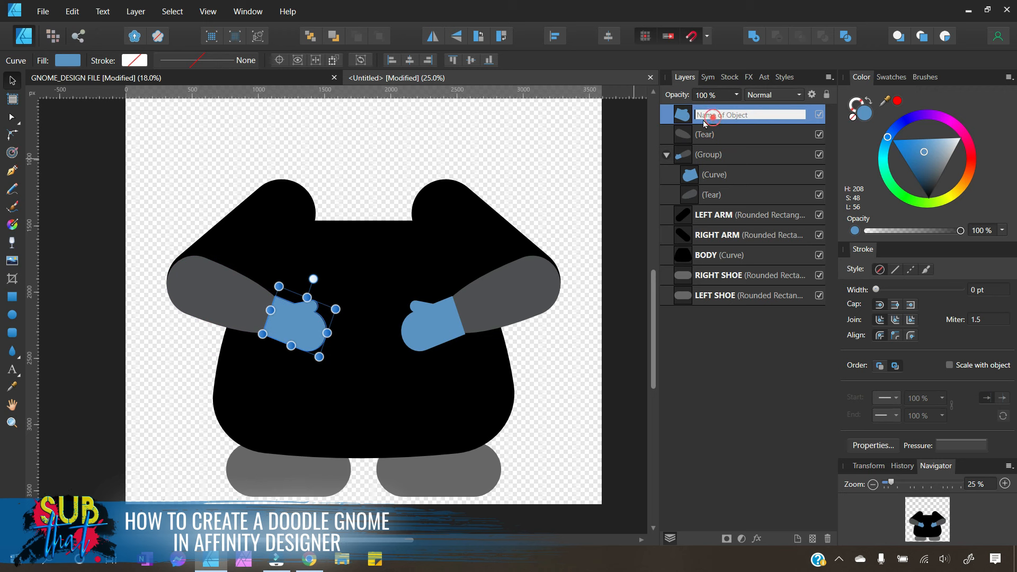
text(LEFT MITTEN)
key(Return)
double_click(711, 137)
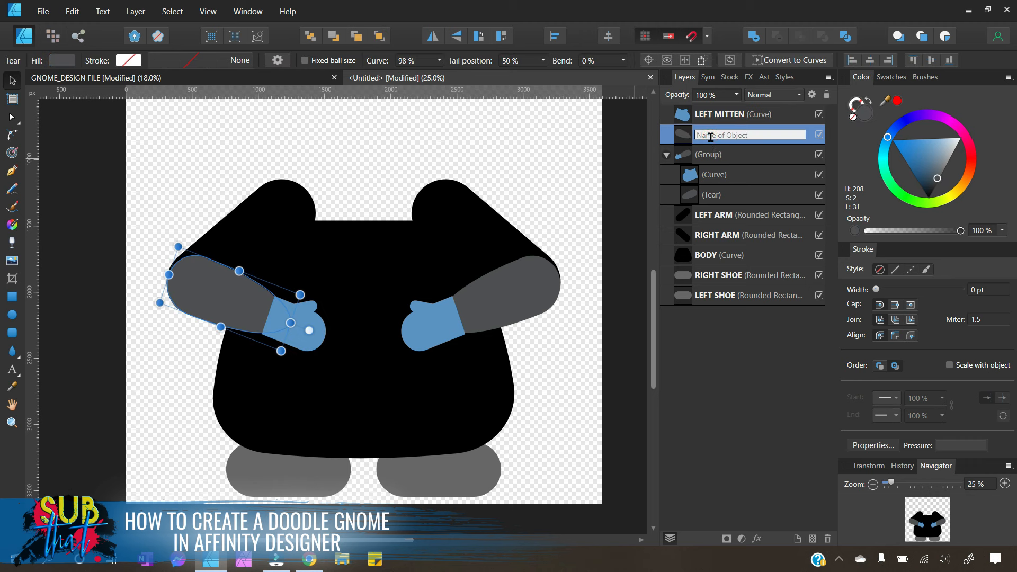
text(LEFT FOREARM)
key(Return)
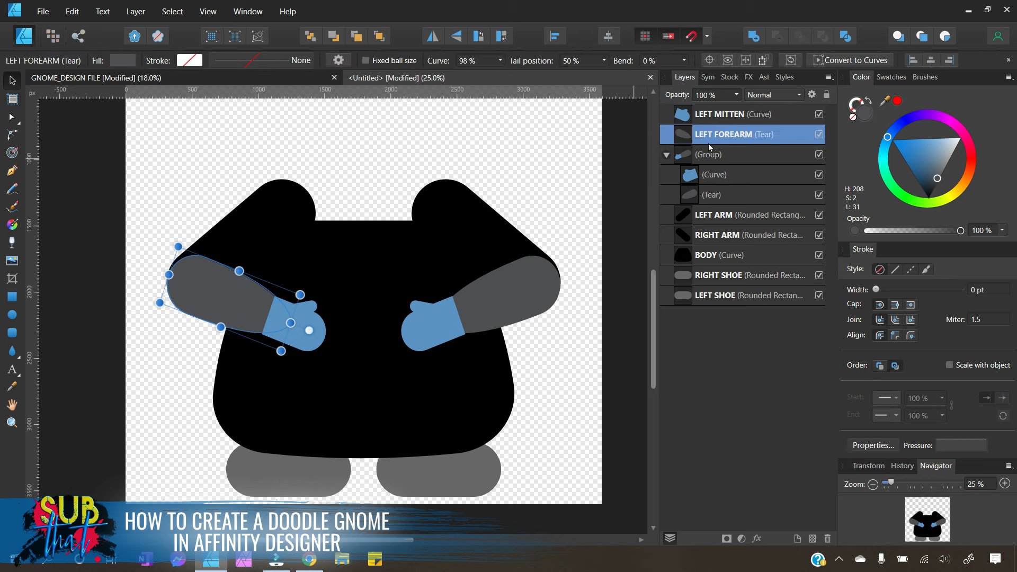
Step: Ungroup the original forearm and mitten group and rename its tear shape RIGHT FOREARM
click(714, 156)
right_click(713, 156)
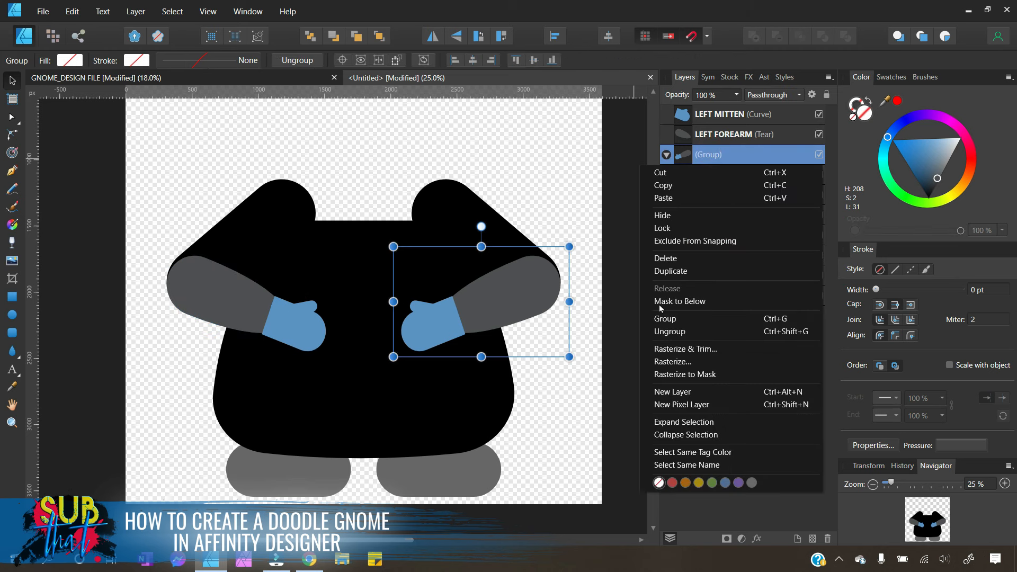
click(665, 329)
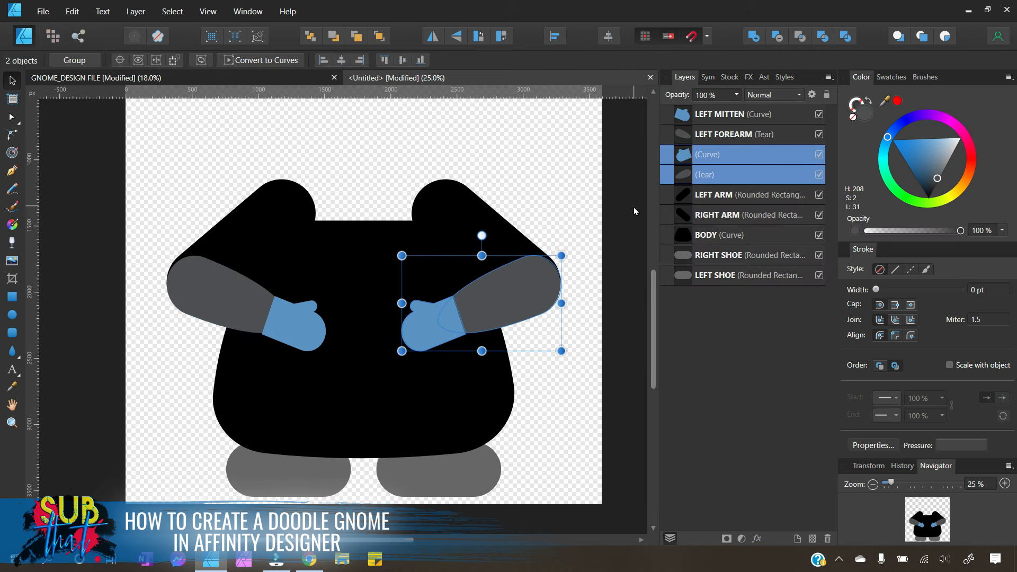
click(635, 208)
click(704, 175)
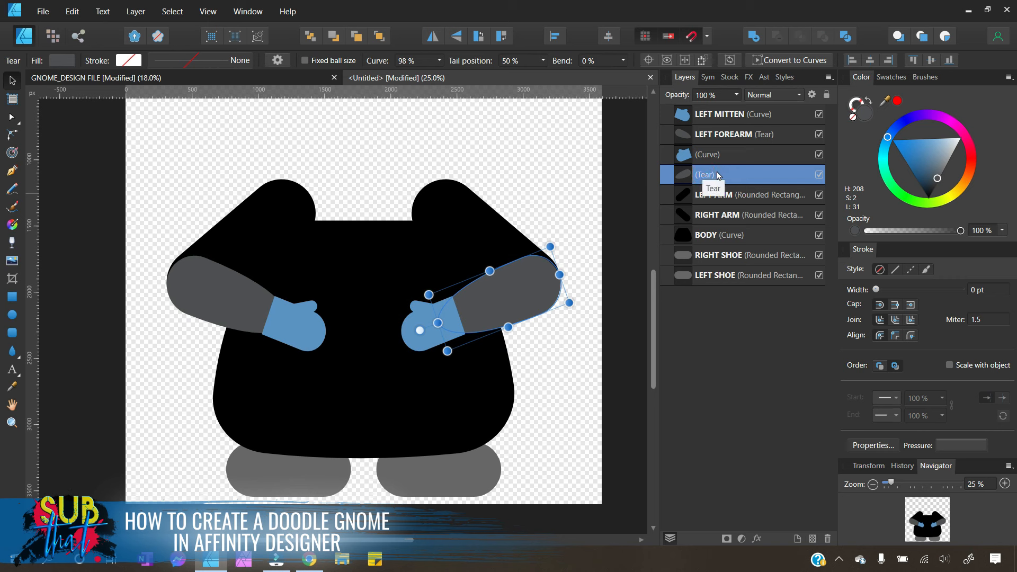
double_click(718, 174)
text(RIGHT MIT)
key(BackSpace)
key(BackSpace)
key(BackSpace)
text(FOREARM)
key(Return)
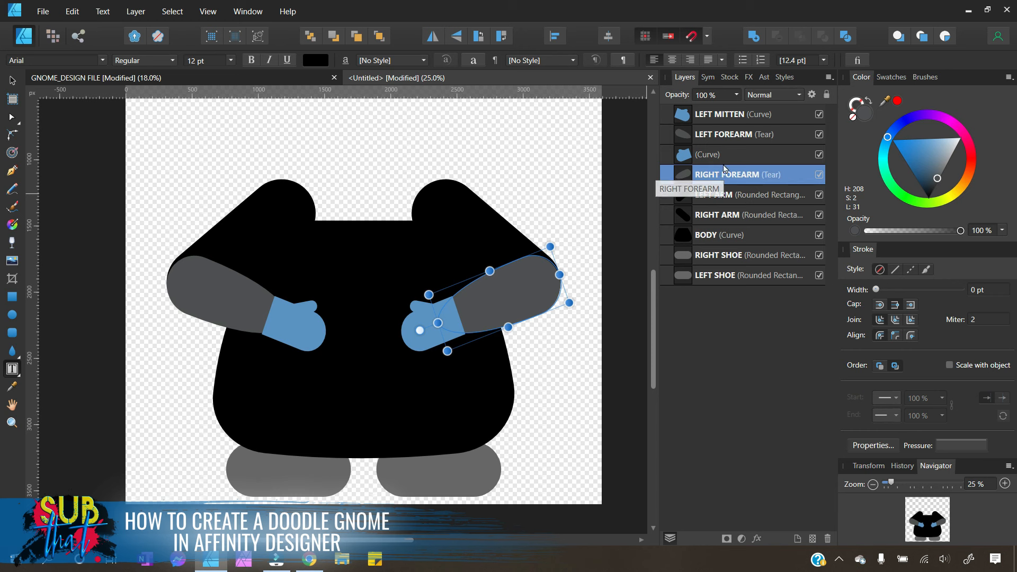
Step: Rename the remaining unnamed mitten curve RIGHT MITTEN and clear the selection with the Move tool
double_click(710, 154)
text(RIGHT MITTEN)
key(Return)
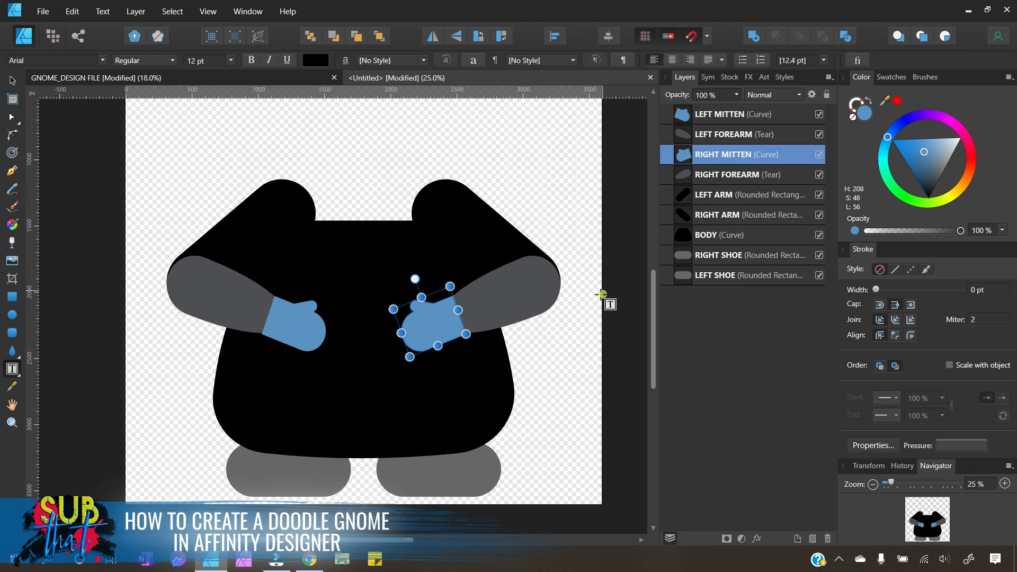
key(v)
click(59, 175)
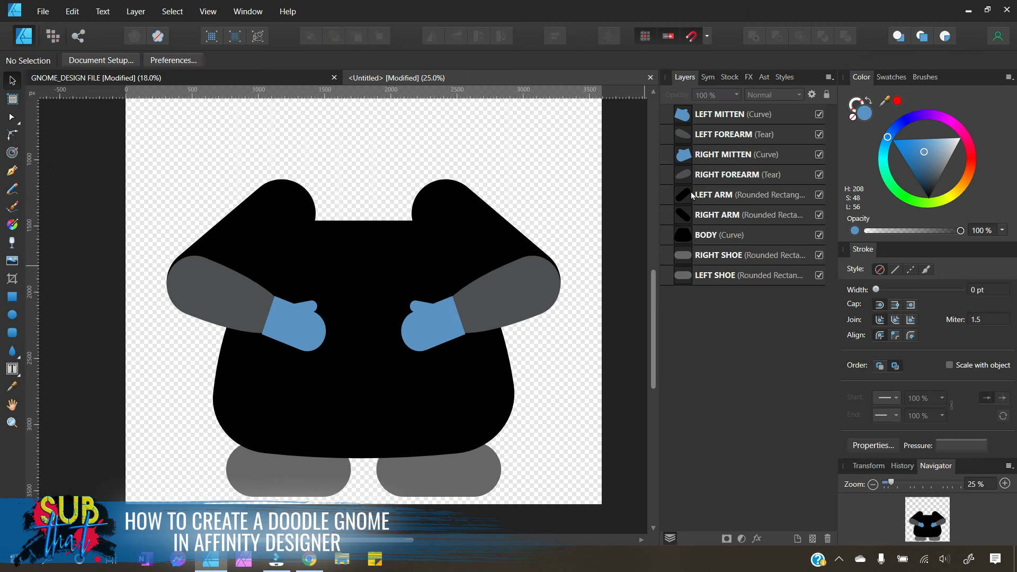
Step: Merge LEFT ARM, RIGHT ARM and BODY into a single shape with the Add operation and clear the selection
scroll(547, 411, up, 3)
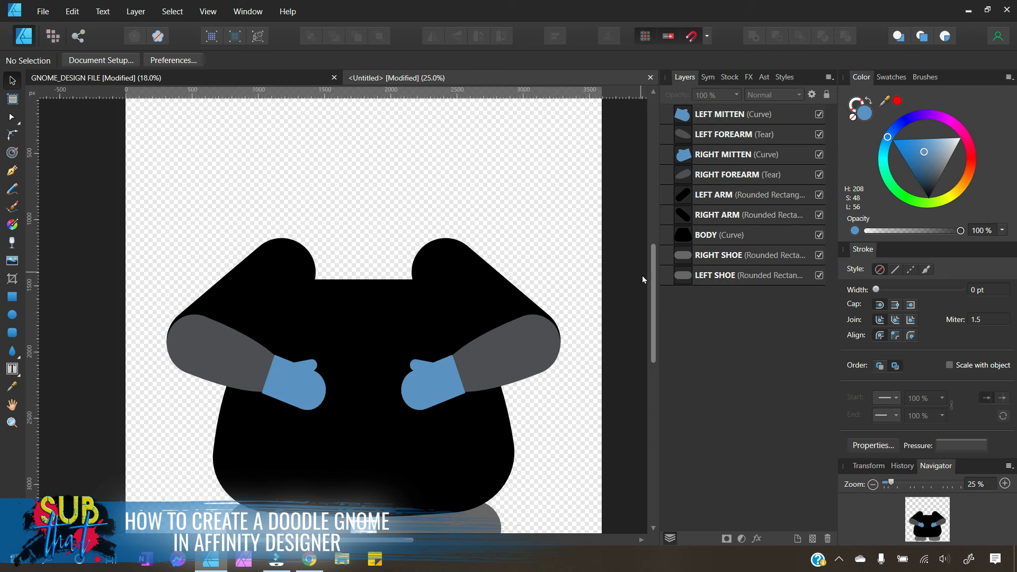
click(727, 196)
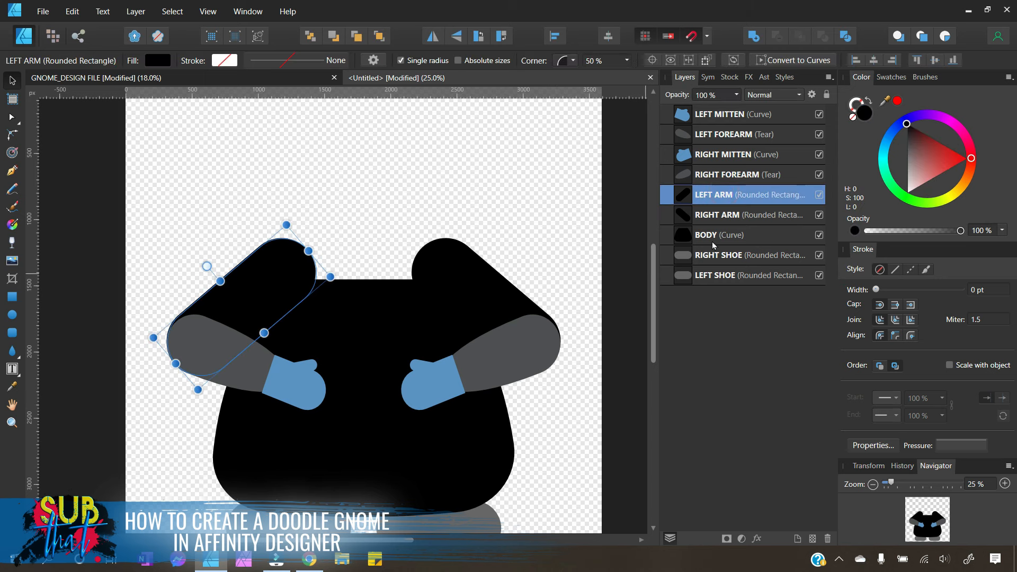
shift+click(710, 237)
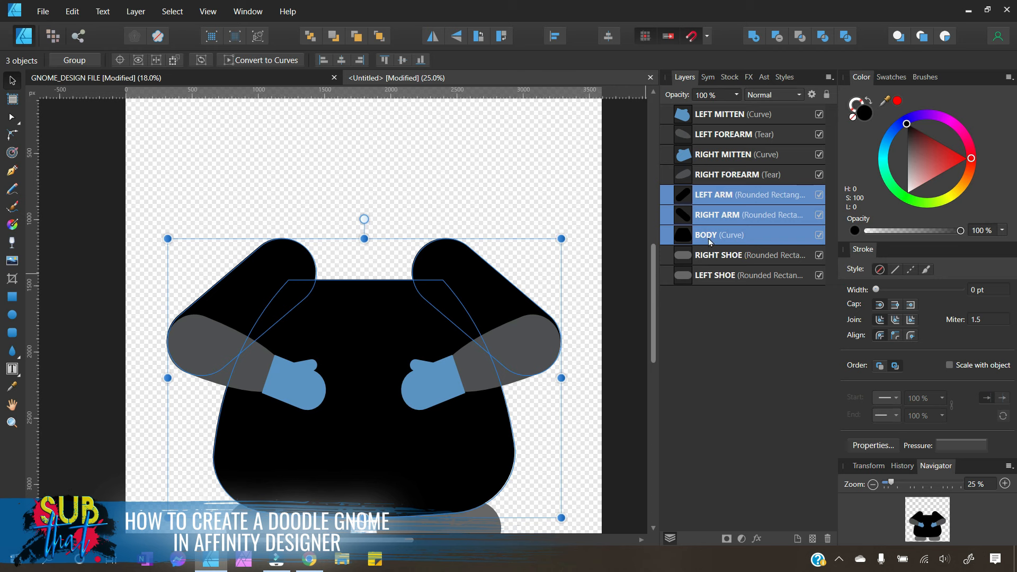
click(756, 36)
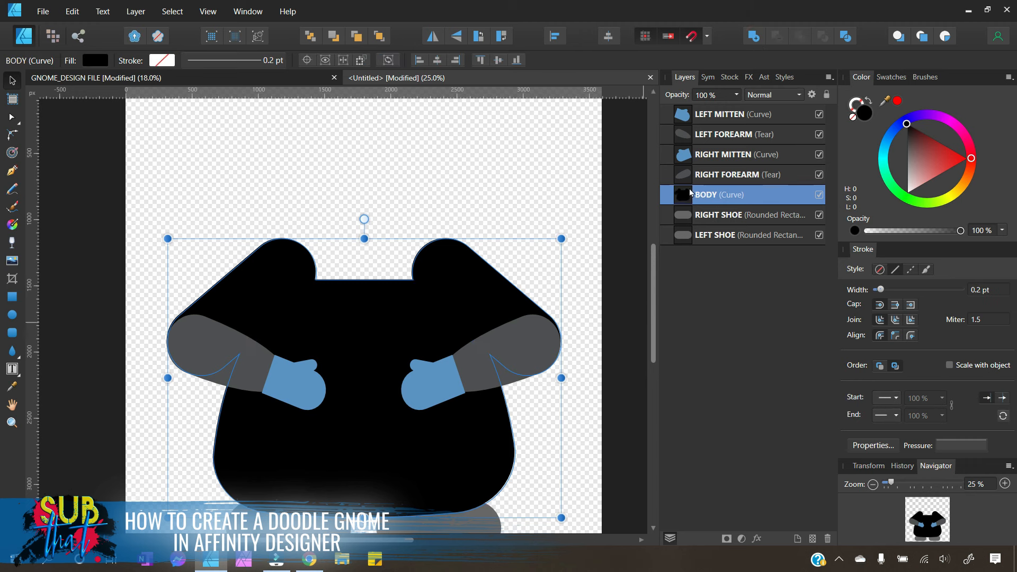
click(630, 249)
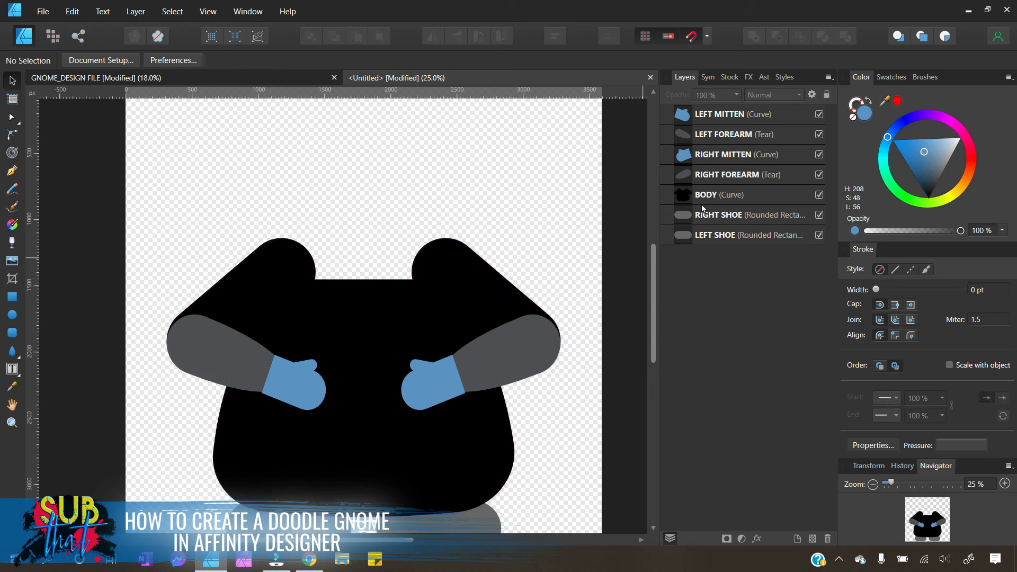
click(873, 484)
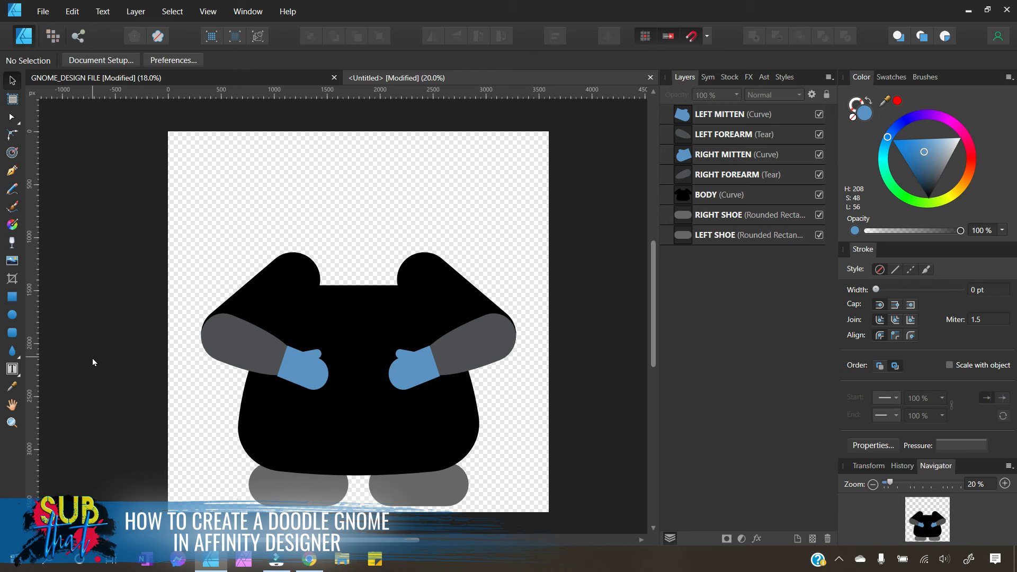
Step: Draw a light grey tear (S 0, L 75) above the body between the arms and flip it vertically
click(12, 351)
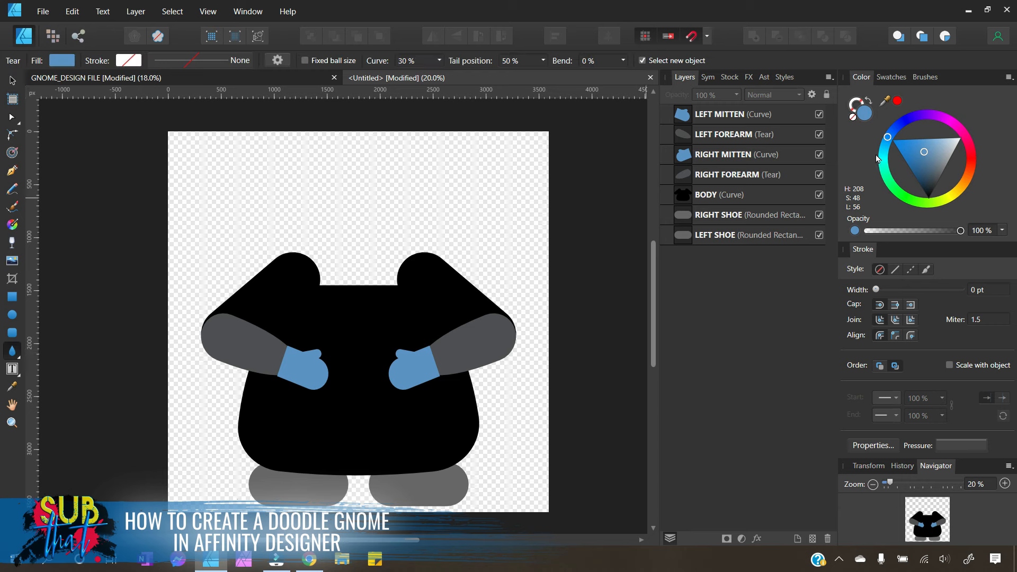
click(956, 143)
drag(960, 164, 966, 164)
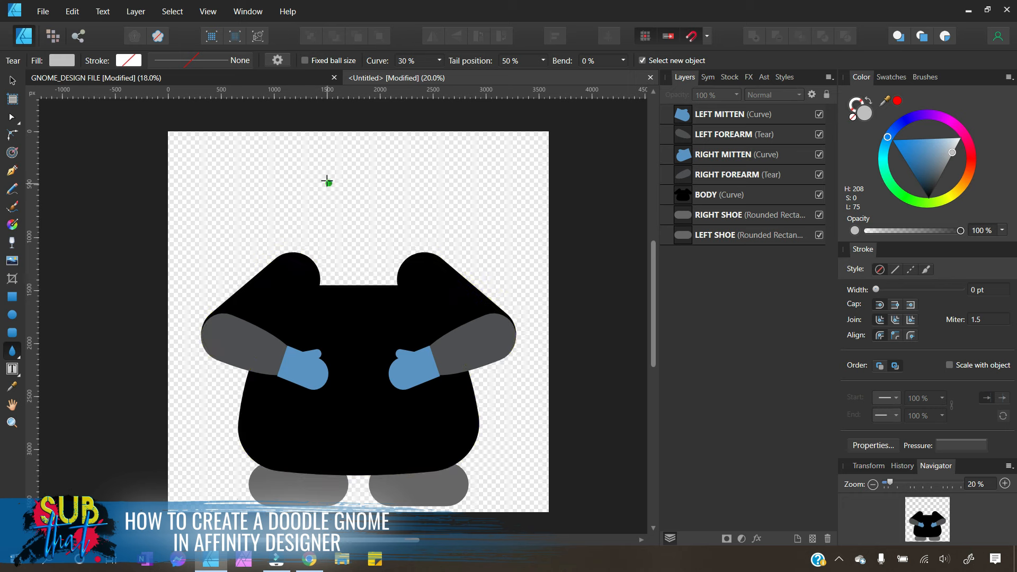
drag(329, 180, 394, 322)
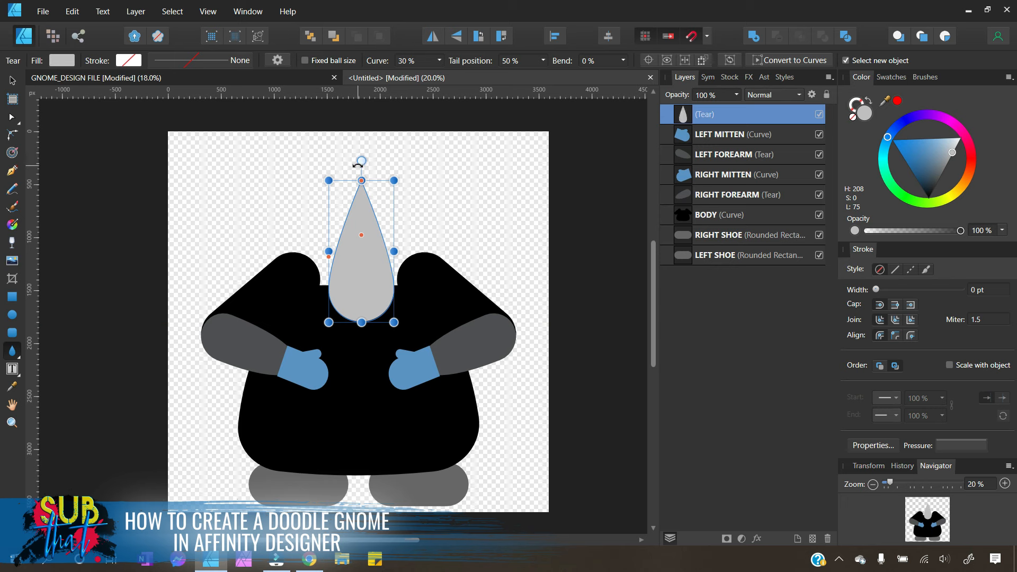
click(457, 36)
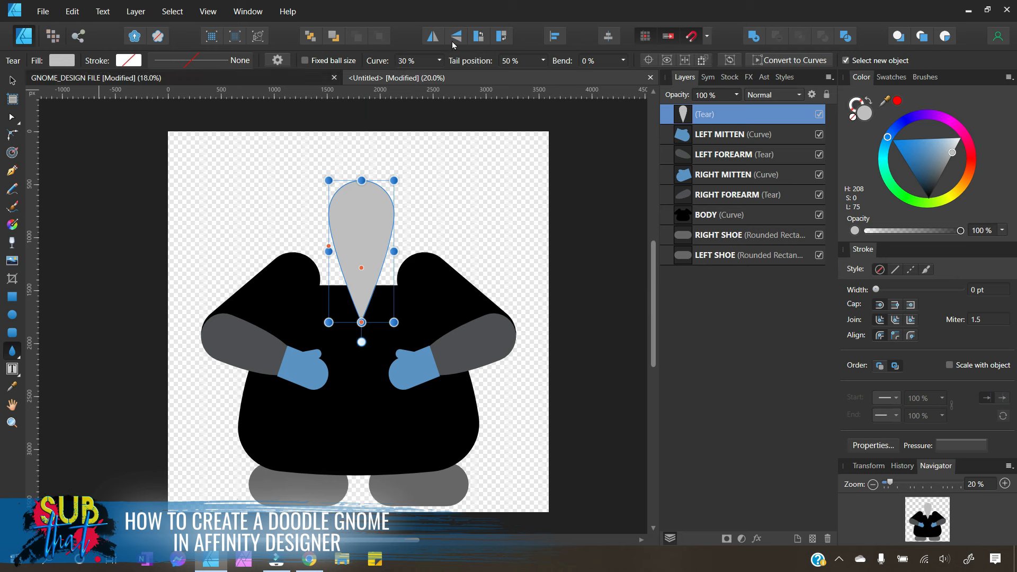
Step: Enlarge the flipped tear into a beard covering the mittens and centre it on the body, its tip above the body's lower edge
click(12, 80)
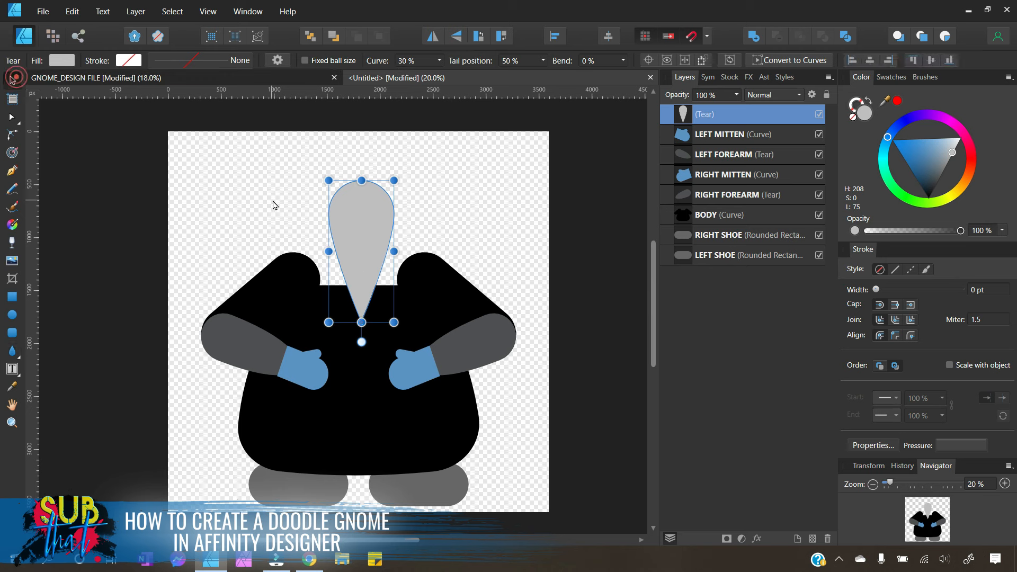
drag(372, 234, 419, 305)
drag(373, 375, 372, 451)
drag(326, 342, 300, 342)
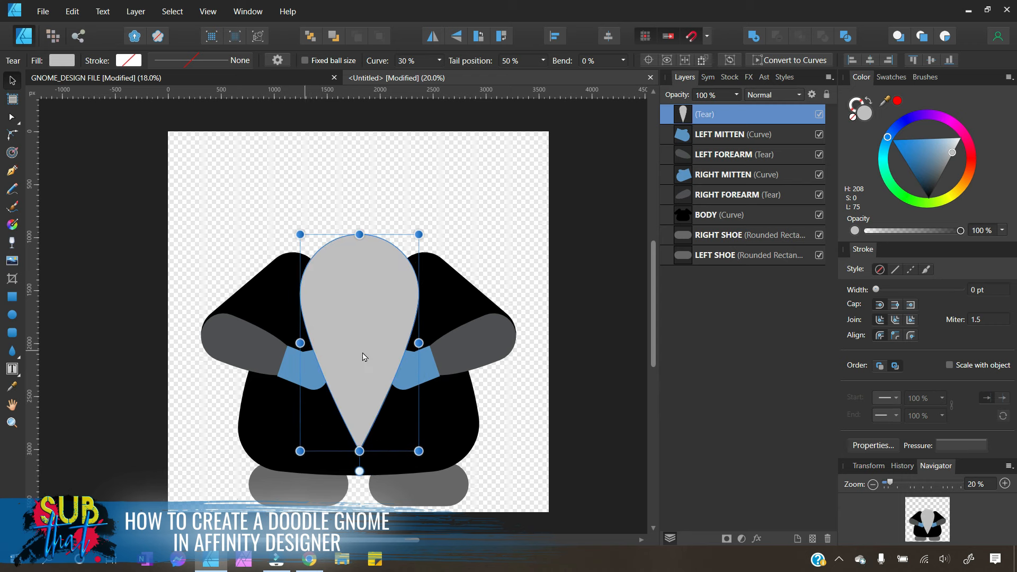
drag(419, 343, 389, 339)
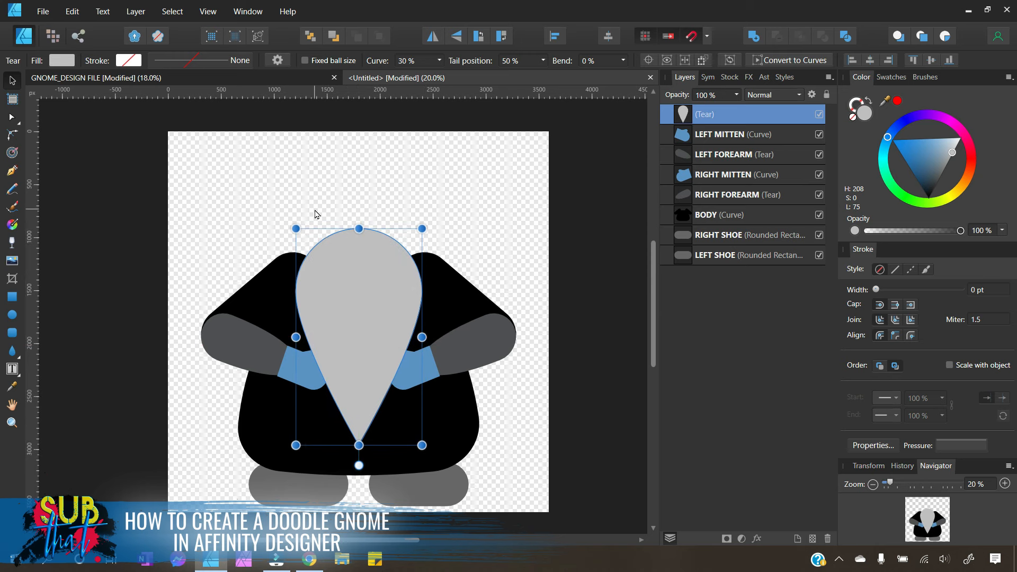
Step: Bend the beard tear by -100% with the Tear tool and clear the selection
scroll(420, 312, down, 3)
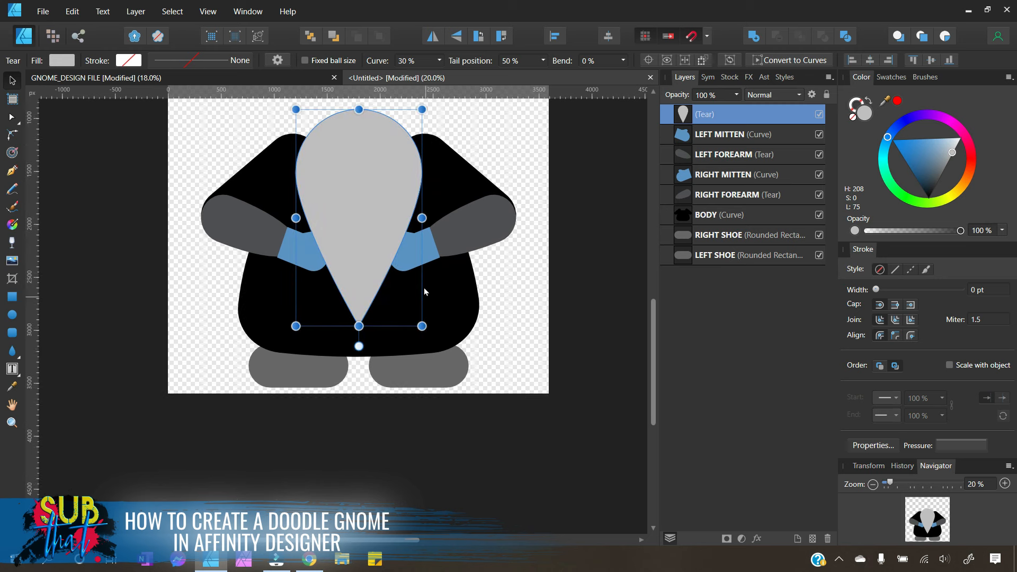
click(13, 351)
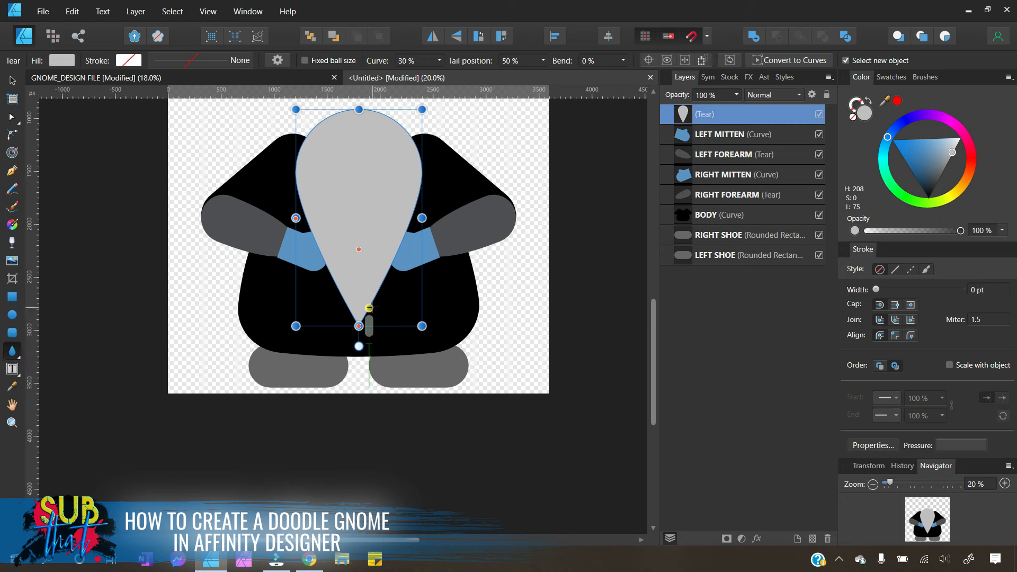
drag(359, 249, 295, 243)
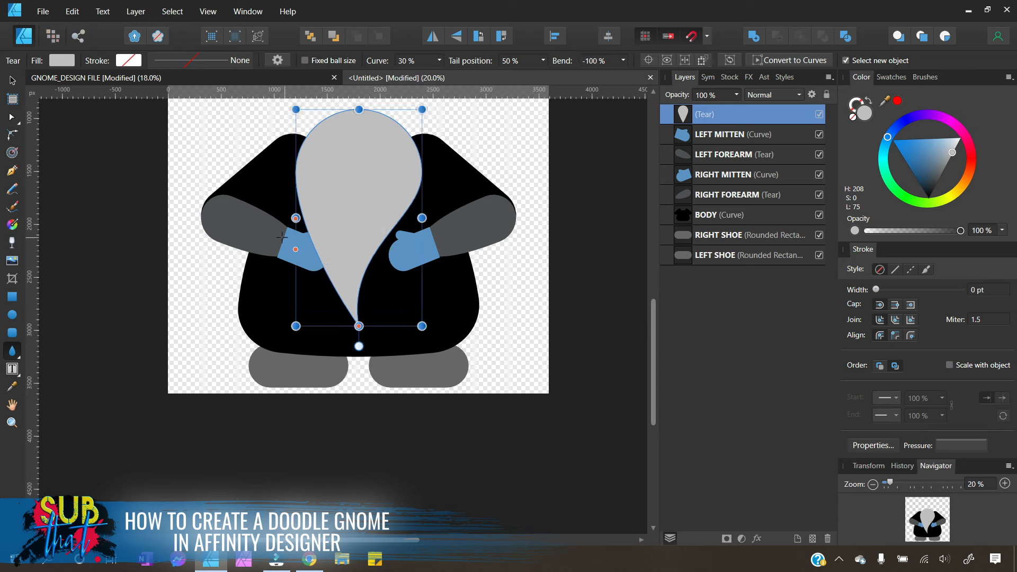
click(12, 80)
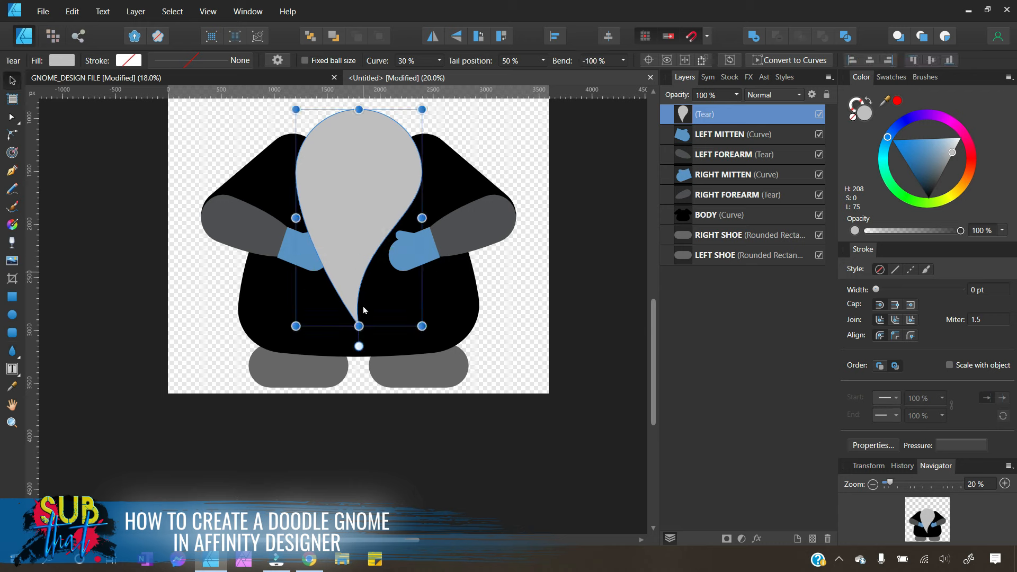
click(367, 432)
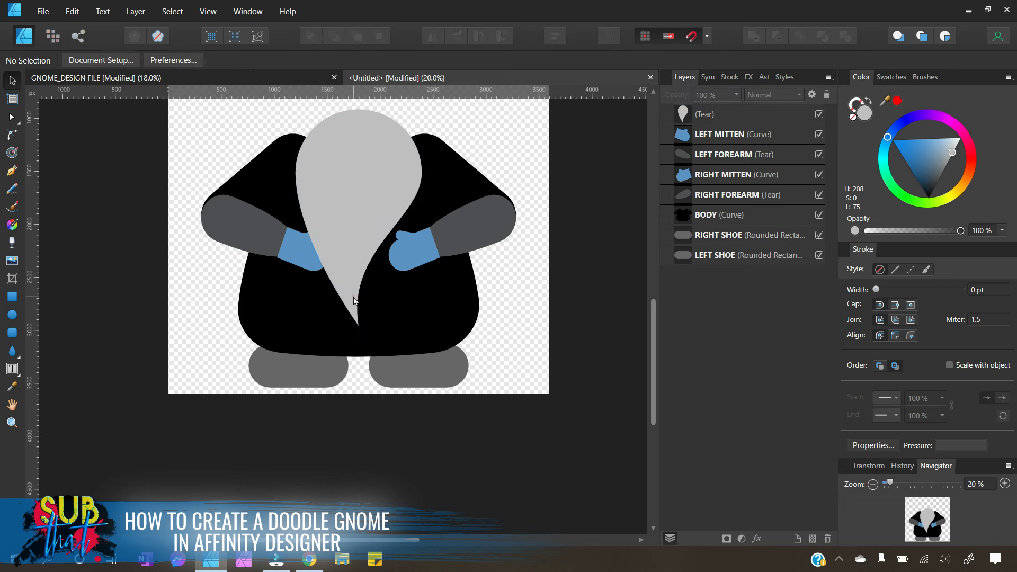
Step: Try converting the beard tear to curves and rounding its tip with the Corner tool at a 37.2 px radius
click(353, 298)
click(362, 457)
click(353, 257)
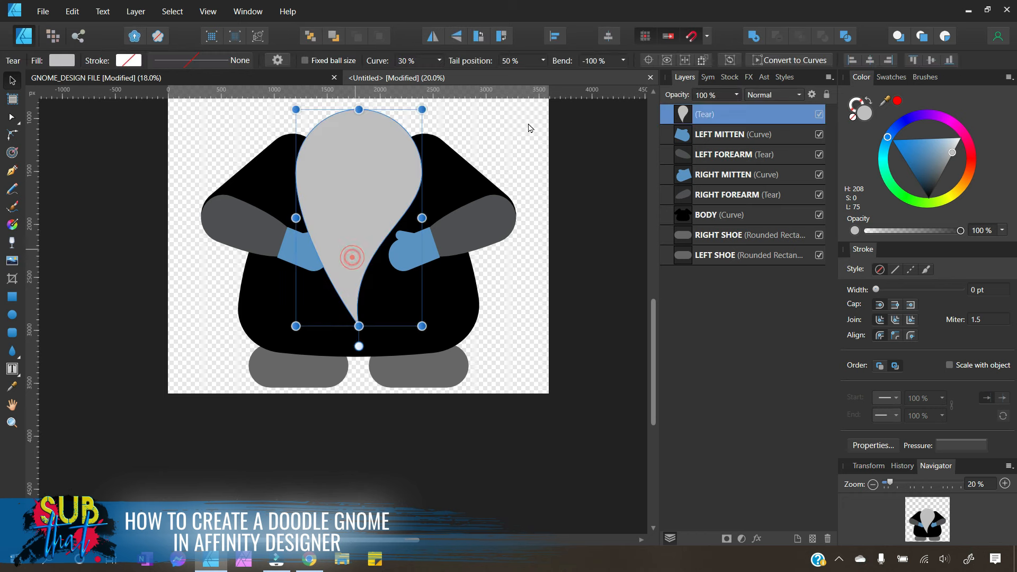
click(791, 65)
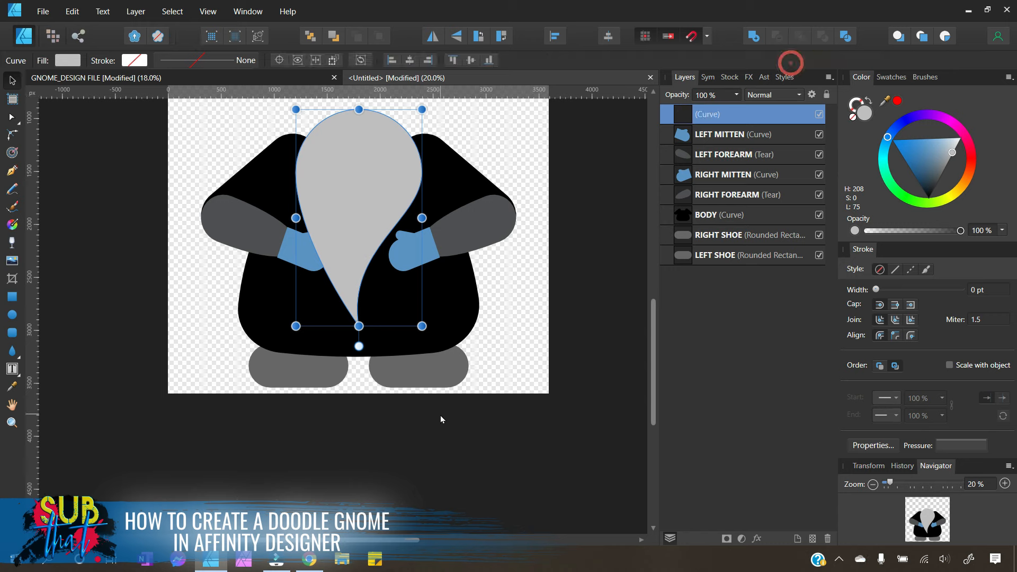
click(12, 137)
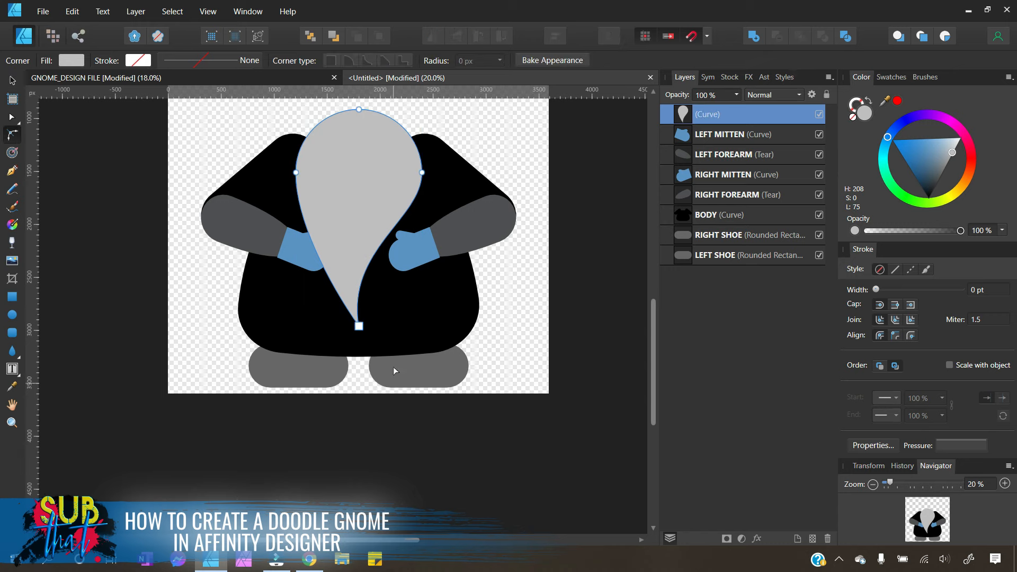
click(359, 326)
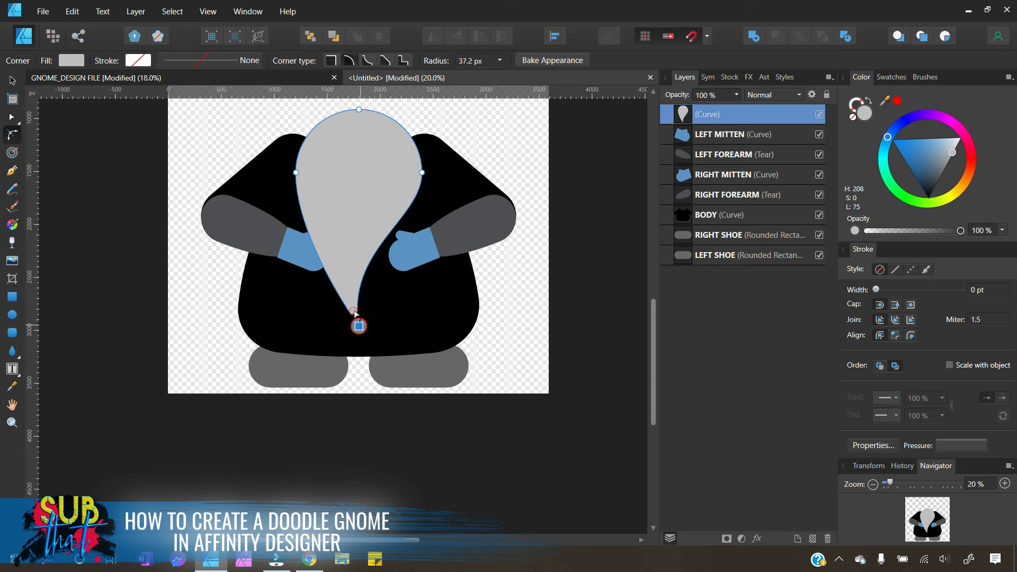
click(12, 83)
click(75, 173)
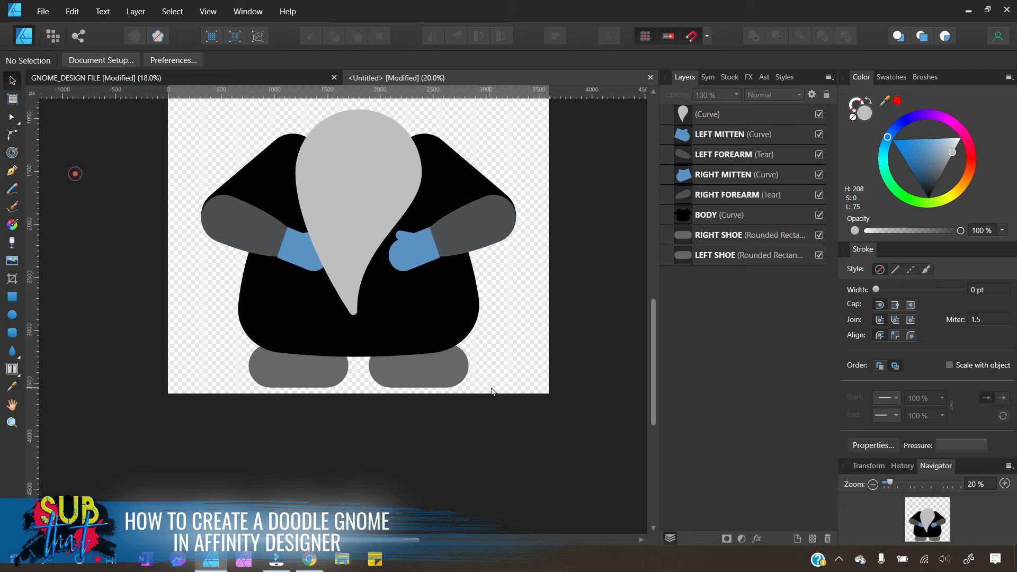
Step: Undo the beard's rounded tip and its conversion to curves
click(355, 300)
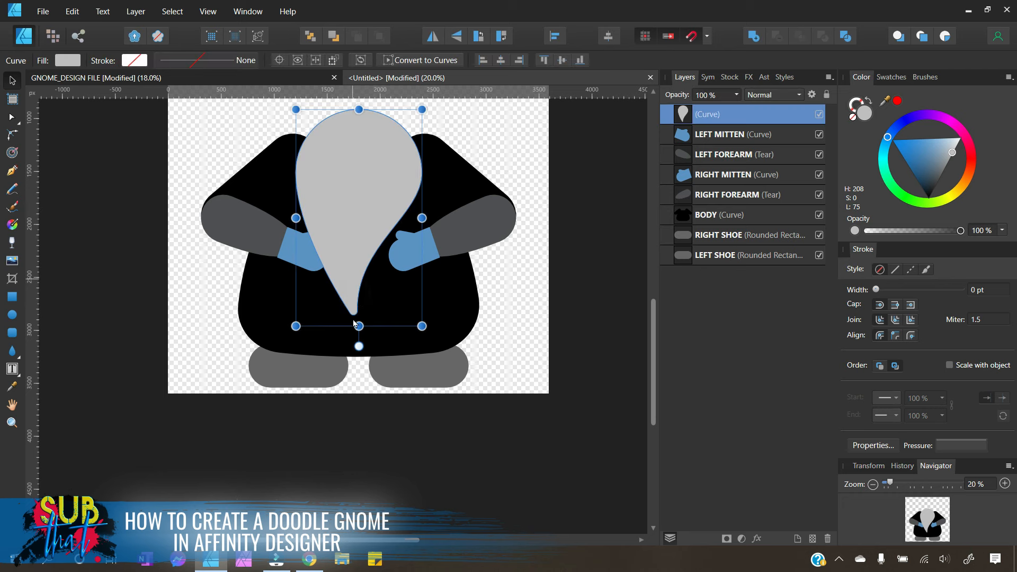
click(10, 135)
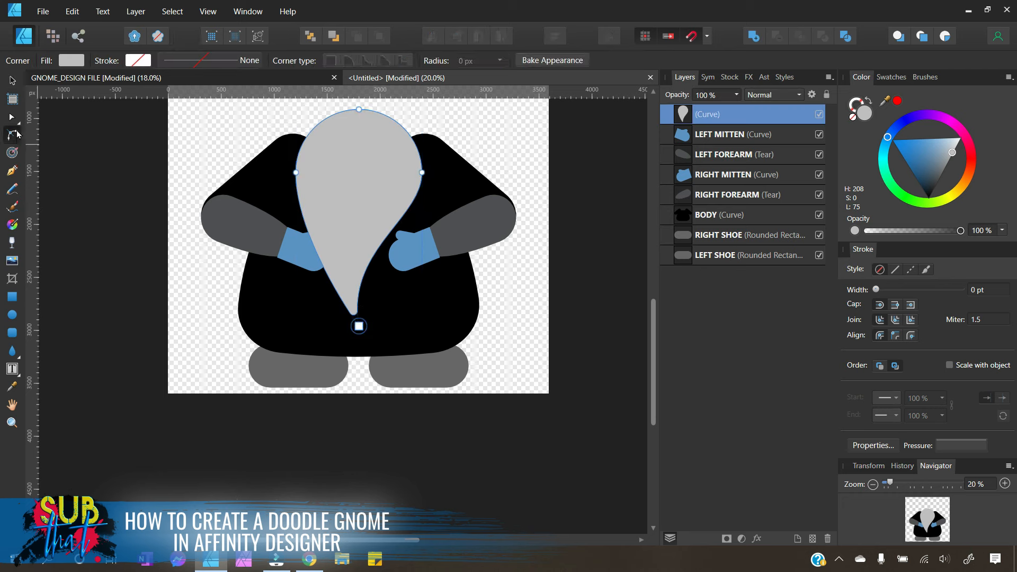
click(12, 80)
click(128, 254)
key(ctrl+z)
key(ctrl+z)
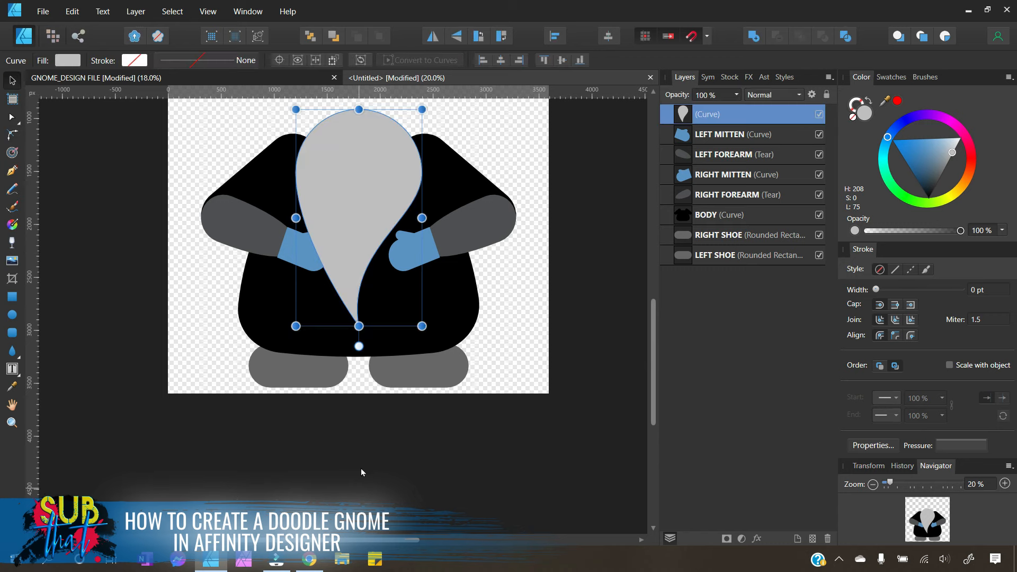
click(340, 449)
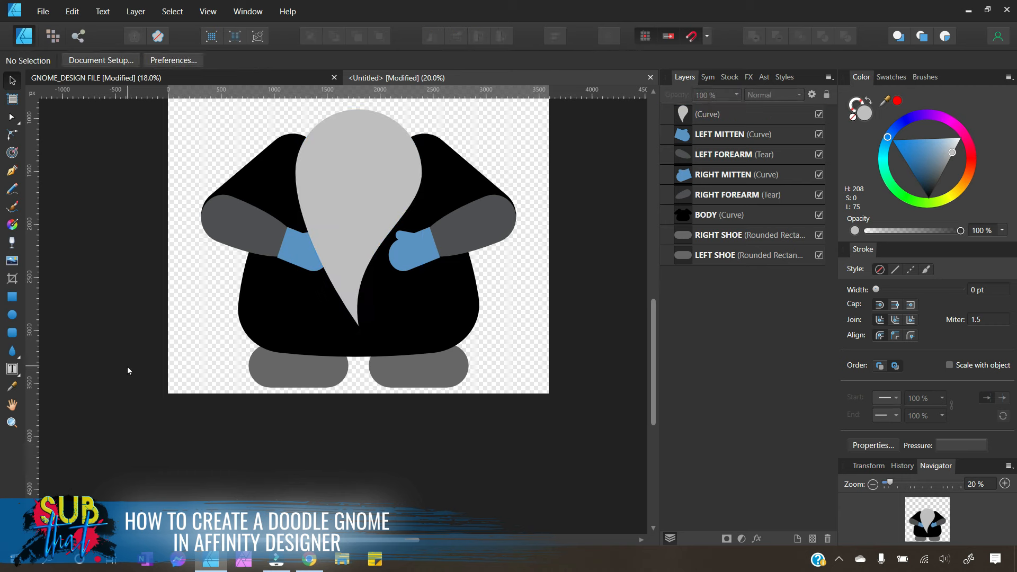
click(72, 11)
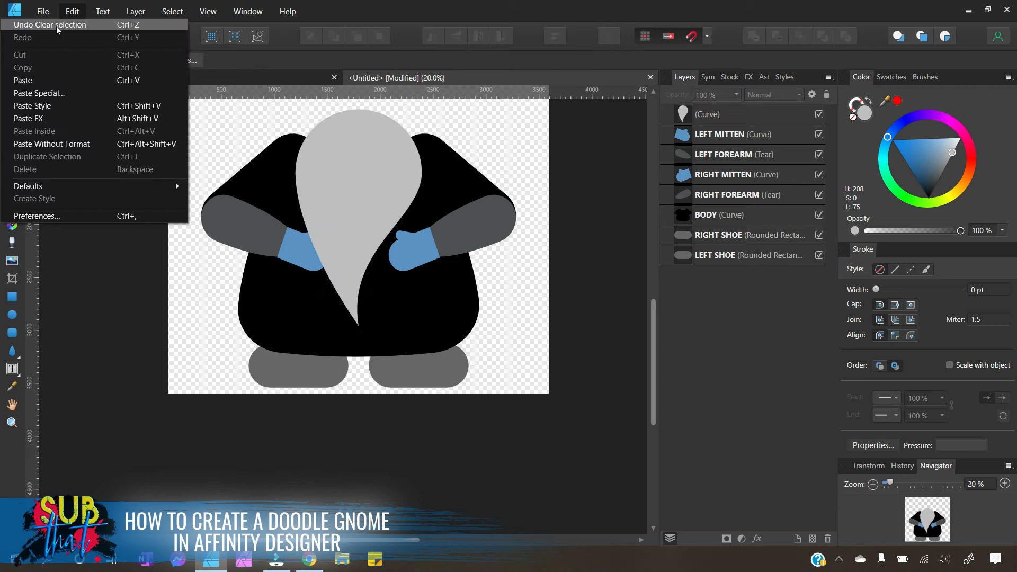
click(70, 25)
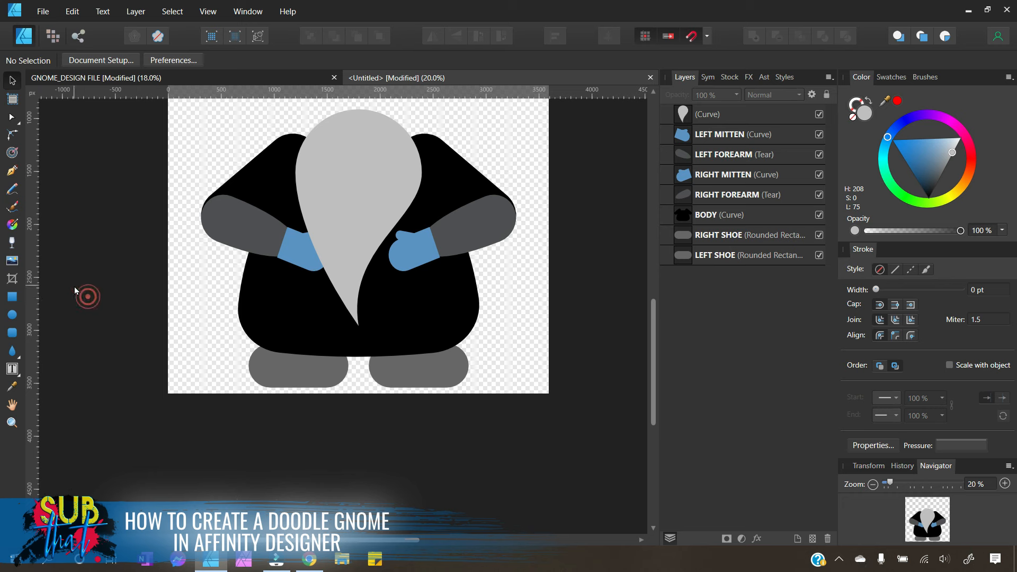
Step: Duplicate the bent beard tear and move the copy slightly down and to the right of the original
click(734, 111)
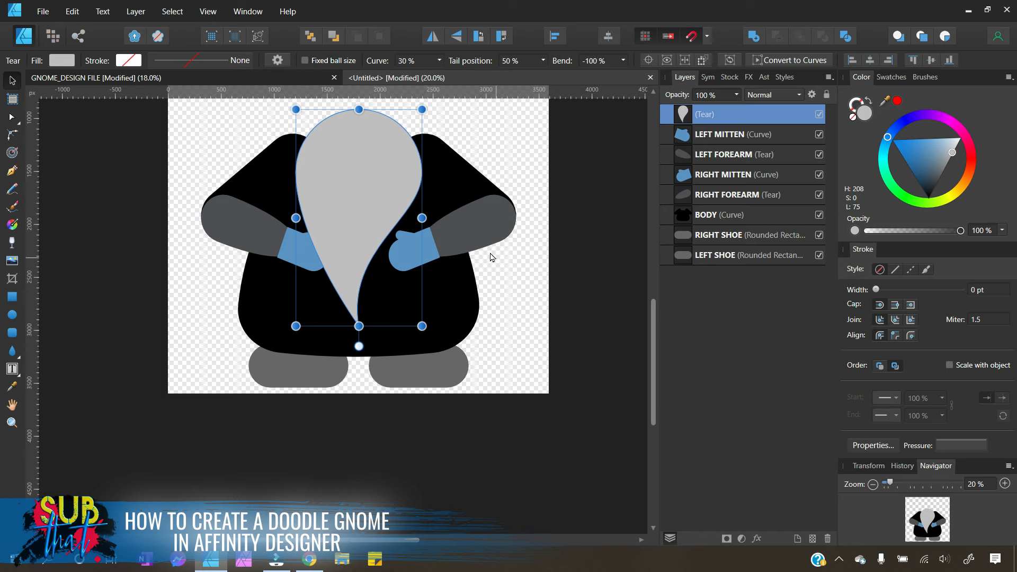
right_click(706, 120)
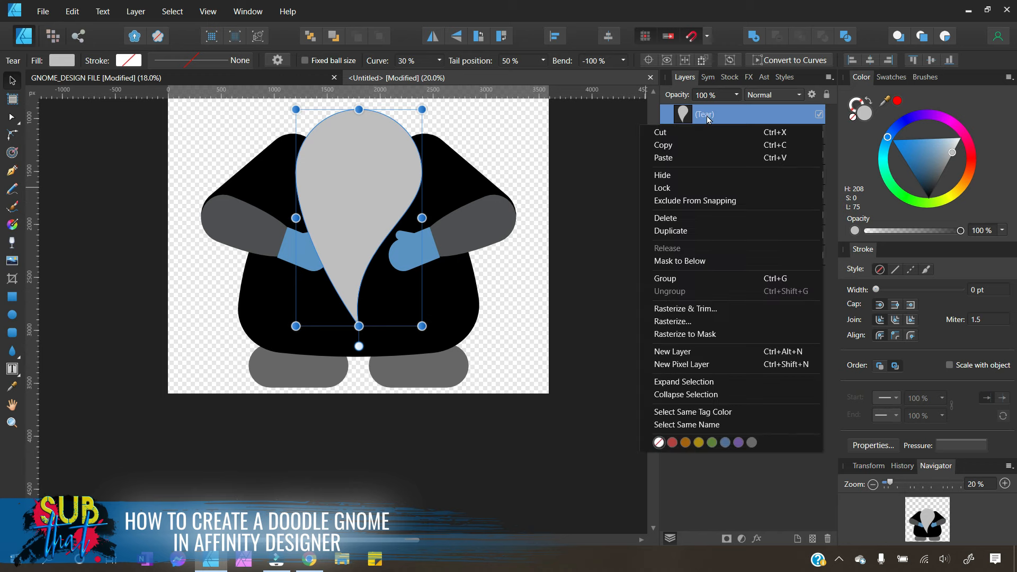
click(691, 237)
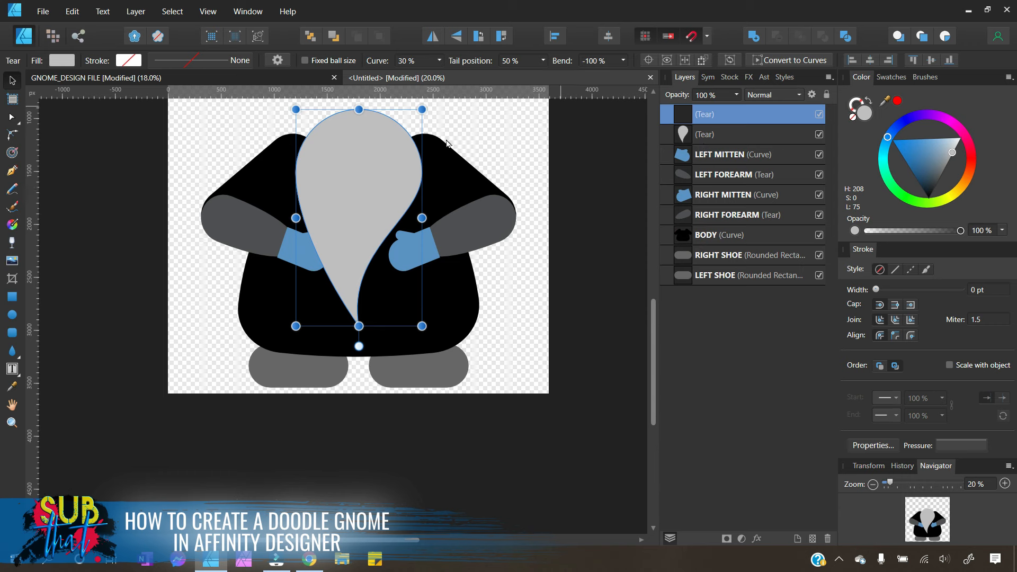
drag(386, 200, 432, 216)
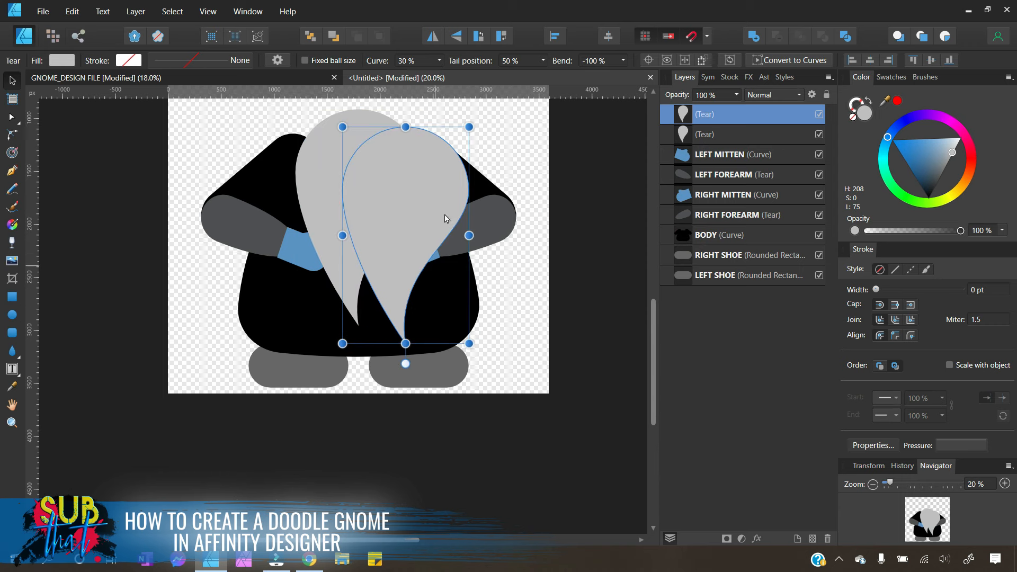
Step: Narrow, shorten and tilt the copied tear counterclockwise, placing it over the beard's right side so its tip forms a second strand
drag(469, 236, 446, 235)
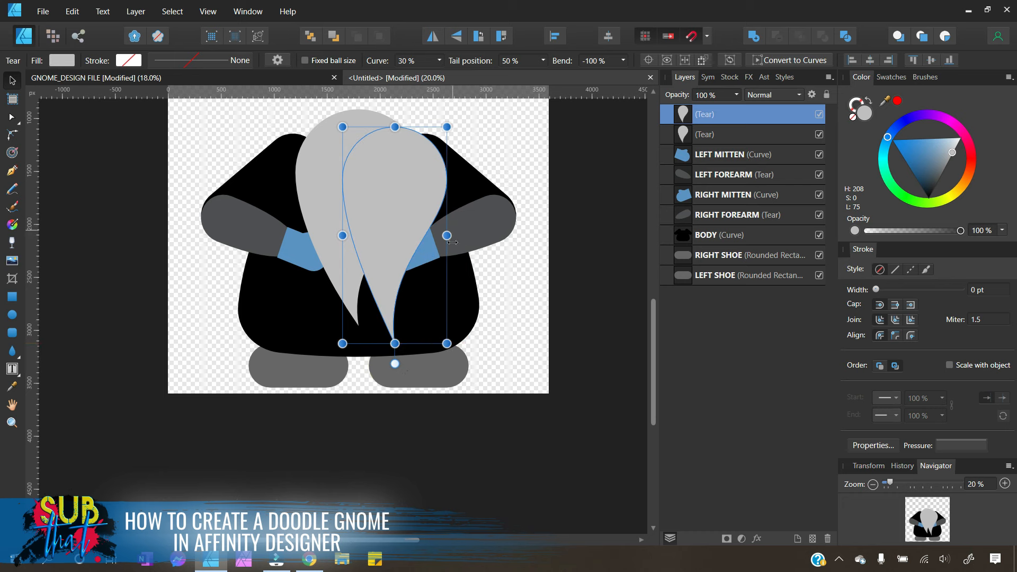
drag(395, 344, 417, 330)
mouse_move(385, 229)
mouse_down()
mouse_move(389, 221)
mouse_move(372, 224)
mouse_up()
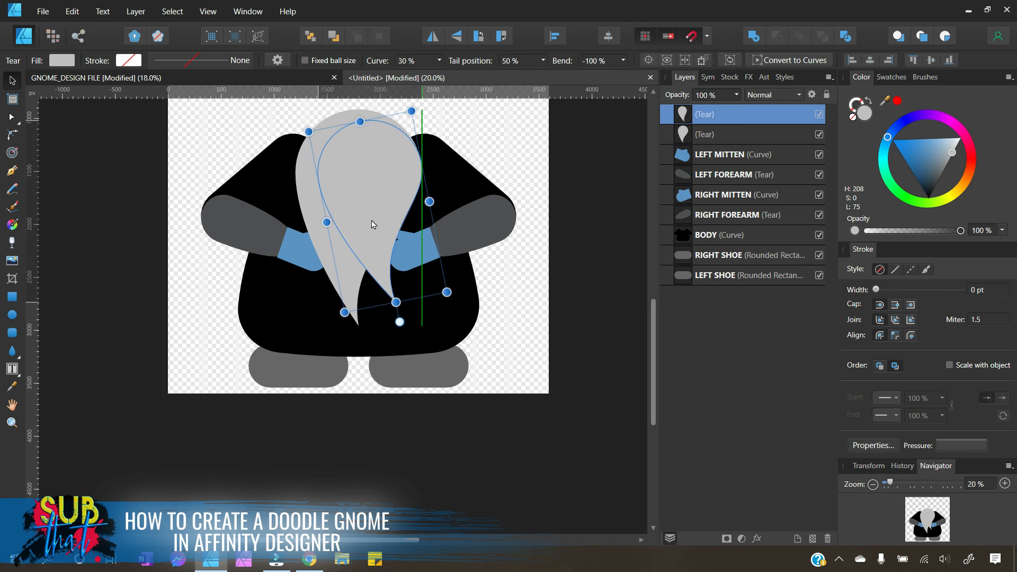
click(378, 420)
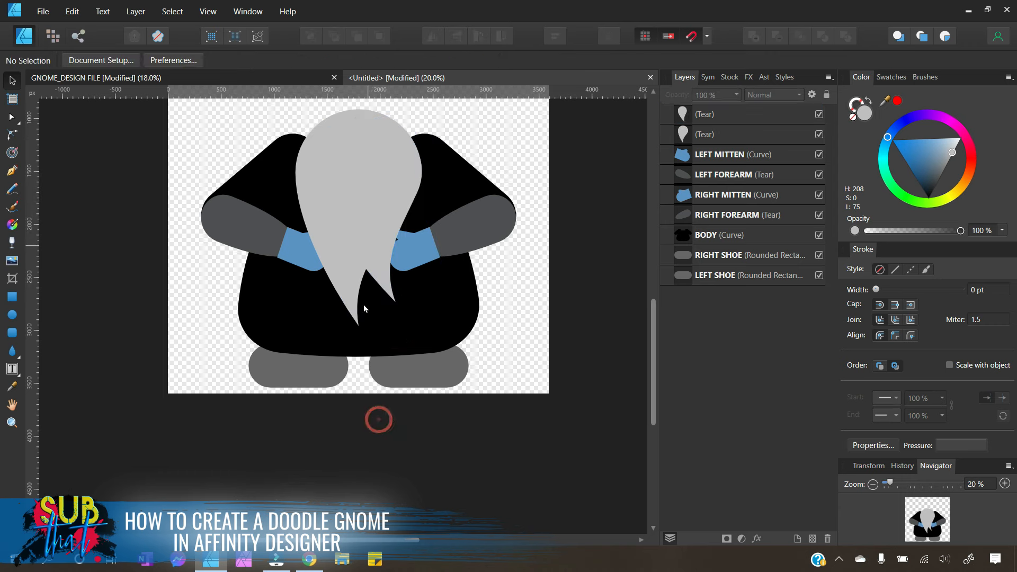
click(372, 201)
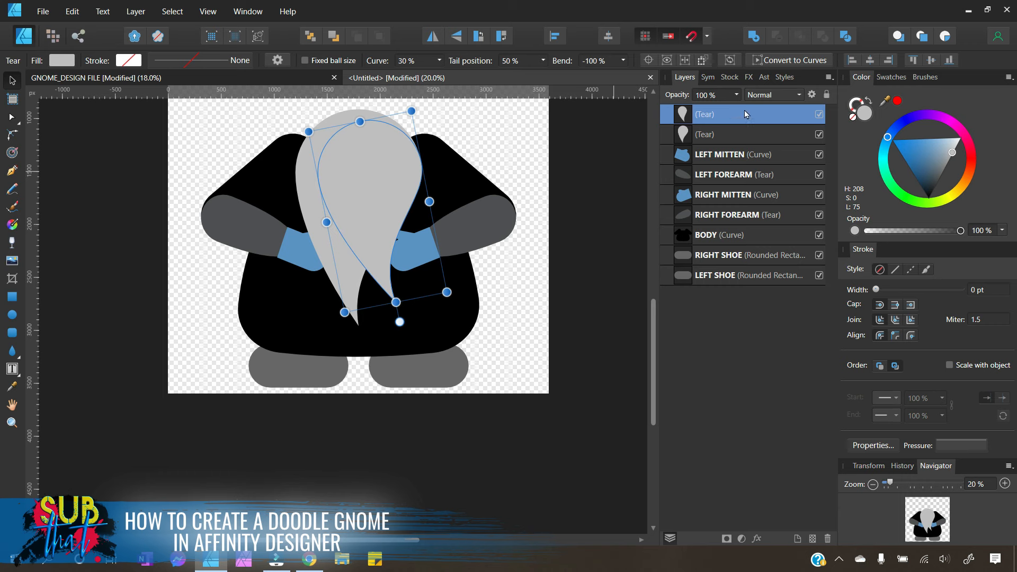
Step: Duplicate the top beard tear, flip it horizontally, and place it shortened and slightly widened on the beard's left side
right_click(734, 126)
click(698, 233)
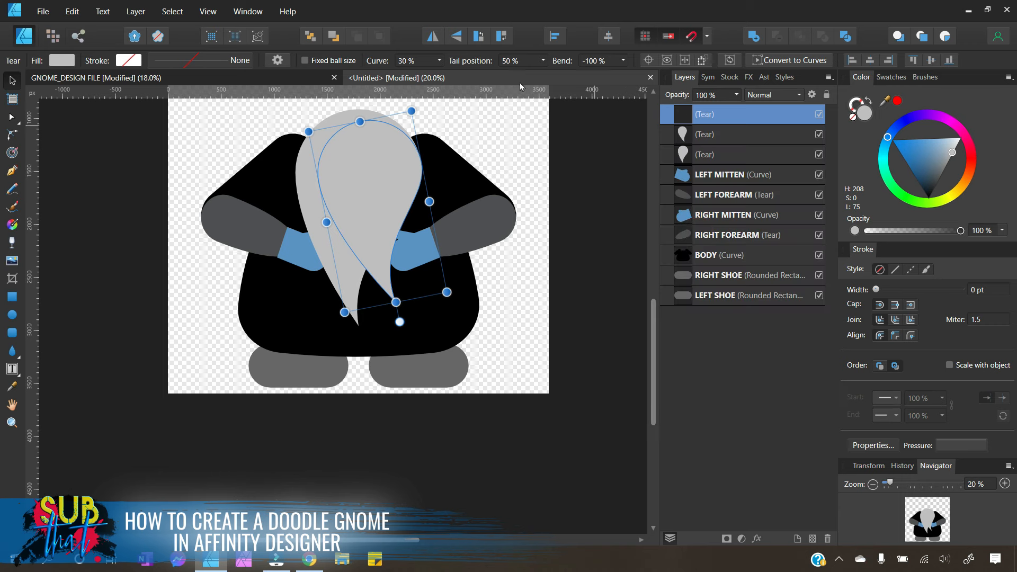
click(431, 36)
drag(378, 208, 336, 213)
drag(316, 302, 321, 277)
drag(286, 189, 280, 188)
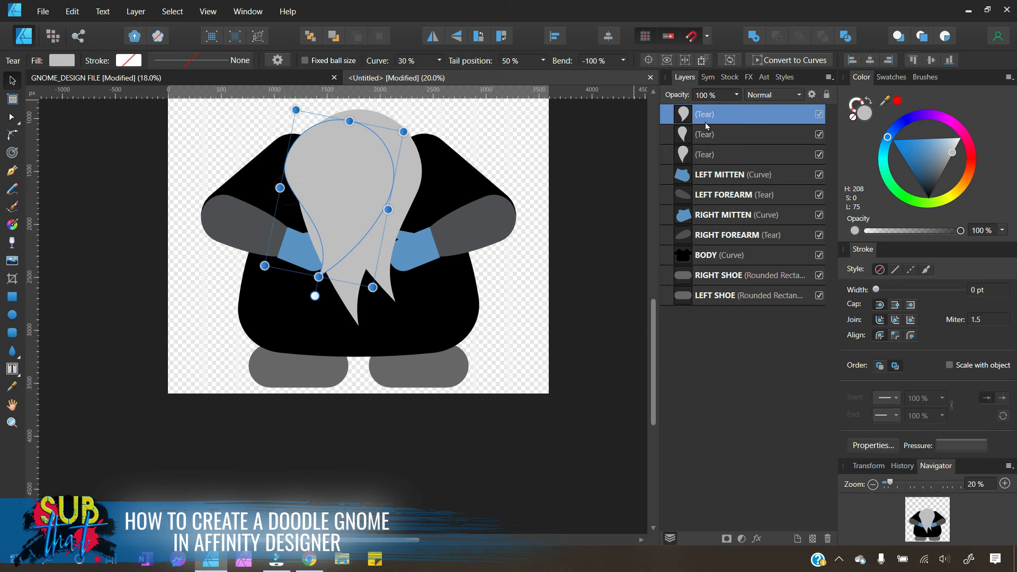
Step: Reshape the left beard tear to 28% curve, 59% tail position and -32% bend, and shift it slightly lower
click(16, 351)
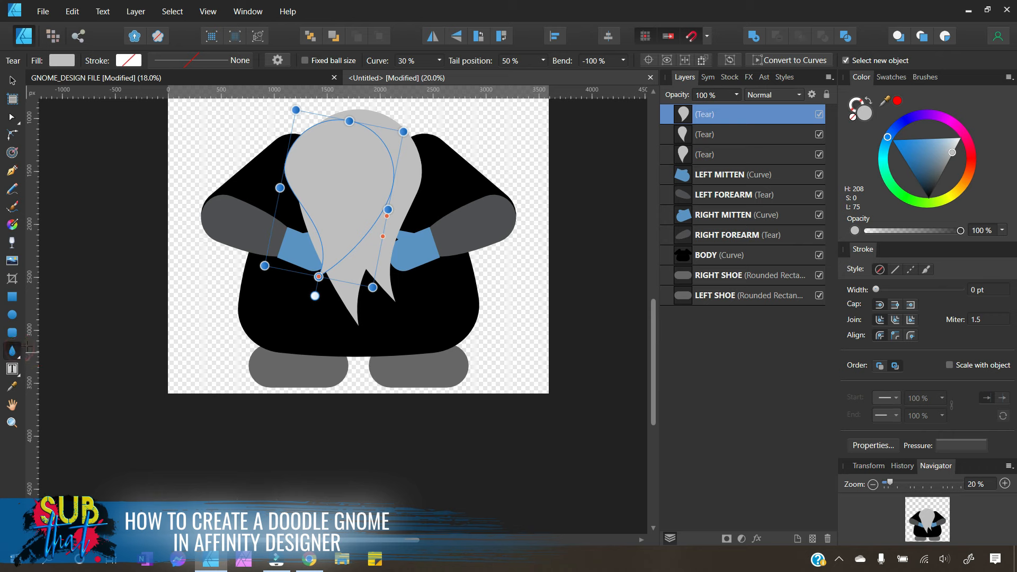
drag(370, 246, 341, 231)
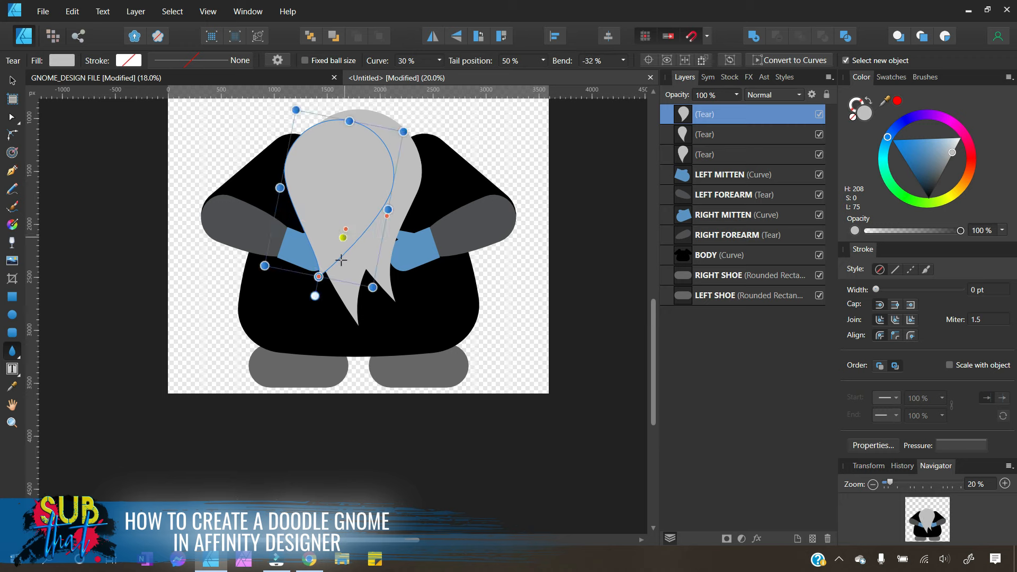
drag(318, 276, 309, 275)
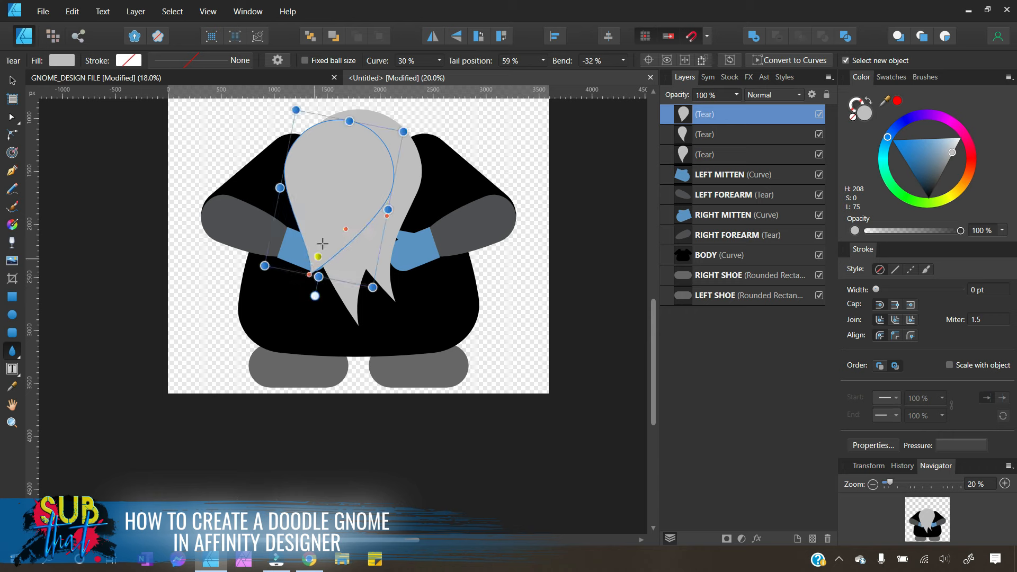
drag(389, 215, 352, 228)
click(13, 80)
click(344, 417)
click(352, 190)
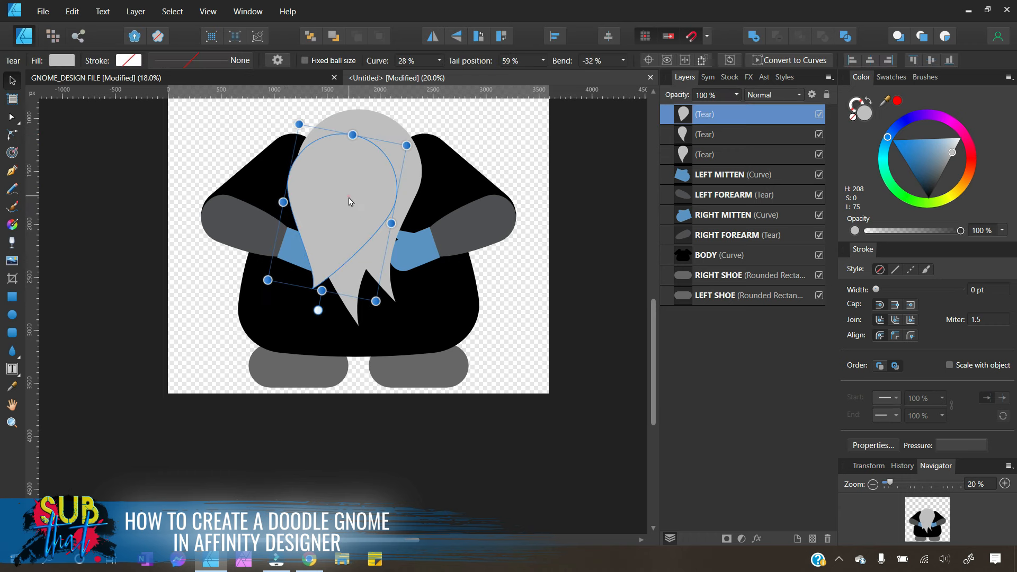
click(363, 467)
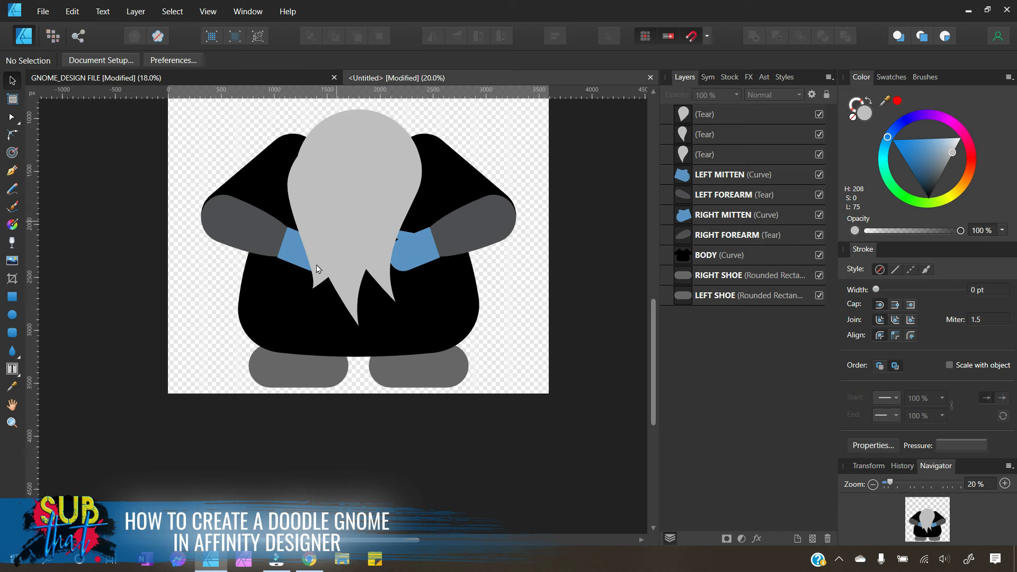
Step: Flip the right beard tear horizontally, rotate it nearly upright, and align it with the head's right edge
click(343, 208)
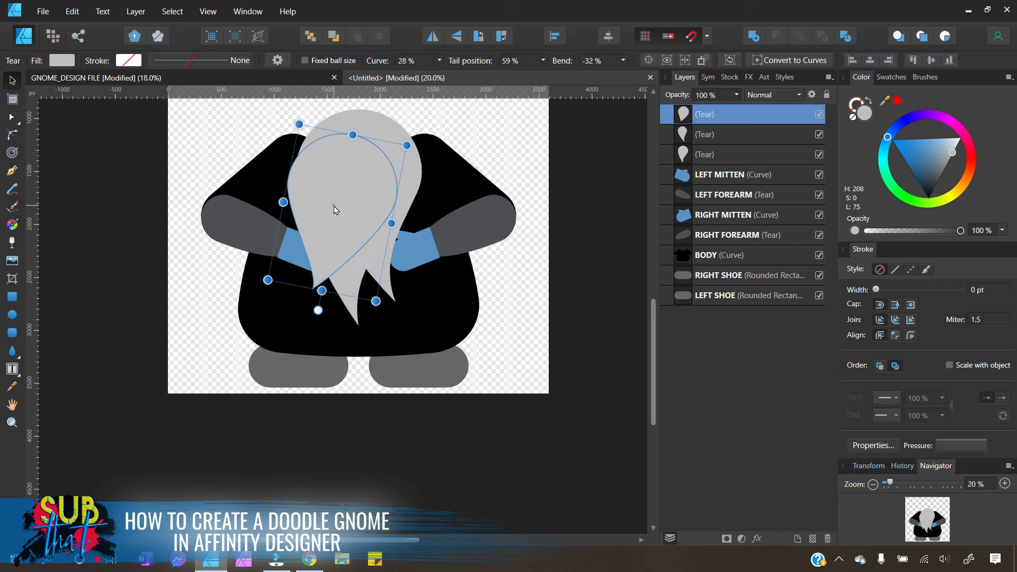
click(418, 187)
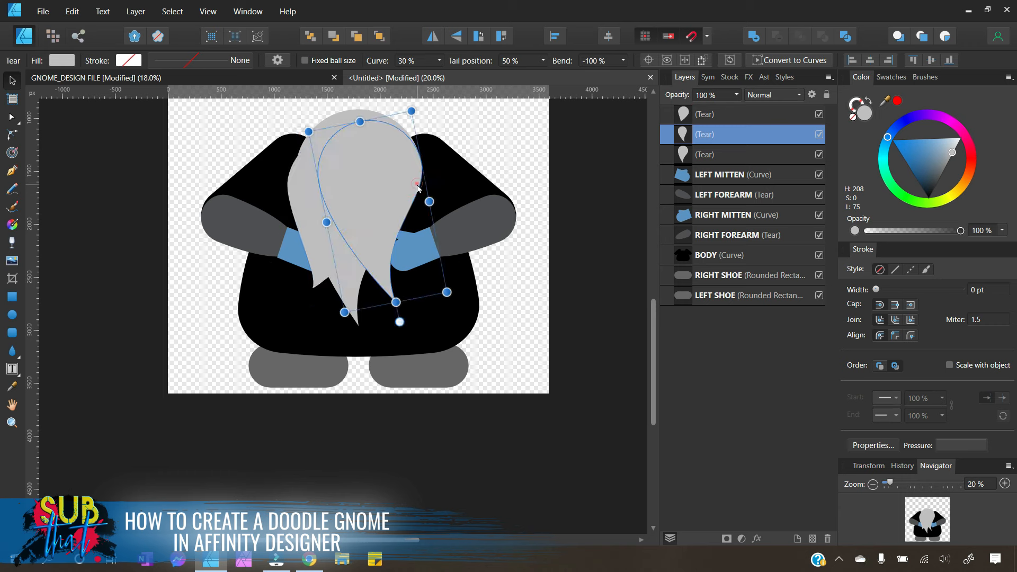
click(433, 36)
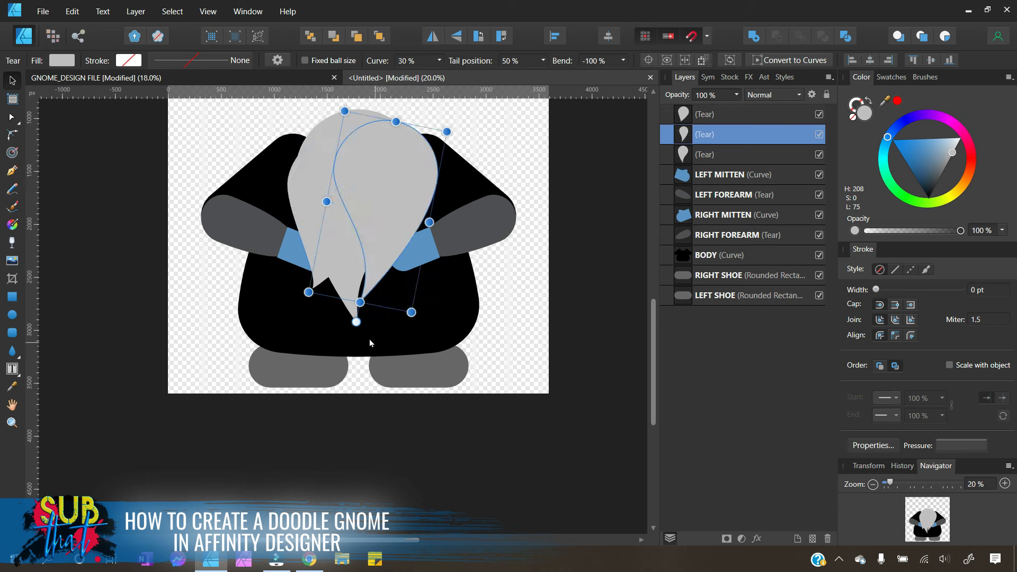
drag(356, 322, 376, 322)
drag(389, 181, 381, 186)
click(398, 392)
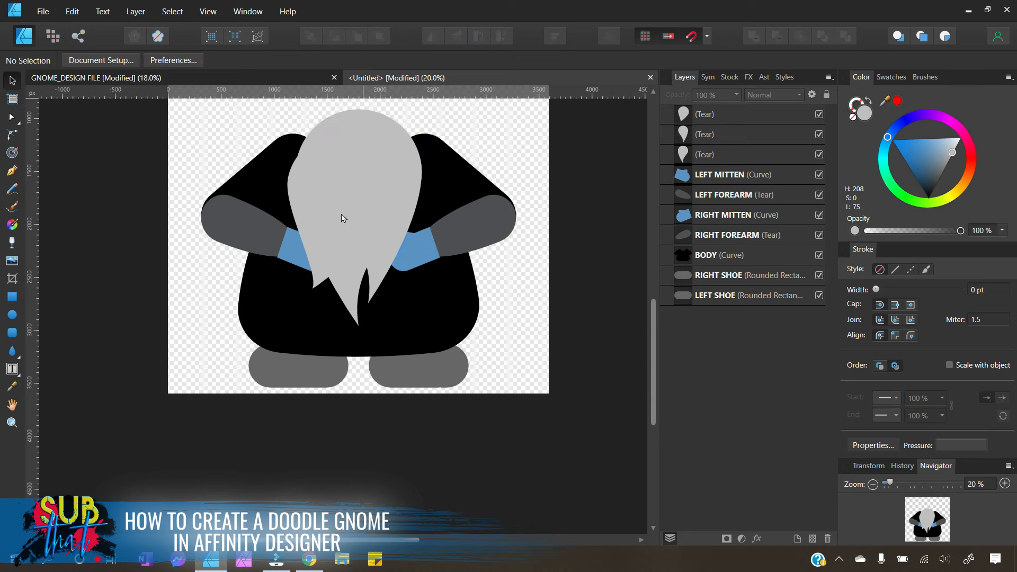
Step: Rotate the left beard tear slightly so its tip points further outward, and raise it into the beard
click(329, 214)
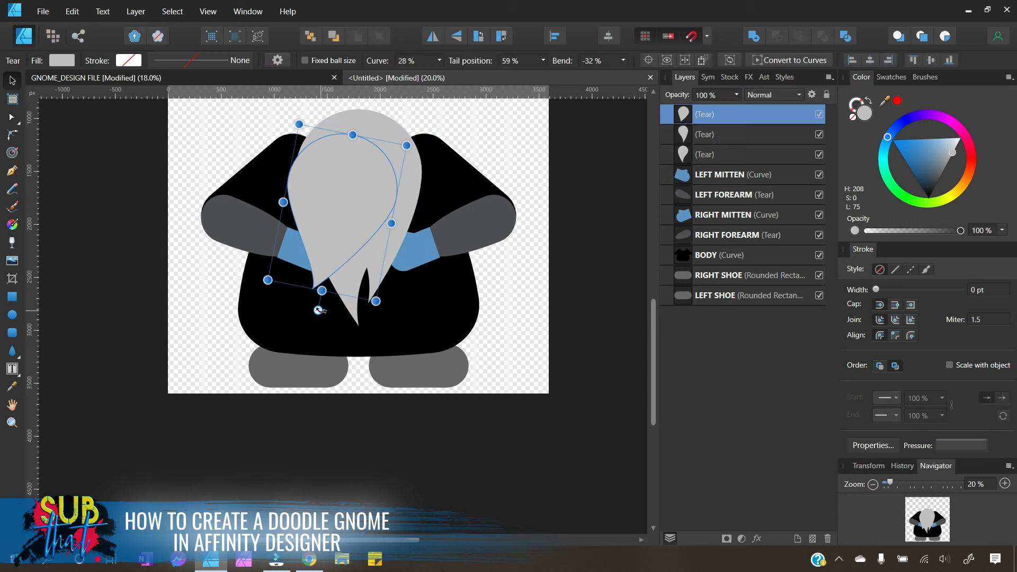
mouse_move(317, 310)
mouse_down()
mouse_move(318, 296)
mouse_move(306, 323)
mouse_up()
click(348, 411)
click(352, 200)
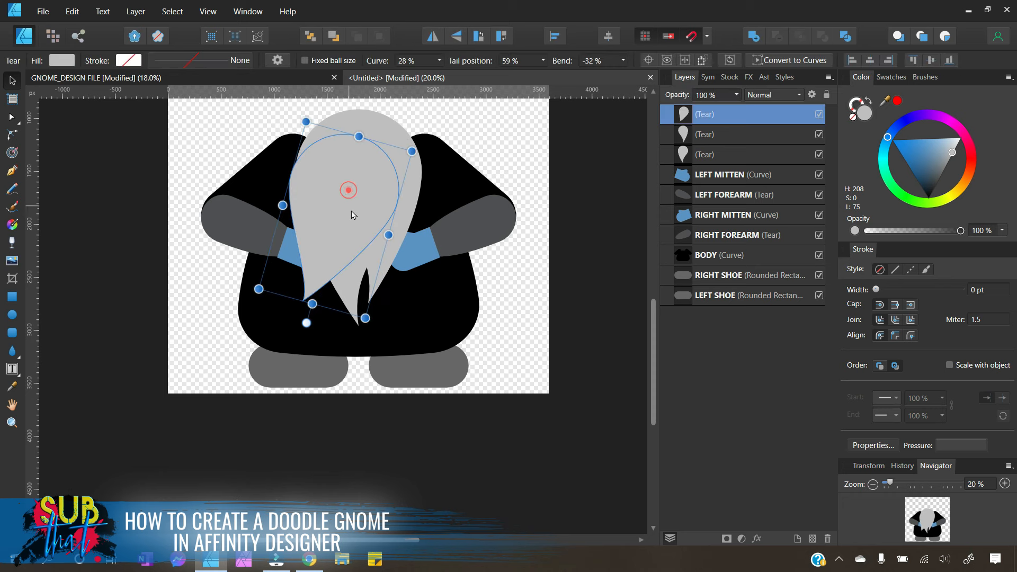
drag(351, 208, 351, 194)
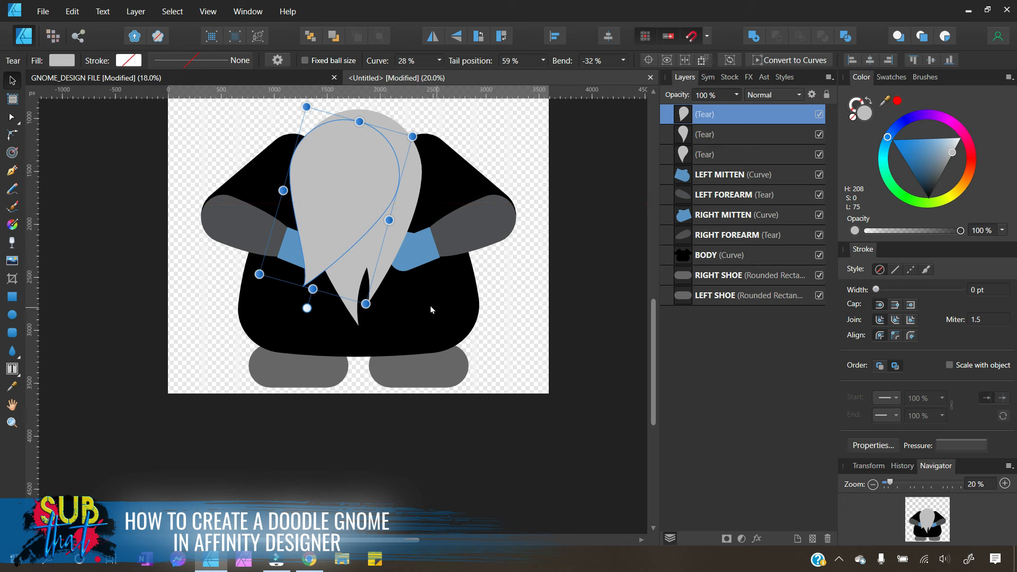
Step: Widen the right beard tear outward to about 1061 px
click(414, 195)
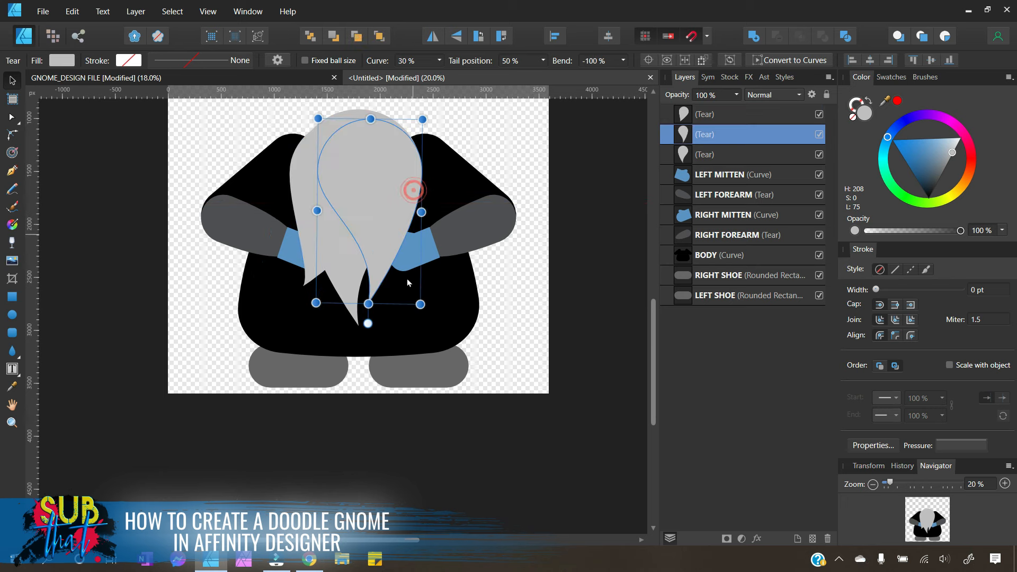
drag(422, 211, 430, 212)
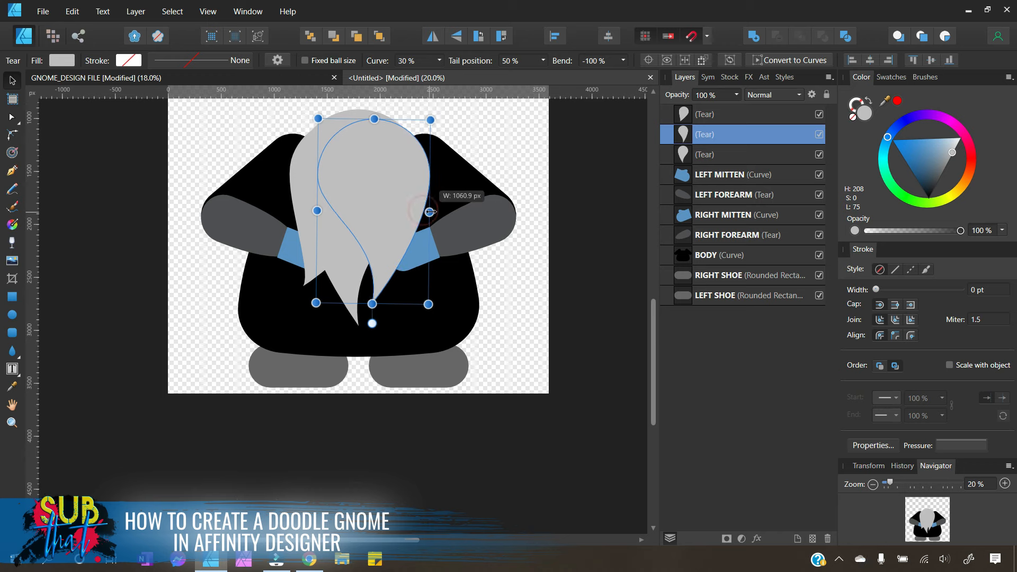
click(362, 434)
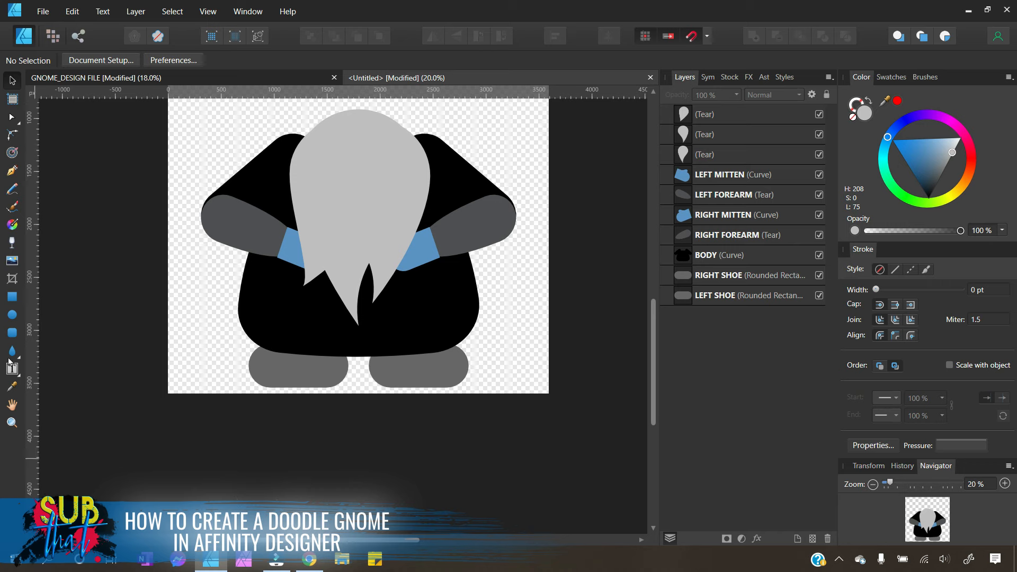
Step: Draw a new tear rotated to -110° and place it, slightly lengthened, across the head's upper right as a moustache strand
click(12, 351)
drag(182, 256, 249, 381)
drag(219, 237, 316, 347)
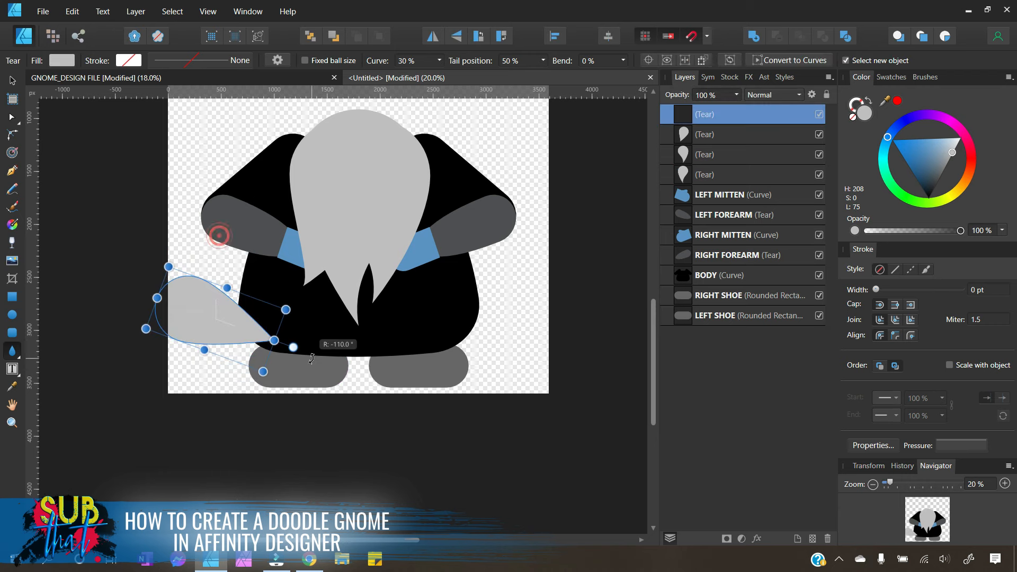
click(12, 81)
drag(212, 323, 399, 162)
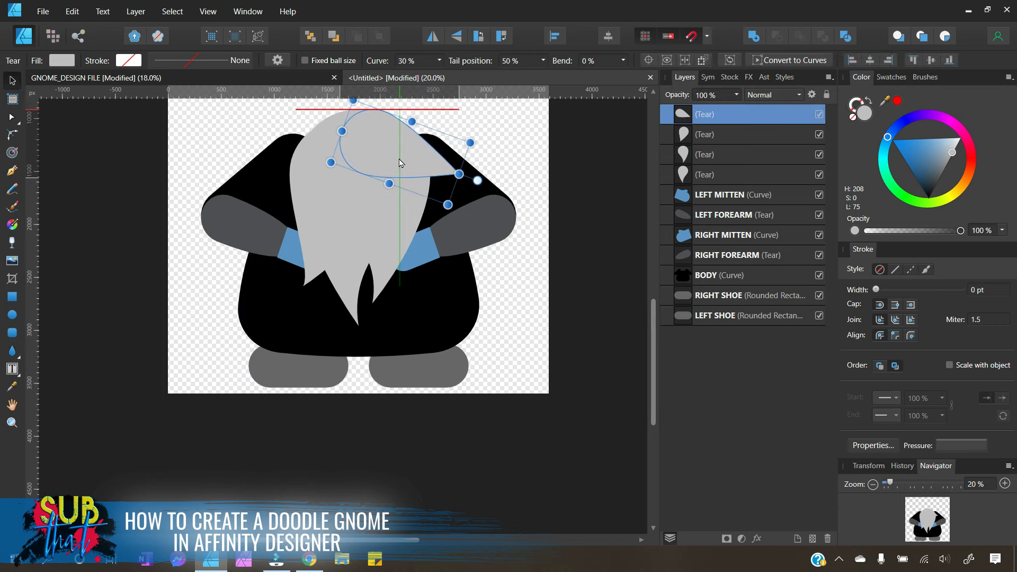
drag(458, 173, 469, 177)
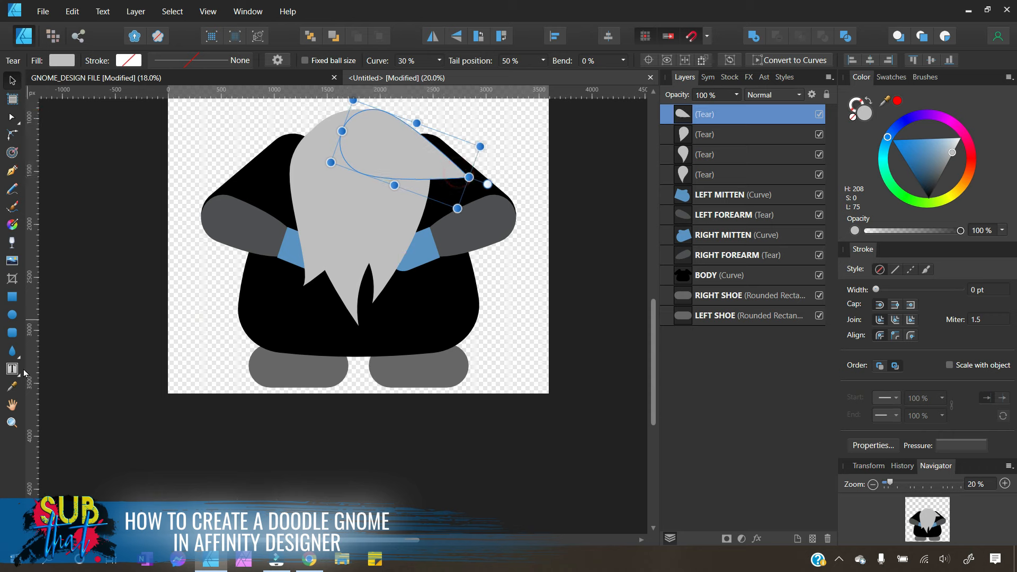
Step: Reshape the moustache tear to 48% curve, 33% tail position and 48% bend, and shift it further outward
click(12, 351)
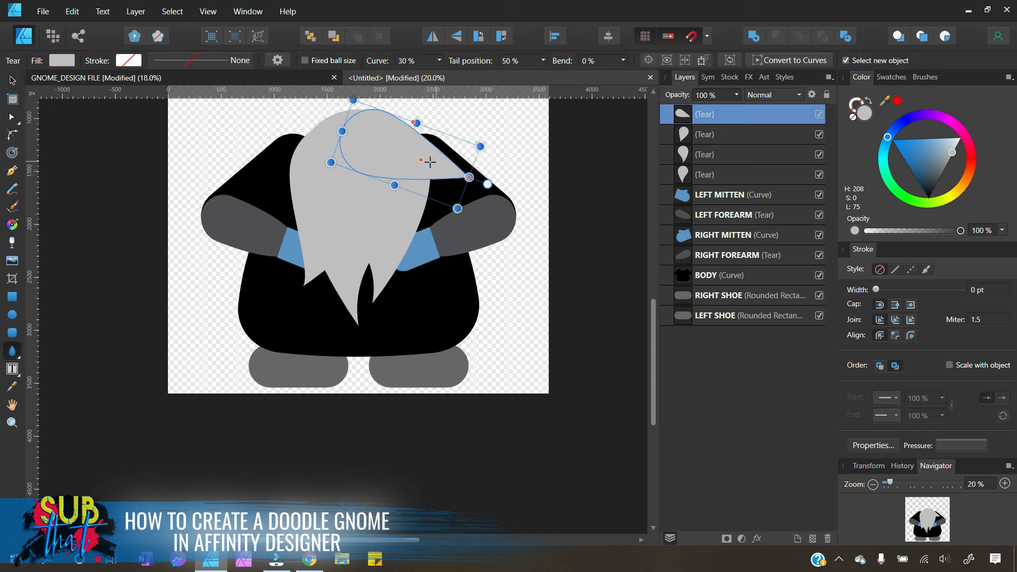
drag(419, 160, 473, 167)
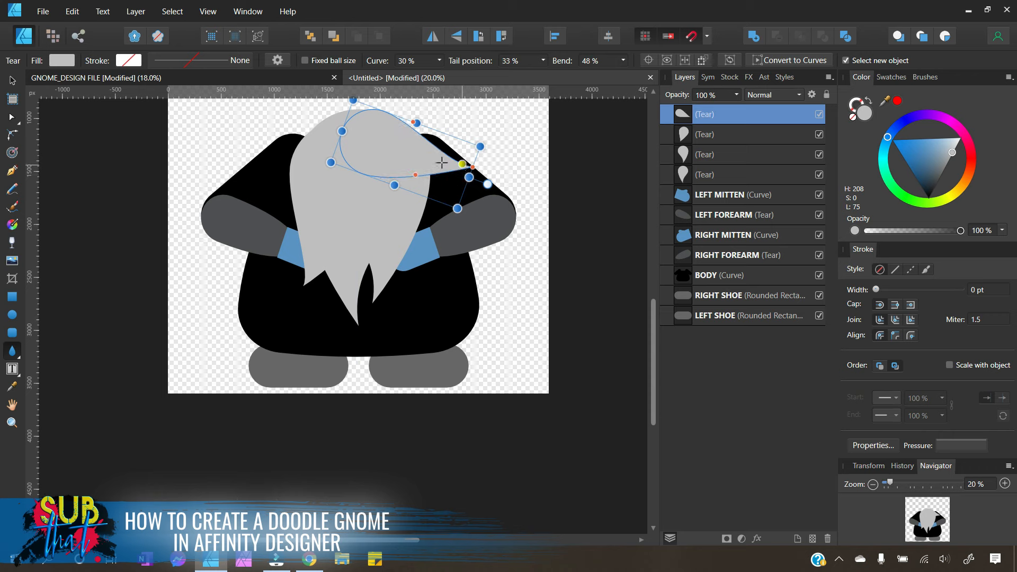
drag(414, 122, 492, 180)
click(13, 81)
key(ctrl+d)
scroll(455, 255, up, 2)
drag(425, 219, 428, 211)
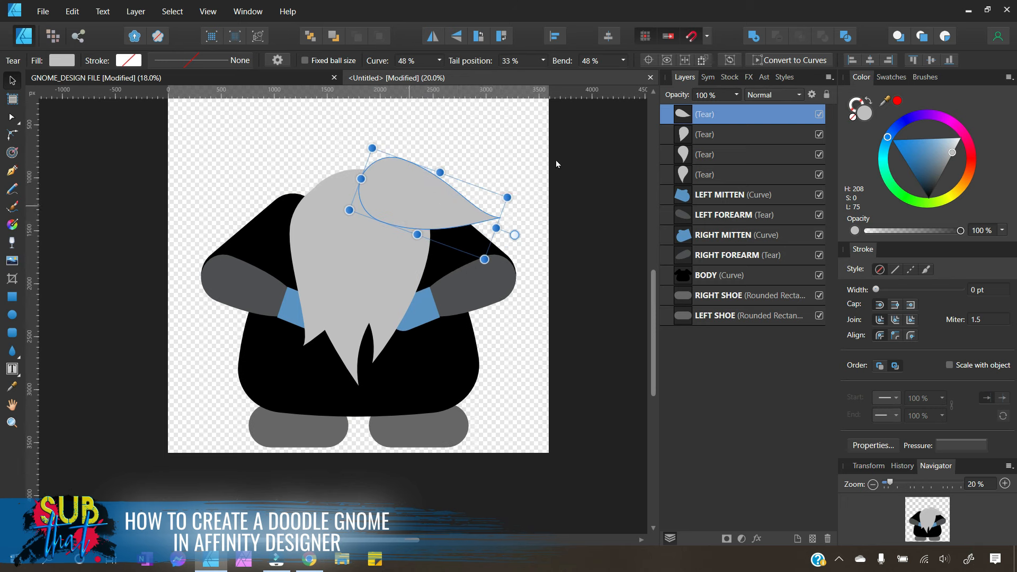
Step: Duplicate the moustache tear and place the slightly resized copy below the original
right_click(705, 122)
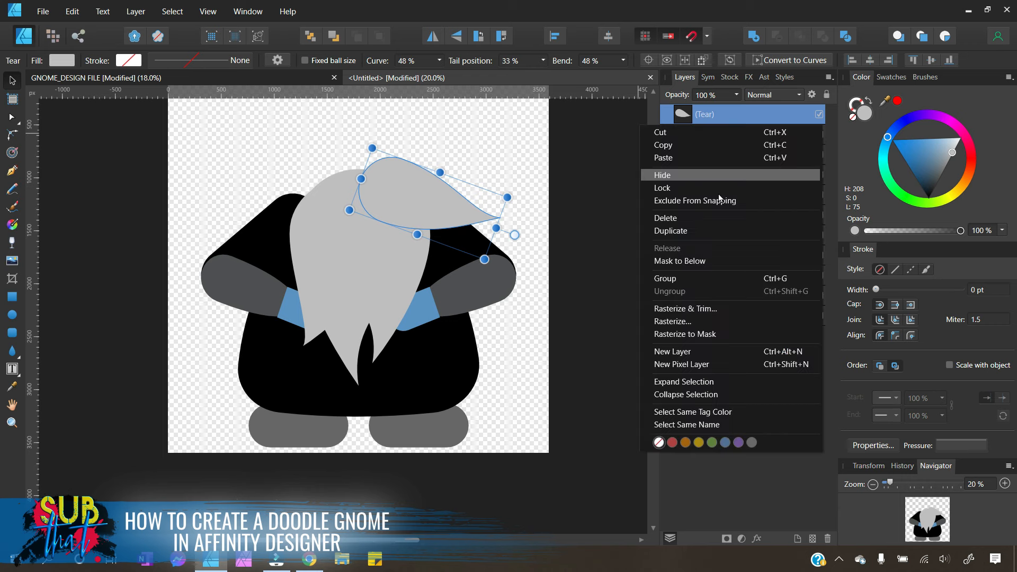
click(706, 227)
mouse_move(427, 196)
mouse_down()
mouse_move(441, 225)
mouse_move(402, 221)
mouse_up()
drag(480, 247, 472, 246)
drag(398, 256, 395, 262)
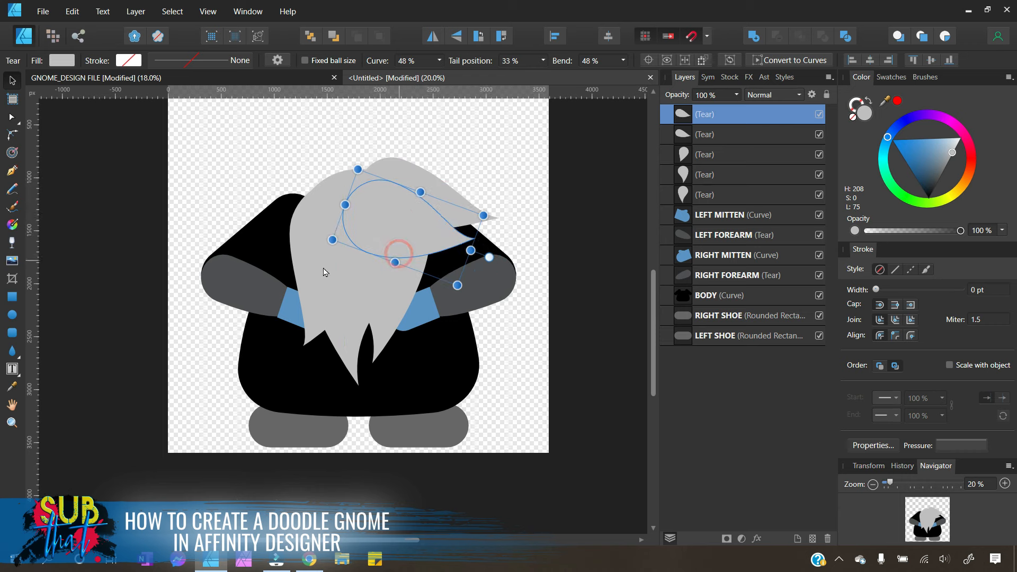
click(622, 363)
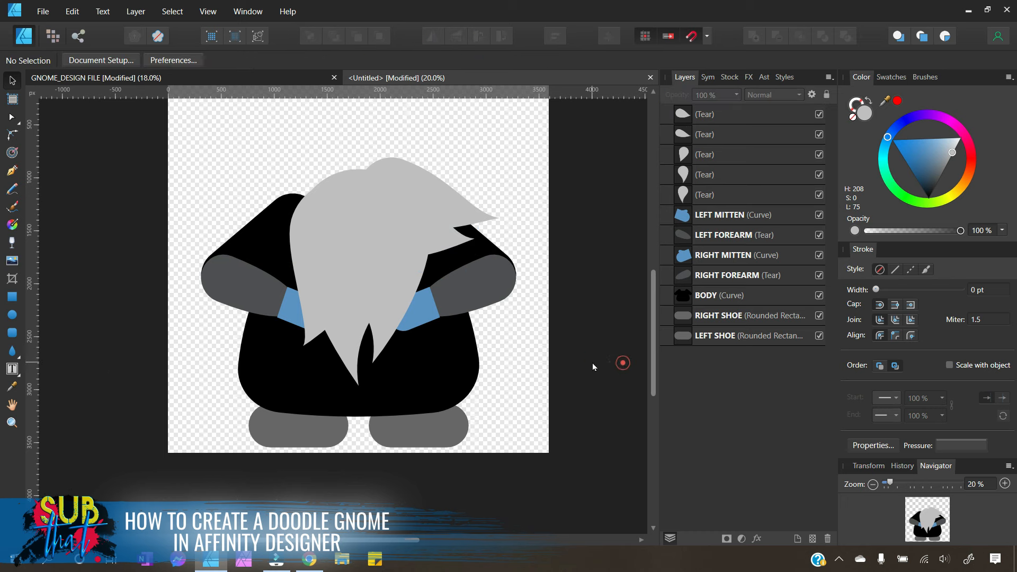
Step: Swap the two moustache tears, placing the copy as the upper strand and the original as the lower one
mouse_move(430, 228)
mouse_down()
mouse_move(447, 236)
mouse_move(428, 236)
mouse_up()
click(618, 303)
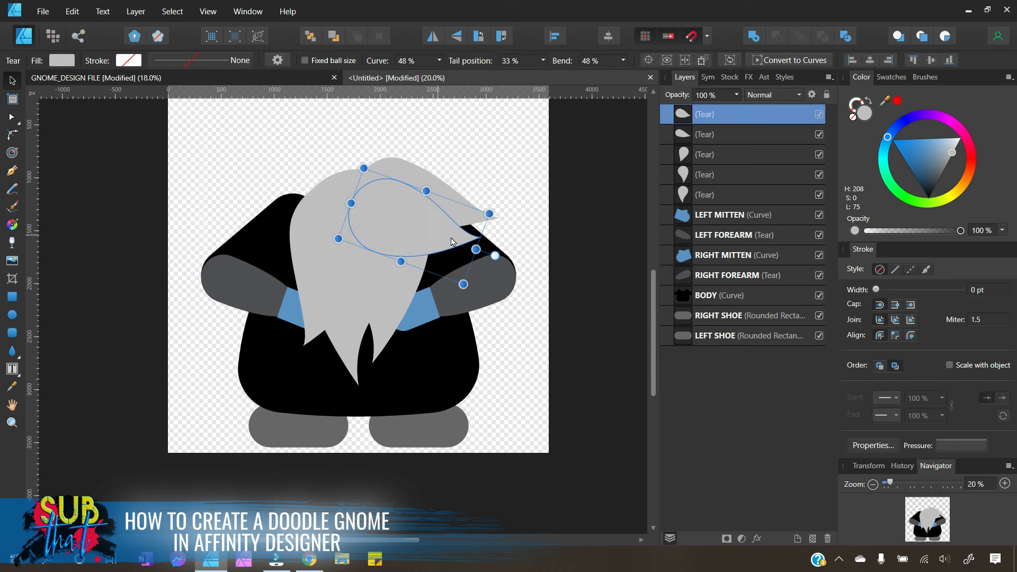
click(603, 274)
click(436, 194)
drag(443, 186, 439, 207)
click(436, 218)
click(411, 285)
drag(419, 270, 429, 215)
click(568, 311)
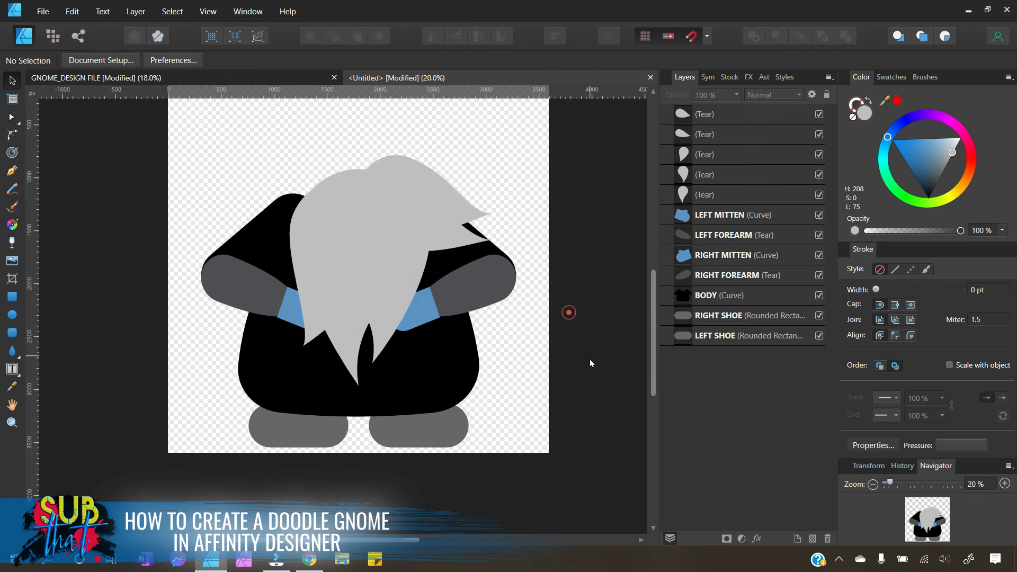
Step: Rotate the lower moustache tear slightly downward and nudge both strands inward so their tips fan out
click(448, 239)
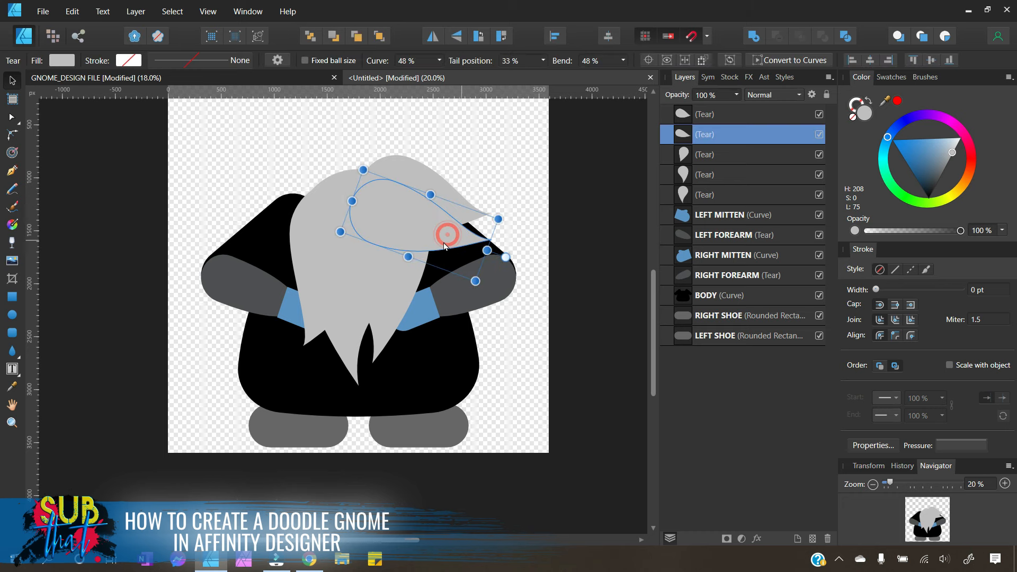
drag(431, 231, 433, 229)
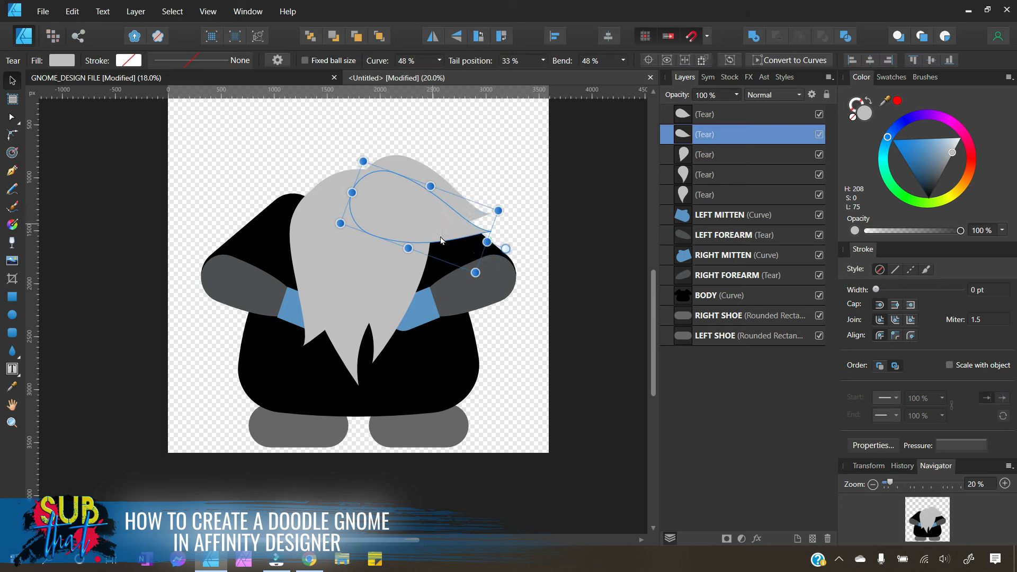
click(593, 317)
click(443, 236)
drag(505, 248, 500, 260)
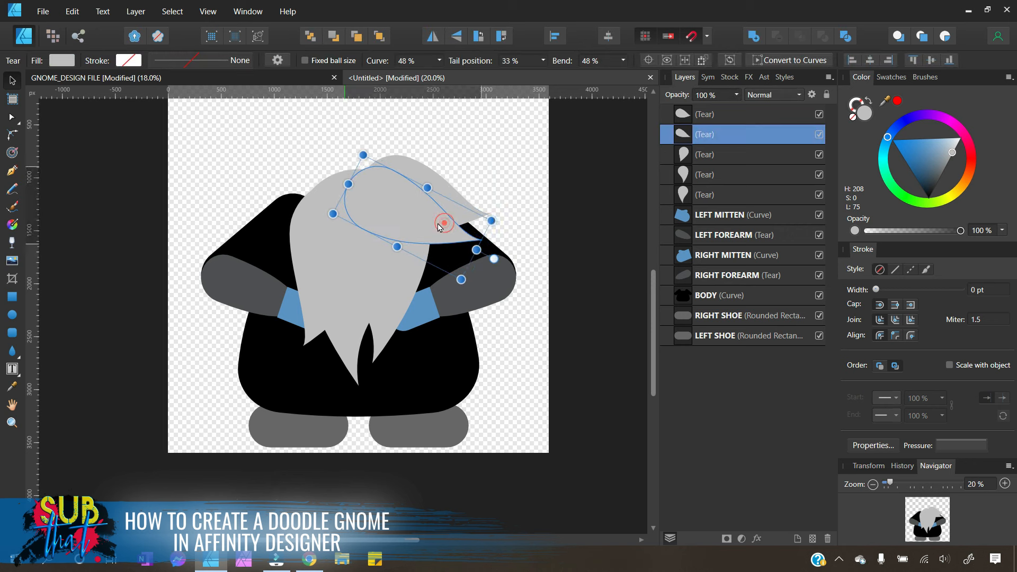
click(604, 303)
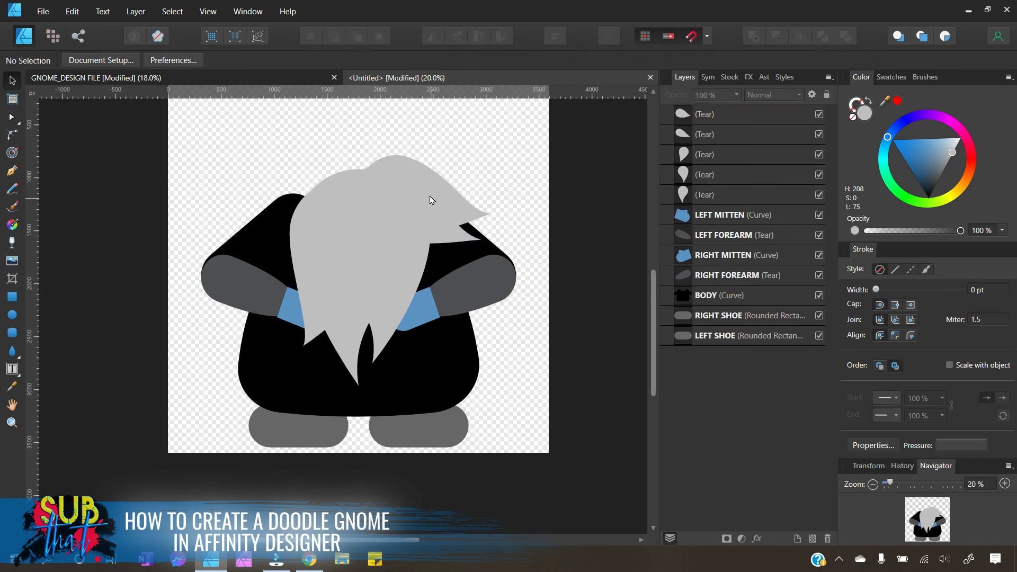
click(431, 200)
click(593, 281)
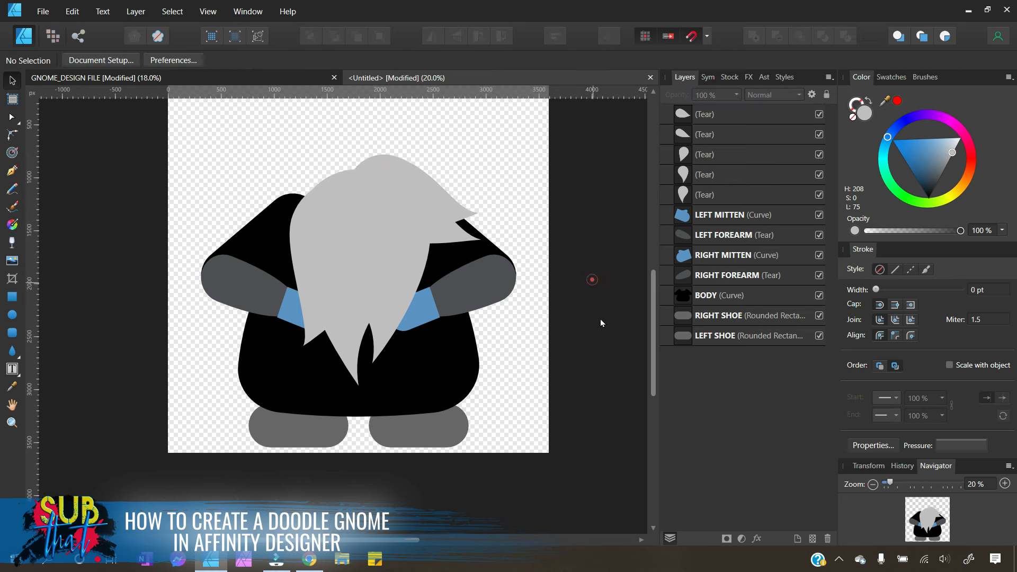
Step: Duplicate the two moustache tears, flip the copies horizontally and place them as a mirrored second half of the moustache
click(721, 114)
shift+click(731, 132)
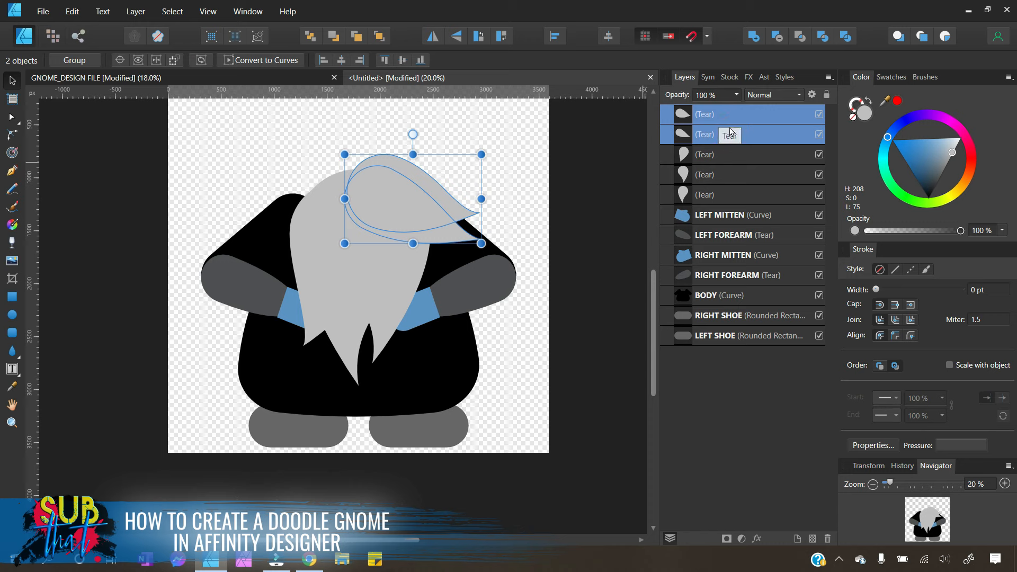
right_click(717, 135)
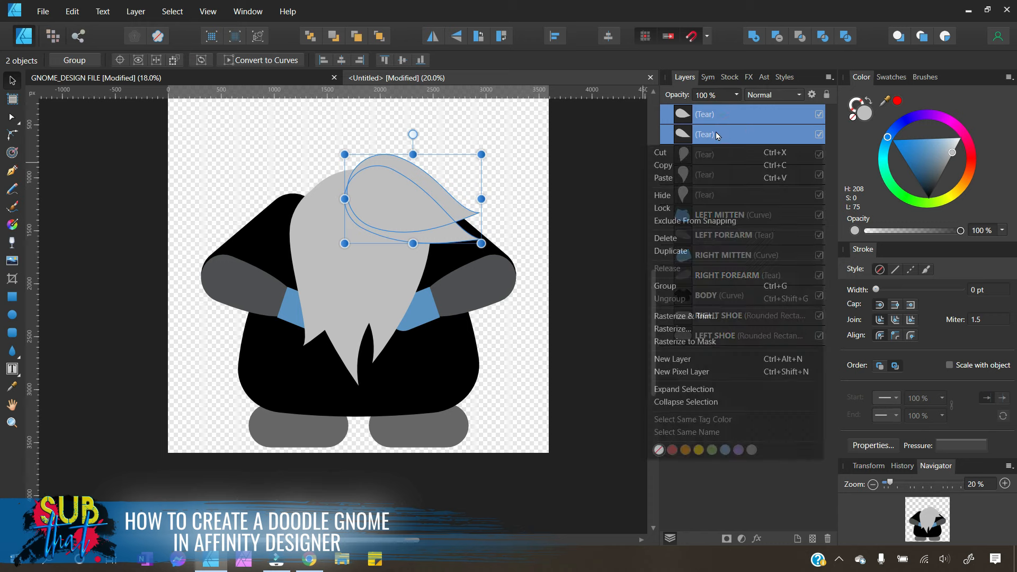
click(695, 252)
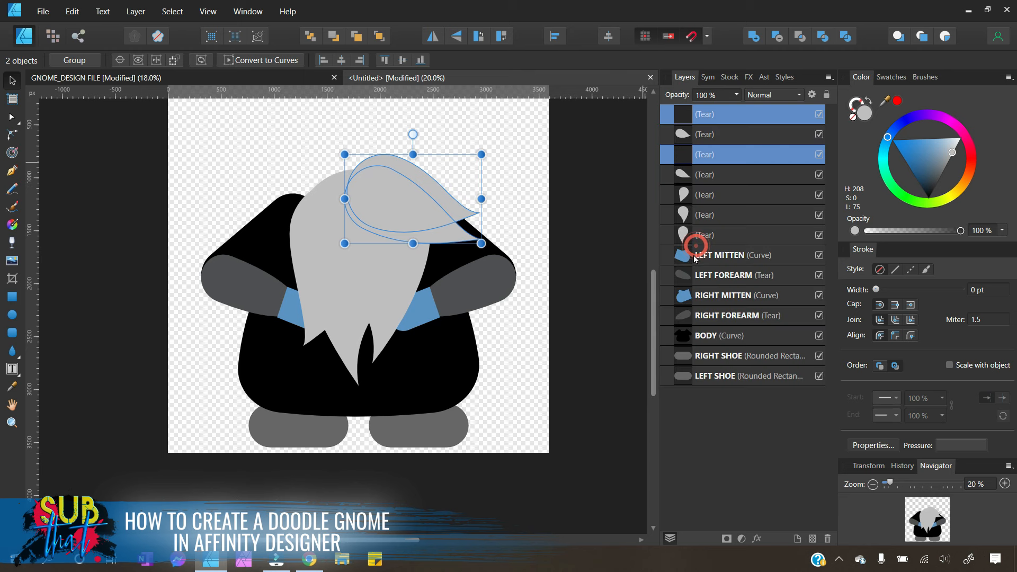
click(380, 40)
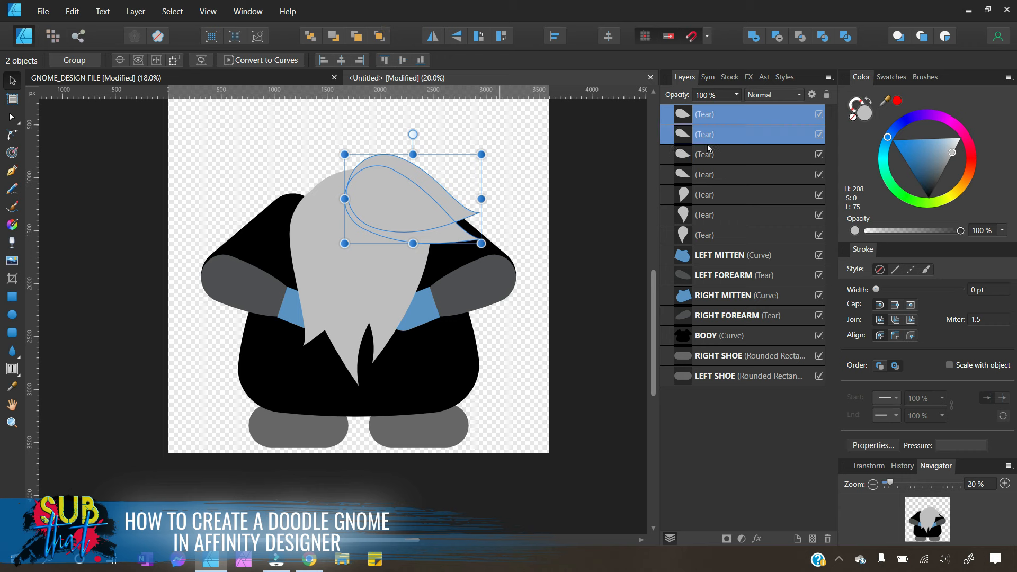
click(433, 37)
drag(465, 194, 361, 192)
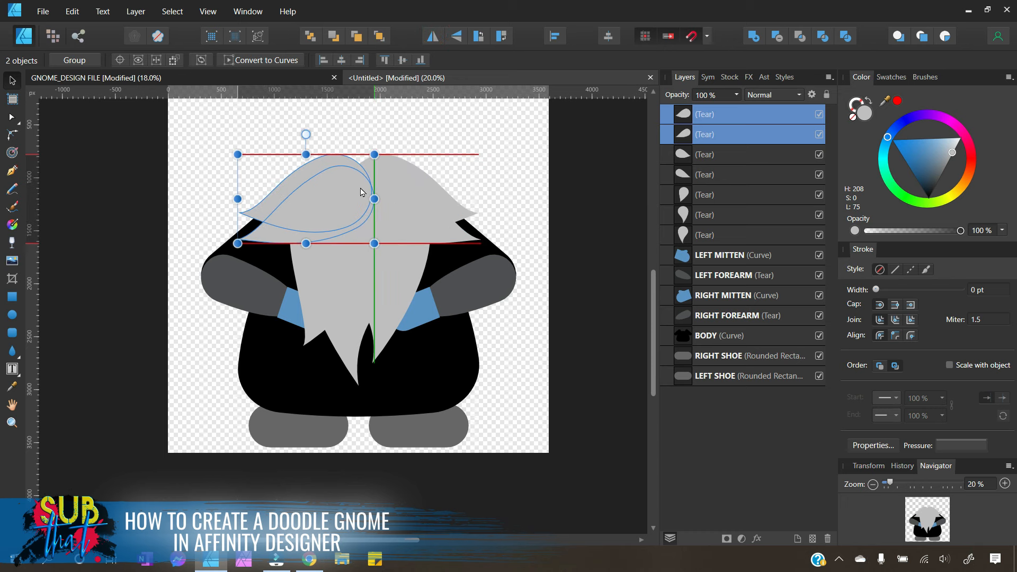
drag(362, 192, 362, 192)
click(363, 125)
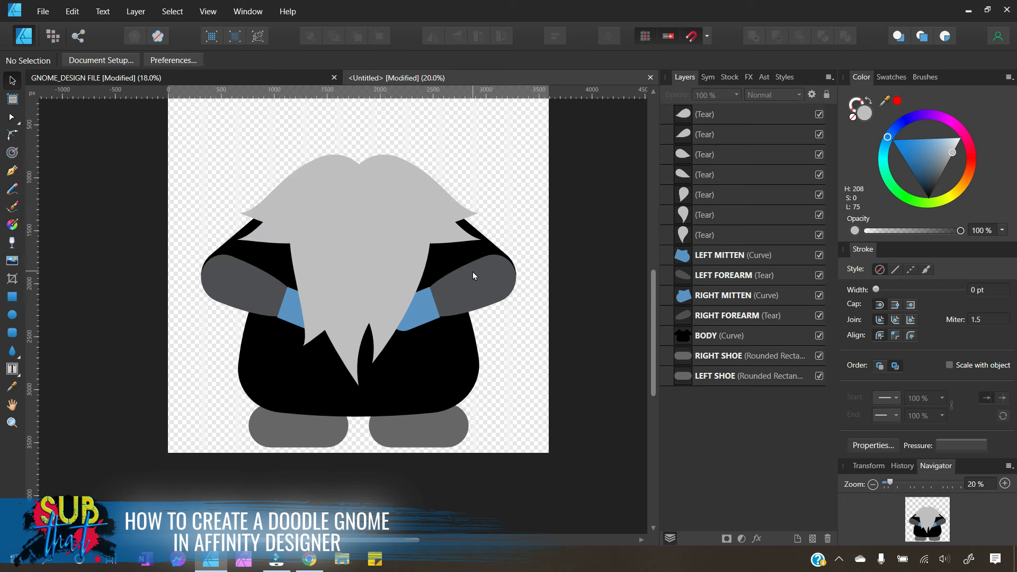
Step: Widen the two outer beard tears outward so the beard becomes fuller on both sides
click(409, 266)
drag(431, 266, 445, 265)
click(299, 258)
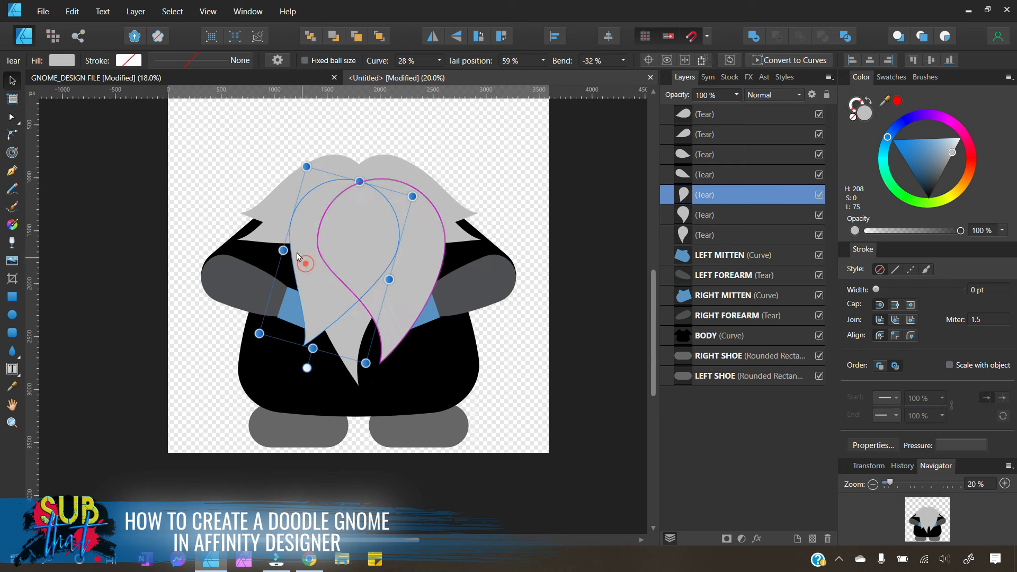
drag(284, 250, 268, 247)
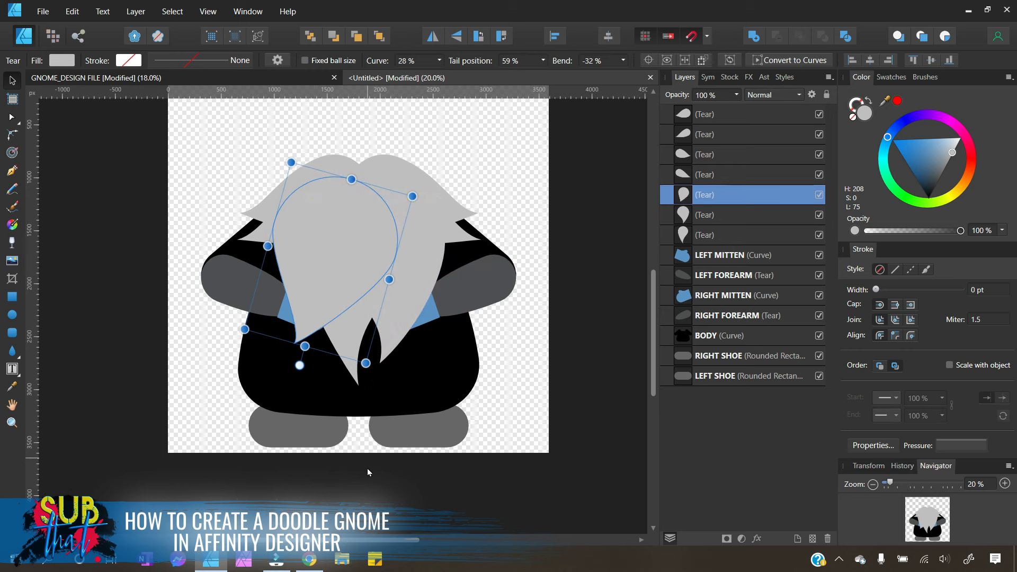
click(367, 468)
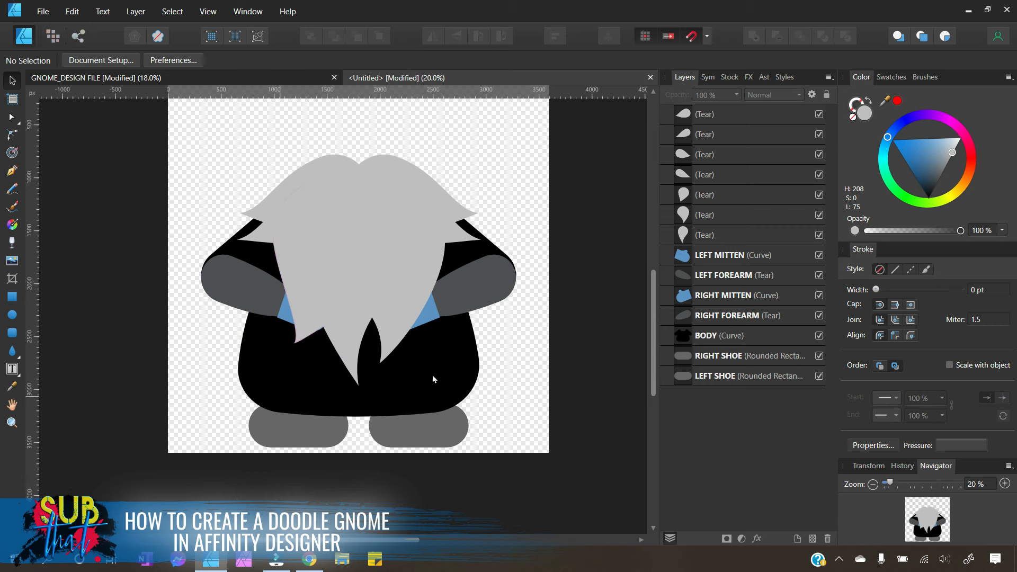
Step: Merge all seven beard and moustache tears into a single shape with the Add operation
click(734, 115)
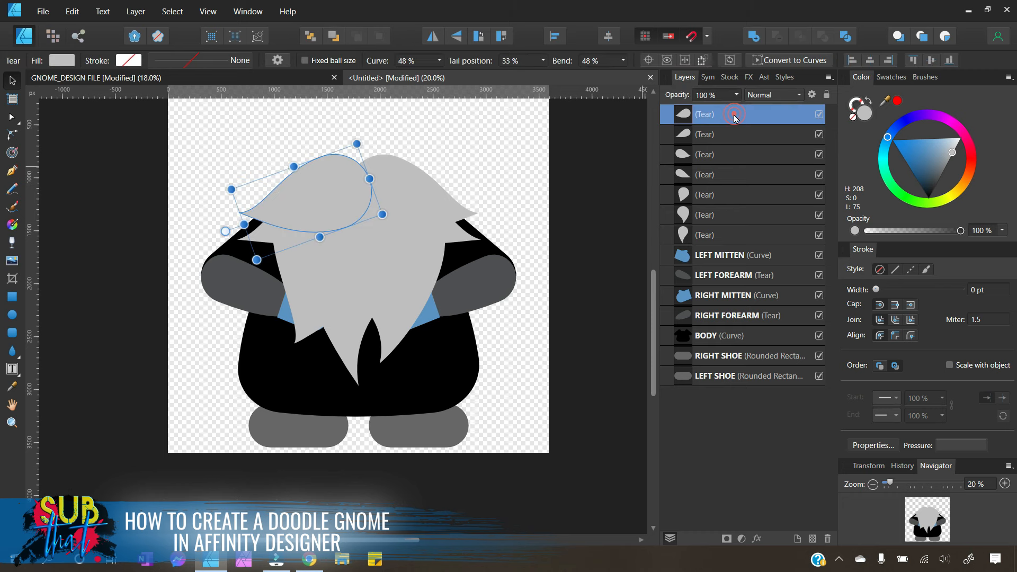
shift+click(712, 138)
shift+click(713, 154)
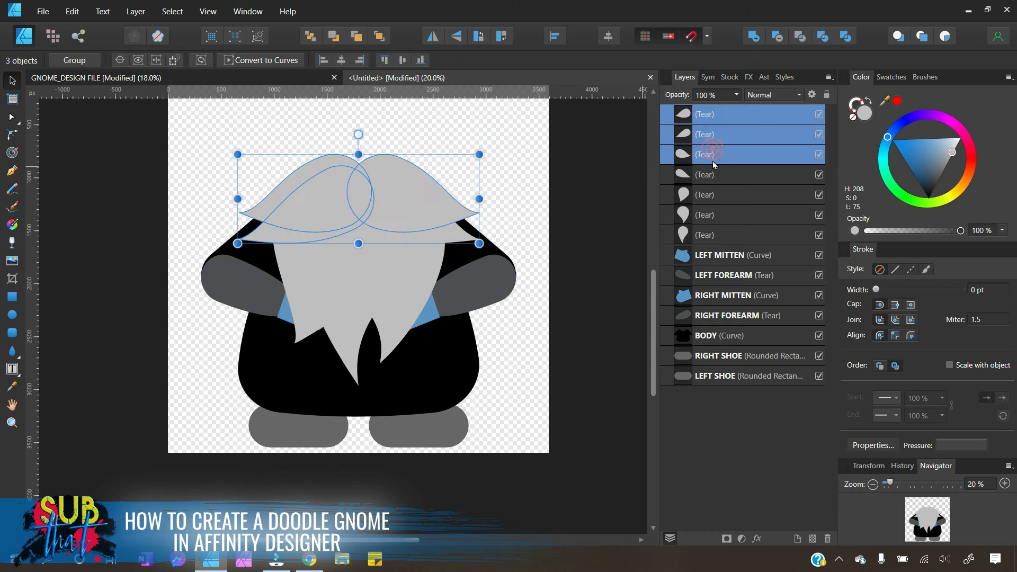
shift+click(713, 168)
shift+click(708, 194)
shift+click(705, 214)
shift+click(703, 235)
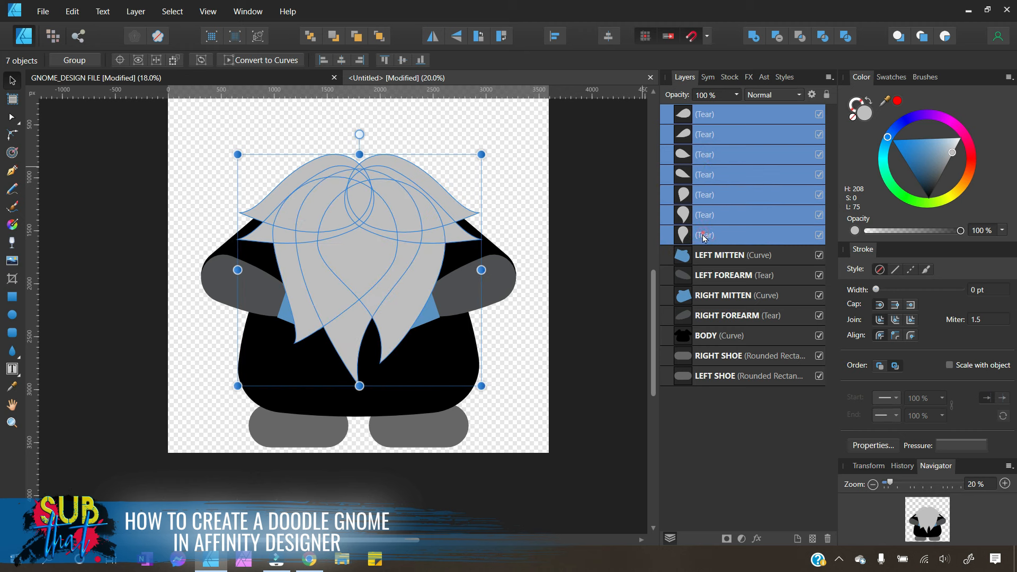
click(754, 36)
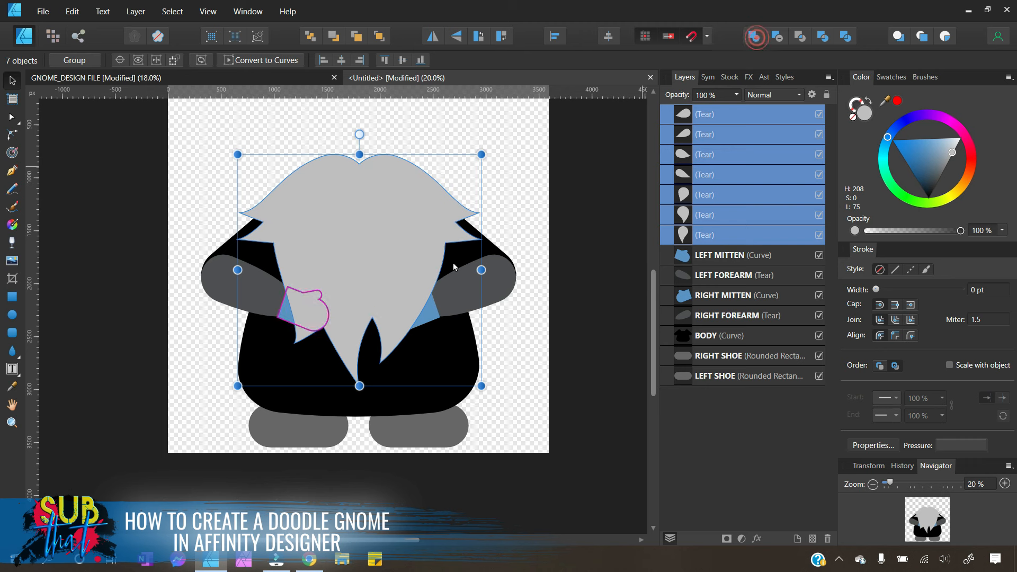
Step: Rename the merged shape BEARD and move it beneath the mittens and forearms, directly above the body in the layer order
double_click(707, 116)
text(BEARD)
key(Return)
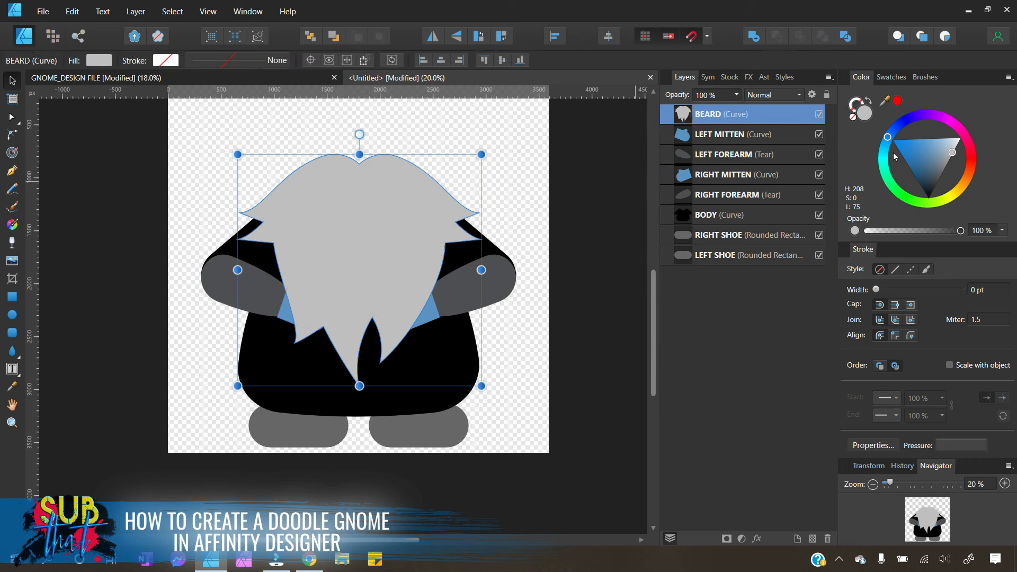
drag(687, 117, 680, 203)
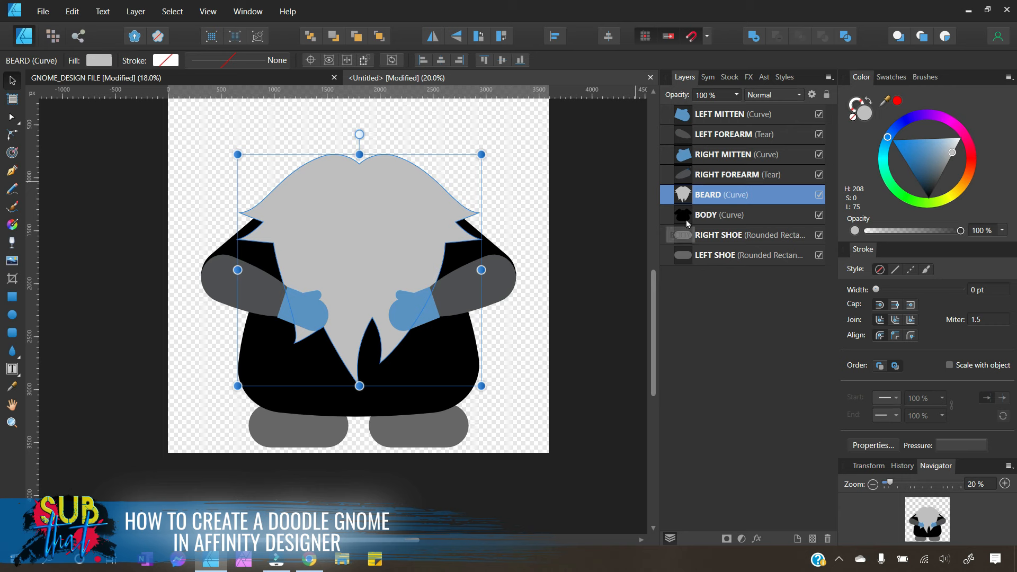
click(609, 233)
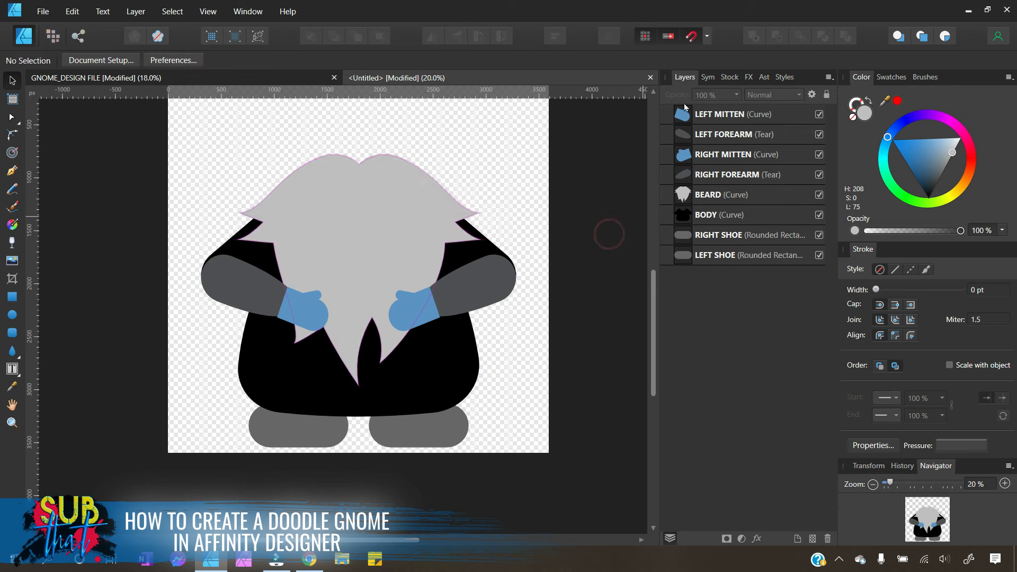
click(767, 195)
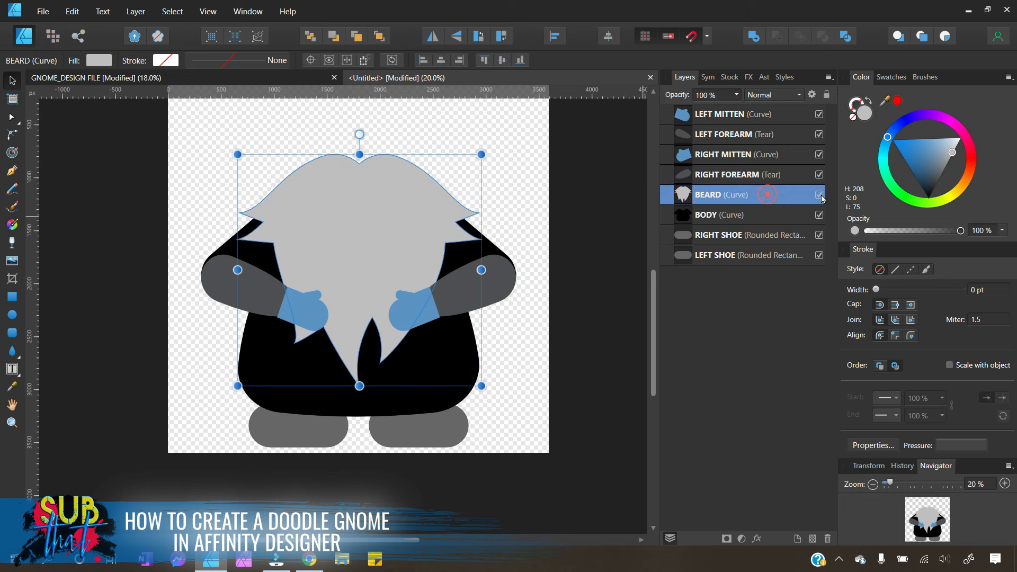
drag(695, 197, 675, 209)
click(665, 176)
click(646, 223)
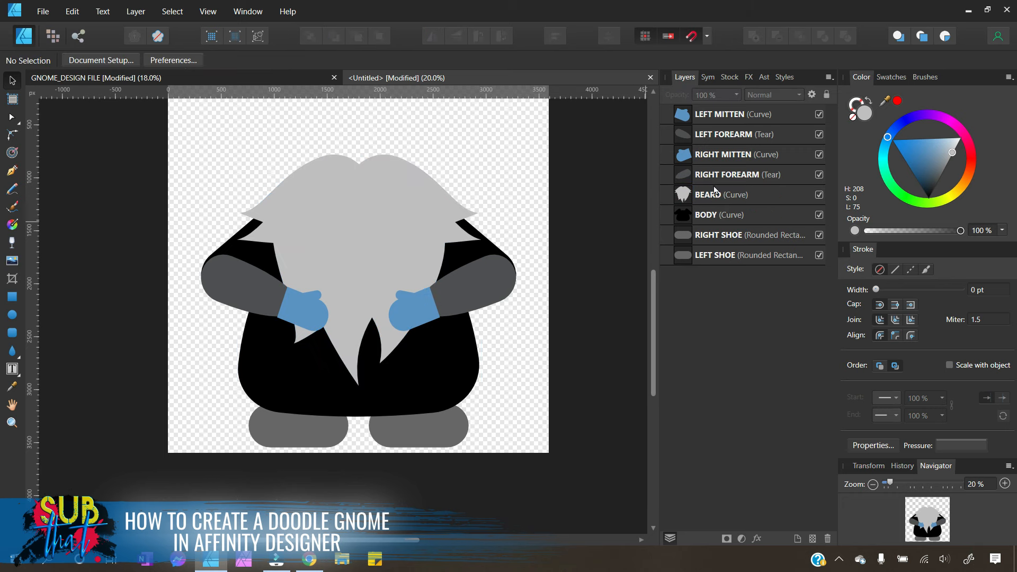
Step: Stretch the beard slightly taller and wider, and recentre it horizontally over the body
click(424, 206)
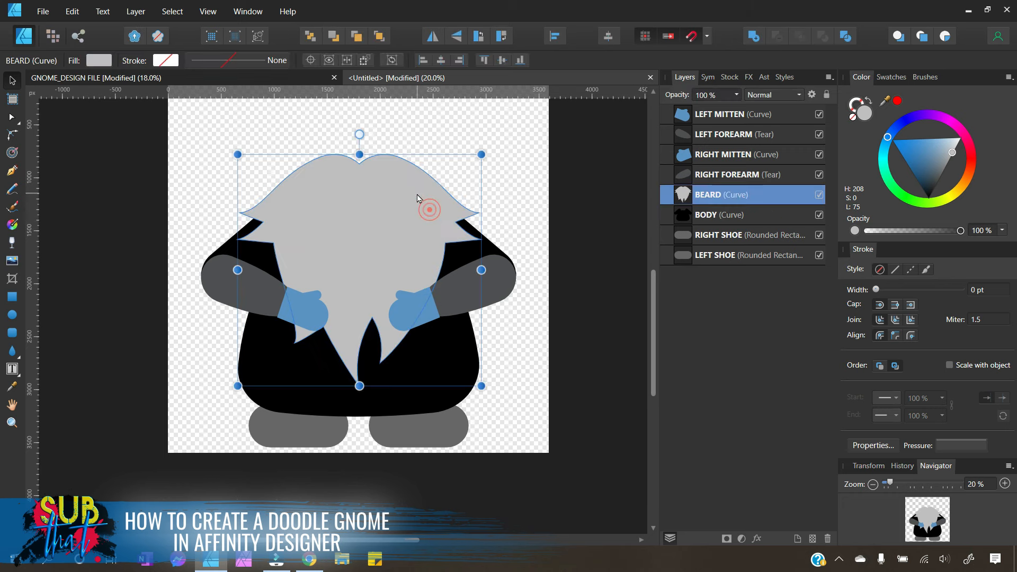
scroll(429, 249, up, 1)
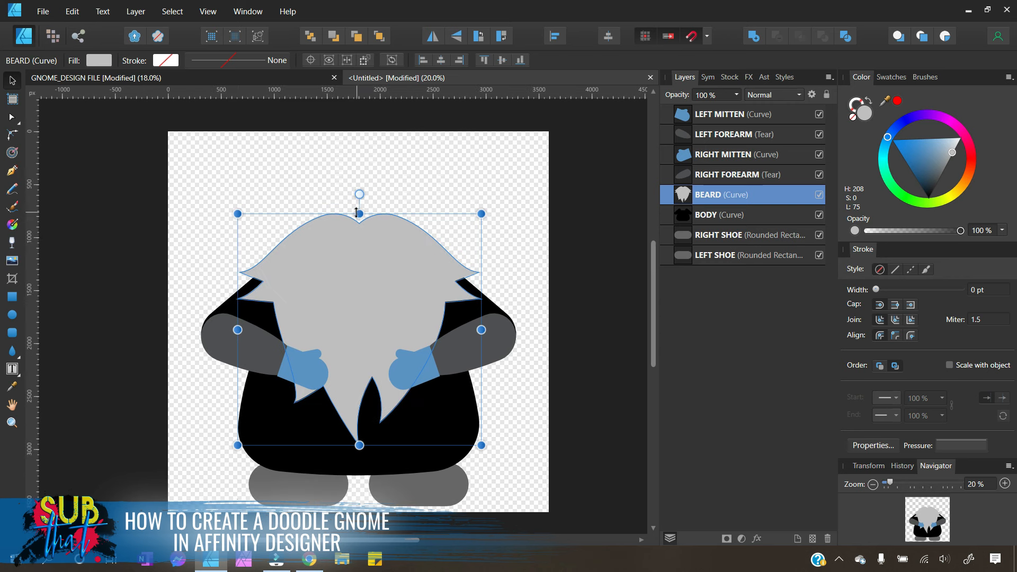
drag(359, 214, 359, 203)
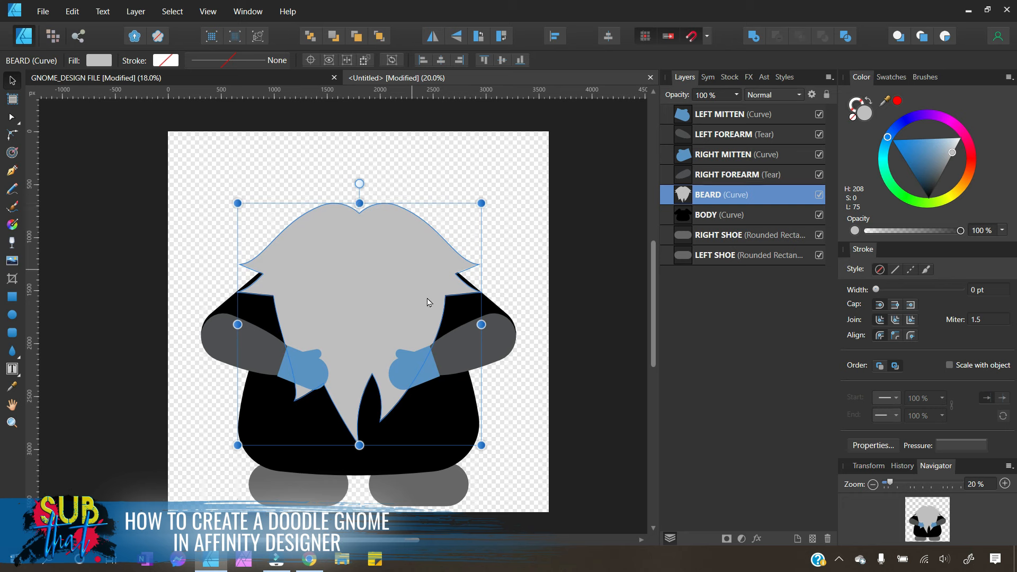
drag(481, 324, 496, 324)
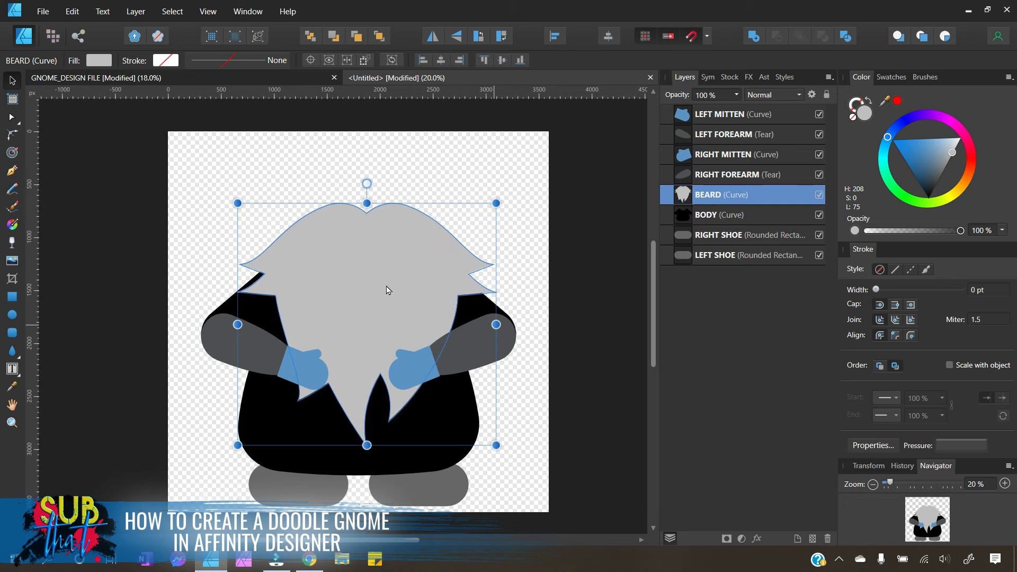
drag(372, 280, 364, 283)
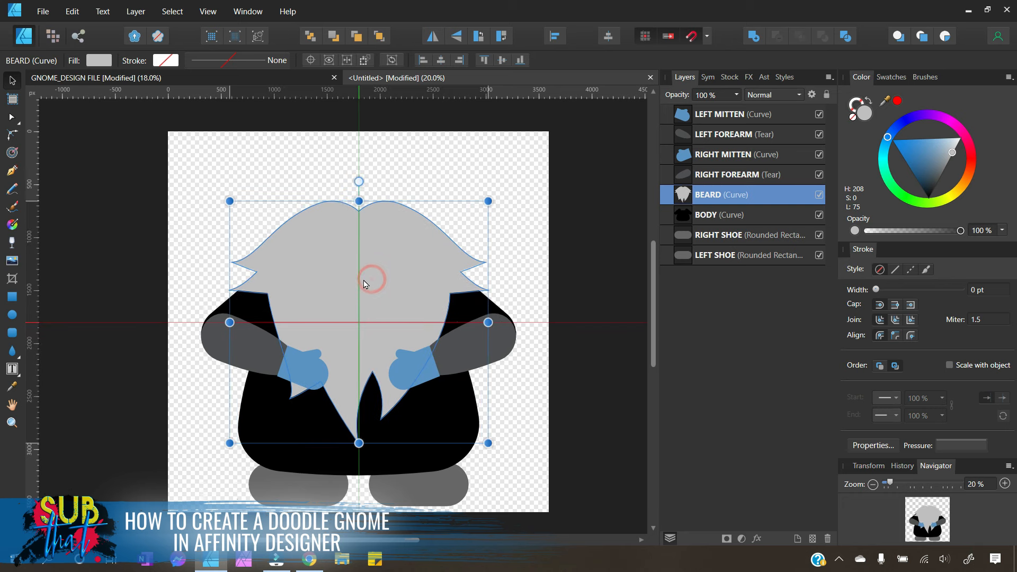
click(553, 415)
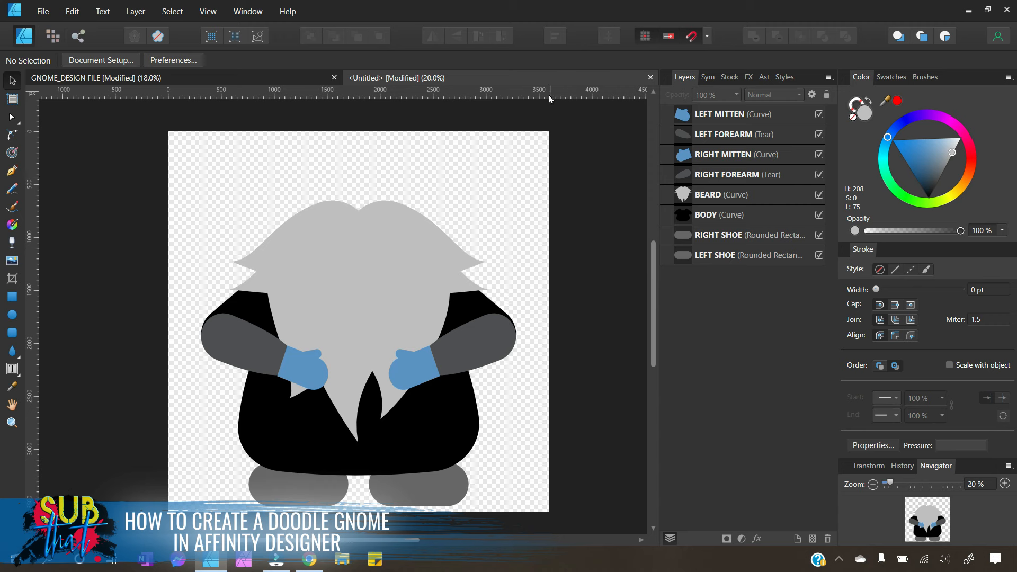
Step: Scale the whole gnome proportionally to 2200 px wide and centre it near the bottom of the page
scroll(465, 312, down, 3)
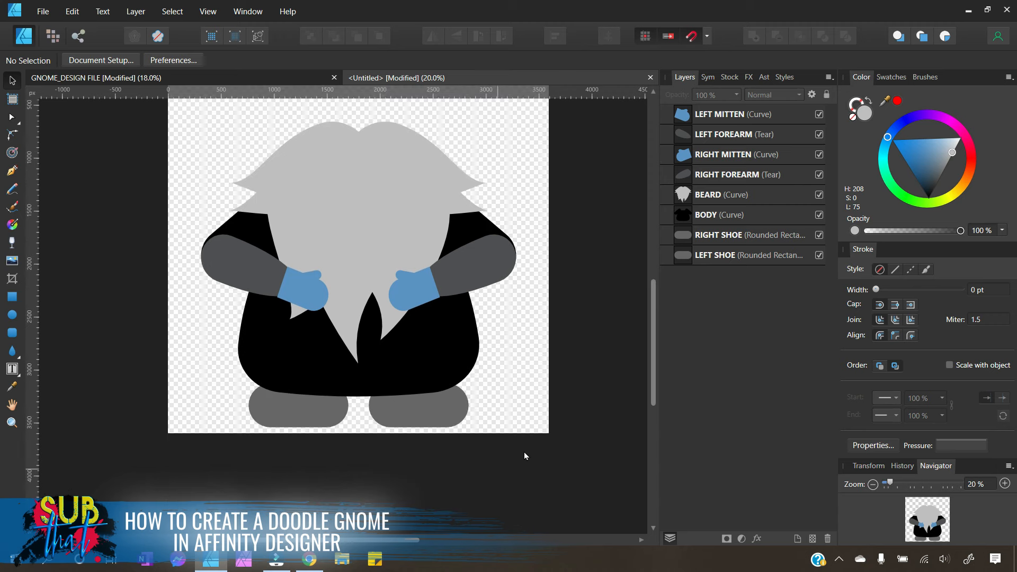
drag(574, 477, 112, 86)
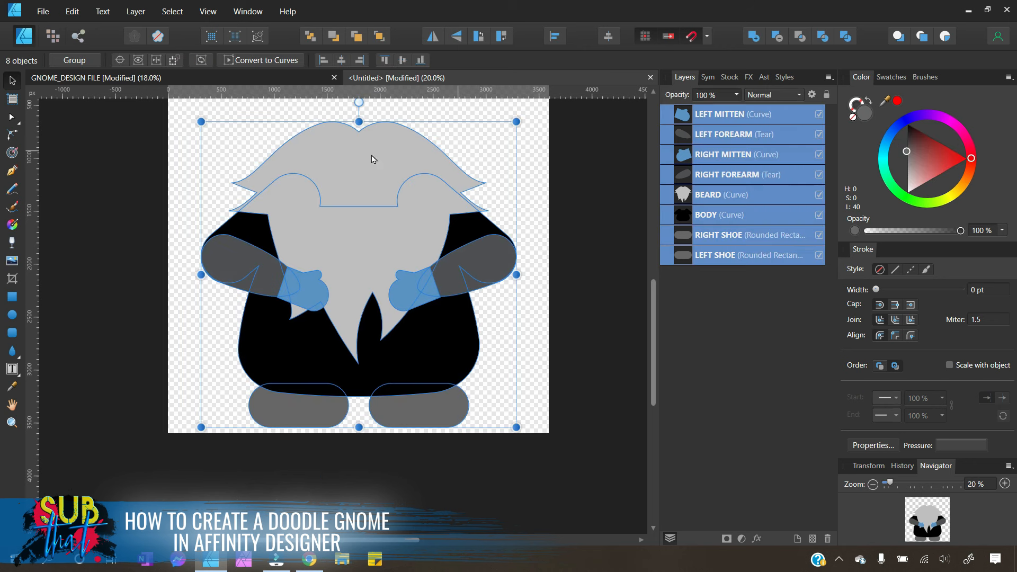
click(874, 466)
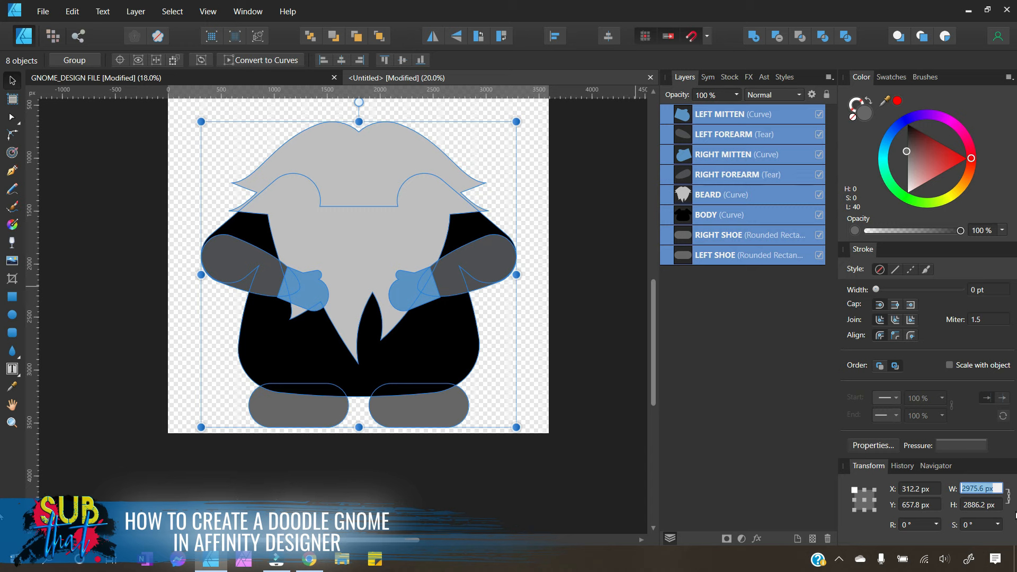
text(2200)
key(Return)
scroll(420, 265, up, 1)
drag(346, 304, 387, 378)
click(556, 403)
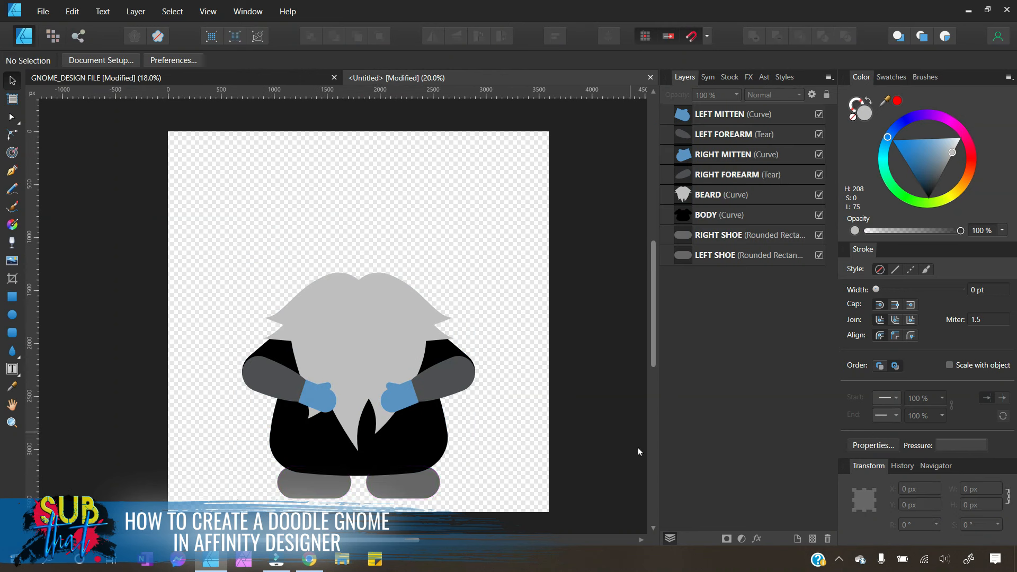
Step: Draw a nose ellipse about 411 × 245 px at the beard's top centre and fill it light pink (H 296, S 100, L 92)
key(m)
drag(337, 267, 382, 292)
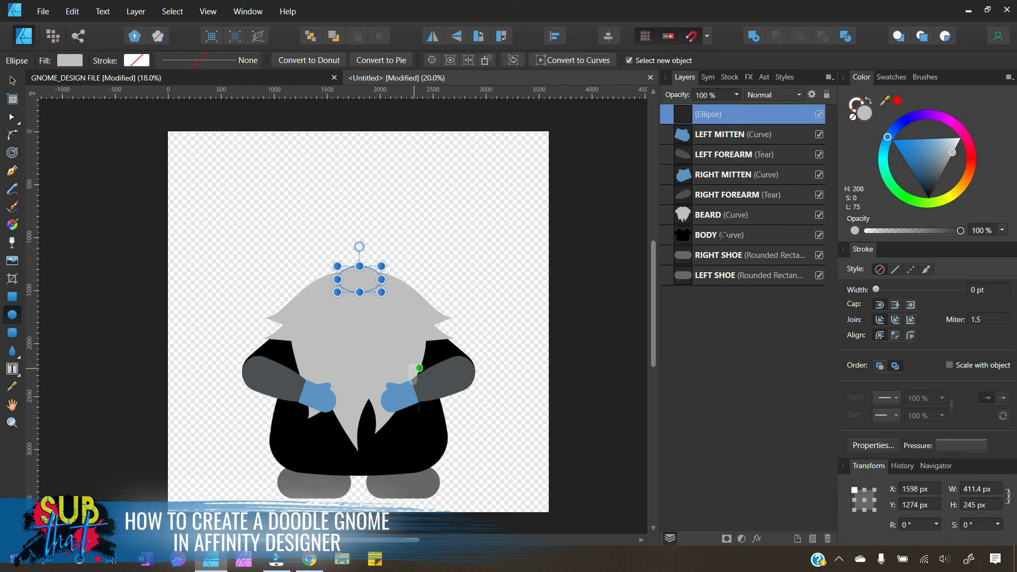
click(947, 118)
drag(946, 147, 949, 182)
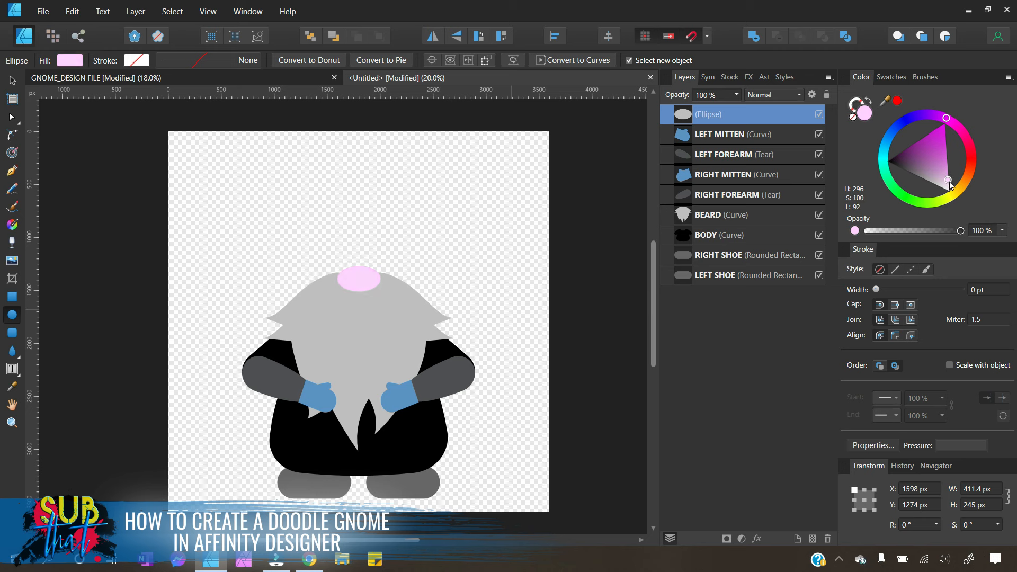
Step: Enlarge the nose ellipse slightly in width and height, keeping it centred at the top of the beard
click(12, 81)
drag(359, 266, 370, 289)
click(506, 292)
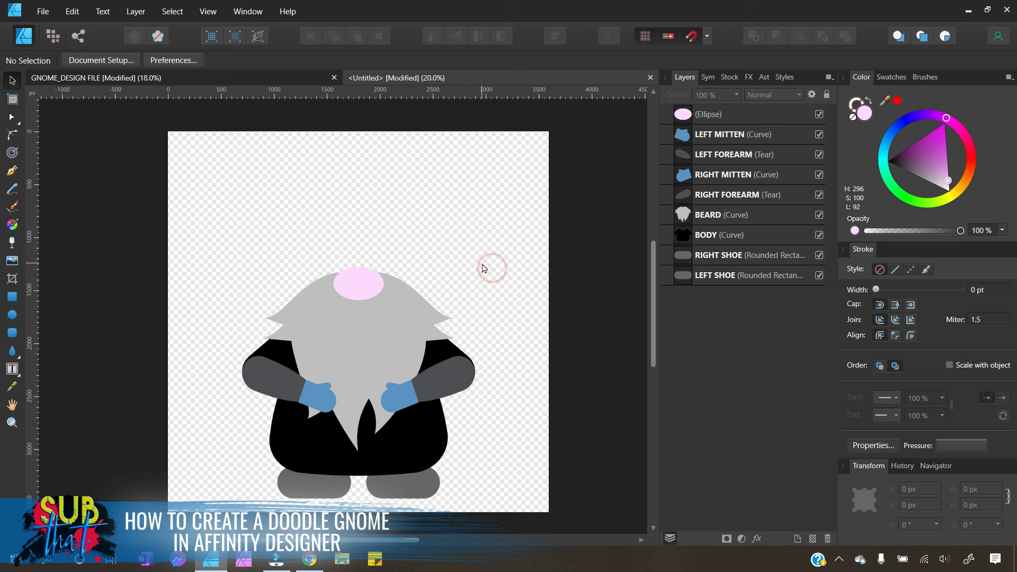
click(360, 289)
click(452, 273)
Step: Draw a closed hat outline with the Pen tool, peaking above the beard, with a pointed tip at the page's upper right corner
click(11, 170)
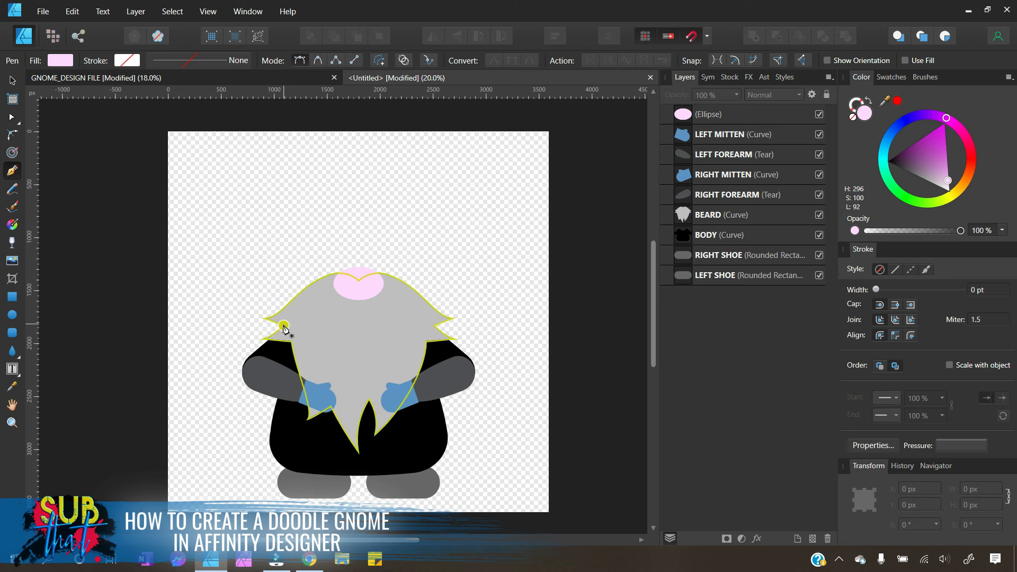
click(283, 325)
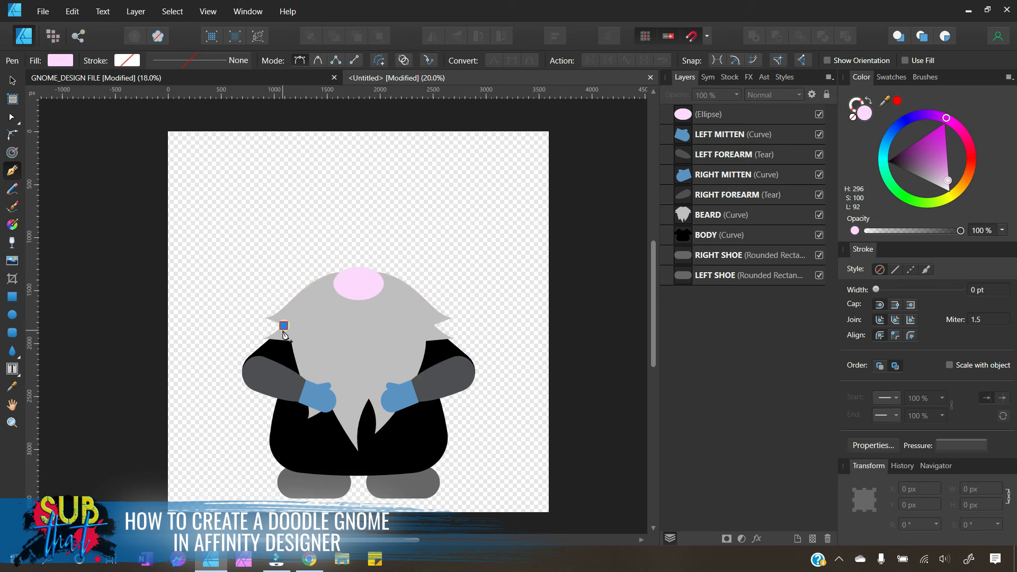
click(298, 258)
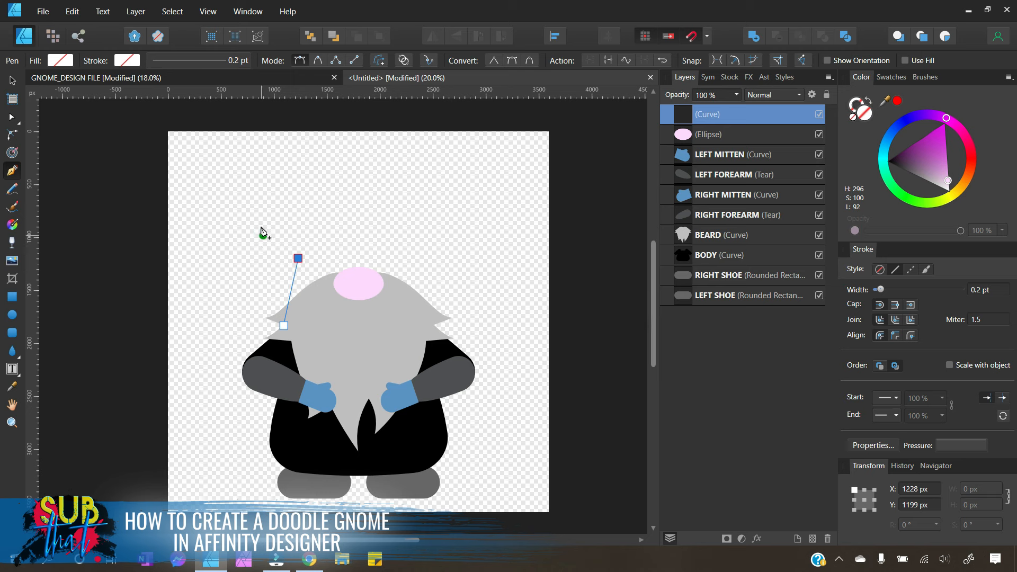
click(332, 163)
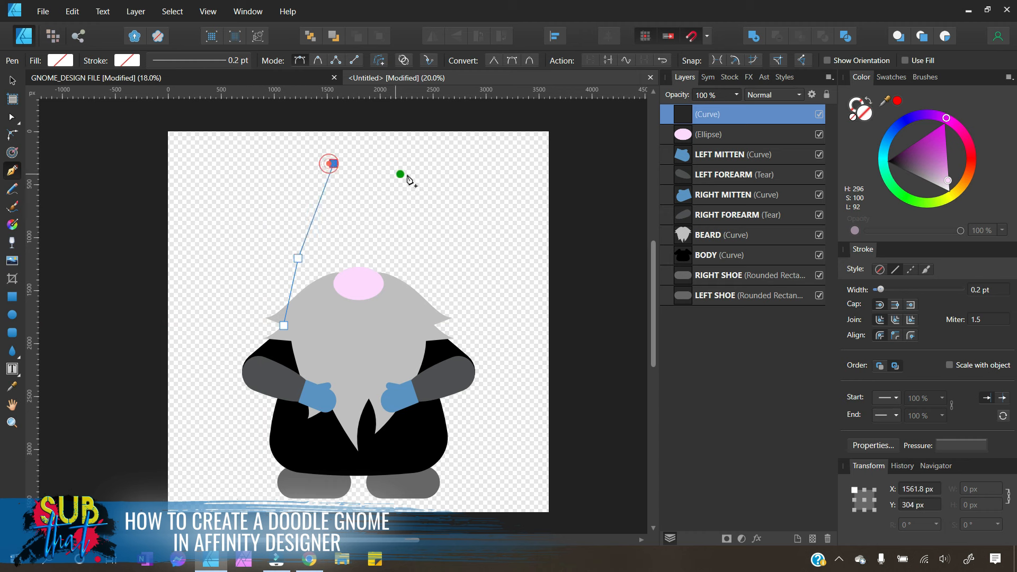
click(439, 174)
click(522, 162)
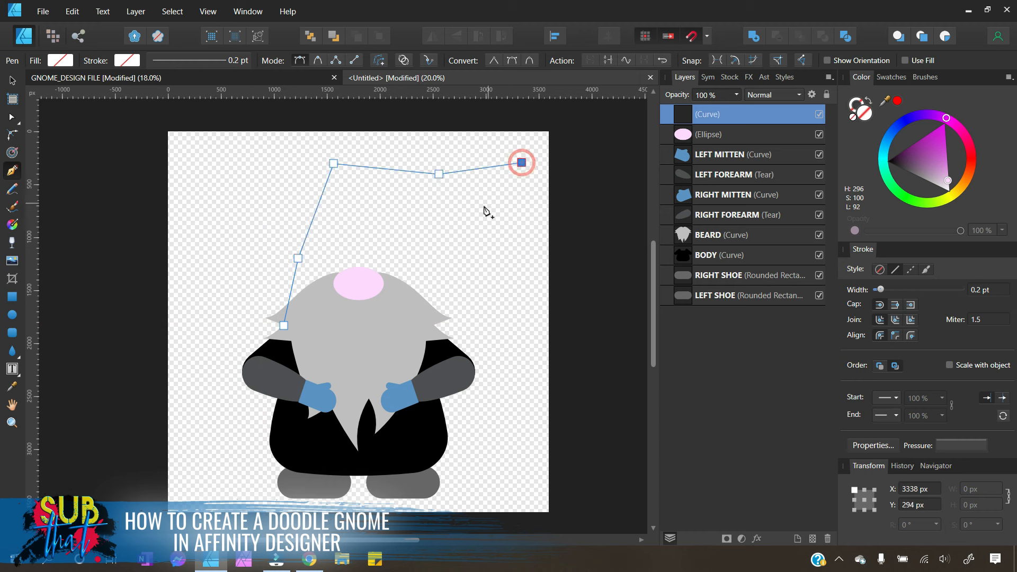
click(418, 203)
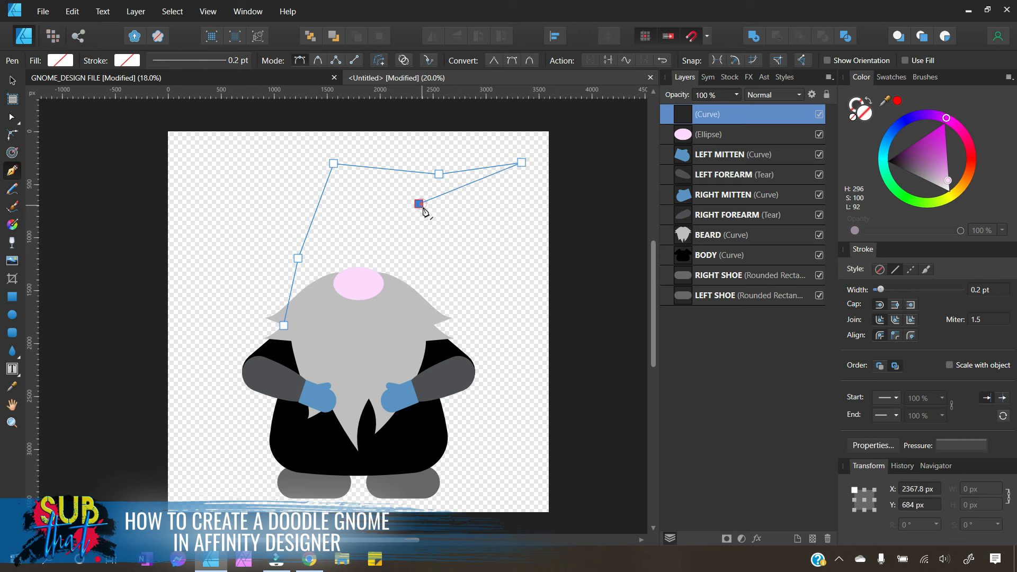
click(434, 325)
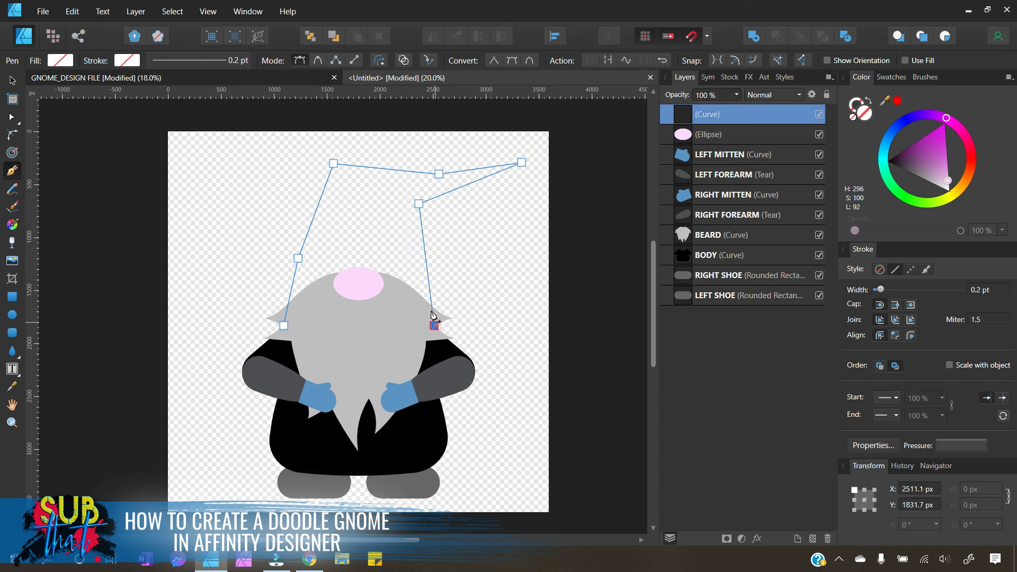
click(364, 277)
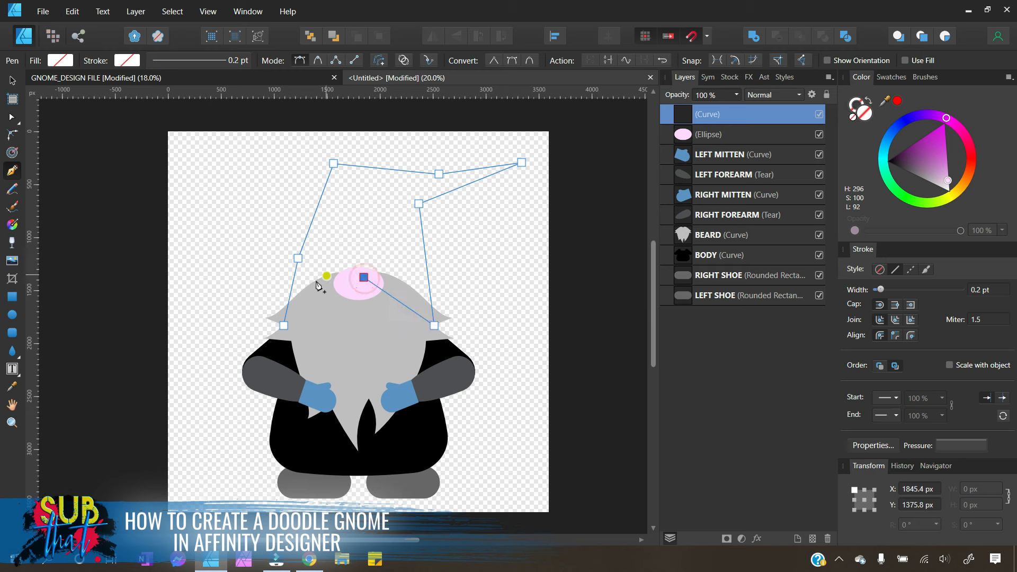
click(283, 327)
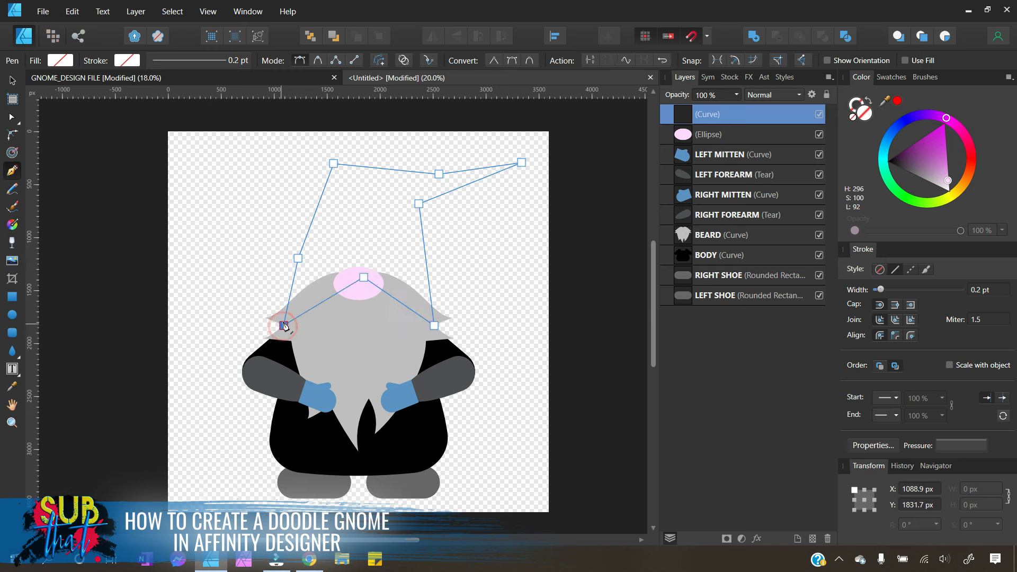
Step: Fill the hat outline with green (H 137, S 100, L 32)
click(11, 119)
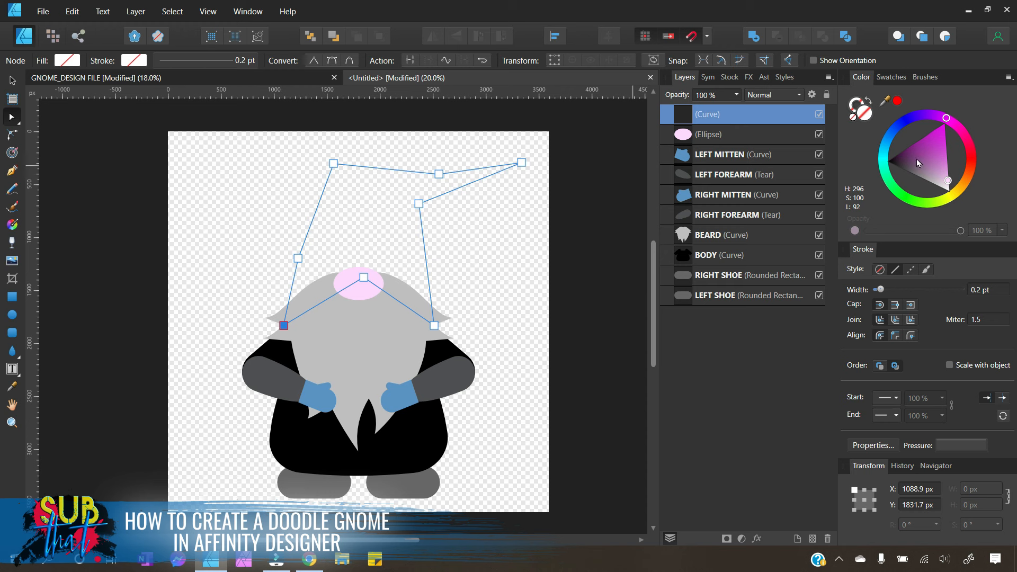
click(896, 194)
mouse_move(923, 167)
mouse_down()
mouse_move(930, 196)
mouse_move(921, 180)
mouse_up()
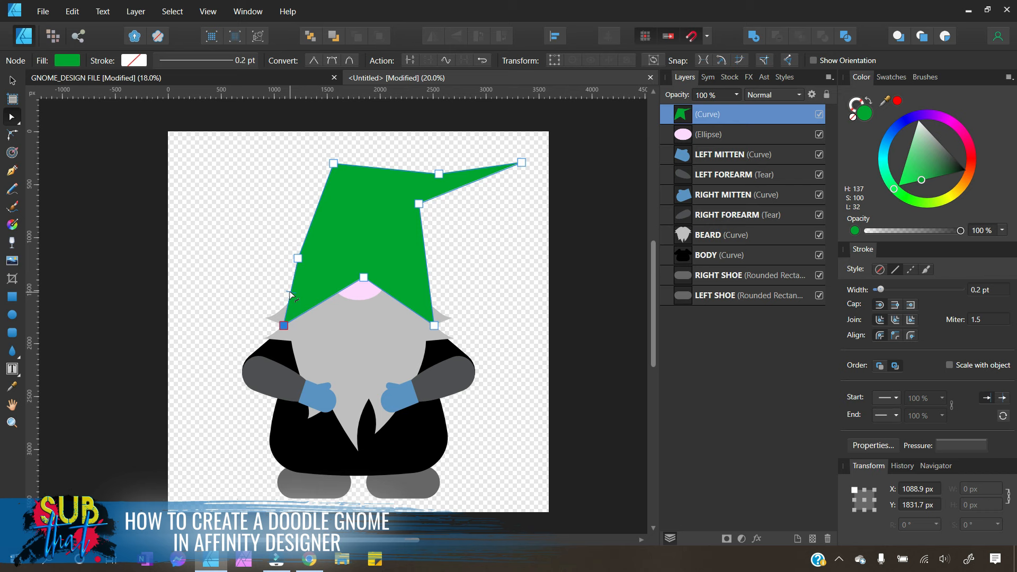
Step: Bend the hat's straight edges into curves, arching the brim over the nose and rounding the crown, left side and drooping tip
mouse_move(294, 297)
mouse_down()
mouse_move(271, 292)
mouse_move(310, 292)
mouse_up()
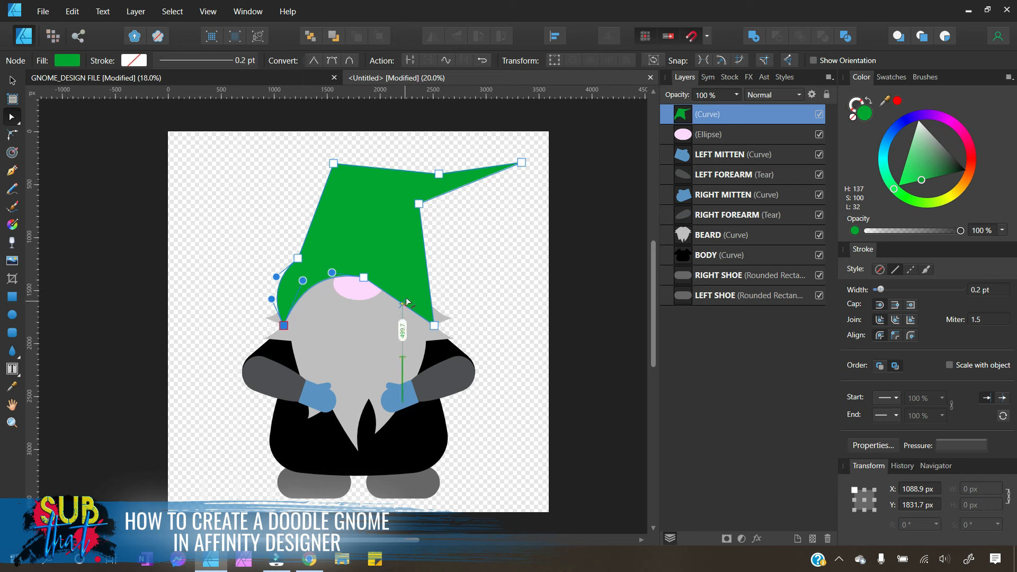
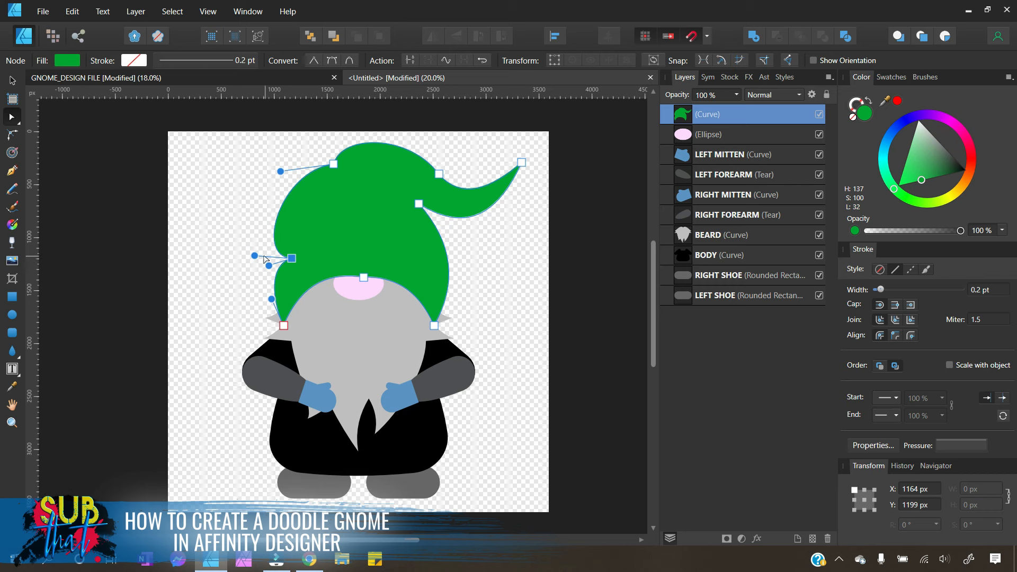
drag(254, 256, 271, 246)
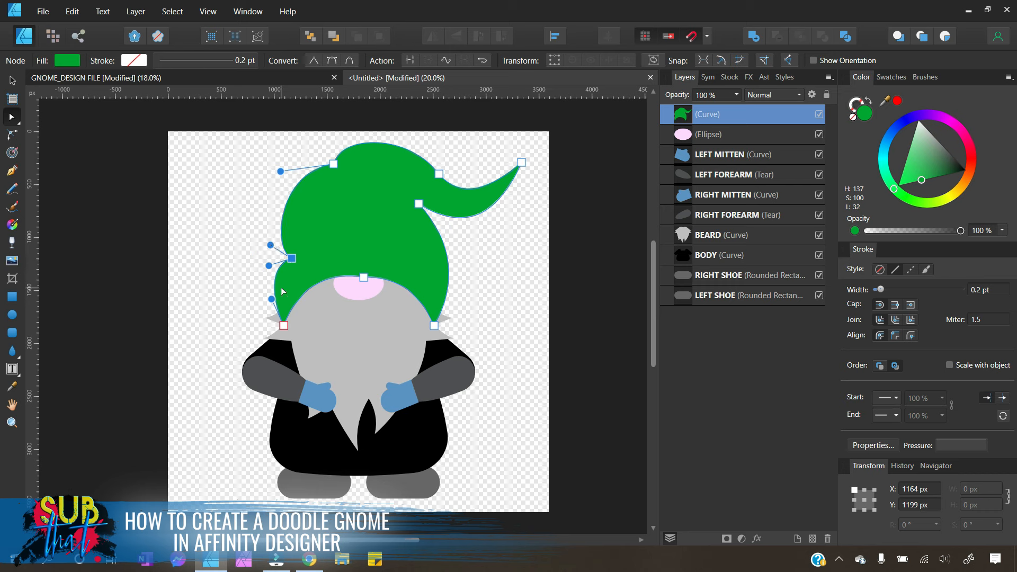
click(13, 81)
click(191, 188)
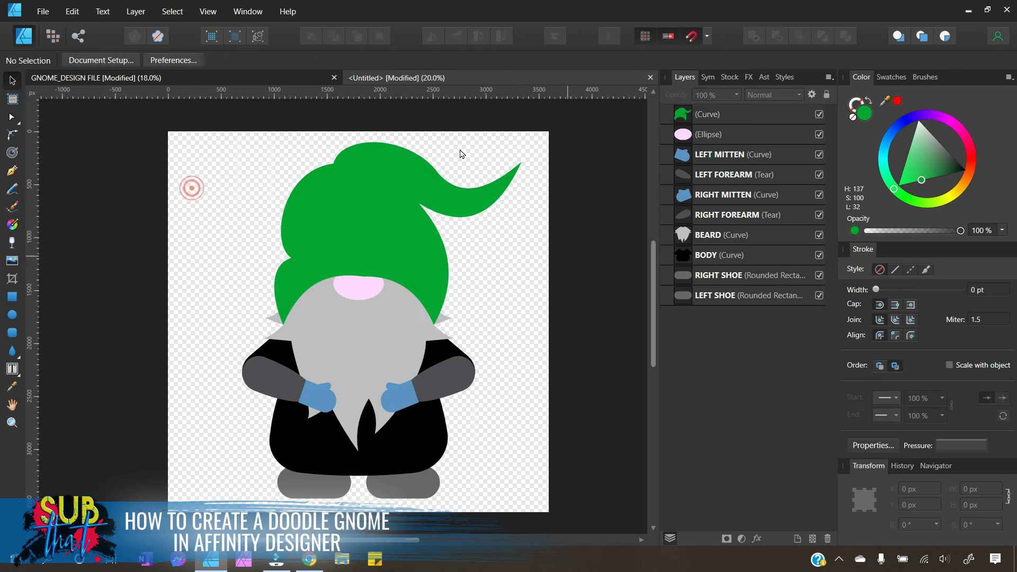
Step: Shift the hat's upper-left crown node slightly outward and angle its handle downward to even out the bump
click(362, 238)
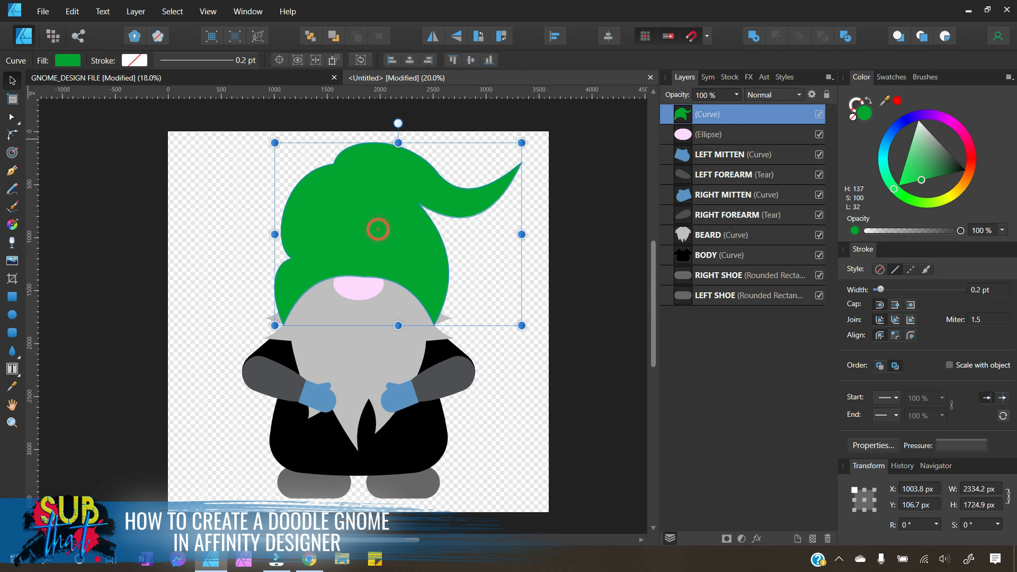
click(11, 117)
drag(334, 164, 343, 137)
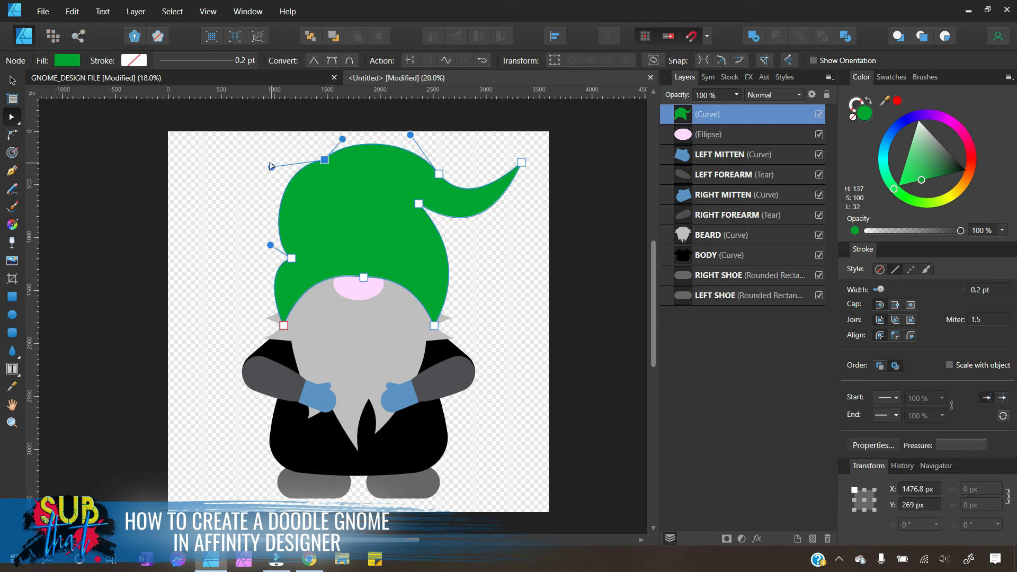
drag(271, 167, 277, 183)
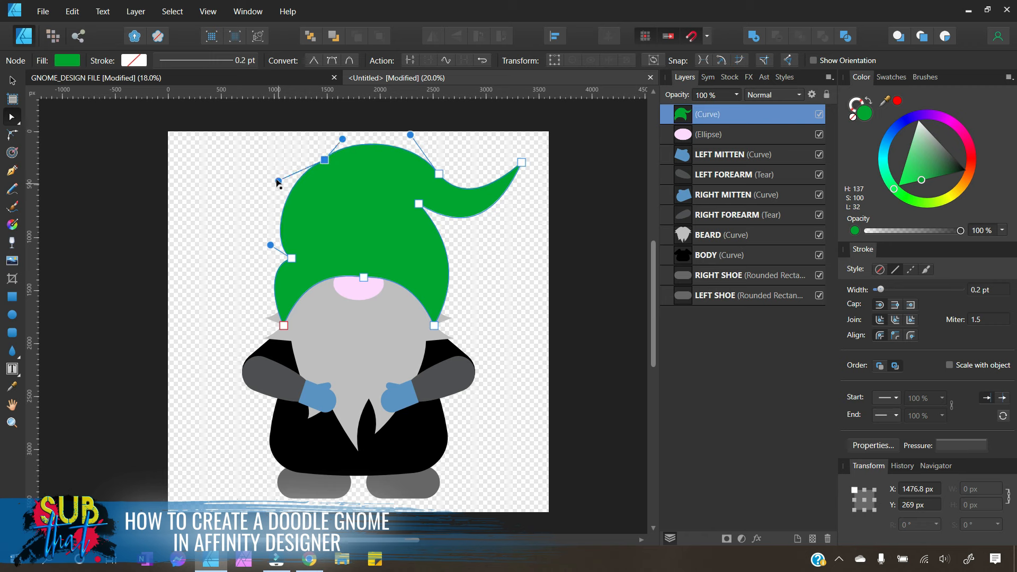
click(228, 205)
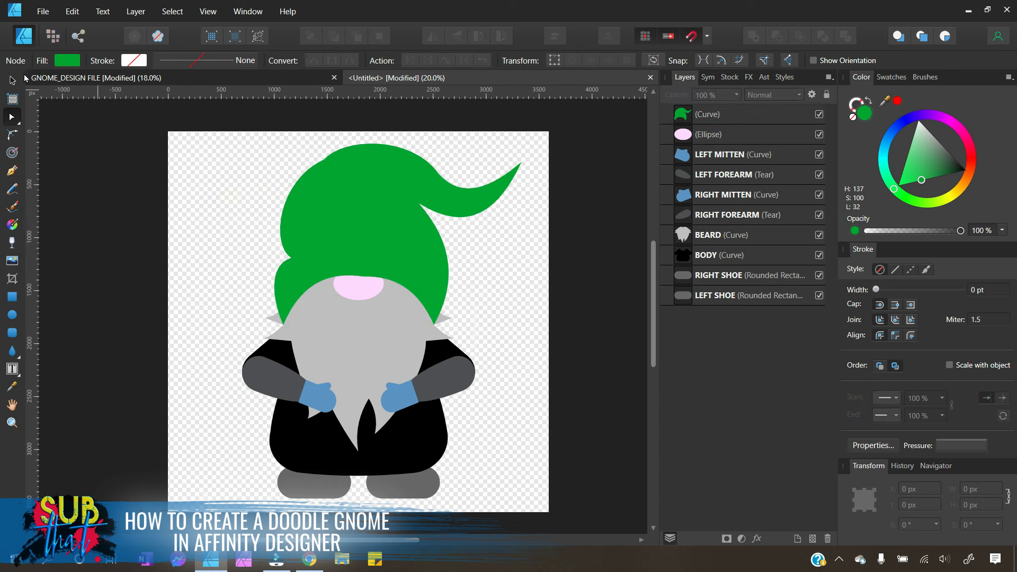
Step: Smooth the hat's upper-left crown node and adjust its handles so the crown forms one continuous curve
click(354, 178)
click(325, 160)
drag(324, 160, 340, 143)
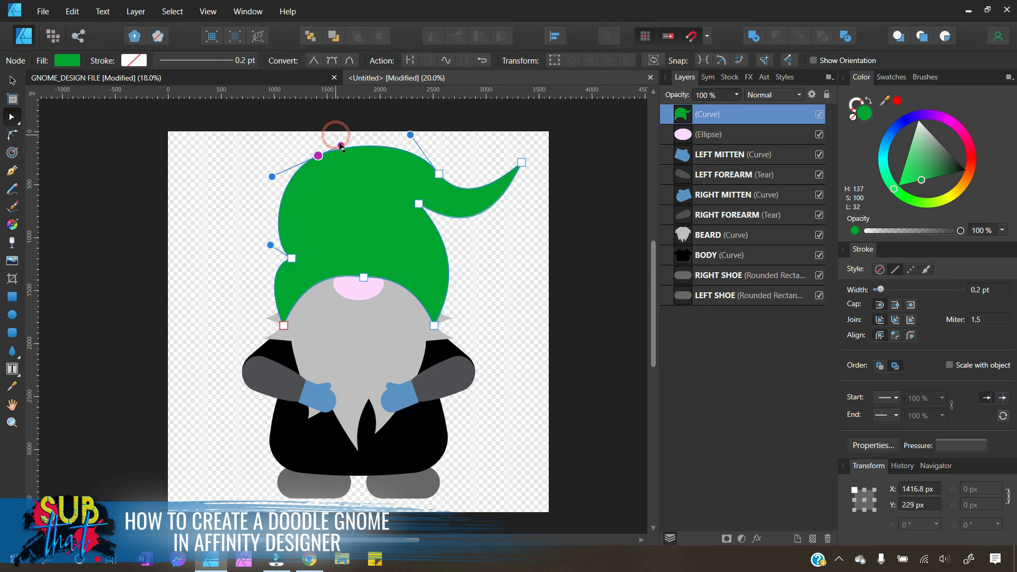
drag(273, 174, 274, 179)
click(234, 178)
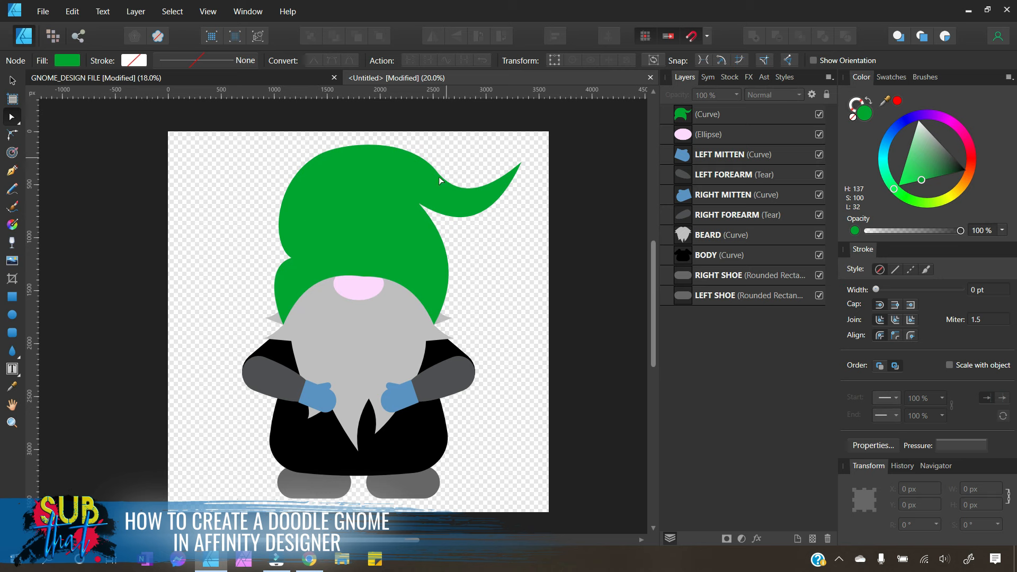
click(448, 196)
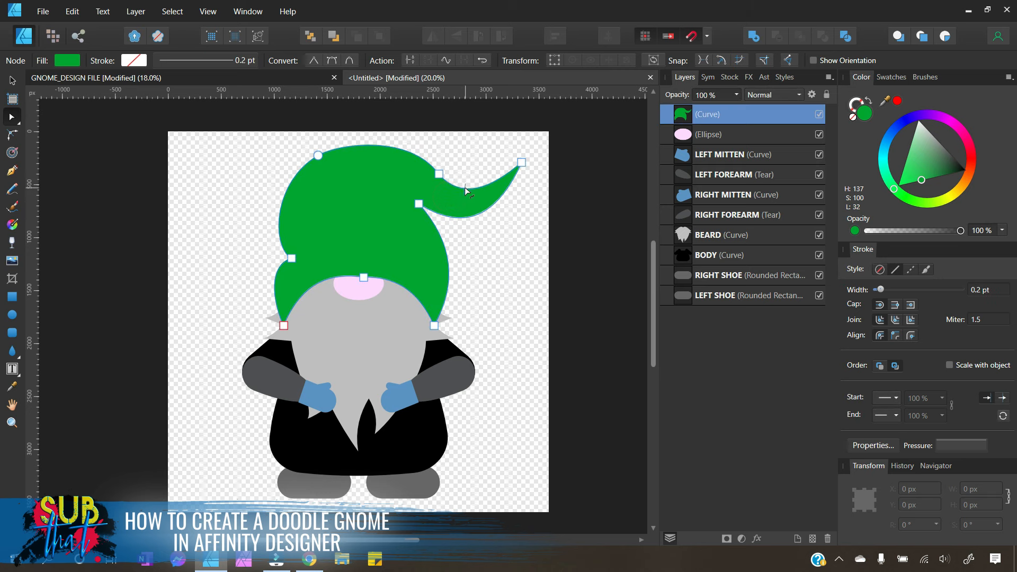
click(467, 250)
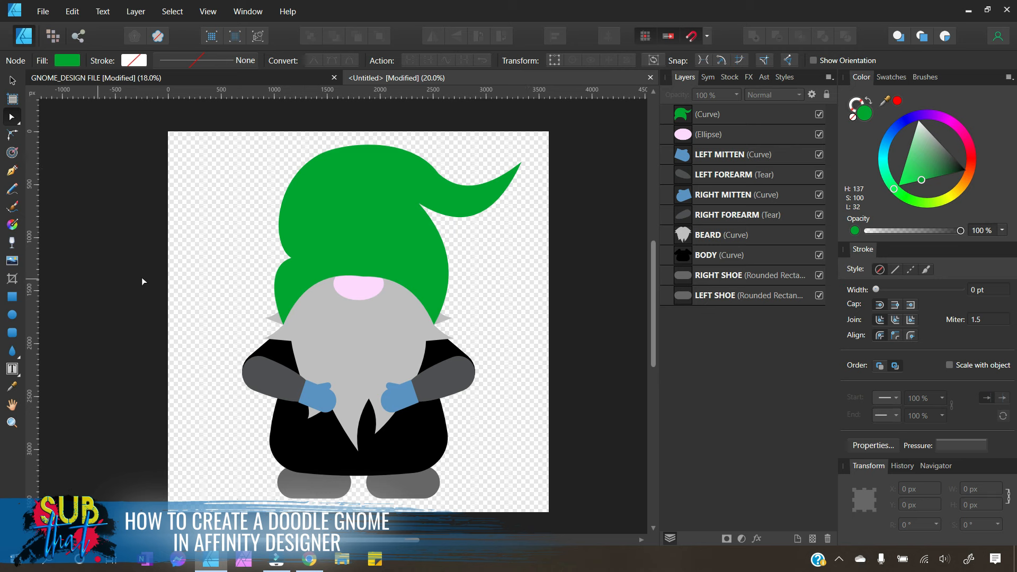
Step: Draw a cloud shape about 580 × 562 px beside the hat, filled dark yellow (H 52, S 100, L 32)
click(18, 361)
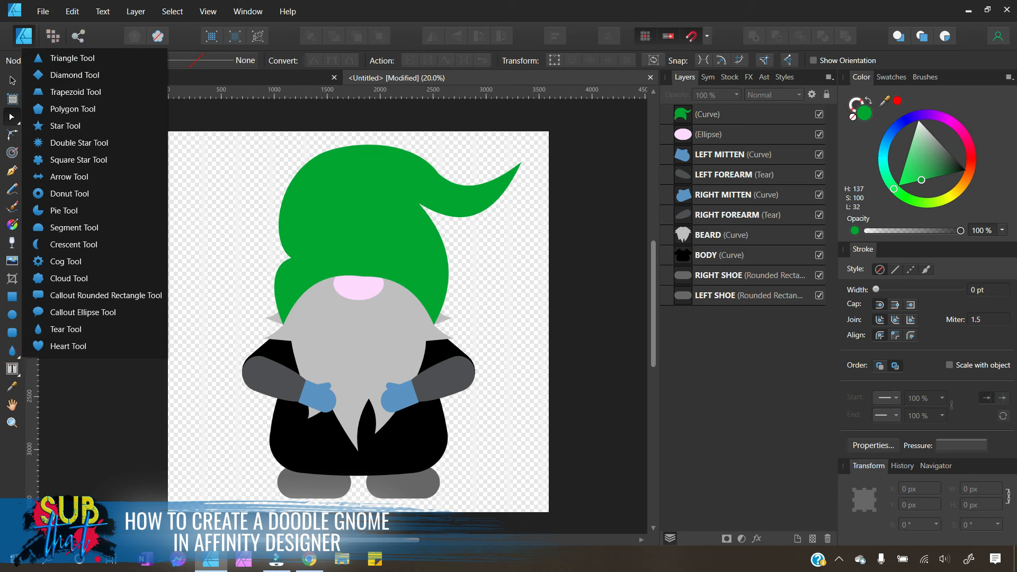
click(69, 279)
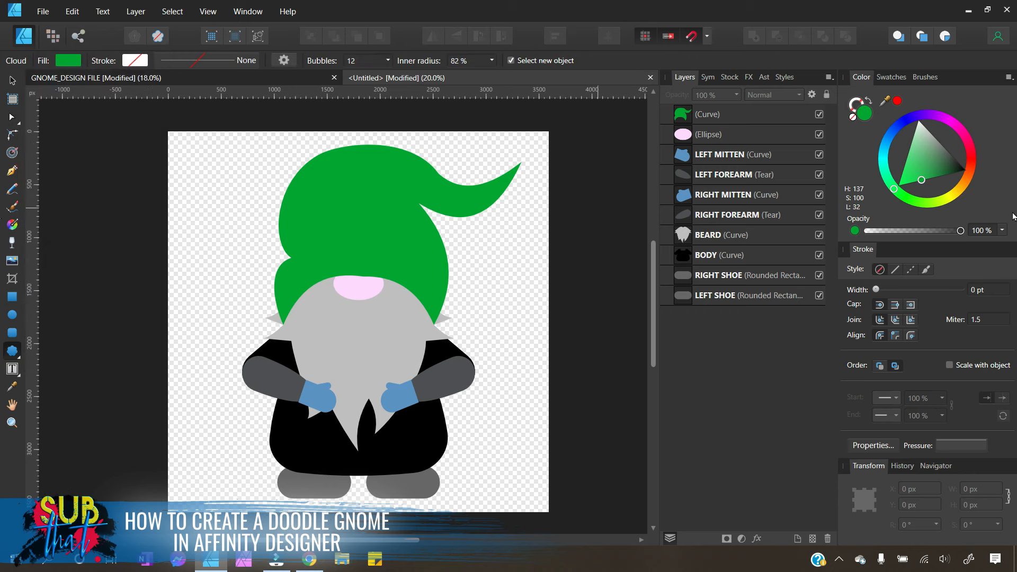
click(955, 201)
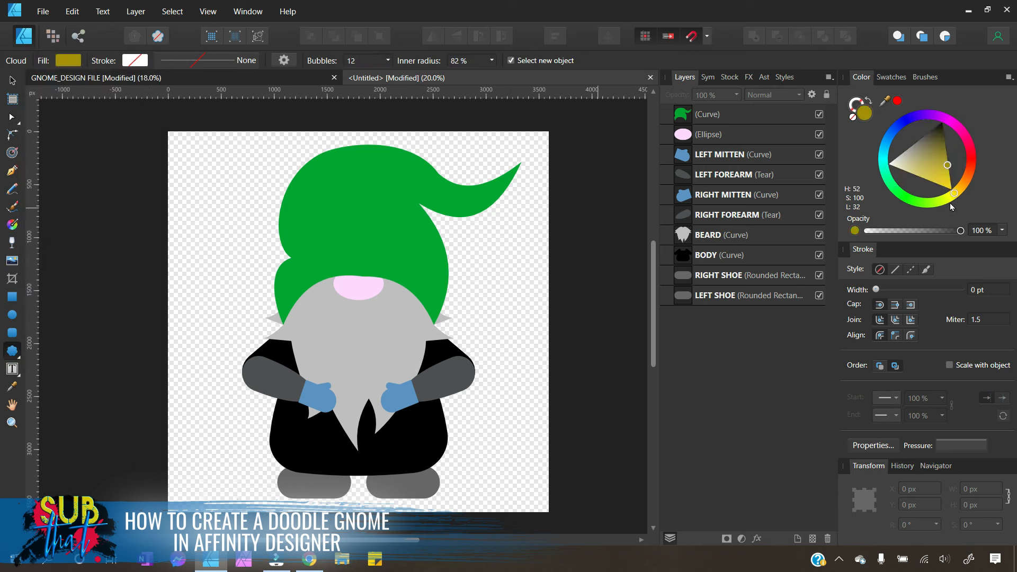
drag(197, 175, 259, 237)
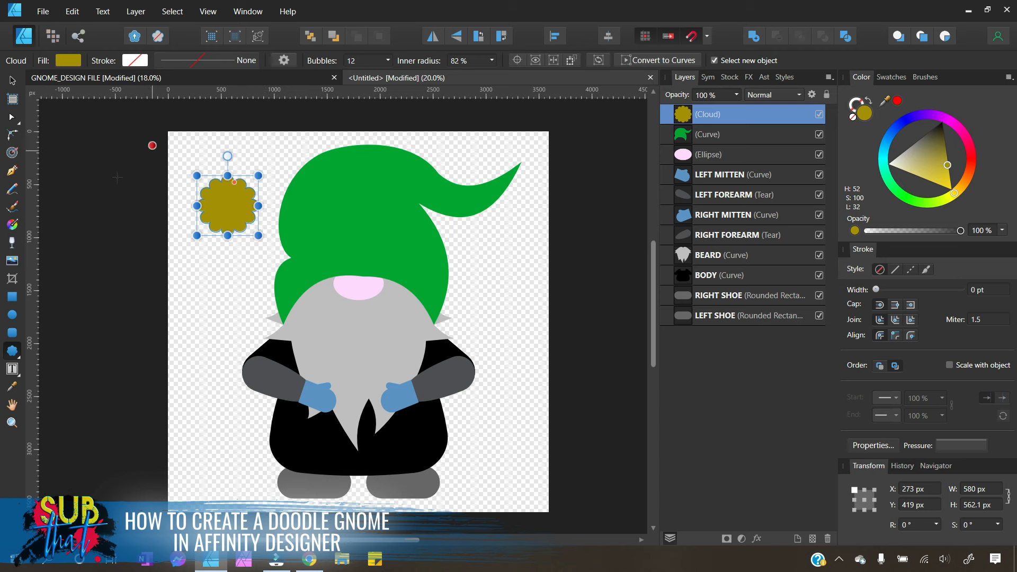
Step: Set the cloud shape to 7 bubbles with a 70% inner radius
click(388, 62)
drag(391, 77, 380, 78)
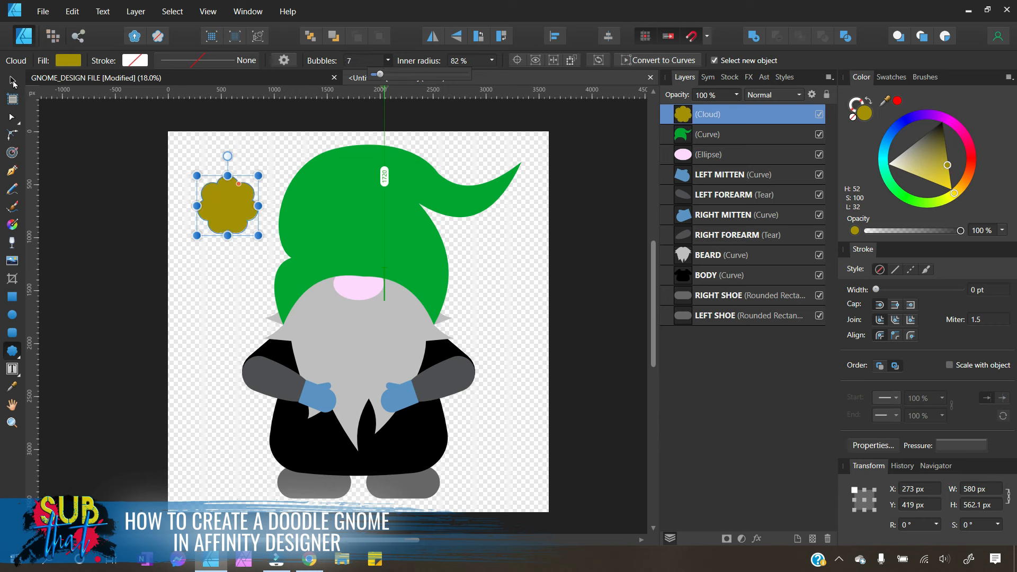
click(492, 60)
drag(493, 73, 484, 98)
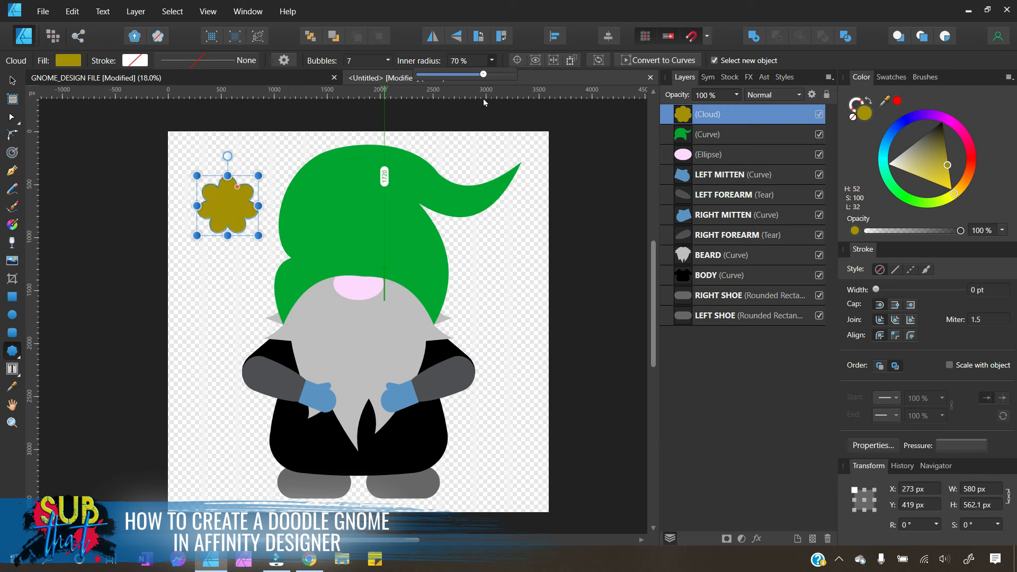
Step: Move the cloud shape onto the pointed tip of the hat as its pom-pom
click(12, 81)
drag(236, 203, 522, 172)
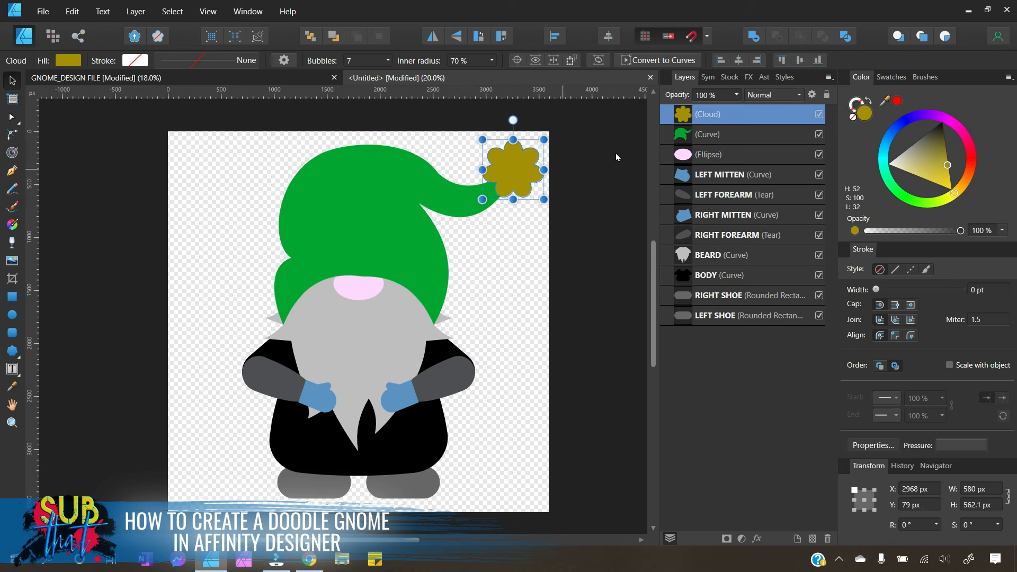
click(504, 300)
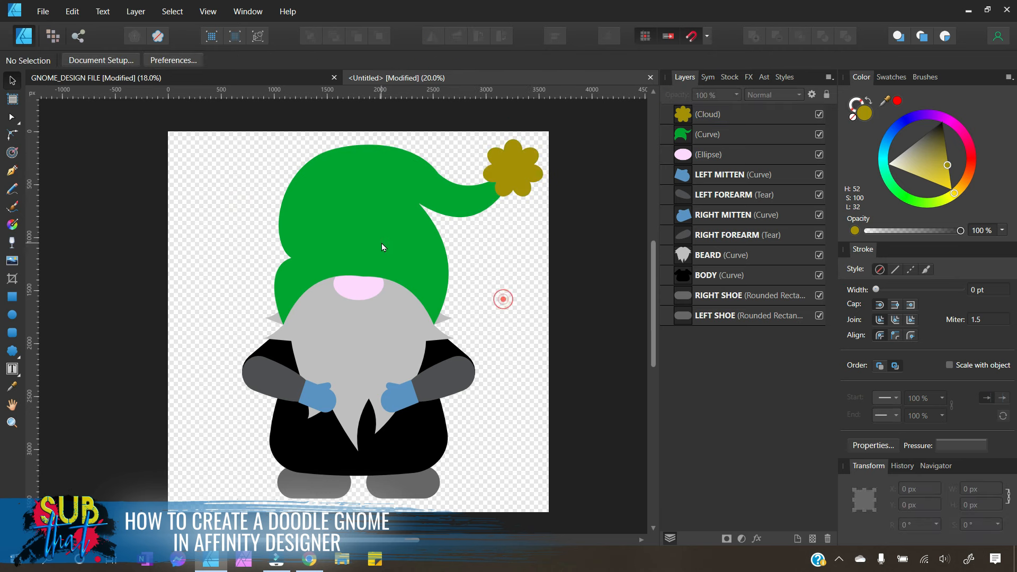
Step: Place the hat curve beneath the pink nose ellipse in the layer order, and rename the ellipse layer NOSE
click(379, 244)
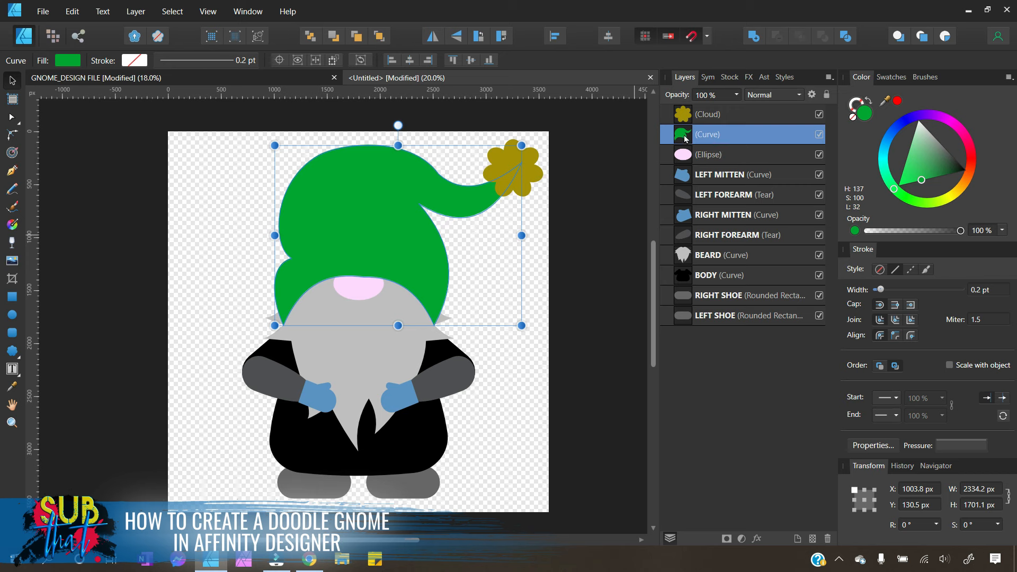
drag(683, 137, 710, 166)
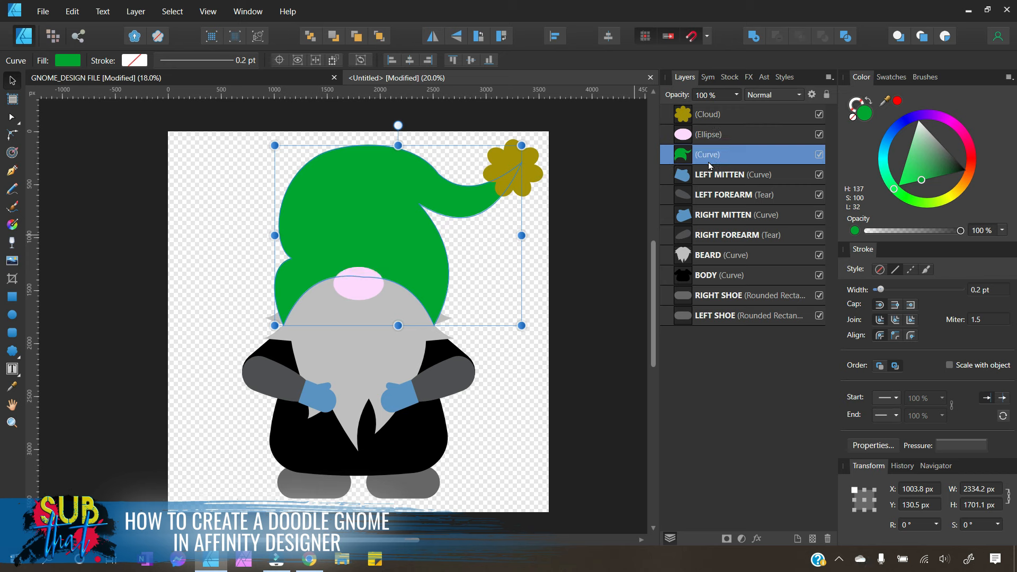
double_click(710, 136)
text(NOSE)
key(Return)
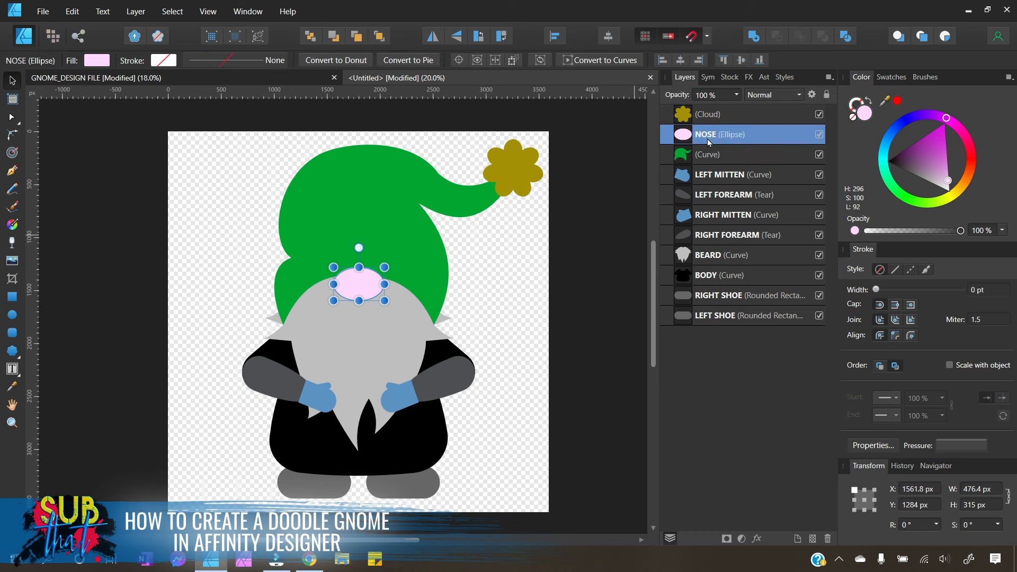
click(507, 287)
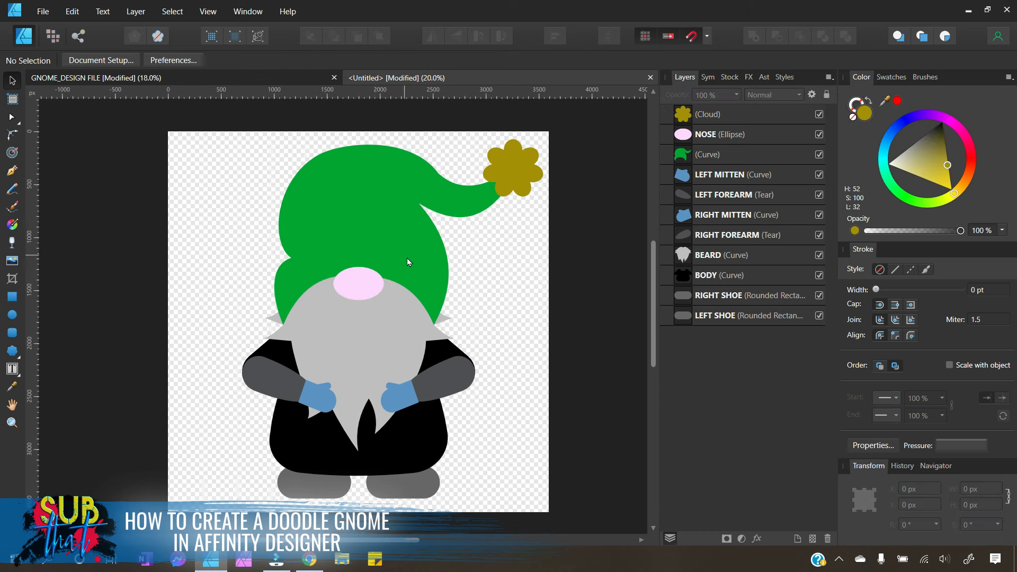
Step: Rename the cloud layer HAT POOF and place it just below the NOSE layer
click(421, 274)
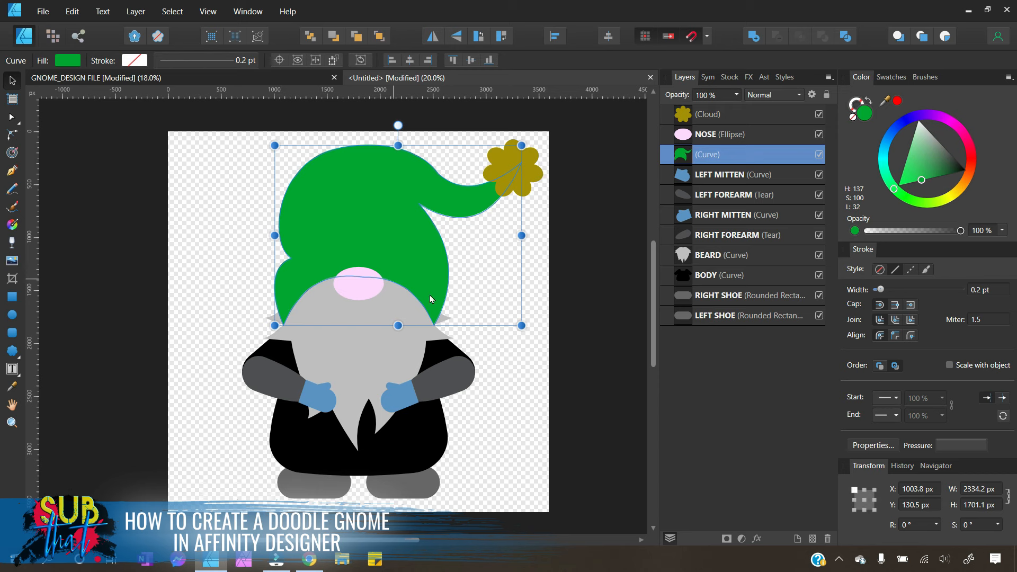
click(509, 398)
double_click(711, 116)
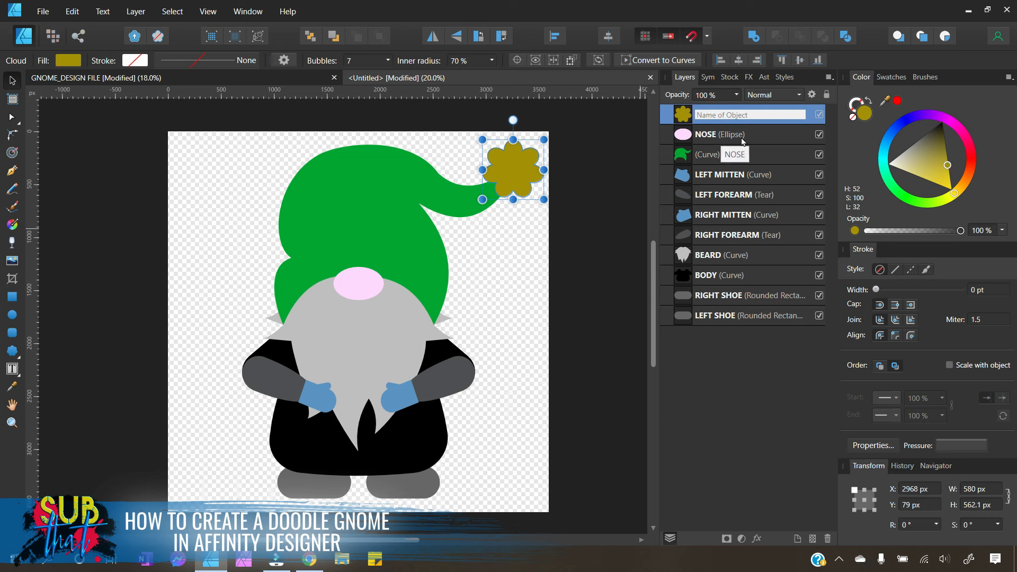
text(HAT POOF)
key(Return)
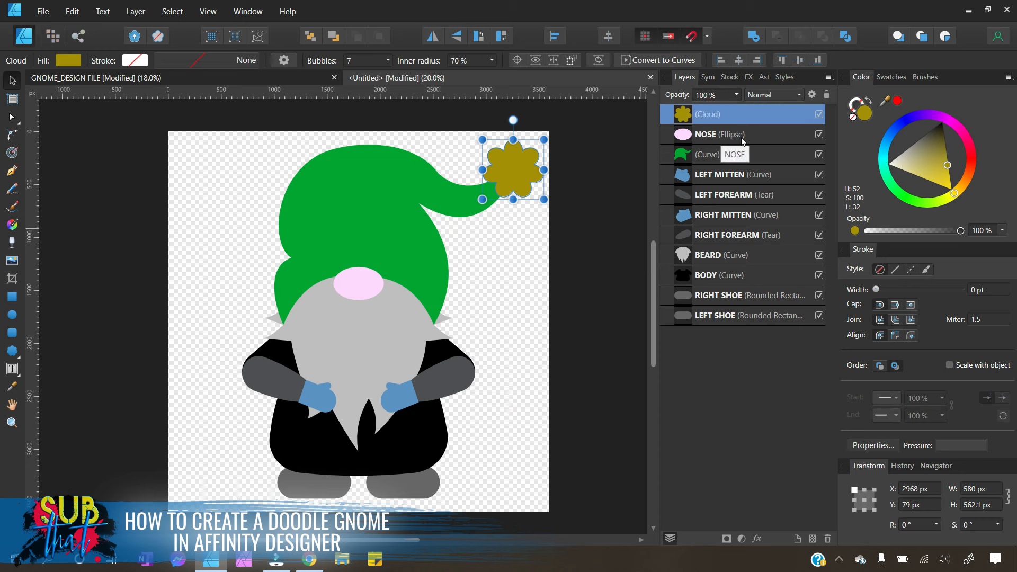
drag(679, 125, 681, 144)
Step: Rename the green hat curve's layer HAT
double_click(714, 153)
text(HAT)
key(Return)
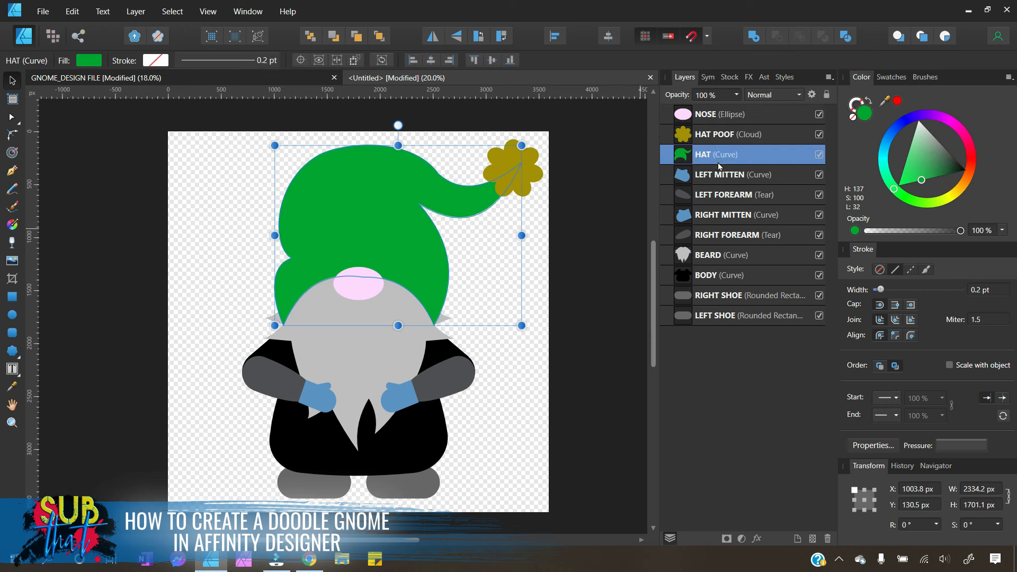
click(580, 364)
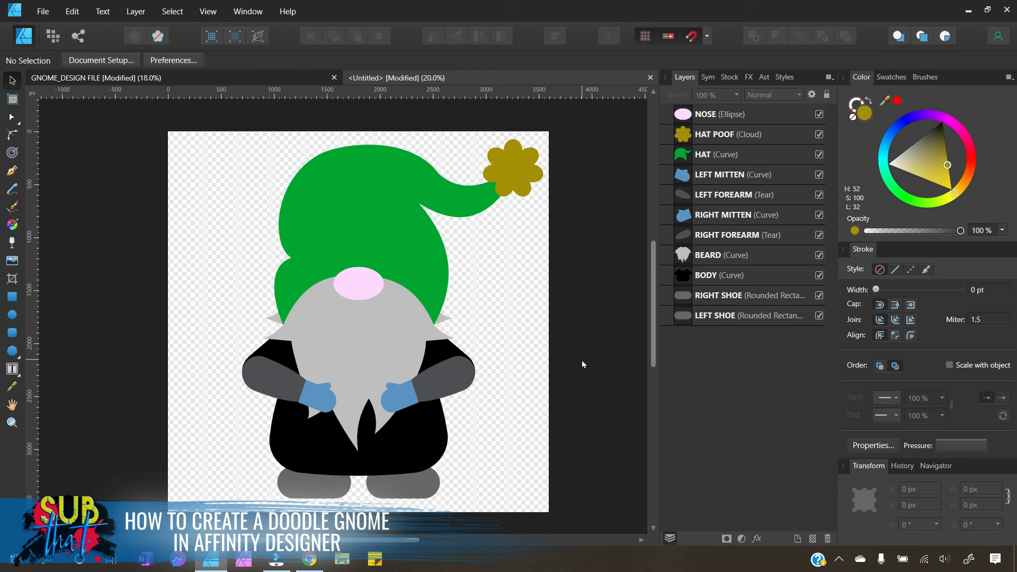
Step: Set the stroke colour of all gnome layers, from NOSE through LEFT SHOE, to black
click(747, 116)
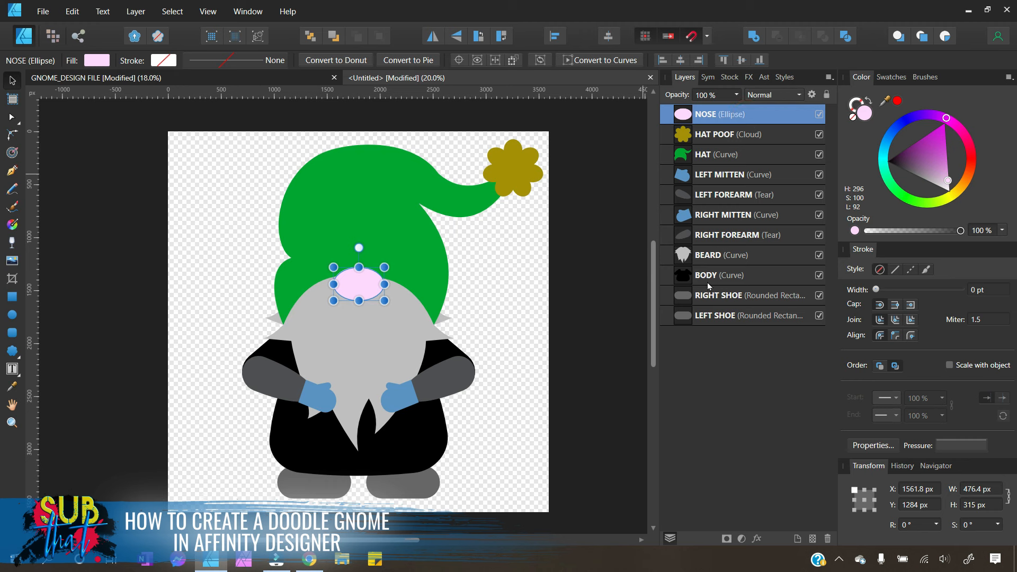
shift+click(710, 317)
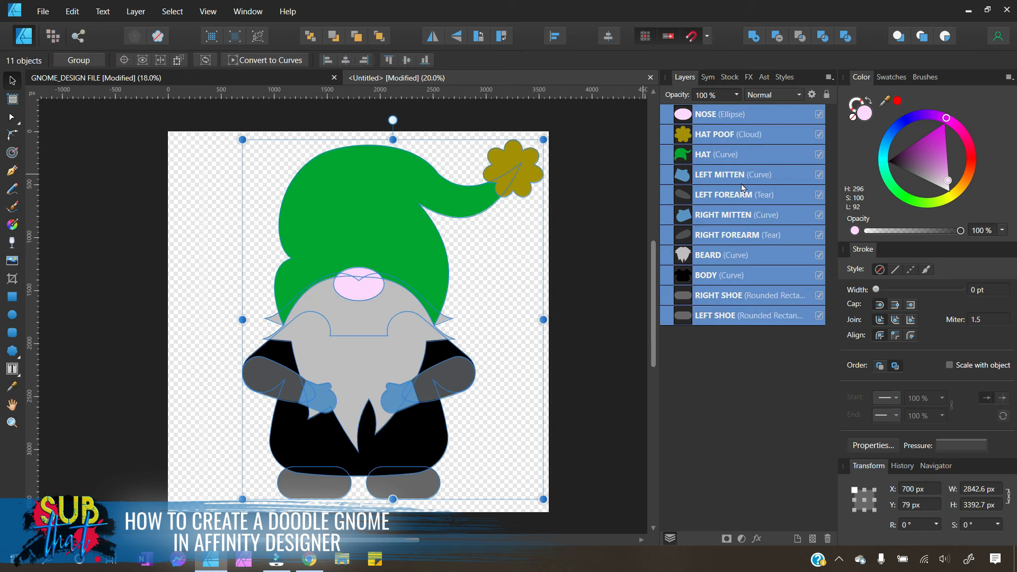
click(854, 106)
drag(915, 146, 904, 124)
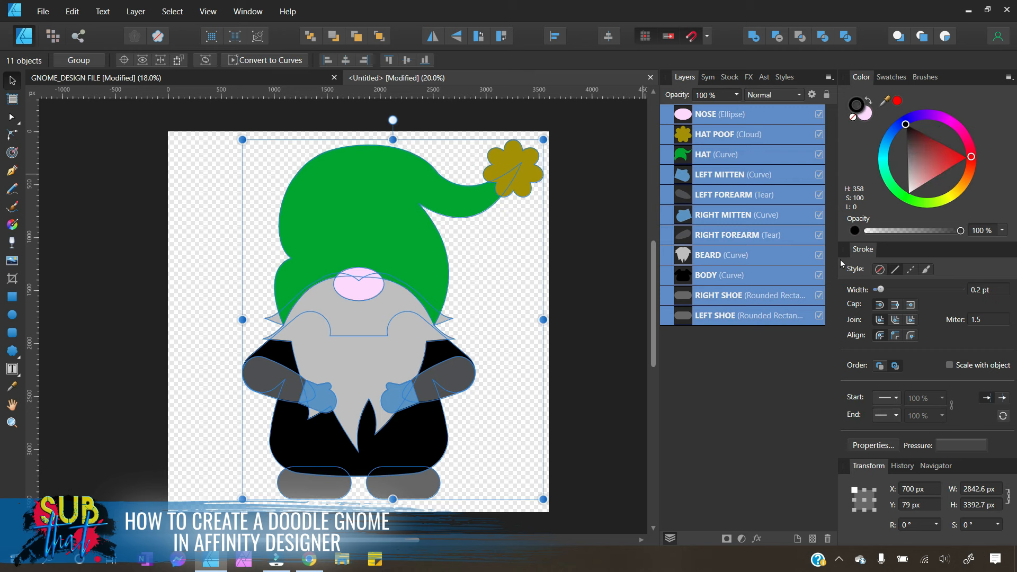
Step: Apply the thinner size 40 brush from the Frankentoon - Comic Book Inks set as the outline of all gnome shapes
click(925, 78)
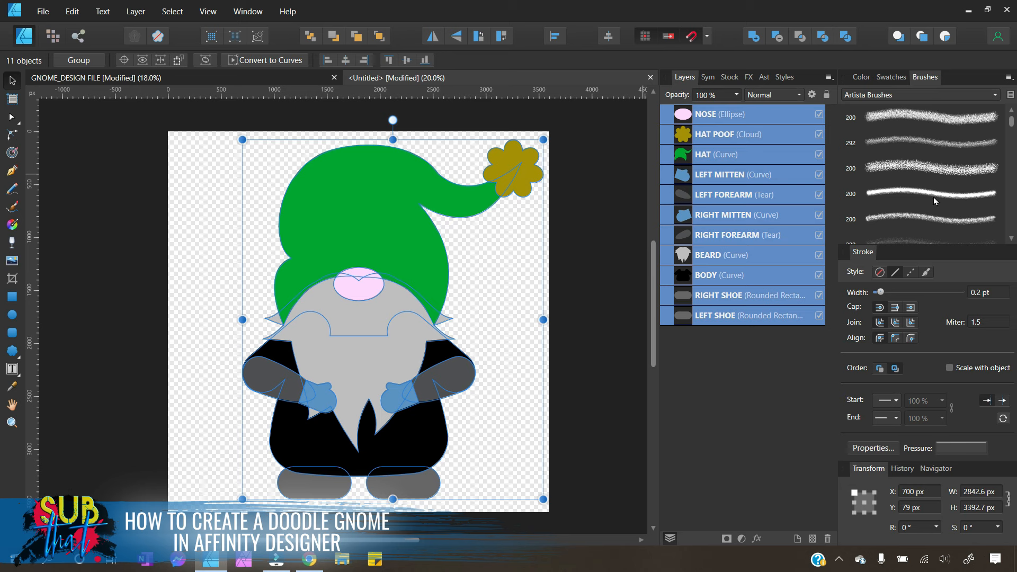
click(930, 276)
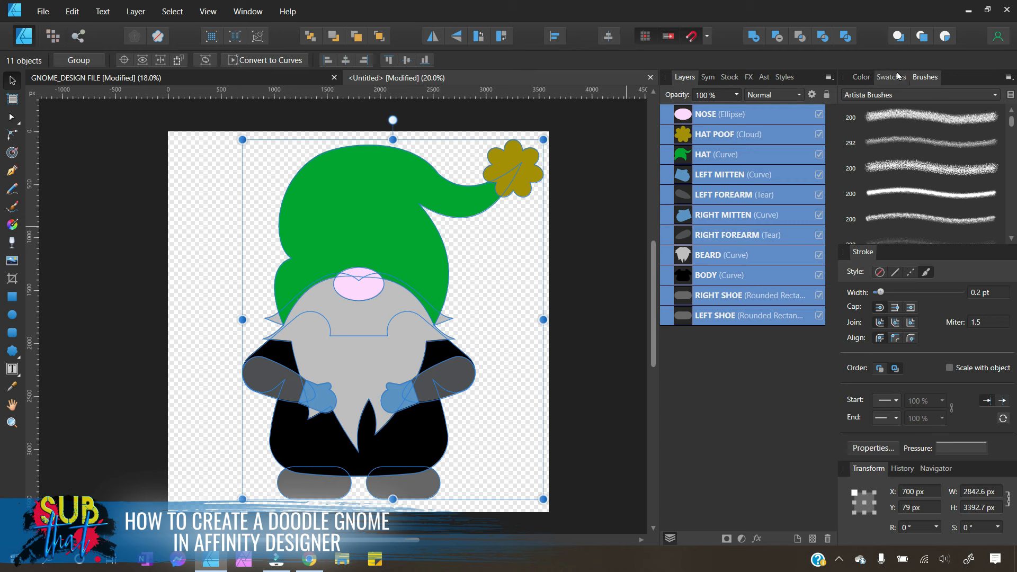
click(901, 95)
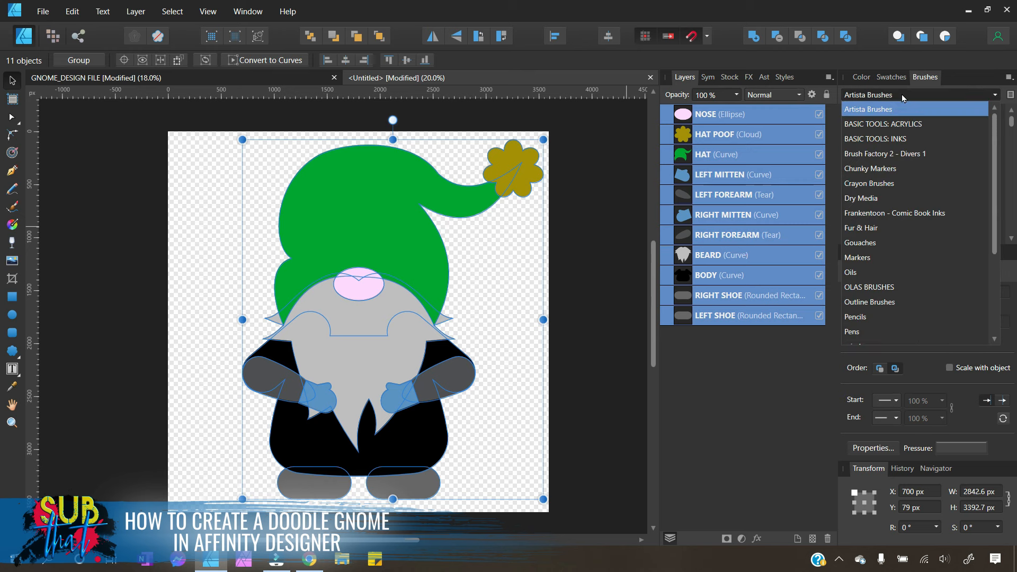
scroll(895, 218, down, 1)
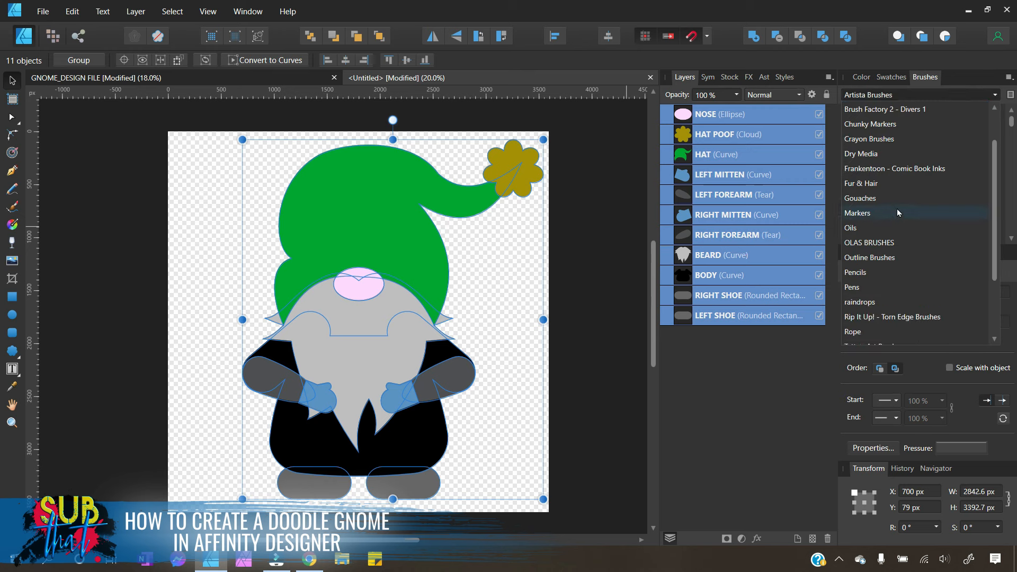
click(911, 169)
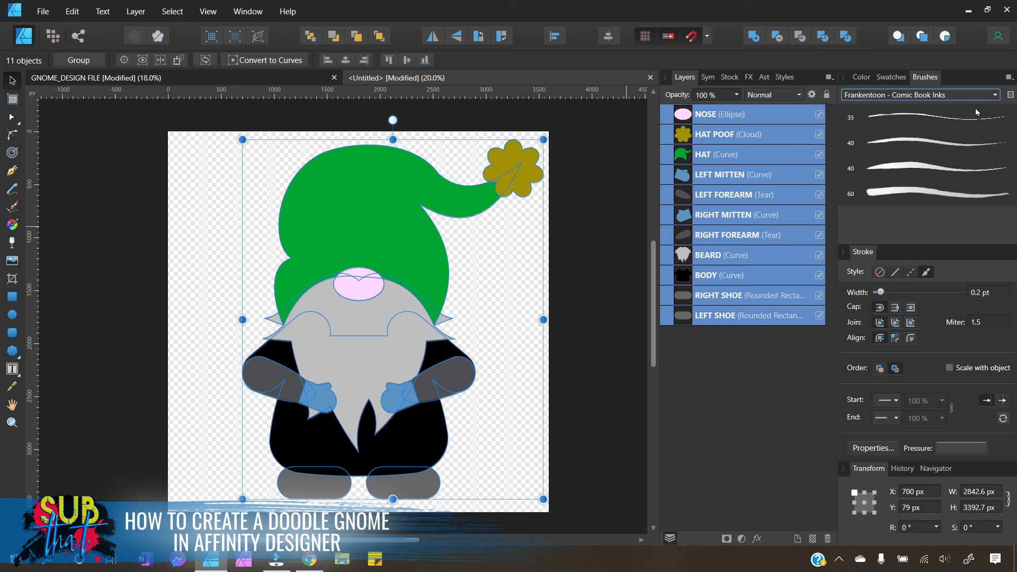
click(946, 145)
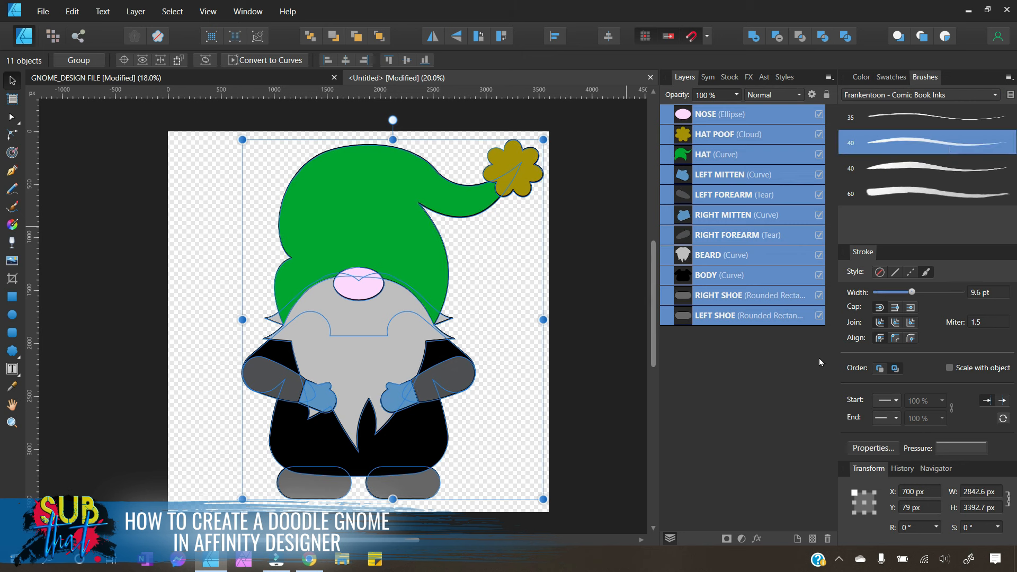
Step: Set the brush outline width of all gnome shapes to 7.4 pt and inspect the outlined drawing
mouse_move(914, 293)
mouse_down()
mouse_move(923, 296)
mouse_move(908, 295)
mouse_up()
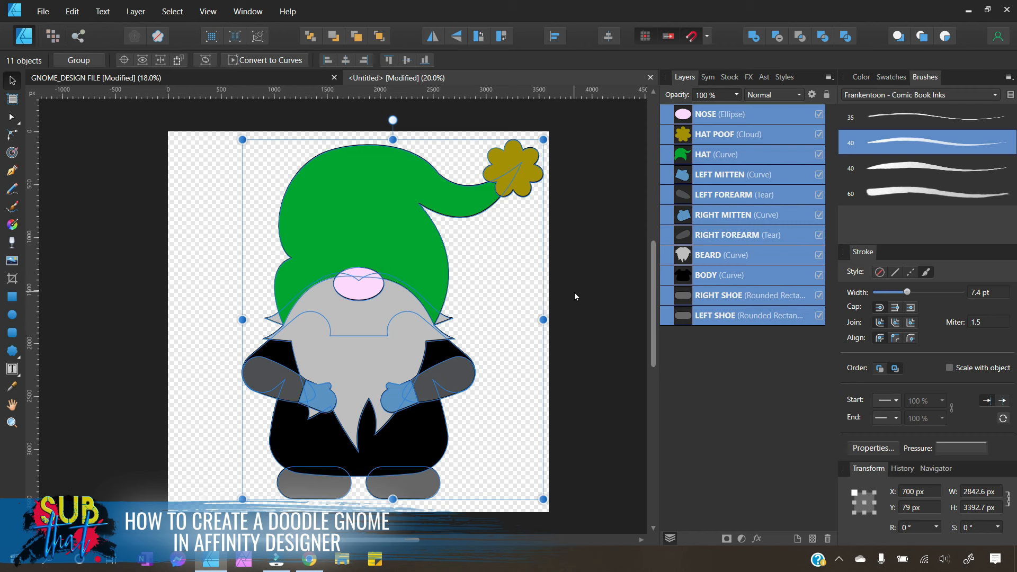
click(584, 336)
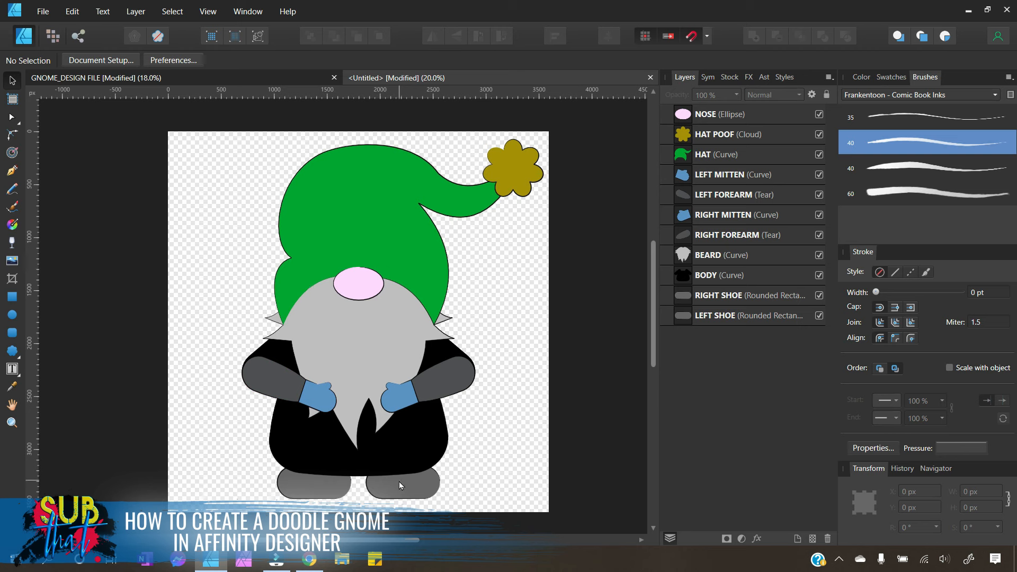
click(406, 344)
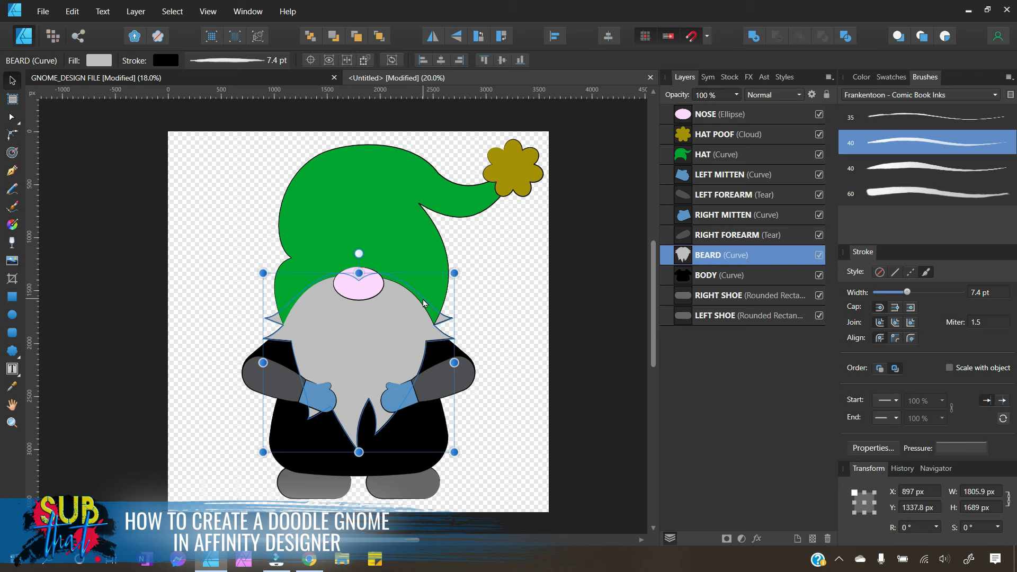
click(584, 324)
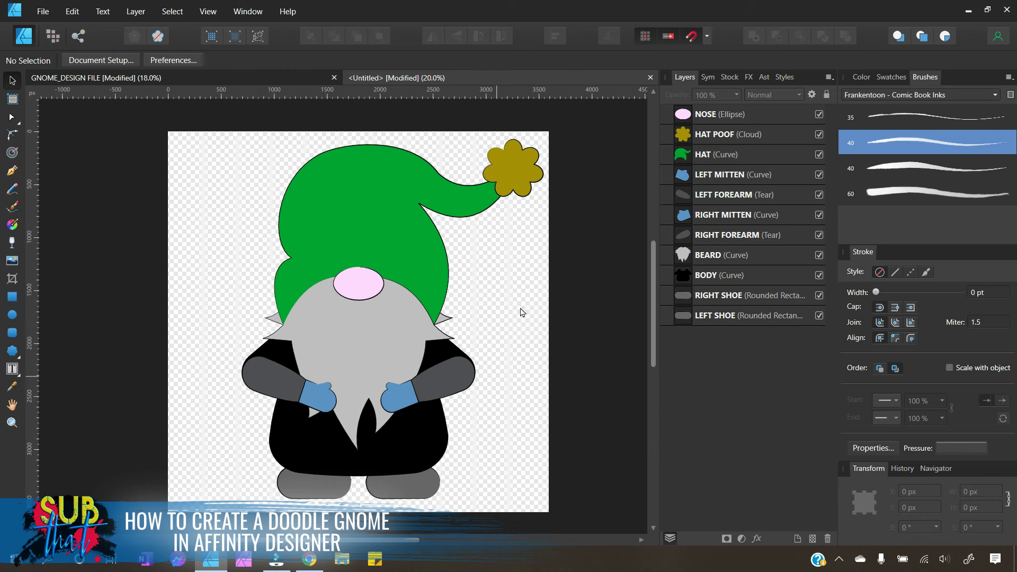
Step: Change the pom-pom's fill to light grey (H 52, S 0, L 90)
click(517, 164)
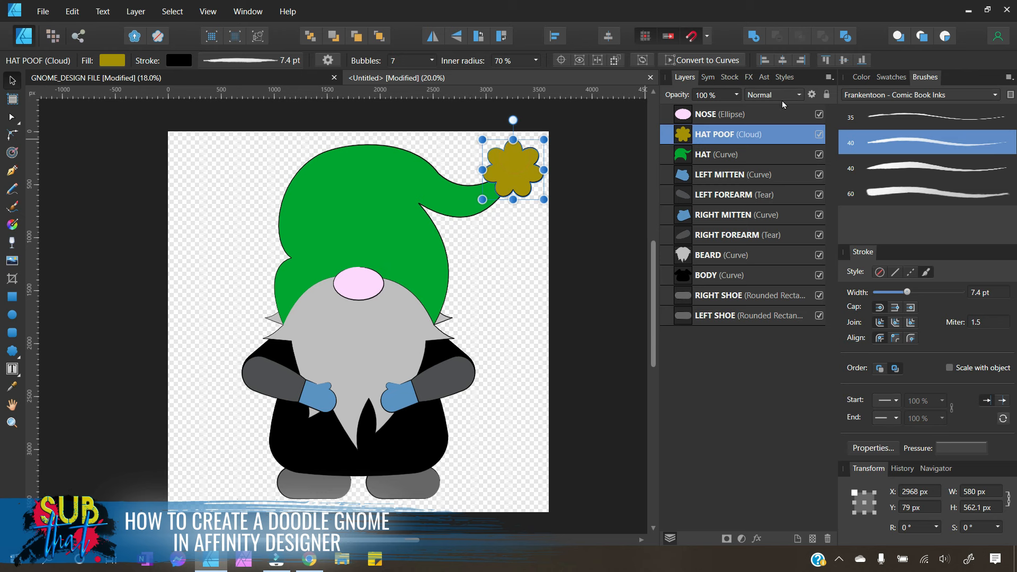
click(862, 77)
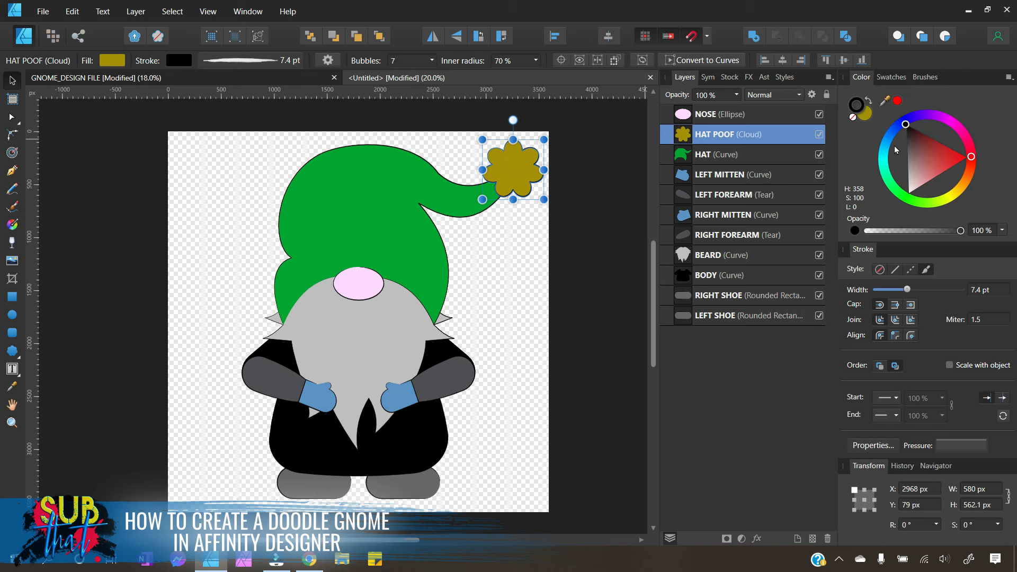
click(867, 114)
drag(924, 158, 893, 162)
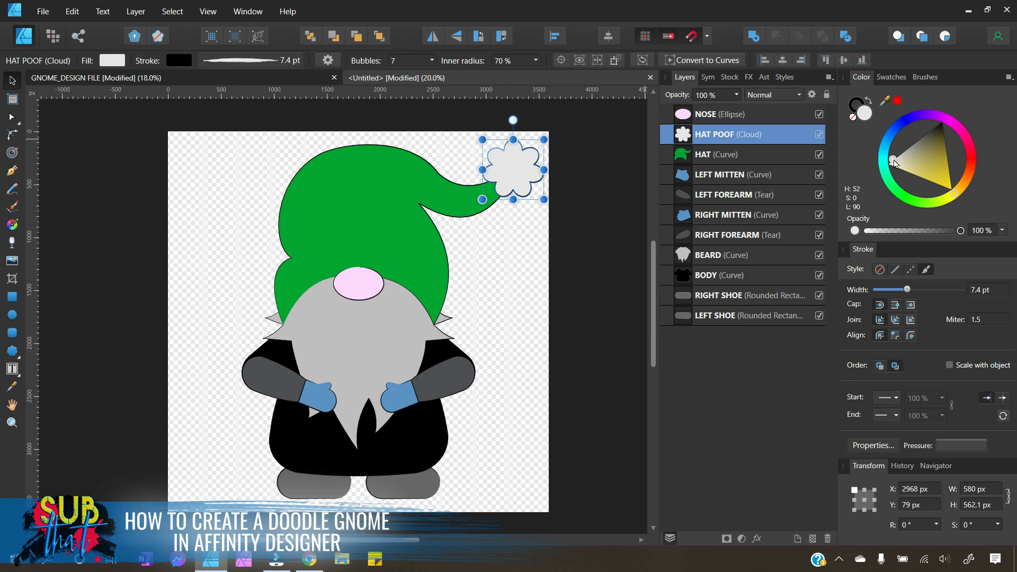
click(519, 256)
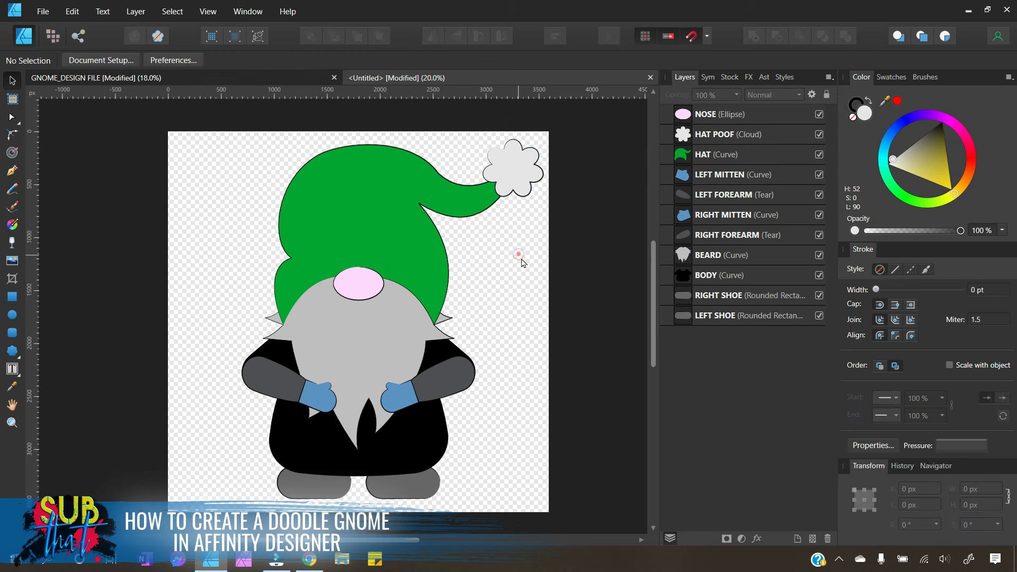
Step: Convert the HAT POOF cloud shape to editable curves
drag(328, 539, 357, 540)
click(925, 469)
click(1005, 484)
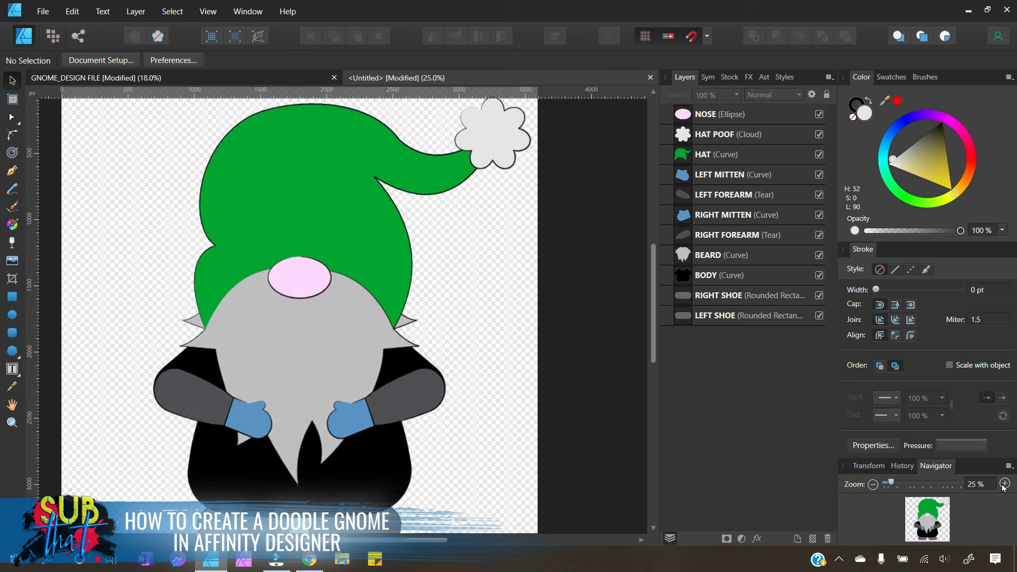
click(1005, 485)
scroll(552, 239, up, 5)
drag(356, 538, 450, 549)
scroll(460, 414, up, 2)
click(444, 424)
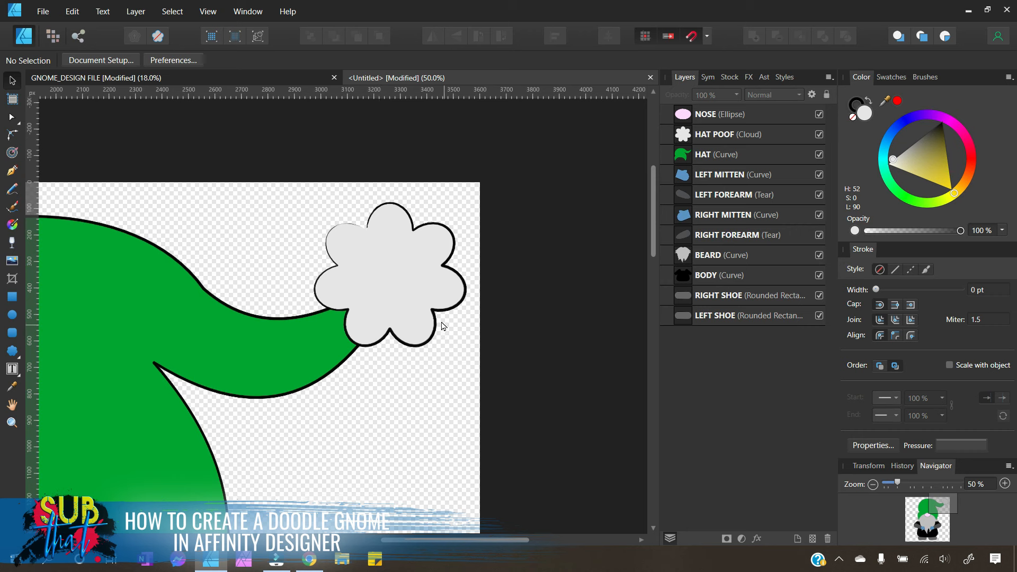
click(432, 342)
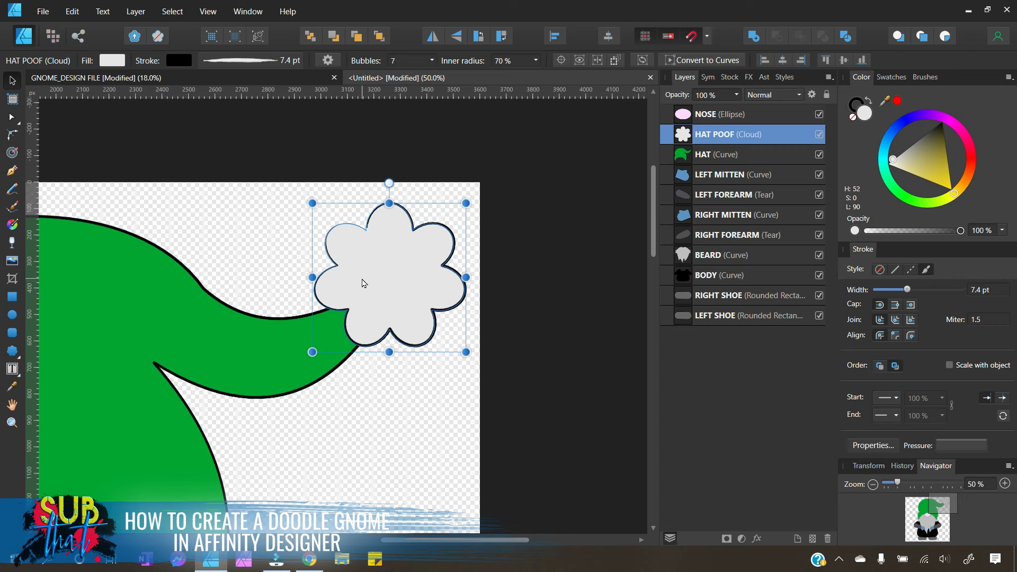
click(718, 60)
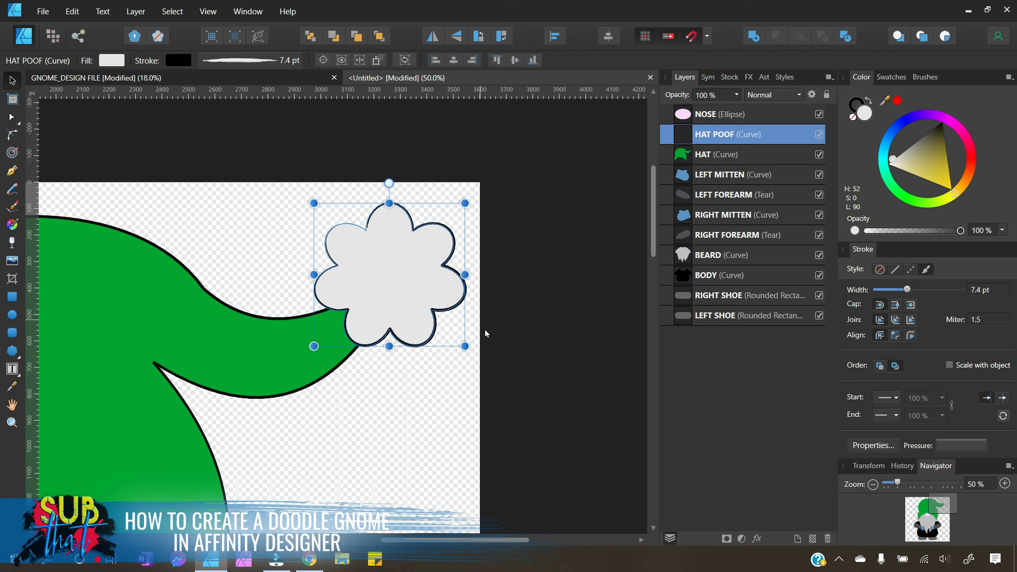
Step: Pull four of the pom-pom's inner corner nodes outward to give it an irregular, fluffier outline
click(11, 116)
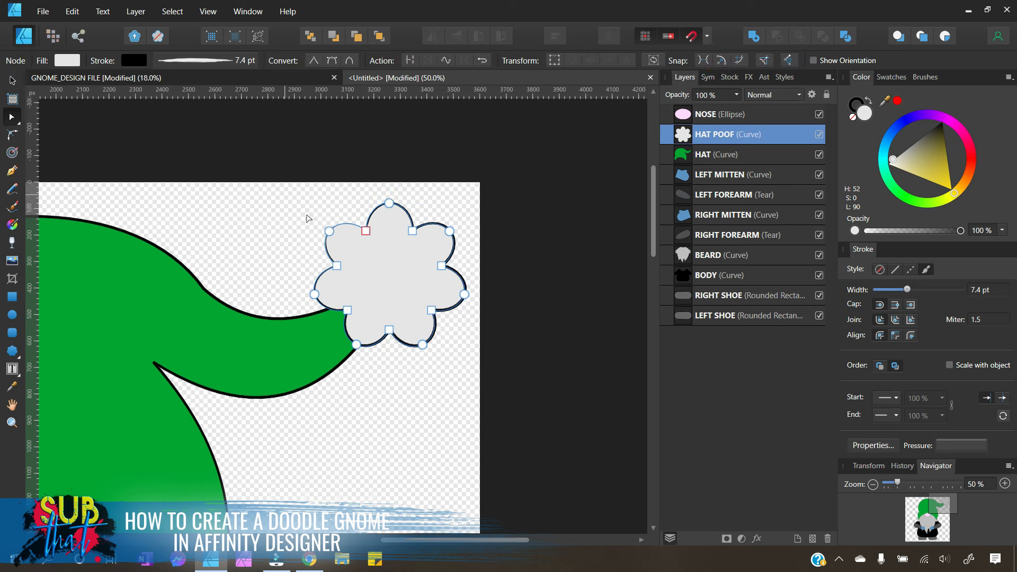
drag(366, 231, 360, 217)
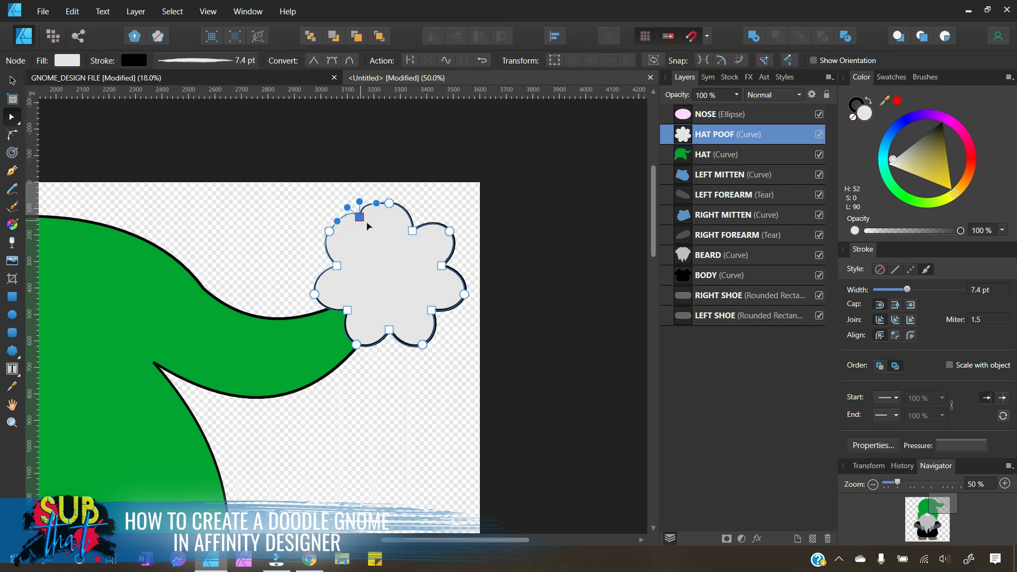
drag(433, 311, 450, 311)
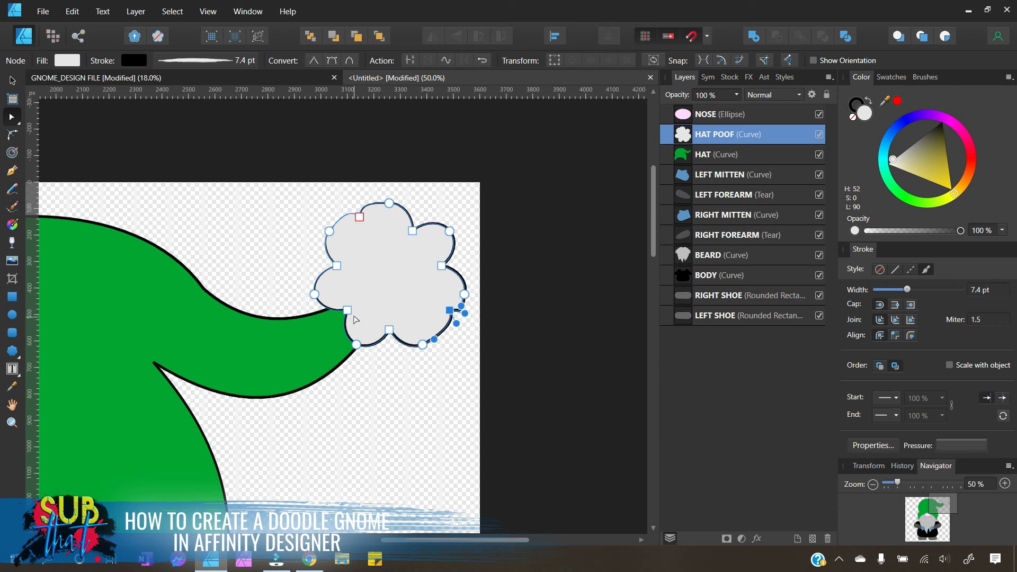
drag(345, 314, 336, 306)
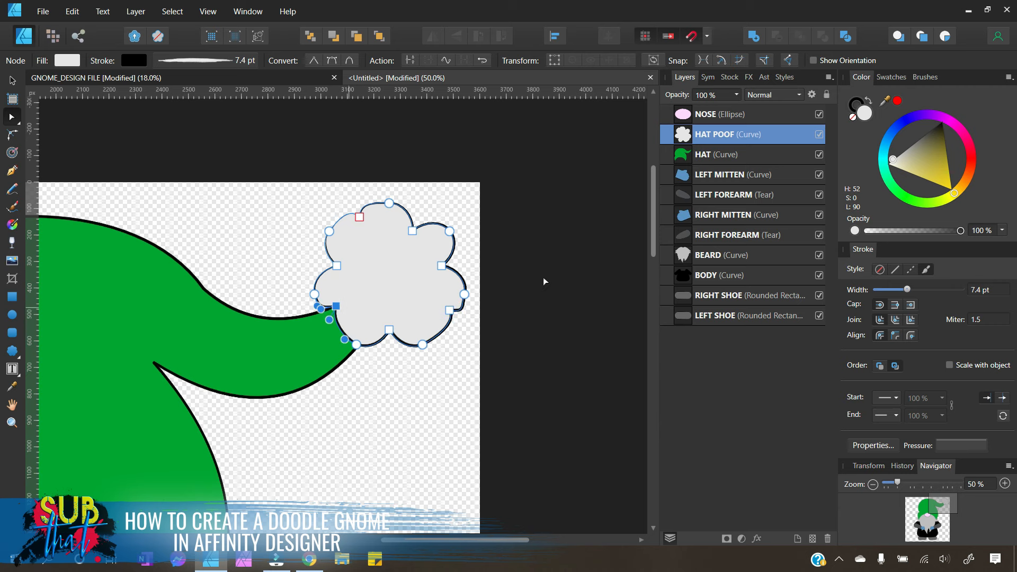
drag(443, 266, 461, 261)
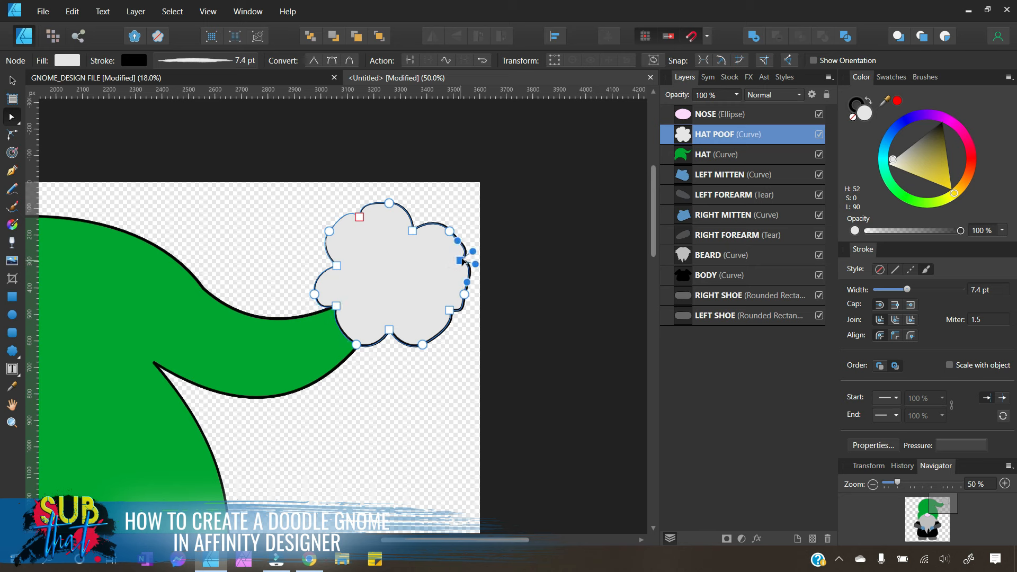
click(12, 80)
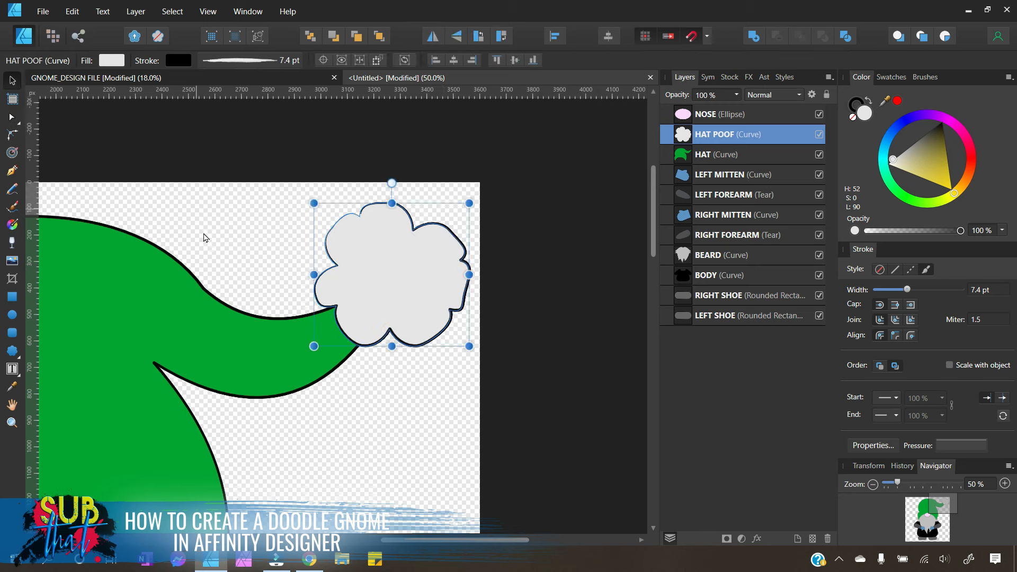
click(213, 243)
click(429, 301)
click(404, 415)
click(430, 327)
click(411, 377)
Step: Draw an open line of three segments down the inner left side of the pom-pom with the Pen tool
click(12, 172)
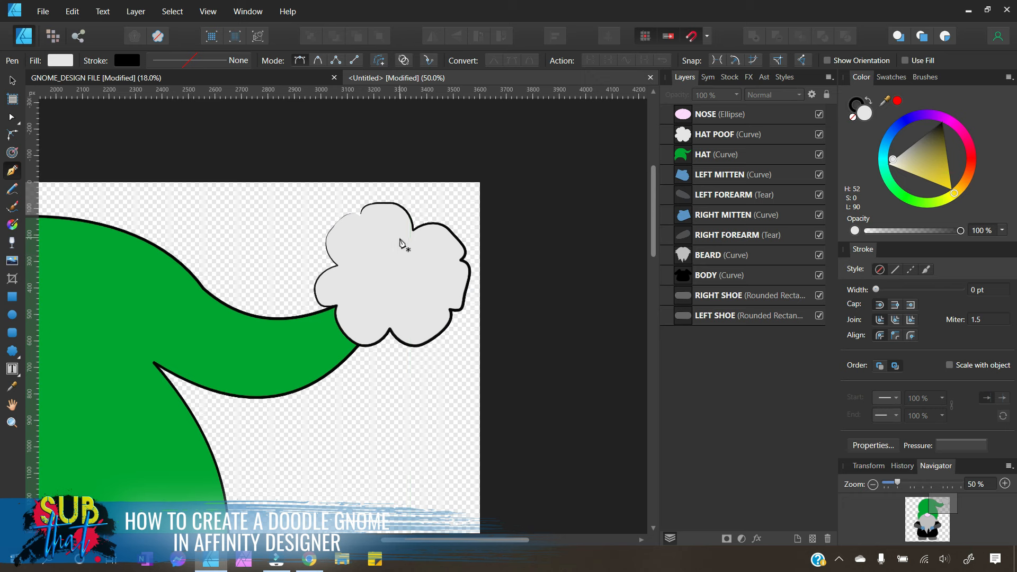
drag(368, 242, 402, 235)
click(360, 294)
click(379, 315)
Step: Bend the three segments of the pom-pom's inner left line outward into rounded, puffy arcs
click(12, 116)
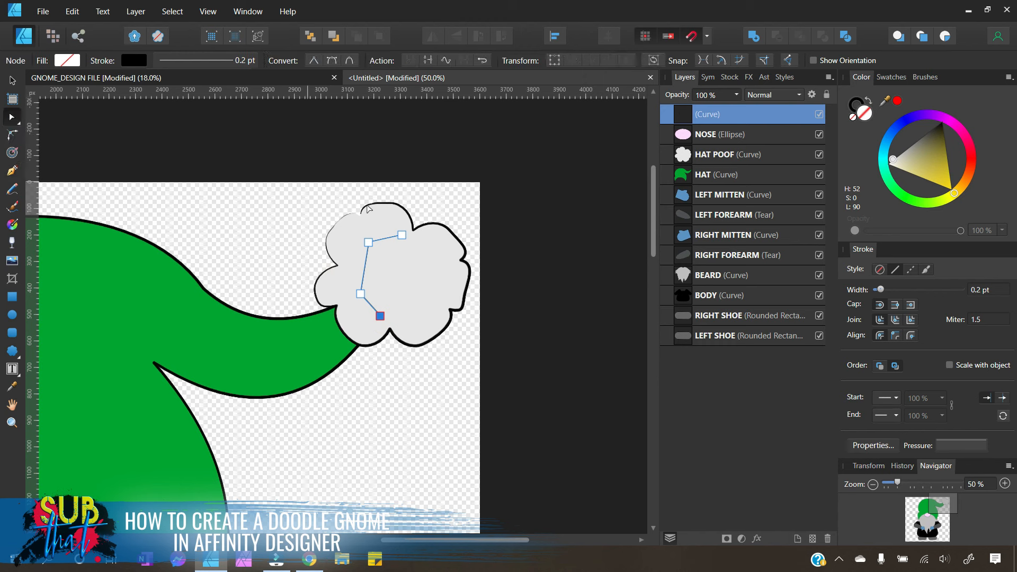
drag(389, 240, 386, 224)
drag(362, 265, 351, 272)
drag(369, 310, 358, 318)
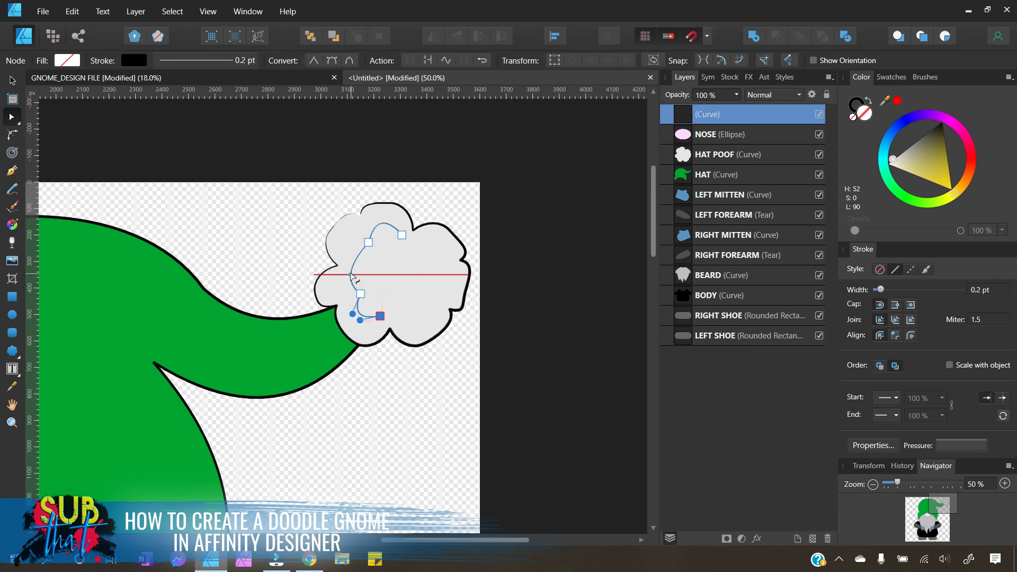
drag(347, 271, 342, 261)
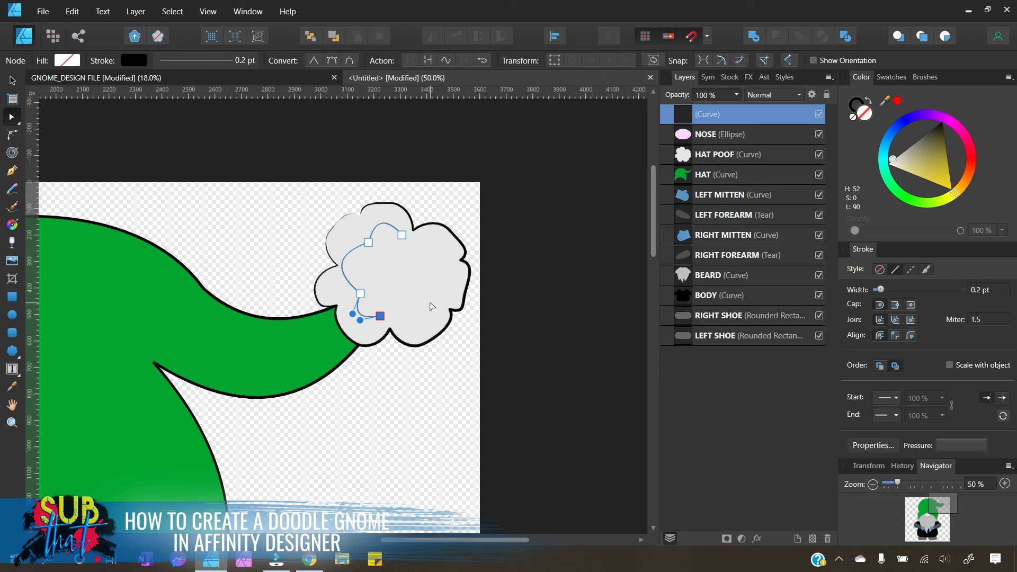
Step: Give the inner left line the second size-40 brush of Frankentoon - Comic Book Inks at 4.3 pt width
click(861, 103)
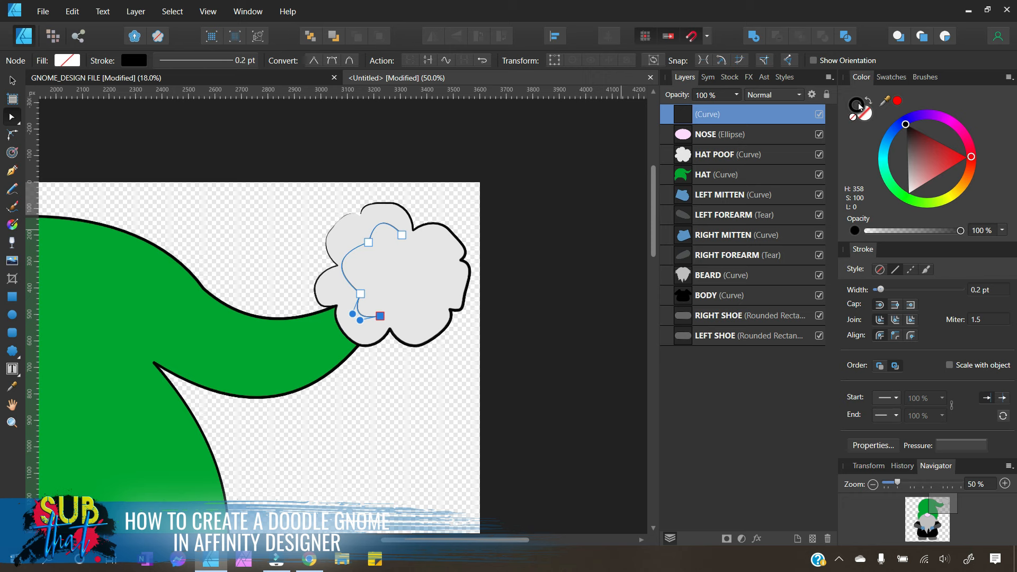
click(929, 268)
click(924, 77)
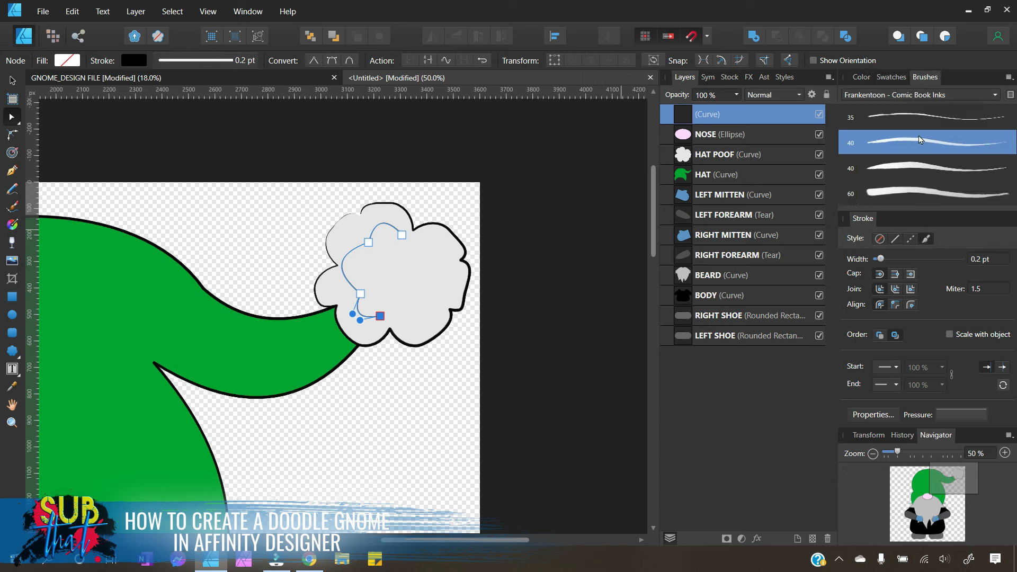
click(918, 168)
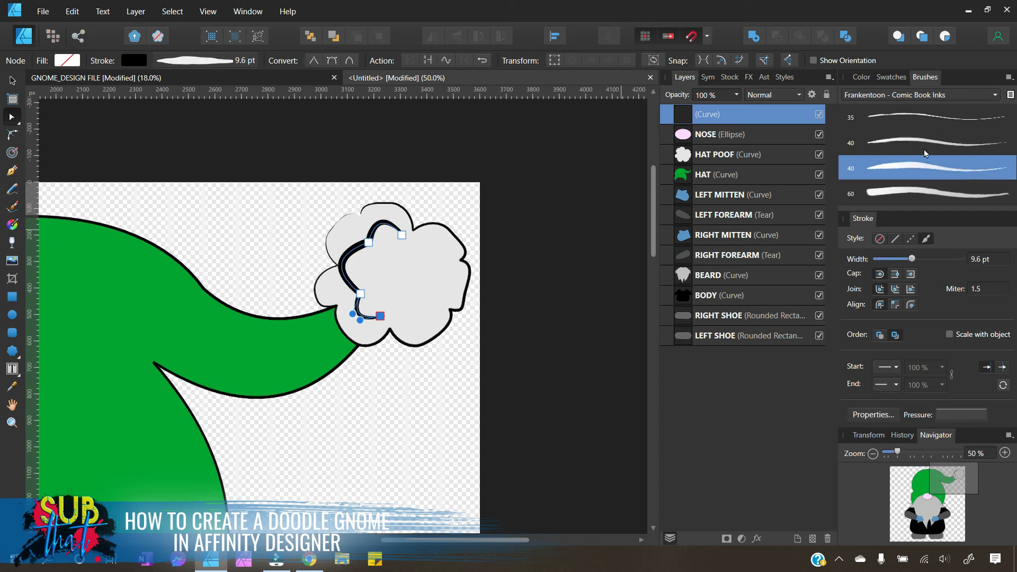
drag(913, 260, 902, 259)
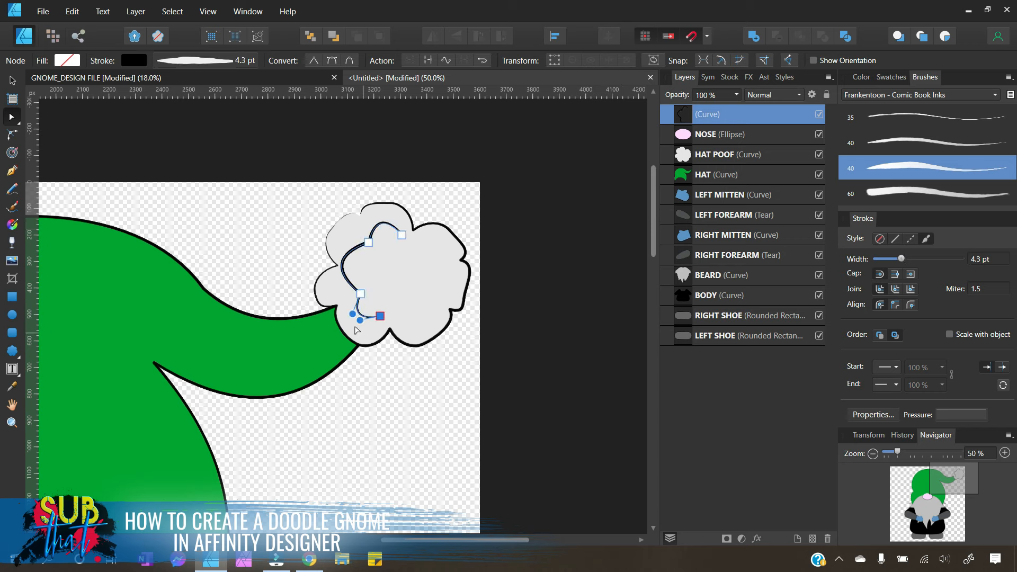
Step: Adjust the curve handles at both ends of the inner left line to round its end arcs, and deselect it
drag(360, 319, 368, 329)
click(402, 235)
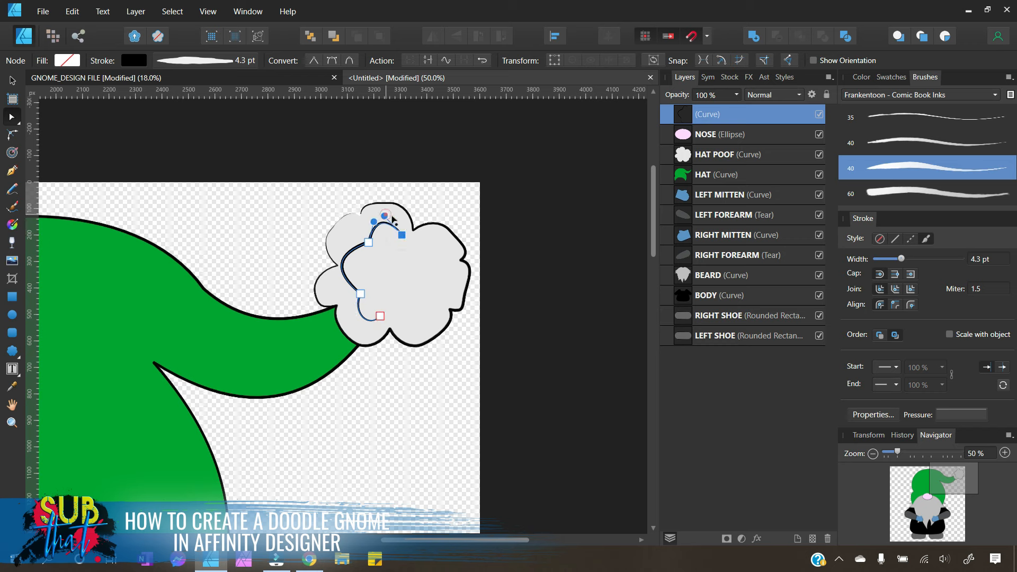
key(v)
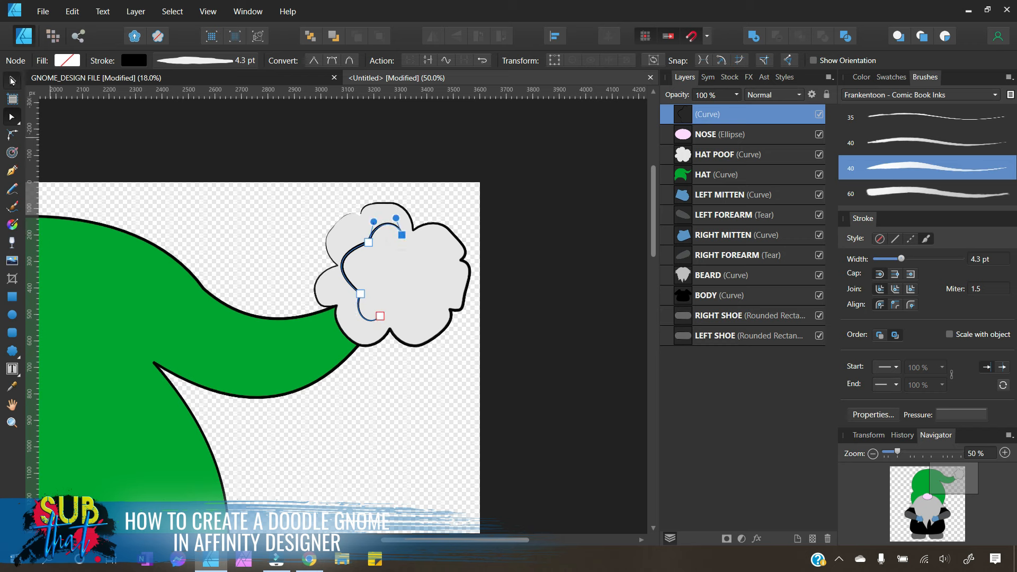
key(ctrl+d)
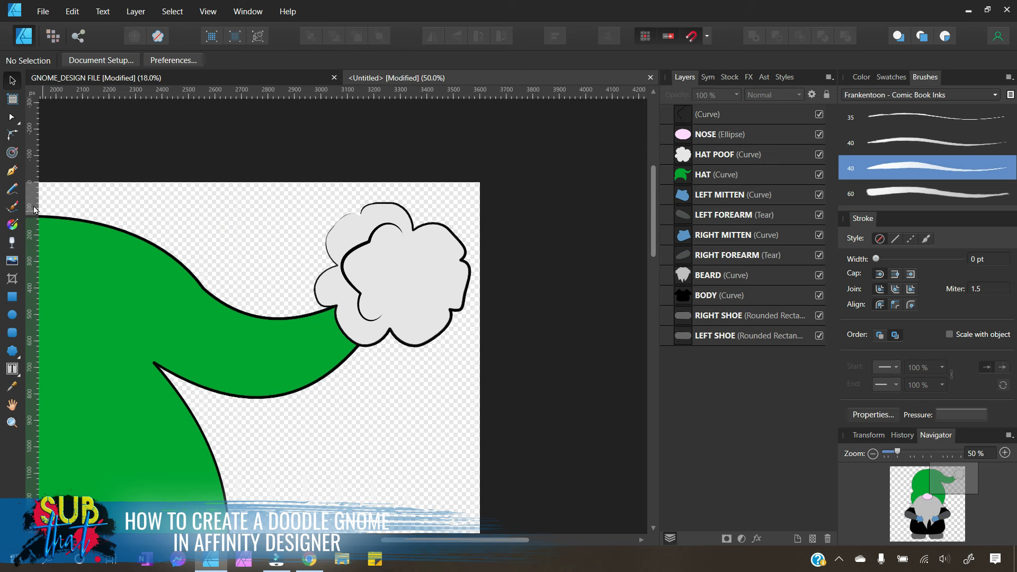
Step: Draw an open two-segment line along the pom-pom's inner lower-right side with the Pen tool
click(11, 172)
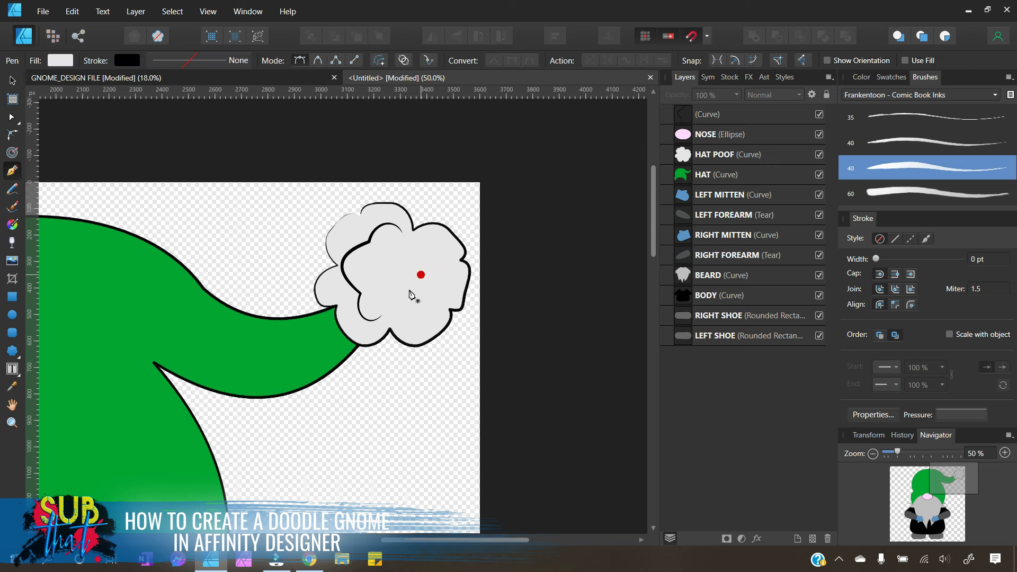
click(391, 256)
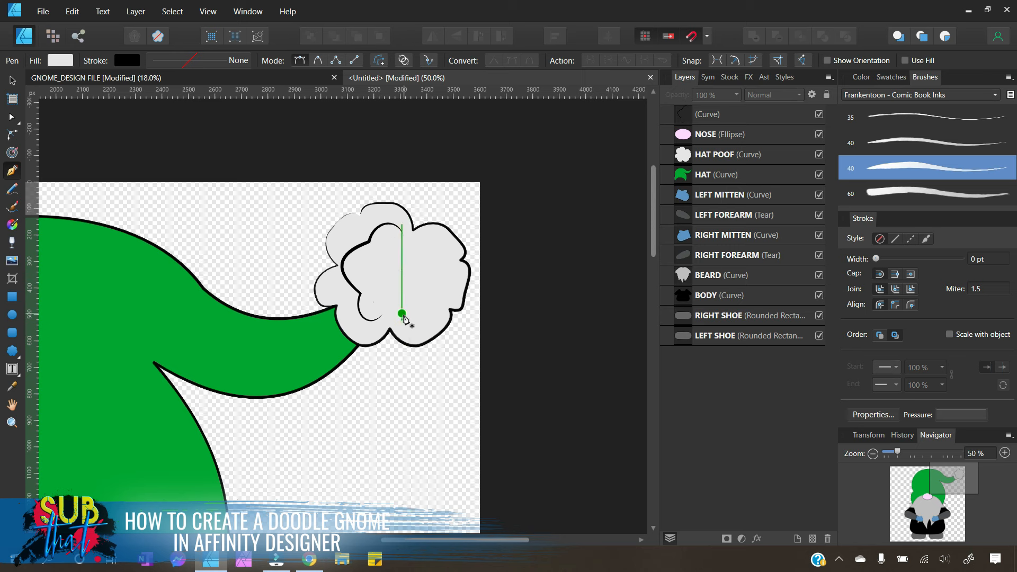
click(402, 316)
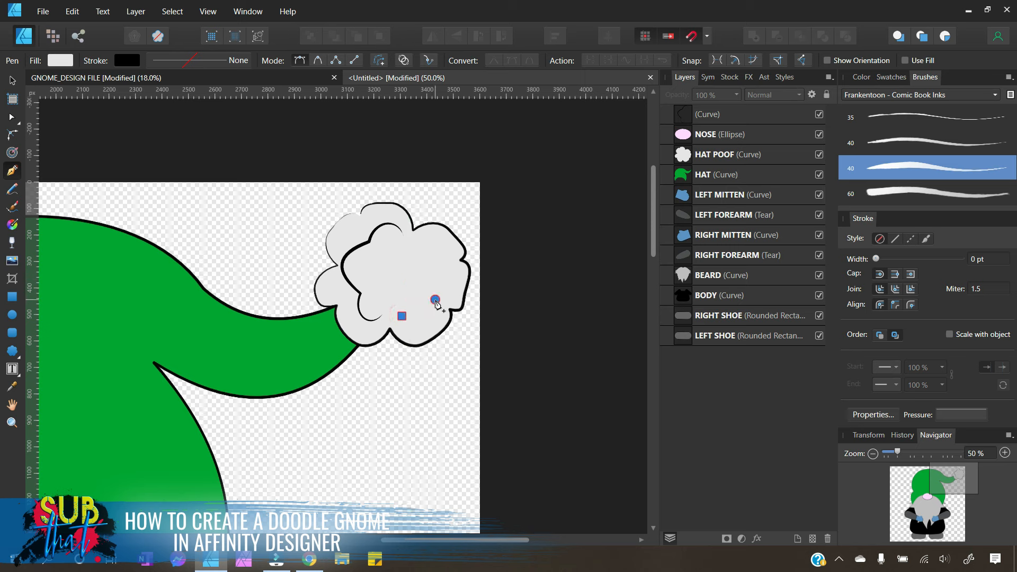
click(435, 299)
click(440, 260)
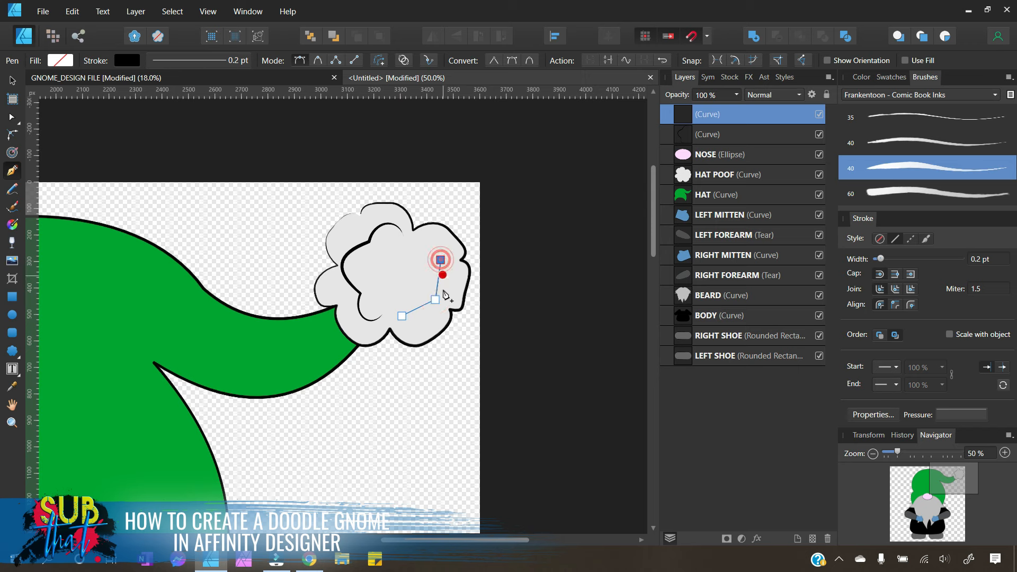
Step: Bend both segments of the lower-right detail line outward into arcs and round its lower end
key(a)
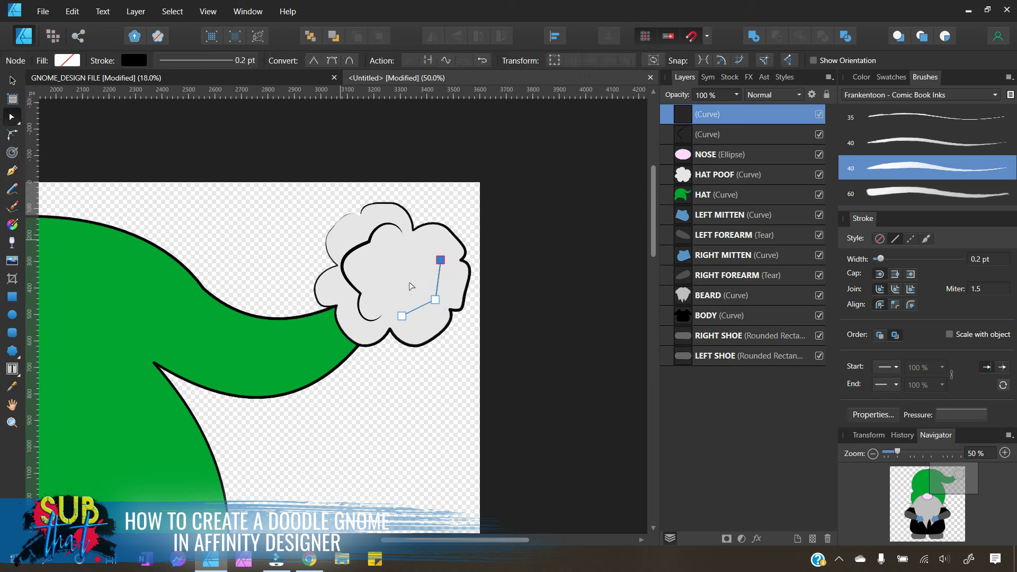
drag(418, 307, 425, 320)
drag(436, 279, 455, 280)
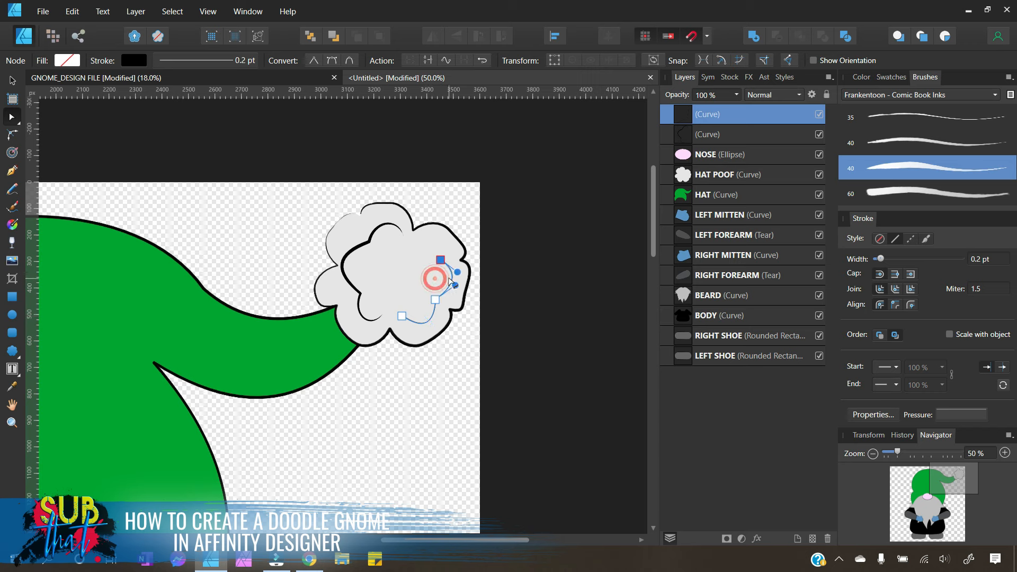
click(402, 317)
drag(421, 330, 410, 335)
Step: Stroke the lower-right detail line with the same size-40 comic ink brush at 3.8 pt width
click(927, 240)
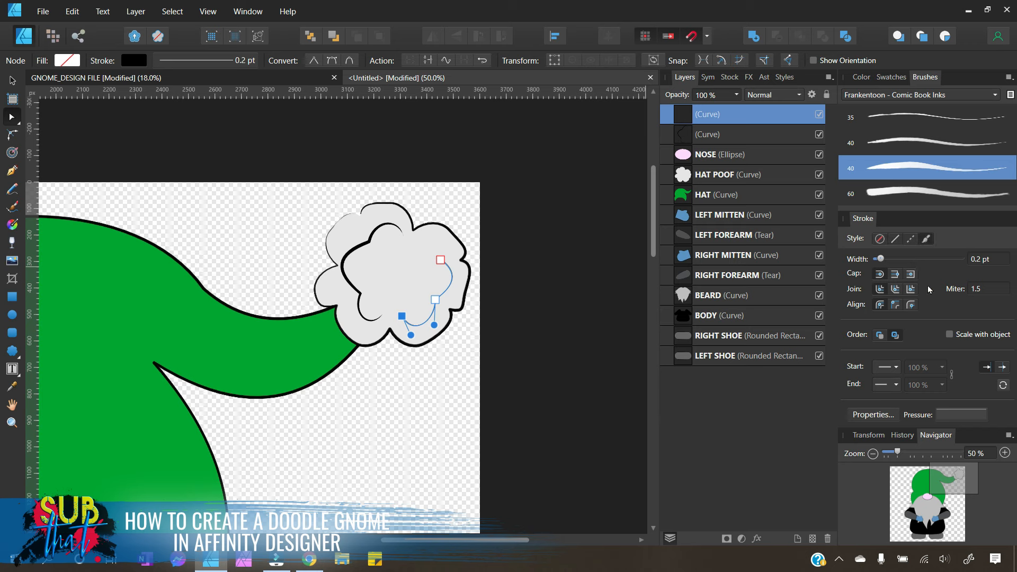
click(933, 171)
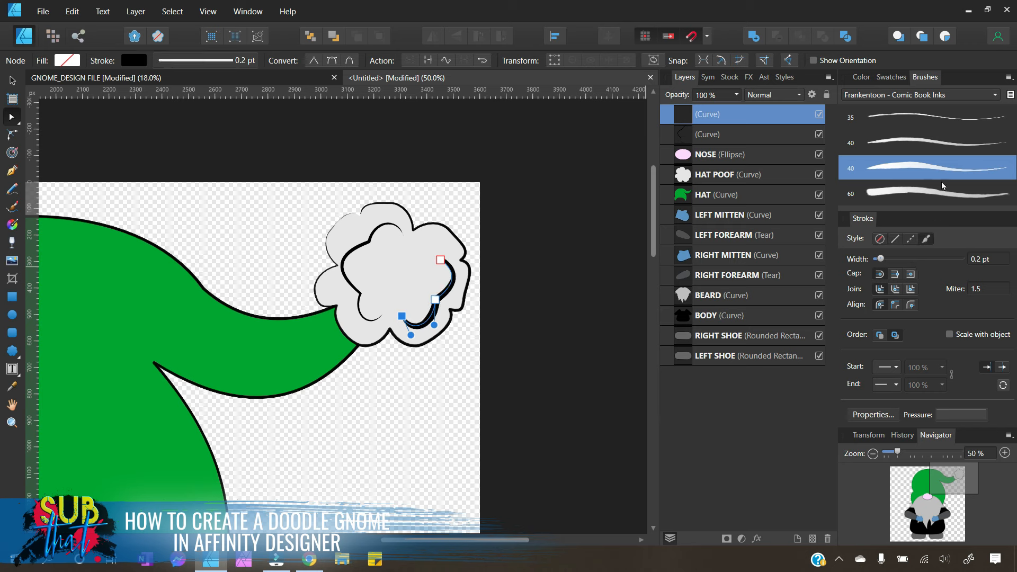
drag(914, 262, 902, 260)
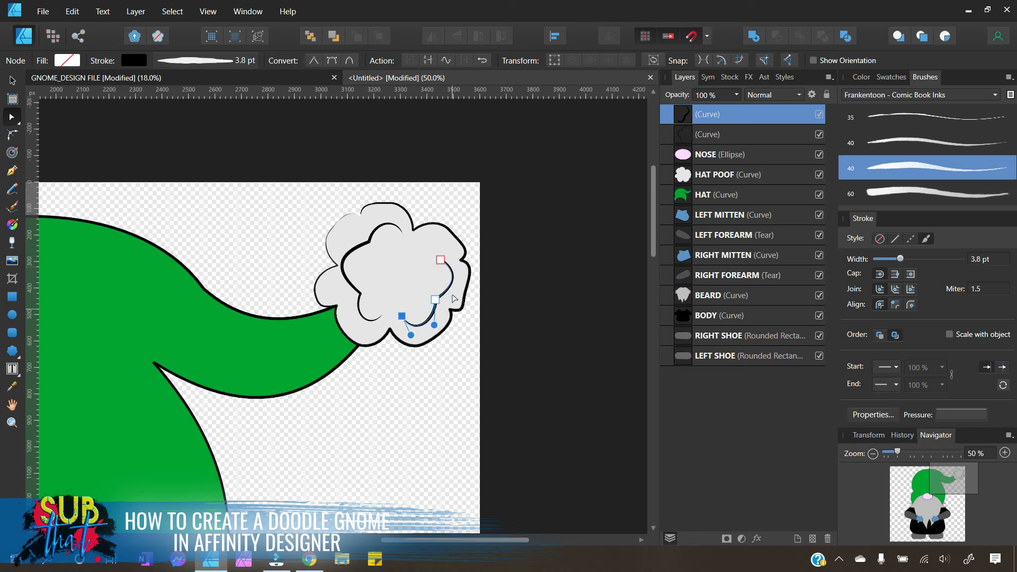
Step: Reshape the upper arc of the lower-right detail line with its curve handles, and deselect it
click(440, 259)
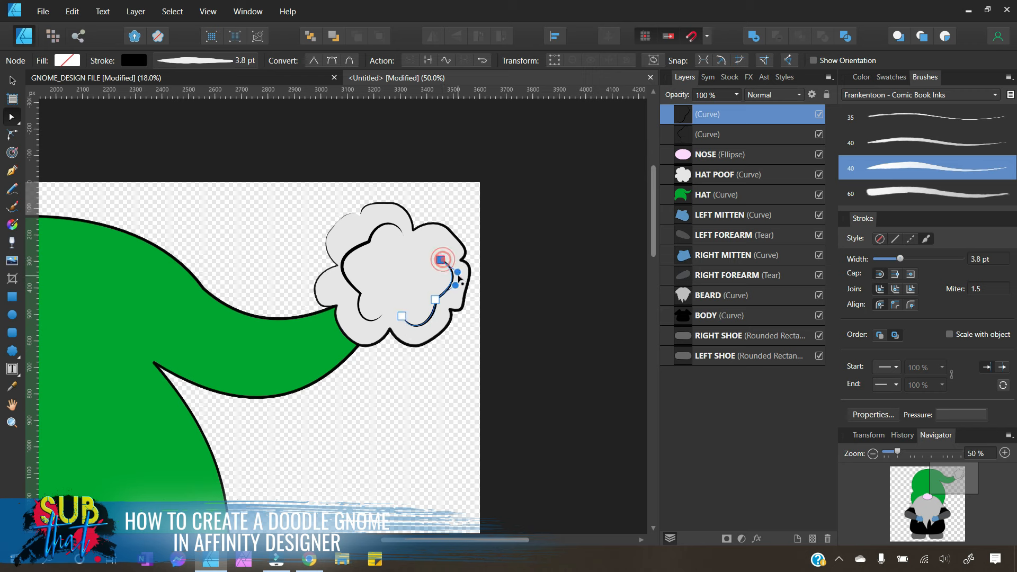
drag(458, 272, 458, 296)
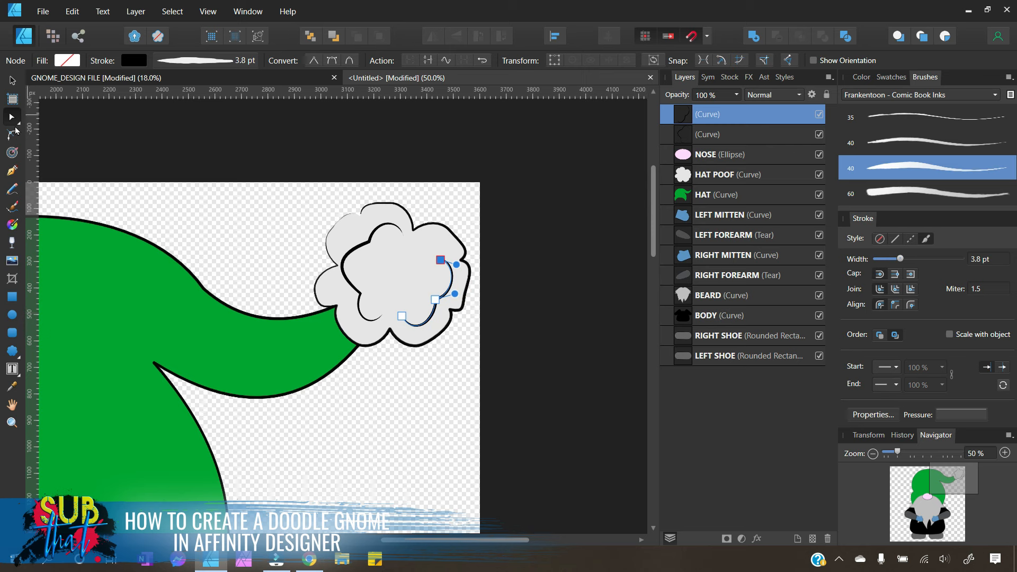
click(12, 81)
click(80, 141)
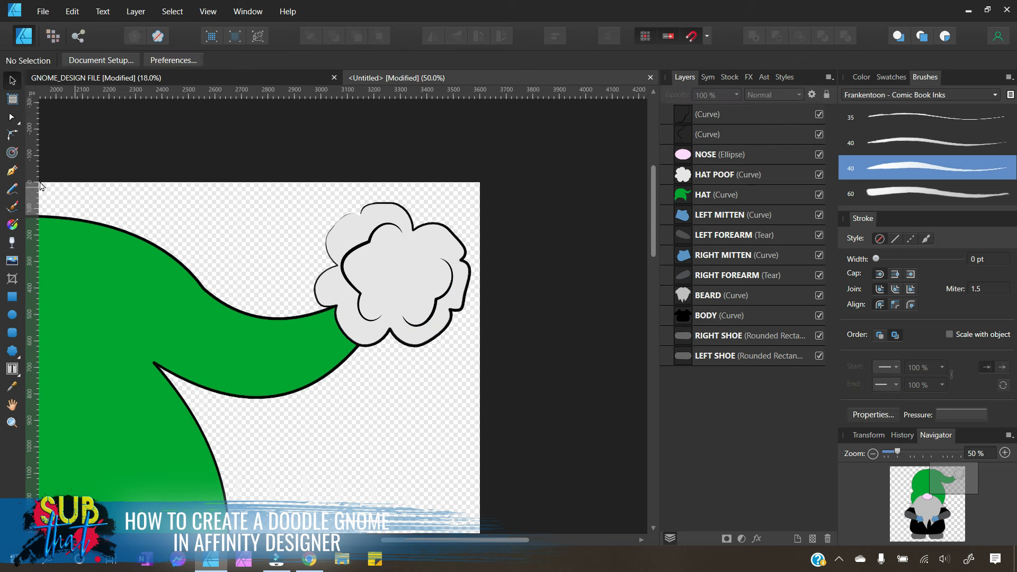
Step: Draw an open four-segment line around the pom-pom's centre with the Pen tool
click(11, 170)
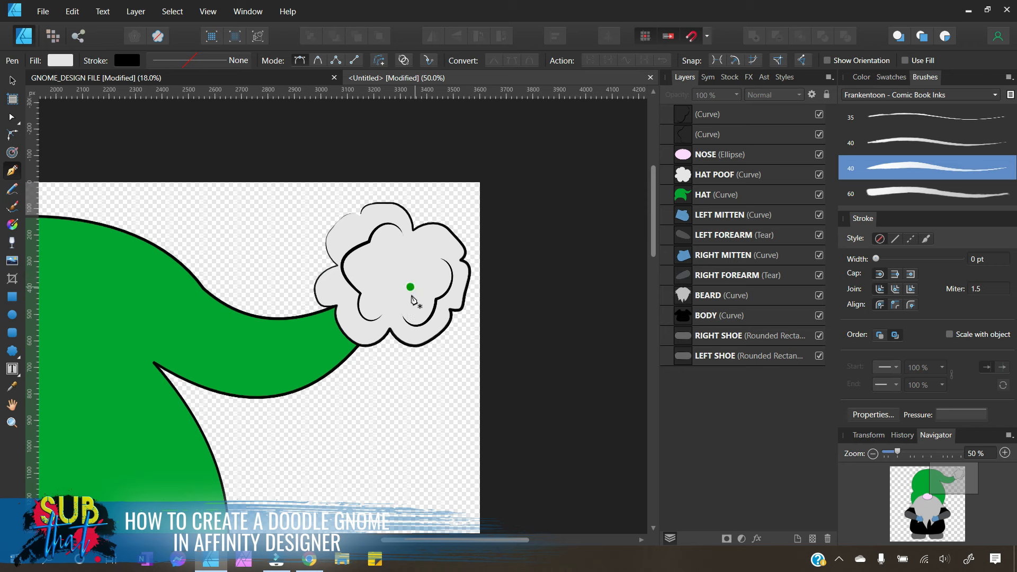
drag(378, 282, 378, 255)
click(391, 251)
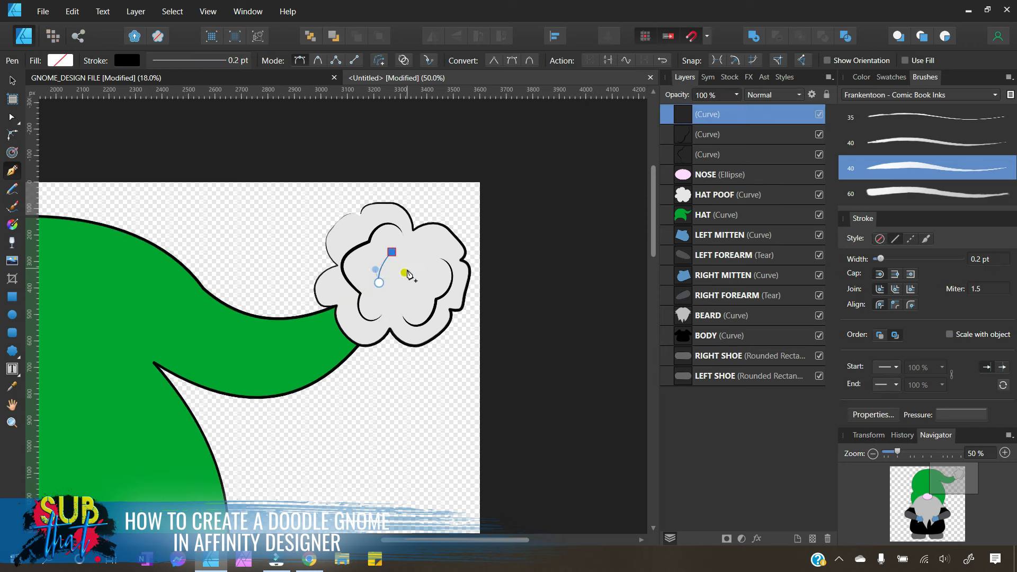
click(410, 273)
click(427, 275)
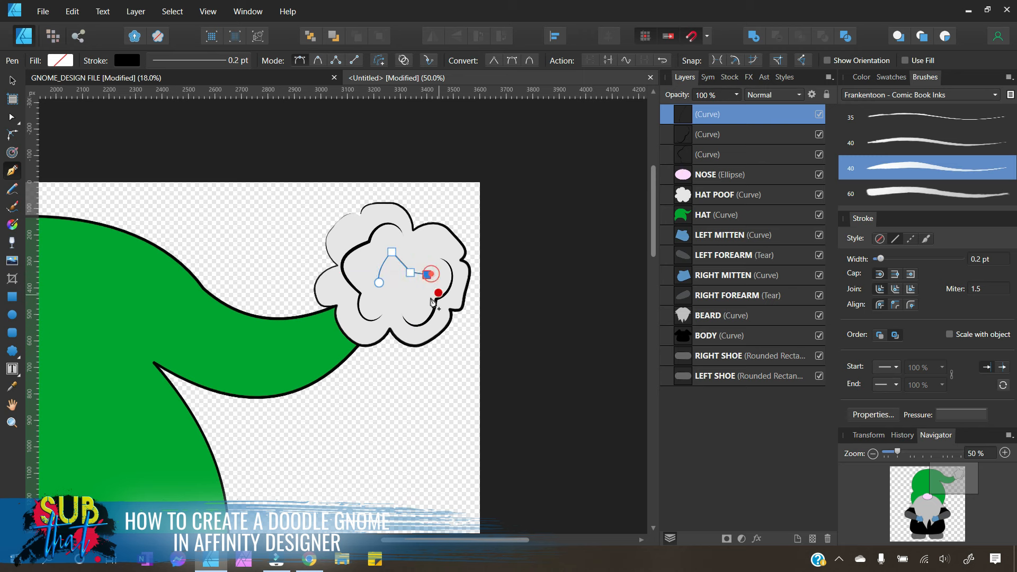
click(416, 300)
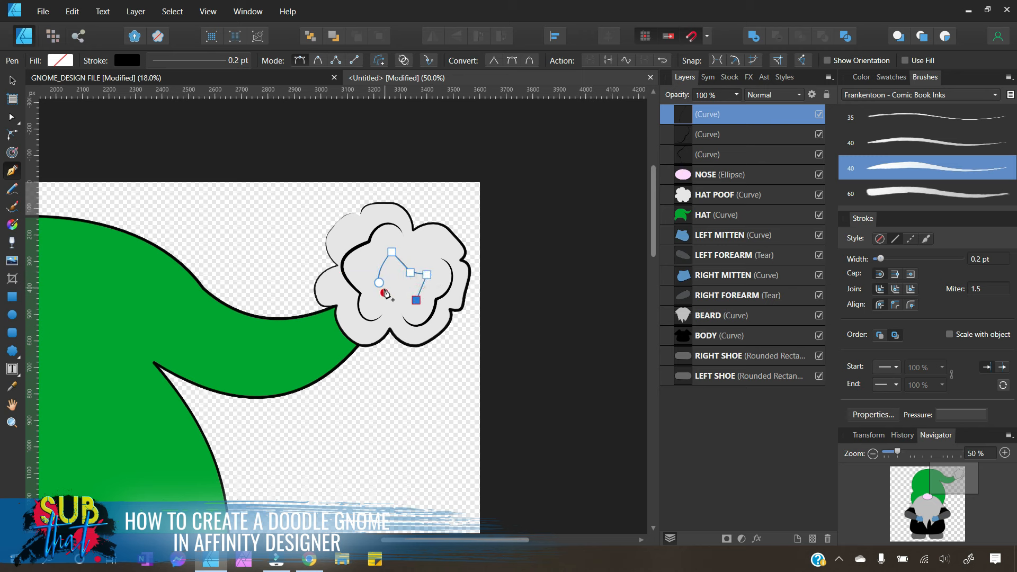
Step: Bend the centre line's segments outward and reposition its nodes to form a small cloud-like swirl
key(a)
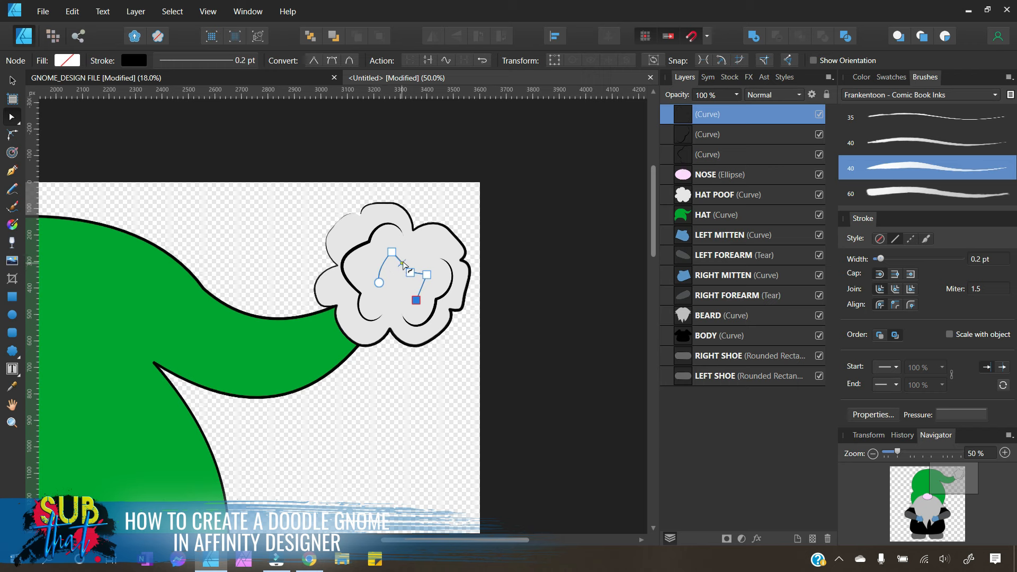
mouse_move(403, 265)
mouse_down()
mouse_move(408, 253)
mouse_move(368, 269)
mouse_move(396, 261)
mouse_up()
drag(406, 254, 426, 298)
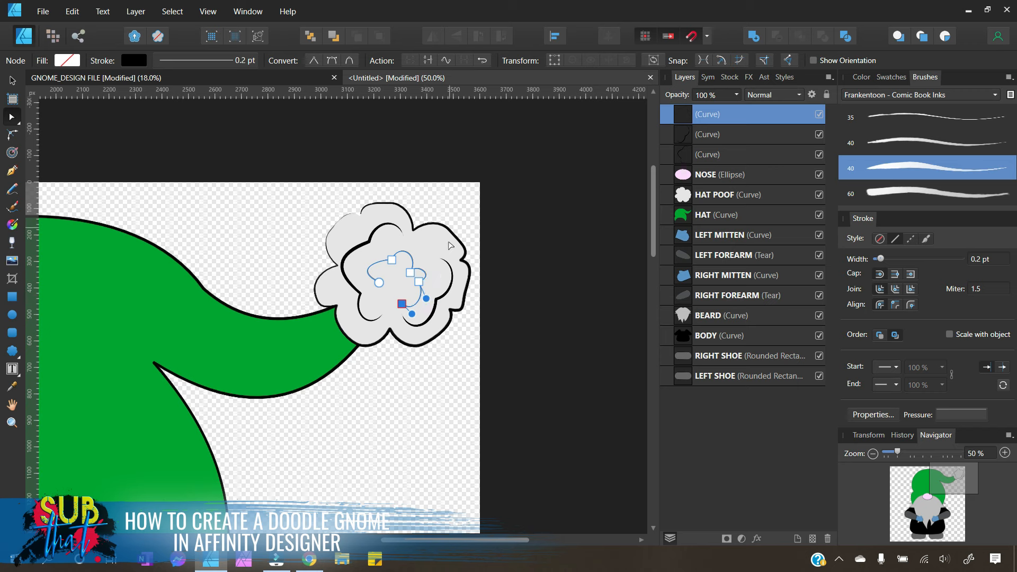
drag(375, 265, 382, 259)
Step: Stroke the centre swirl with the same size-40 comic ink brush at 4.3 pt width, and deselect it
click(931, 242)
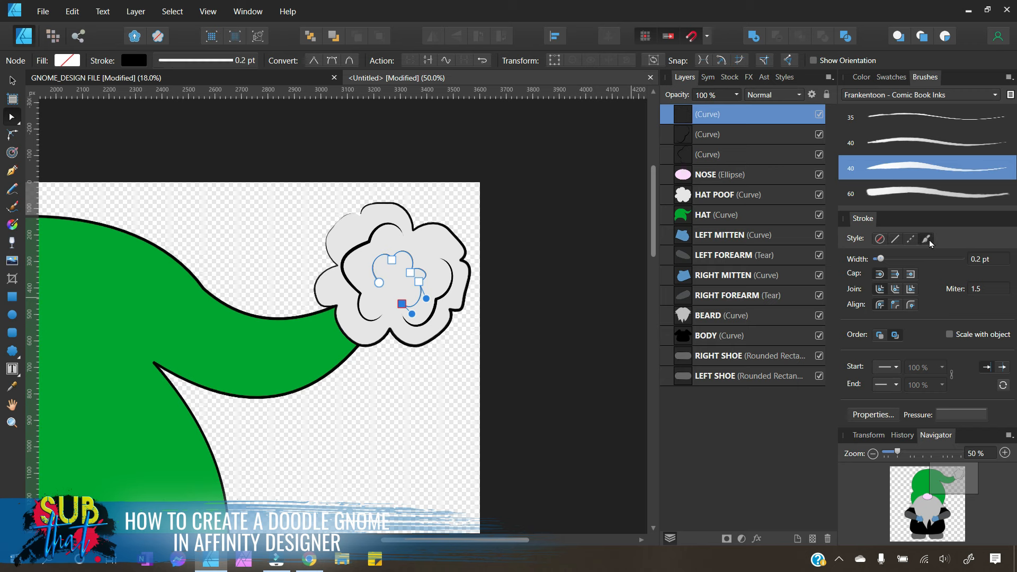
click(926, 167)
mouse_move(880, 259)
mouse_down()
mouse_move(912, 260)
mouse_move(902, 264)
mouse_up()
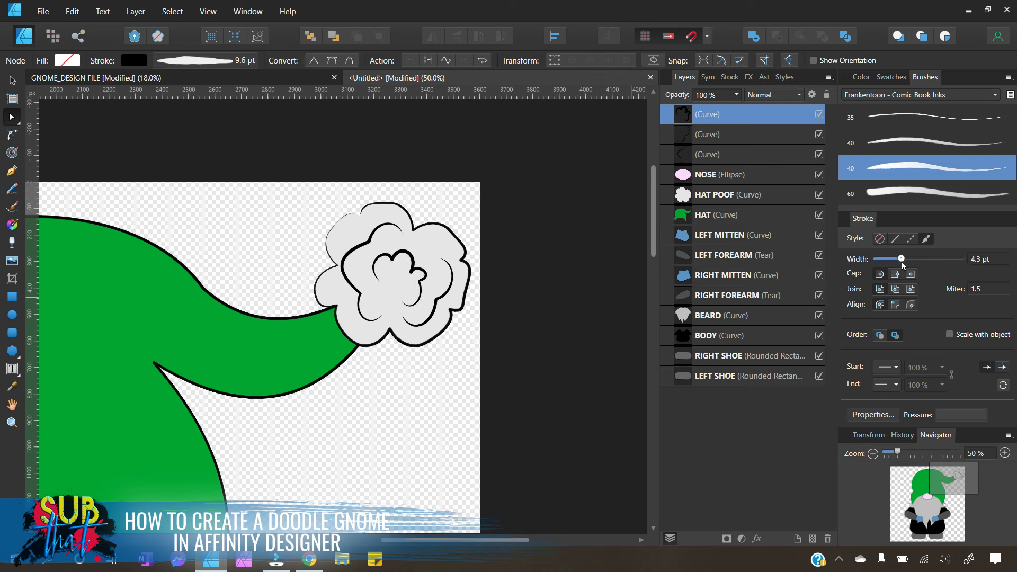
click(12, 80)
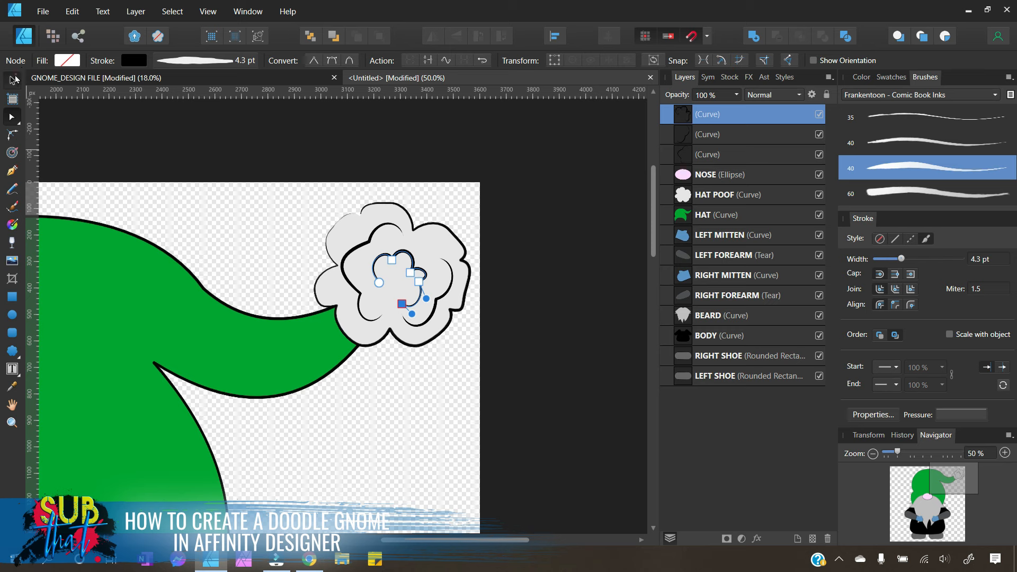
click(260, 183)
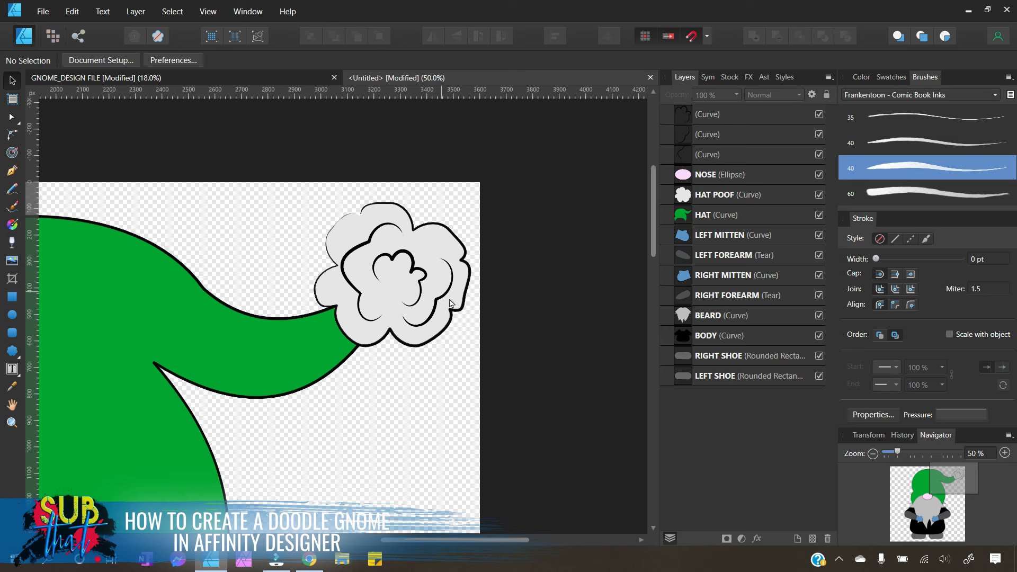
click(509, 384)
Step: Select the three pom-pom detail lines and merge them into a single curves object
click(702, 118)
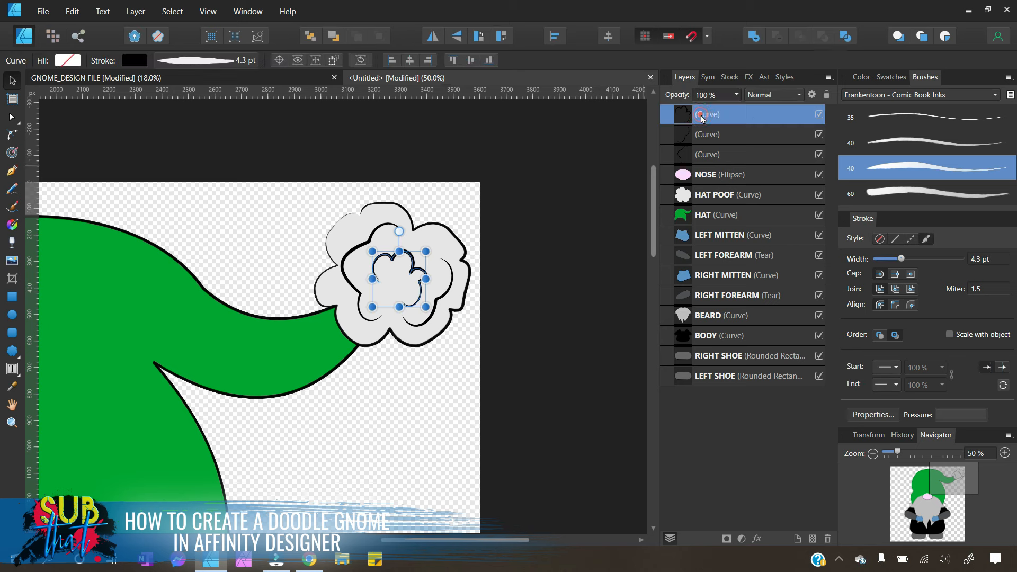
shift+click(711, 155)
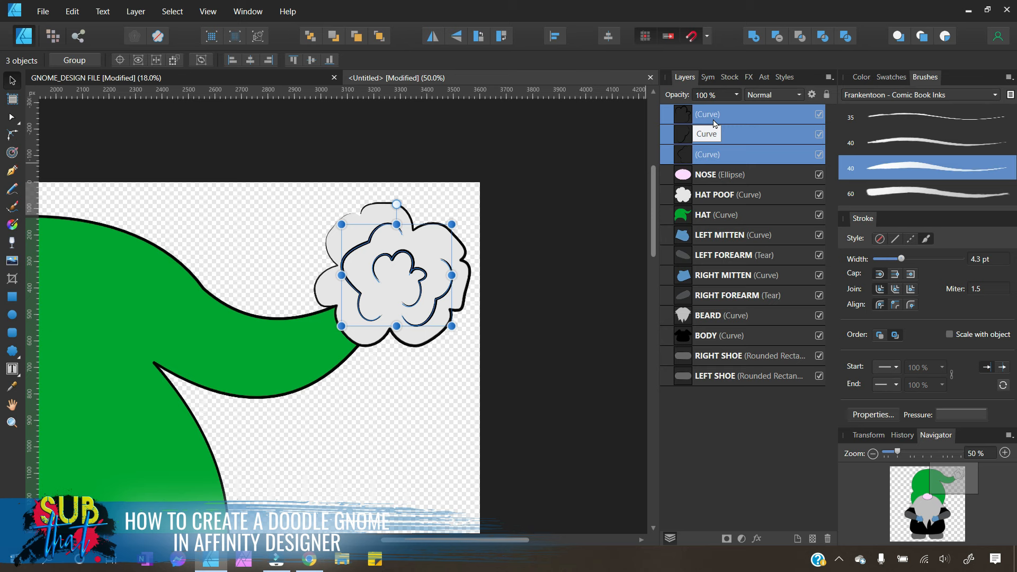
click(137, 12)
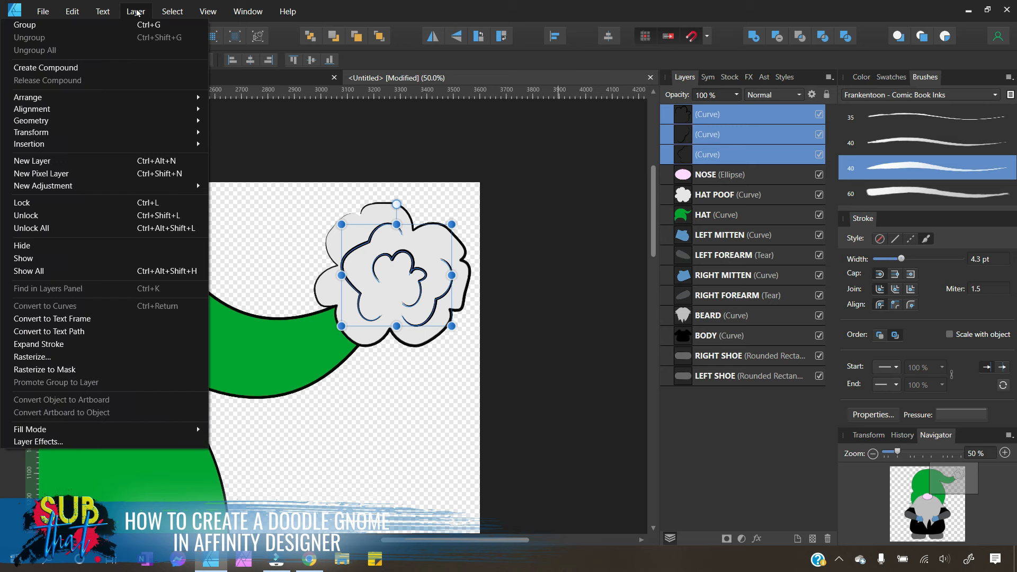
mouse_move(159, 121)
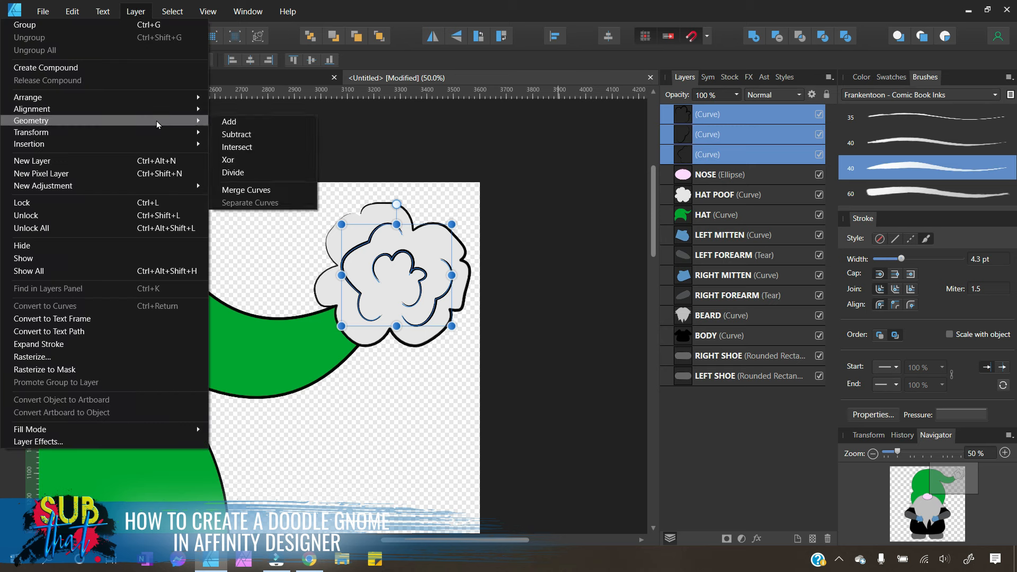
click(226, 192)
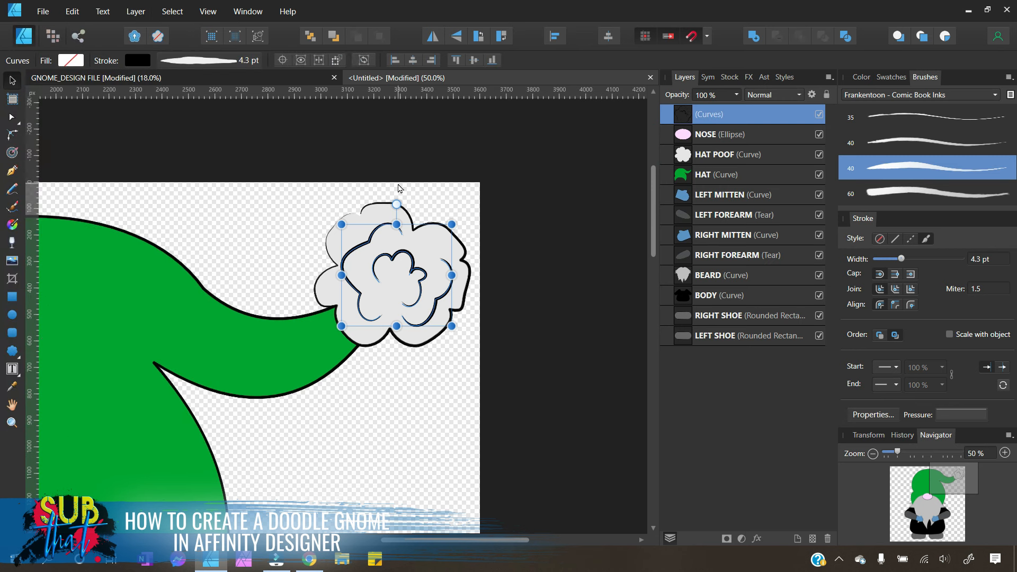
Step: Rename the merged curves POOF DETAILS and move them below NOSE, directly above HAT POOF in the layer order
double_click(720, 114)
click(613, 265)
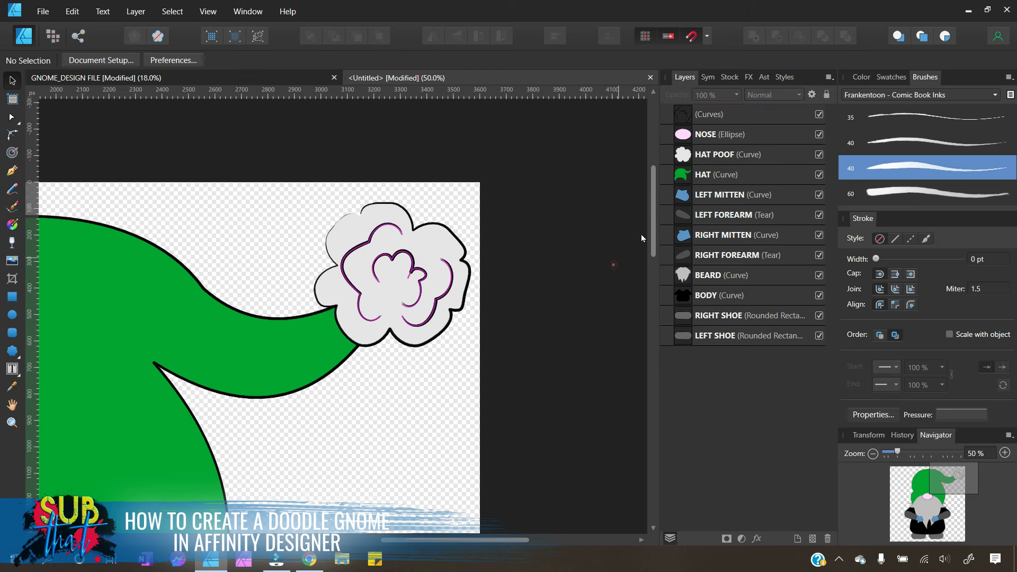
double_click(723, 115)
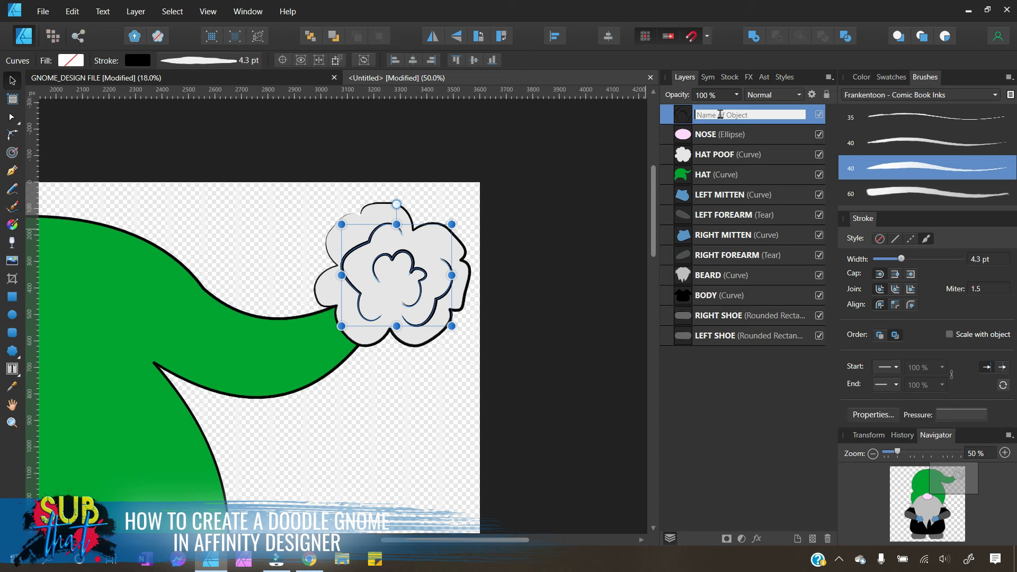
text(POOF DETAILS)
key(Return)
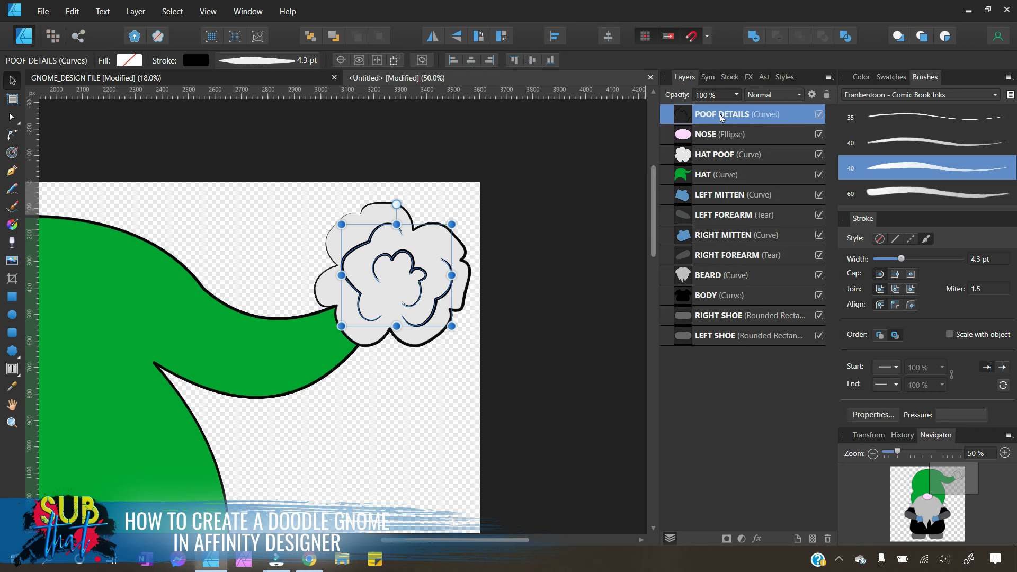
drag(678, 120, 696, 159)
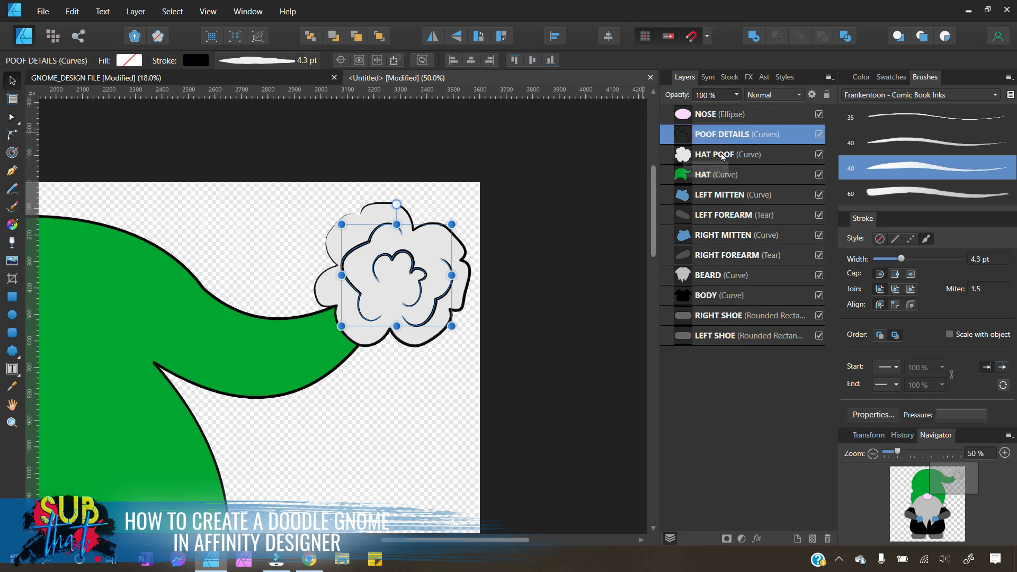
shift+click(722, 153)
click(609, 154)
drag(707, 139, 708, 166)
click(666, 134)
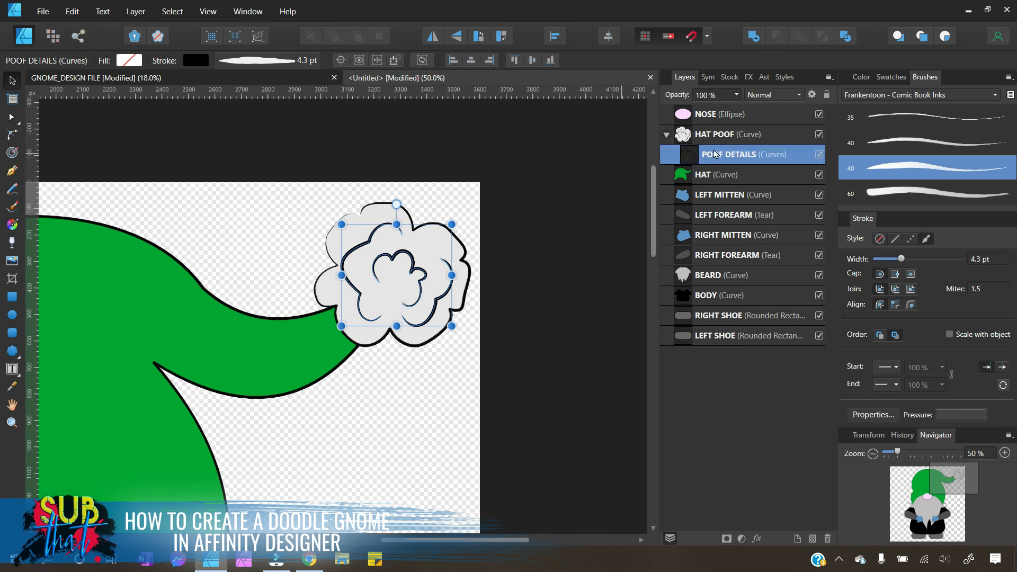
key(ctrl+z)
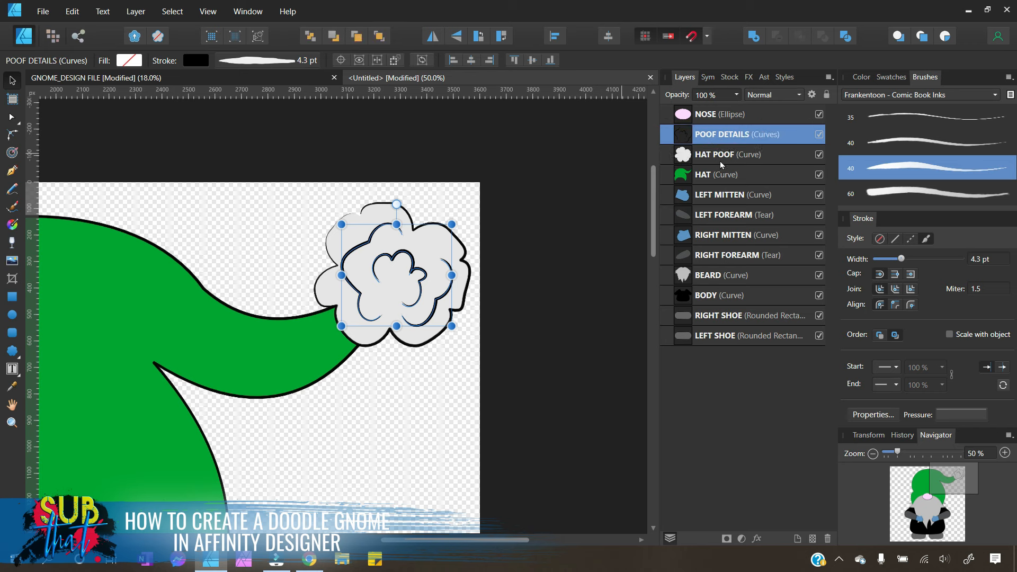
mouse_move(697, 141)
mouse_down()
mouse_move(708, 165)
mouse_move(705, 155)
mouse_up()
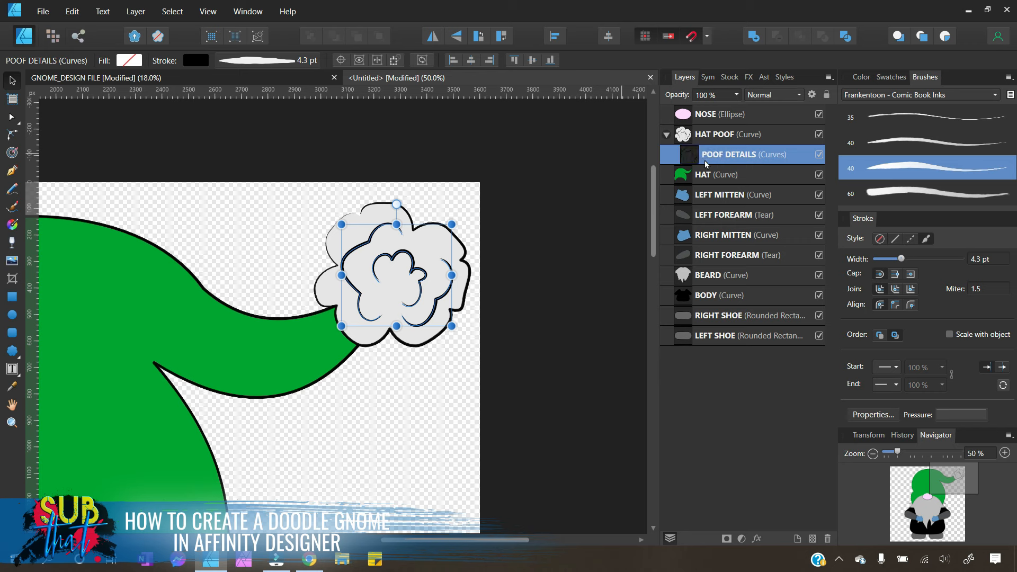
key(ctrl+z)
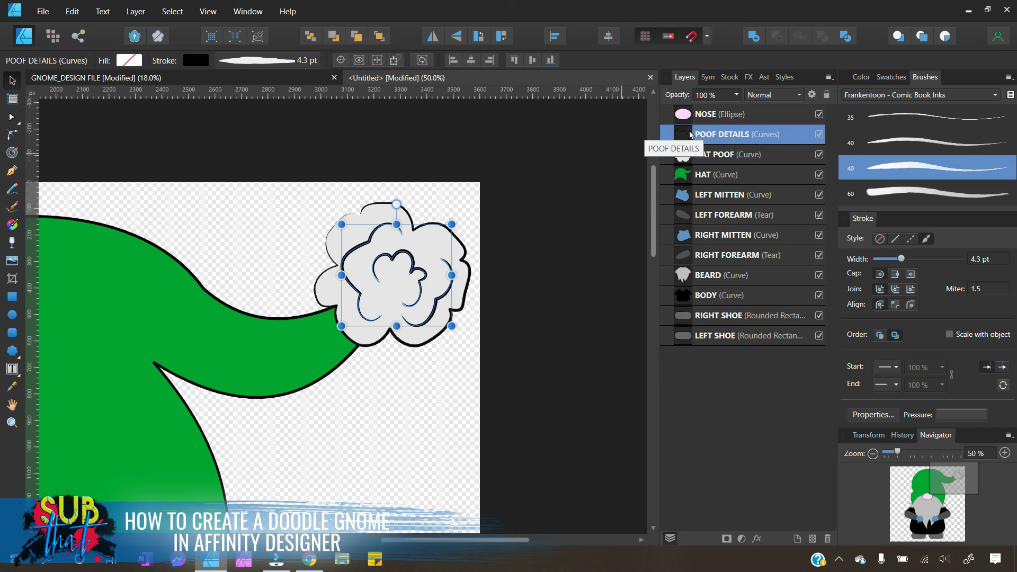
Step: Nest the POOF DETAILS layer inside the HAT POOF layer, and deselect it
drag(683, 131, 727, 162)
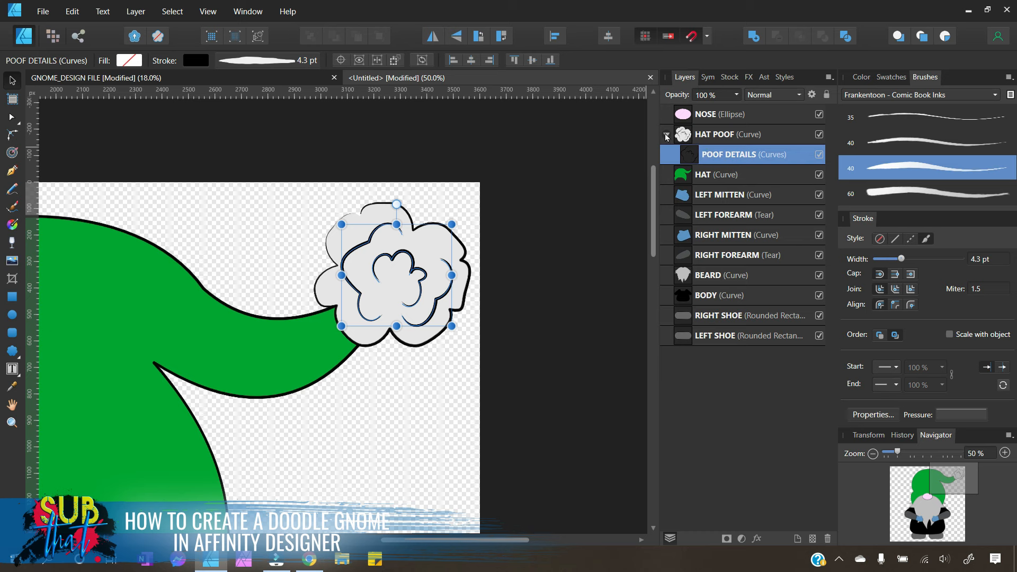
click(666, 136)
click(666, 136)
click(562, 253)
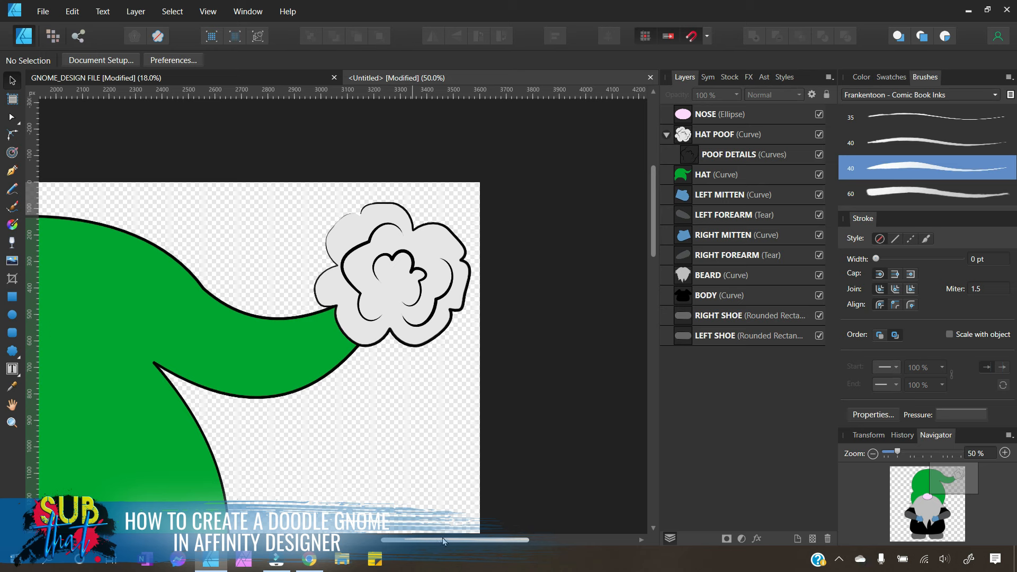
Step: Set the hat's fill colour to red (H 353, S 86, L 45), and deselect it
drag(446, 538, 368, 542)
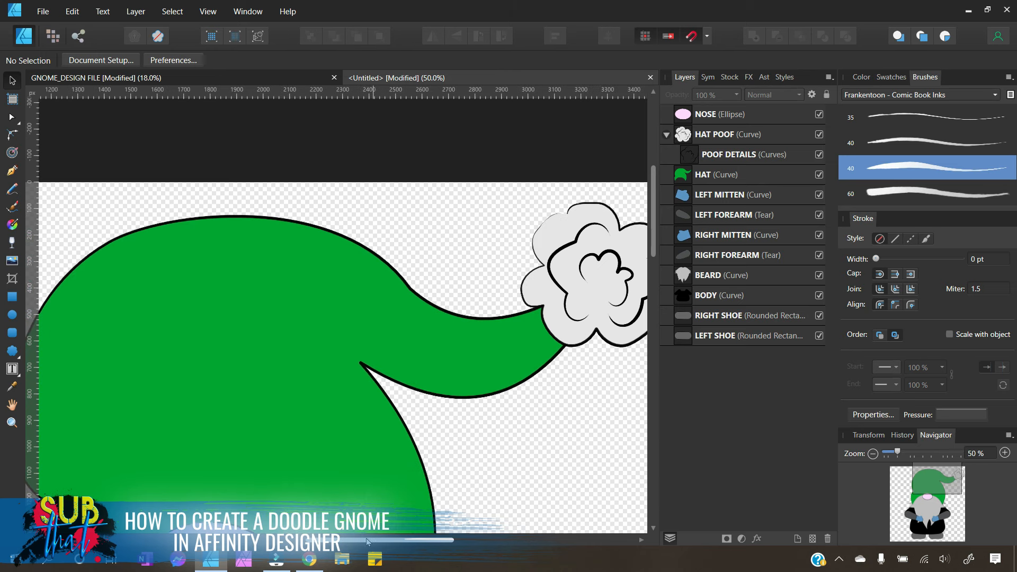
scroll(405, 336, down, 6)
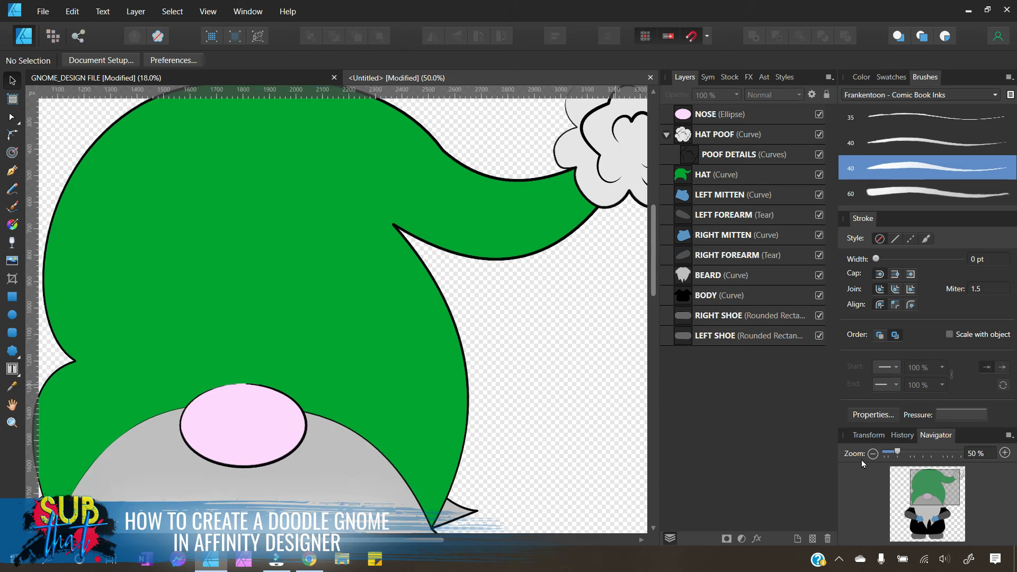
click(873, 454)
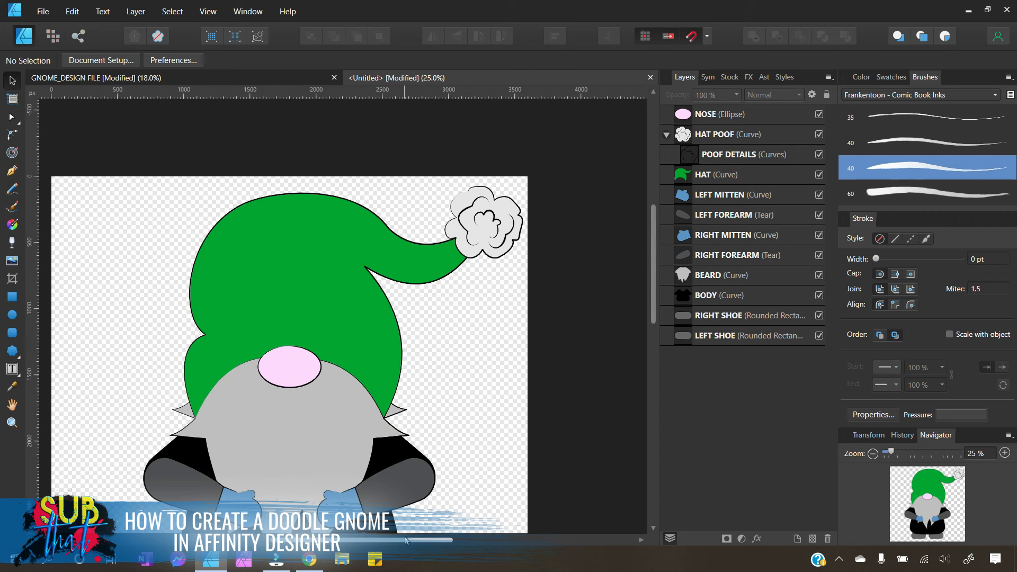
drag(404, 539, 395, 538)
scroll(387, 369, down, 3)
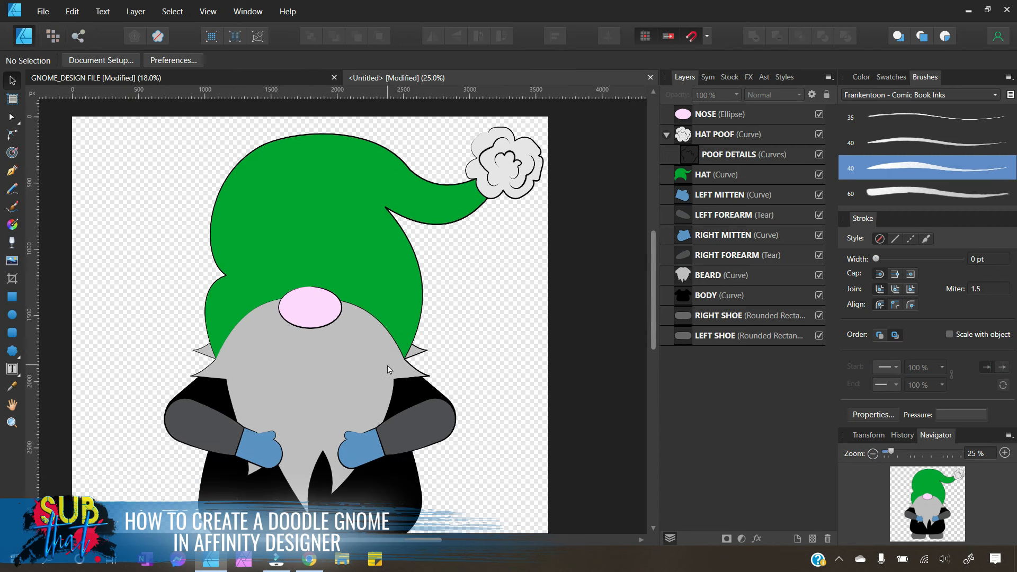
click(767, 173)
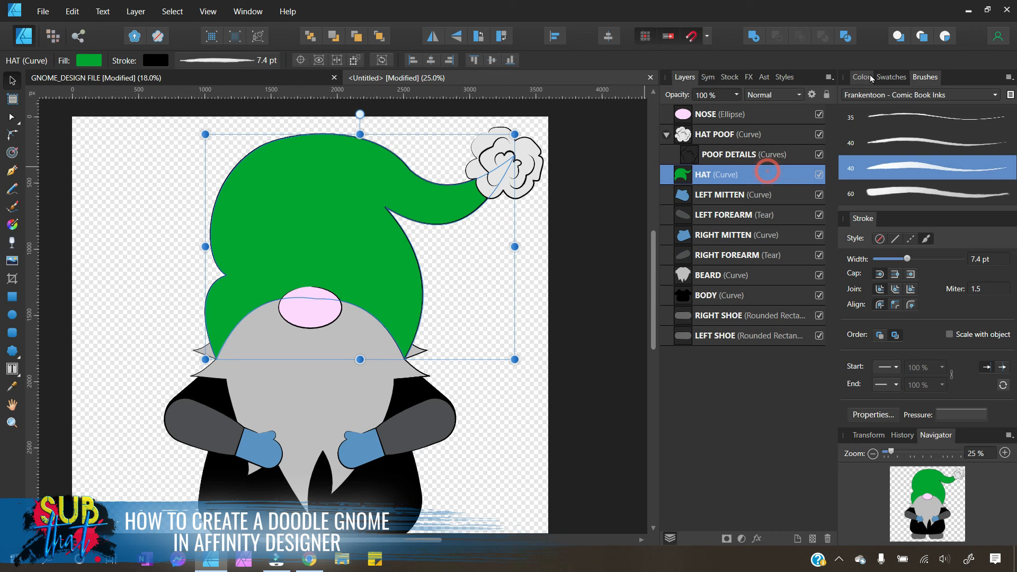
click(869, 78)
mouse_move(949, 160)
mouse_down()
mouse_move(901, 122)
mouse_move(954, 155)
mouse_up()
click(865, 113)
click(975, 154)
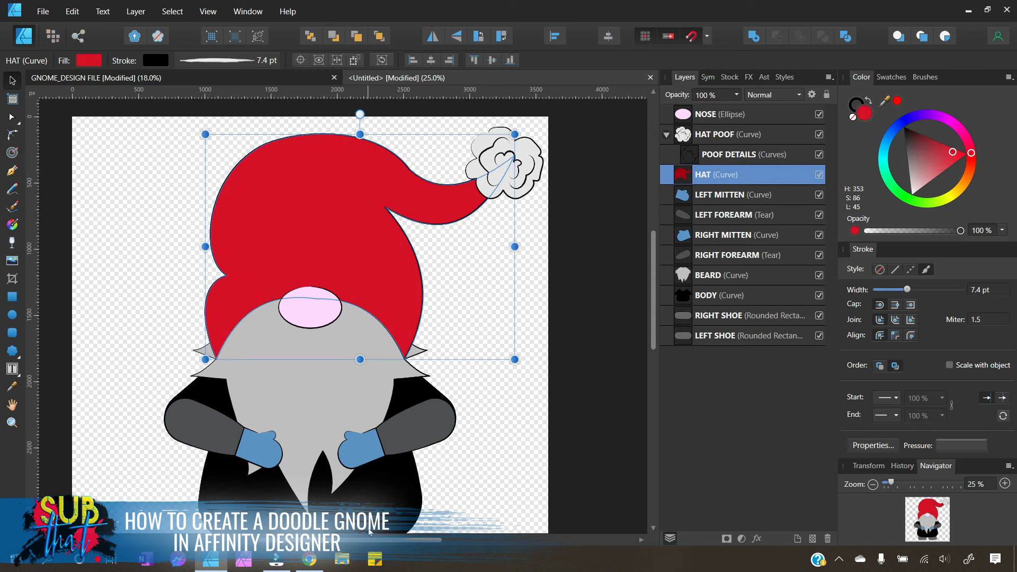
click(492, 435)
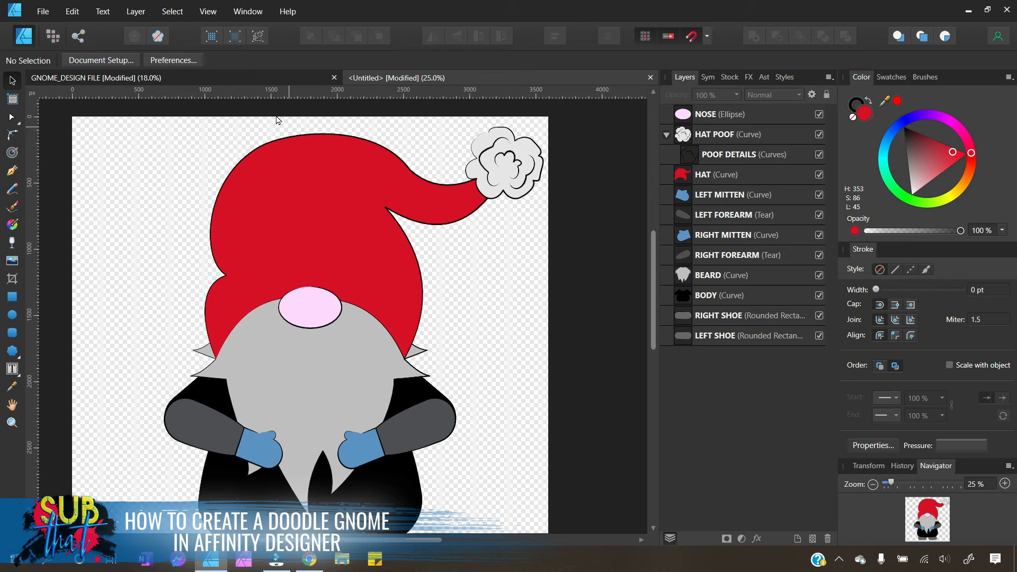
Step: Open the recent VALENTINE GNOME_UR CUTE PURPLE W HEARTS _OLAS.png to examine its hat as reference, and return to the untitled gnome document
click(234, 79)
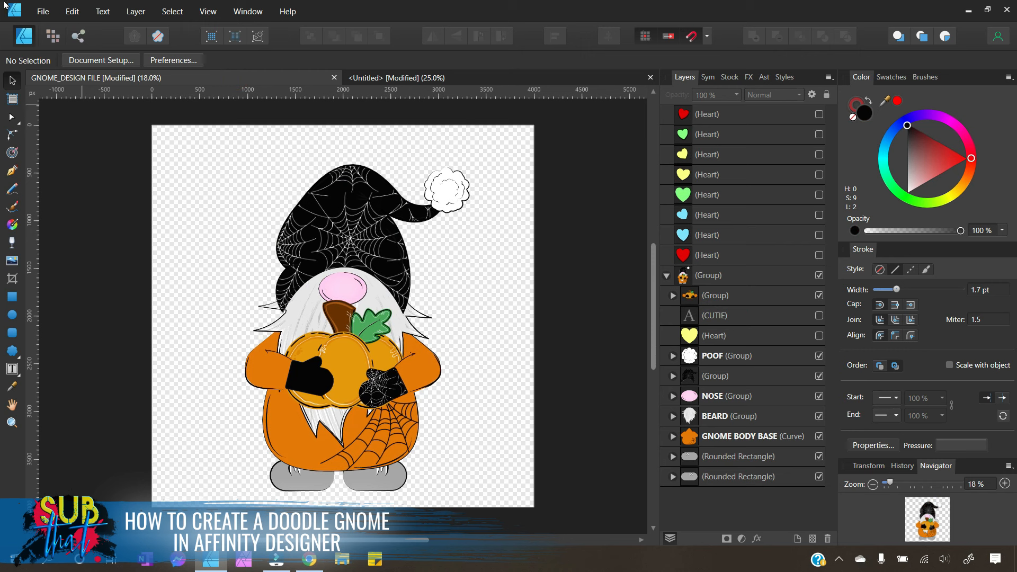
click(43, 11)
mouse_move(92, 85)
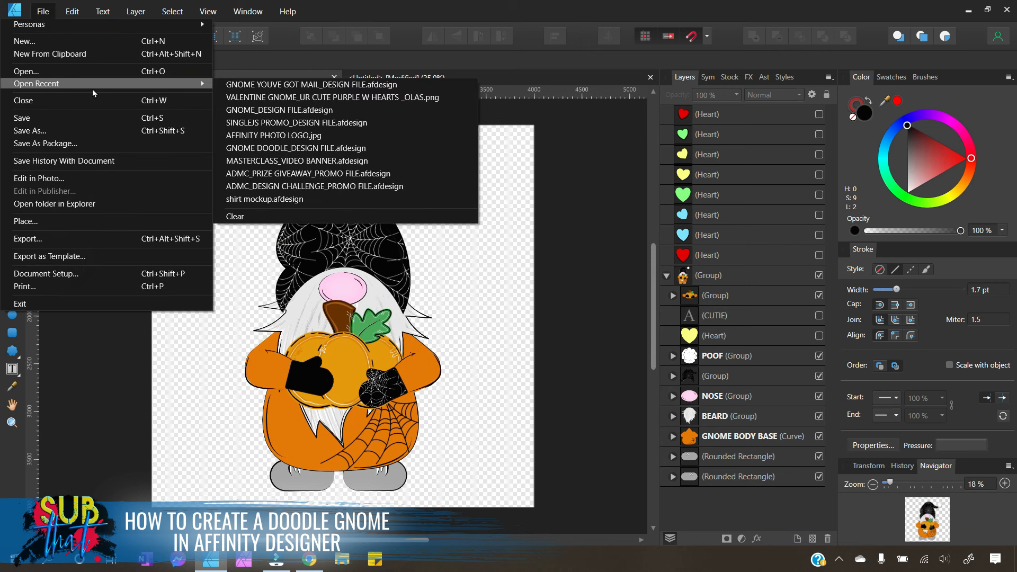
click(273, 98)
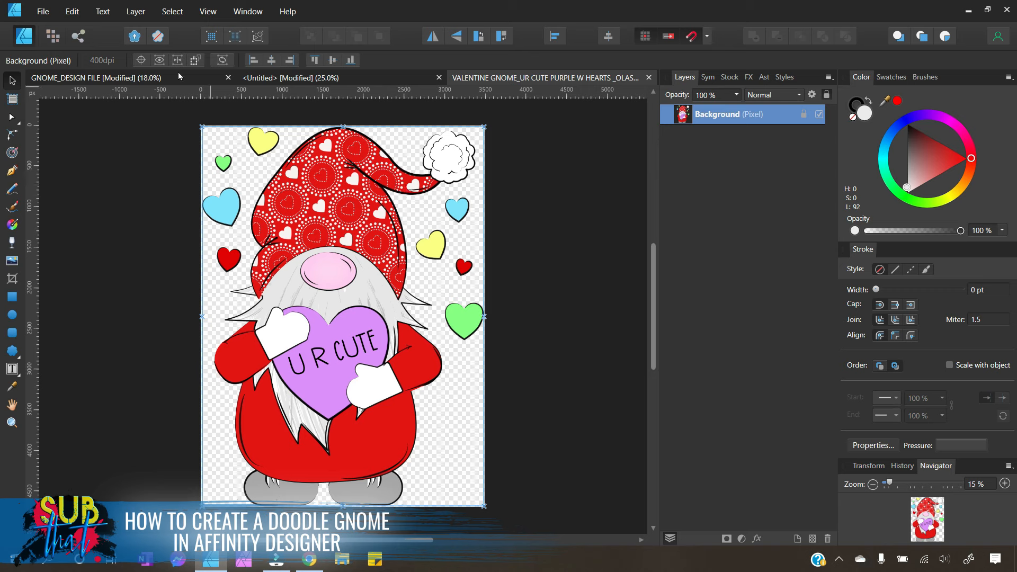
click(268, 78)
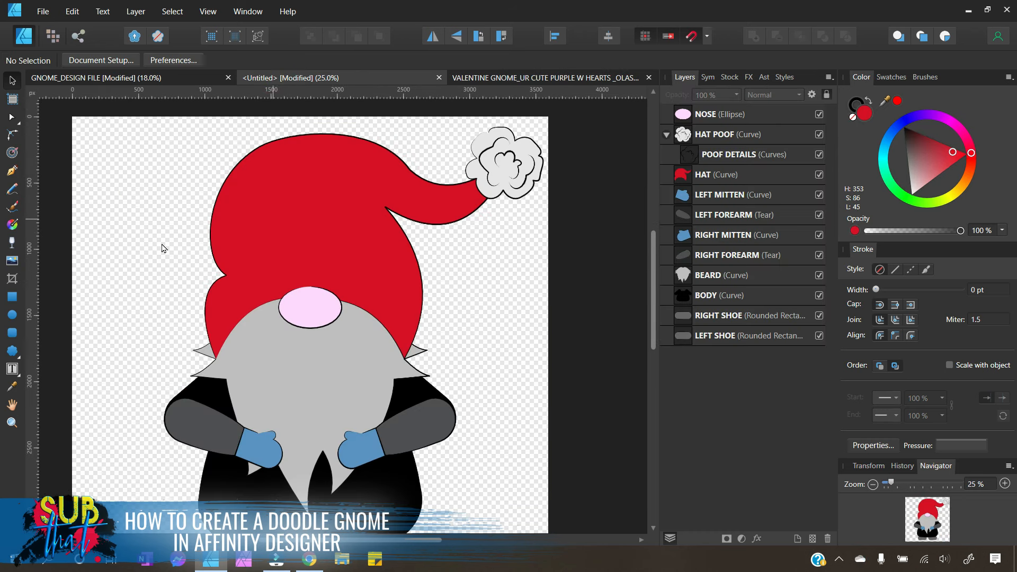
Step: Draw a two-node Pen line inside the hat's upper-left edge and bend it to follow the hat's contour
click(11, 170)
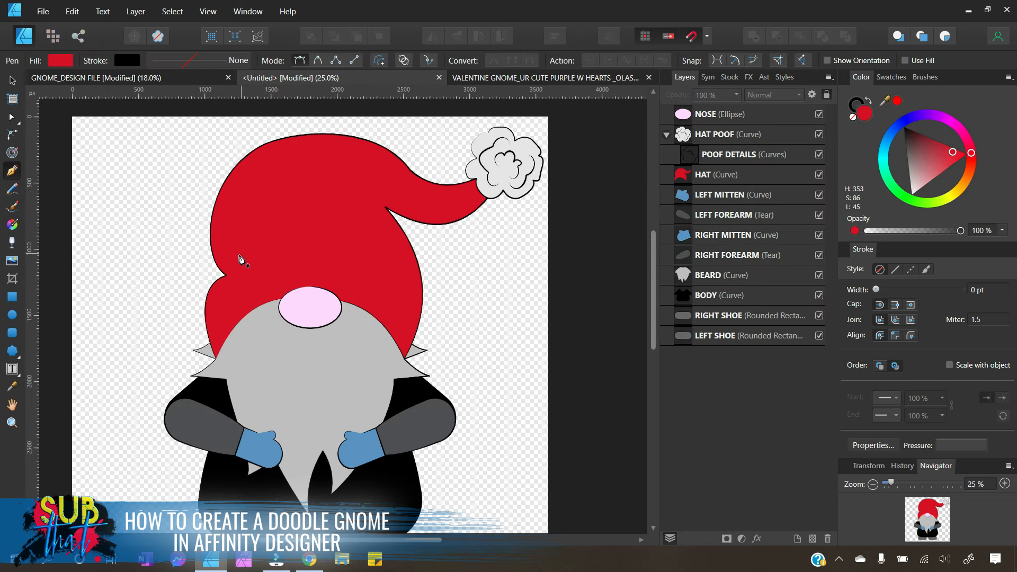
click(224, 249)
click(326, 138)
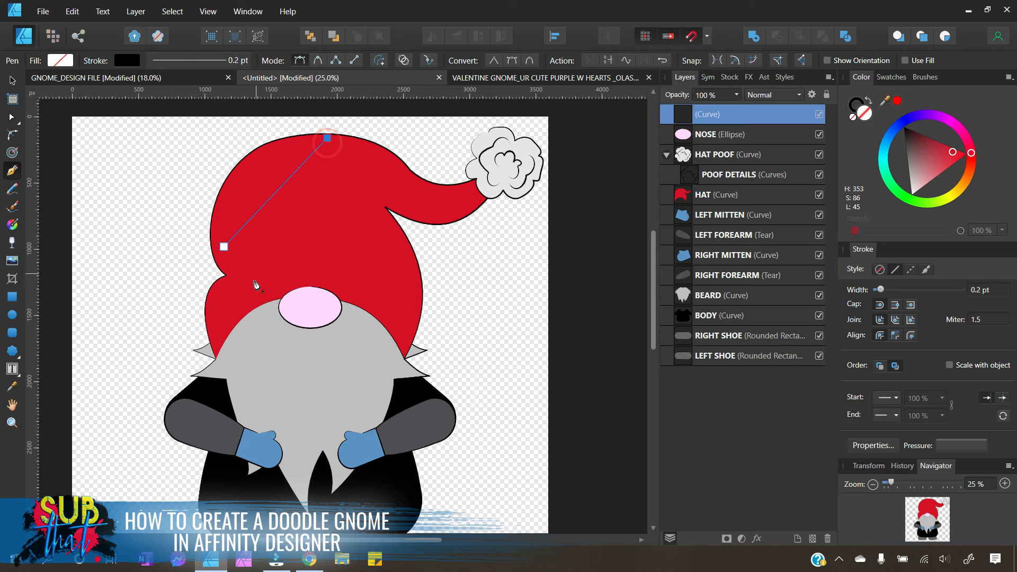
click(13, 118)
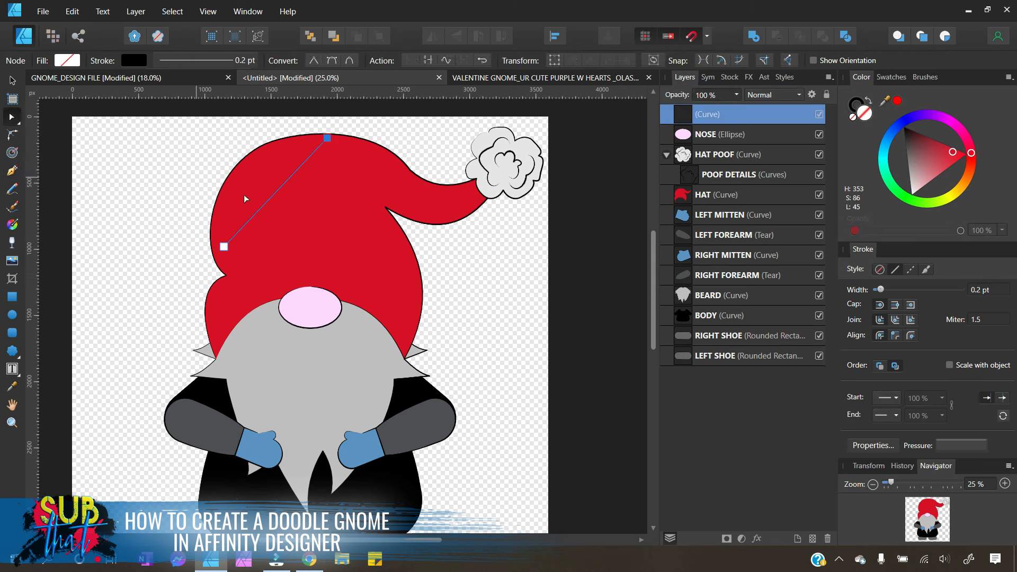
drag(270, 197, 245, 176)
drag(327, 139, 325, 145)
Step: Stroke the hat's detail line with the thinner size-40 comic ink brush at 13 pt width, and deselect it
click(931, 273)
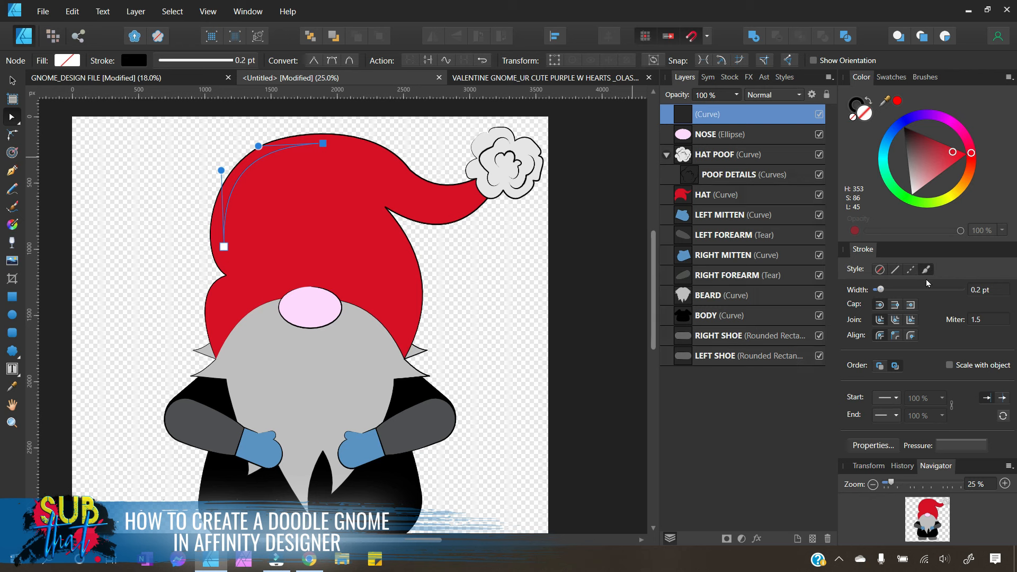
click(926, 78)
click(918, 145)
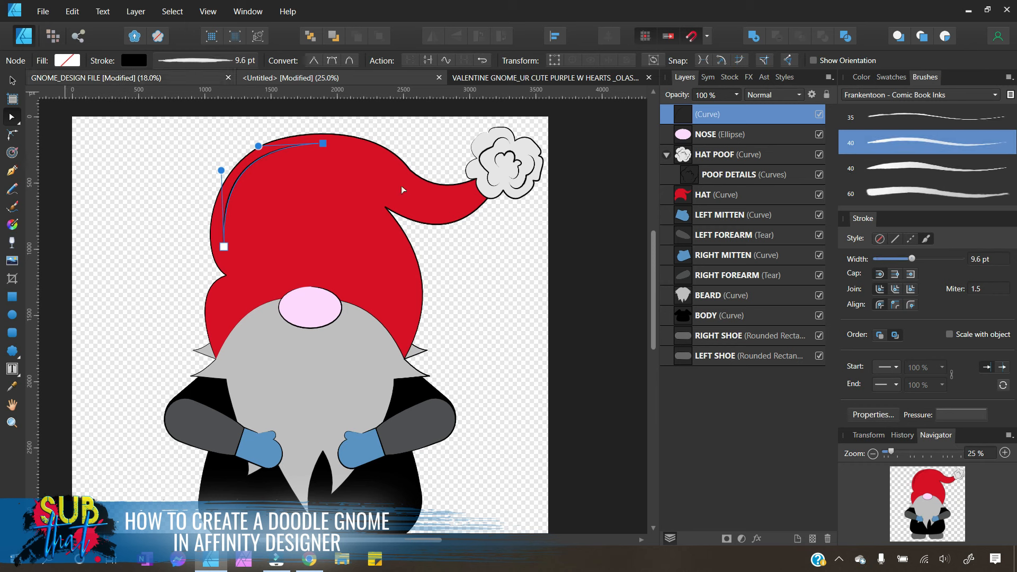
drag(912, 259, 915, 259)
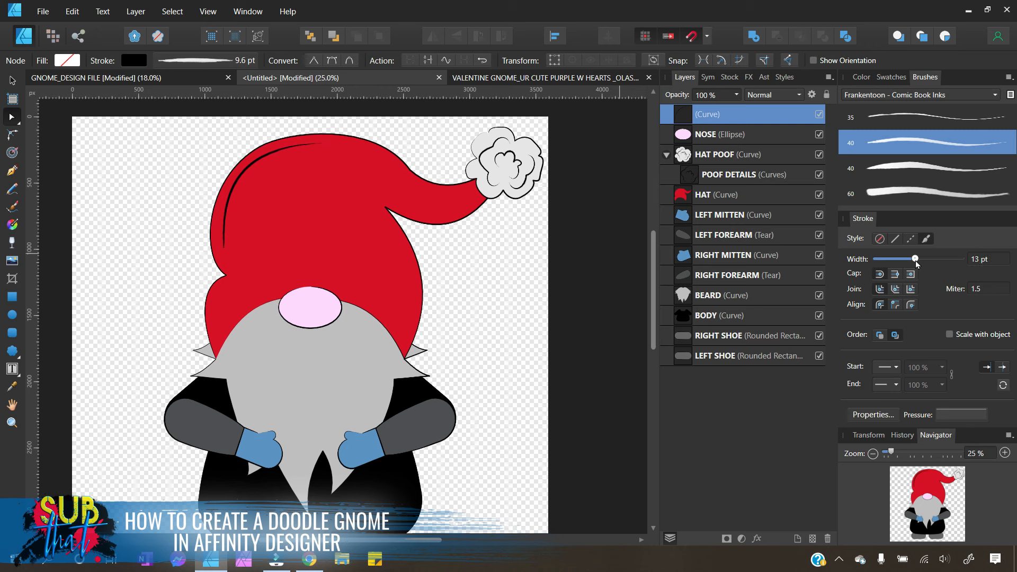
click(12, 81)
click(96, 159)
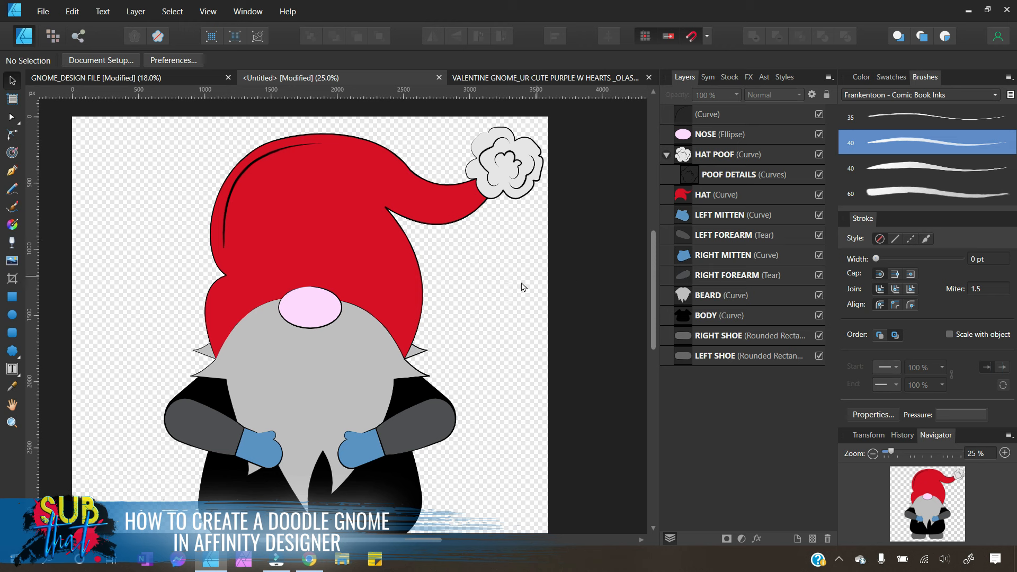
click(740, 115)
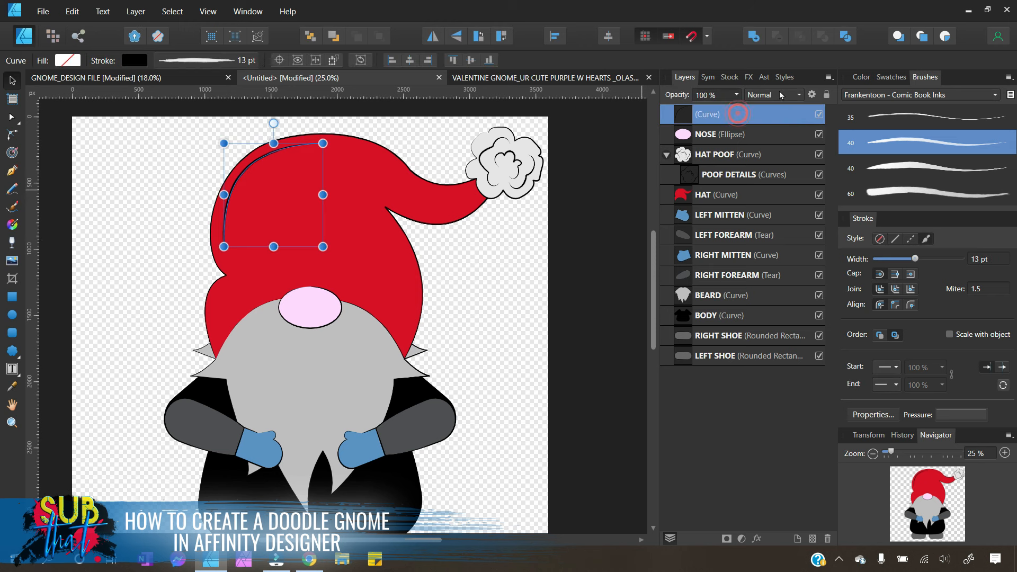
click(862, 78)
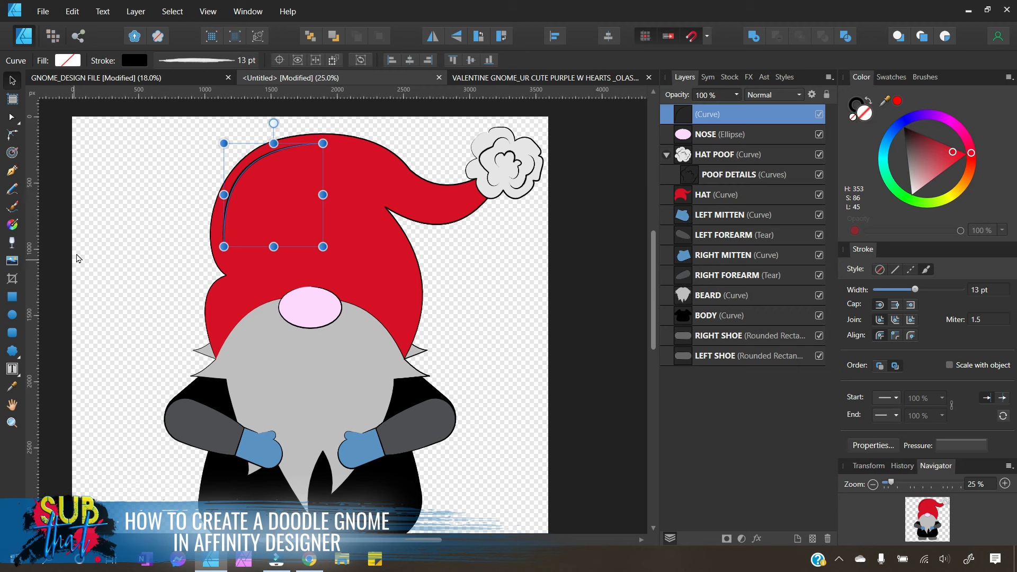
click(416, 258)
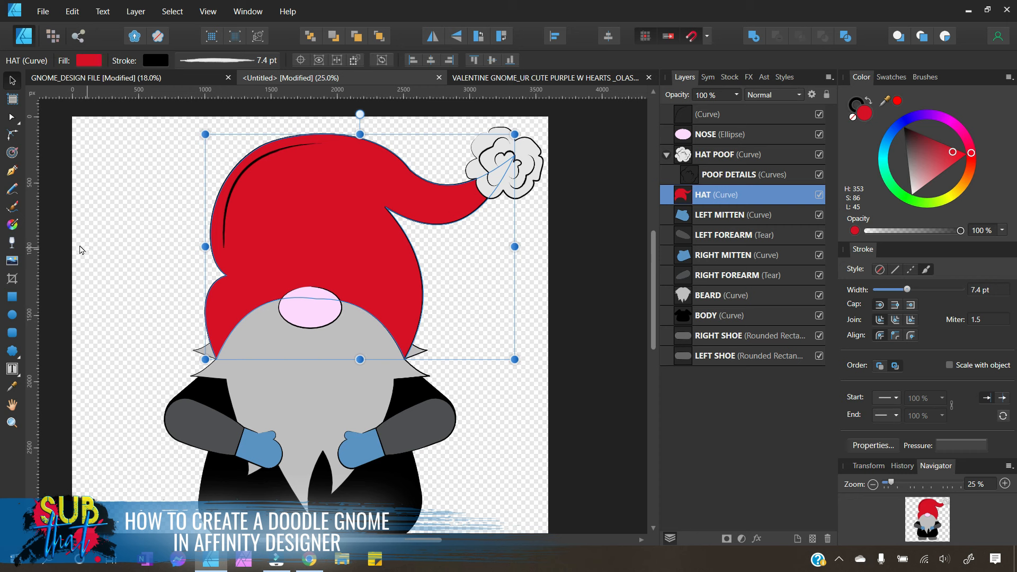
click(96, 231)
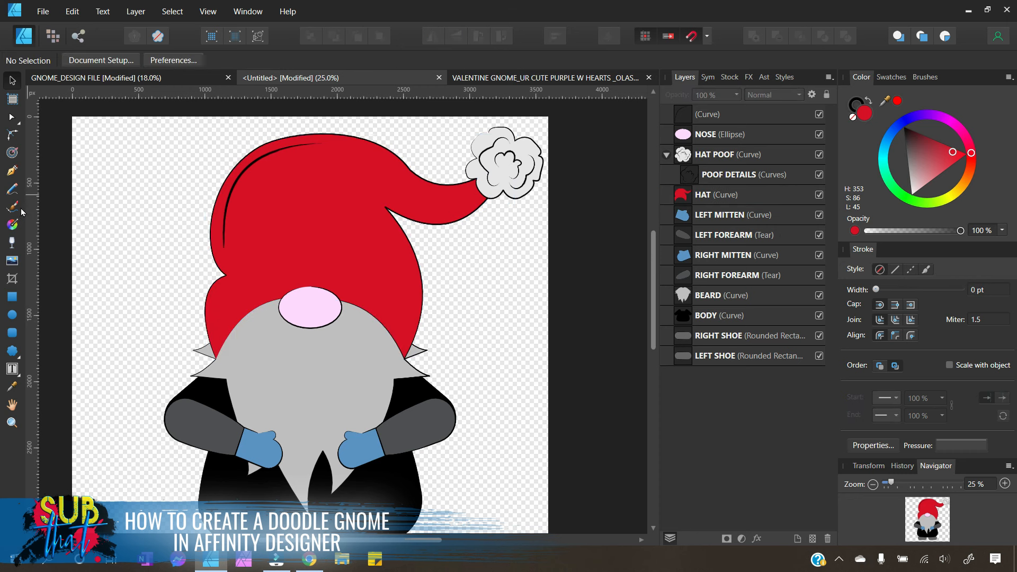
Step: Draw a two-node Pen line inside the hat's right edge below the fold and bend it to follow the contour
click(12, 171)
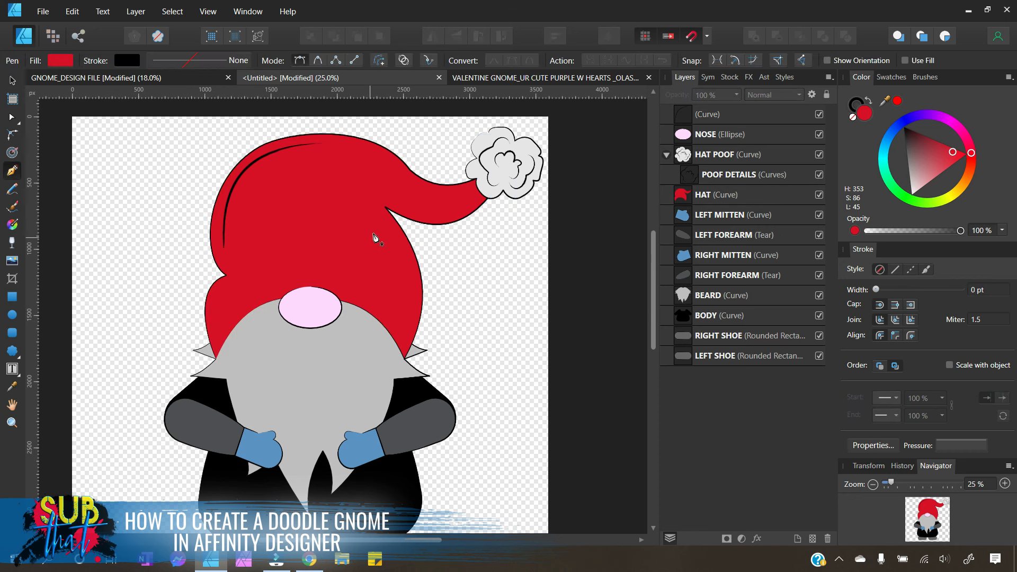
click(381, 227)
click(409, 308)
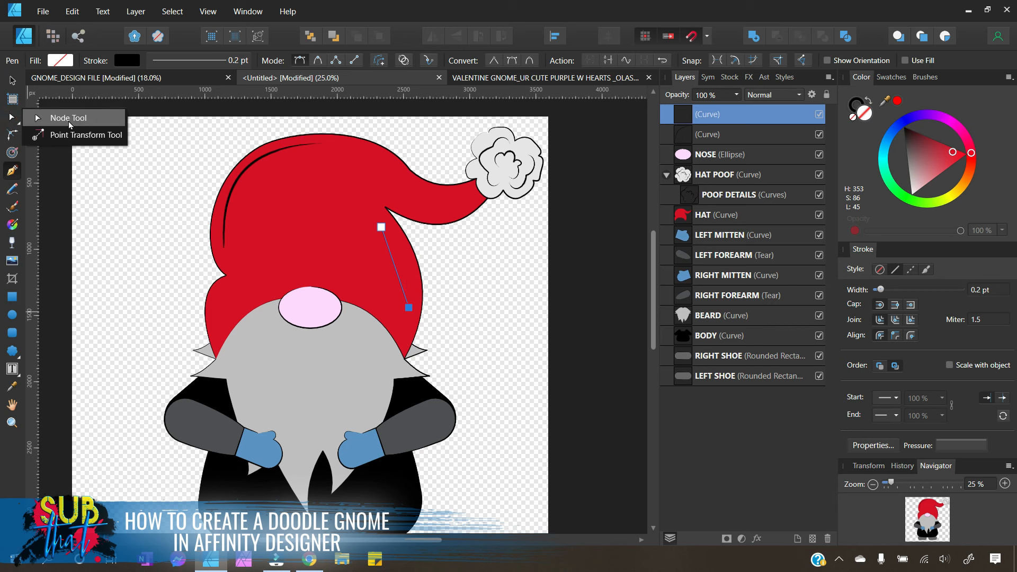
click(11, 117)
mouse_move(396, 271)
mouse_down()
mouse_move(387, 269)
mouse_move(406, 269)
mouse_up()
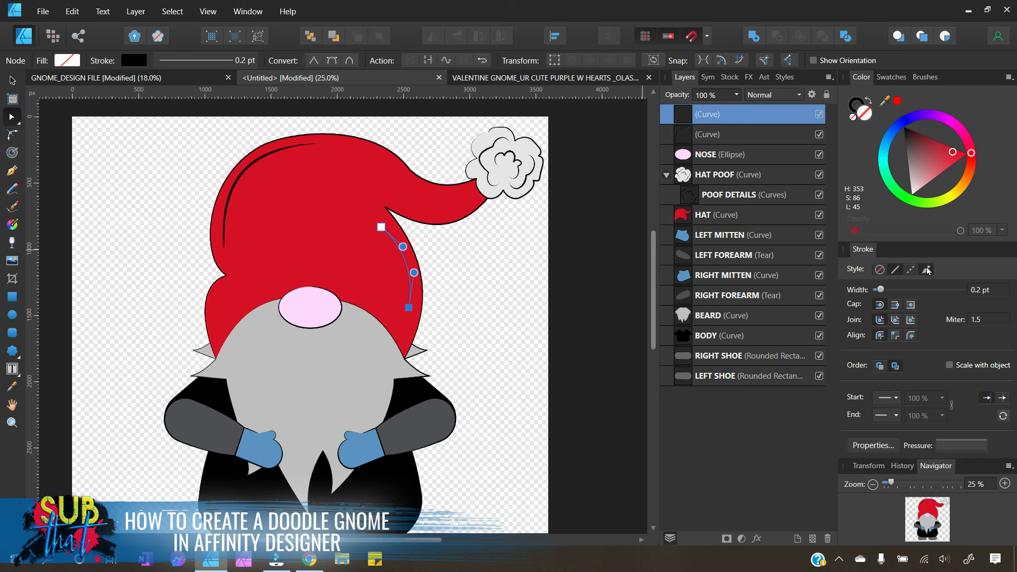
Step: Stroke the right-hand detail line with the thinner size-40 comic ink brush at 9 pt width
click(926, 77)
click(913, 147)
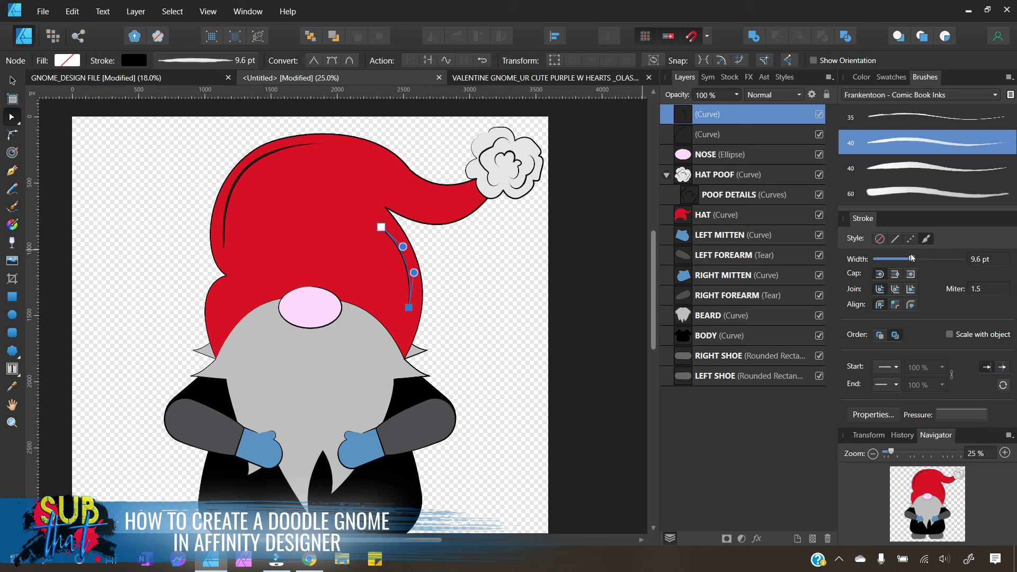
drag(916, 259, 911, 259)
Step: Nudge the right-hand detail line slightly closer to the hat's right edge, and deselect it
click(13, 84)
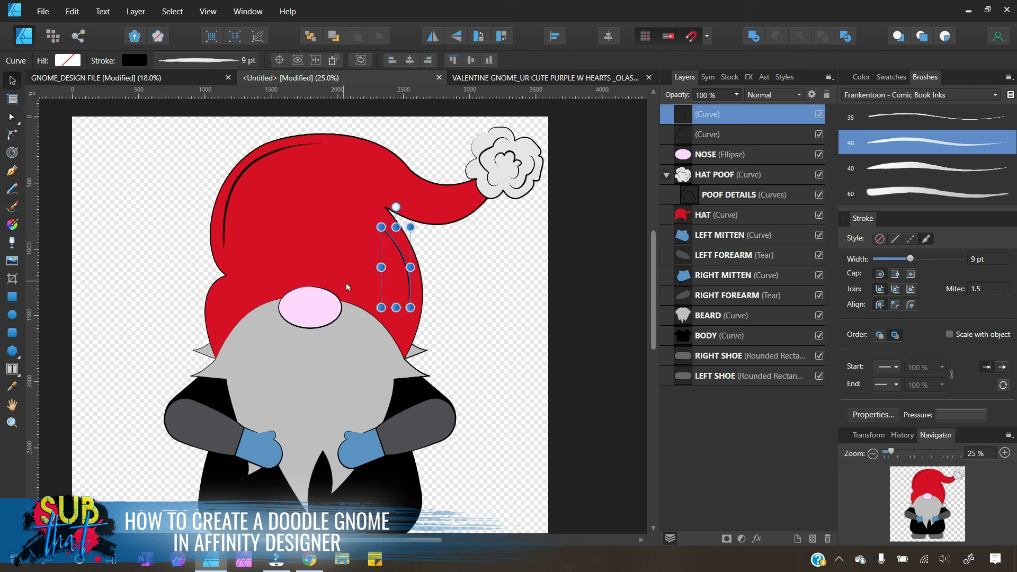
key(shift+Right)
key(shift+Right)
key(shift+Right)
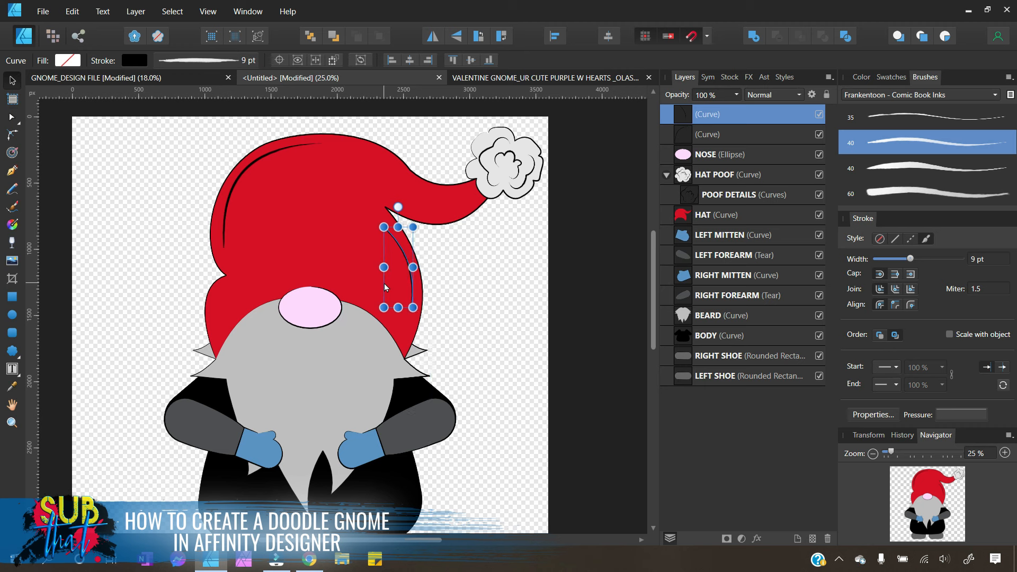
key(Right)
key(Right)
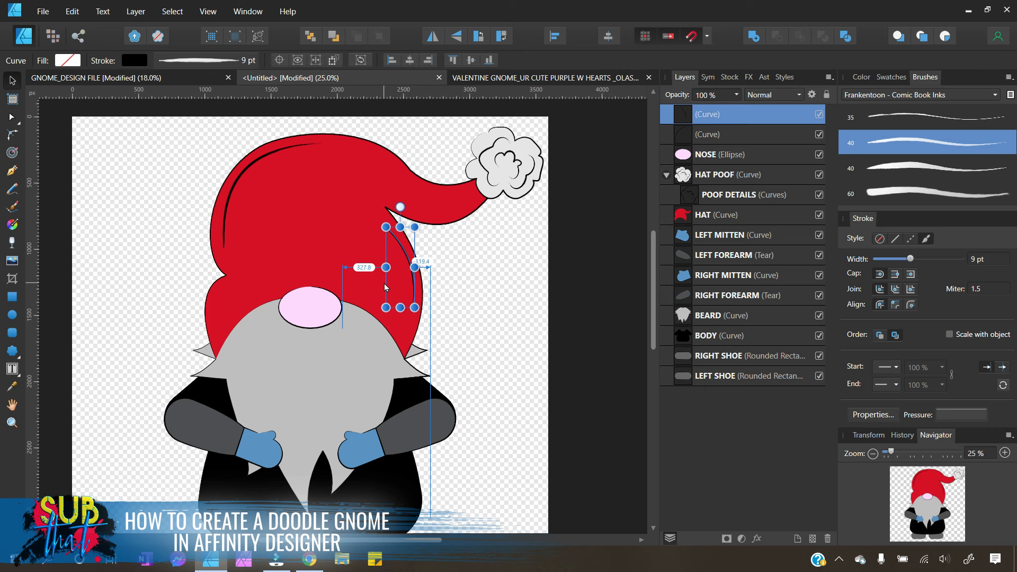
click(492, 293)
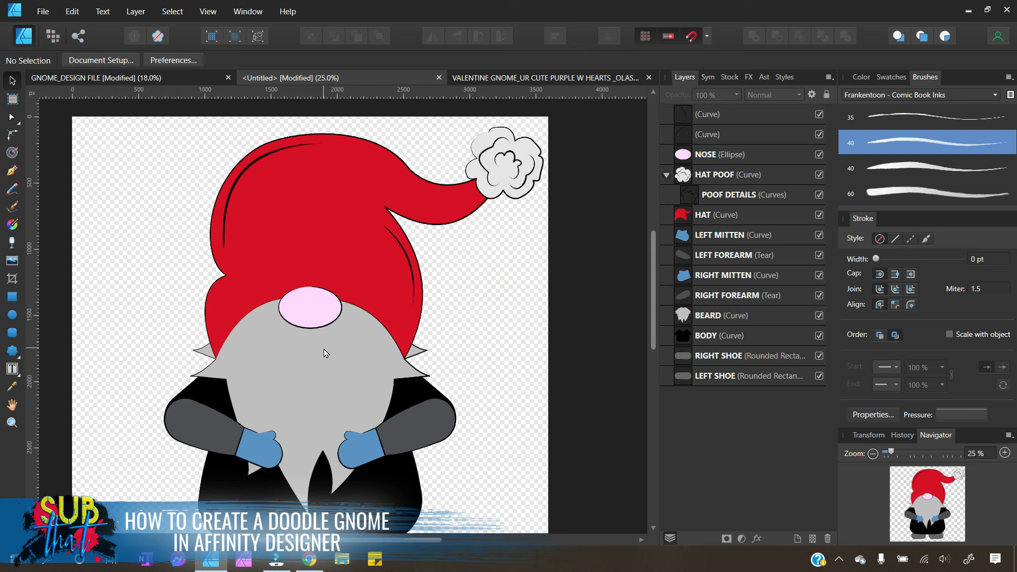
Step: Draw a two-node Pen line on the hat just above the beard's upper-left edge and bend it parallel to that edge
scroll(269, 266, down, 2)
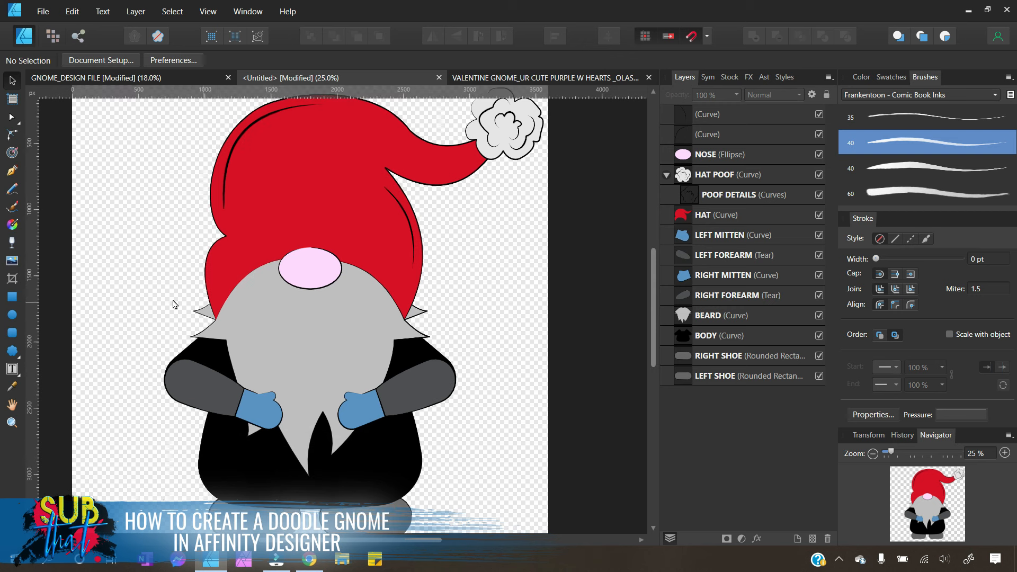
click(13, 172)
click(216, 296)
click(259, 252)
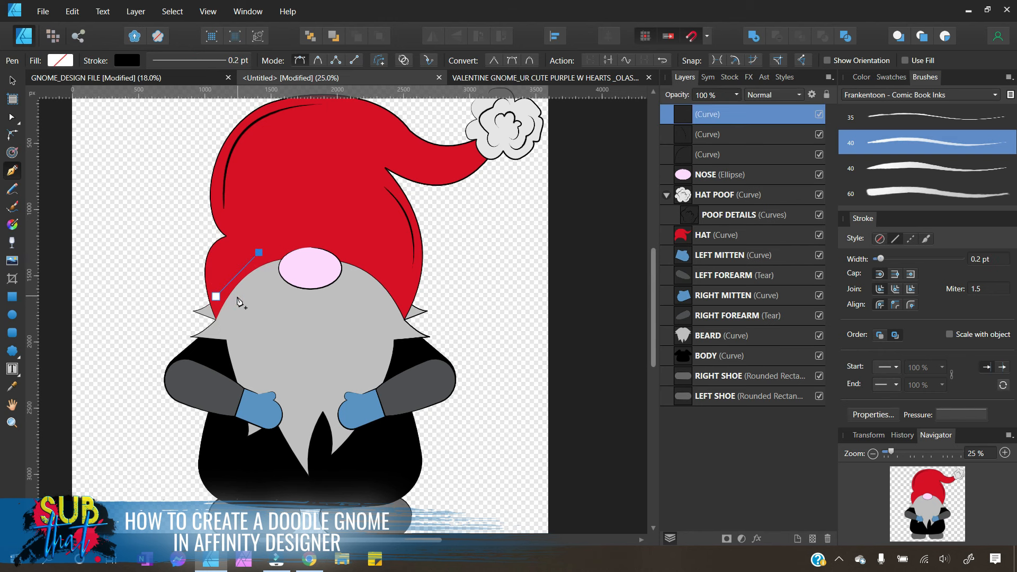
click(12, 116)
mouse_move(243, 273)
mouse_down()
mouse_move(275, 256)
mouse_move(247, 255)
mouse_up()
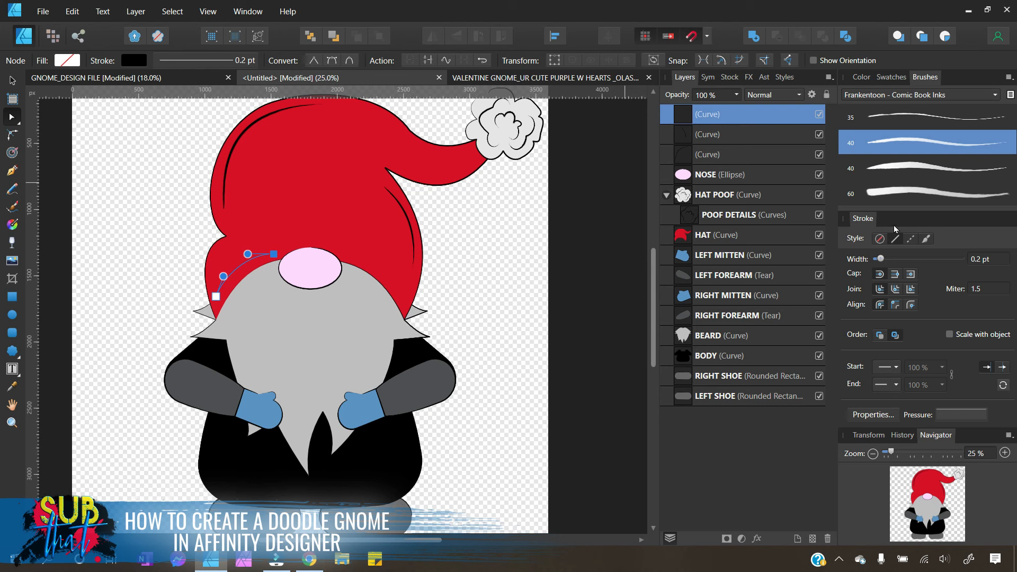
Step: Stroke the detail line above the beard with the thinner size-40 comic ink brush at 9.6 pt width, and deselect it
click(940, 149)
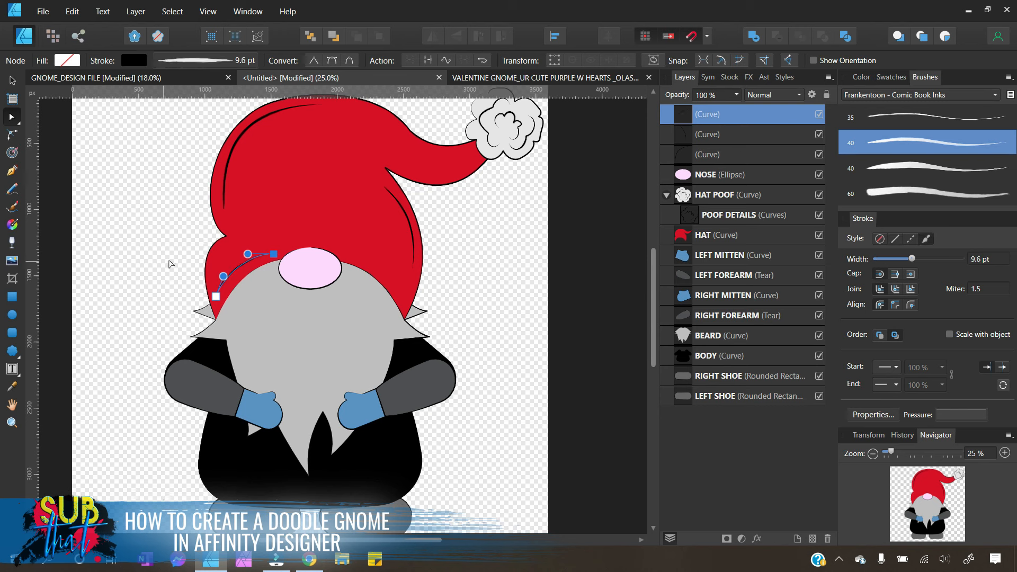
click(217, 297)
click(143, 241)
Step: Draw a two-node Pen line inside the upper edge of the hat's tail near the pom-pom and curve it along the edge
scroll(299, 230, up, 2)
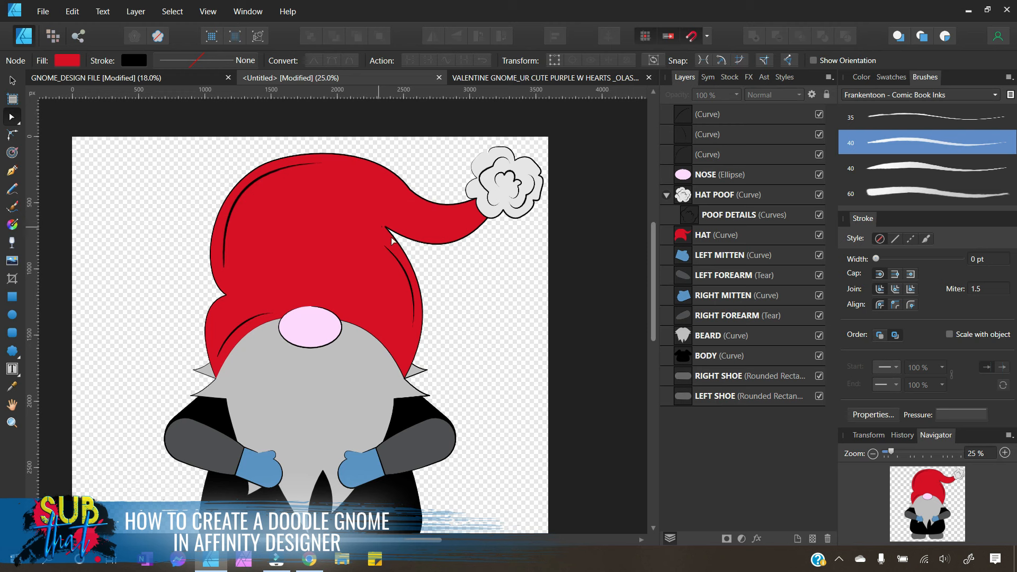
click(12, 170)
click(402, 195)
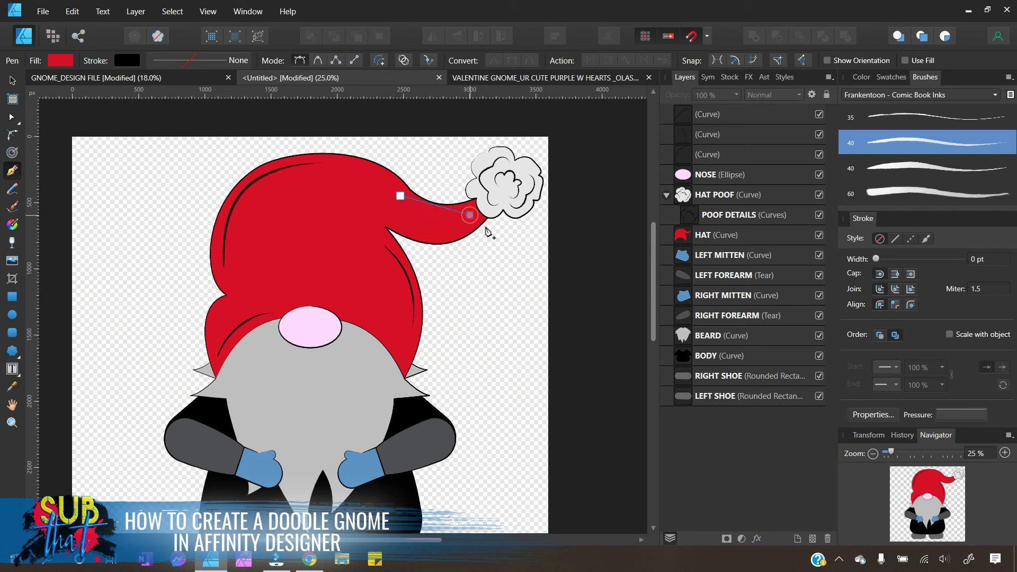
click(469, 214)
click(11, 117)
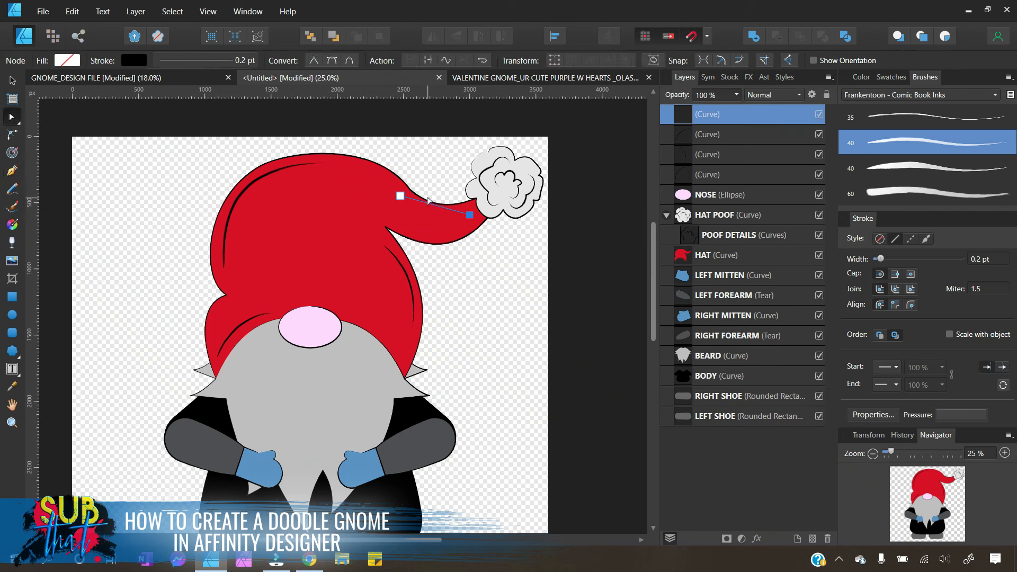
drag(437, 218, 470, 213)
drag(402, 197, 445, 213)
Step: Stroke the hat tail's detail line with the size-40 comic ink brush at 9.8 pt width, and deselect it
drag(881, 259, 912, 260)
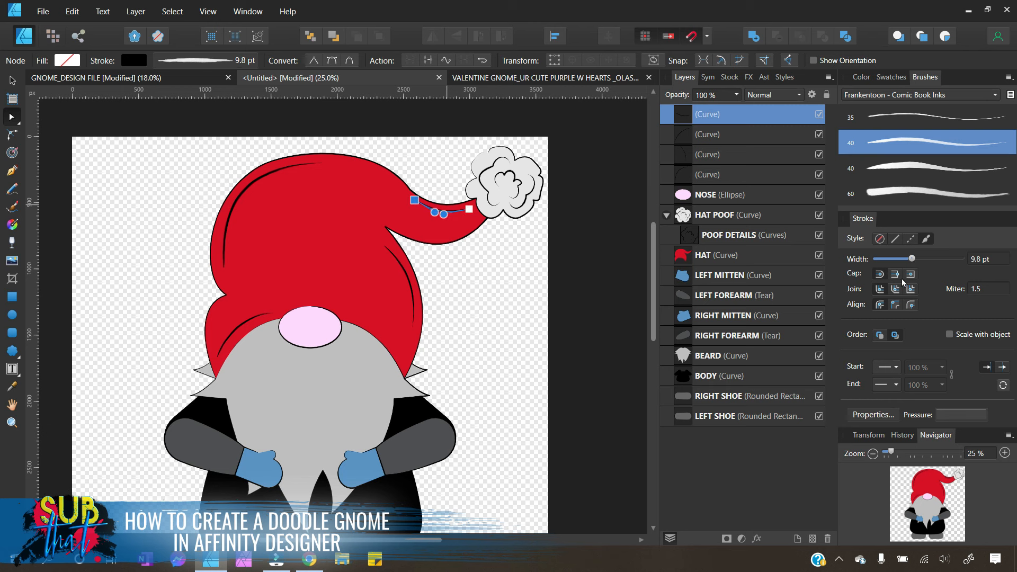
click(12, 81)
click(68, 166)
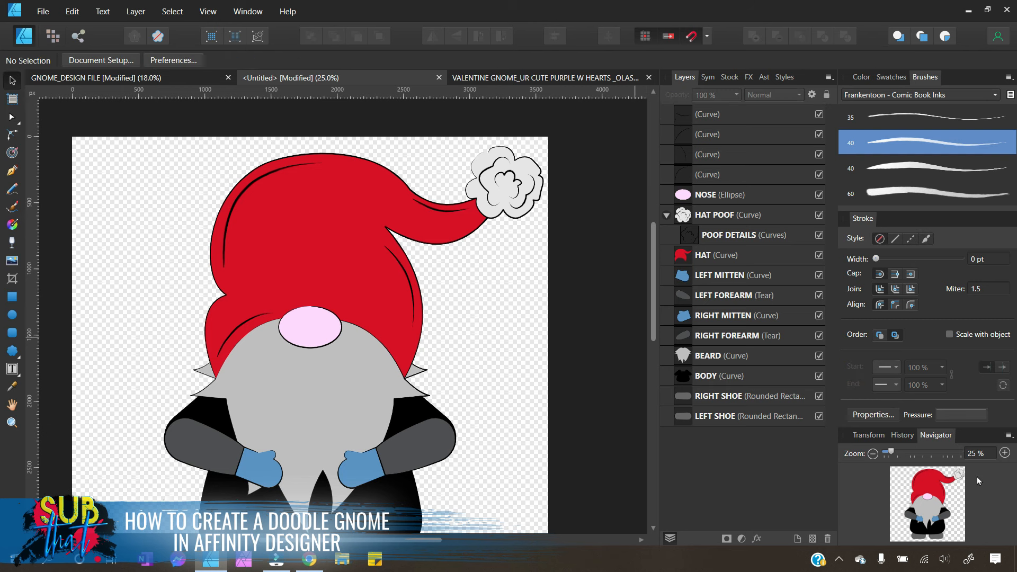
Step: Draw a two-node Pen line from the hat outline below the left notch into the hat, and arch it upward to continue the outline
click(1005, 453)
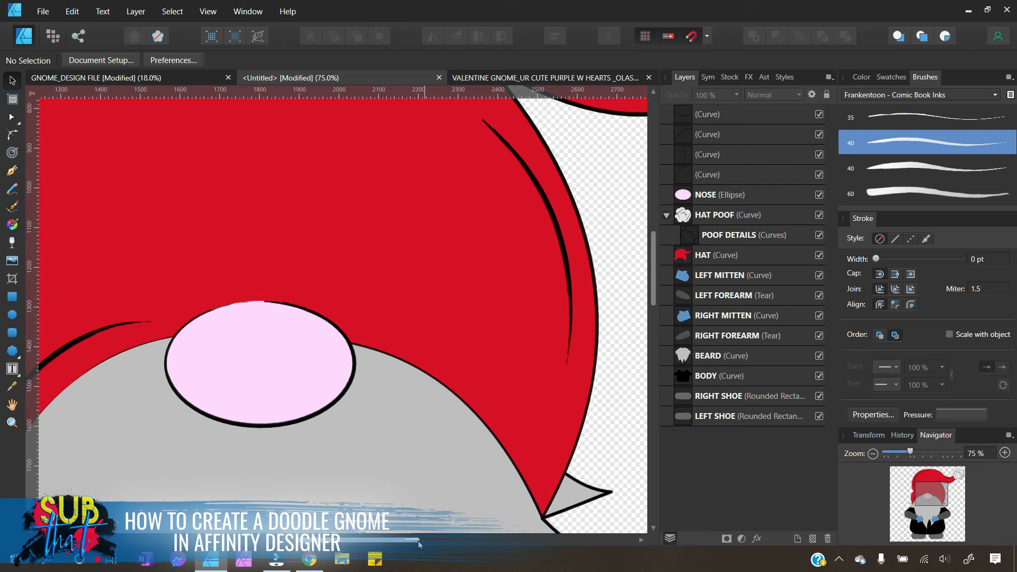
click(1005, 453)
drag(340, 539, 328, 540)
scroll(374, 348, up, 2)
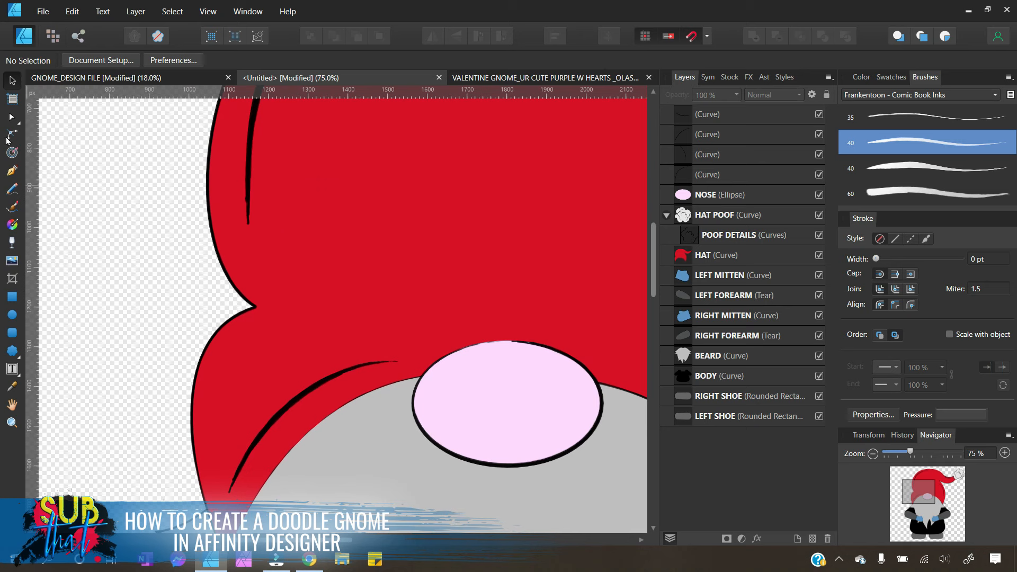
click(11, 171)
click(230, 320)
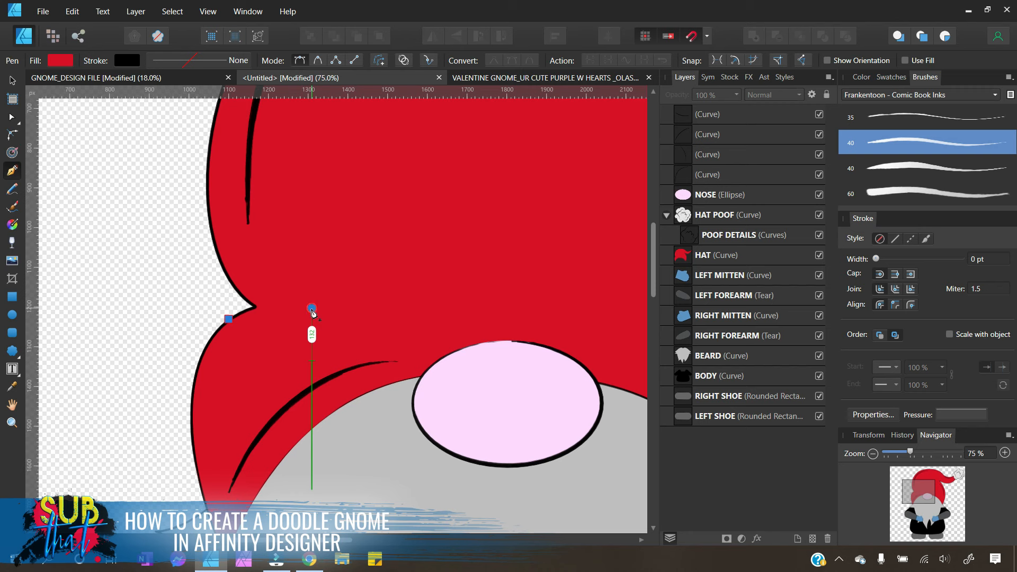
click(312, 309)
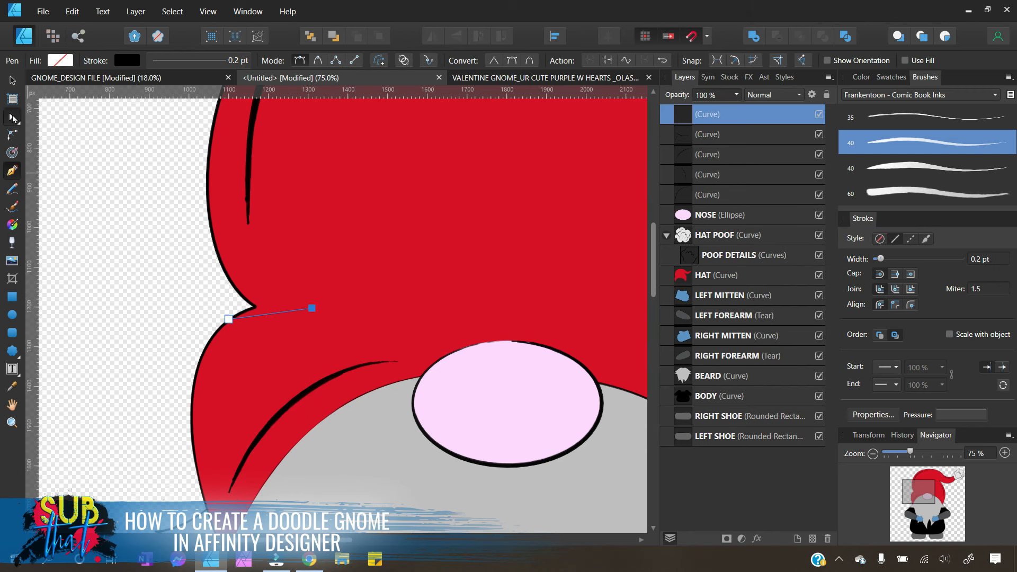
click(11, 117)
drag(269, 316, 268, 307)
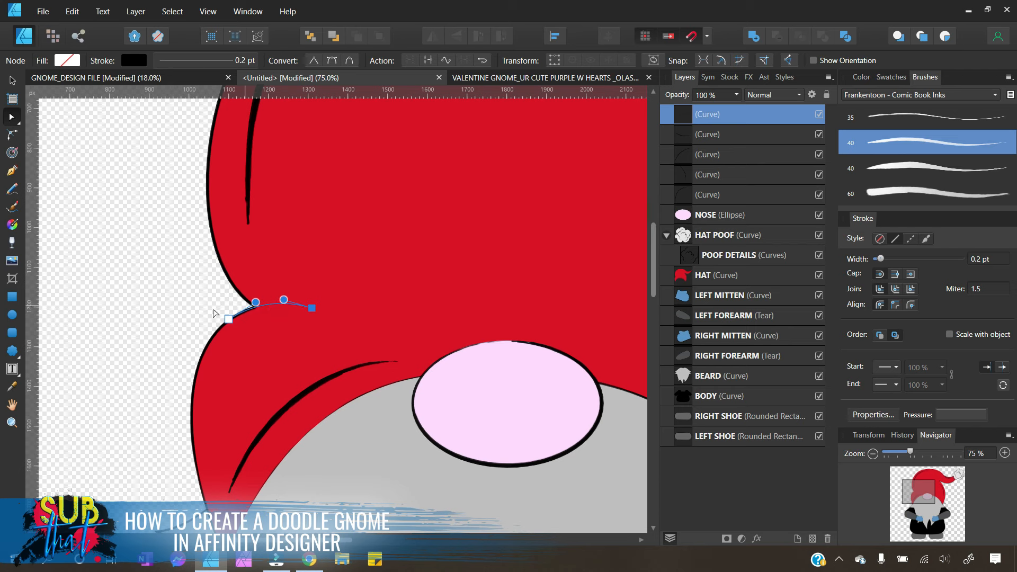
Step: Stroke the notch's crease line with the thinner size-40 comic ink brush at 5.4 pt width, and deselect it
click(1005, 453)
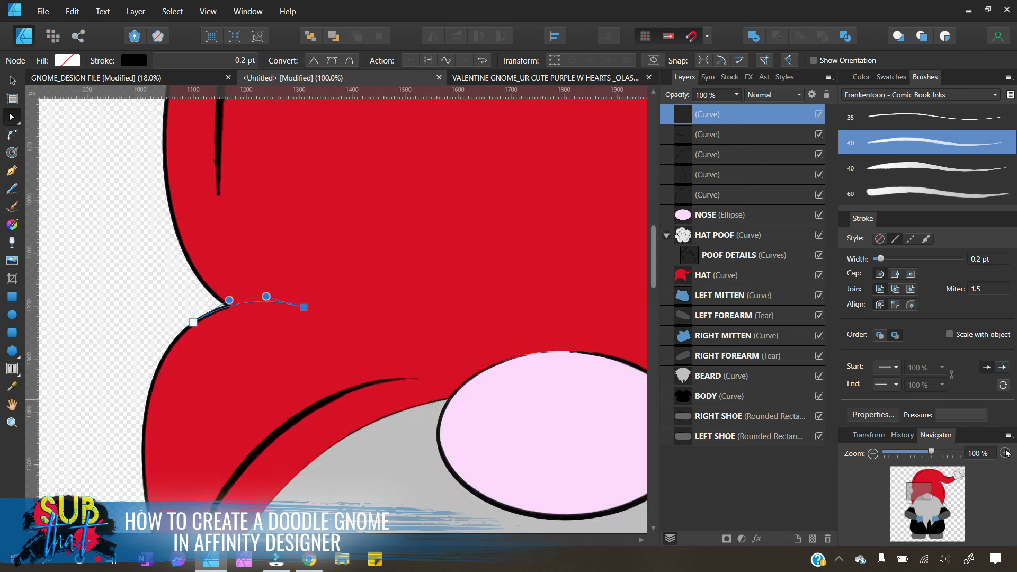
click(1005, 453)
scroll(287, 408, left, 3)
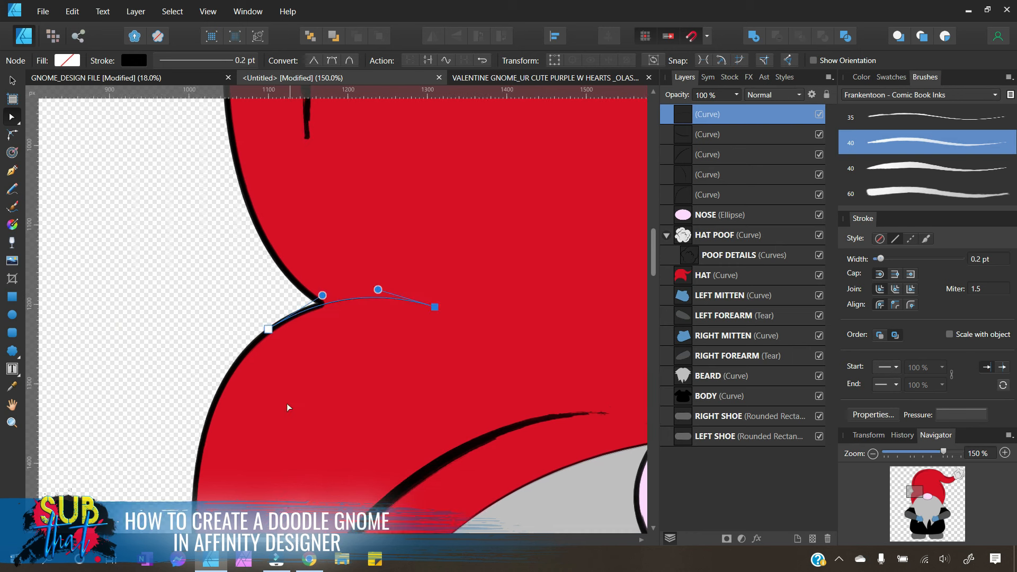
click(928, 241)
click(936, 146)
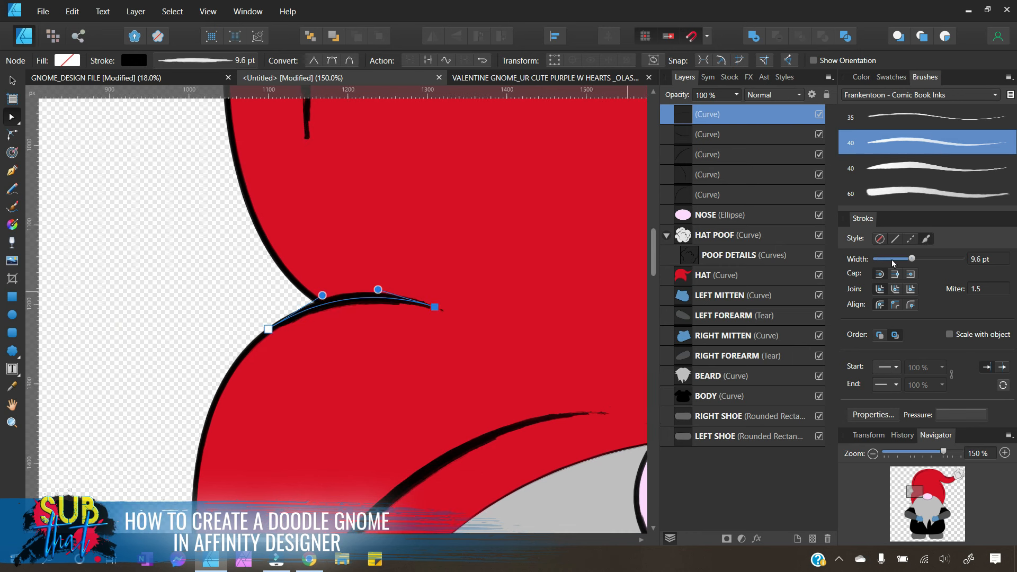
drag(911, 261, 905, 263)
click(11, 80)
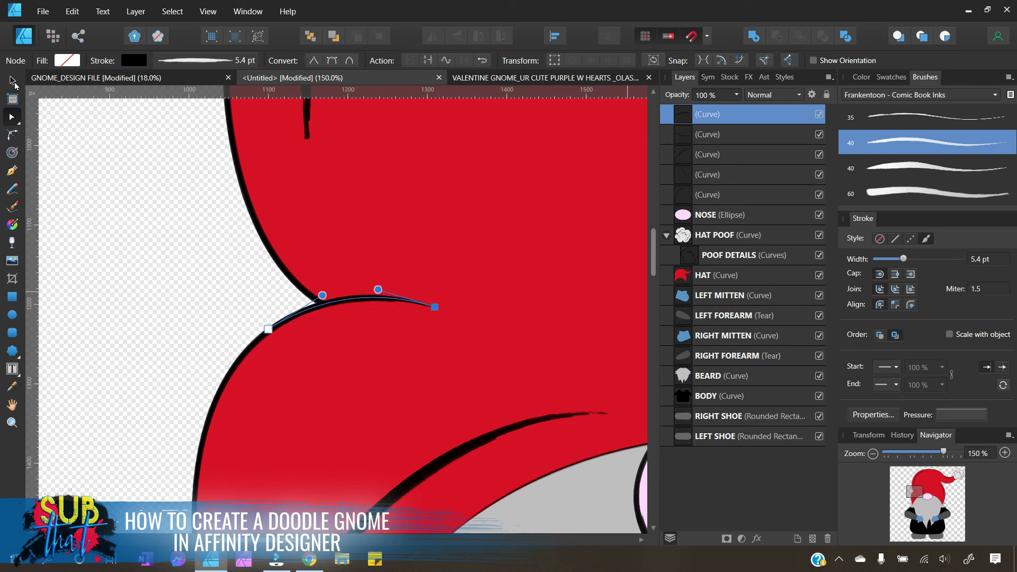
click(140, 257)
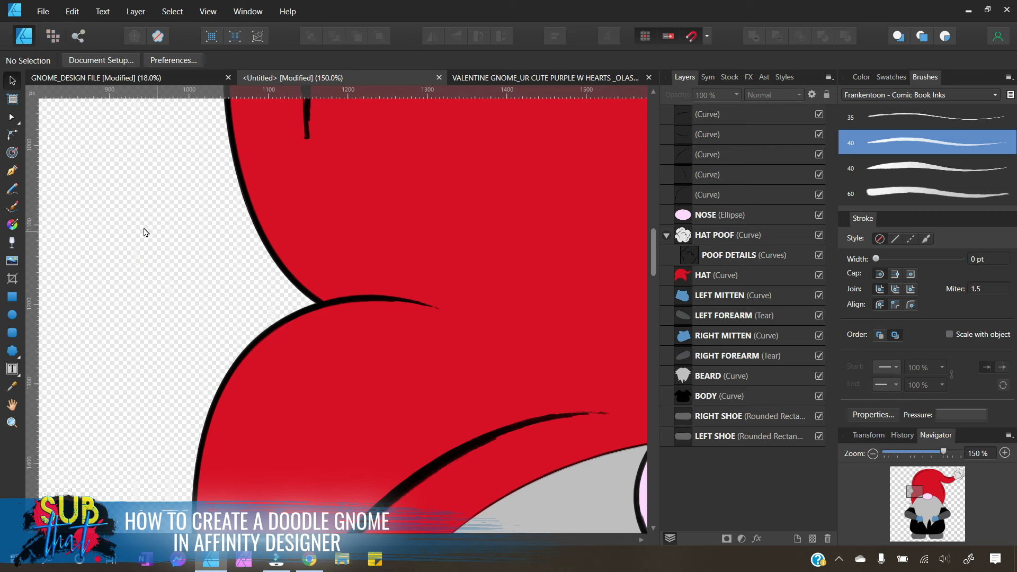
Step: Draw a three-node Pen line forking from the hat's left notch above and below the crease, and bend both segments into curves
click(12, 171)
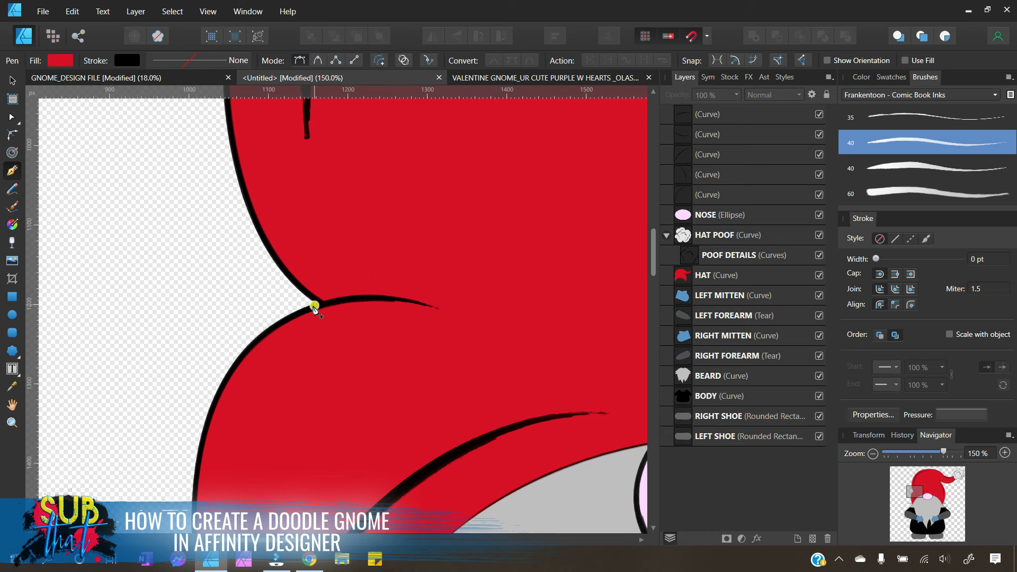
click(385, 254)
click(320, 304)
click(374, 329)
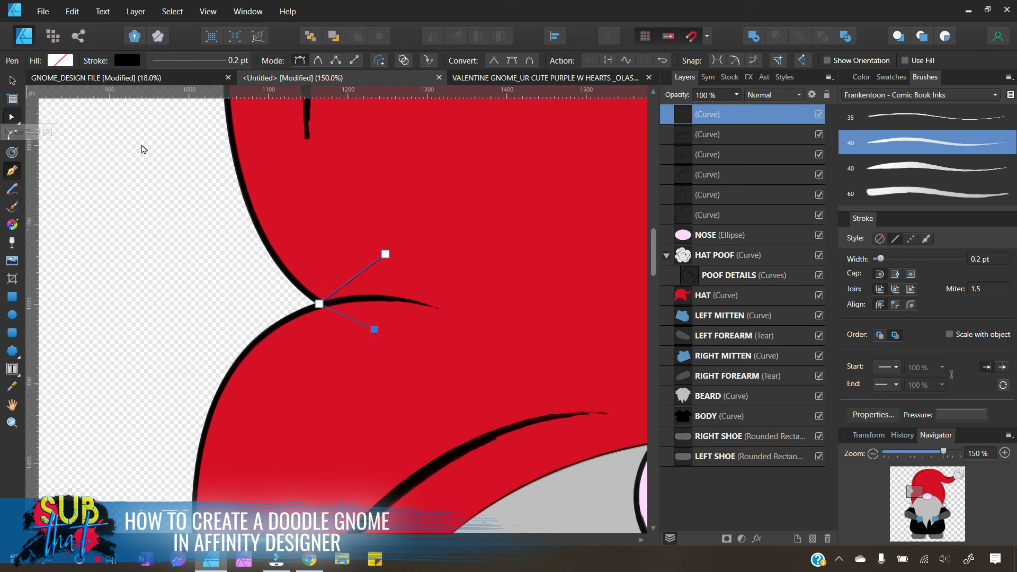
click(12, 118)
drag(357, 277, 359, 312)
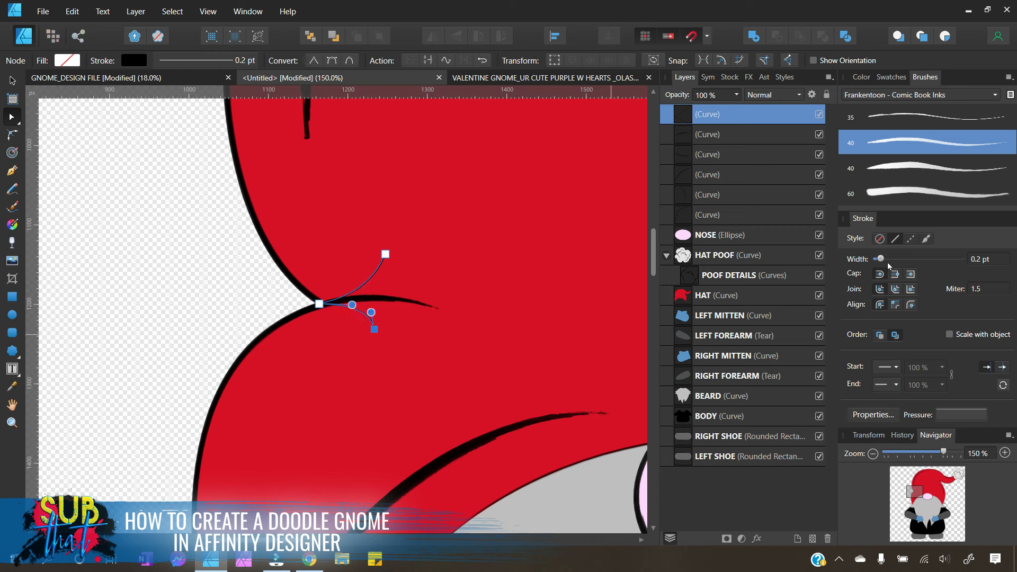
Step: Stroke the forked crease line at the hat's left notch with the size-40 comic ink brush at 5.2 pt width, and deselect it
click(927, 240)
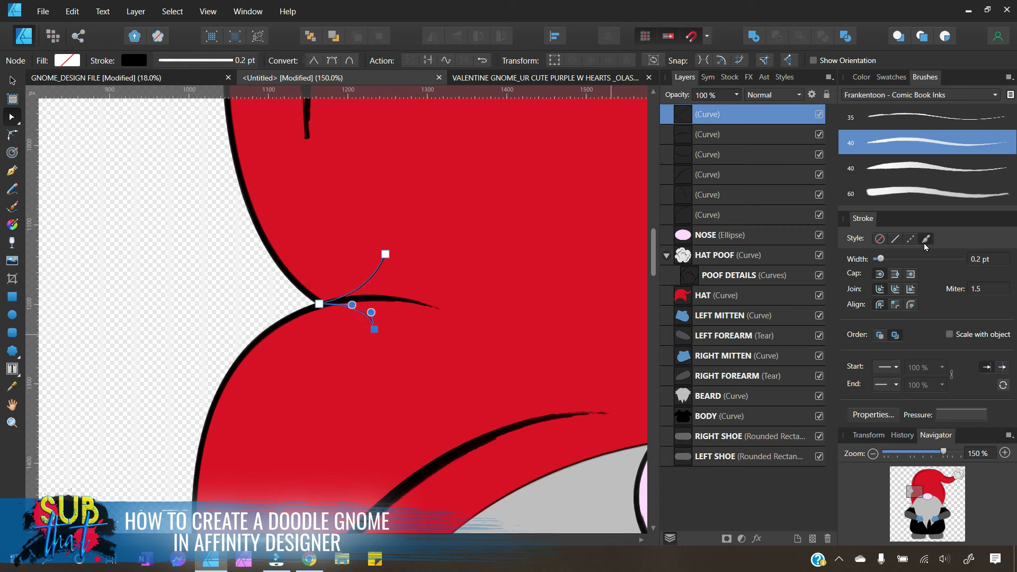
click(927, 170)
click(933, 146)
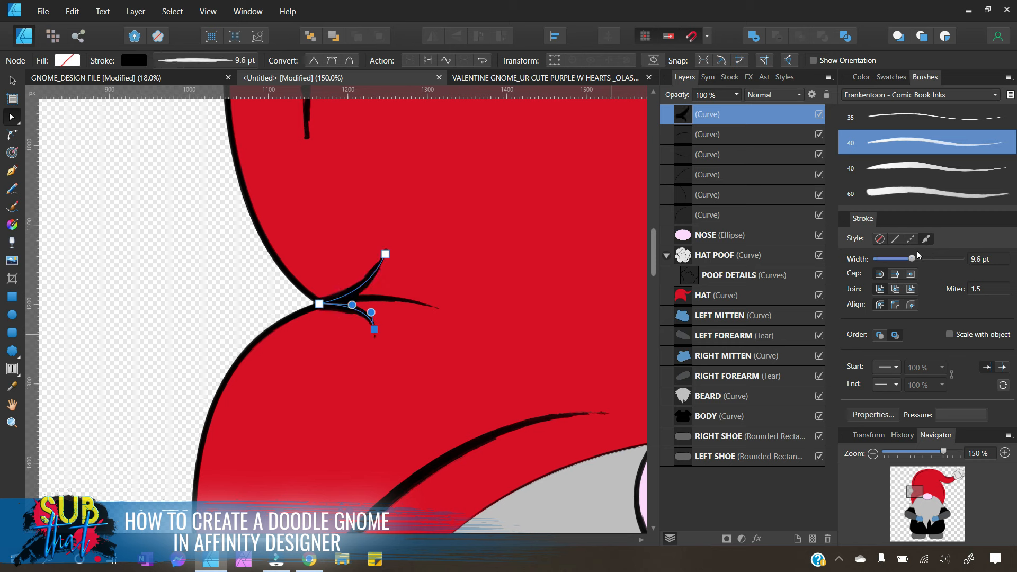
drag(913, 259, 903, 267)
click(12, 81)
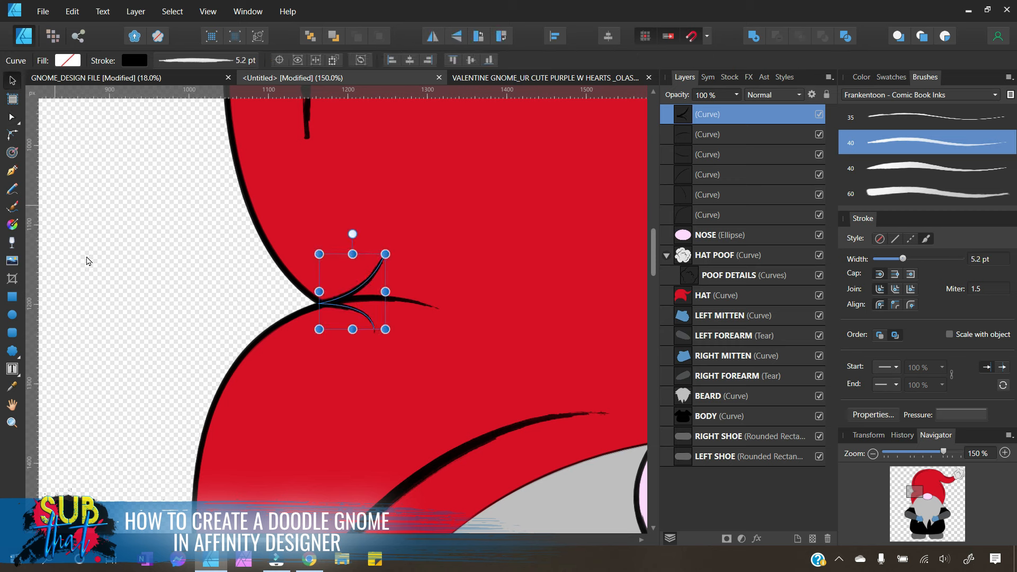
click(89, 263)
Step: Draw a two-node Pen line from the hat outline below the right notch into the hat, and arch it upward
scroll(275, 332, right, 5)
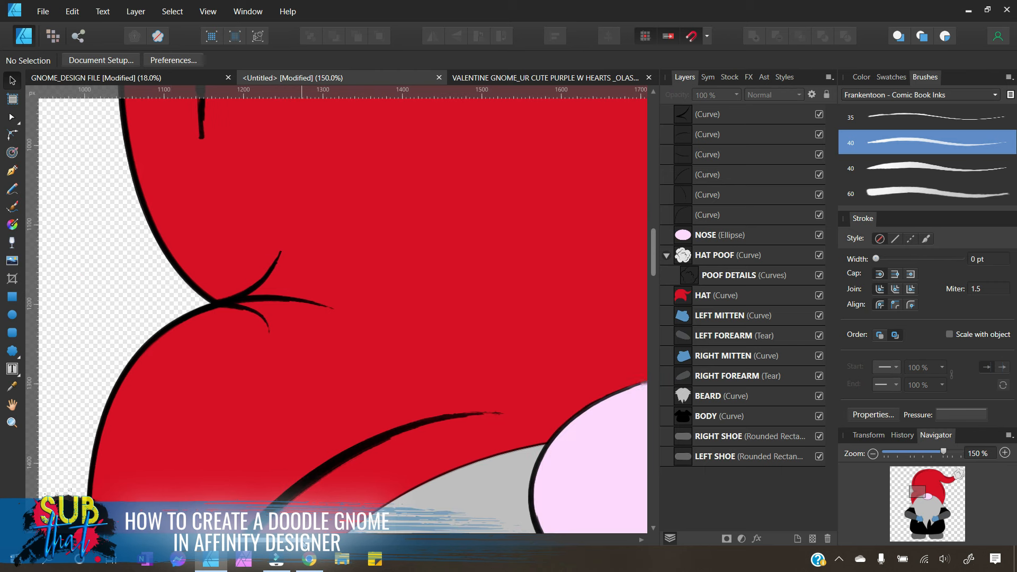
click(873, 454)
click(874, 453)
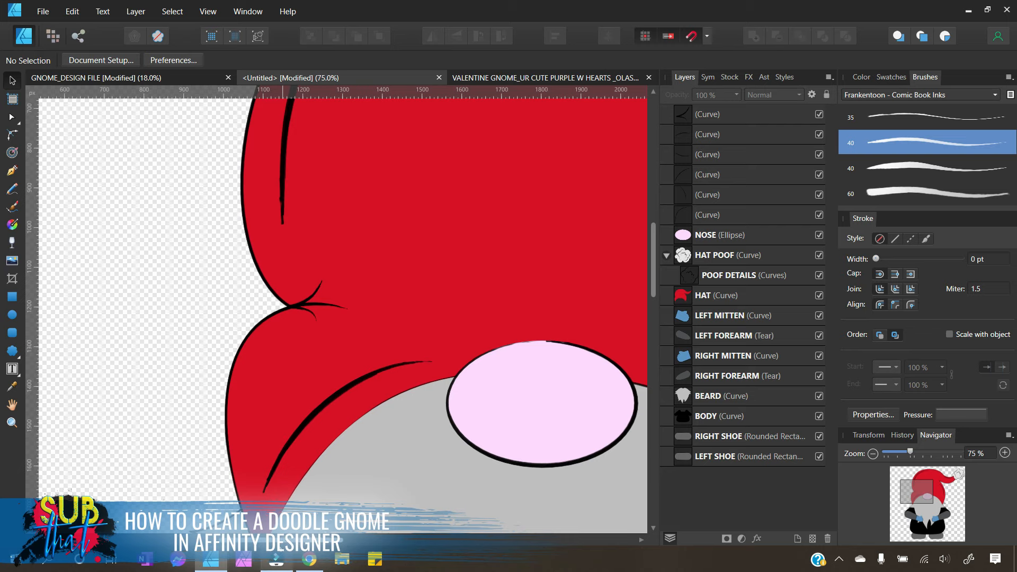
drag(321, 540, 393, 540)
scroll(446, 434, up, 5)
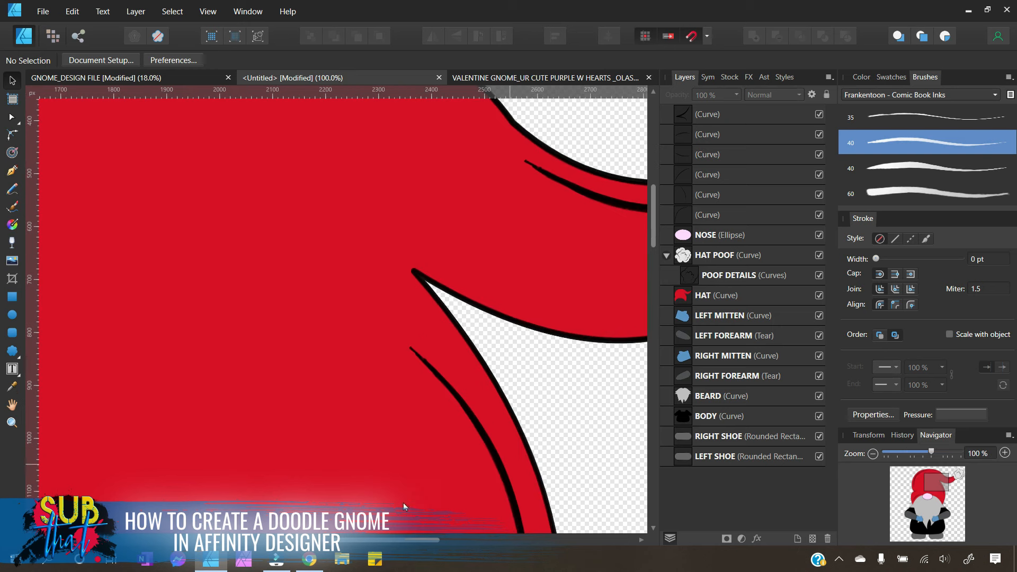
click(1005, 453)
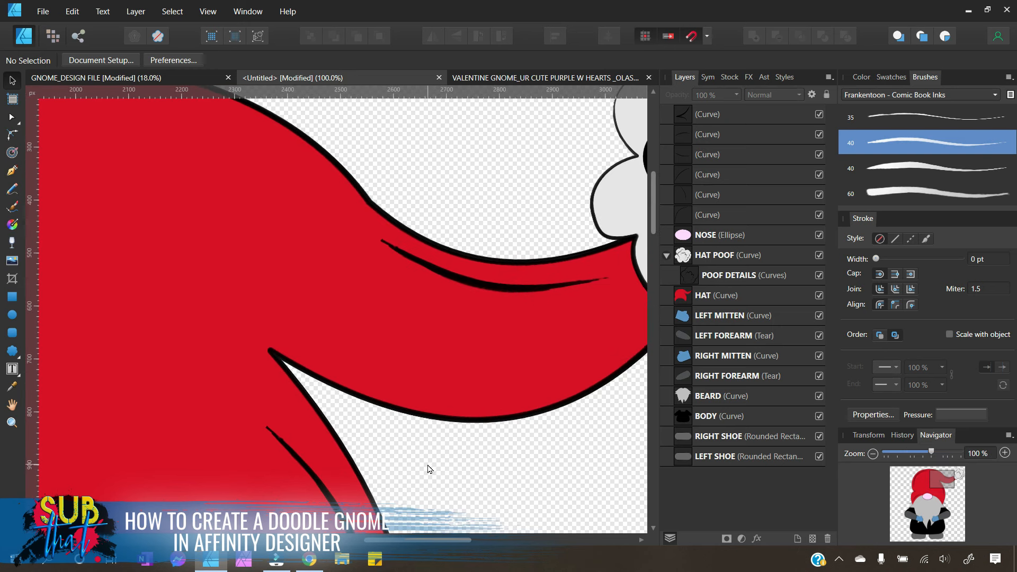
click(12, 171)
click(290, 374)
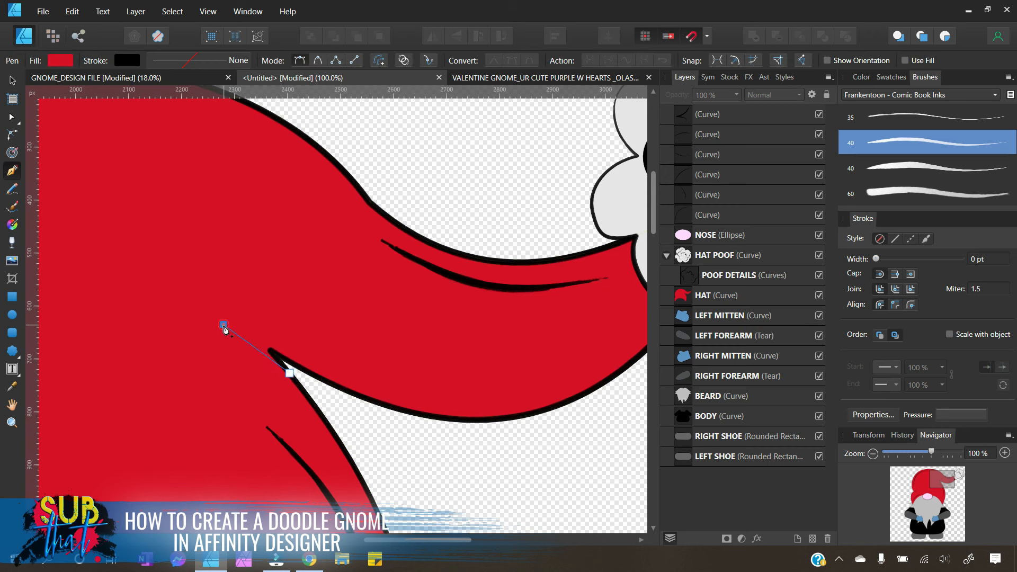
click(224, 324)
click(11, 117)
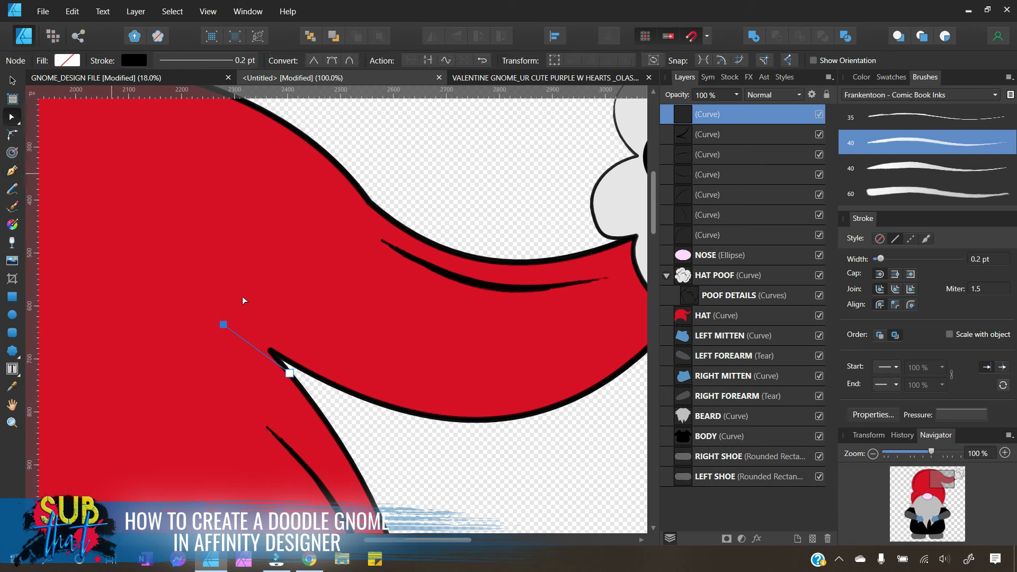
drag(266, 352, 264, 342)
Step: Stroke the right notch's crease line with the thinner size-40 comic ink brush at 5.4 pt width
click(927, 240)
click(940, 146)
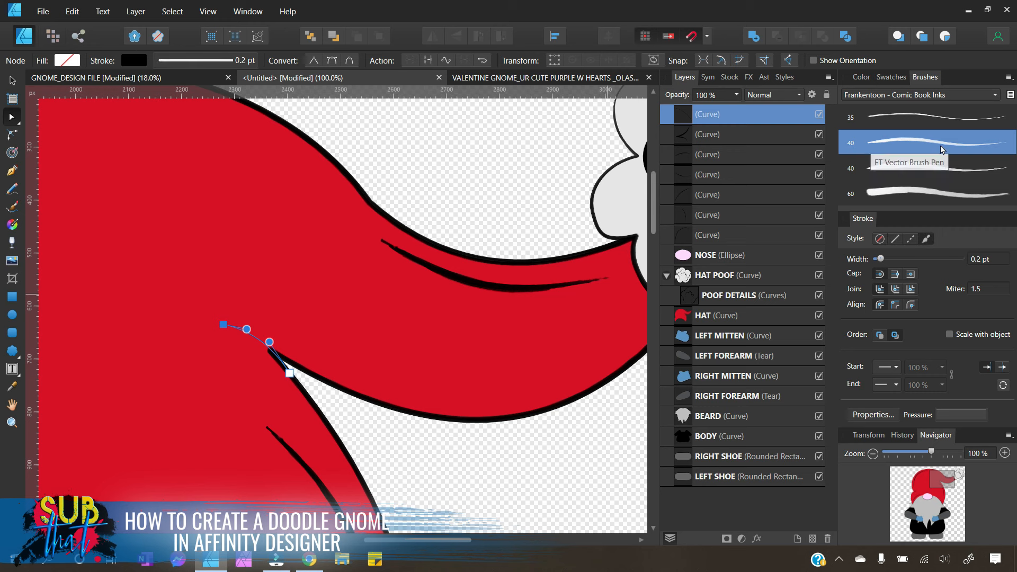
drag(917, 259, 903, 259)
Step: Nudge the crease line's inner end node slightly down and left, and set the stroke width to 6.5 pt
key(Down)
key(Down)
key(Down)
key(Down)
key(Down)
key(Down)
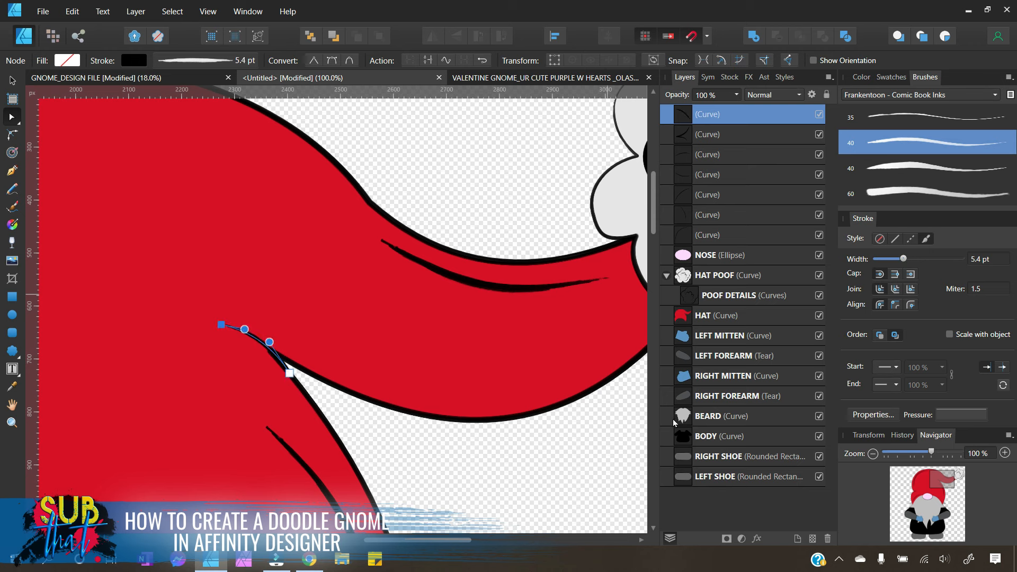
key(Left)
key(Left)
key(Left)
key(Left)
key(Left)
key(Left)
drag(906, 259, 906, 259)
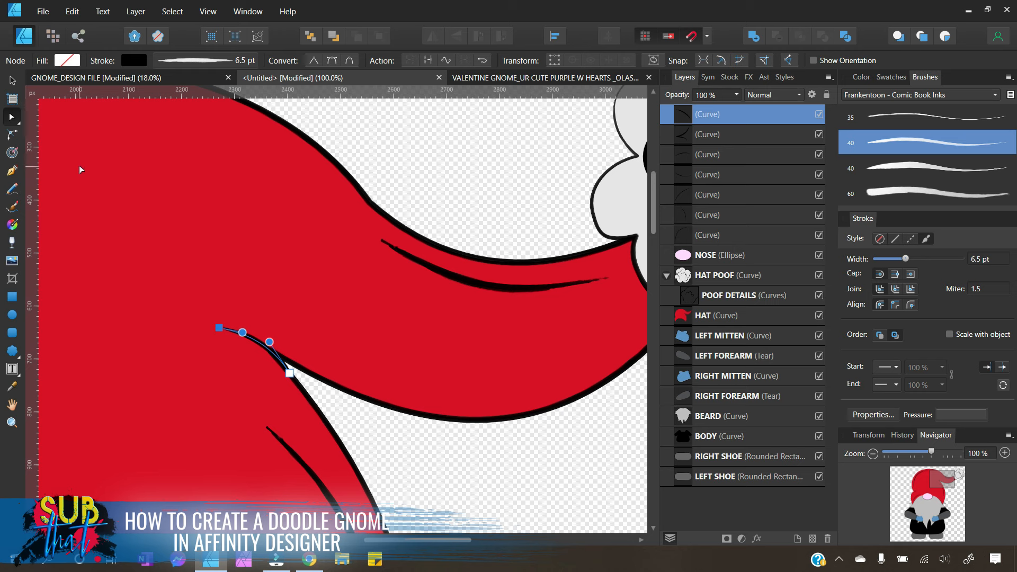
click(12, 82)
click(108, 210)
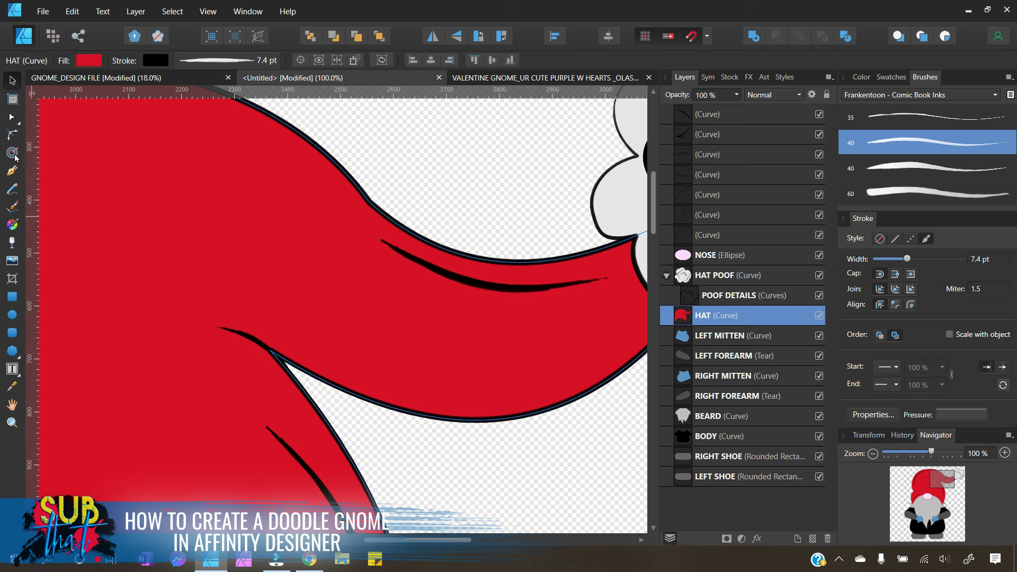
Step: Draw a three-node Pen line forking from the hat's right notch above and below the crease, and bend both segments into curves
click(13, 171)
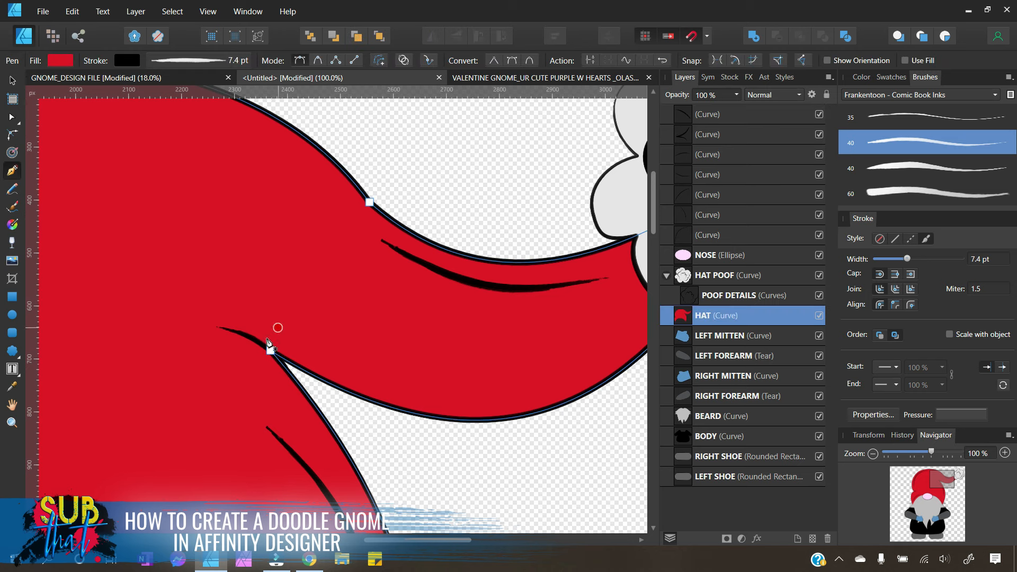
click(268, 317)
click(270, 350)
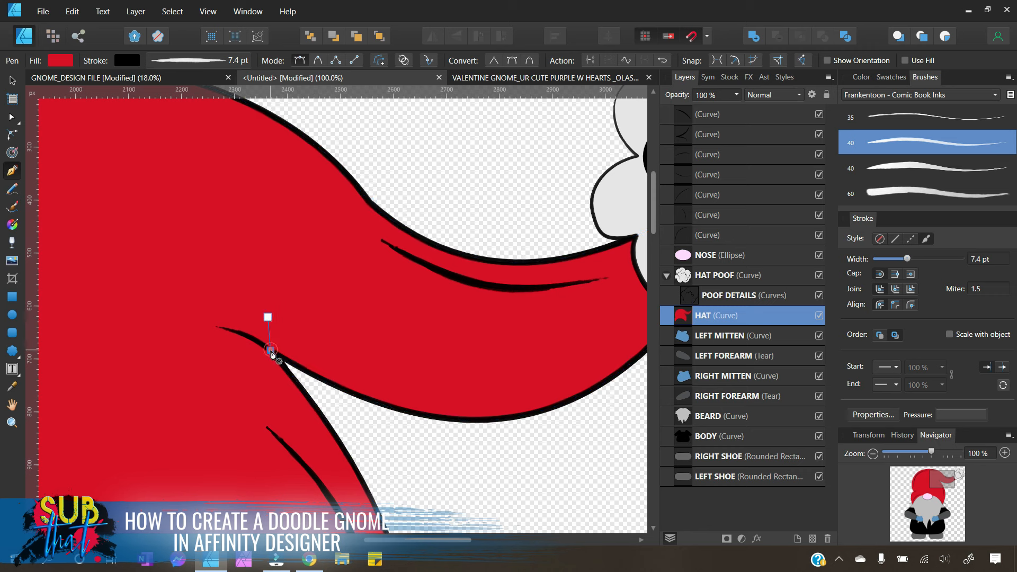
click(235, 359)
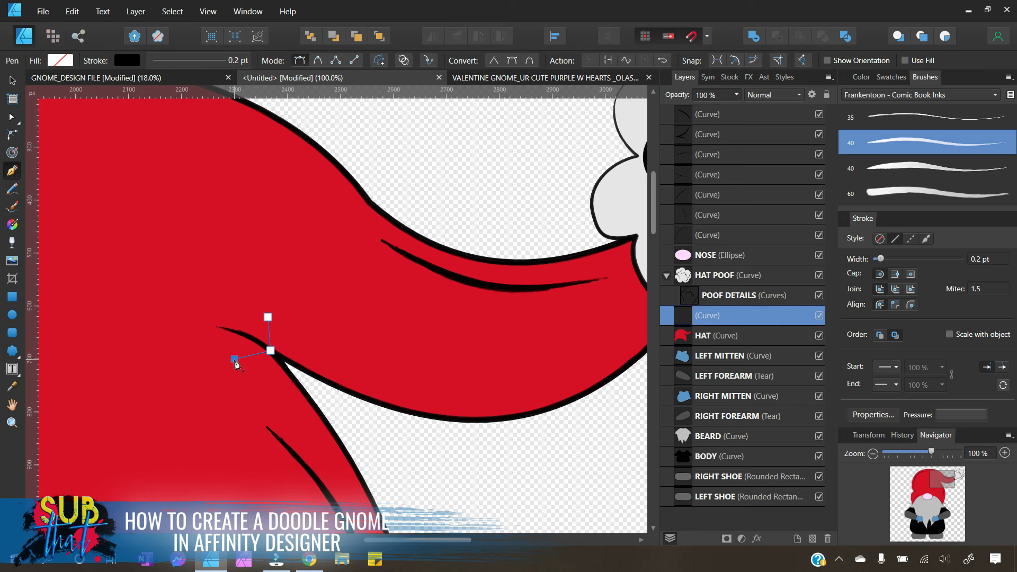
click(13, 118)
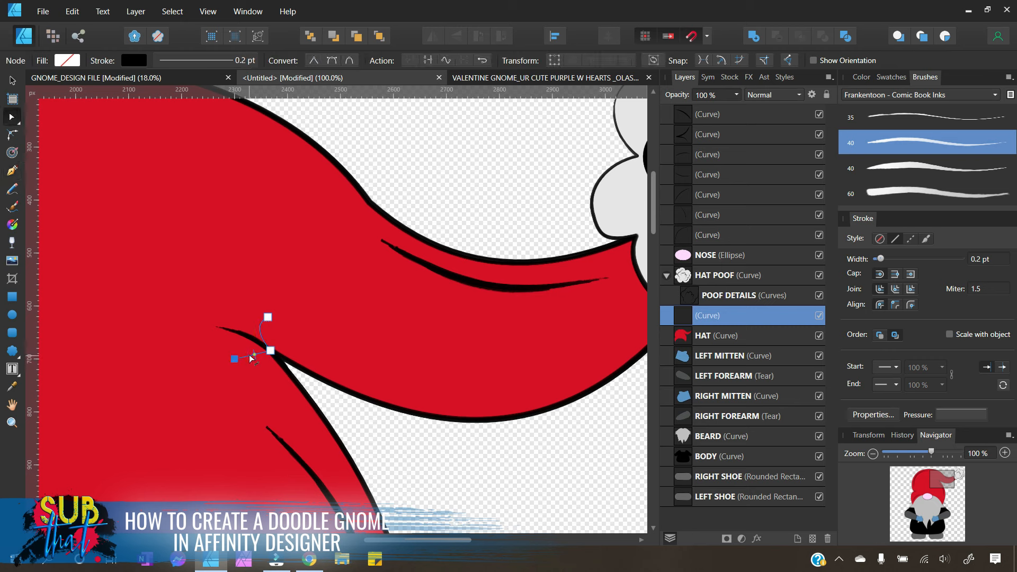
drag(249, 355, 246, 347)
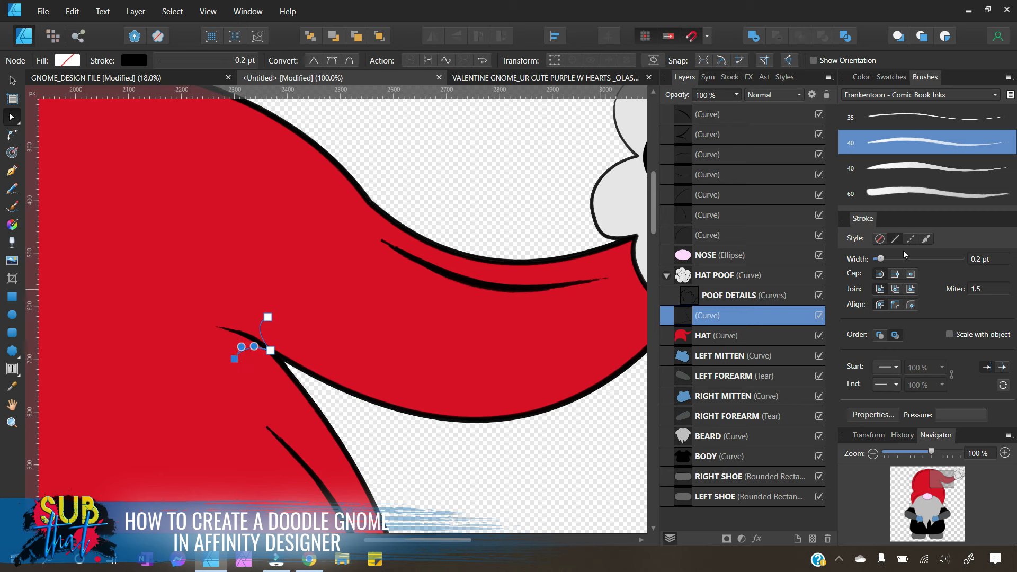
Step: Stroke the forked line with the size-40 comic ink brush at 6.3 pt width, shift its upper end left, and straighten that prong
click(943, 147)
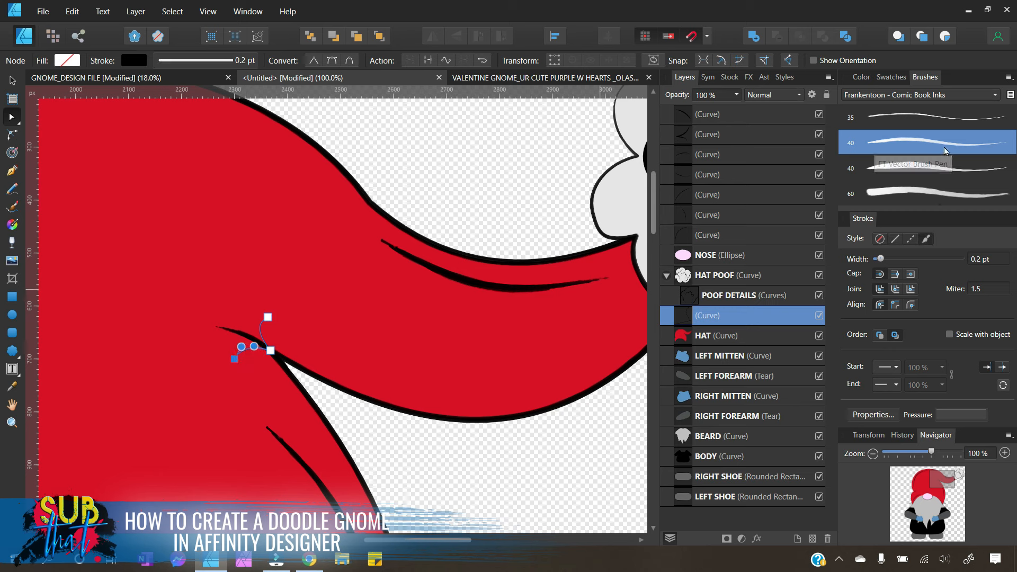
drag(913, 258, 907, 261)
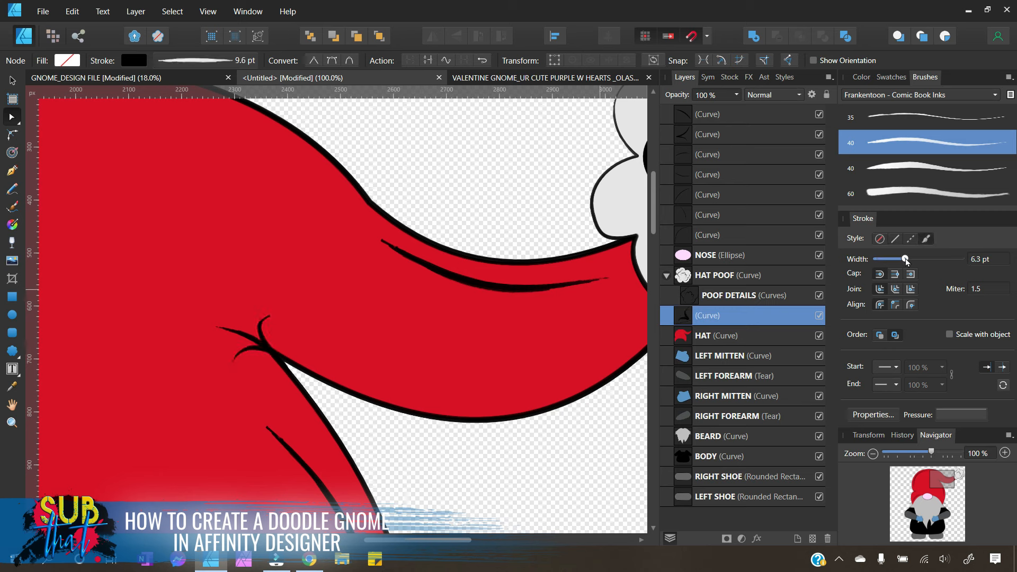
click(269, 315)
mouse_move(268, 316)
mouse_down()
mouse_move(245, 322)
mouse_move(258, 326)
mouse_up()
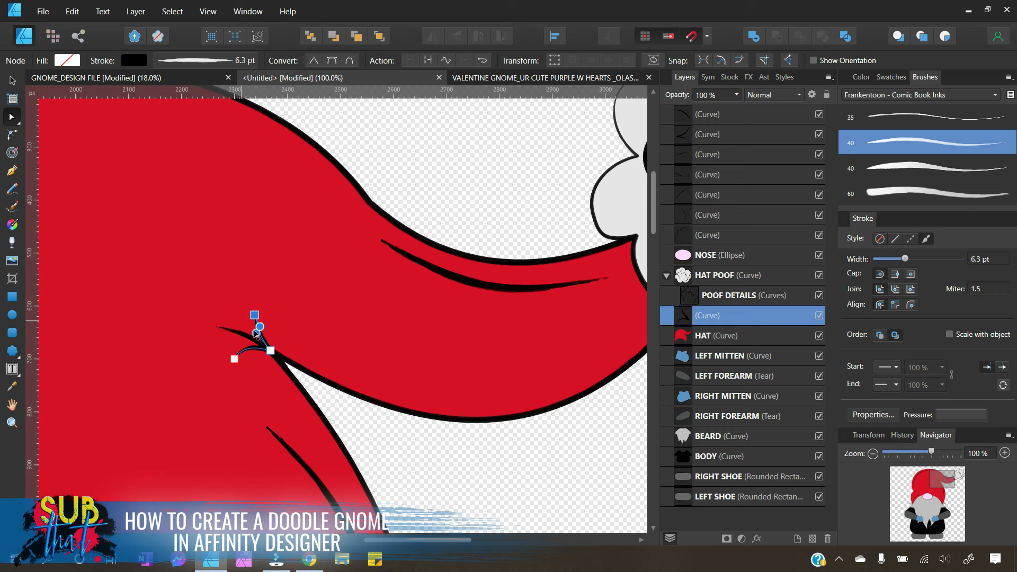
click(323, 397)
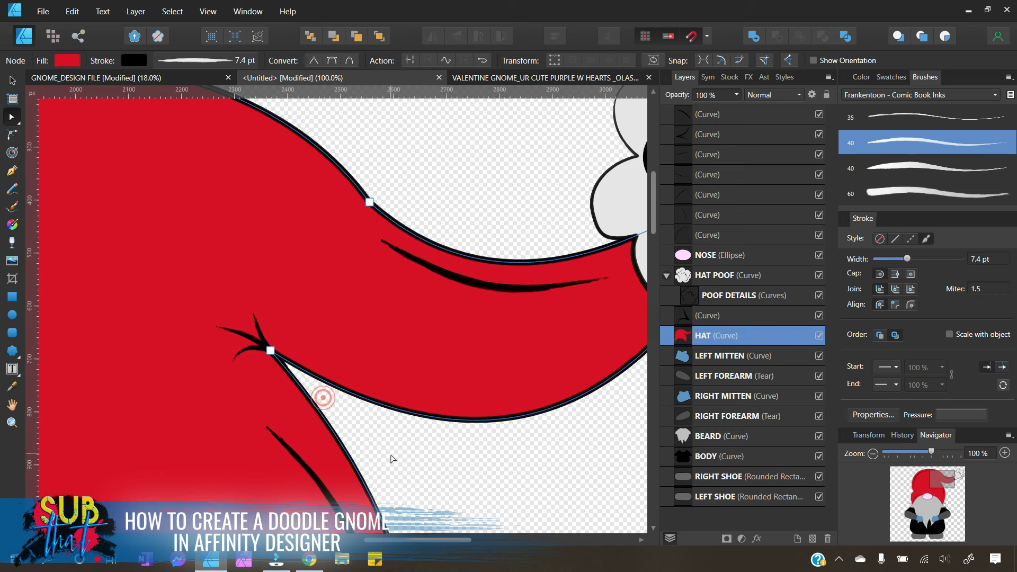
click(465, 183)
click(12, 77)
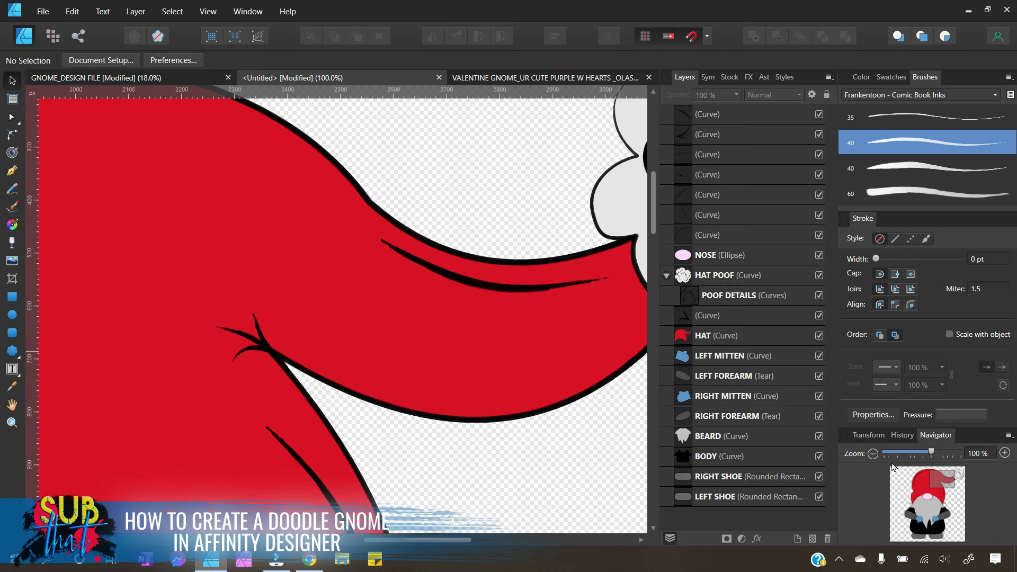
Step: Merge the seven unnamed hat detail curves above the NOSE layer into a single curves object, and deselect it
click(872, 454)
click(873, 454)
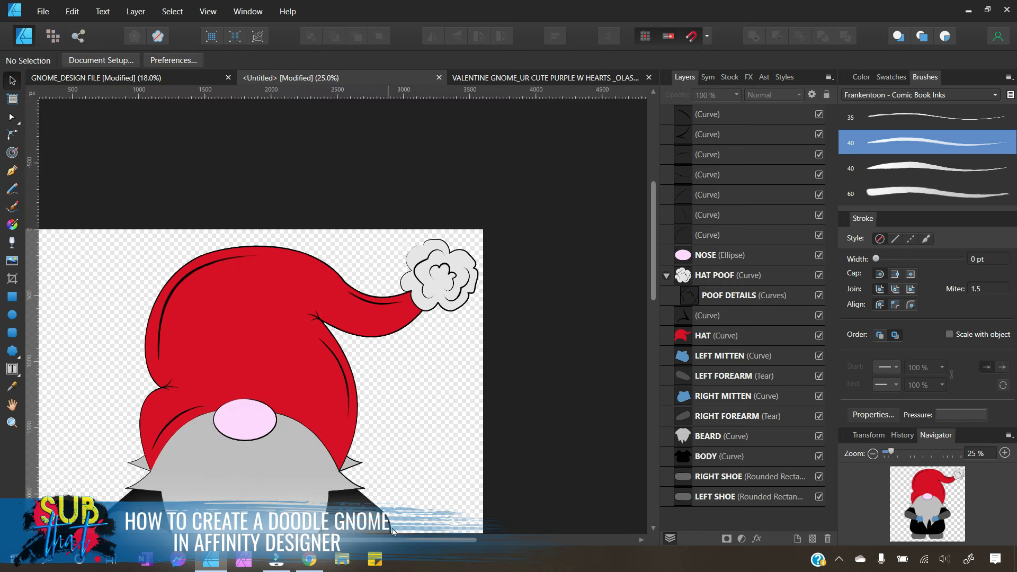
drag(401, 540, 390, 539)
scroll(443, 453, down, 2)
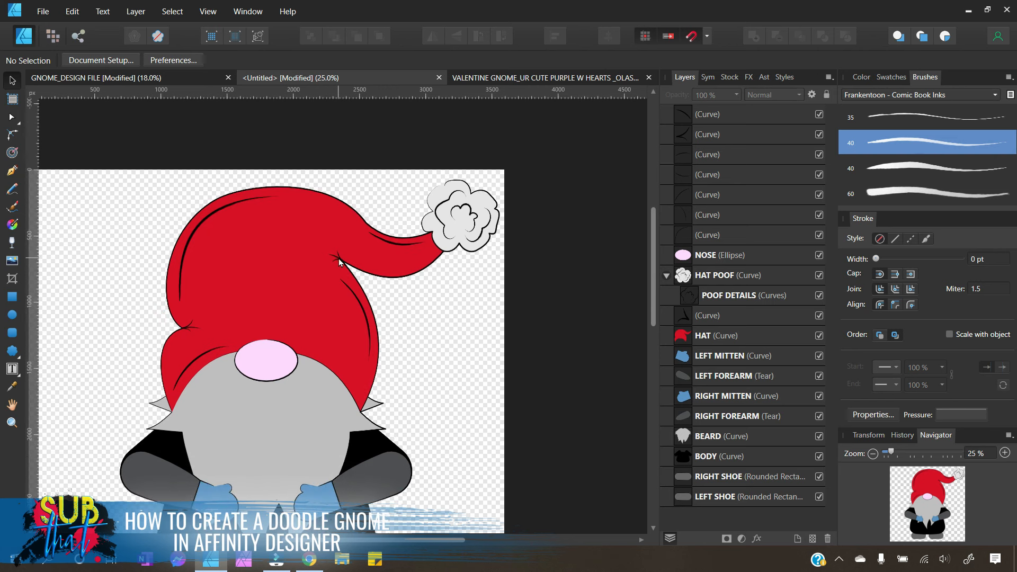
click(717, 118)
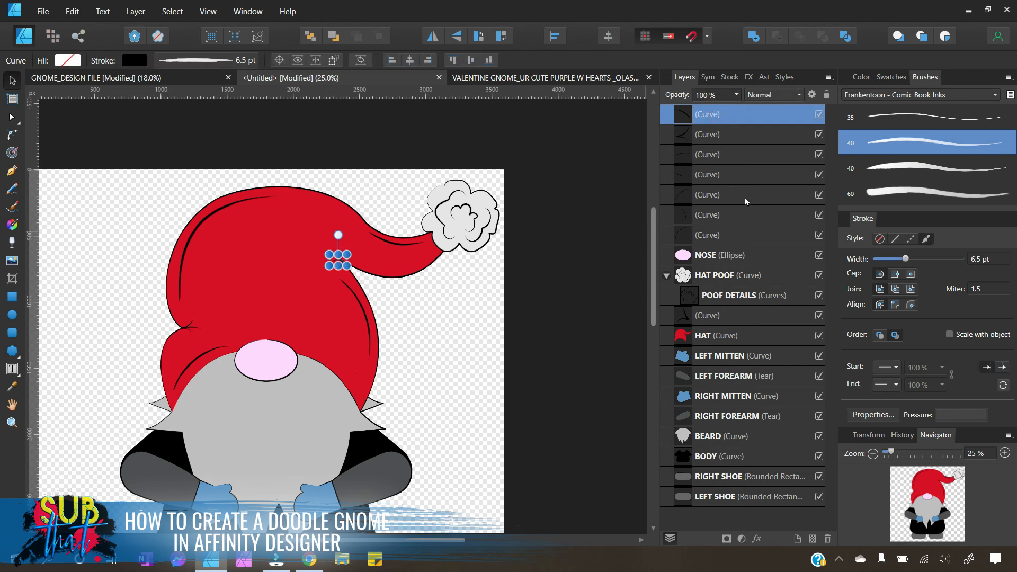
shift+click(723, 234)
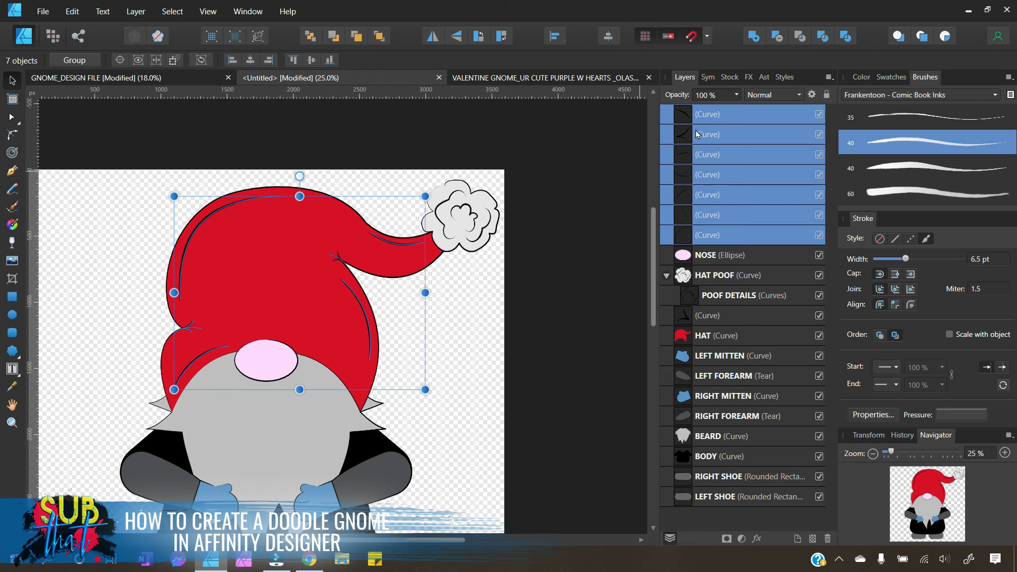
click(136, 14)
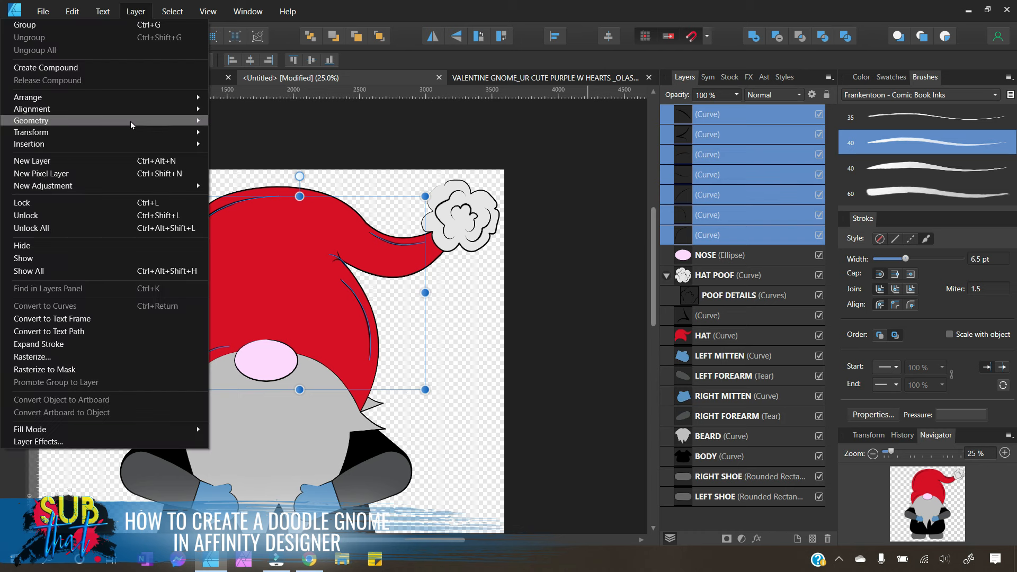
mouse_move(139, 122)
click(250, 189)
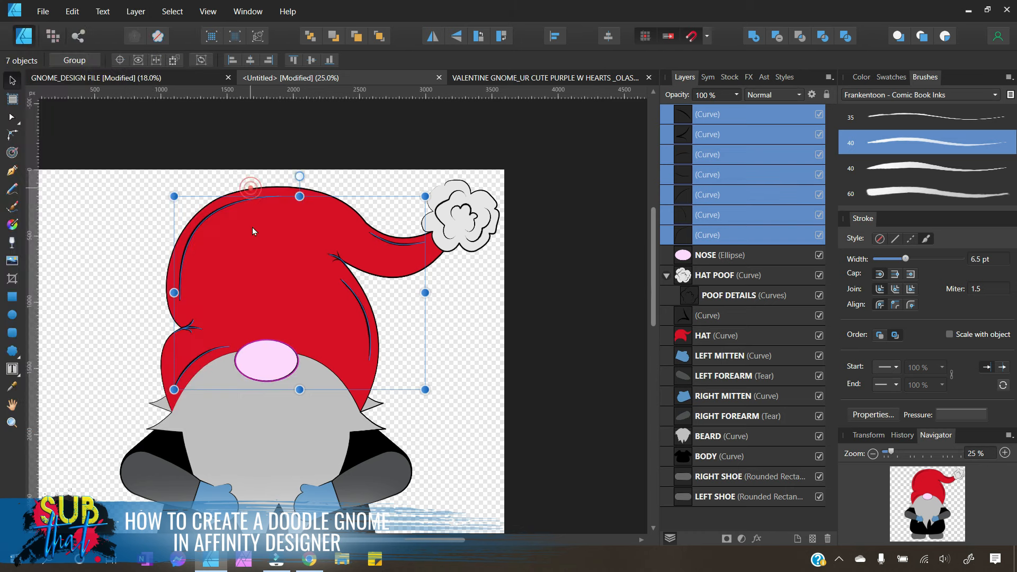
click(558, 352)
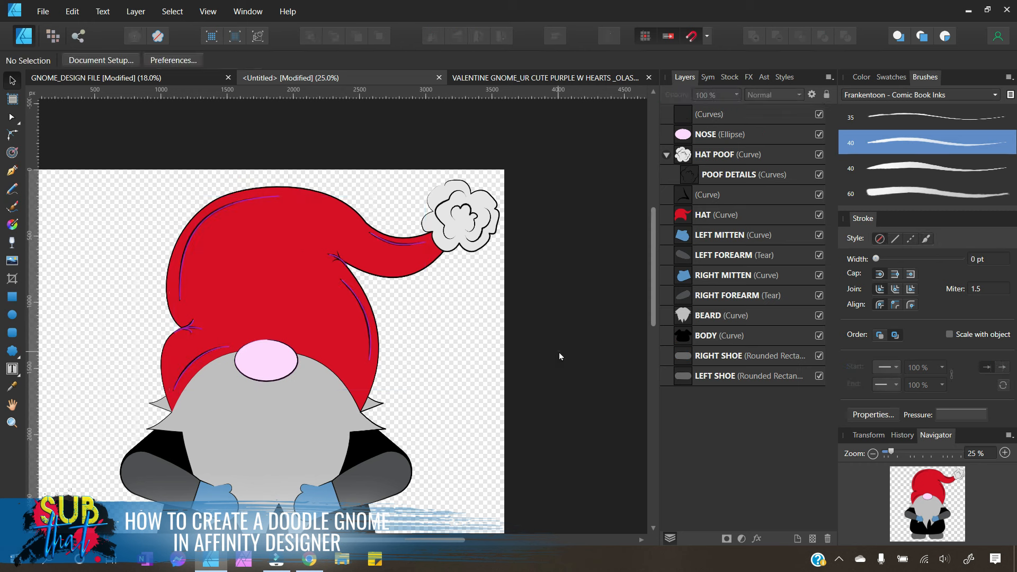
Step: Nest the merged detail curves and the remaining forked crease curve inside the HAT layer
click(727, 117)
drag(688, 121, 706, 225)
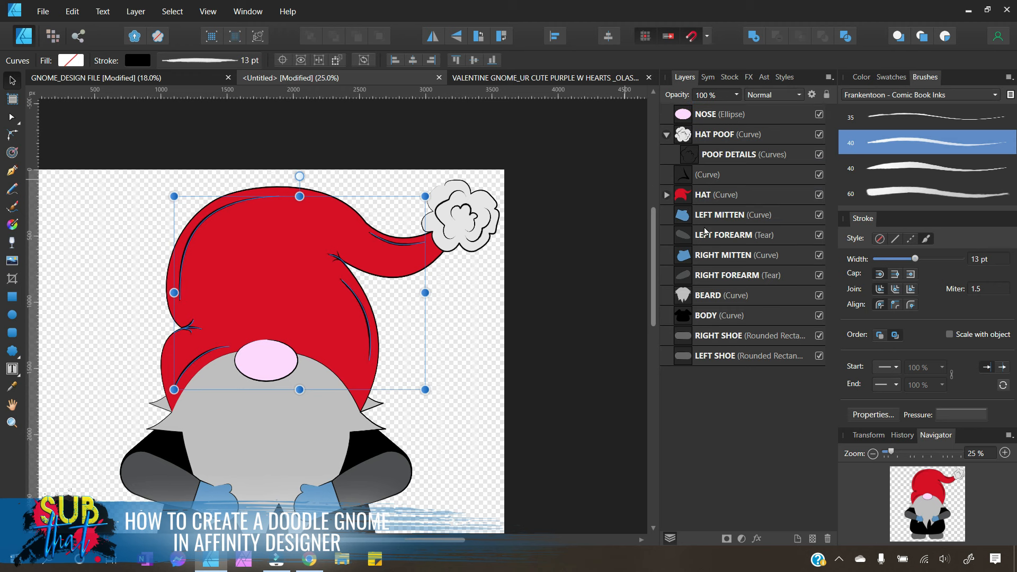
click(716, 179)
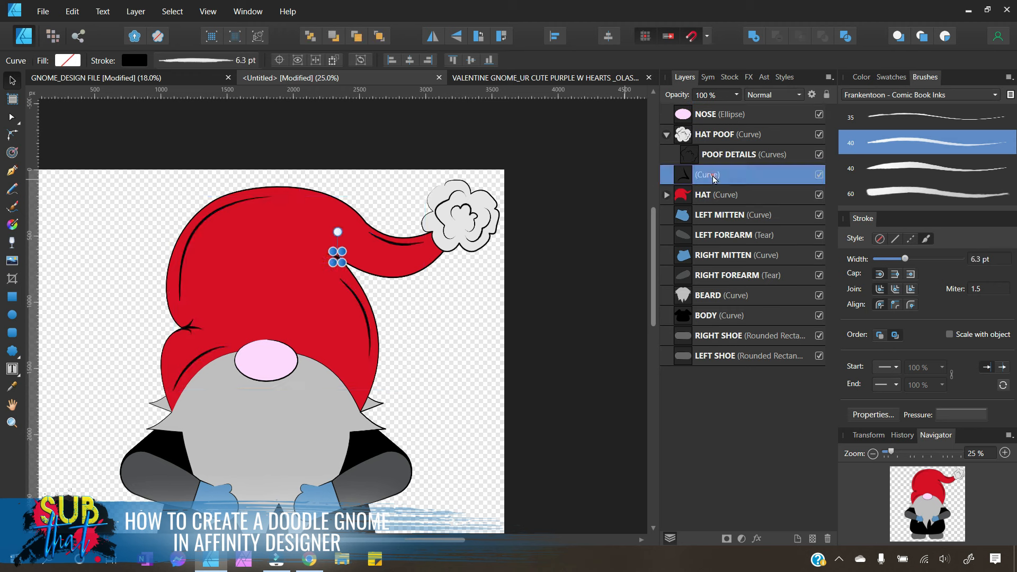
click(666, 195)
drag(684, 177, 688, 208)
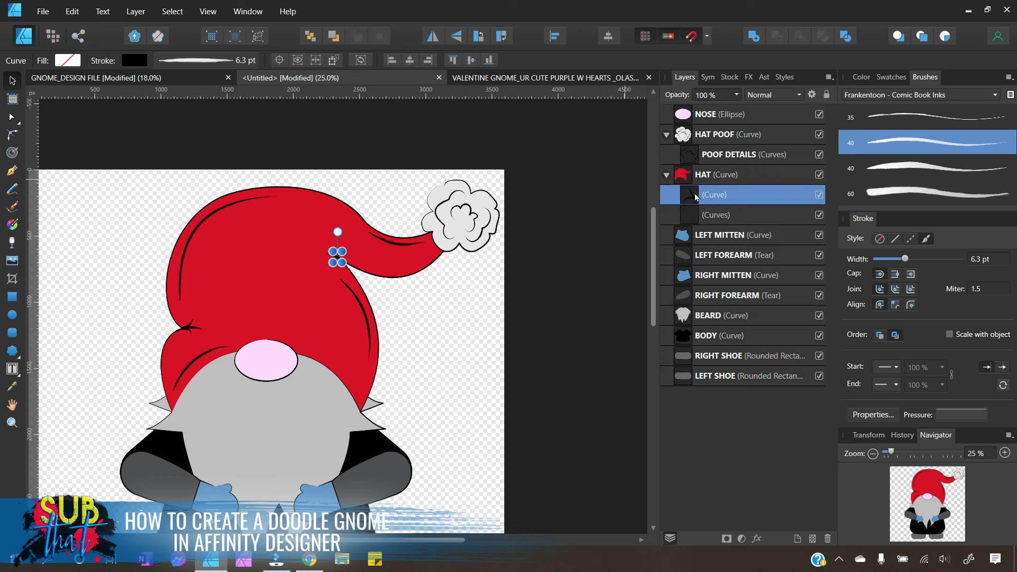
Step: Merge the forked crease curve and the detail curves nested in the HAT layer into one curves object, and deselect it
click(718, 215)
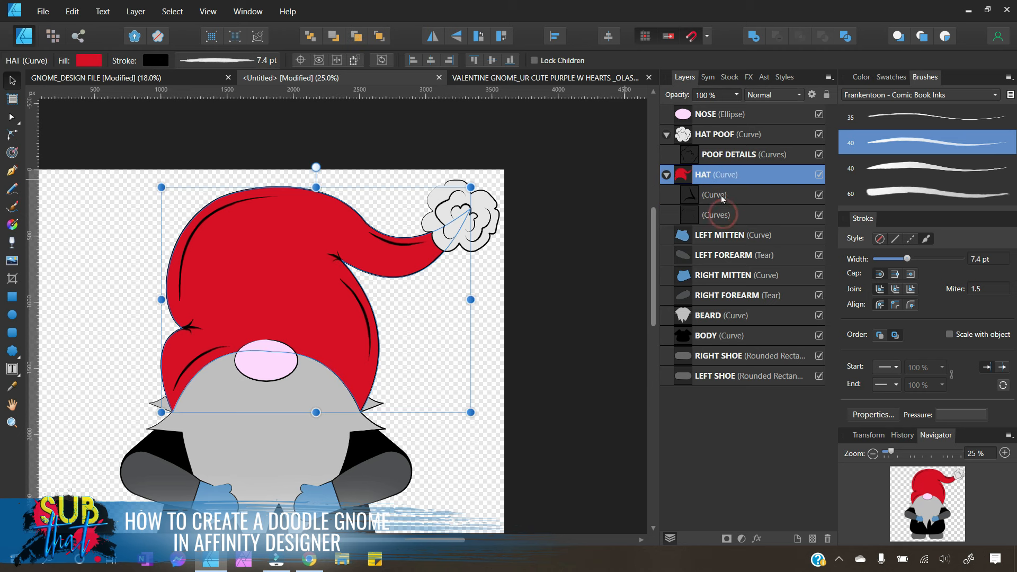
click(720, 198)
shift+click(722, 214)
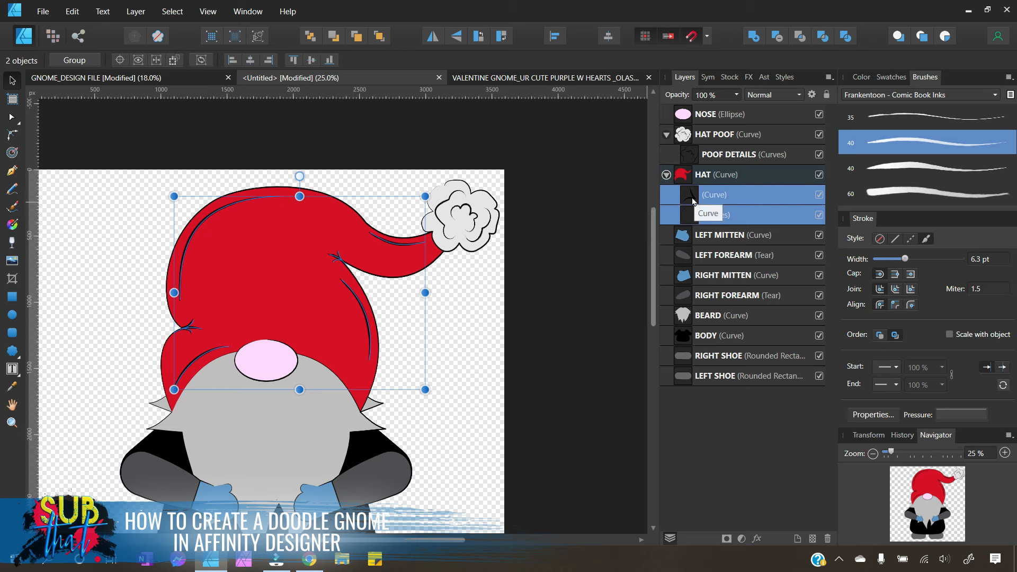
click(132, 13)
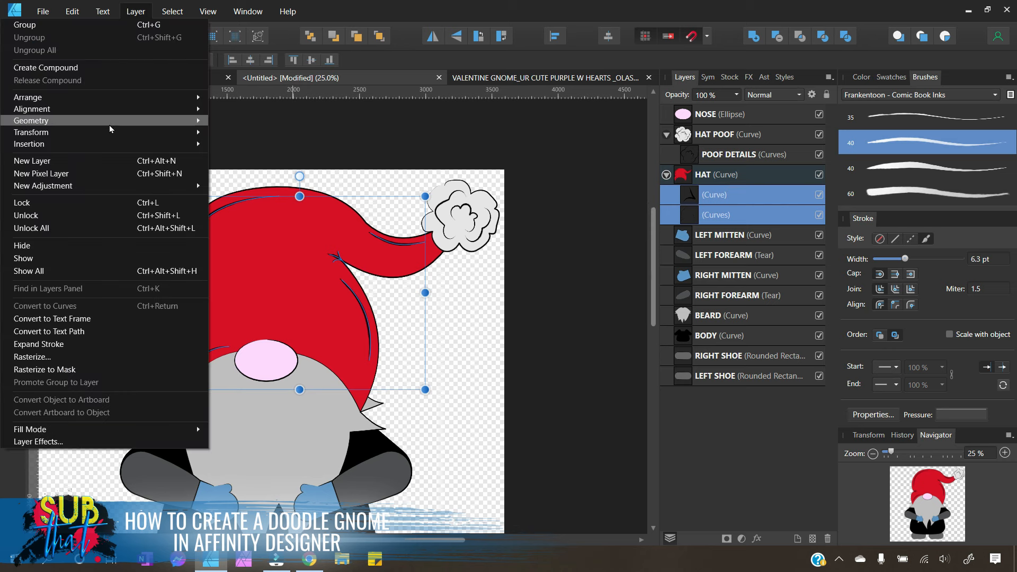
mouse_move(110, 129)
click(236, 192)
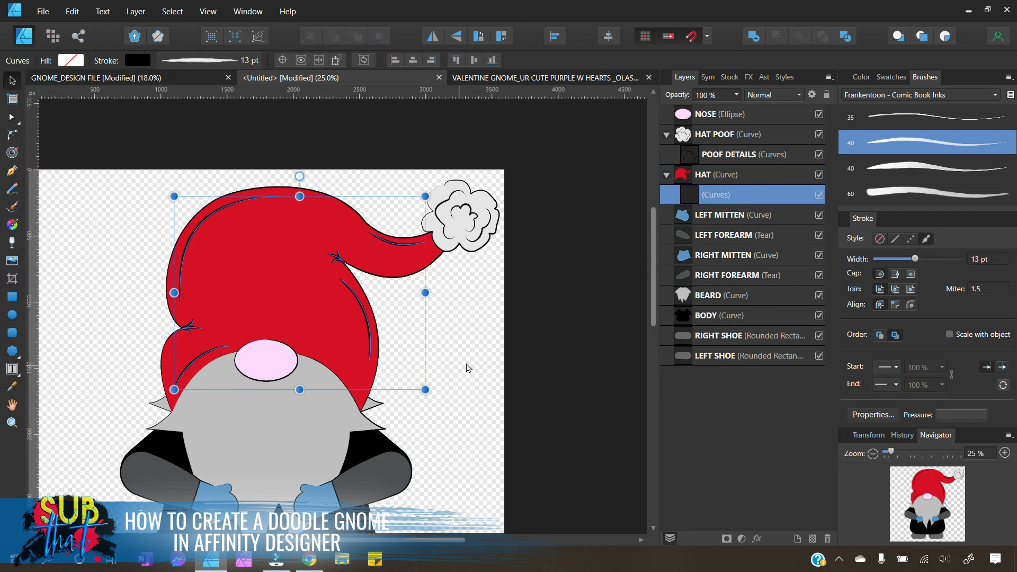
click(819, 195)
click(820, 195)
click(579, 270)
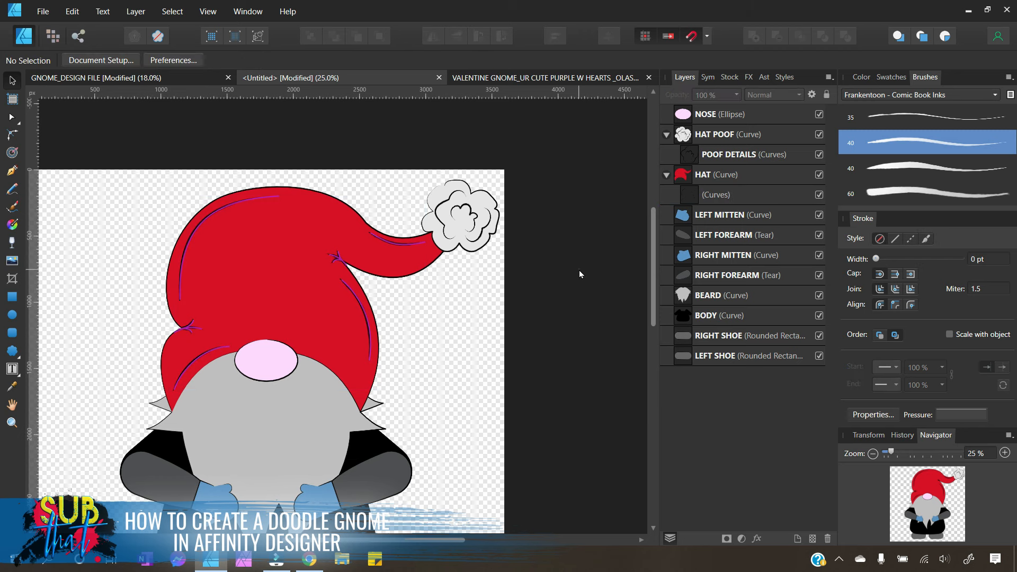
Step: Collapse the nested contents of the HAT POOF and HAT layers
click(712, 193)
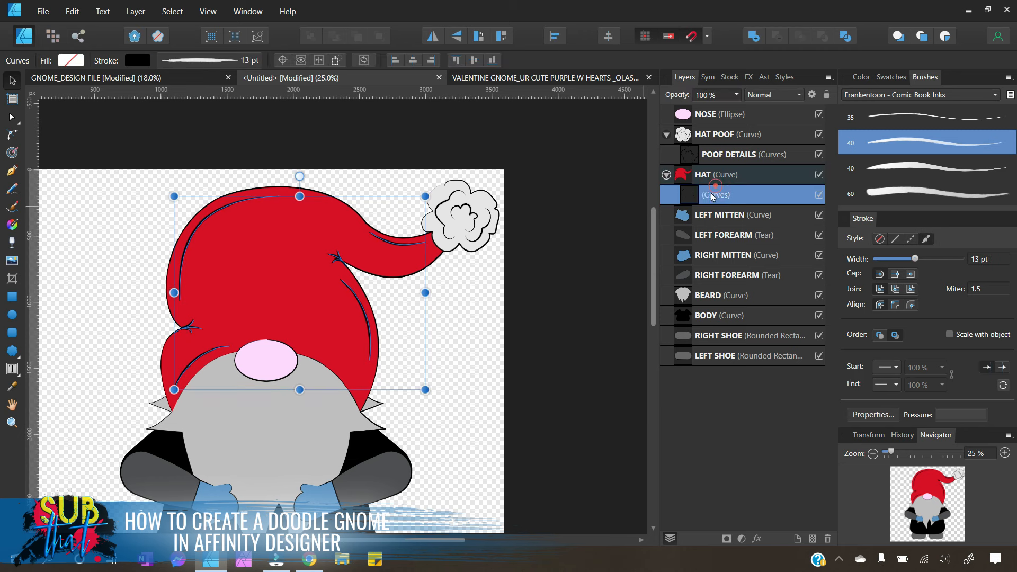
click(674, 175)
click(666, 134)
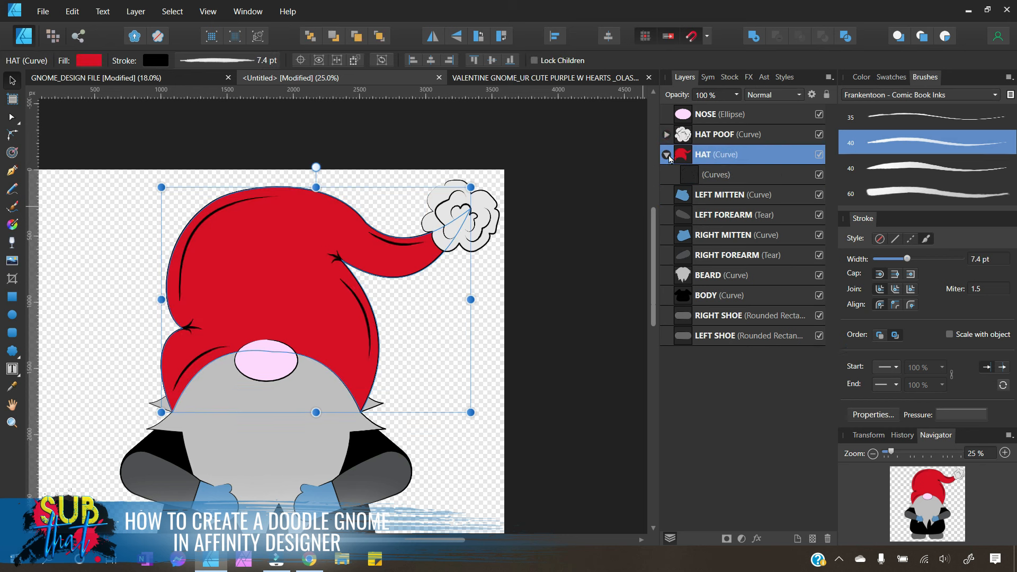
click(667, 155)
click(597, 178)
Step: Group the HAT POOF and HAT layers, name the group HAT GROUP, and deselect it
click(721, 135)
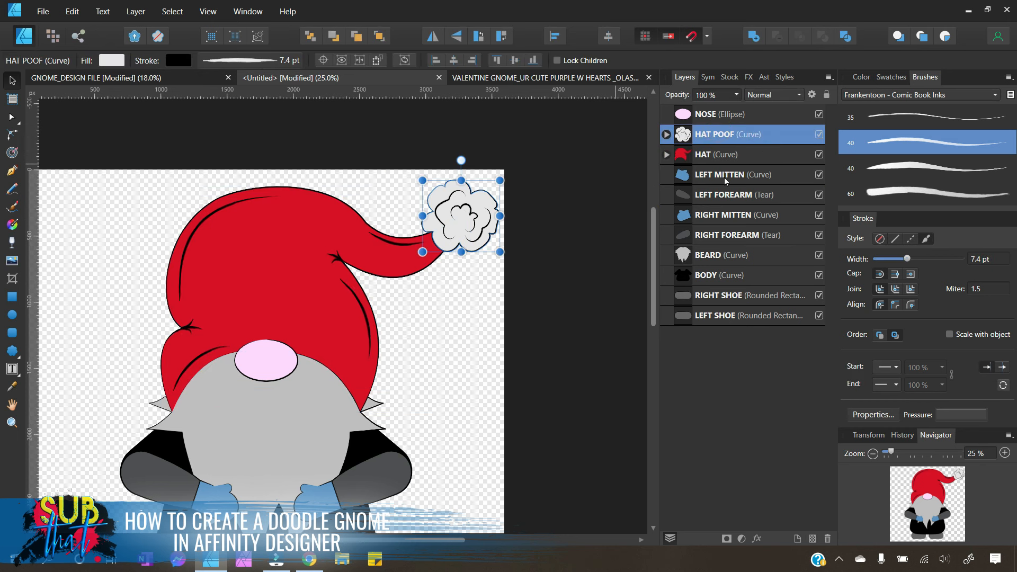
shift+click(726, 154)
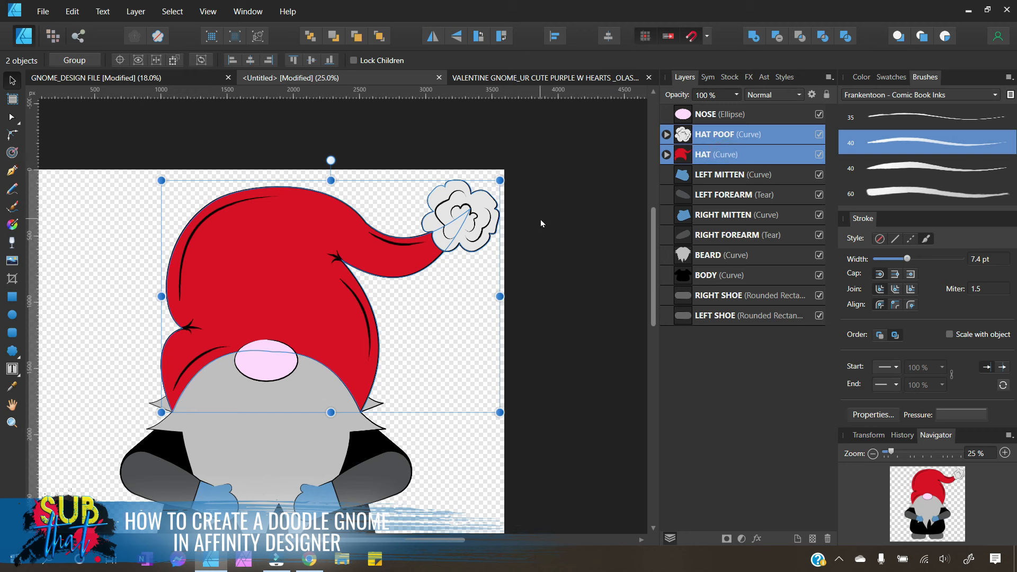
click(565, 205)
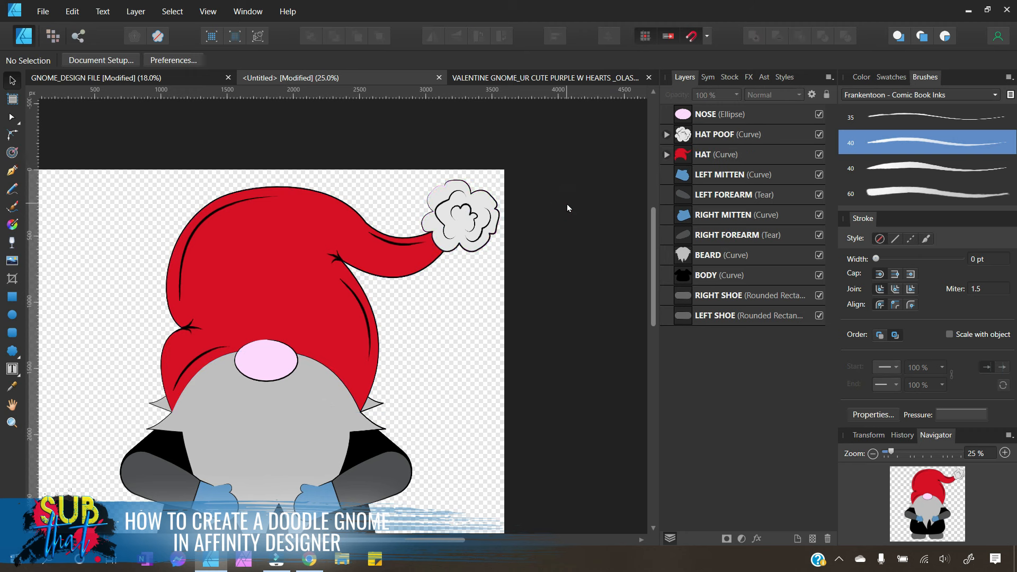
click(720, 134)
shift+click(719, 159)
right_click(718, 161)
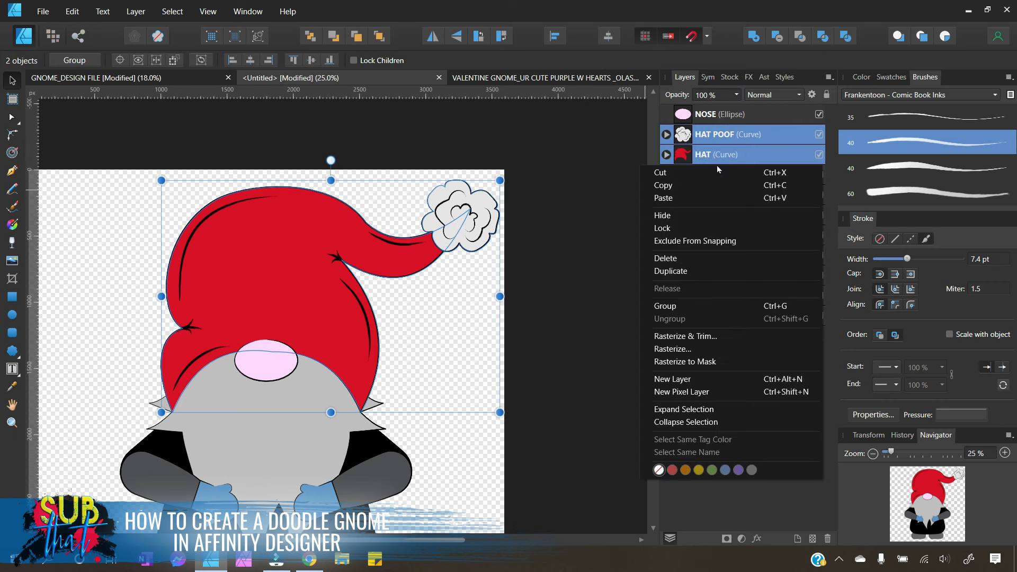
click(708, 304)
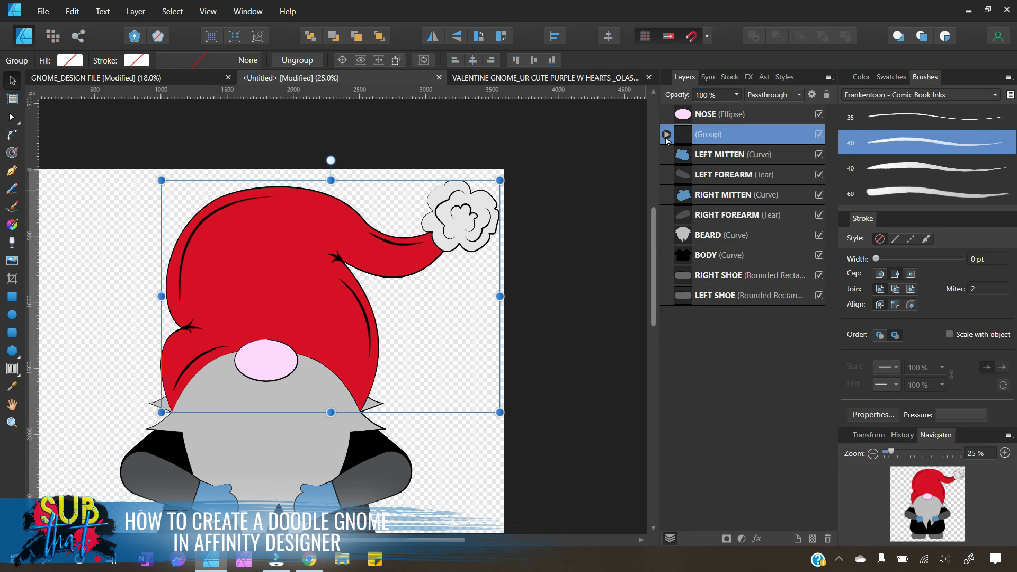
double_click(706, 135)
text(HAT GROUP)
key(Return)
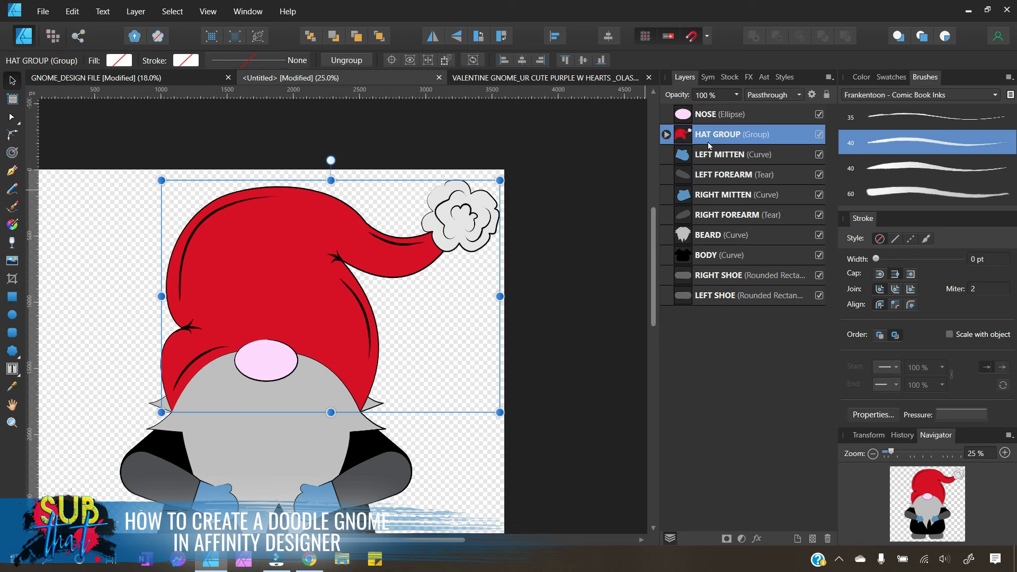
click(565, 280)
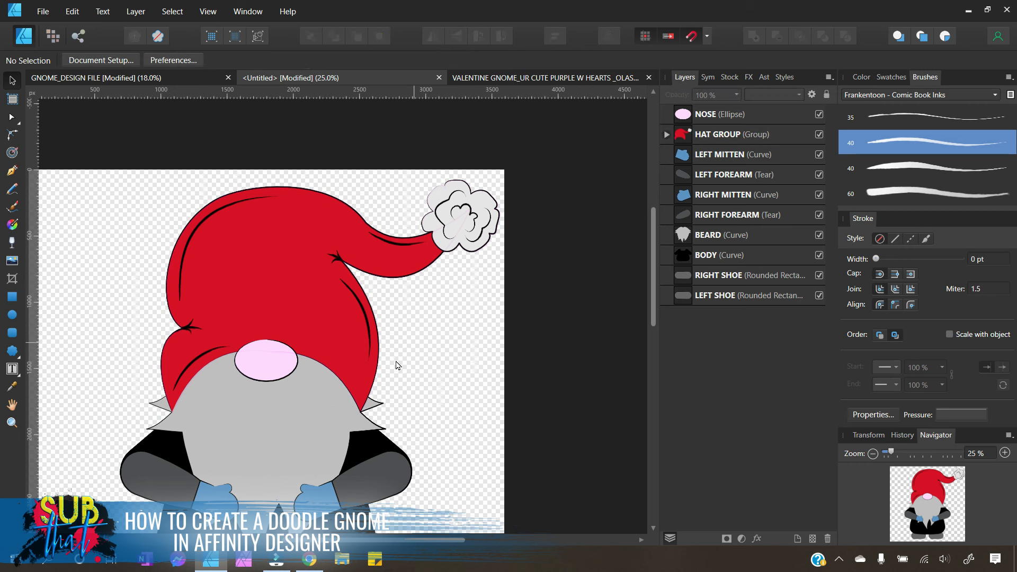
Step: Draw a two-node Pen line inside the nose's lower-left edge and bend it outward to follow the nose outline
click(281, 361)
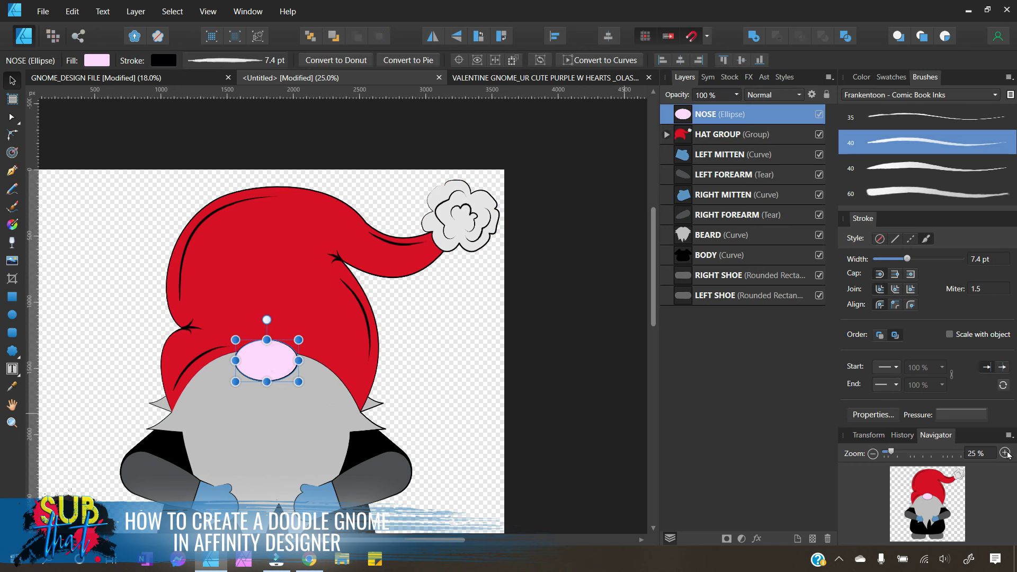
scroll(337, 310, up, 3)
drag(345, 539, 288, 539)
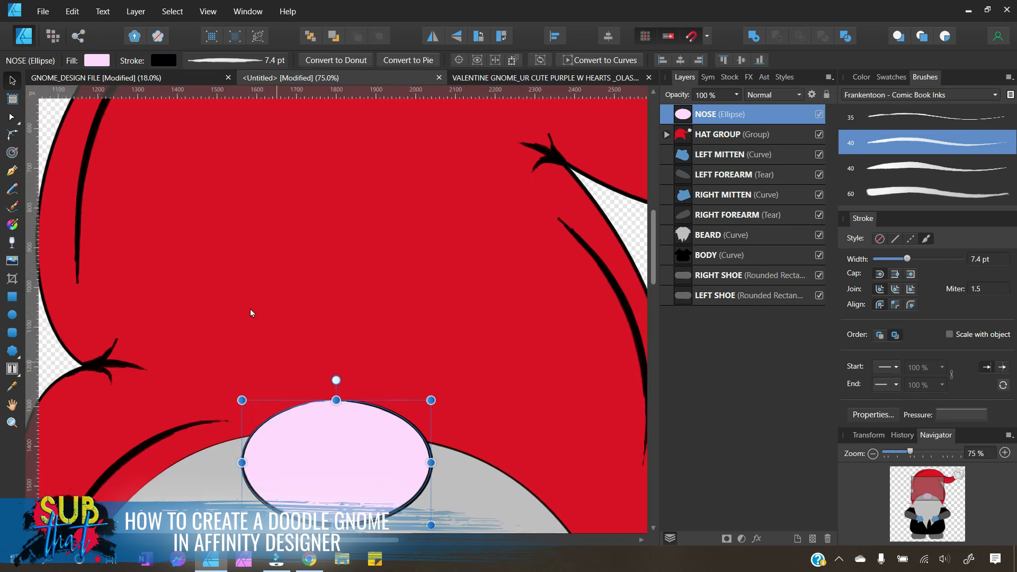
scroll(260, 333, down, 4)
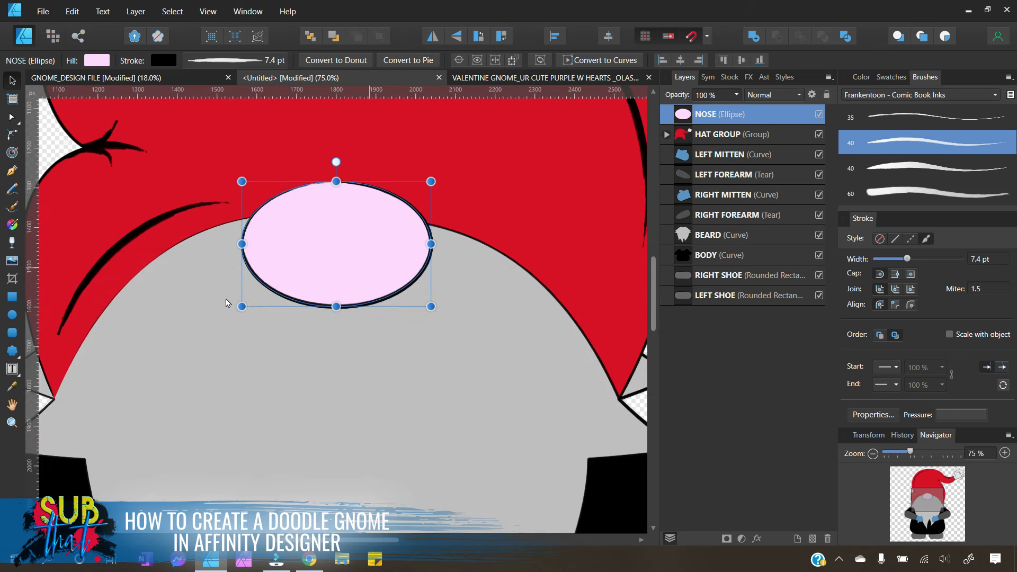
click(286, 363)
click(306, 257)
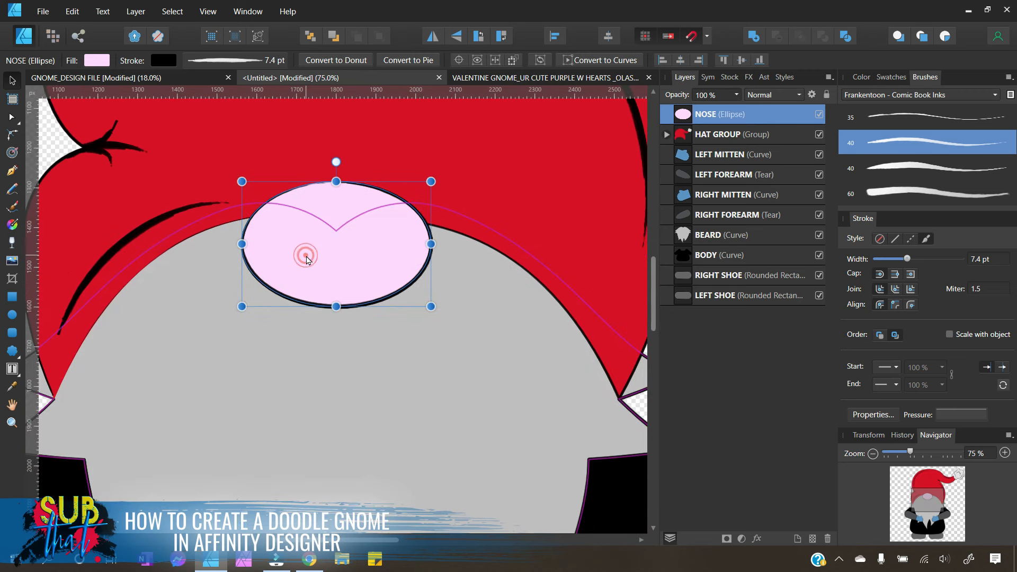
click(12, 171)
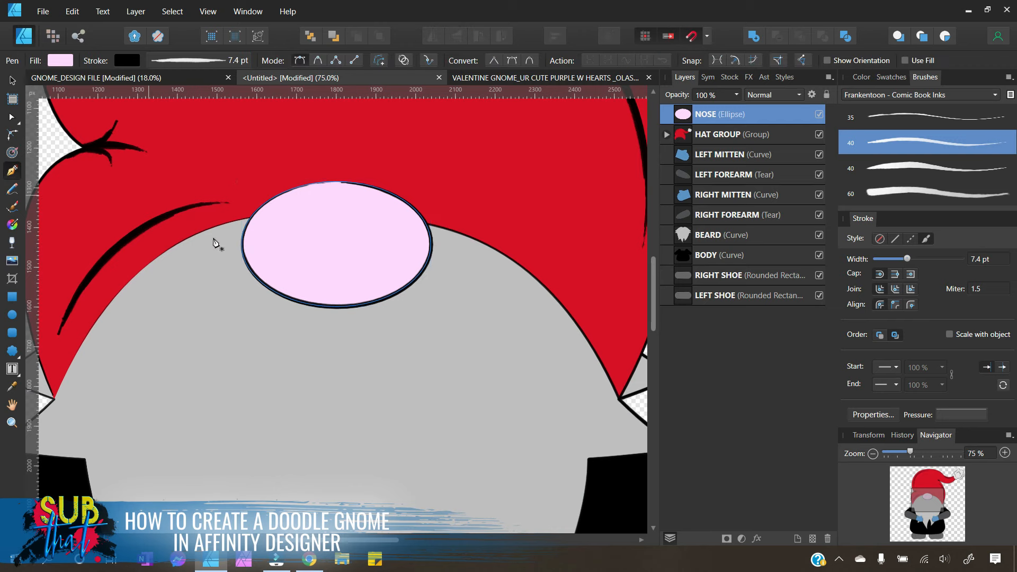
click(287, 286)
click(256, 225)
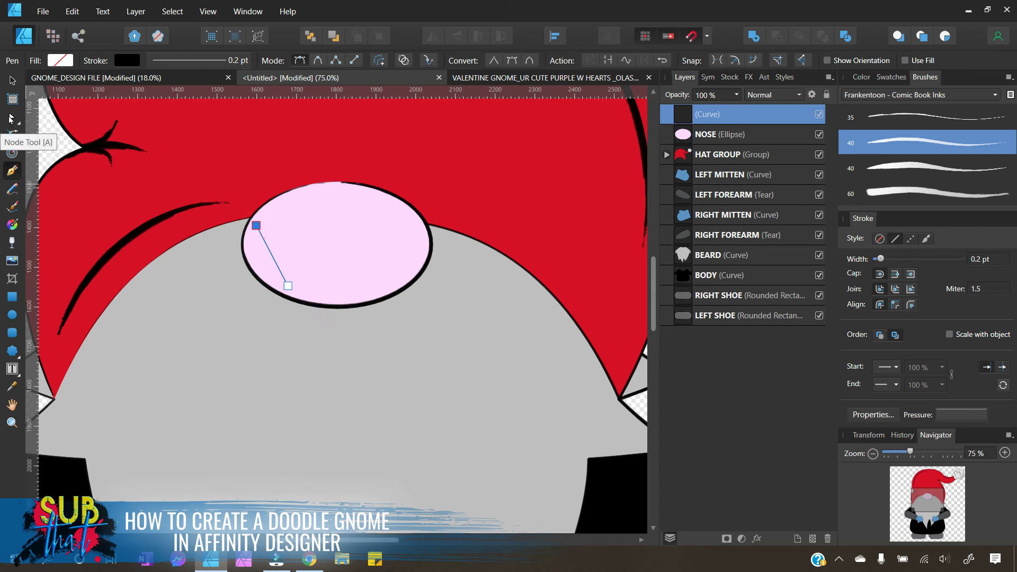
click(11, 119)
drag(275, 261, 262, 266)
Step: Stroke the lower-left nose curve with the size-40 comic ink brush at 6.3 pt width, and deselect it
click(928, 243)
click(952, 145)
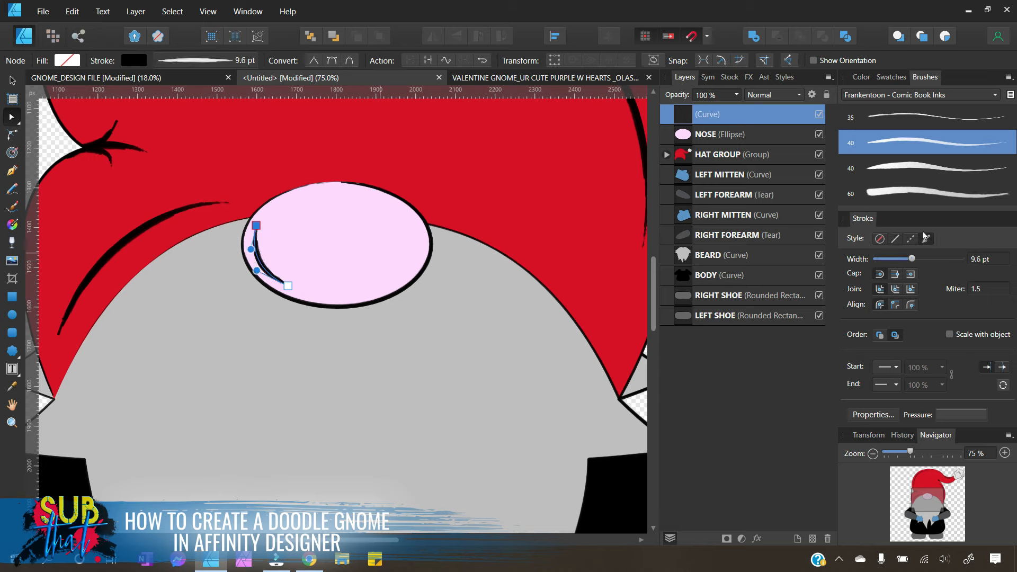
drag(916, 260, 907, 260)
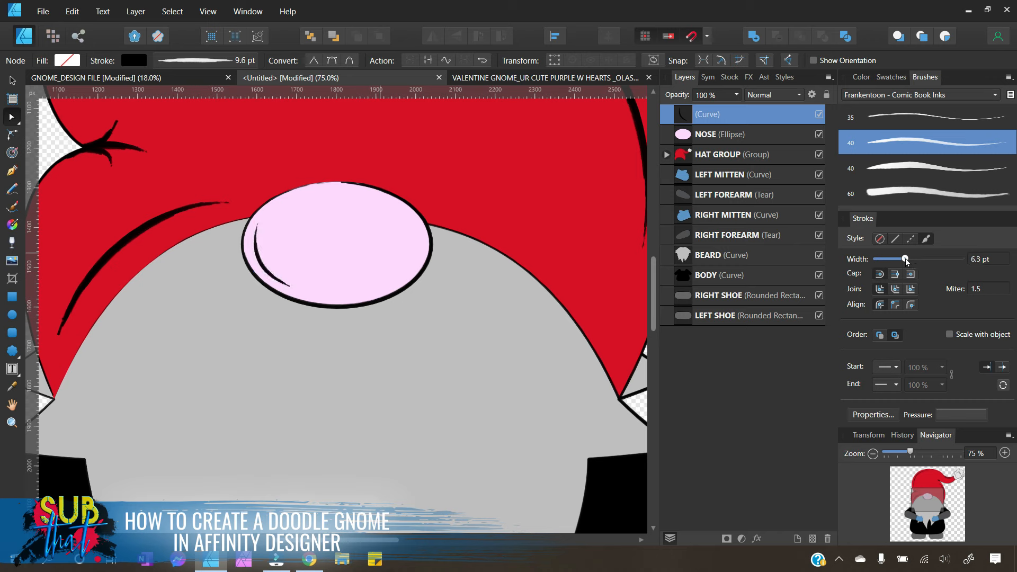
click(12, 80)
click(302, 383)
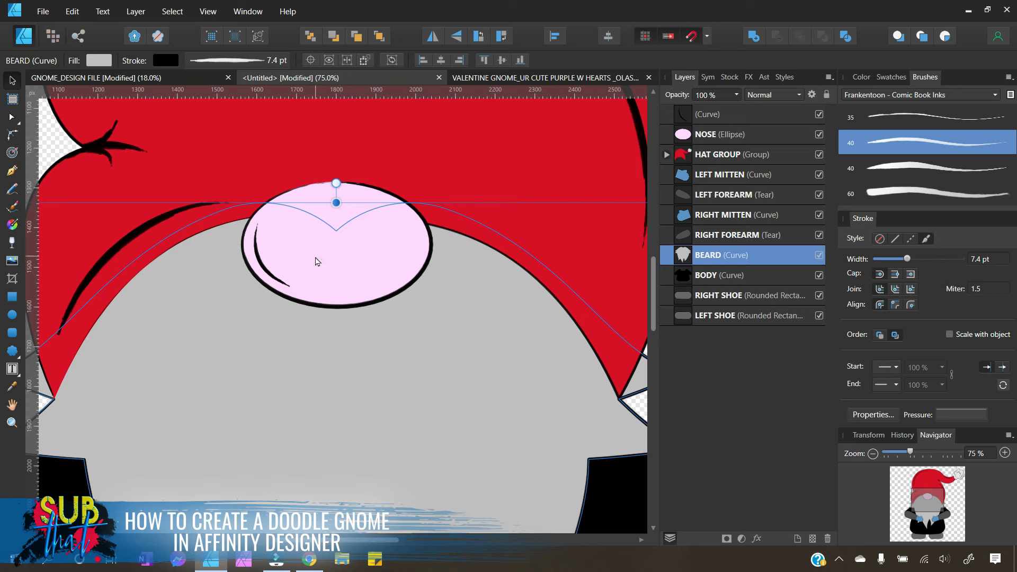
Step: Draw a two-node Pen line inside the nose's upper-right edge, bend it outward, and adjust its end node and handle to follow the outline
click(314, 155)
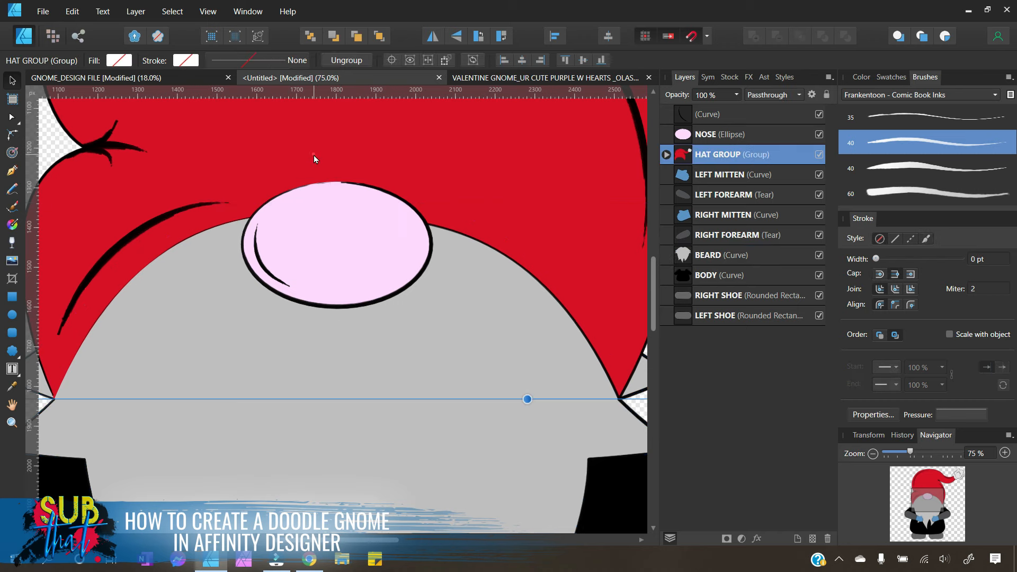
click(12, 171)
click(363, 202)
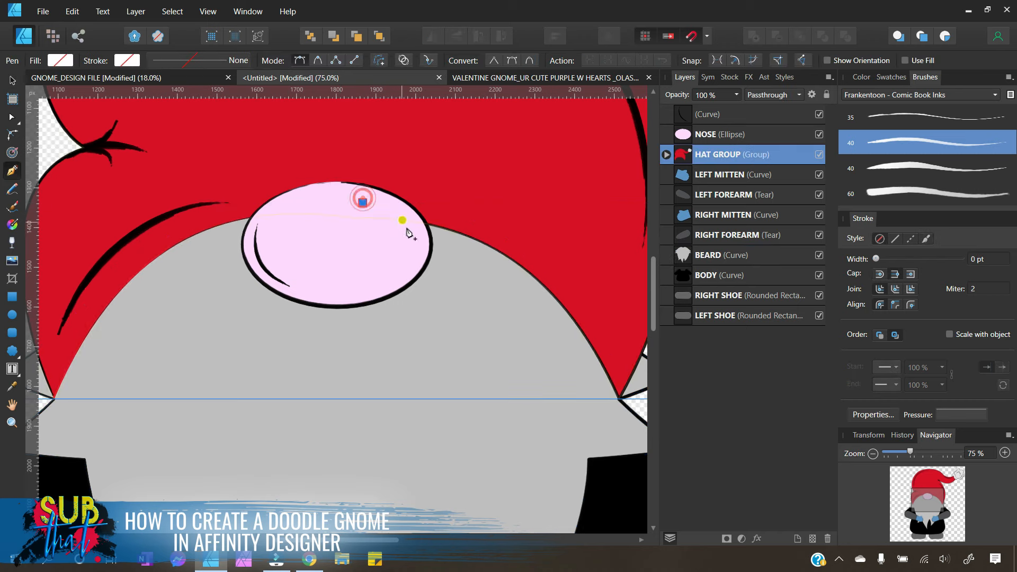
click(417, 244)
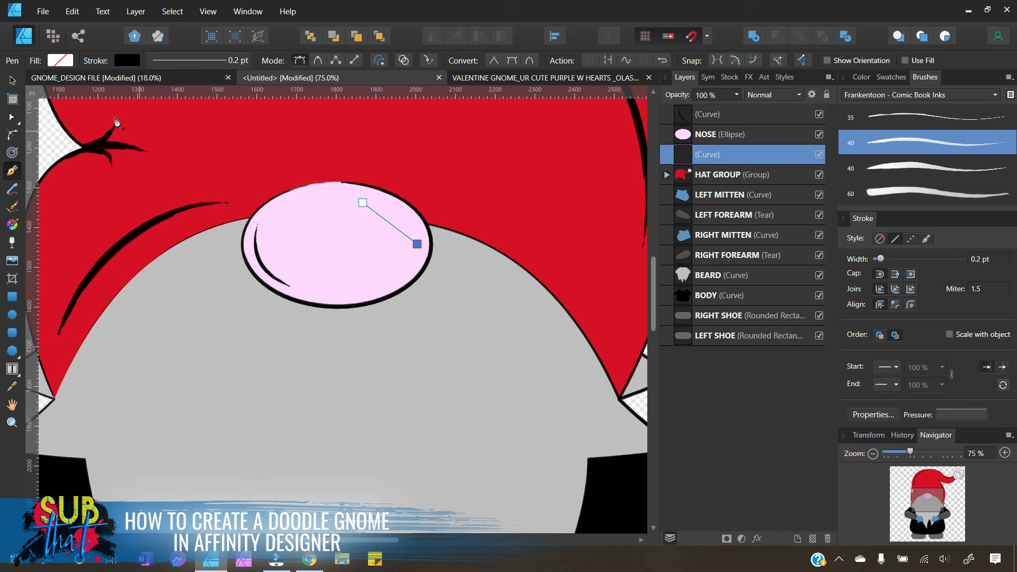
key(a)
drag(398, 227, 371, 196)
drag(417, 245, 422, 243)
drag(398, 197, 414, 220)
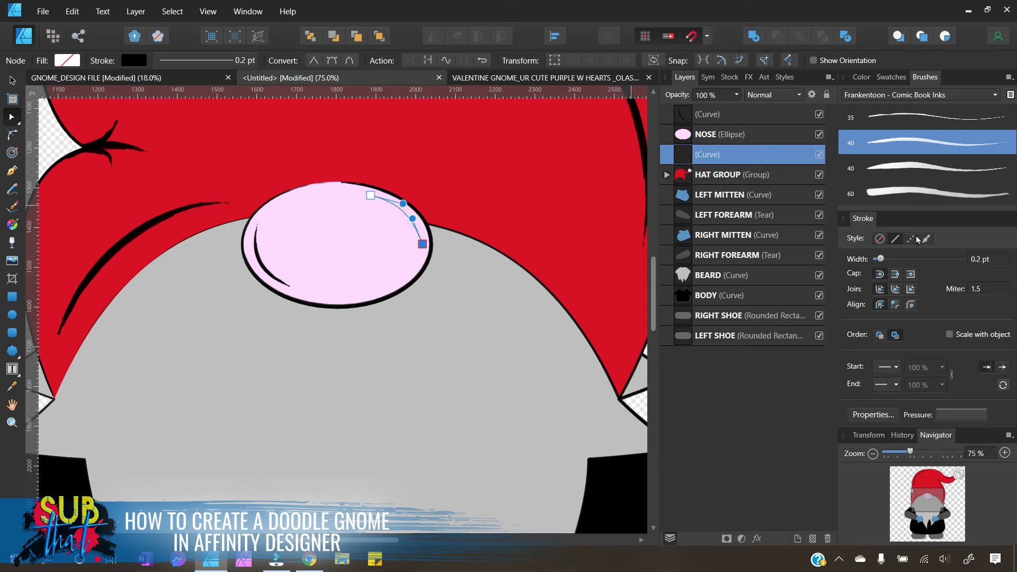
Step: Stroke the upper-right nose curve with the size-40 comic ink brush at 6.8 pt width and move it above the NOSE layer
click(910, 155)
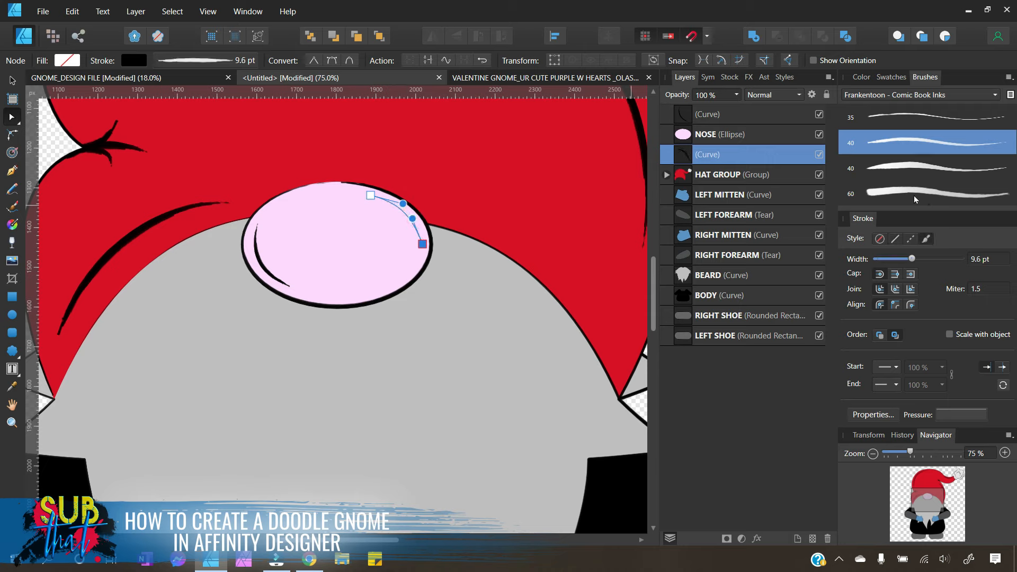
drag(912, 259, 915, 259)
drag(687, 158, 688, 133)
drag(914, 260, 906, 262)
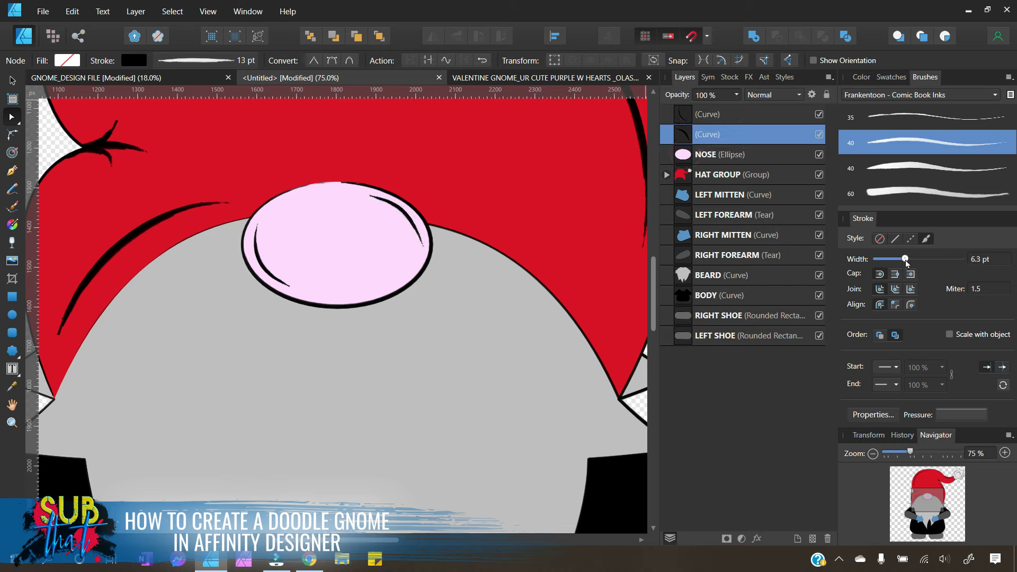
key(v)
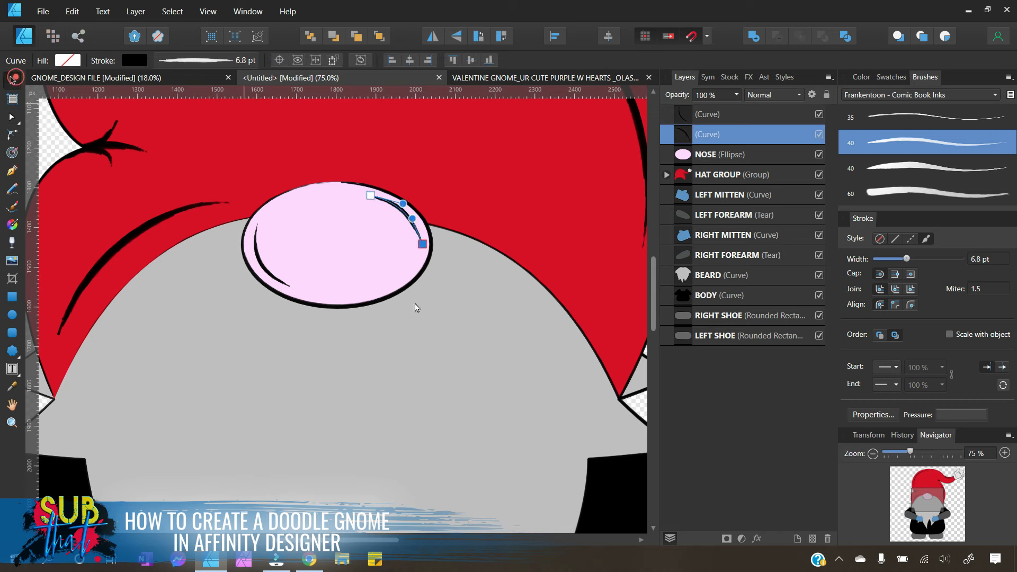
click(454, 357)
Step: Nest both nose detail curves inside the NOSE layer and expand that layer
click(716, 112)
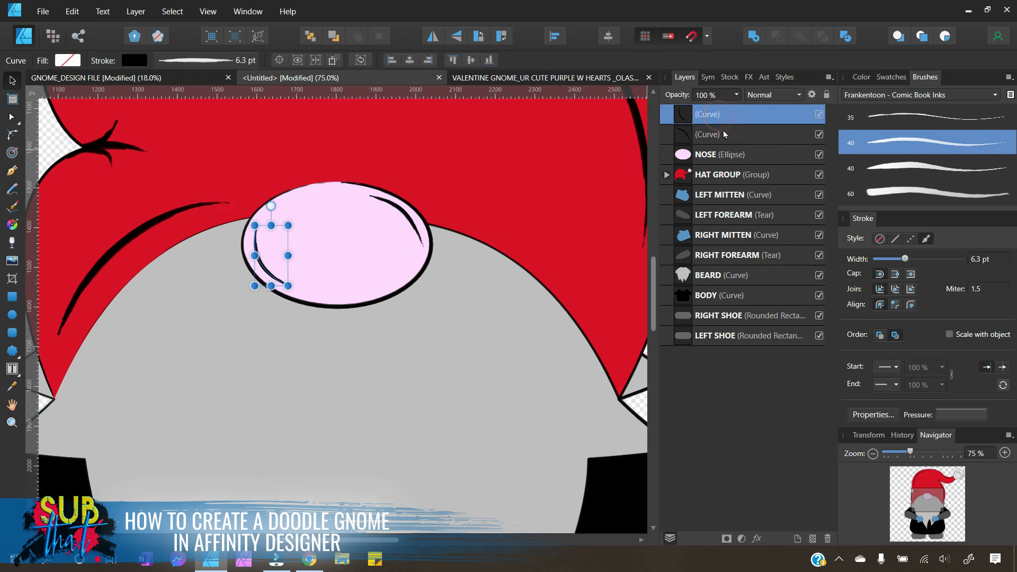
shift+click(725, 136)
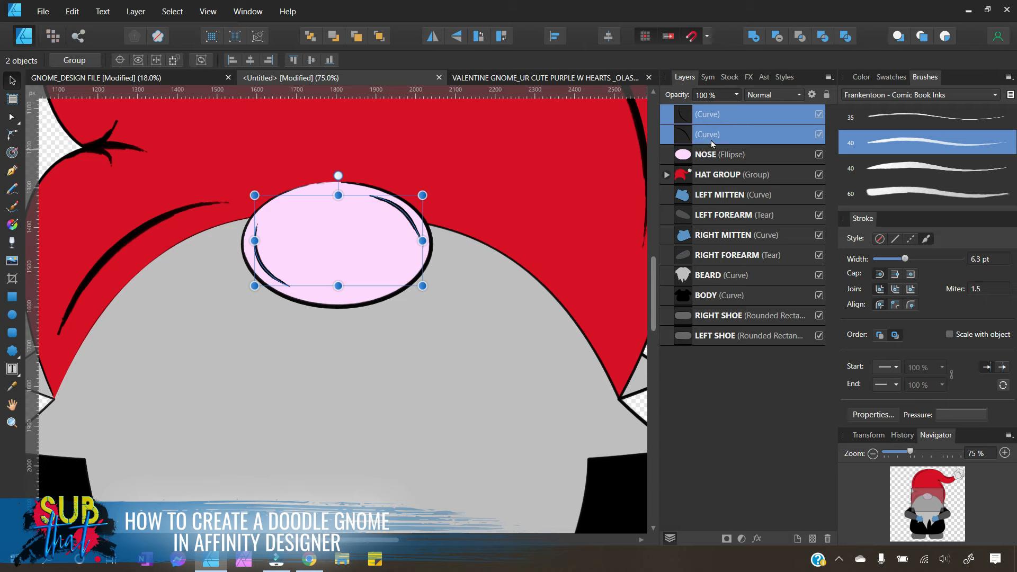
drag(684, 140, 702, 158)
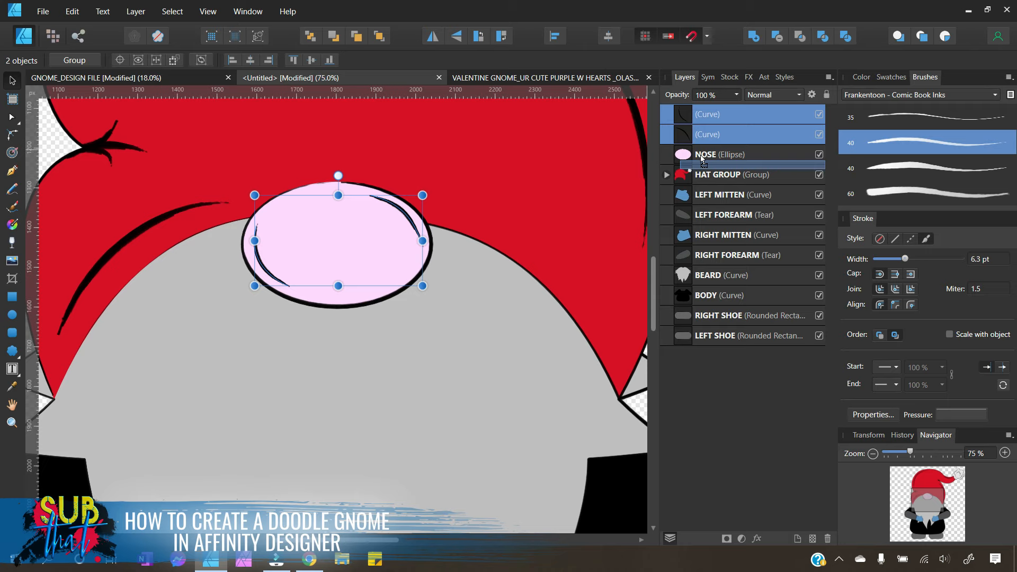
mouse_move(700, 156)
mouse_down()
mouse_move(683, 124)
mouse_move(706, 161)
mouse_up()
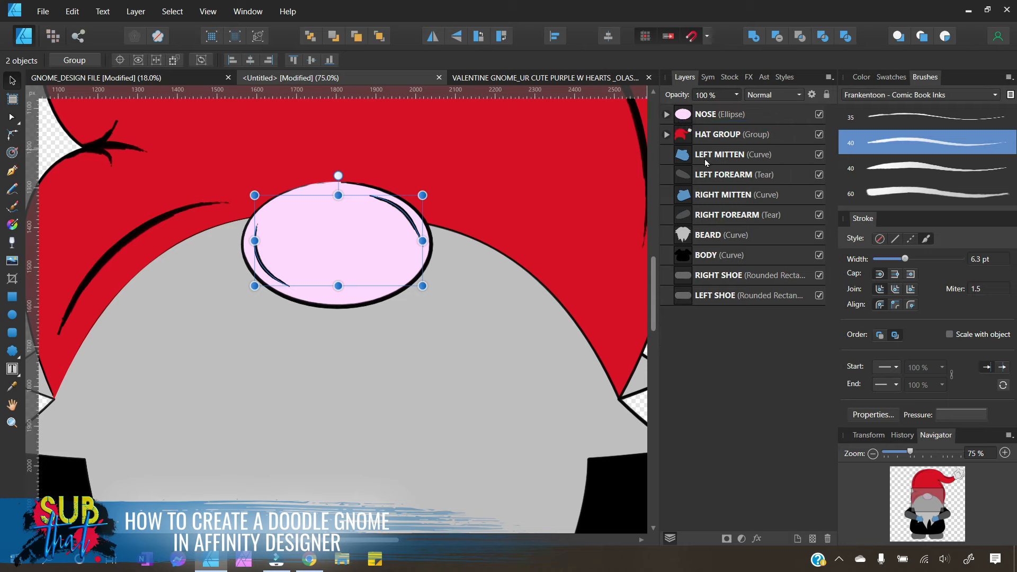
click(663, 114)
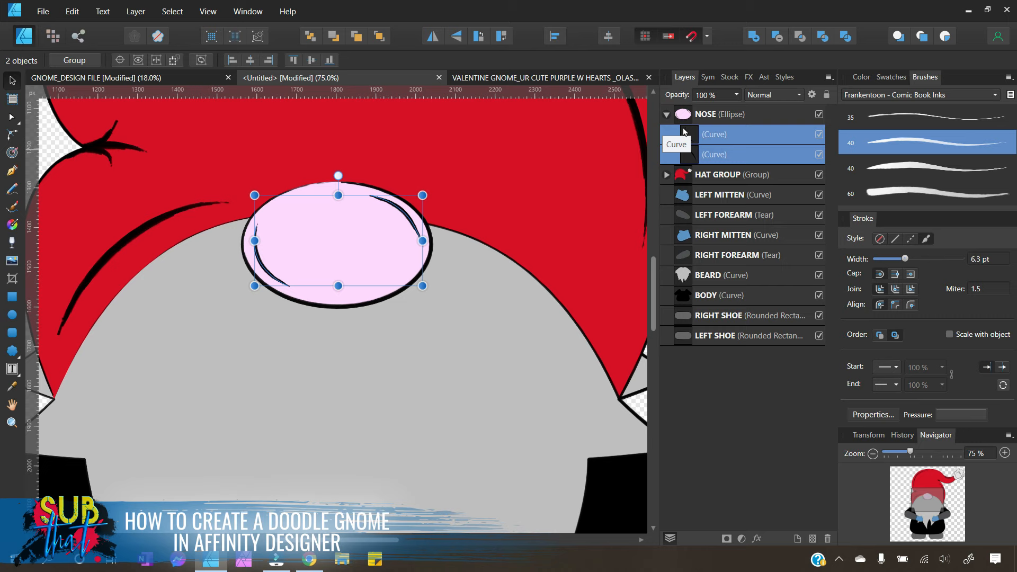
Step: Deselect the two nose detail curves and review how they are nested inside the NOSE layer
click(667, 114)
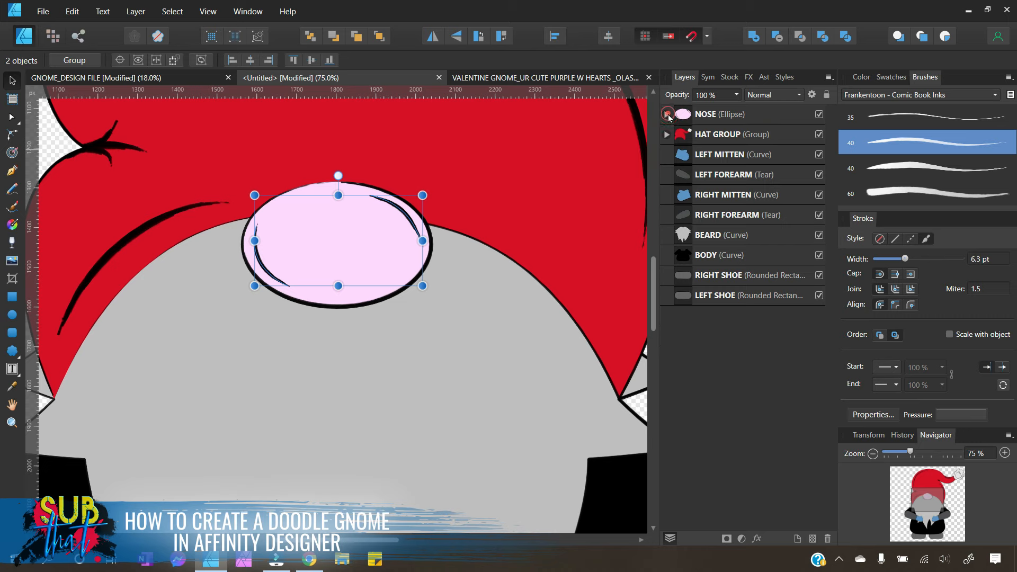
click(667, 115)
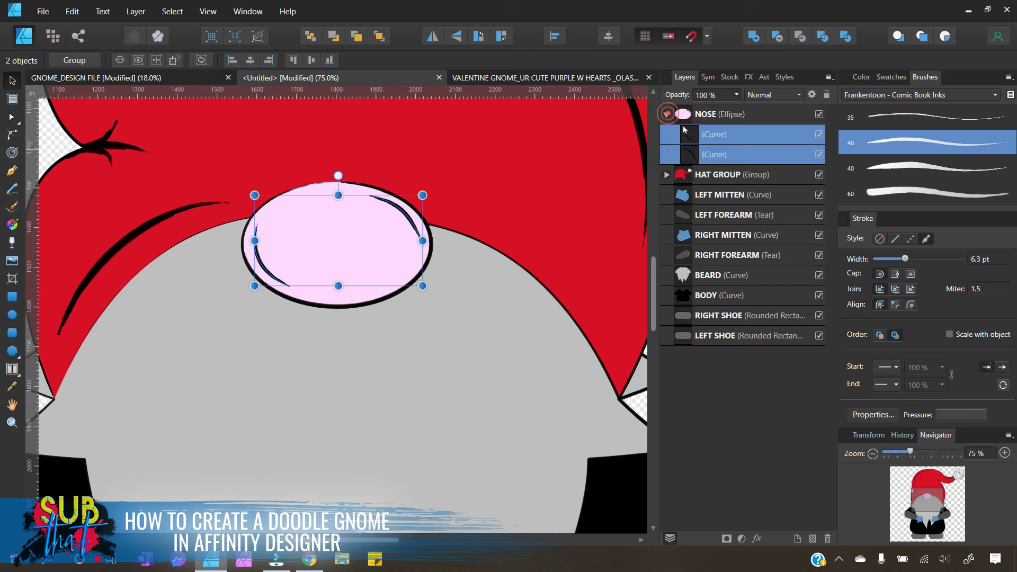
click(873, 454)
click(624, 366)
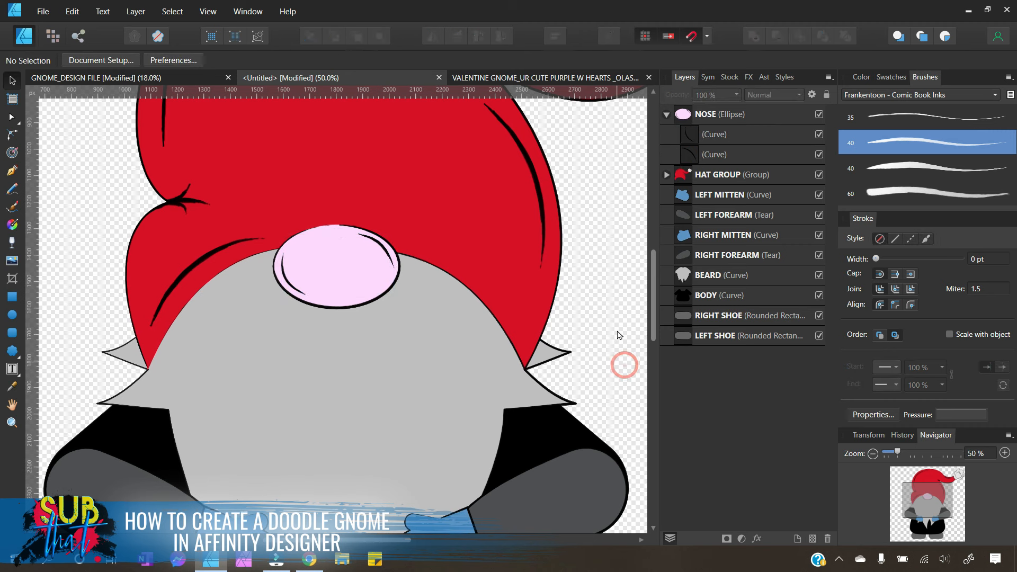
click(666, 117)
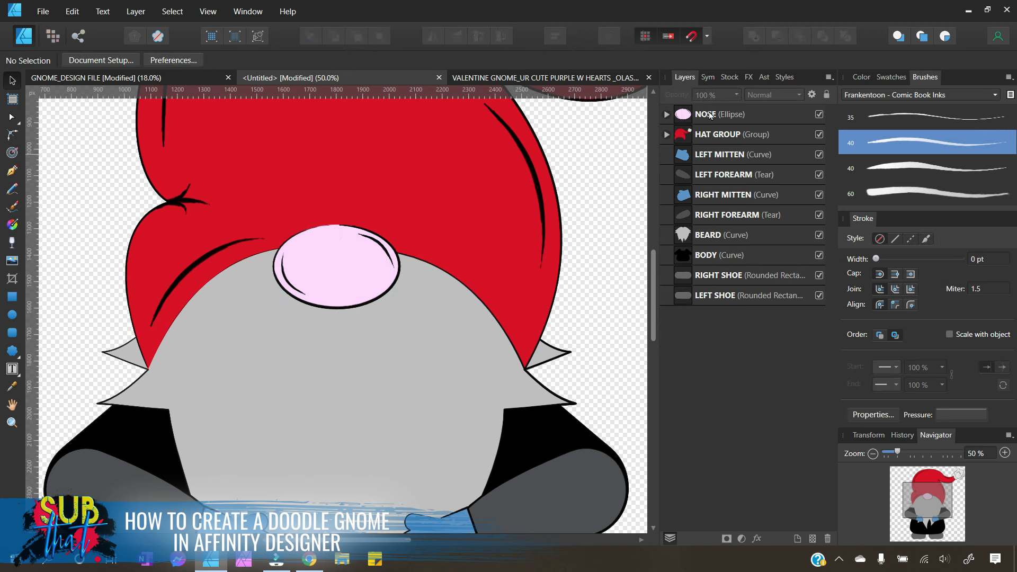
click(667, 115)
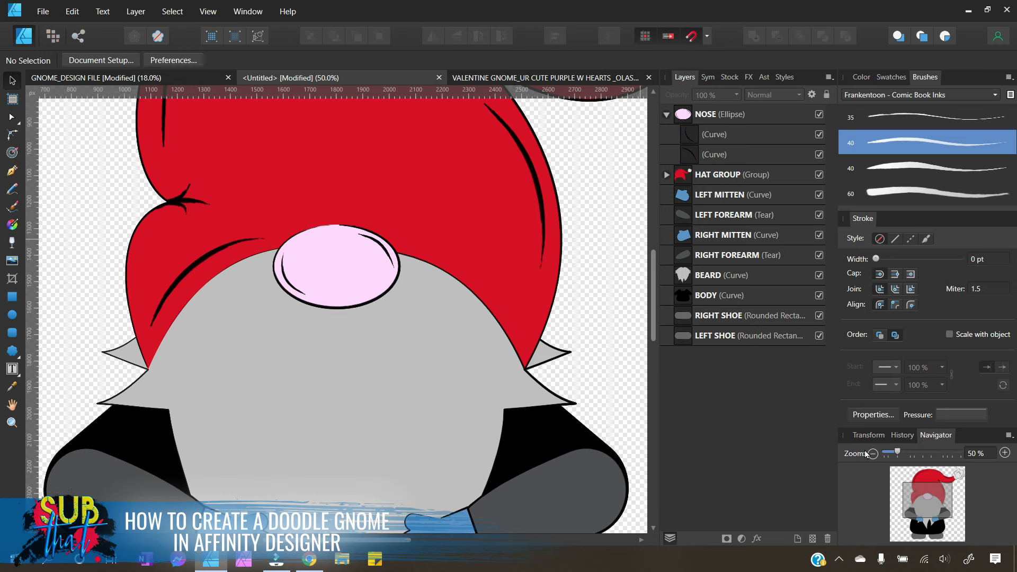
Step: Select the BODY curve and open its colour settings
scroll(545, 332, down, 5)
scroll(525, 351, up, 2)
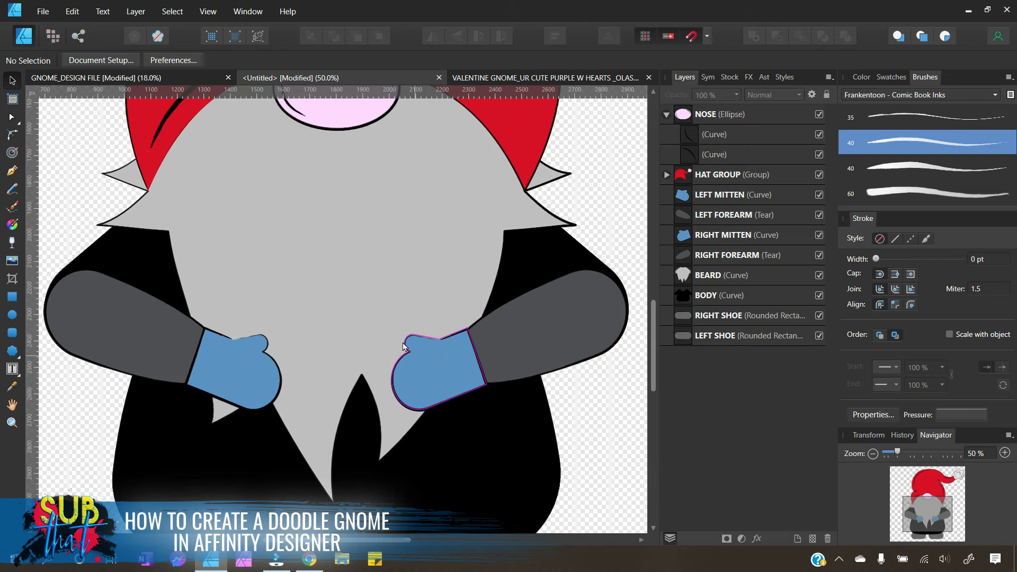
scroll(284, 475, down, 2)
scroll(309, 422, up, 2)
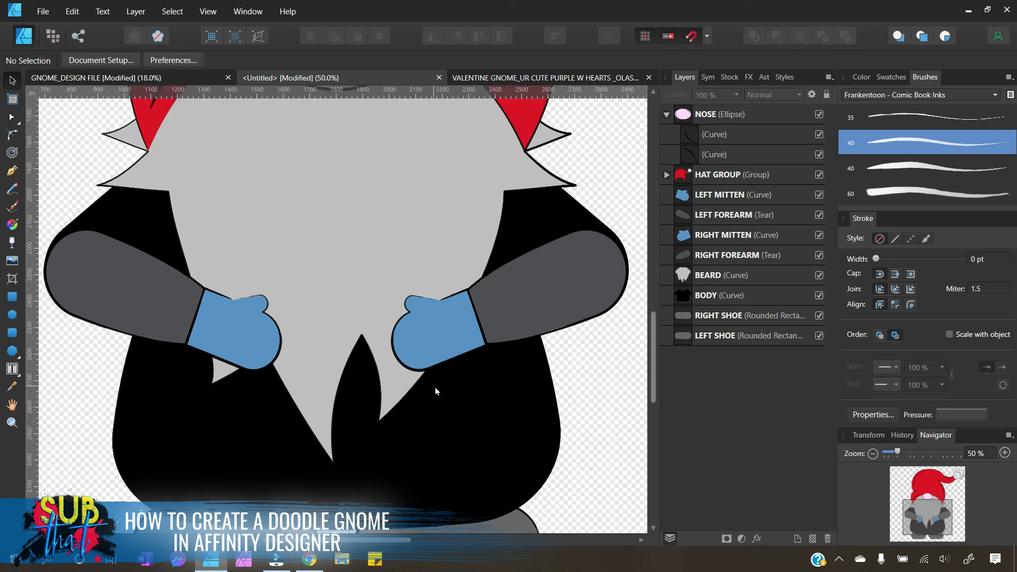
click(740, 291)
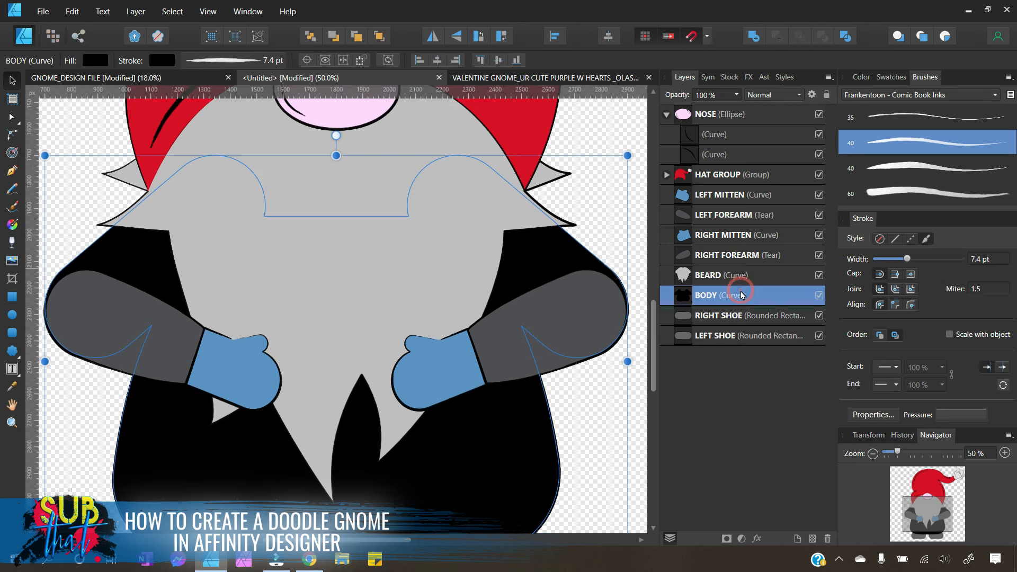
click(861, 77)
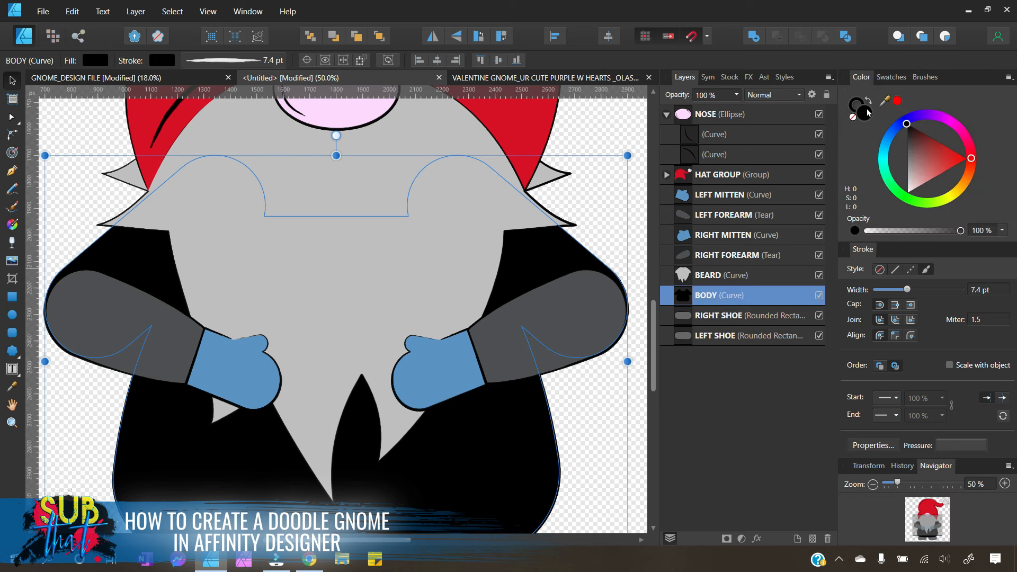
Step: Fill the gnome's BODY shape with the recent red swatch and deselect it
click(881, 81)
click(877, 135)
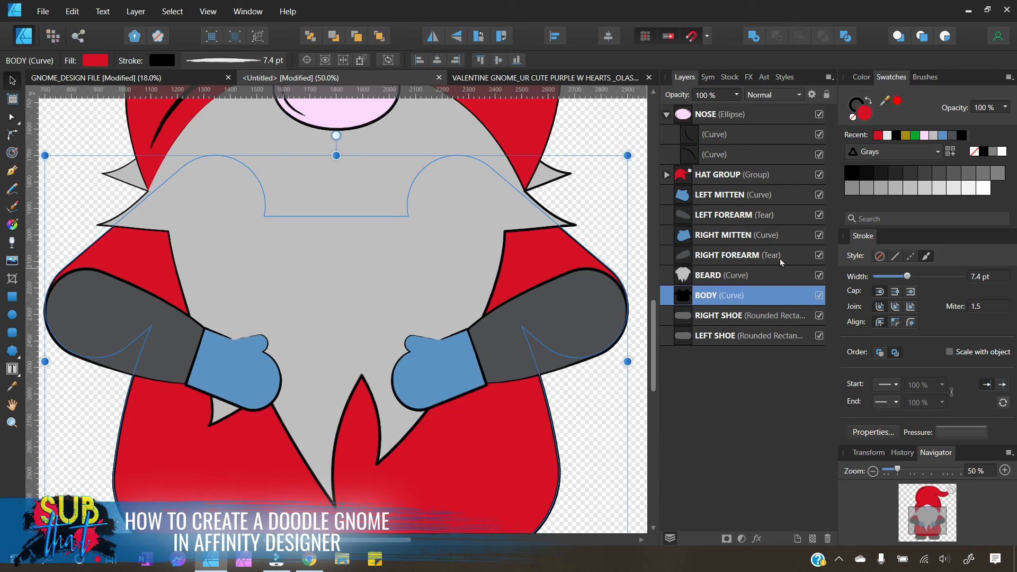
scroll(371, 212, up, 5)
scroll(469, 217, down, 5)
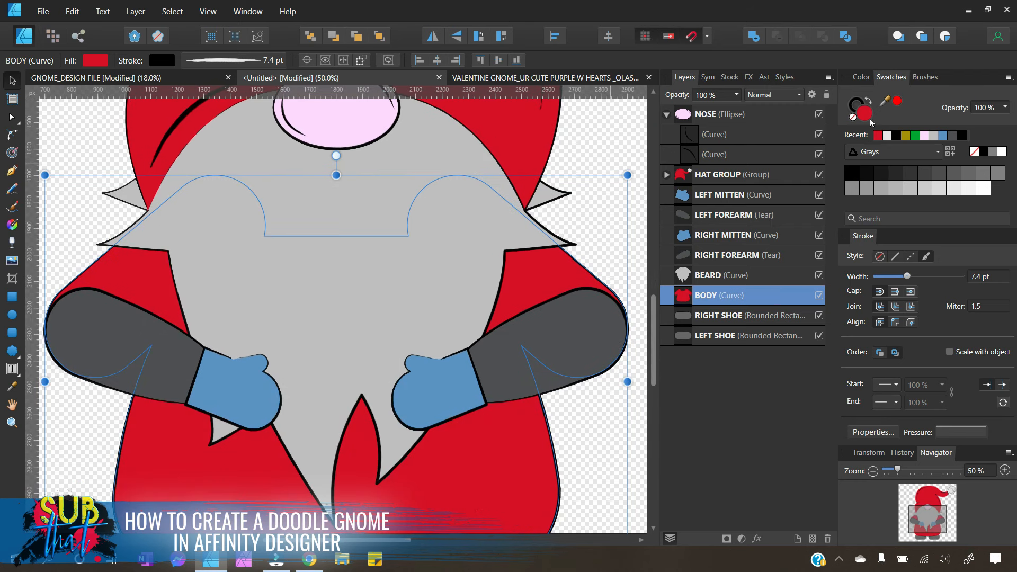
click(860, 78)
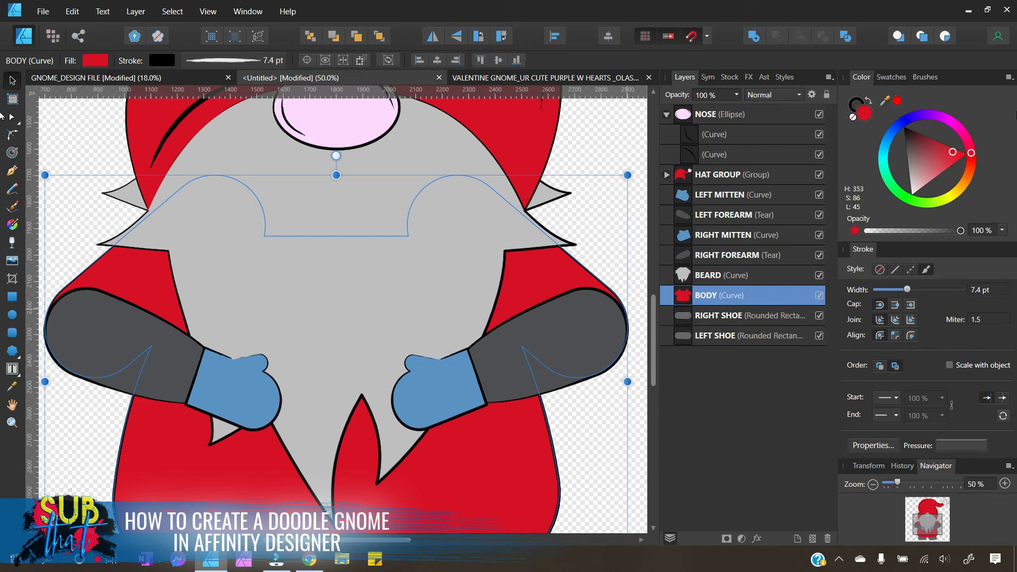
click(610, 138)
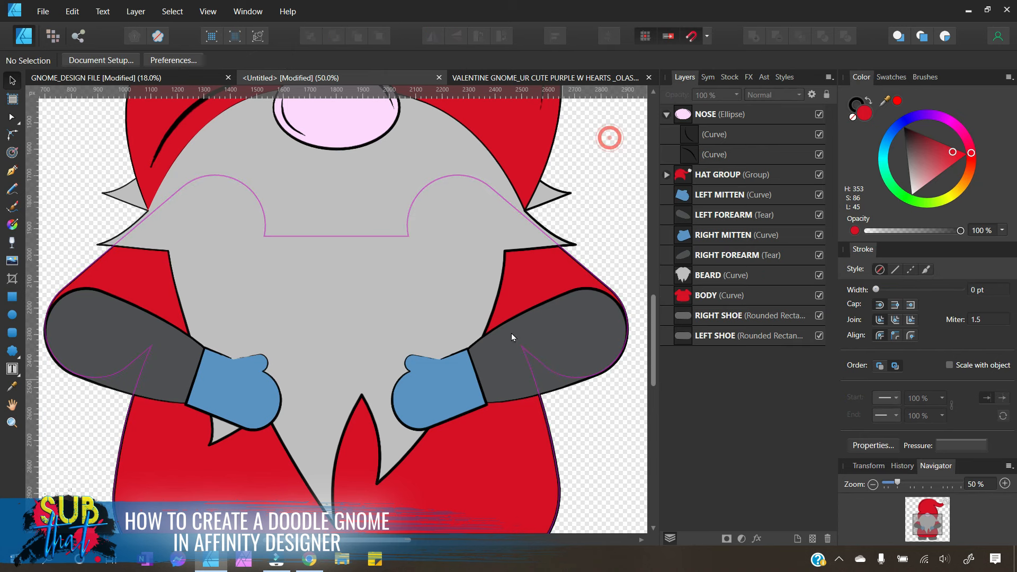
Step: Fill the RIGHT FOREARM and LEFT FOREARM shapes with the same red as the body
scroll(492, 313, down, 2)
click(723, 255)
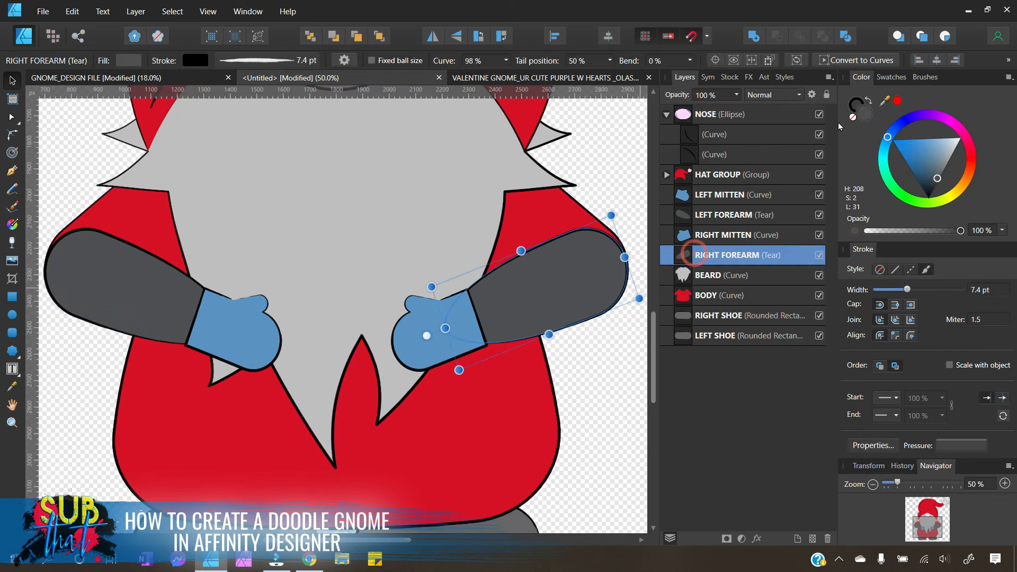
click(892, 77)
click(878, 135)
click(760, 215)
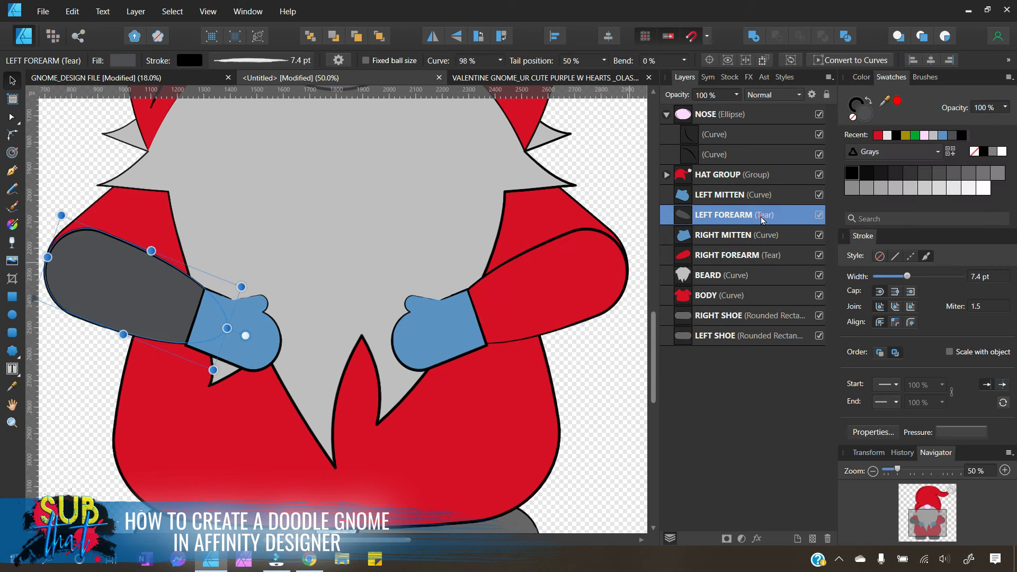
click(879, 135)
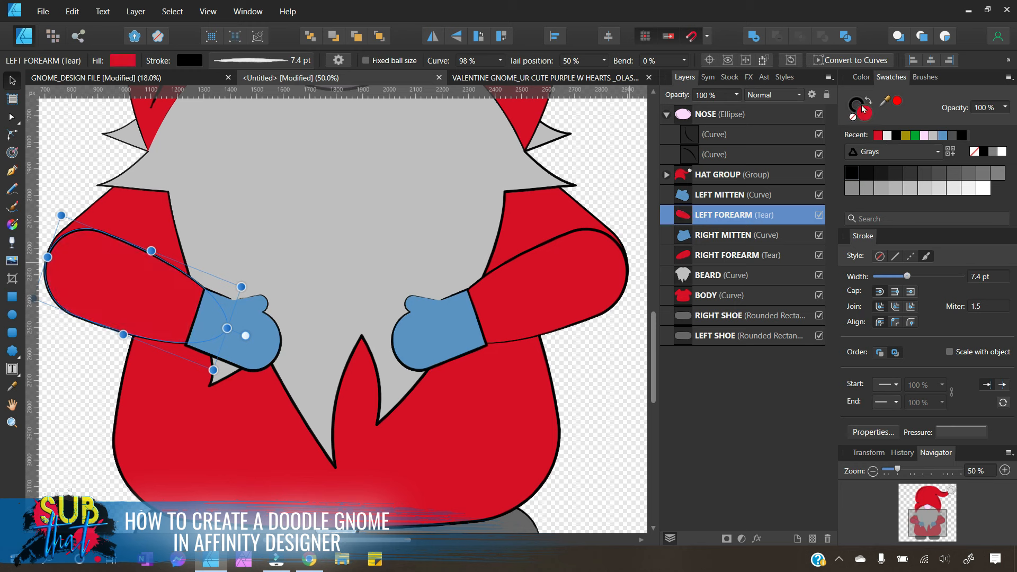
click(632, 168)
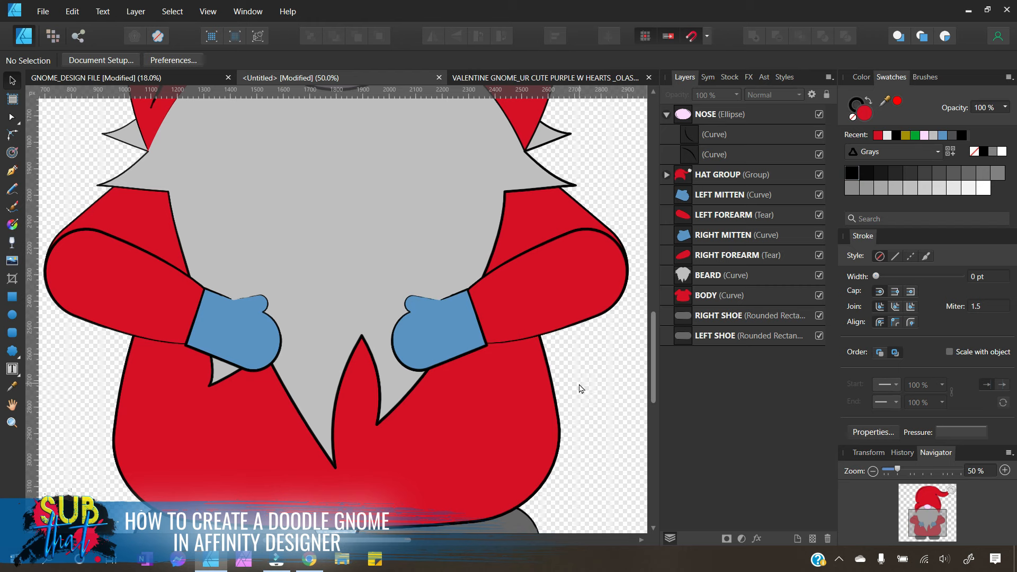
Step: Try to remove the black outlines of both forearms by setting their stroke colour to none
click(549, 329)
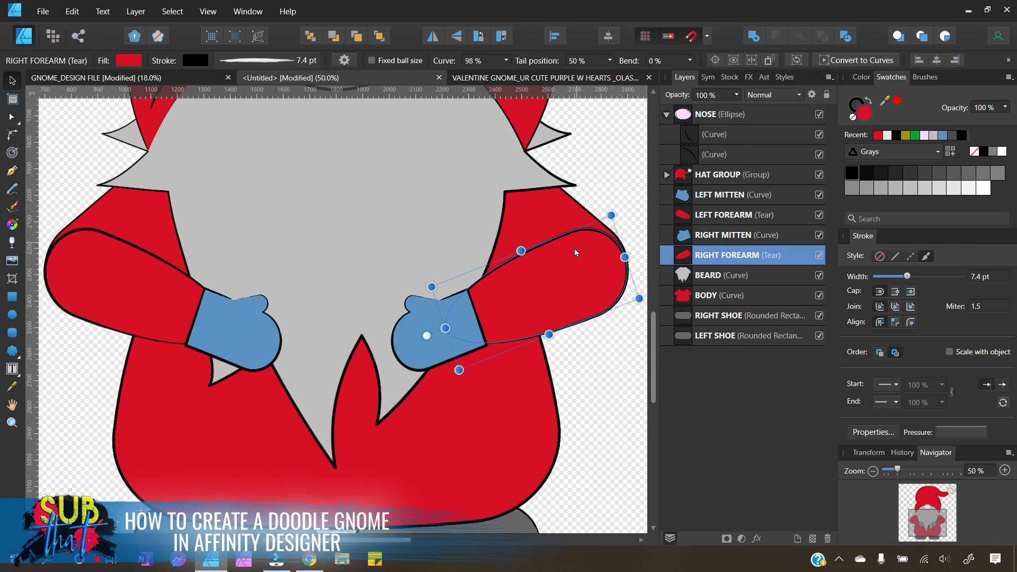
click(638, 363)
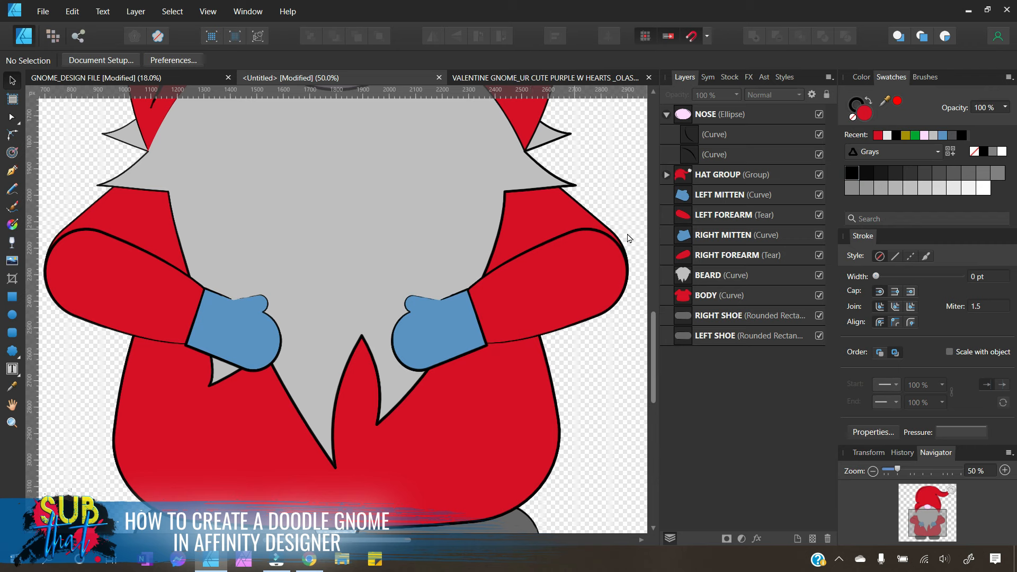
click(604, 306)
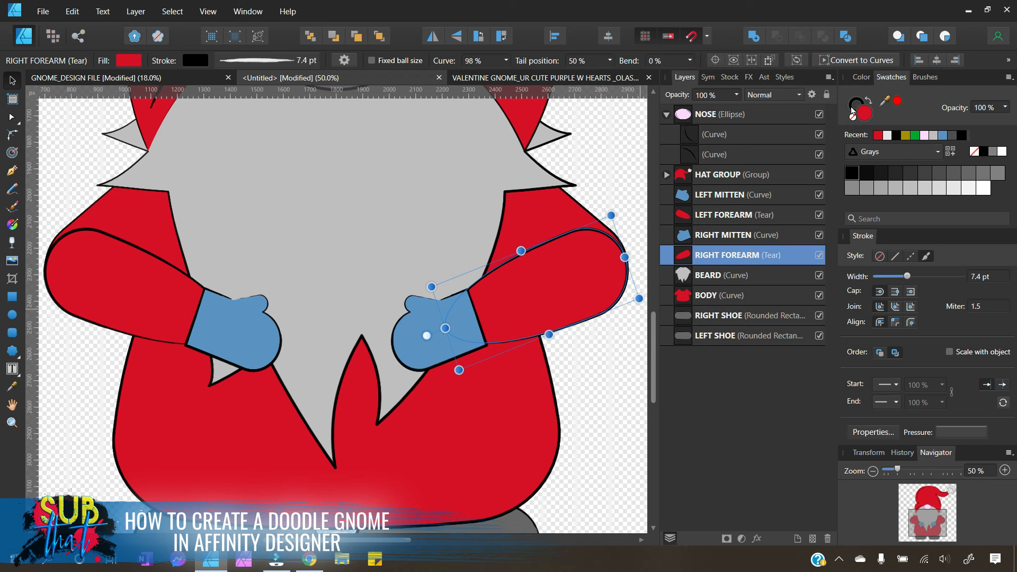
click(854, 118)
click(614, 358)
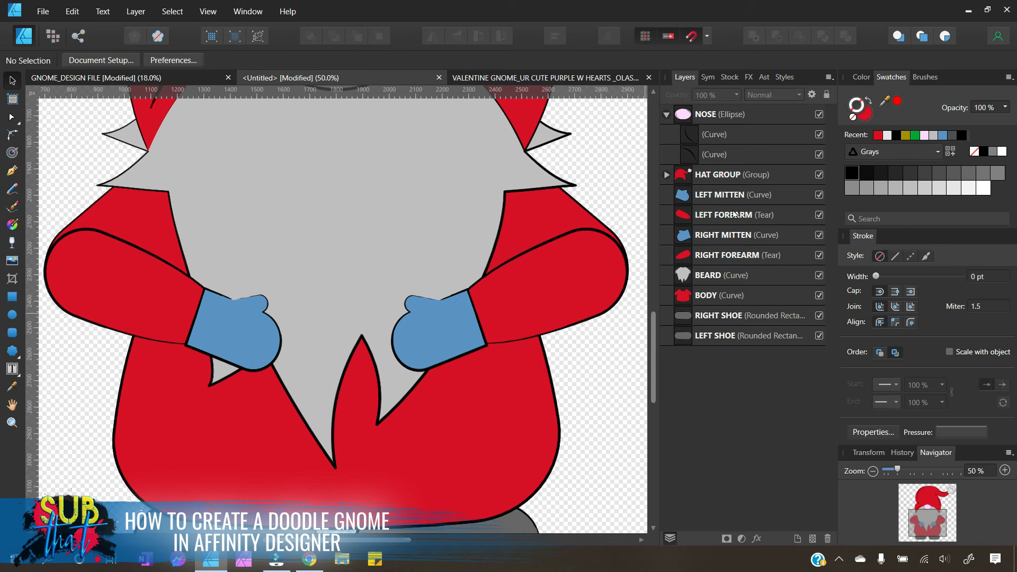
click(723, 256)
click(720, 215)
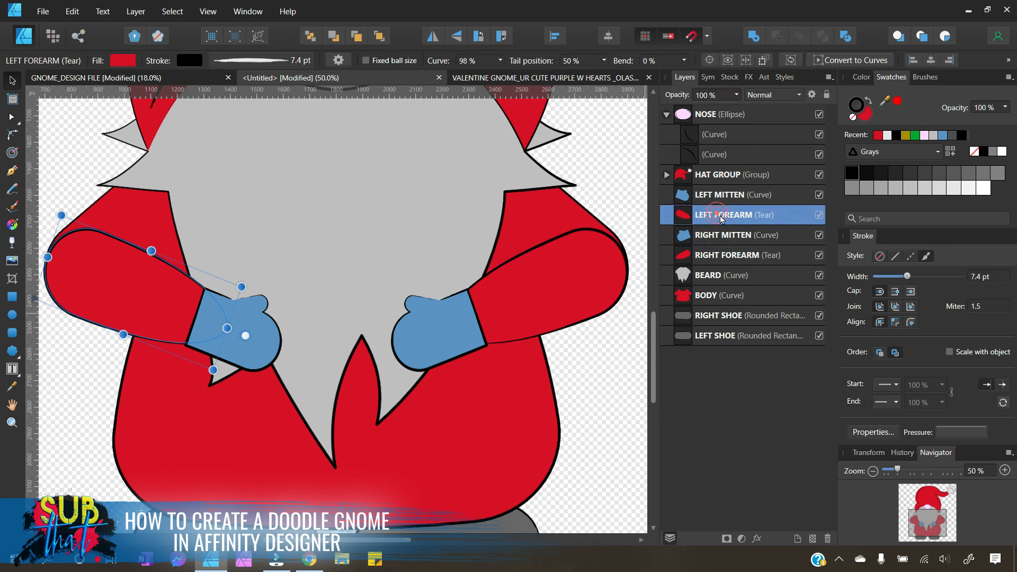
click(853, 118)
click(594, 354)
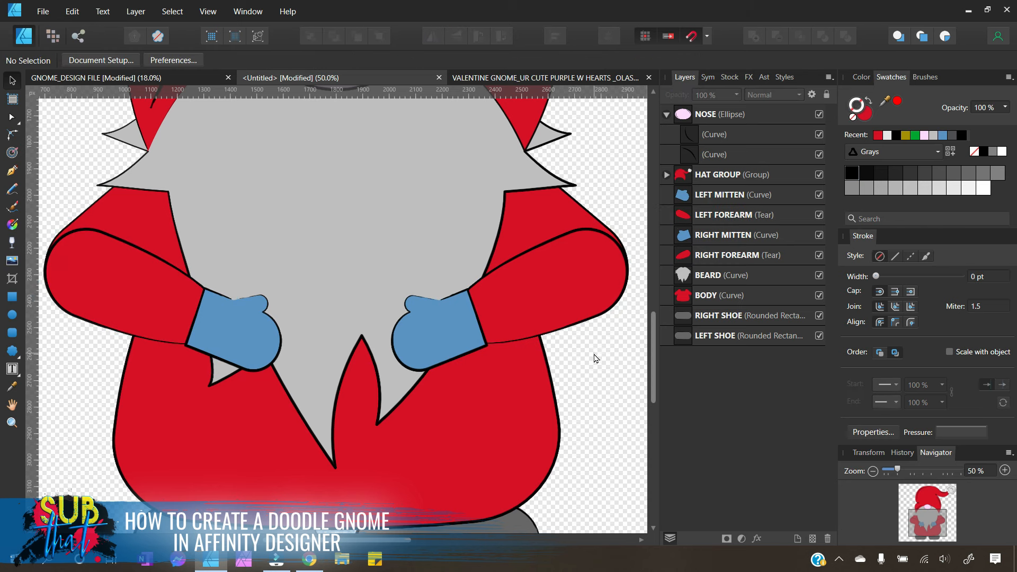
Step: Remove the outlines of the right and left forearms by applying No Line Style to each
click(588, 290)
click(881, 257)
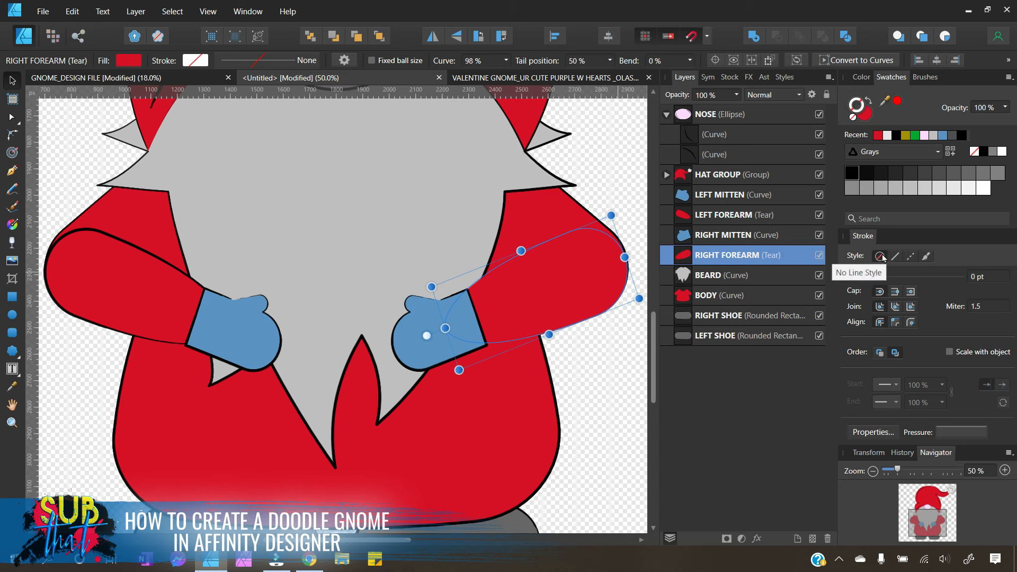
click(723, 215)
click(880, 257)
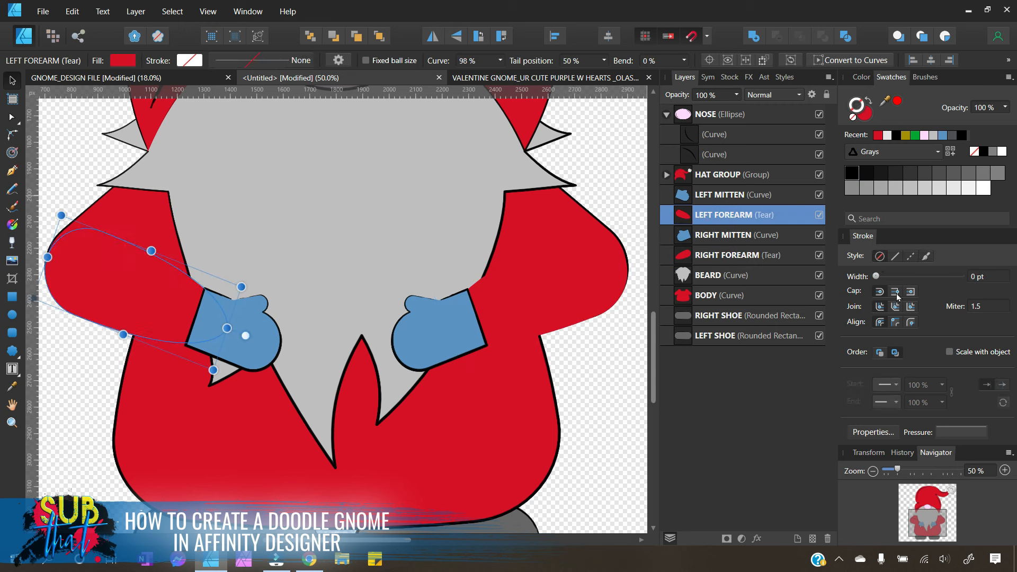
click(584, 348)
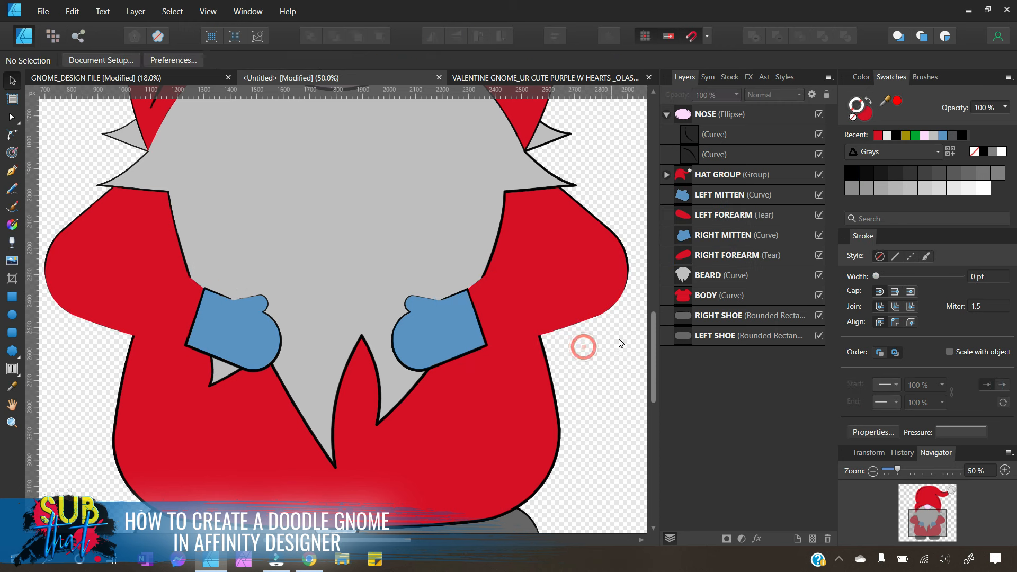
click(739, 255)
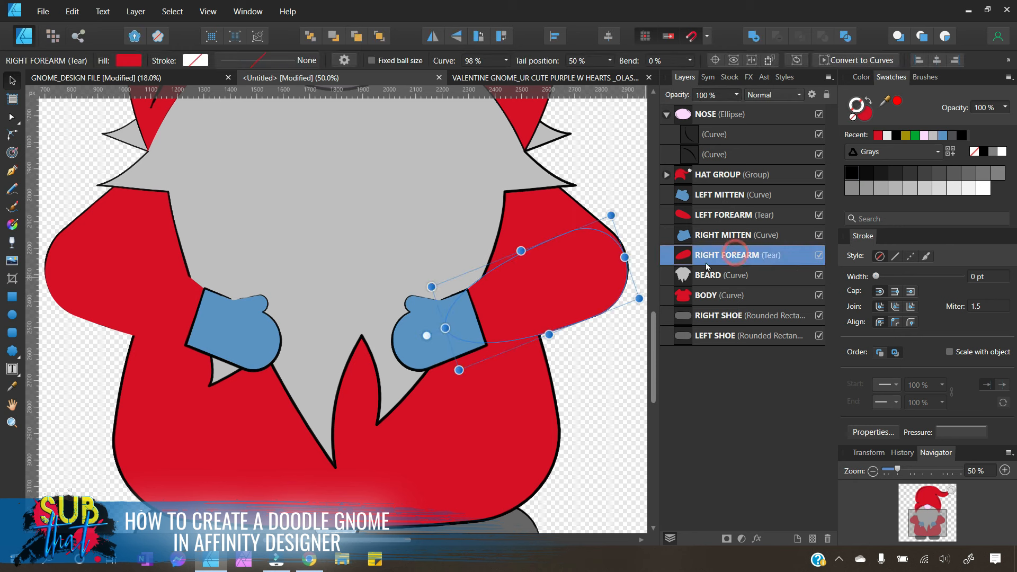
click(883, 264)
click(609, 347)
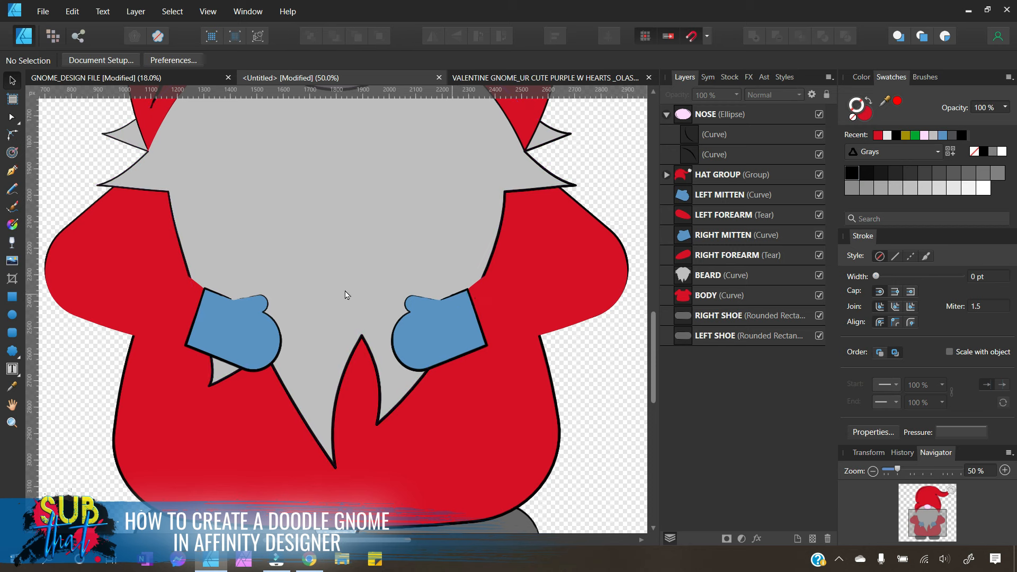
Step: Draw a Pen line from the right mitten's upper cuff corner along the right forearm's upper edge and bend it slightly
click(12, 172)
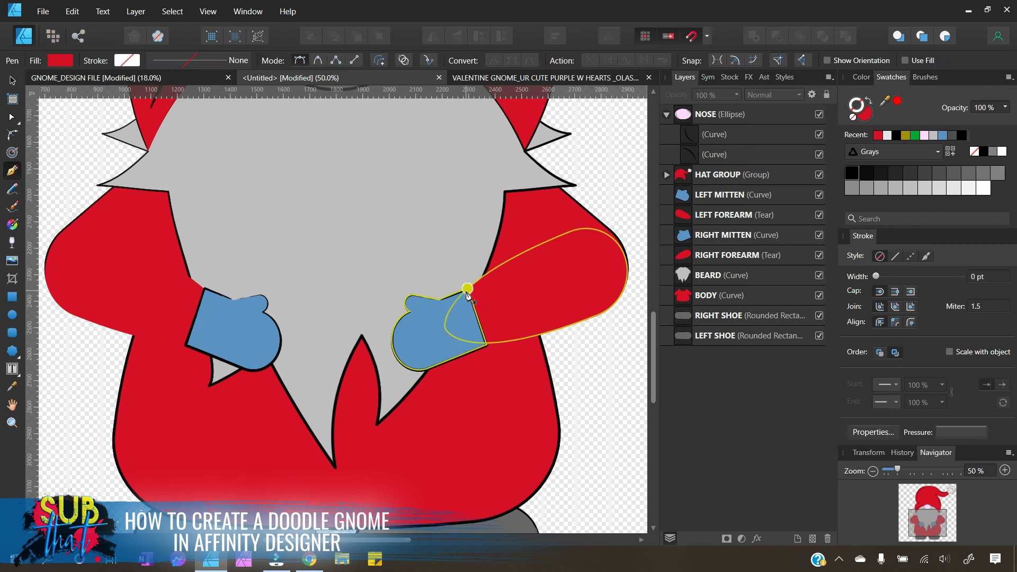
click(467, 288)
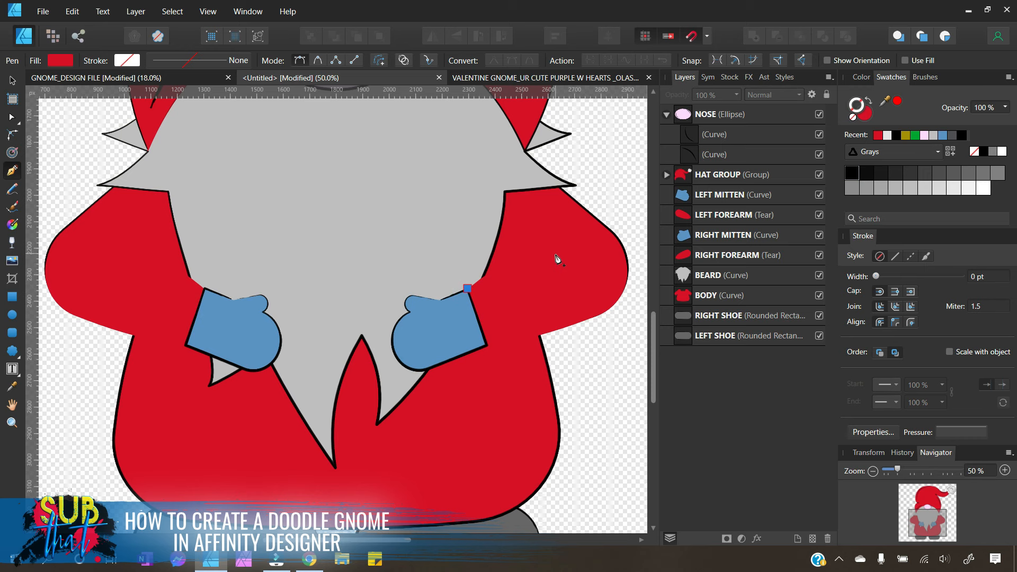
click(561, 251)
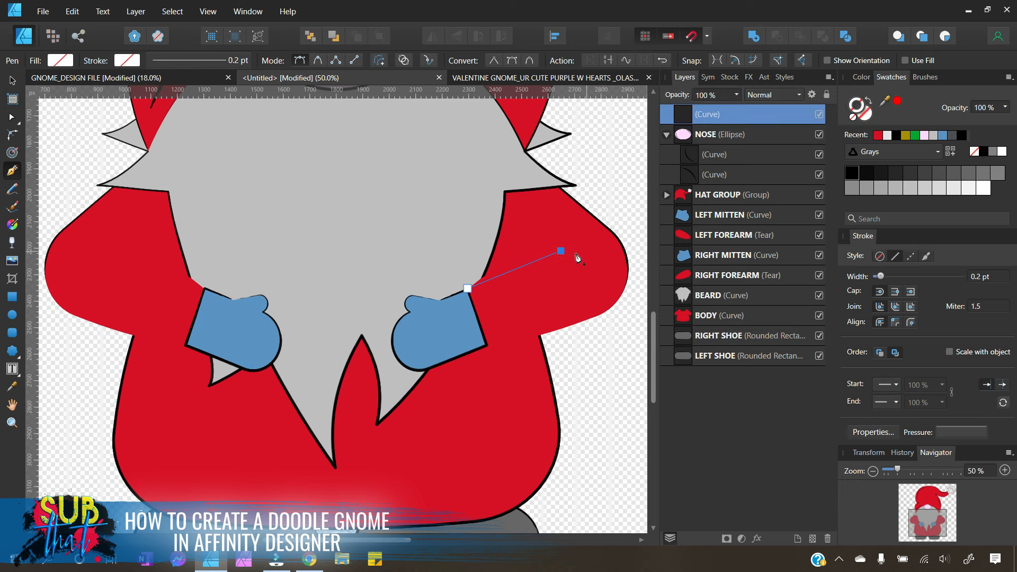
click(12, 117)
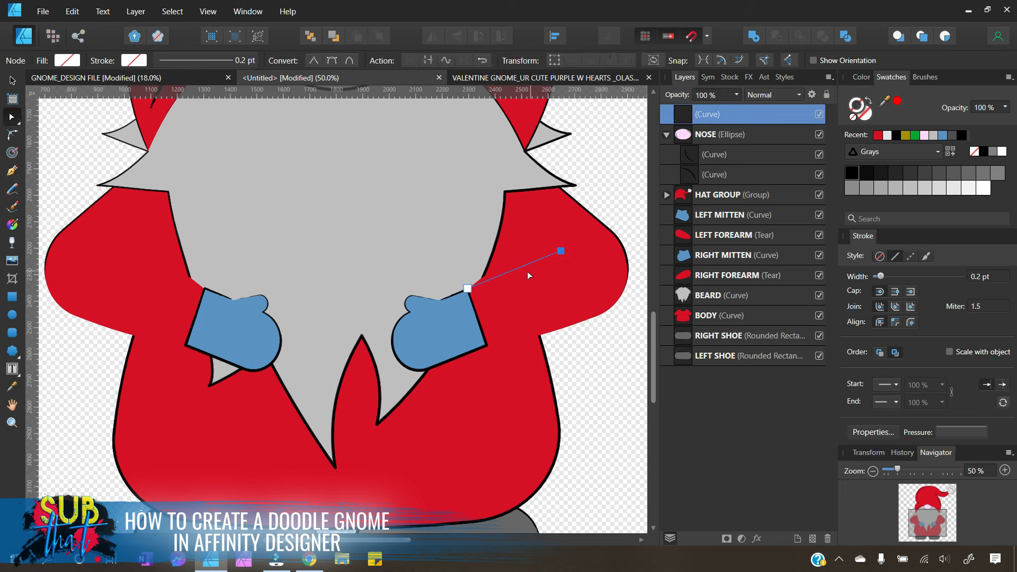
drag(515, 269, 518, 264)
Step: Fill the right forearm with the recent olive swatch to set it apart from the red body
click(571, 296)
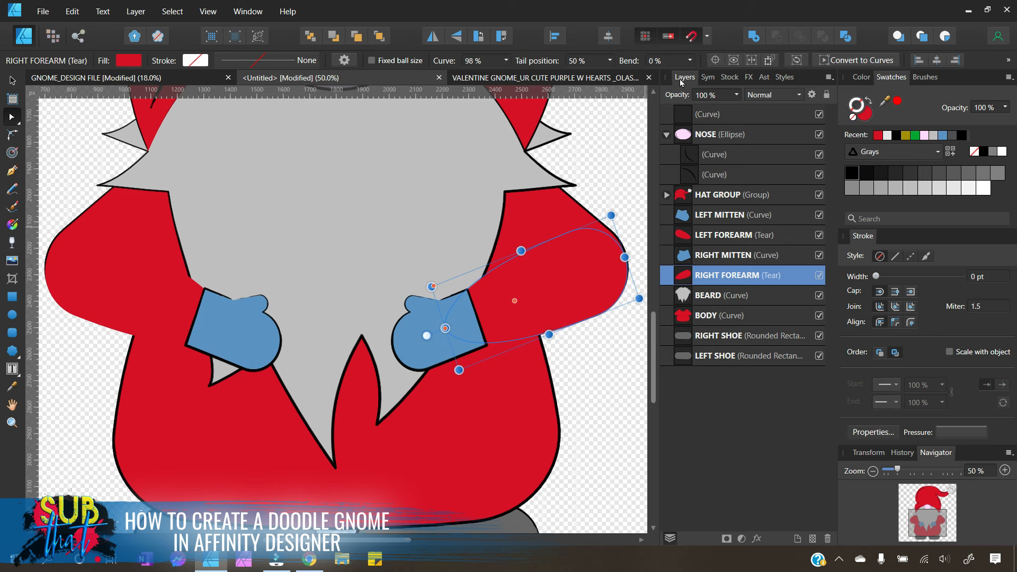
click(870, 116)
click(906, 135)
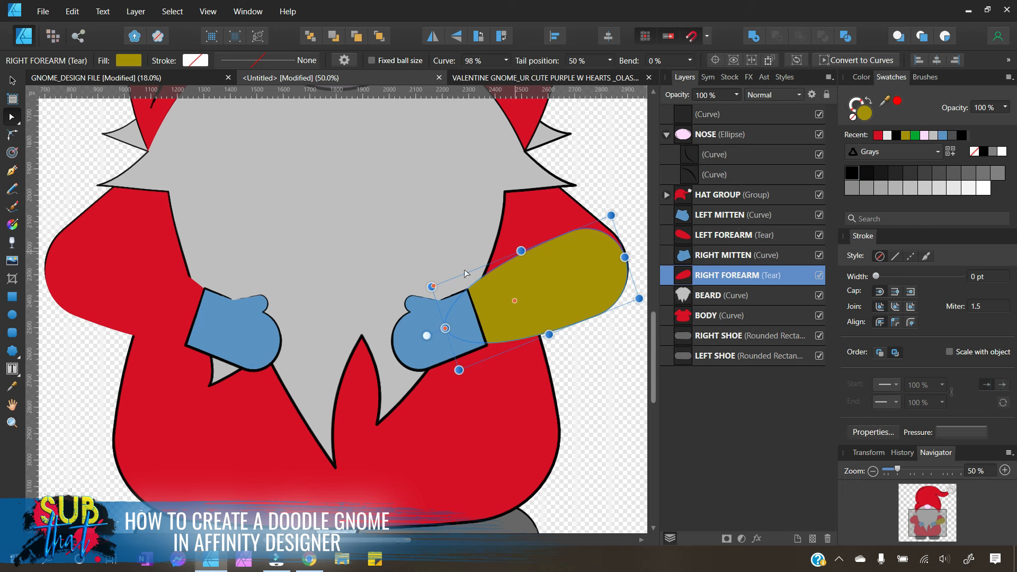
Step: Move the new curve's outer end node onto the upper edge of the olive forearm
click(722, 121)
drag(561, 251, 562, 235)
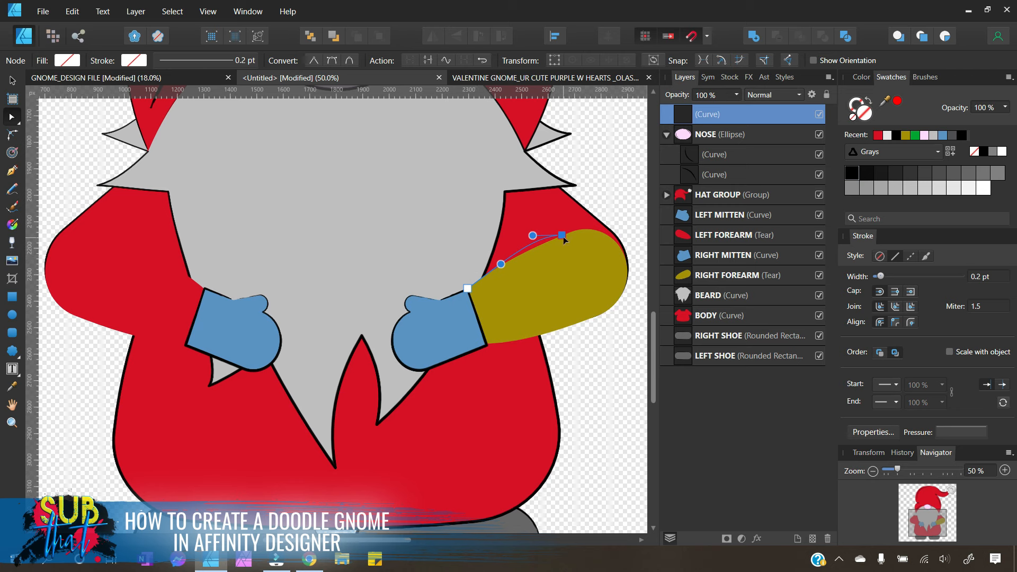
drag(565, 239, 557, 238)
Step: Give the sleeve curve a black textured stroke with the thin 40 brush from Frankentoon - Comic Book Inks, 9.8 pt wide
click(861, 77)
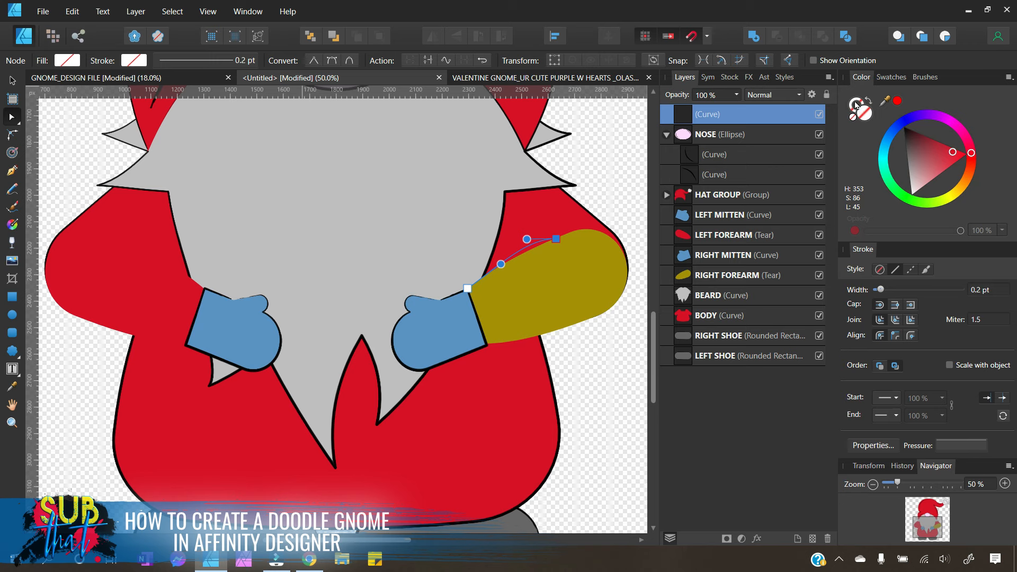
click(904, 124)
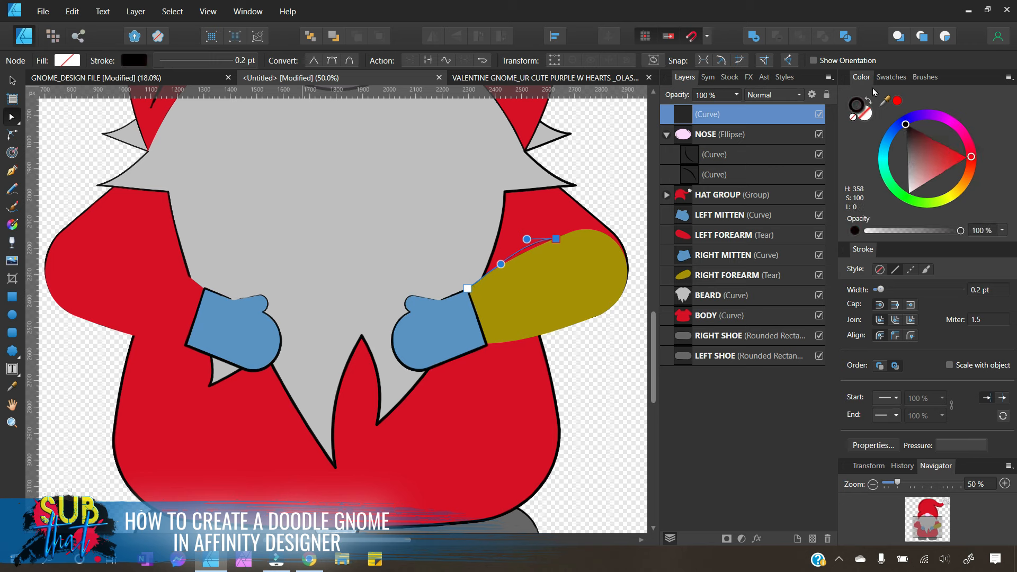
click(928, 270)
click(926, 78)
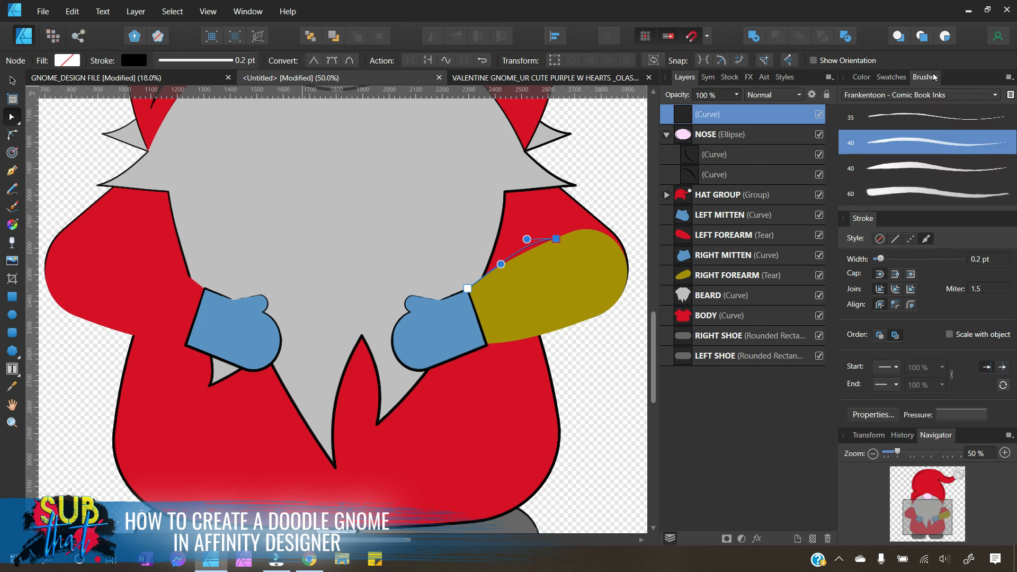
click(931, 145)
drag(912, 258, 913, 259)
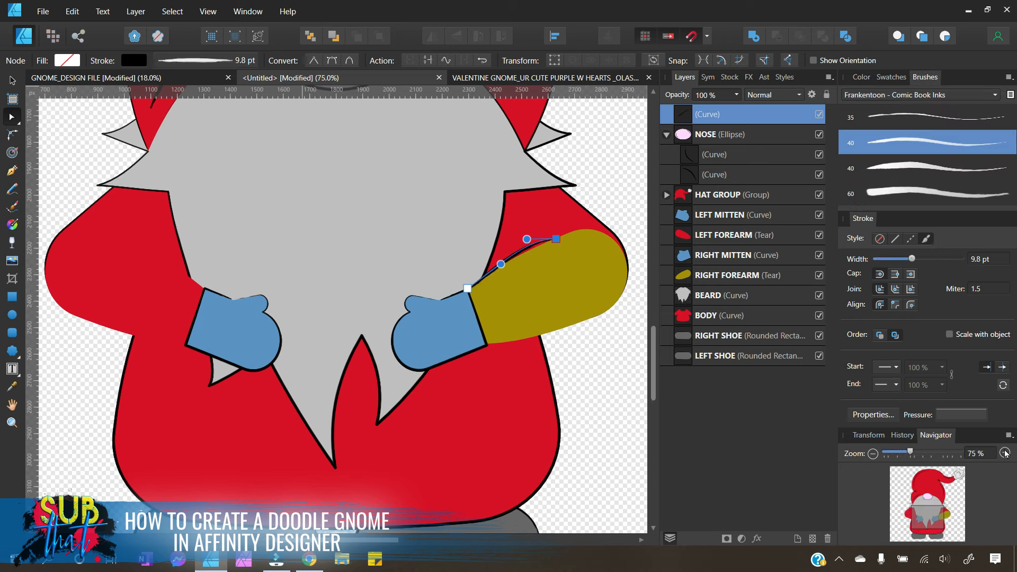
Step: Adjust the sleeve curve's handle to follow the forearm's upper edge and set its stroke width to 5.7 pt
click(1005, 453)
drag(369, 544, 438, 544)
drag(280, 171, 290, 191)
drag(912, 259, 905, 261)
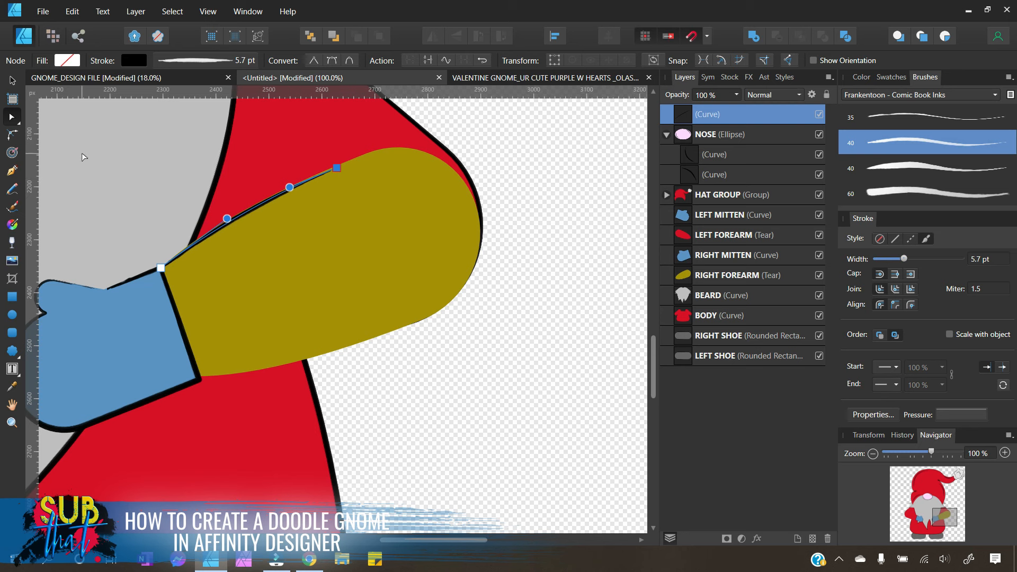
click(391, 377)
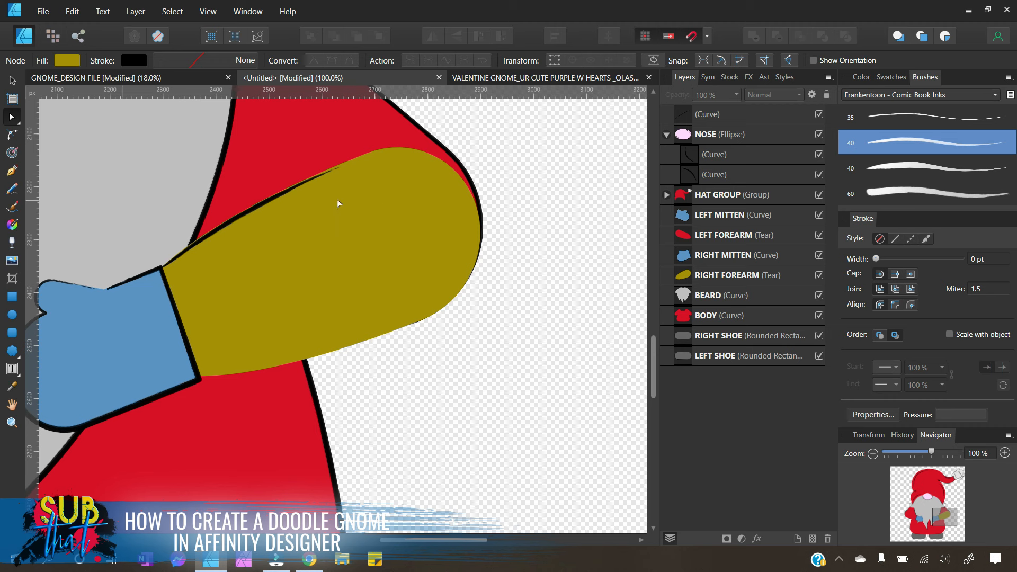
Step: Draw a short bent crease across the sleeve line's outer end and apply the black textured 40 brush stroke to it
click(11, 170)
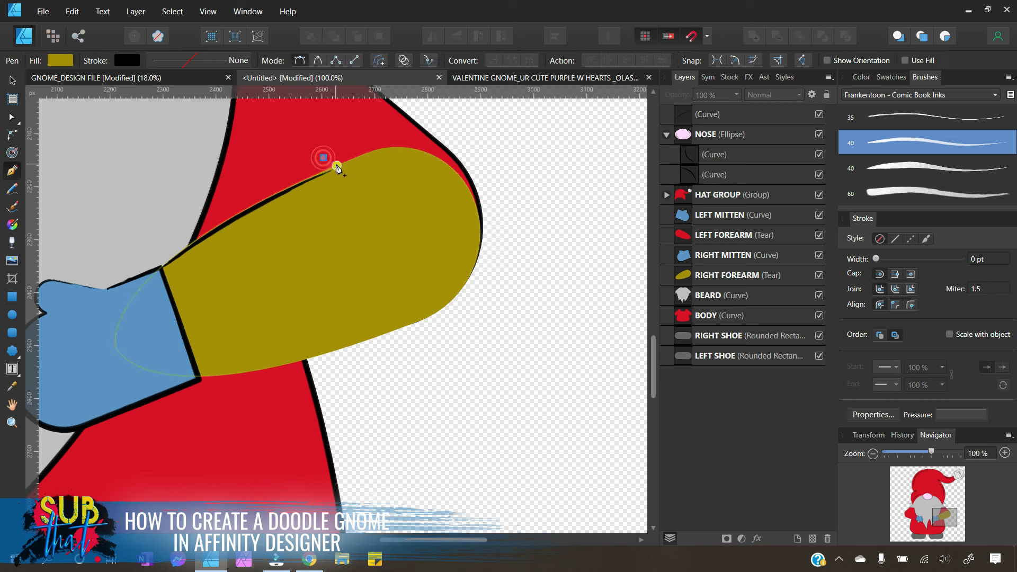
drag(337, 166, 323, 157)
click(325, 184)
click(11, 117)
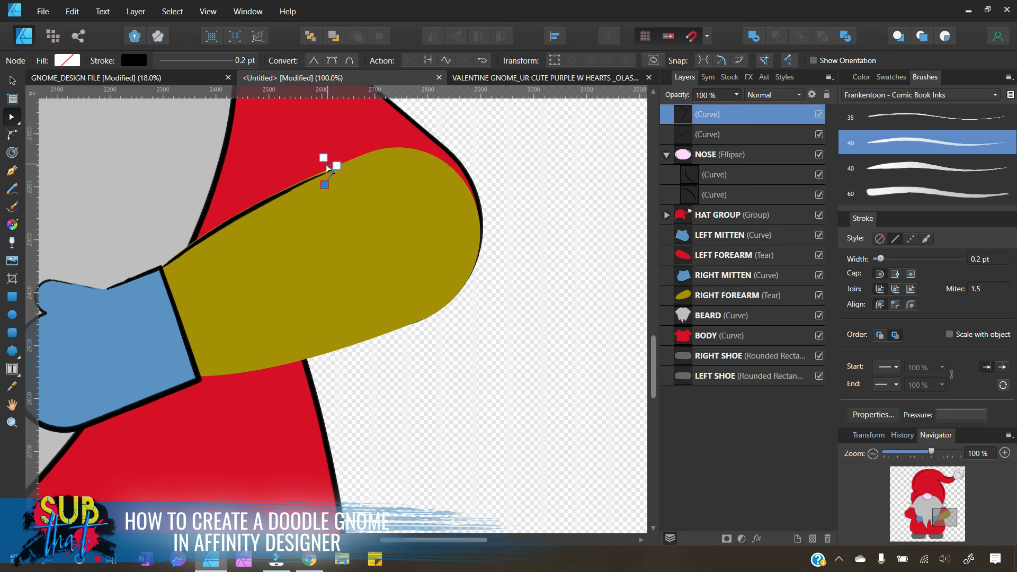
drag(329, 167, 325, 172)
click(926, 239)
click(940, 145)
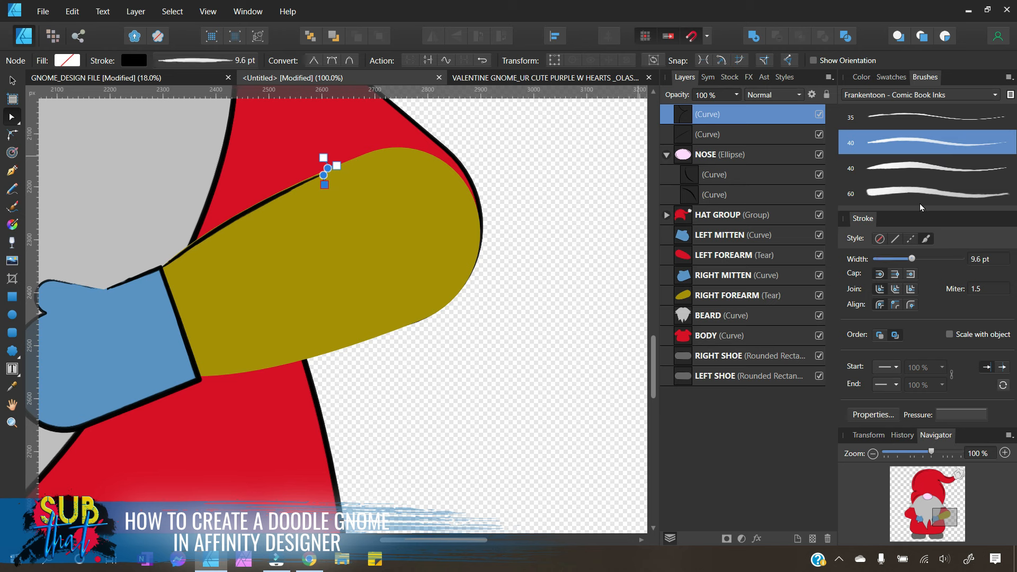
Step: Set the crease's stroke width to 4.3 pt and nudge it into line with the outer end of the sleeve line
mouse_move(912, 258)
mouse_down()
mouse_move(921, 259)
mouse_move(902, 258)
mouse_up()
key(v)
key(Down)
key(Down)
key(Down)
key(Down)
key(Down)
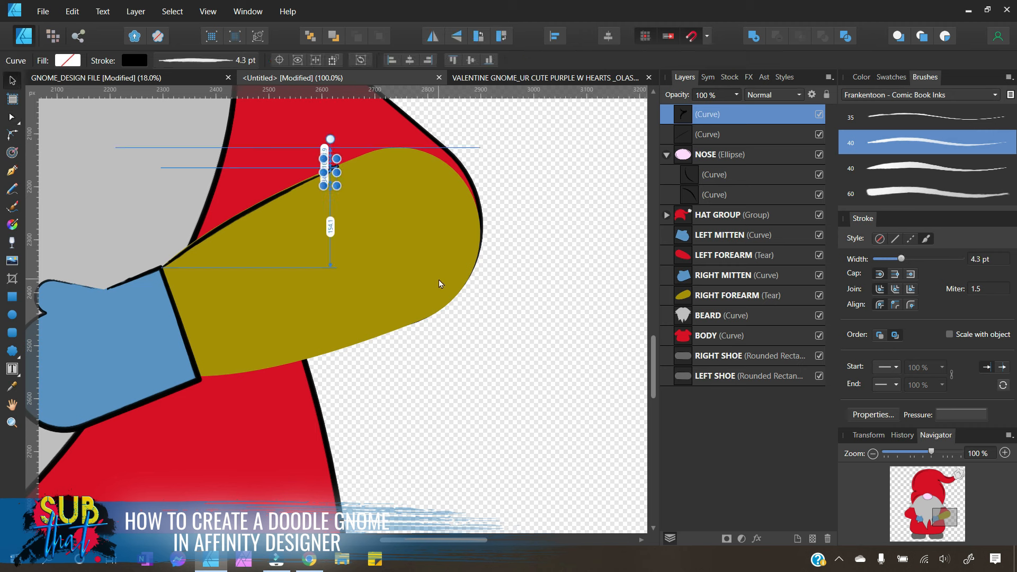
click(481, 369)
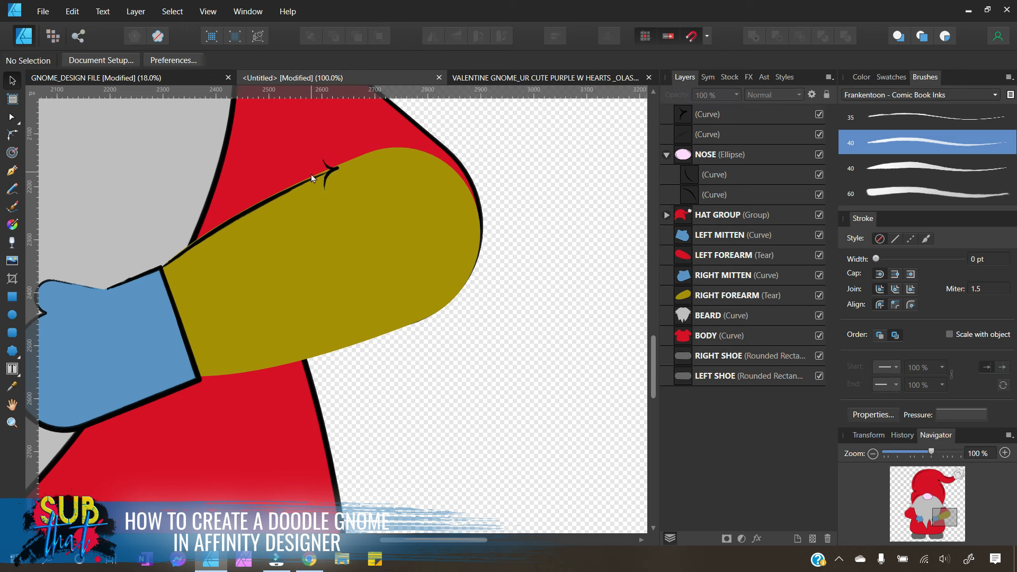
click(334, 174)
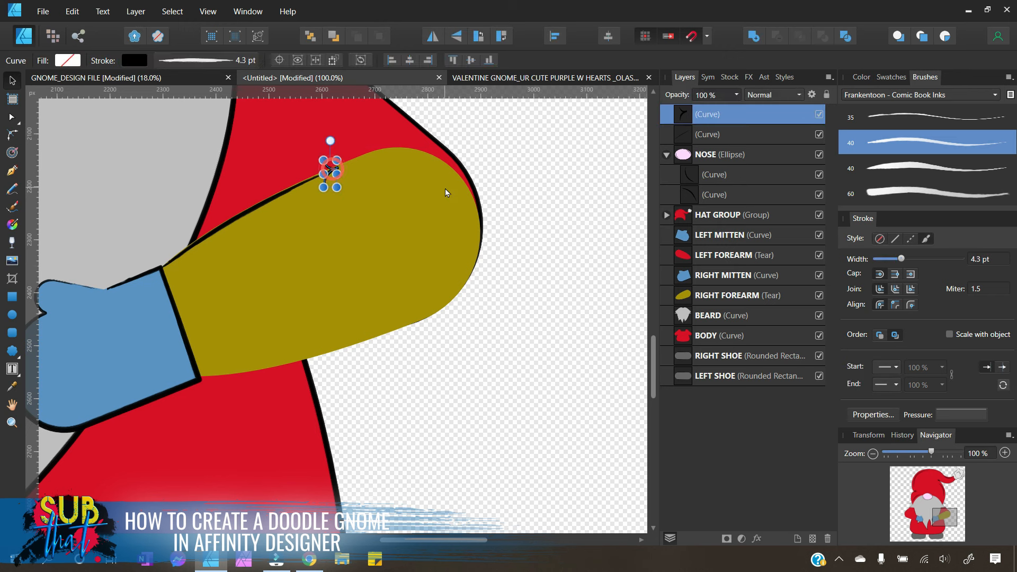
key(Up)
key(Up)
key(Up)
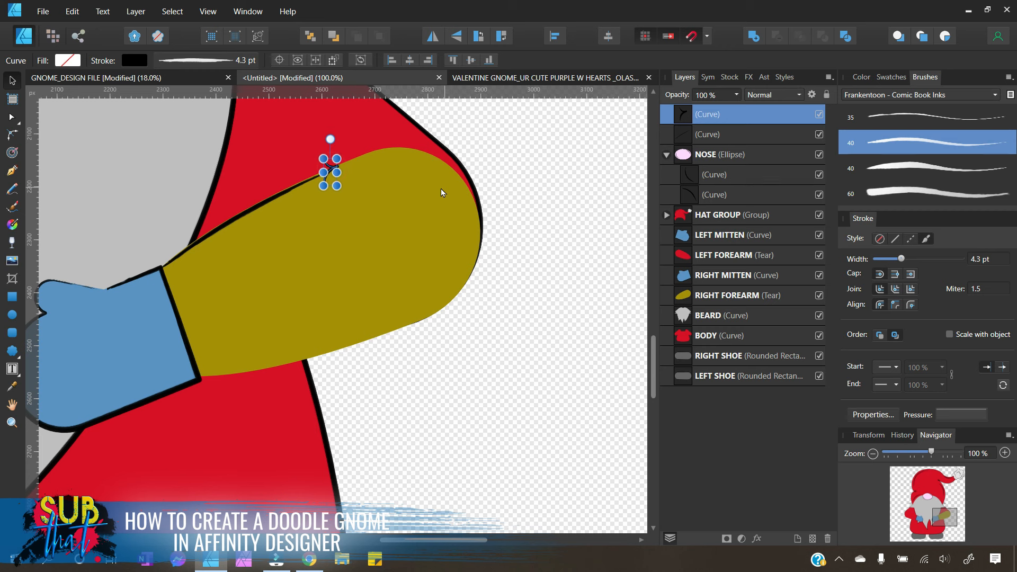
click(281, 194)
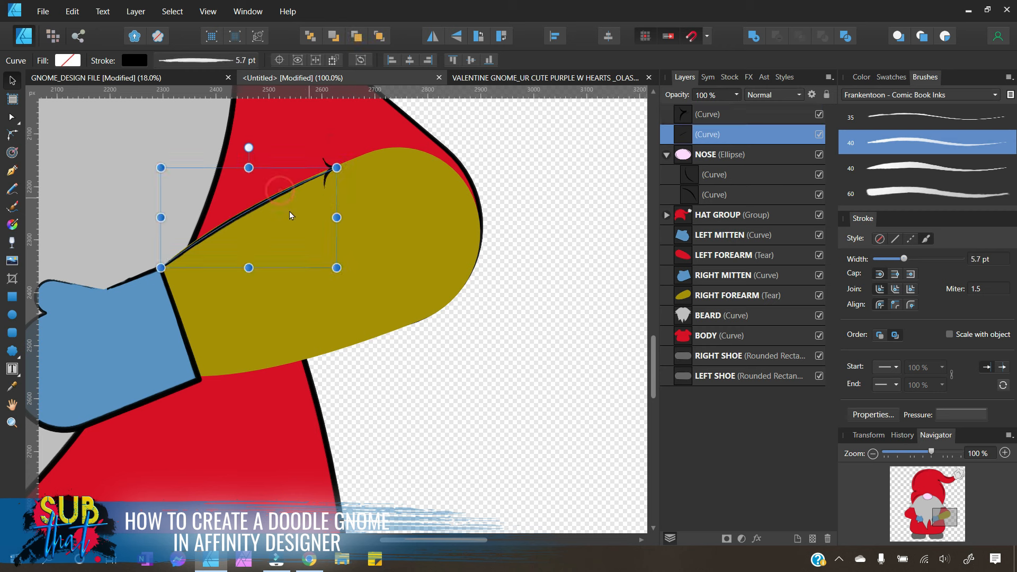
key(Escape)
Step: Draw a three-node open path from the elbow's outer edge around the olive forearm's underside to near the mitten cuff
key(p)
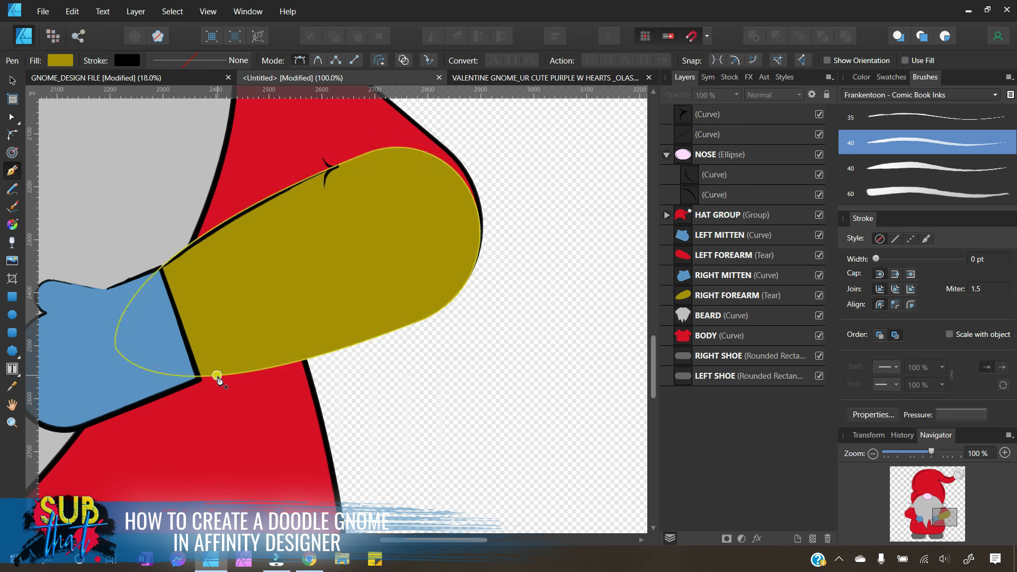
click(225, 376)
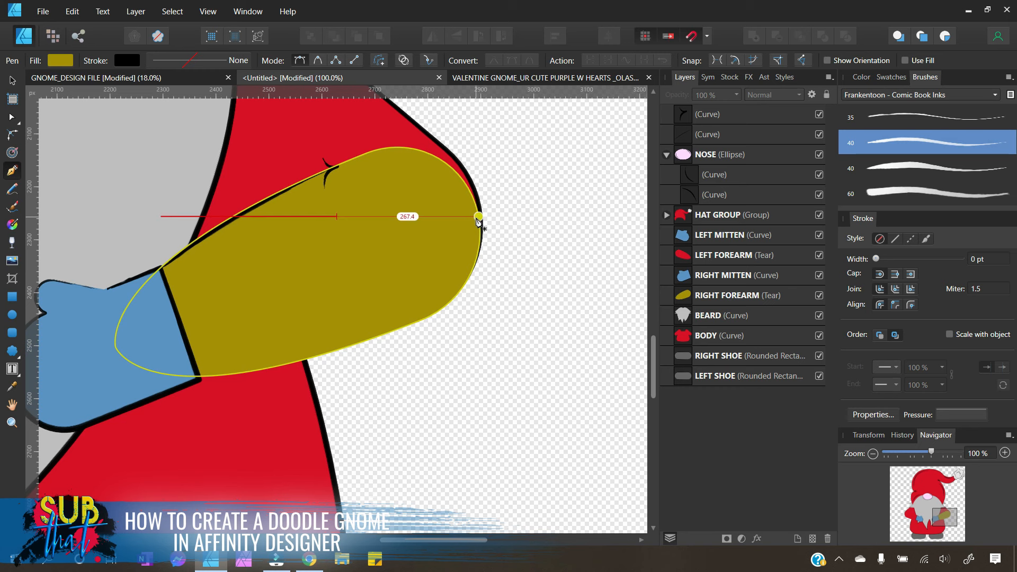
click(478, 217)
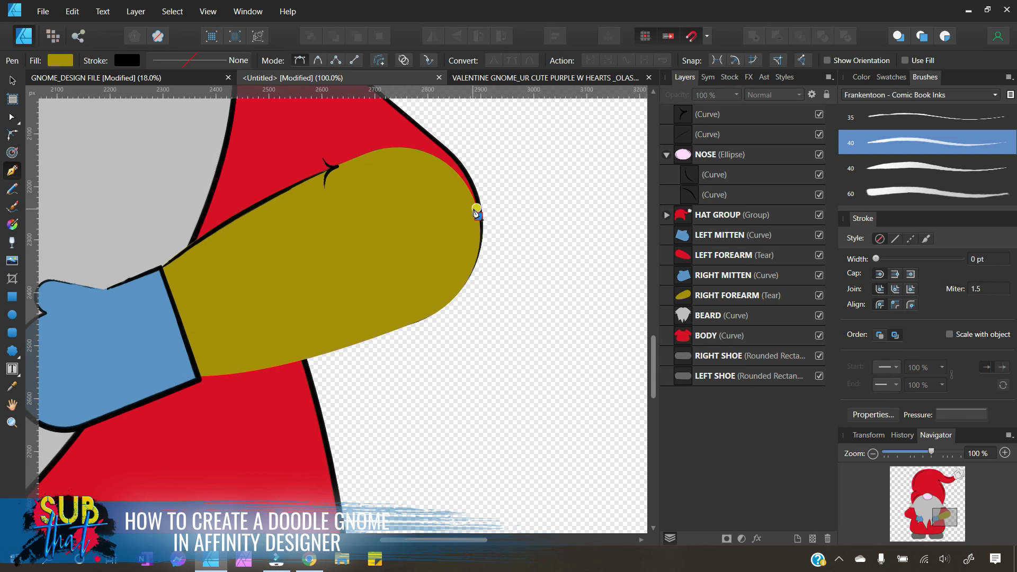
click(407, 323)
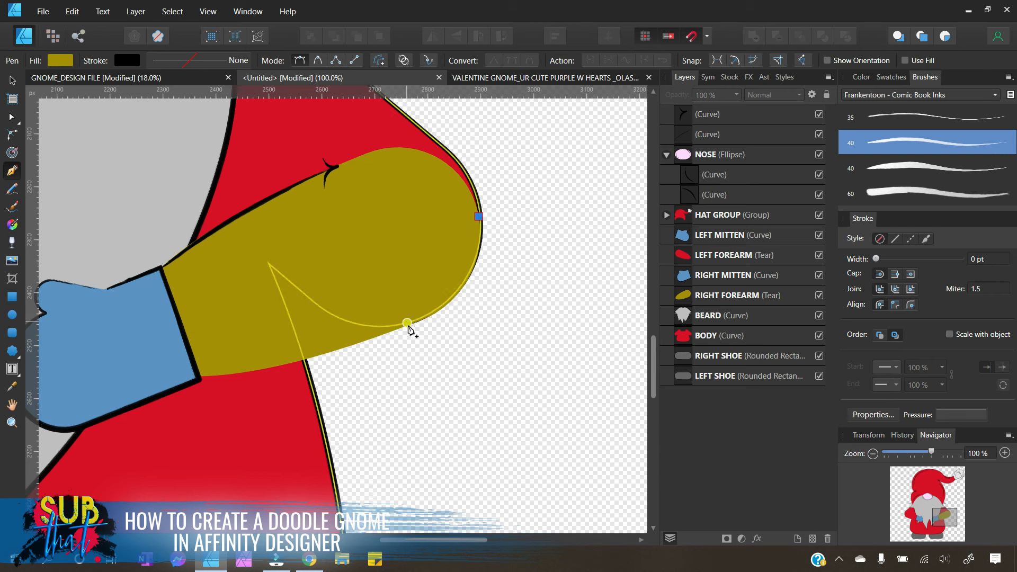
click(409, 325)
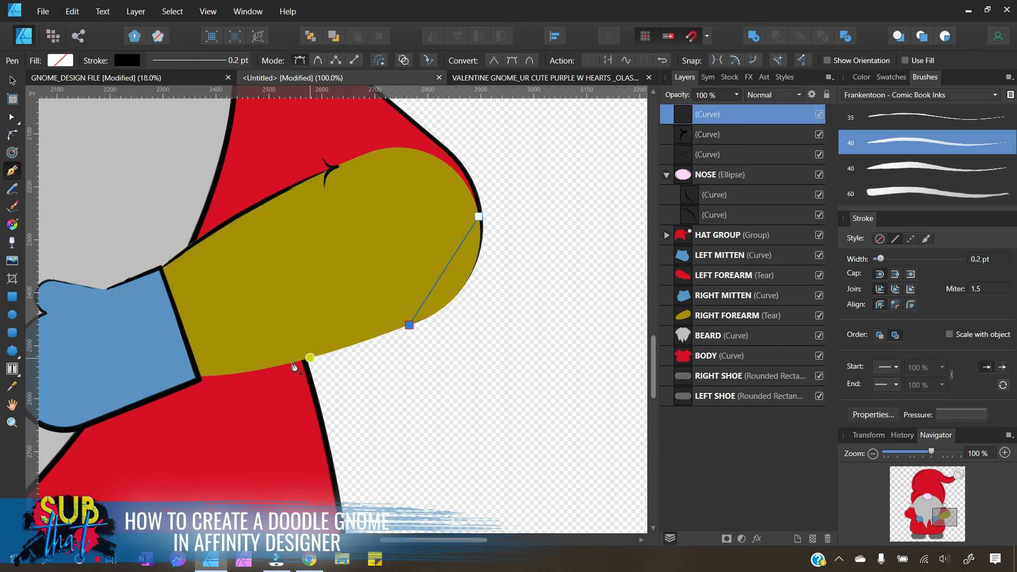
click(229, 375)
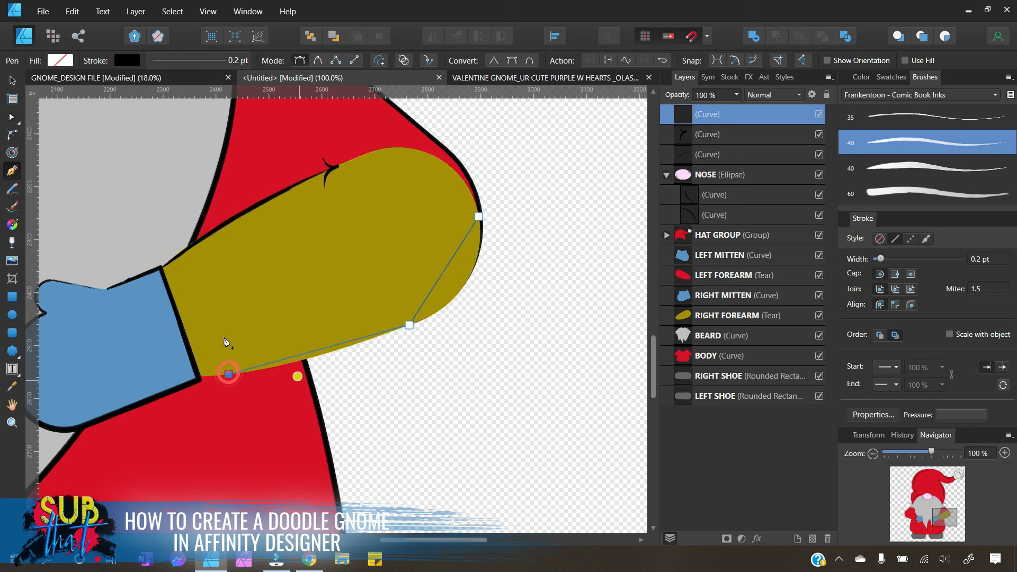
Step: Bend both segments of the new path to follow the forearm's rounded elbow and lower edge
click(12, 117)
drag(451, 260, 470, 281)
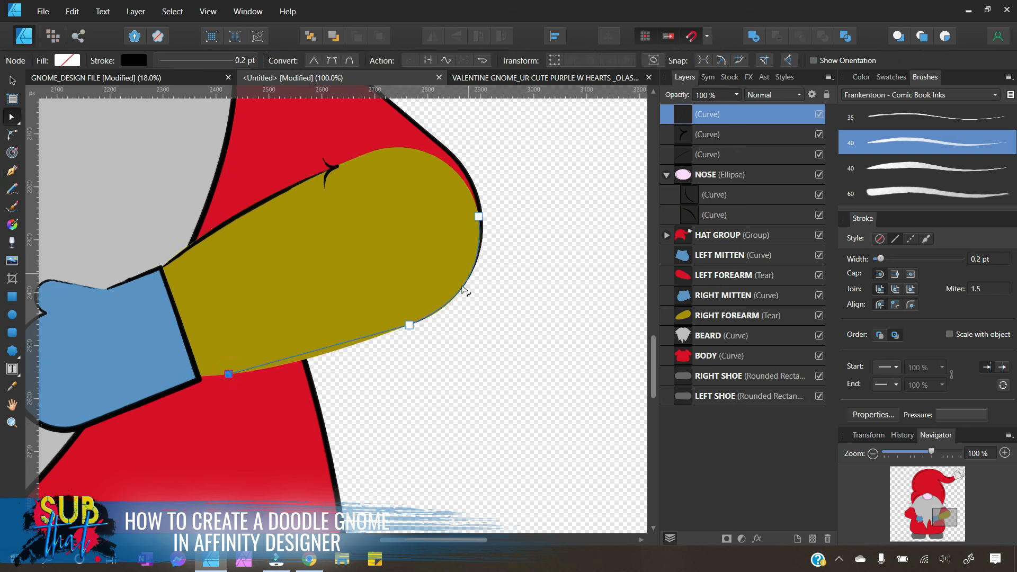
mouse_move(339, 349)
mouse_down()
mouse_move(337, 300)
mouse_move(331, 354)
mouse_up()
Step: Give the lower forearm curve a textured stroke with the thin 40 comic ink brush, 6.8 pt wide
click(927, 239)
click(926, 149)
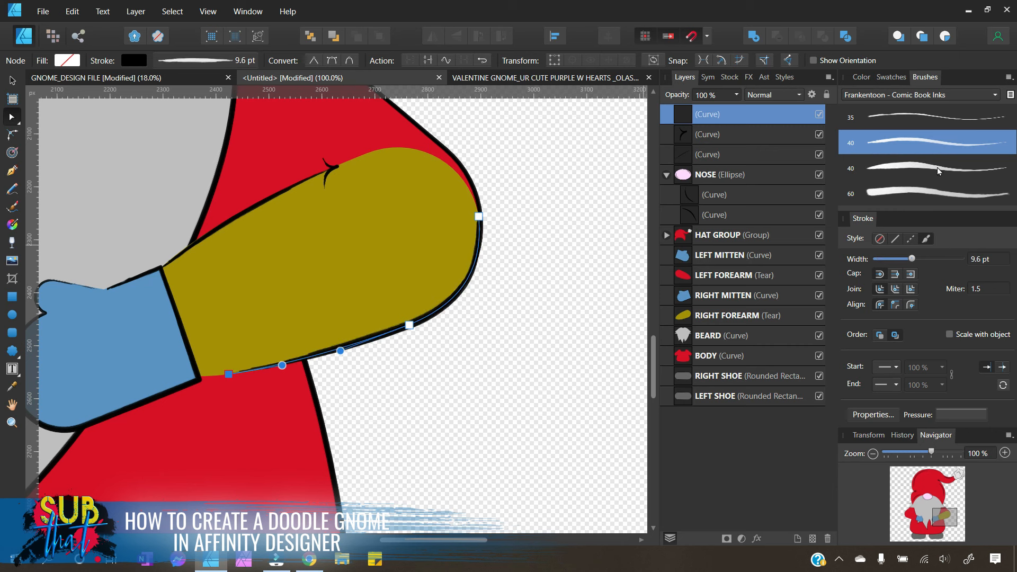
drag(913, 259, 907, 260)
click(12, 81)
click(388, 388)
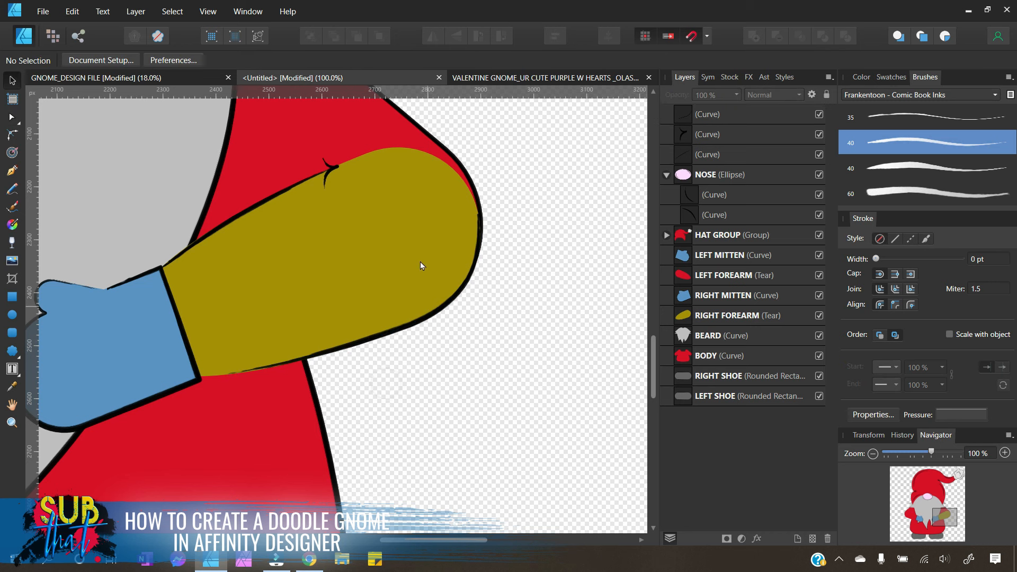
Step: Fill the RIGHT FOREARM shape with the recently used red
click(717, 316)
click(892, 77)
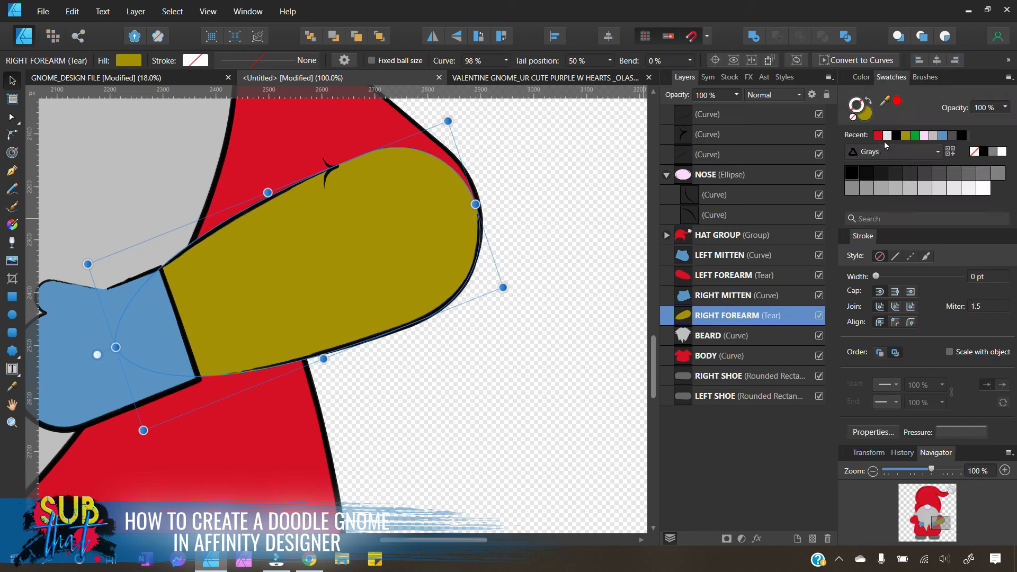
click(877, 136)
click(557, 382)
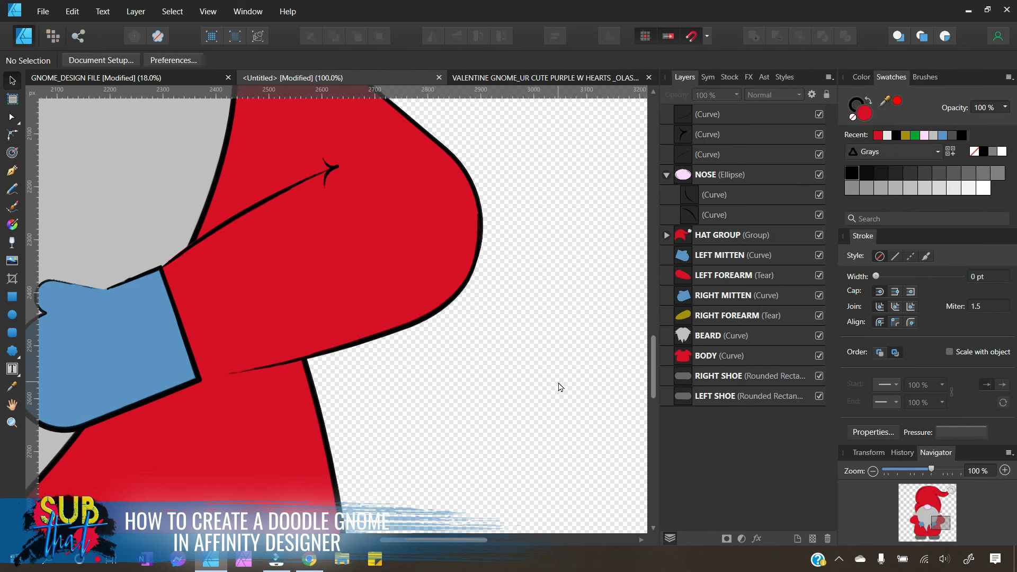
Step: Enlarge the crease at the sleeve line's end by moving its two tips outward toward the mitten side
click(872, 471)
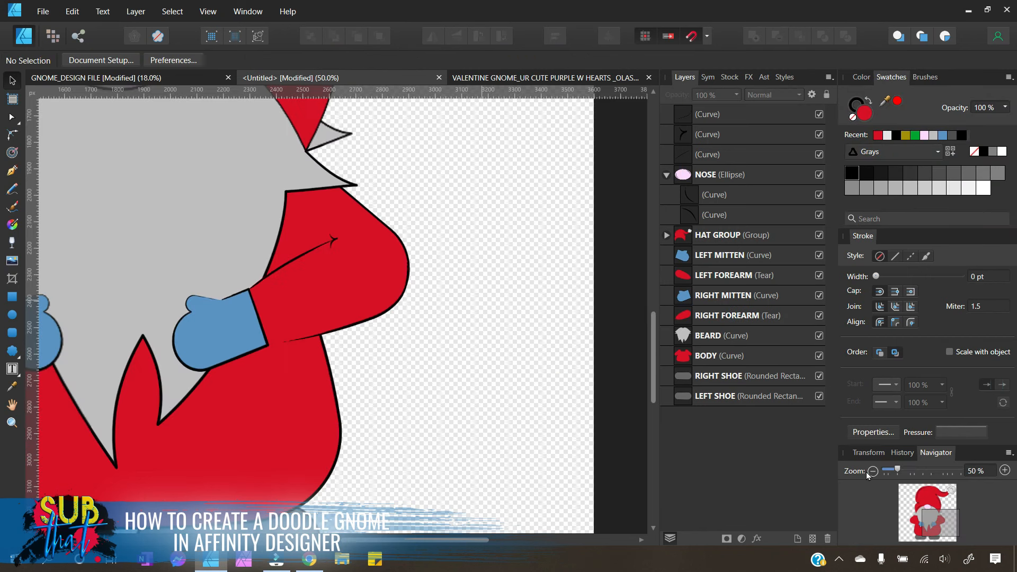
drag(370, 539, 305, 540)
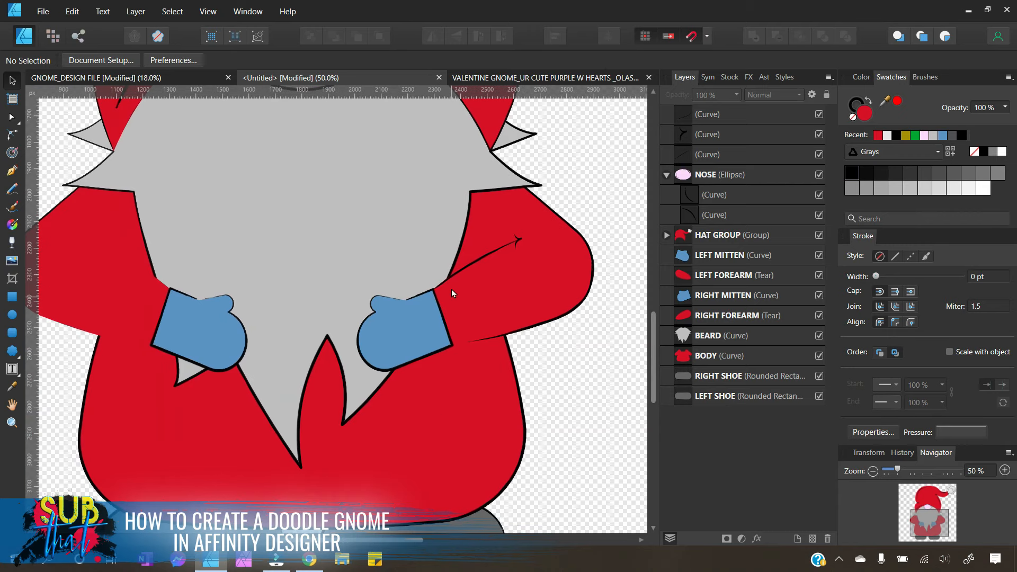
click(872, 471)
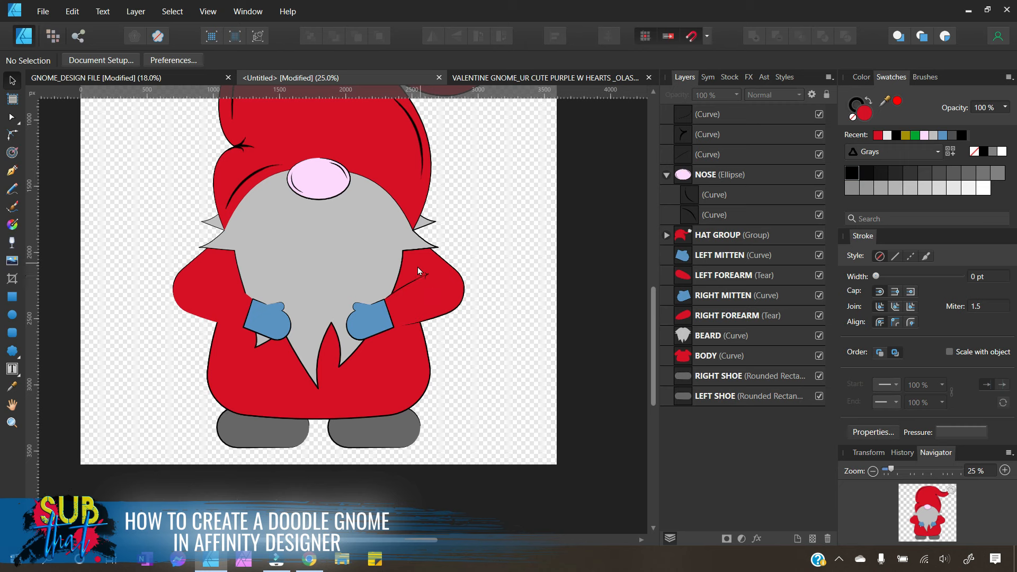
click(1006, 471)
click(1006, 470)
drag(364, 540, 425, 540)
scroll(438, 359, up, 3)
click(381, 288)
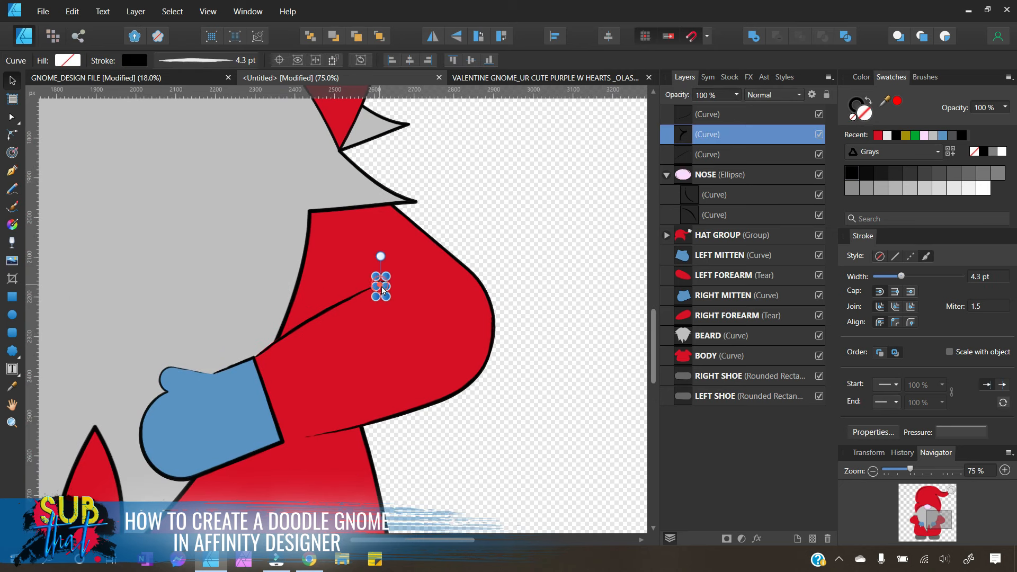
click(1006, 470)
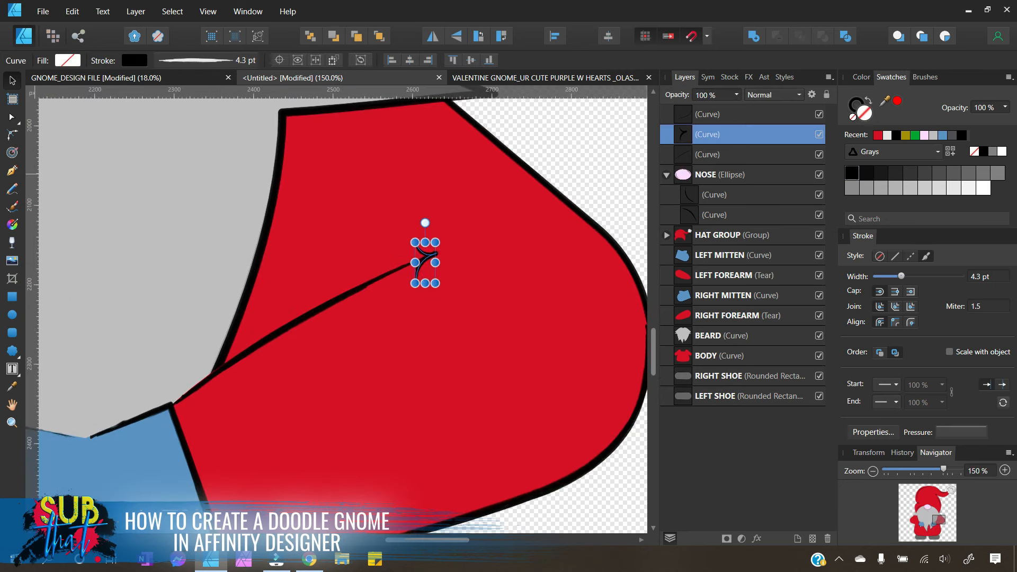
click(12, 116)
drag(406, 241, 395, 239)
drag(415, 285, 401, 290)
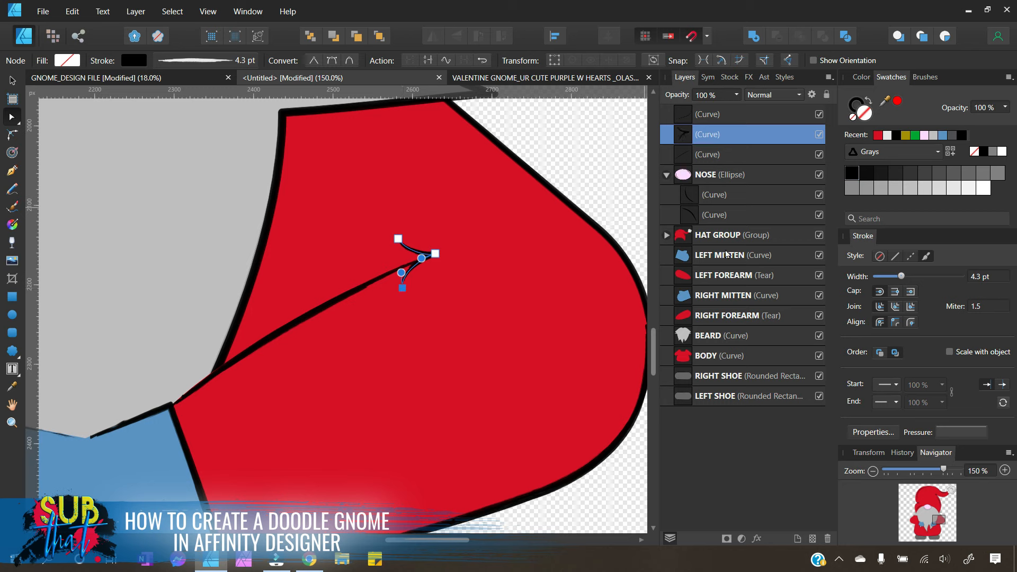
Step: Set the enlarged crease's stroke width to 4.6 pt
drag(903, 277, 904, 278)
key(v)
click(553, 159)
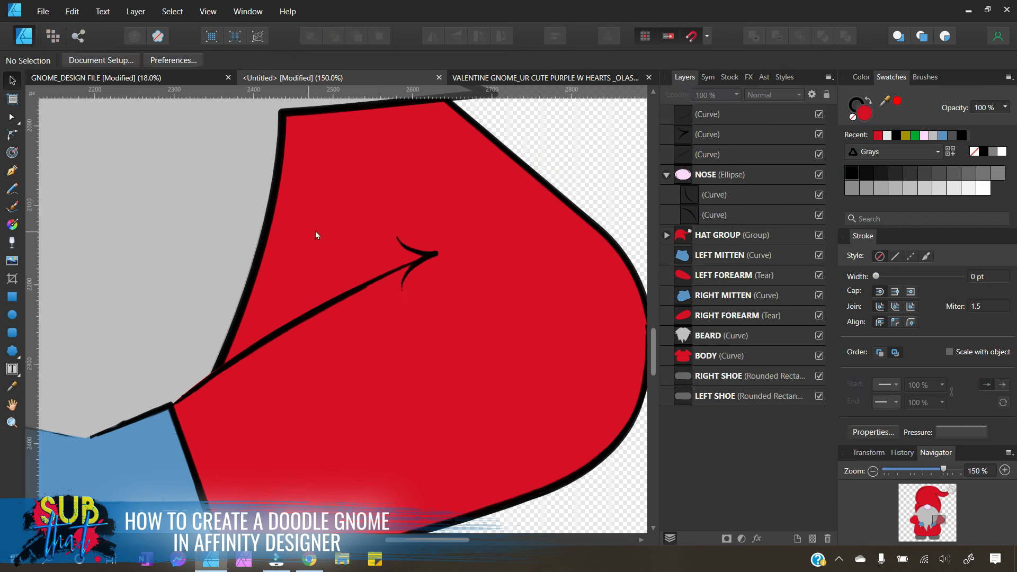
click(434, 257)
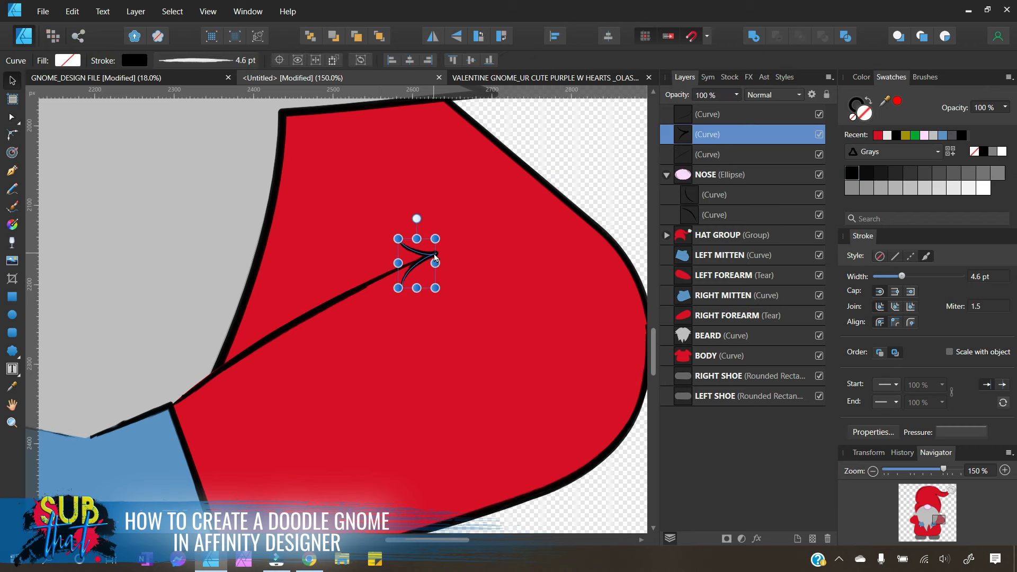
click(580, 157)
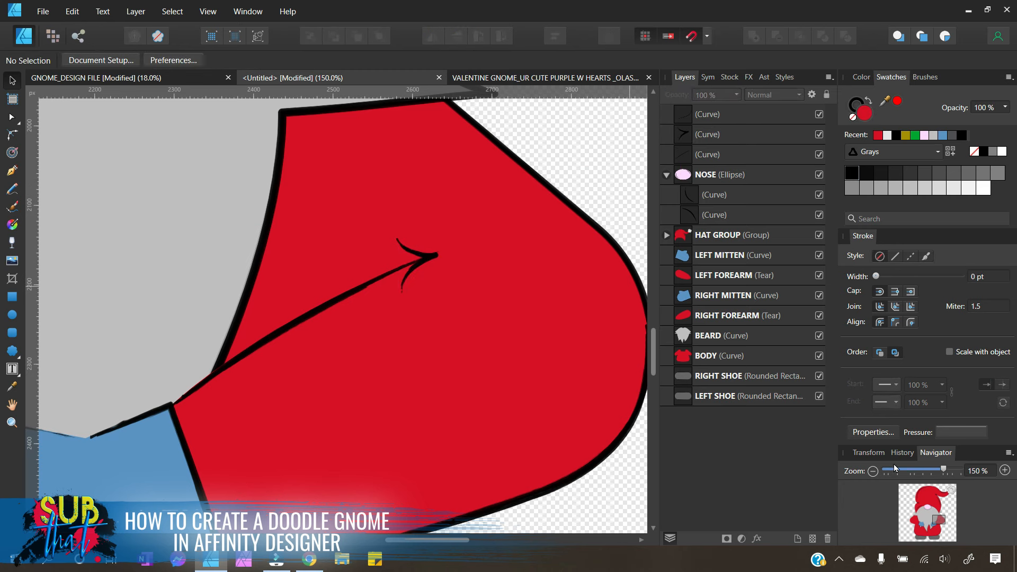
Step: Group the three inked sleeve curves of the right arm
click(874, 471)
click(874, 471)
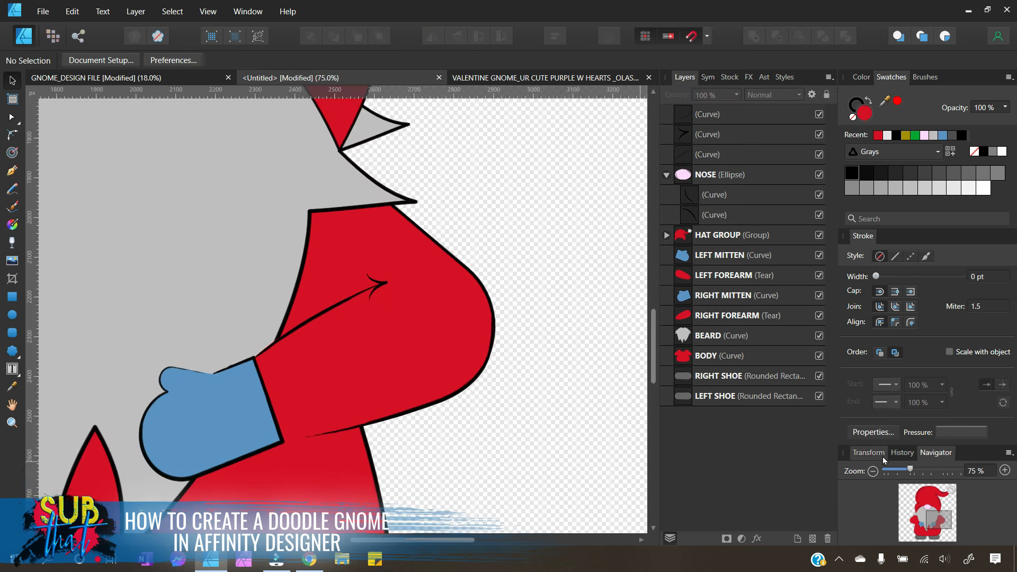
click(874, 471)
click(873, 471)
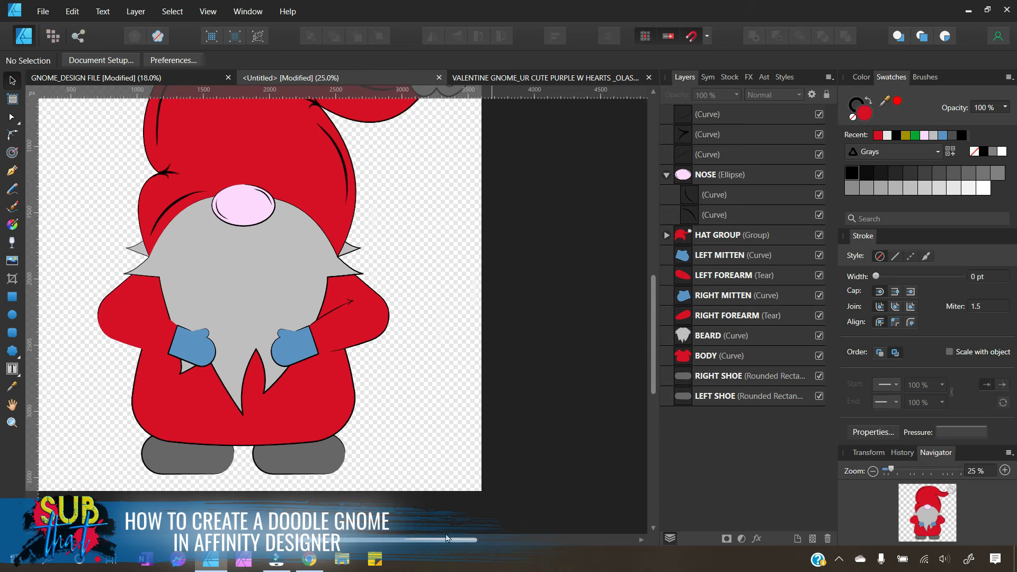
drag(426, 540, 392, 536)
click(565, 407)
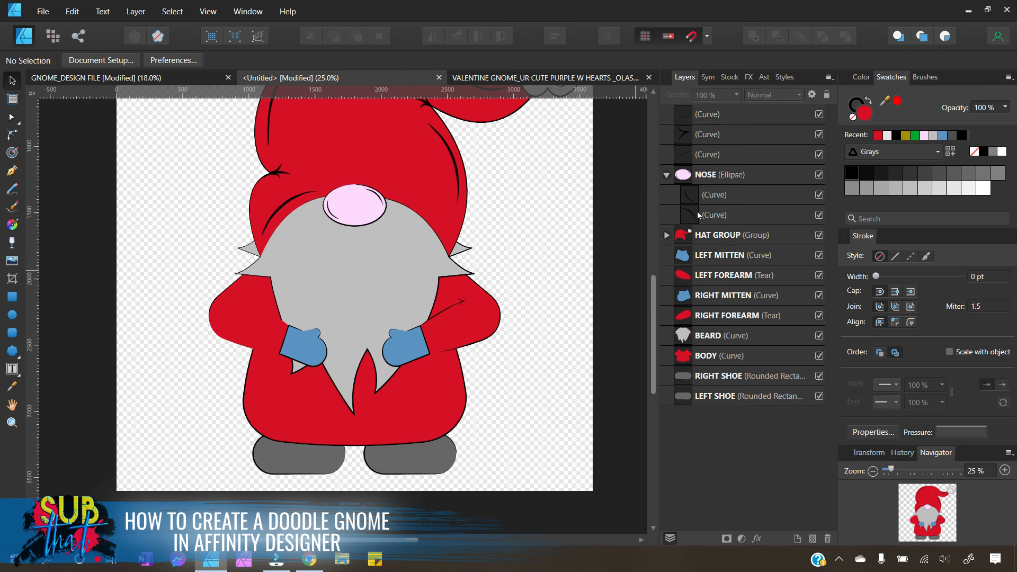
click(714, 116)
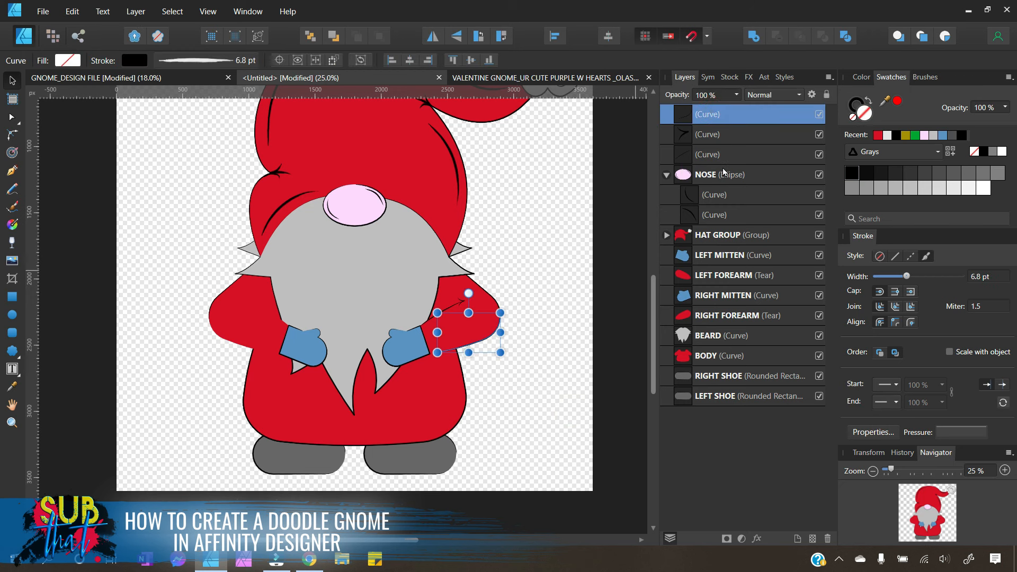
shift+click(727, 155)
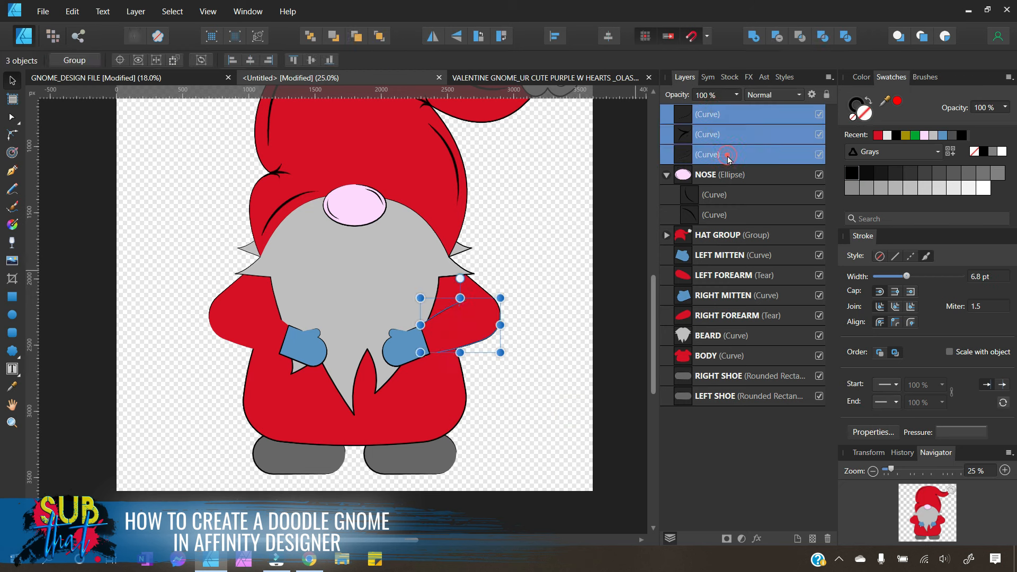
right_click(729, 159)
click(697, 304)
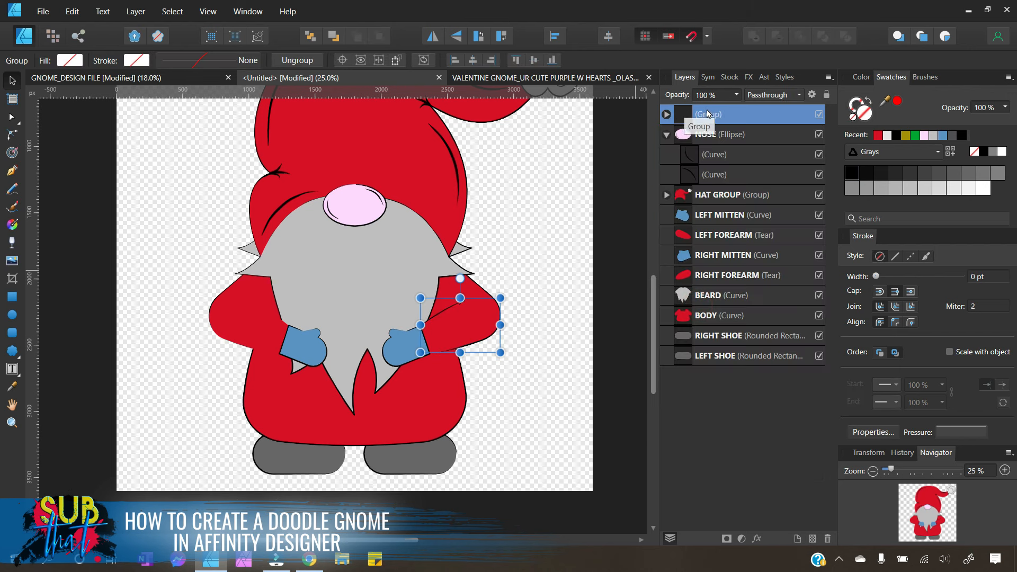
Step: Duplicate the sleeve-line group, flip the copy horizontally and place it over the gnome's LEFT FOREARM
right_click(703, 120)
click(682, 231)
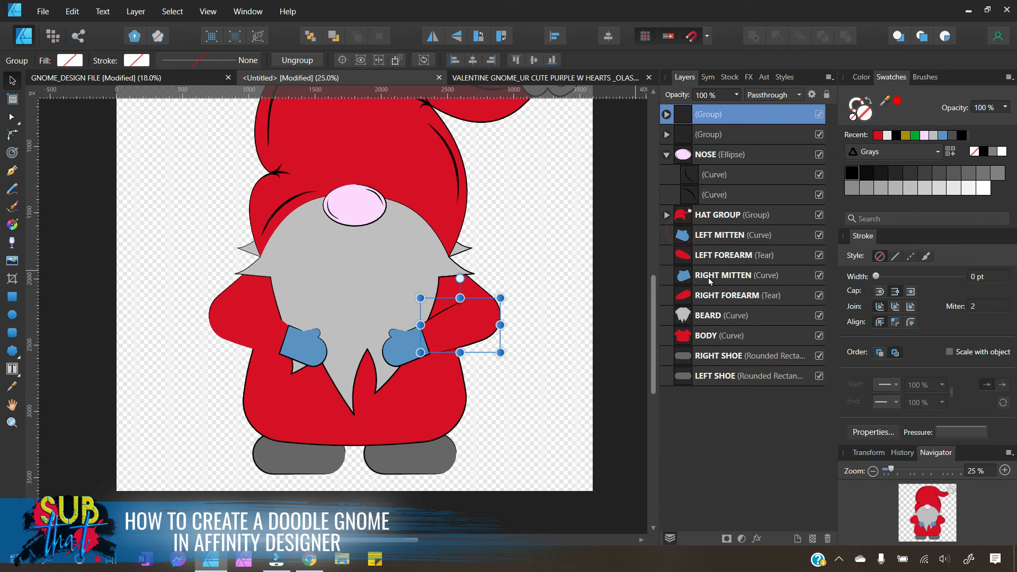
click(436, 35)
drag(476, 338, 265, 330)
click(180, 379)
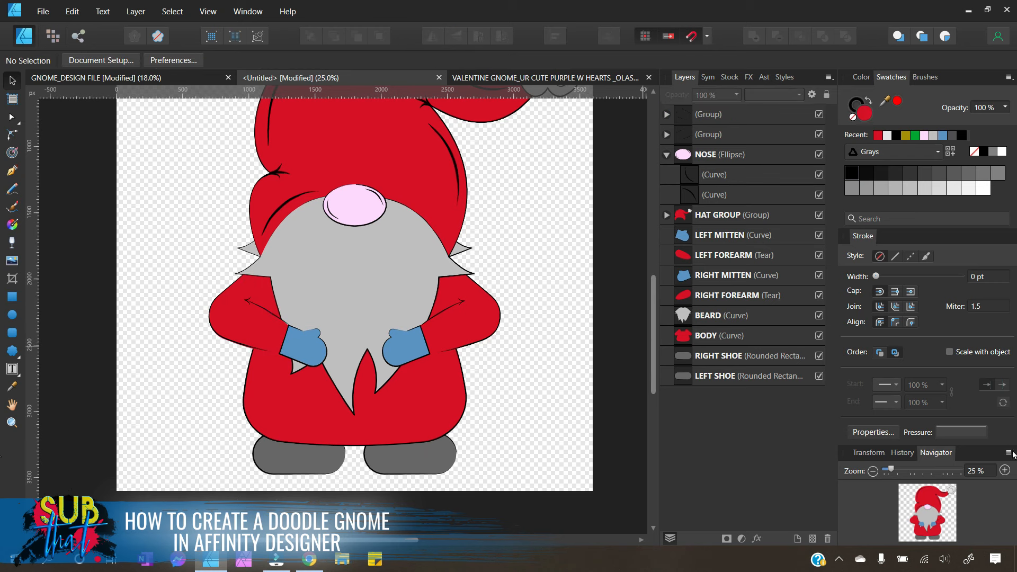
Step: Nudge the mirrored sleeve-line group slightly down and outward so it lines up with the LEFT FOREARM's outline
click(1005, 470)
click(1005, 470)
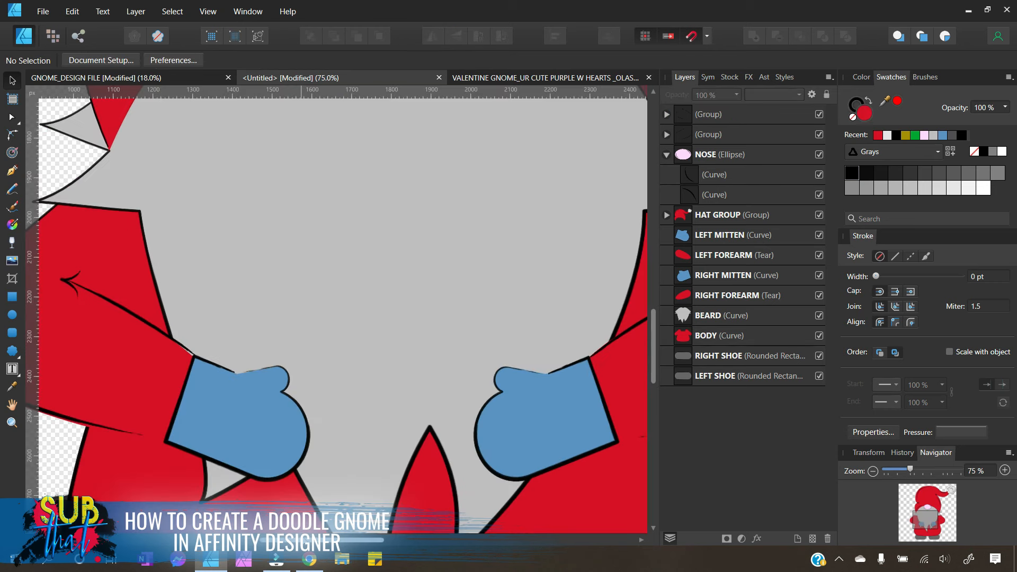
scroll(259, 488, left, 5)
click(731, 112)
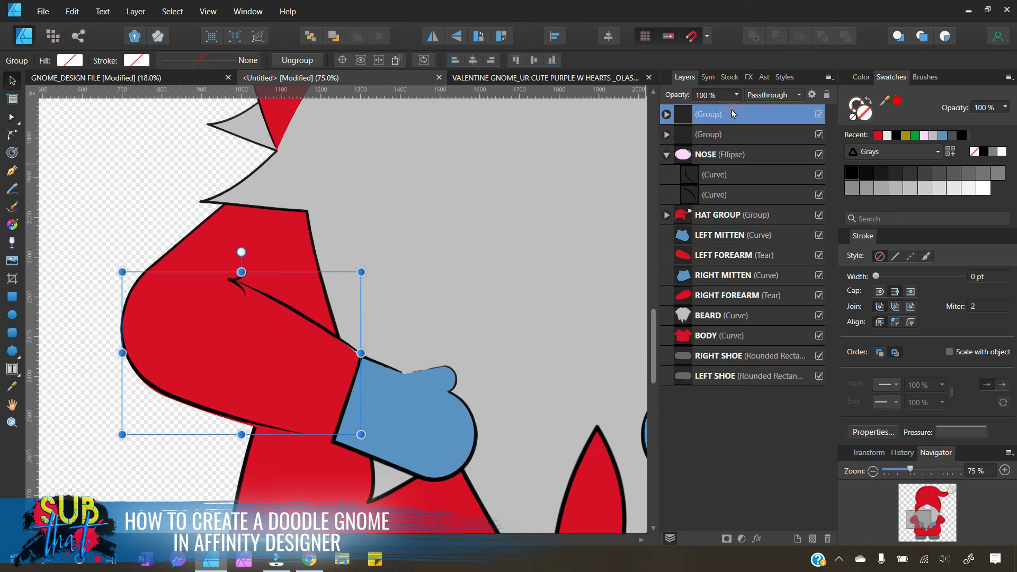
drag(285, 390, 285, 391)
key(Down)
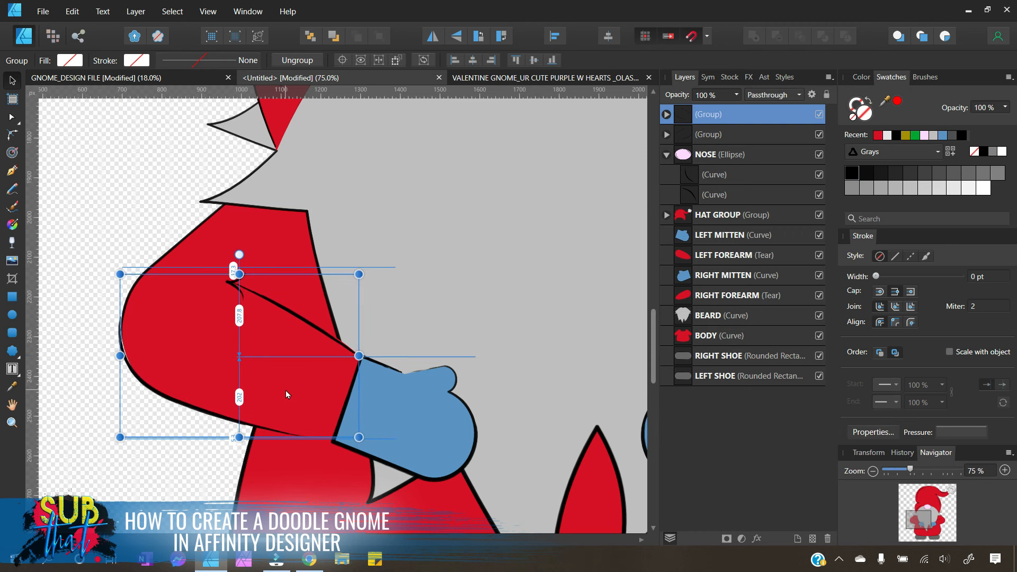
click(75, 183)
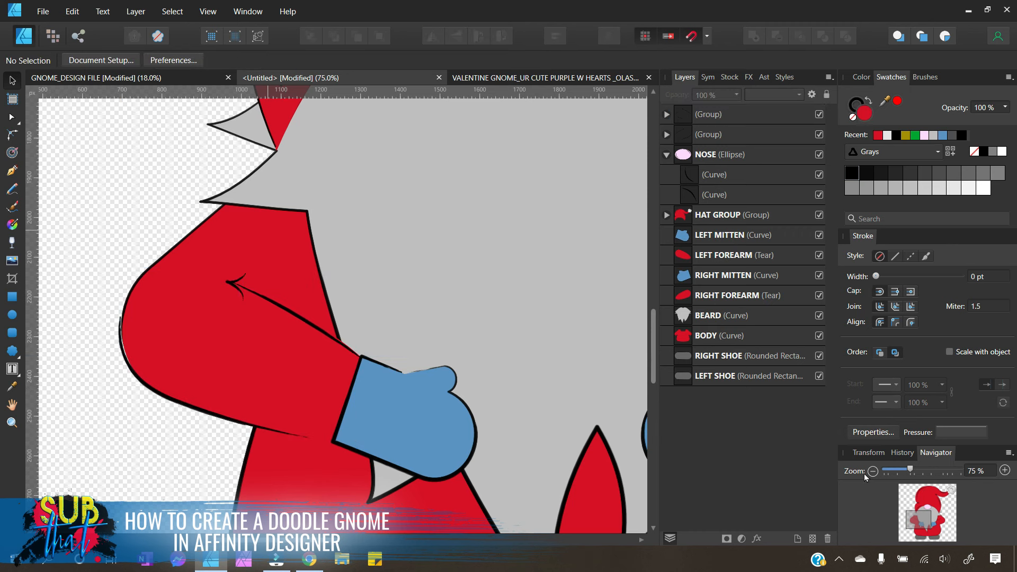
Step: Nest the right arm's sleeve-line group inside the RIGHT FOREARM layer
click(873, 471)
drag(345, 539, 433, 539)
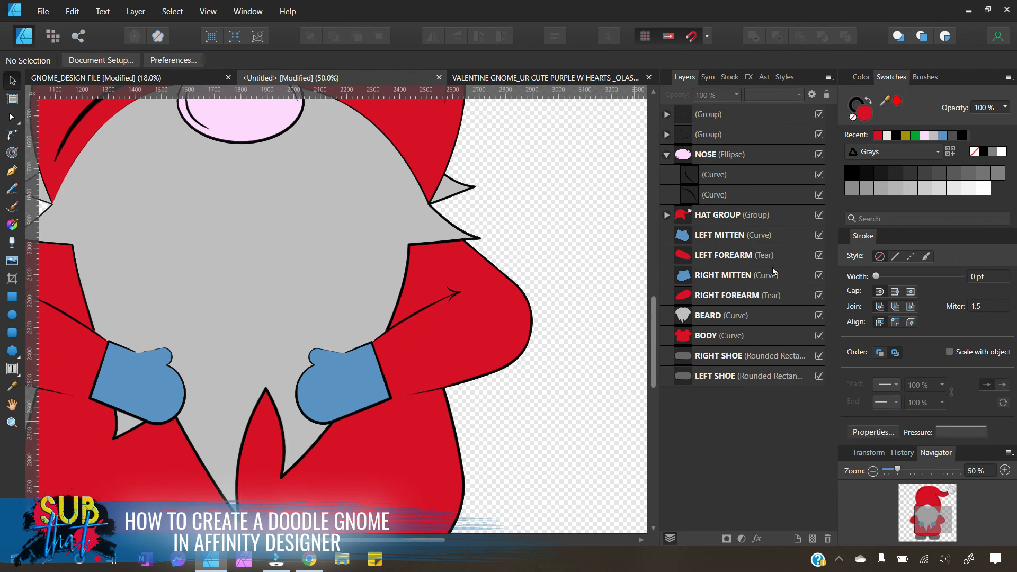
click(715, 137)
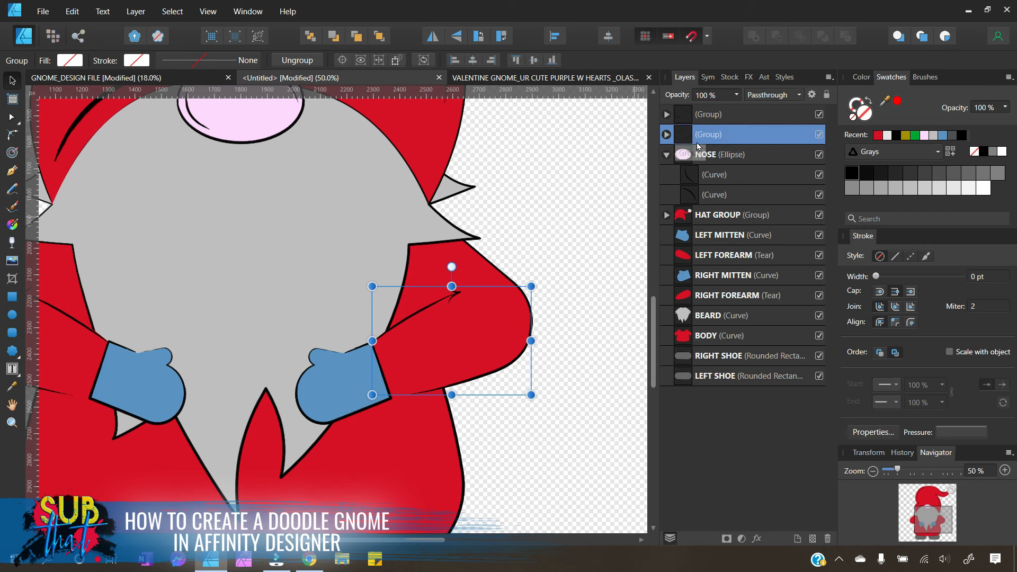
drag(693, 142, 723, 300)
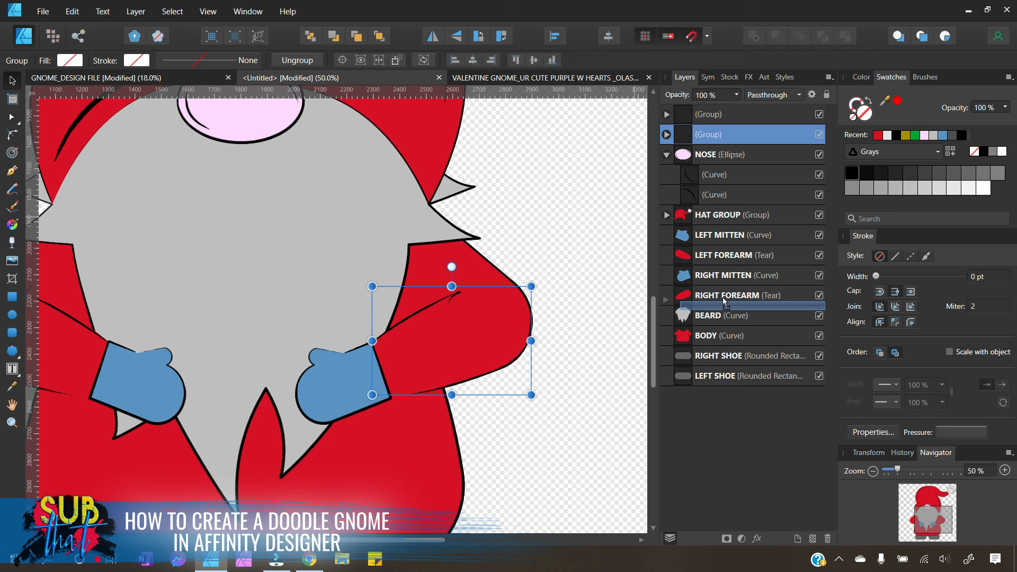
drag(725, 301, 725, 301)
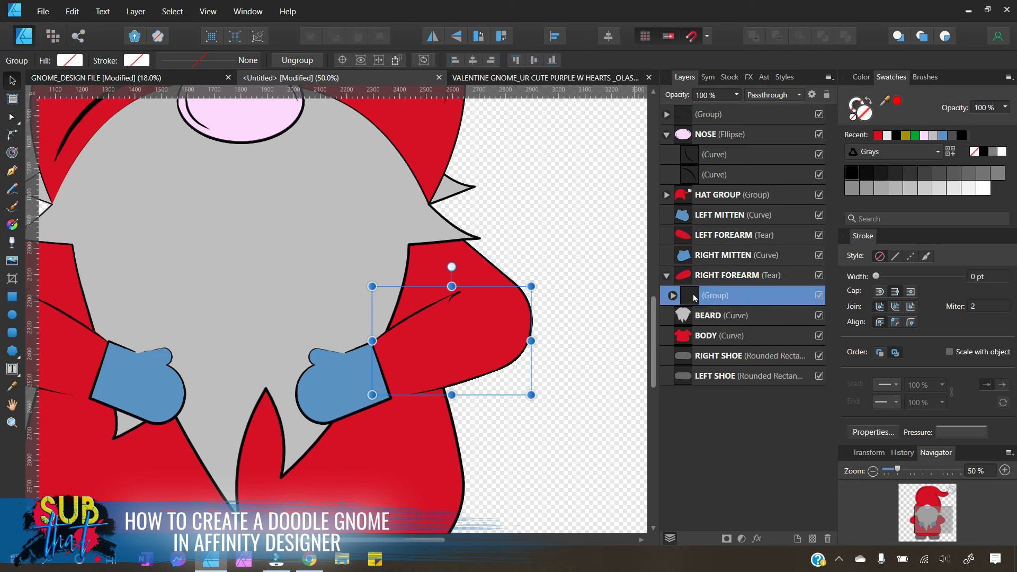
Step: Nest the mirrored sleeve-line group inside the LEFT FOREARM layer
click(712, 116)
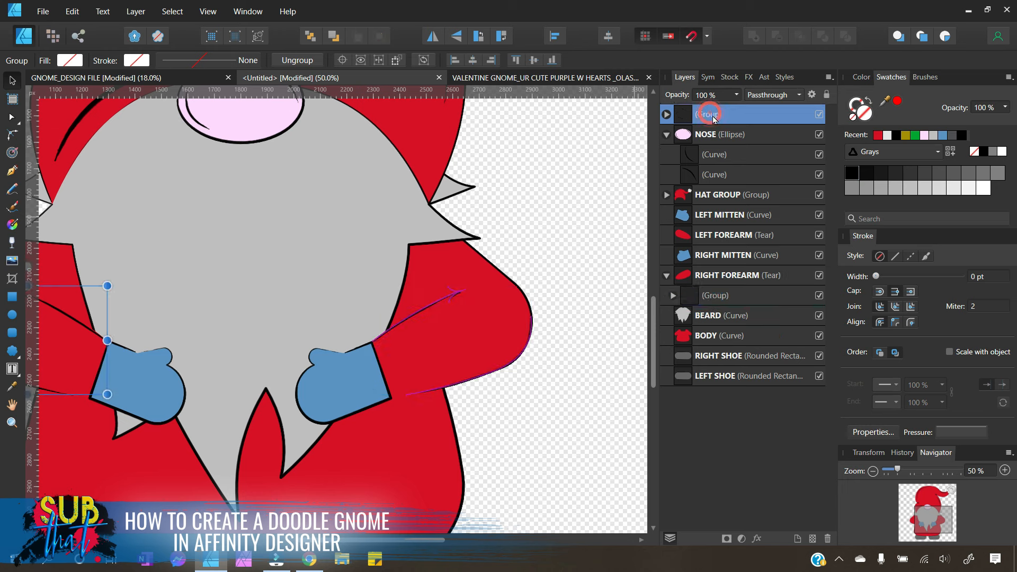
drag(688, 119, 676, 241)
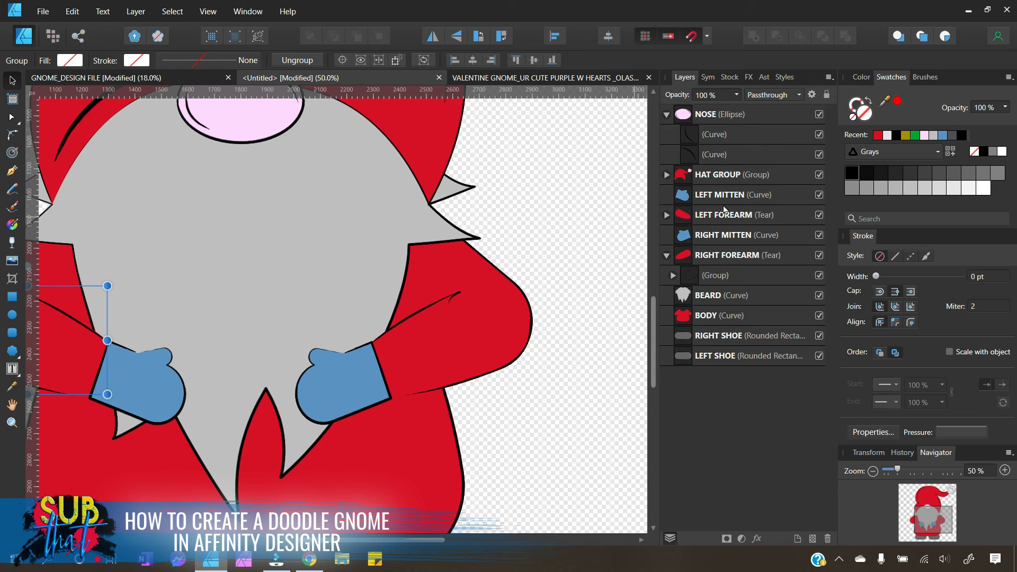
click(608, 334)
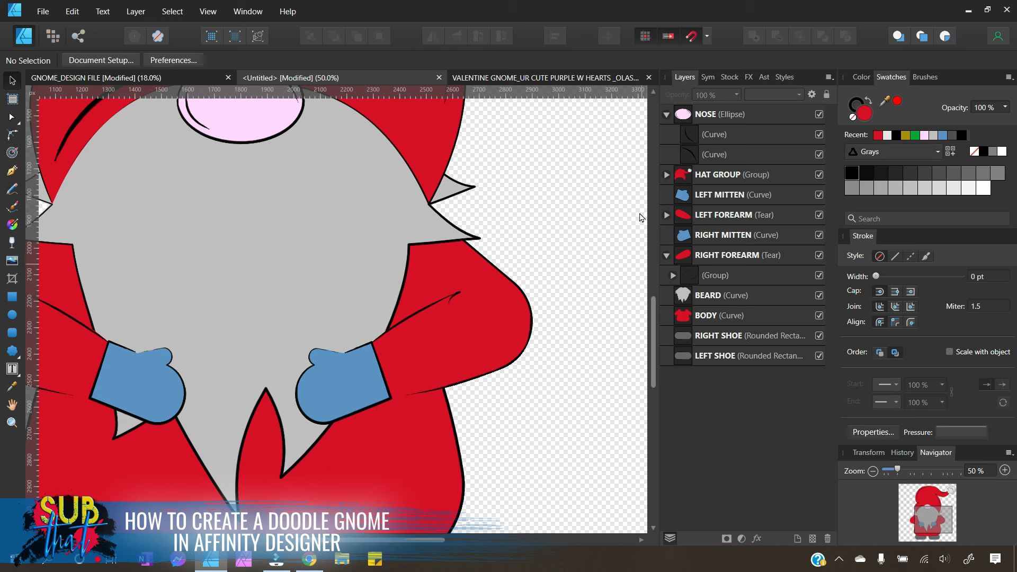
Step: Group LEFT MITTEN with LEFT FOREARM and name the group LEFT FOREARM
click(730, 197)
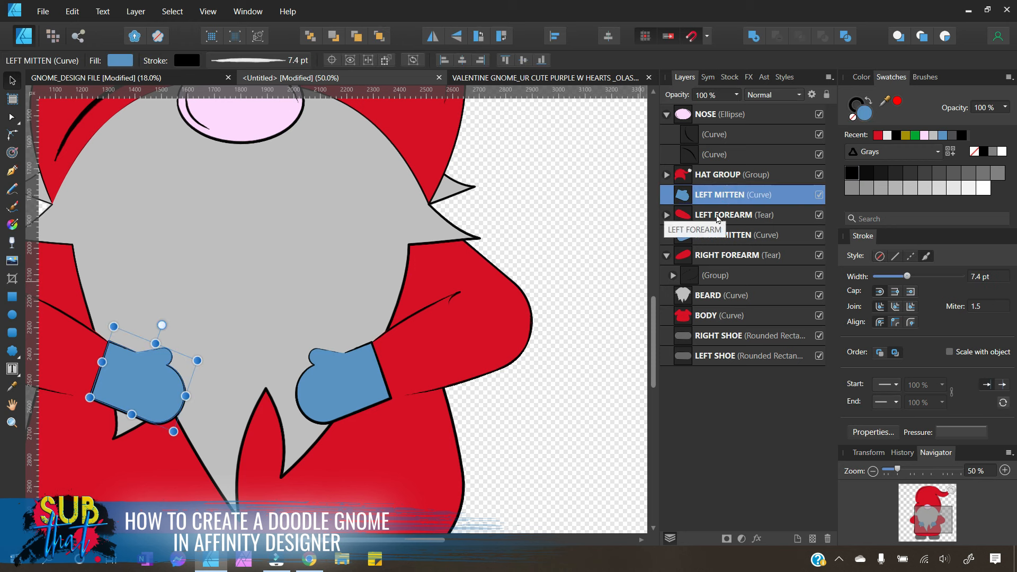
shift+click(716, 216)
right_click(712, 217)
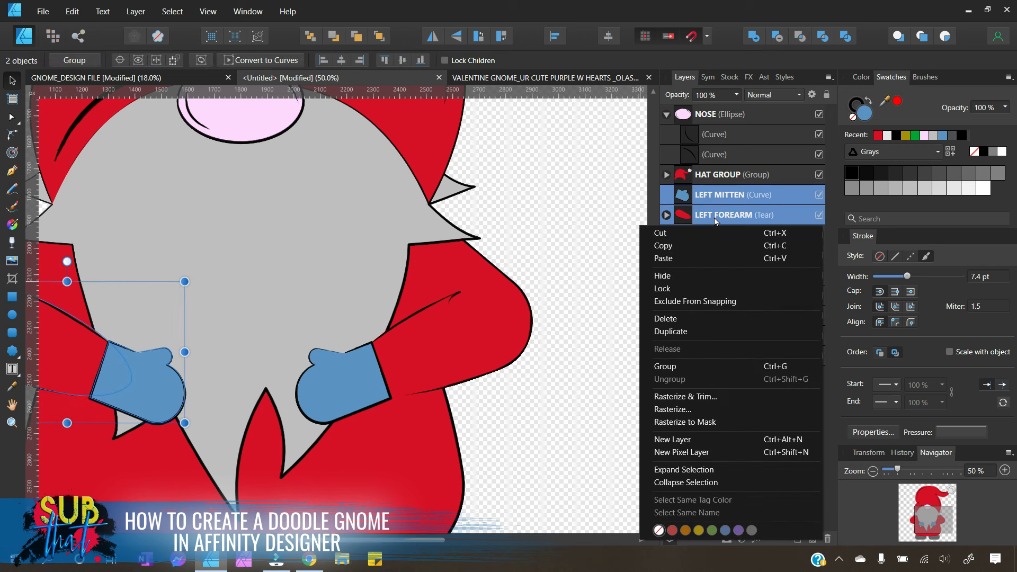
click(705, 366)
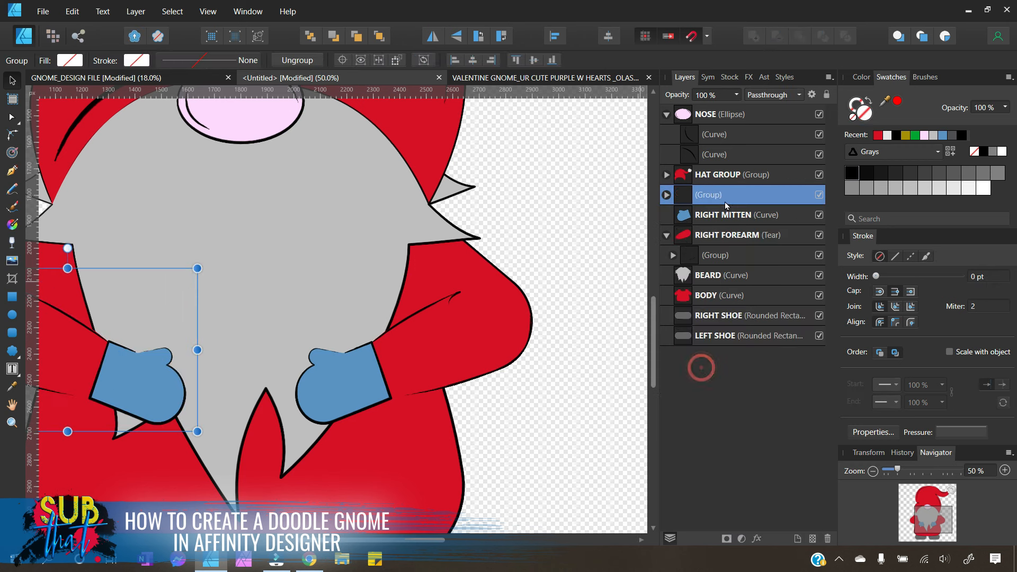
double_click(720, 200)
text(LEF)
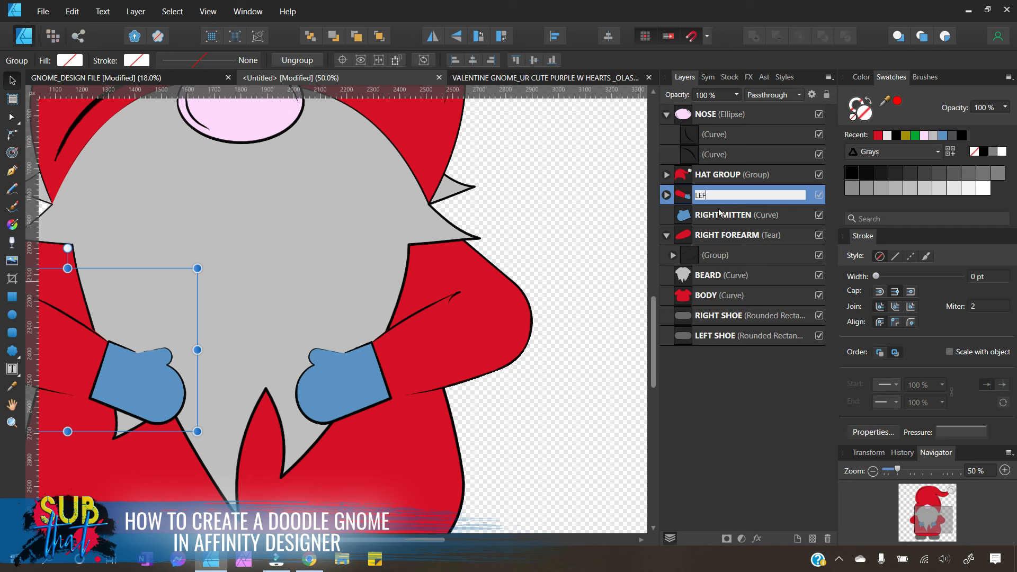
text(T FOREARM)
key(Return)
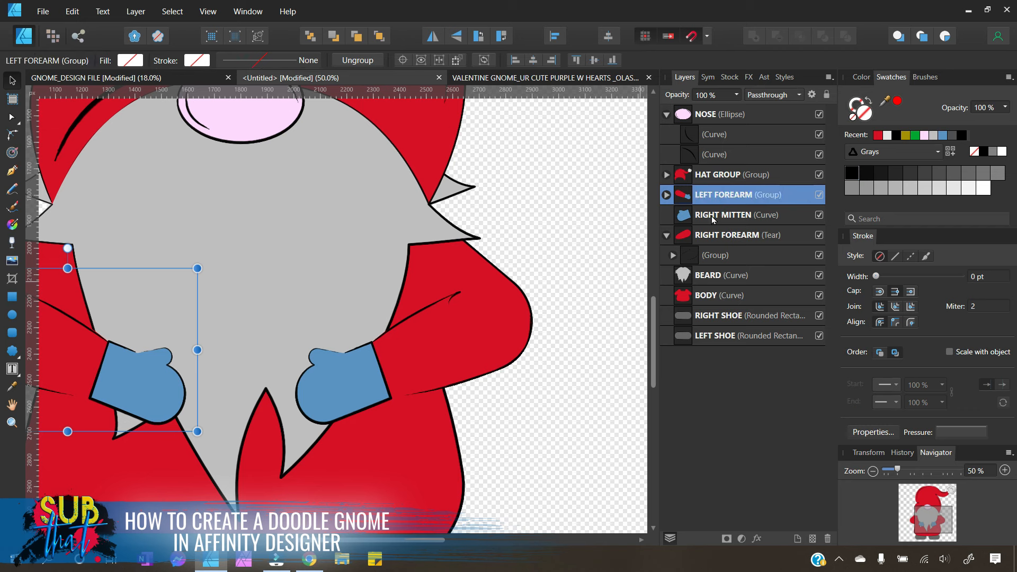
Step: Group RIGHT MITTEN and RIGHT FOREARM under the name RIGHT FOREARM, and collapse the NOSE layer
click(713, 219)
shift+click(718, 237)
right_click(717, 236)
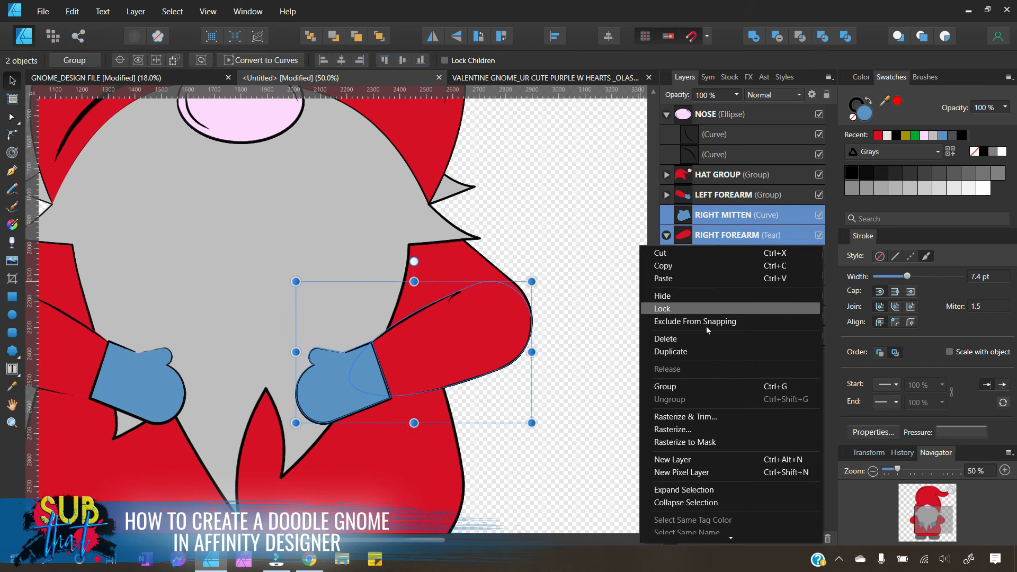
click(692, 386)
double_click(713, 216)
text(RIGHT FOREAR)
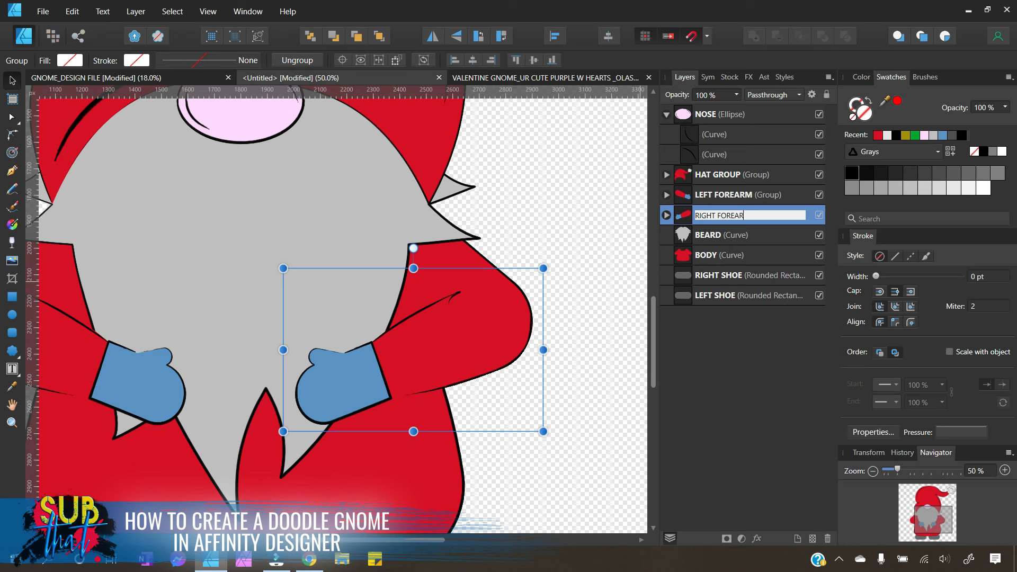
text(M)
key(Return)
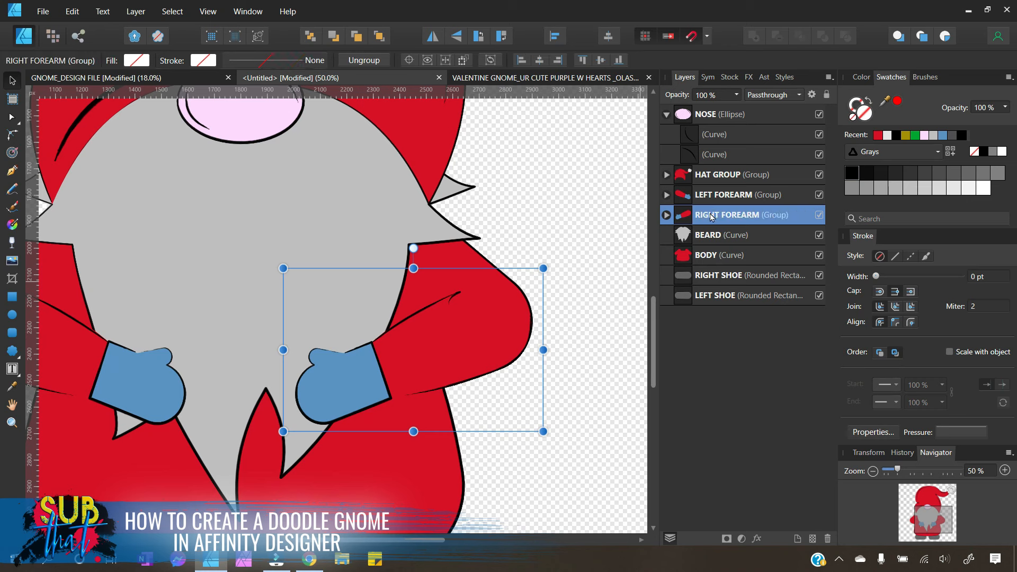
click(666, 114)
click(640, 196)
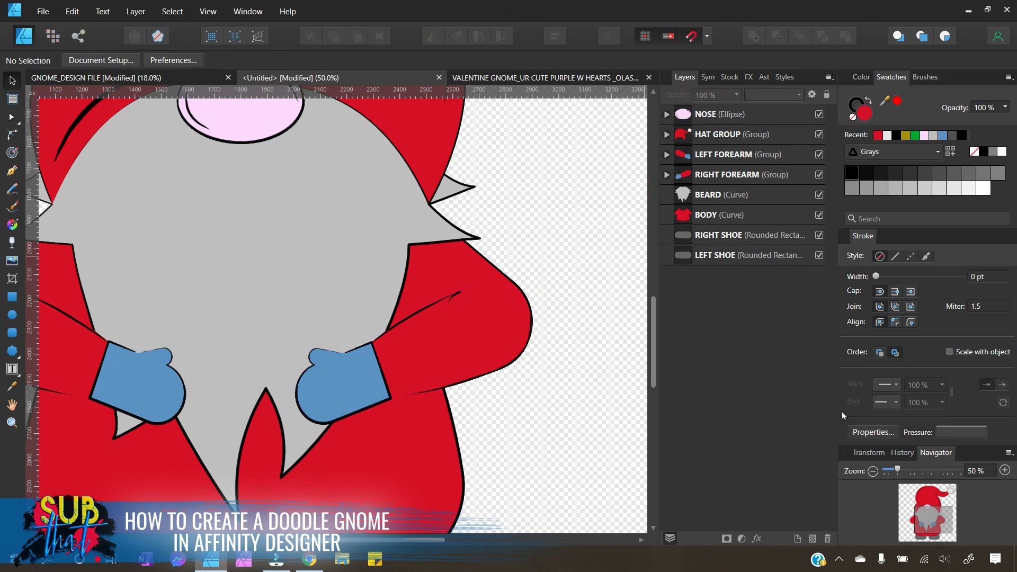
Step: Draw a short, nearly vertical pen line across the left shoe's upper edge and bow it toward the shoe's outer side
click(873, 471)
scroll(349, 357, up, 2)
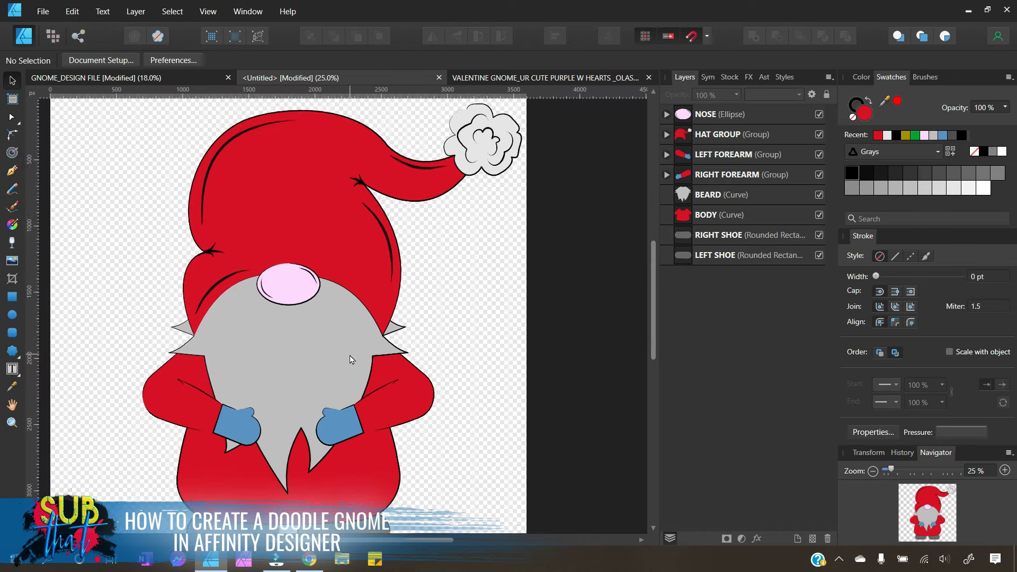
scroll(352, 355, down, 3)
scroll(358, 358, down, 3)
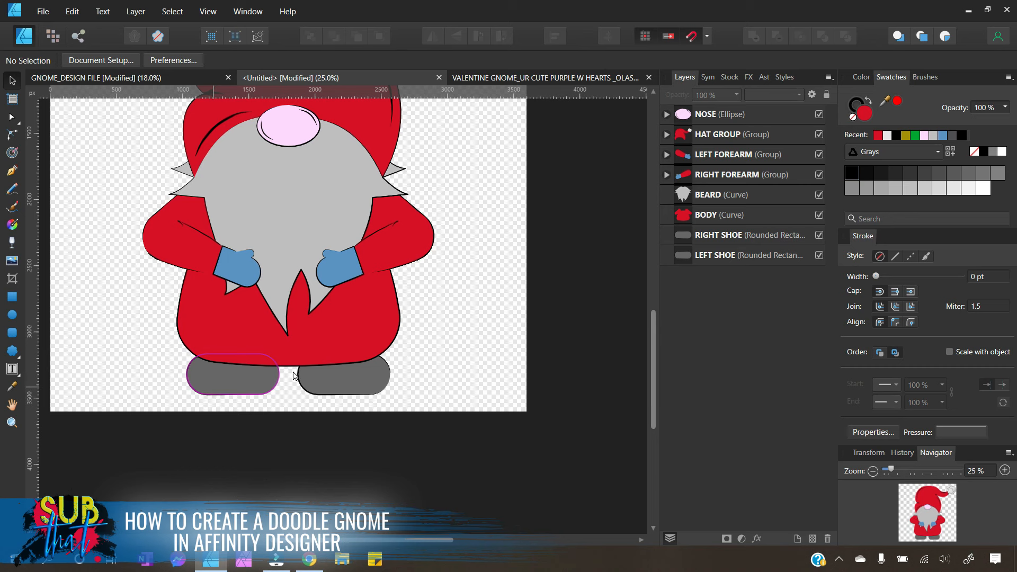
click(1005, 470)
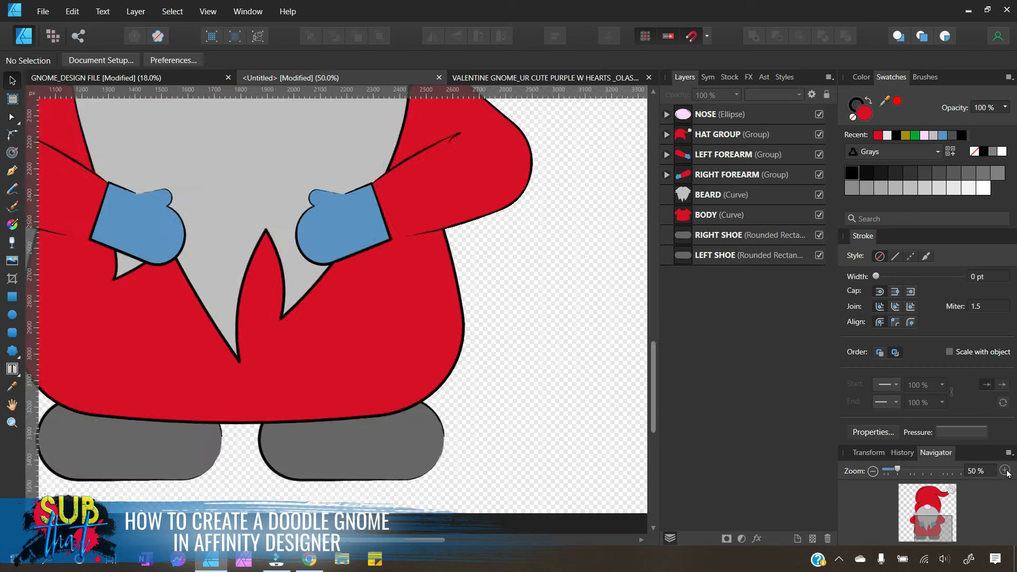
click(1005, 471)
scroll(331, 399, down, 3)
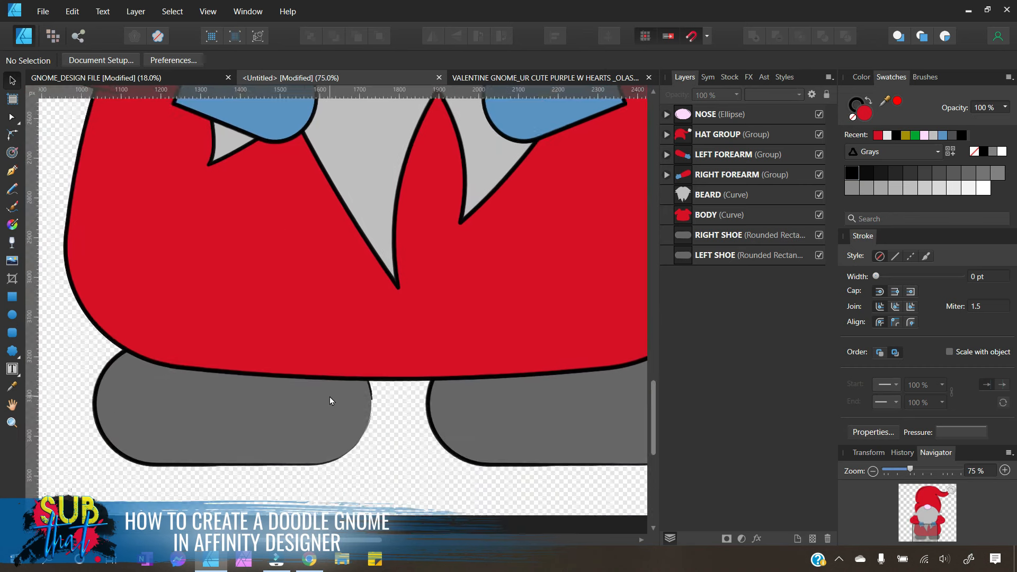
click(12, 171)
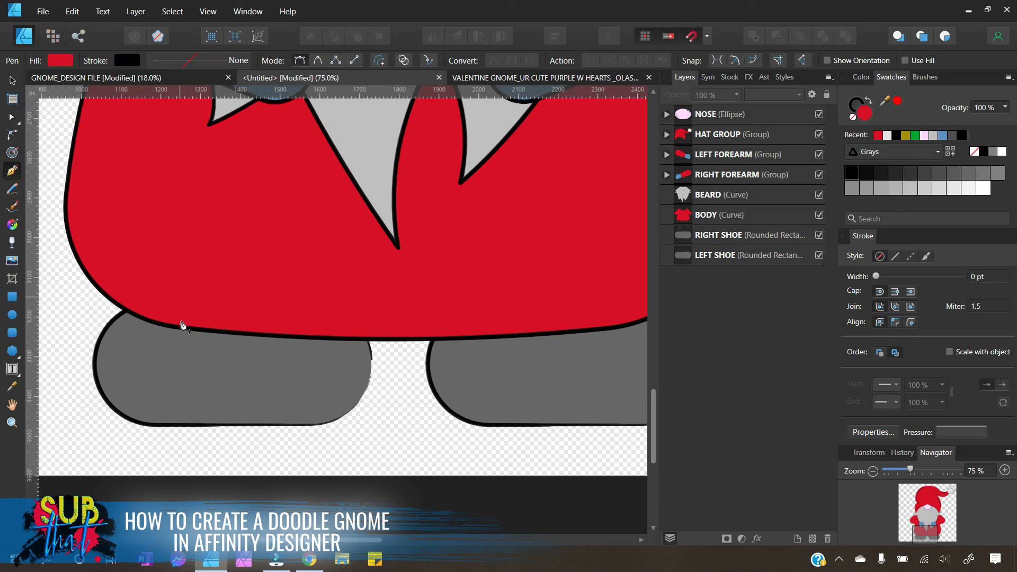
click(162, 354)
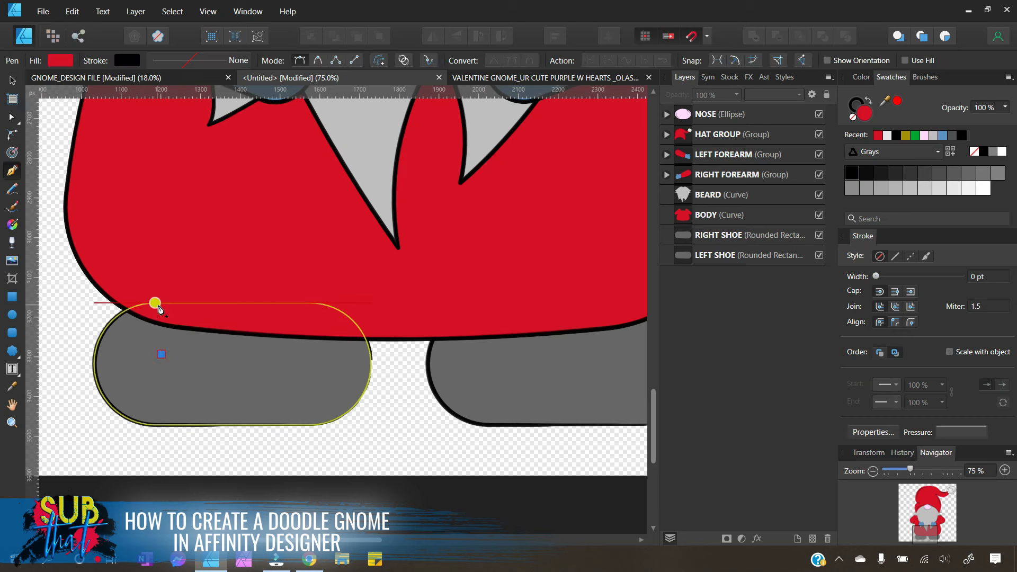
click(164, 303)
click(11, 116)
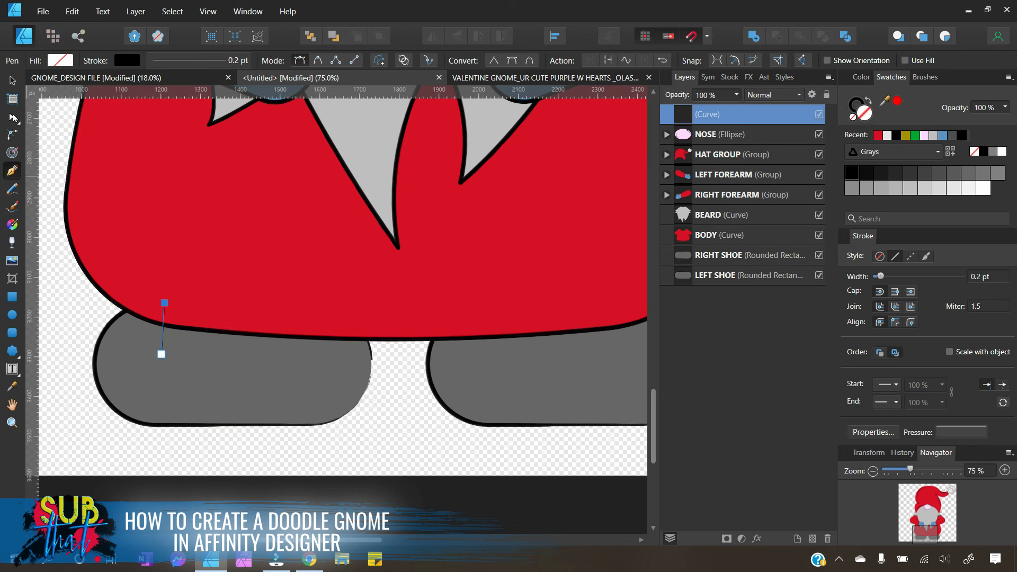
drag(165, 324, 153, 330)
Step: Give the short shoe curve a size 40 brush stroke from the Frankentoon - Comic Book Inks set
click(851, 112)
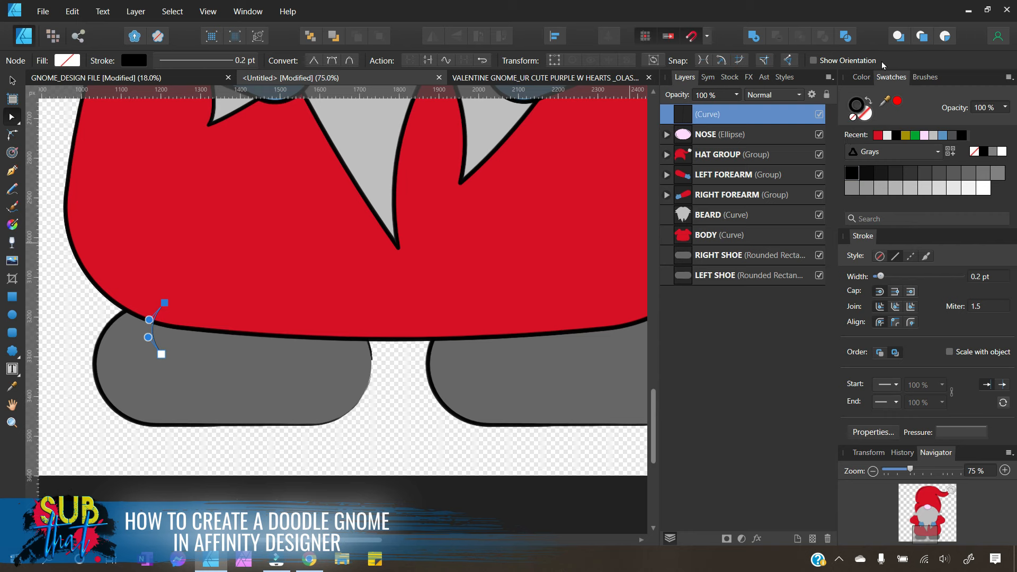
click(926, 256)
click(936, 78)
click(925, 146)
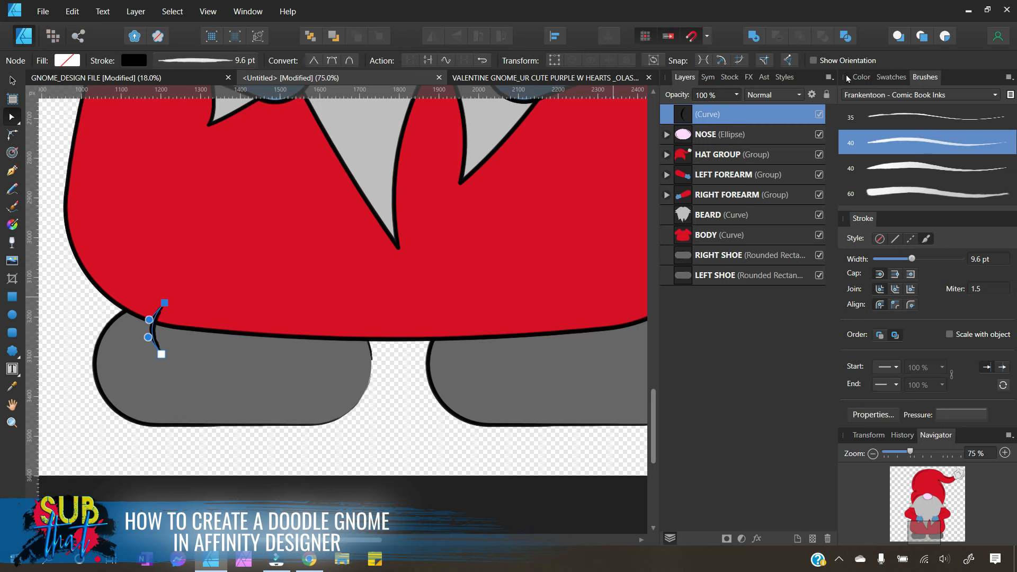
Step: Fill the short shoe curve with a very light grey
click(862, 78)
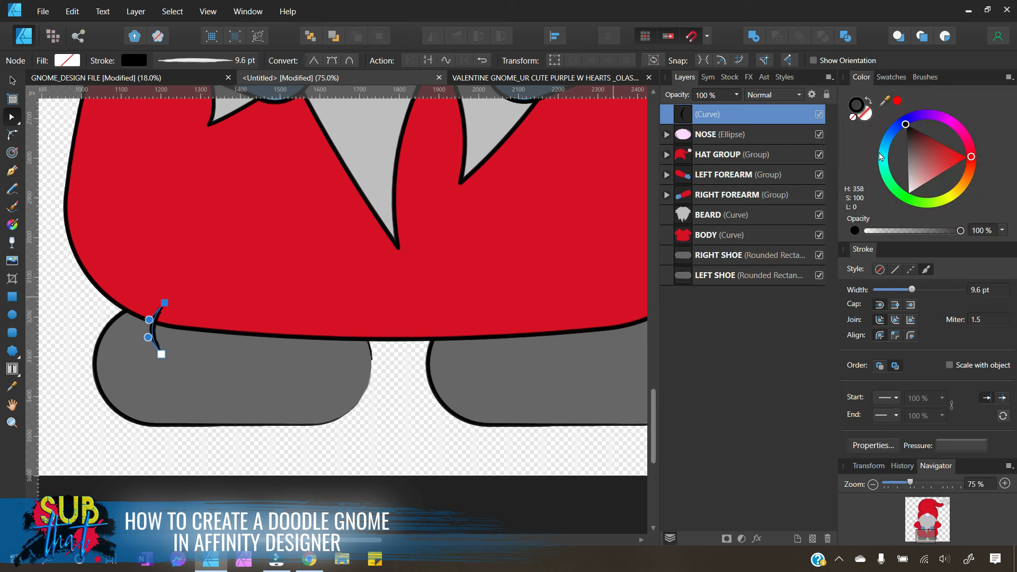
click(866, 114)
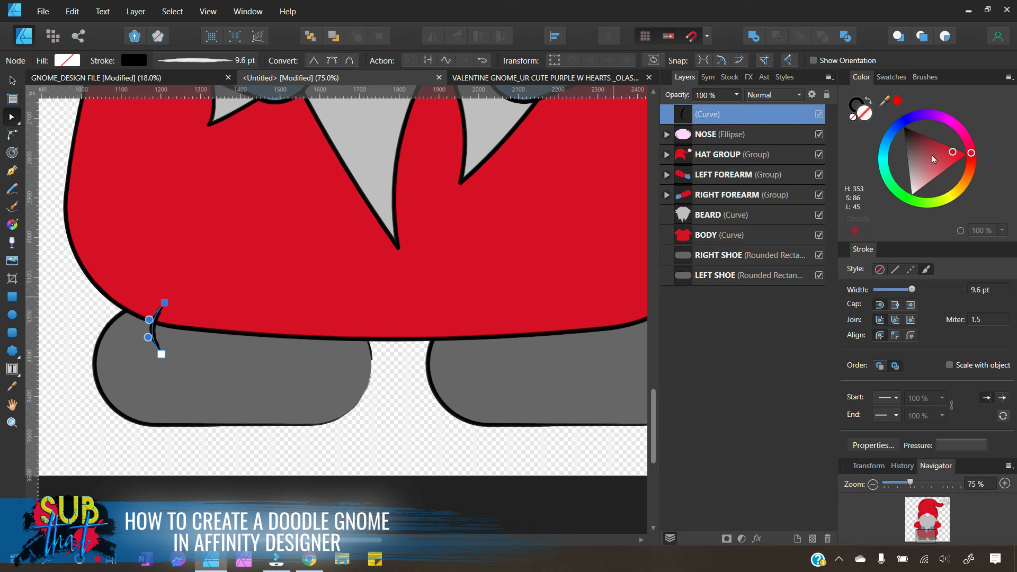
click(909, 175)
drag(911, 179, 901, 191)
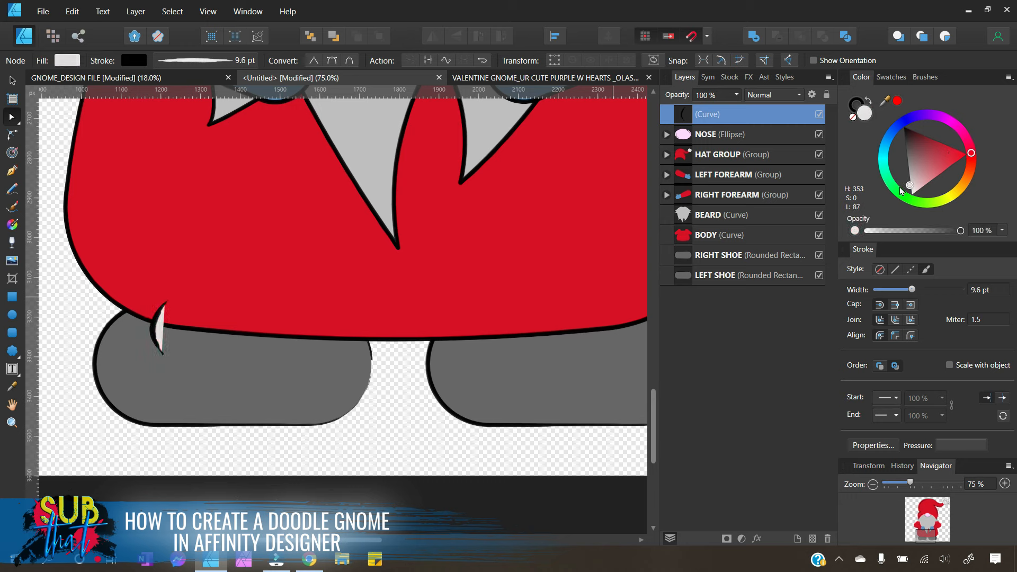
Step: Stretch the filled shoe curve slightly downward and narrow it a little
click(11, 84)
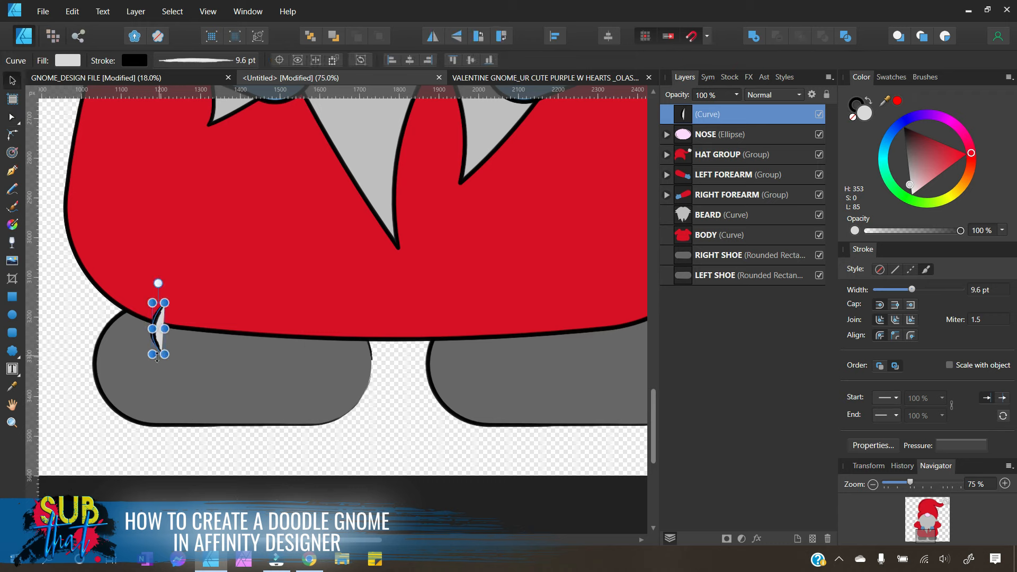
drag(164, 355, 165, 366)
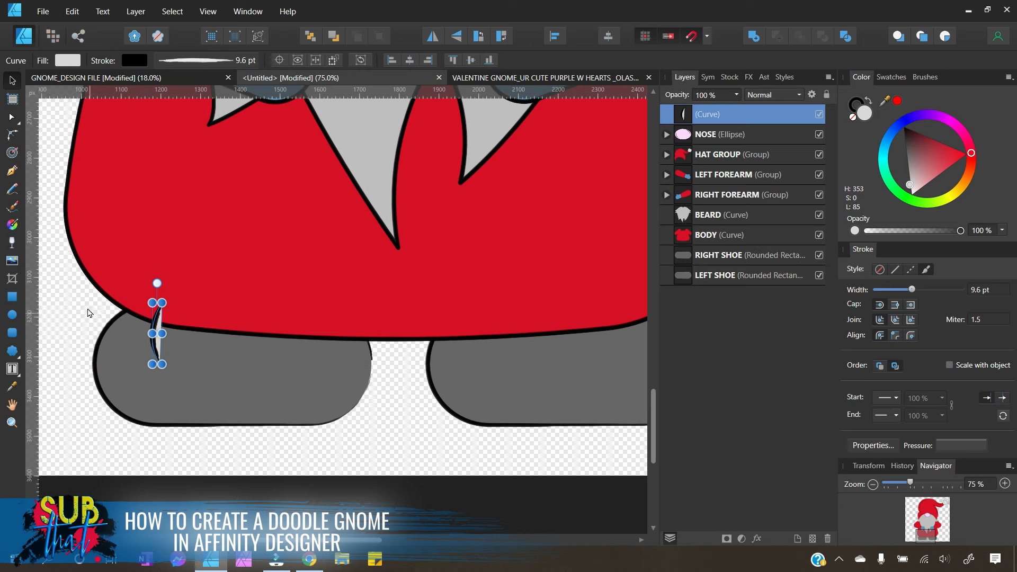
click(87, 307)
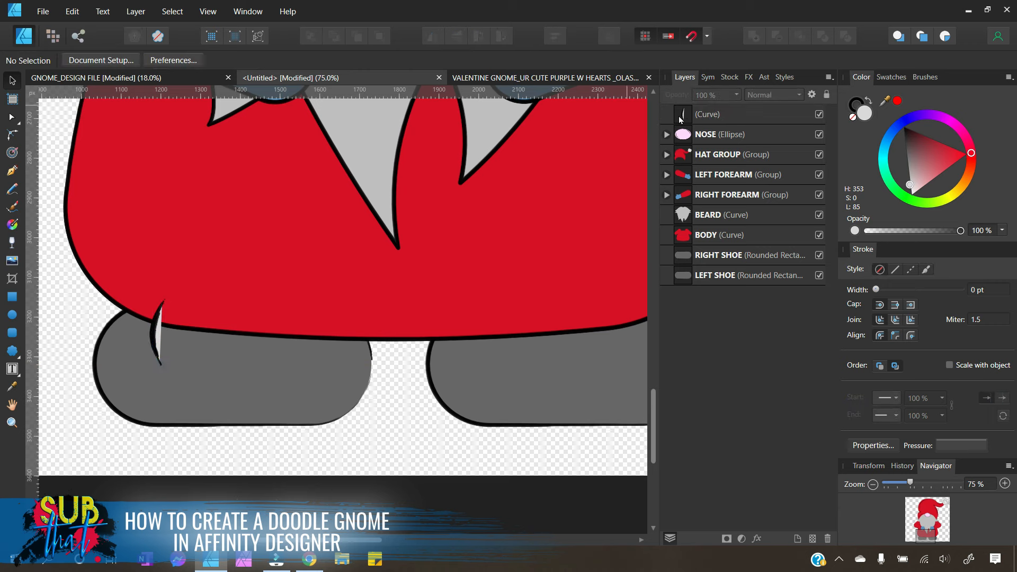
Step: Move the short shoe curve down the layer order to sit directly above LEFT SHOE and beneath the body
drag(683, 113, 681, 270)
click(711, 280)
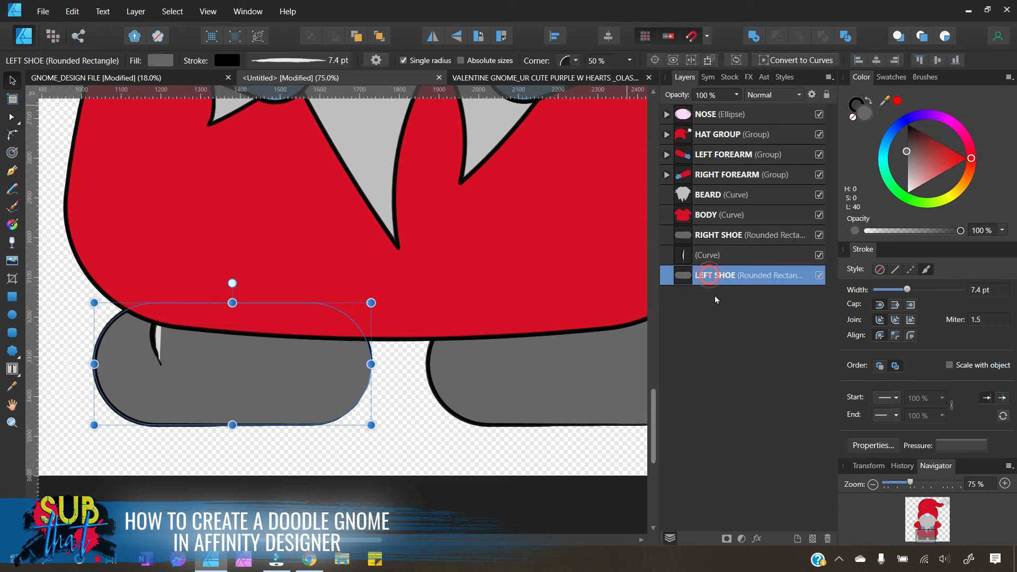
click(713, 257)
click(294, 491)
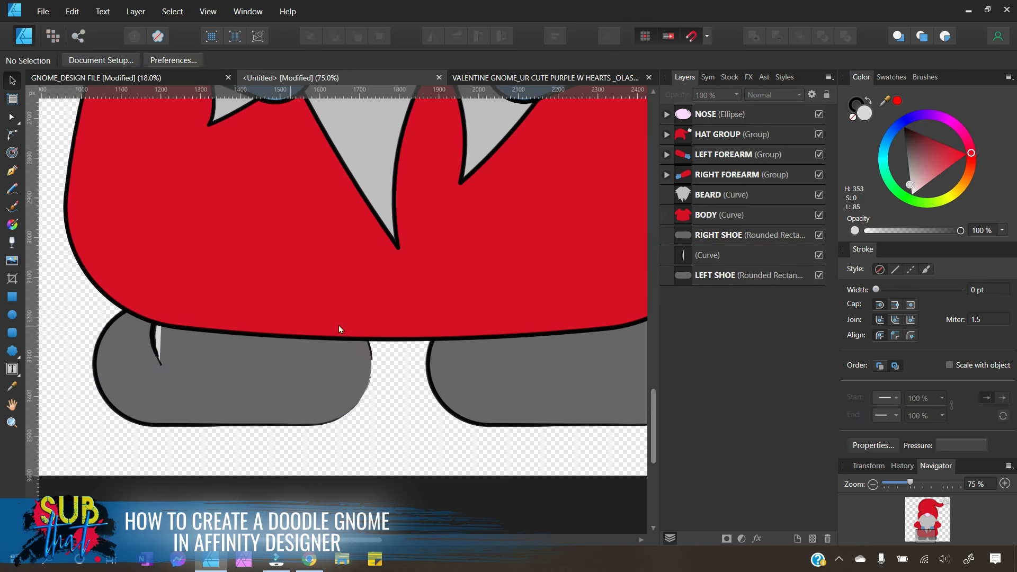
Step: Duplicate the short shoe curve twice and space the copies evenly beside it toward the left shoe's inner side
click(721, 255)
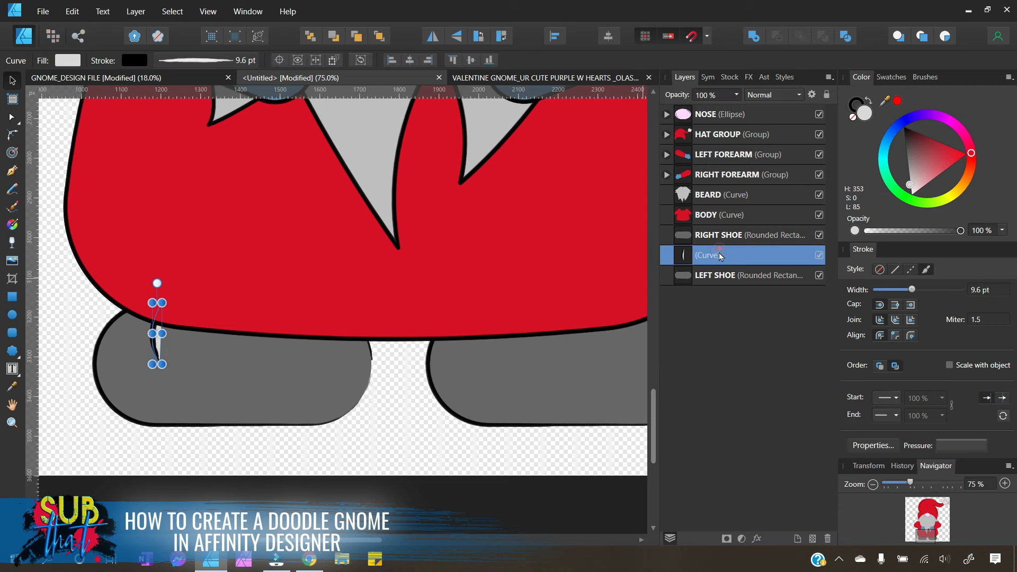
right_click(722, 257)
click(702, 372)
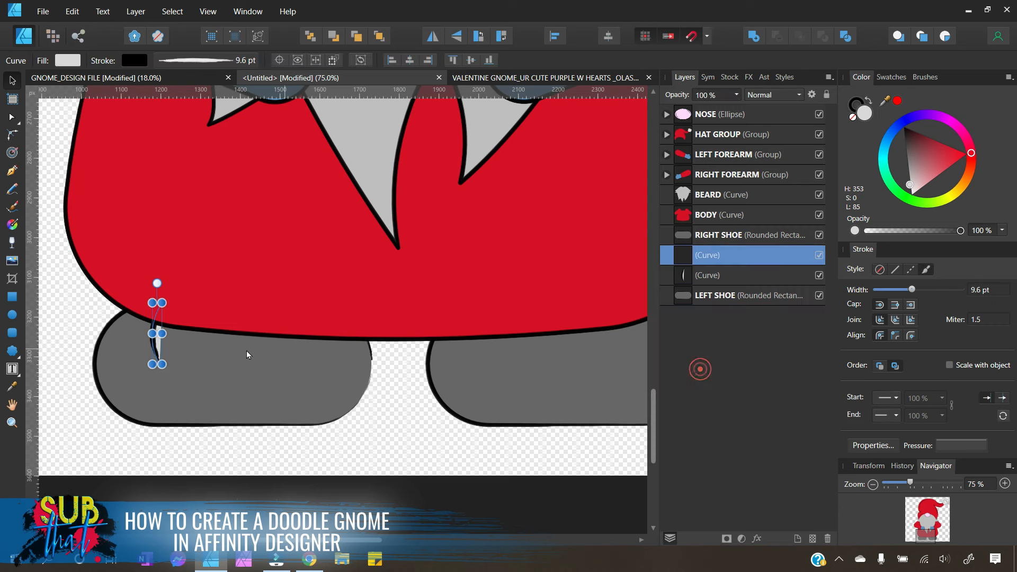
drag(157, 340, 178, 349)
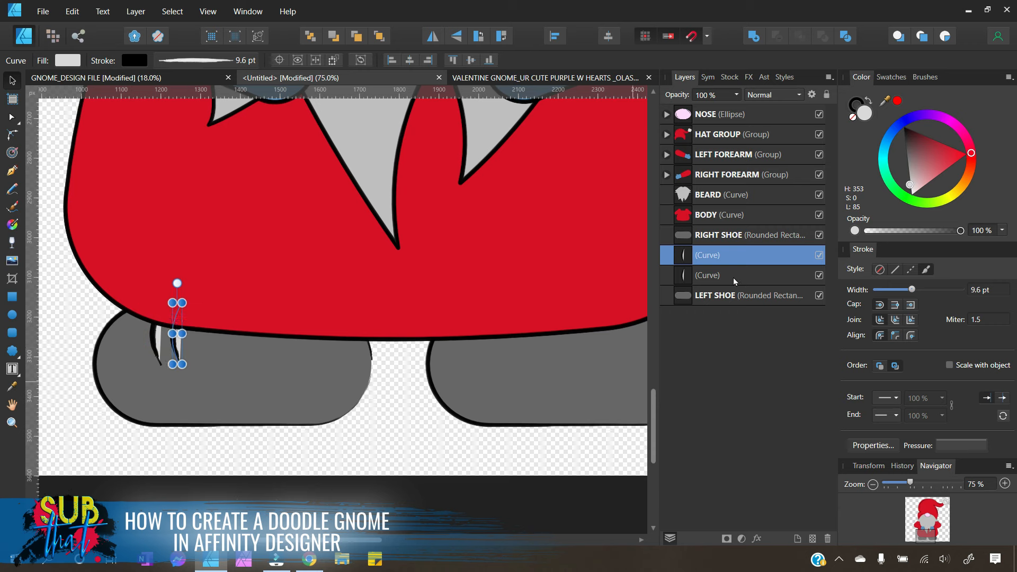
right_click(701, 260)
click(702, 371)
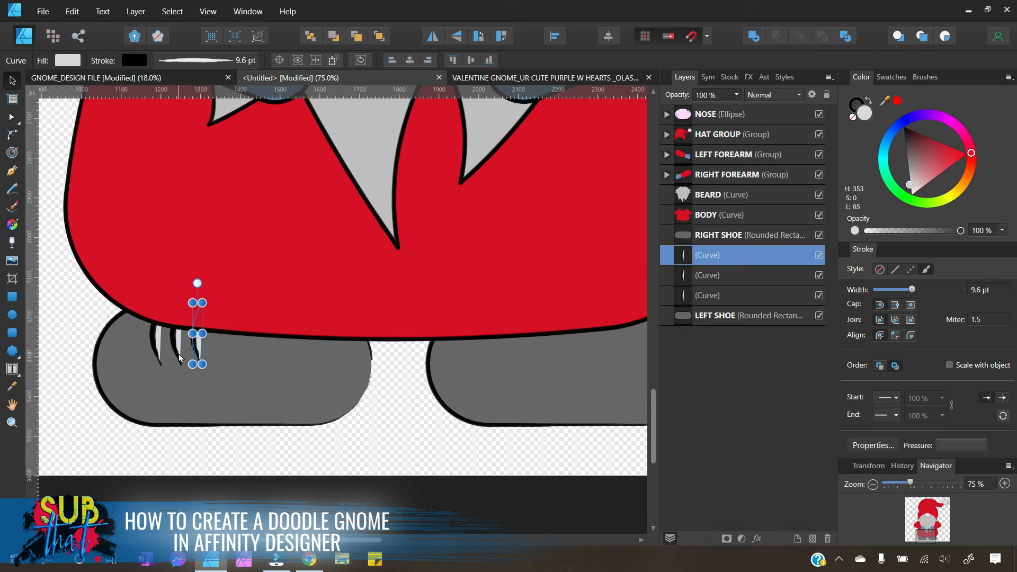
Step: Stretch the two outer curves on the left shoe slightly downward, leaving the middle one shorter
drag(197, 368, 153, 378)
click(150, 350)
click(253, 464)
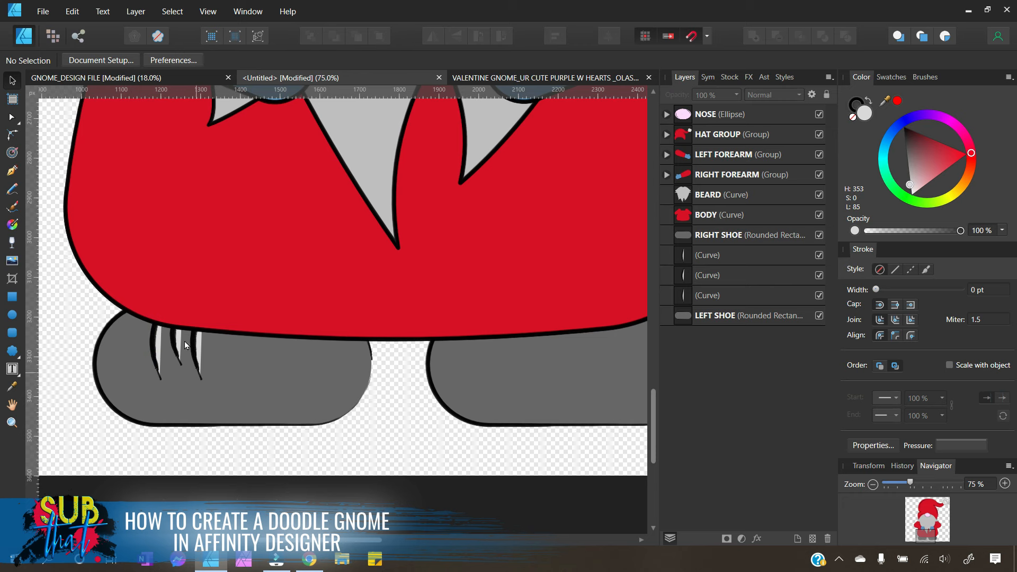
Step: Duplicate the left shoe's three curves, flip the copies horizontally and move them onto the right shoe
click(736, 255)
shift+click(730, 295)
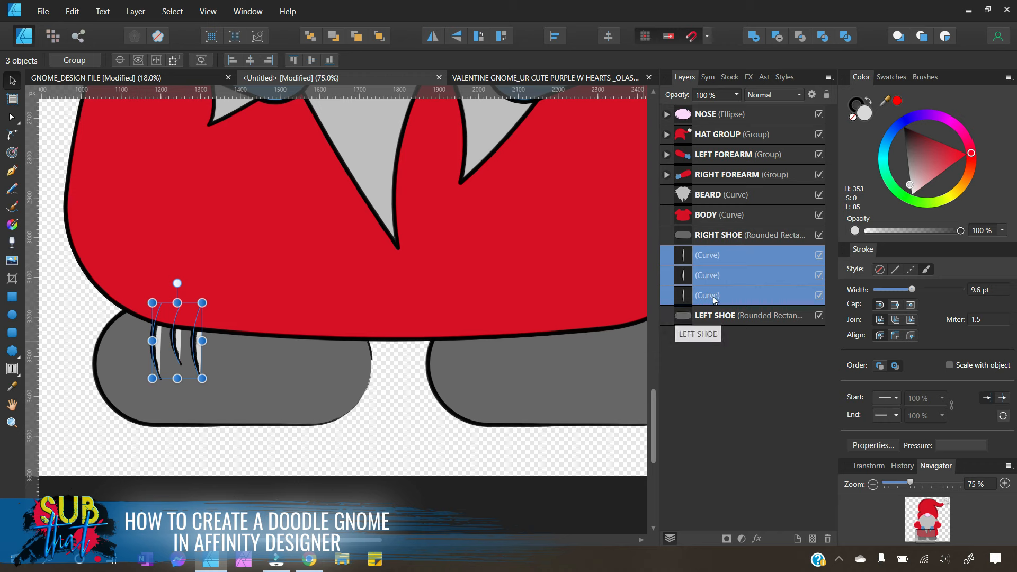
right_click(746, 292)
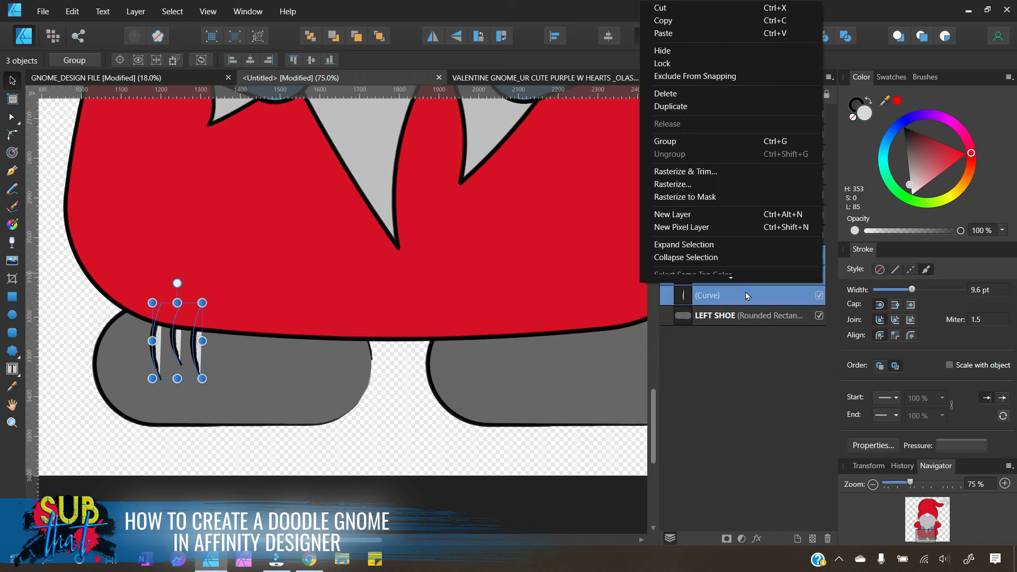
click(689, 106)
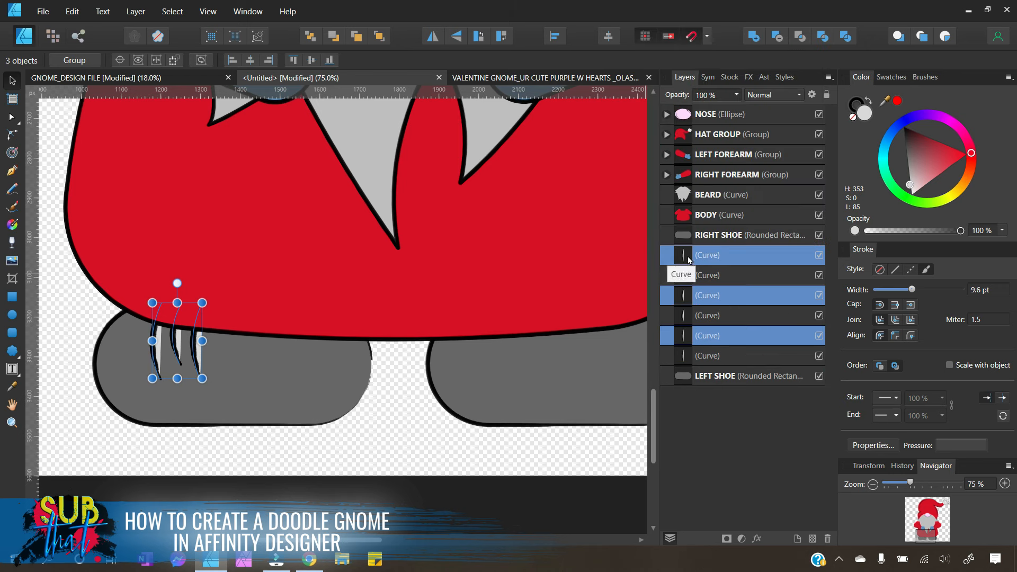
click(433, 42)
drag(176, 346, 578, 360)
drag(366, 540, 425, 540)
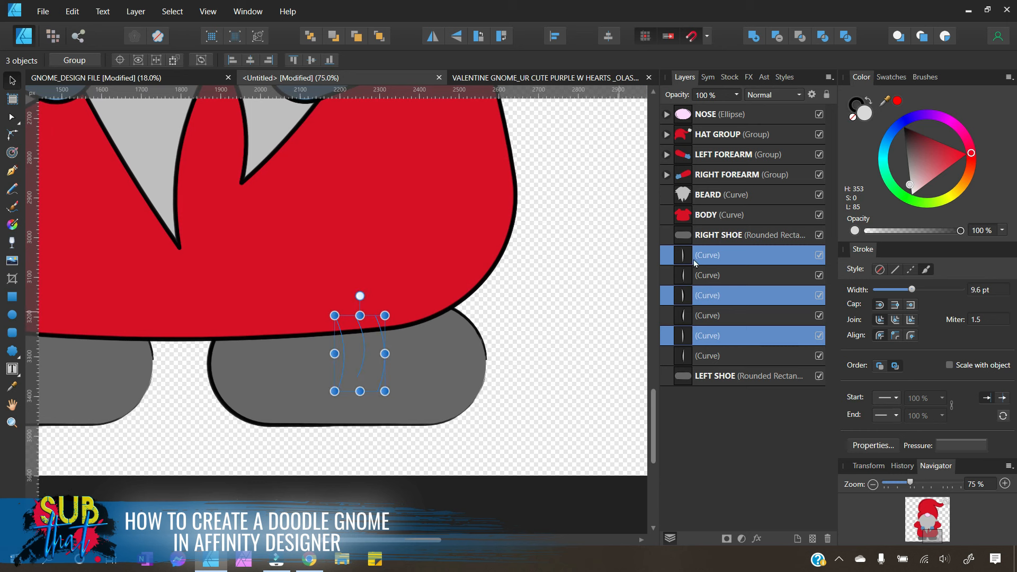
Step: Nest the three flipped curves inside the RIGHT SHOE layer and expand that layer
drag(684, 256, 714, 241)
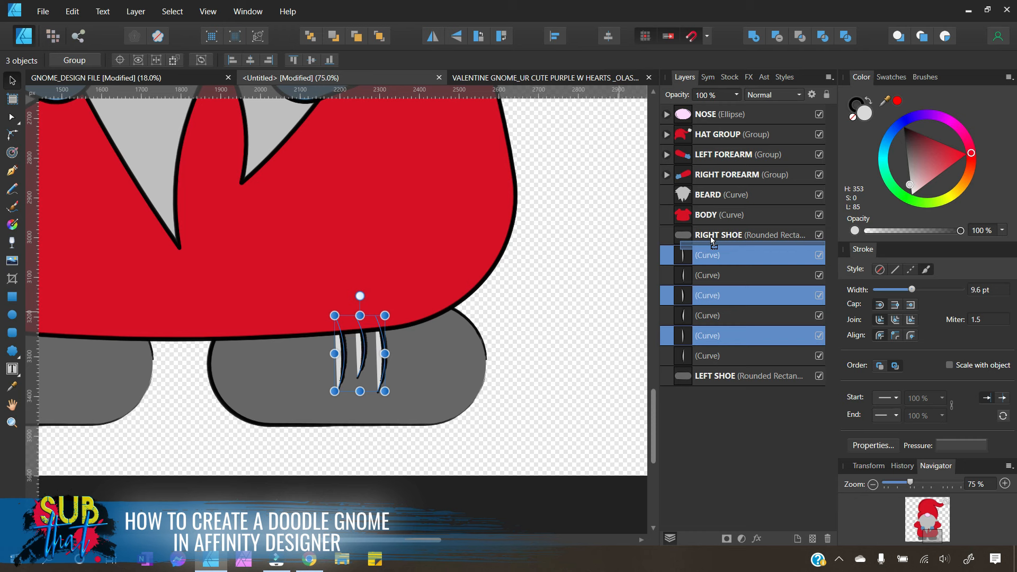
drag(713, 241, 713, 242)
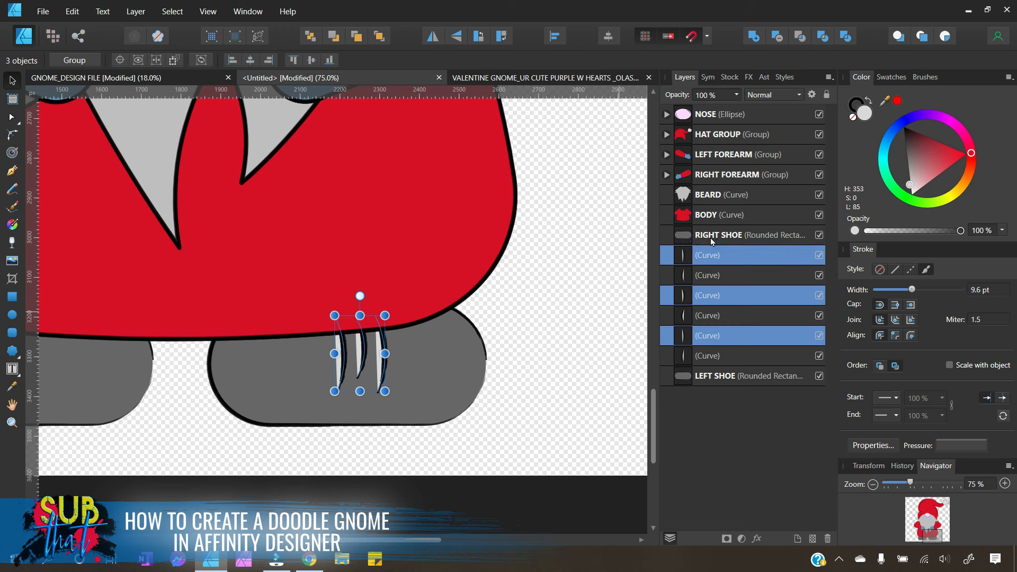
click(669, 235)
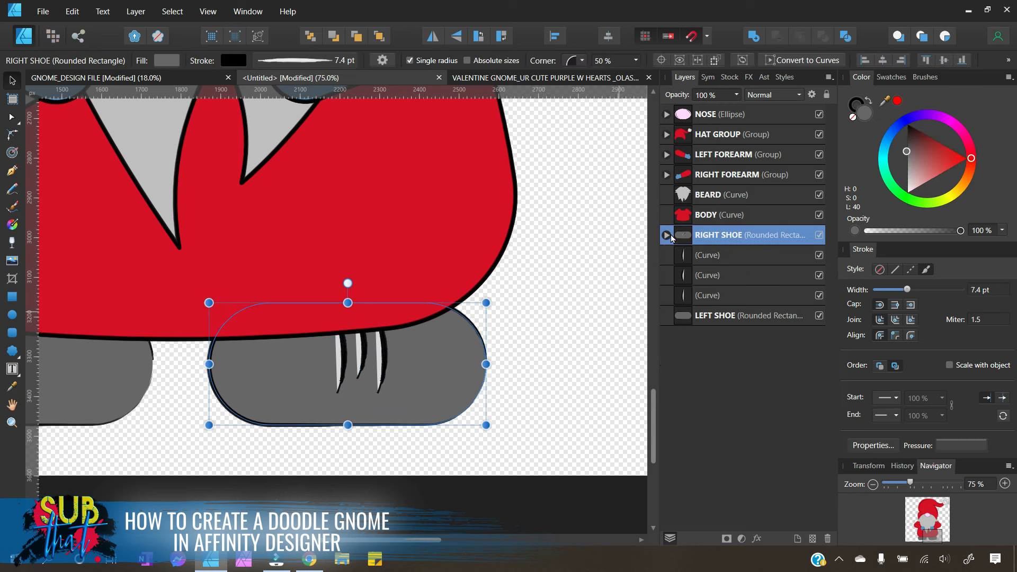
click(667, 234)
Step: Shift the right shoe's three nested curves outward and slightly up to mirror the placement on the left shoe
click(714, 257)
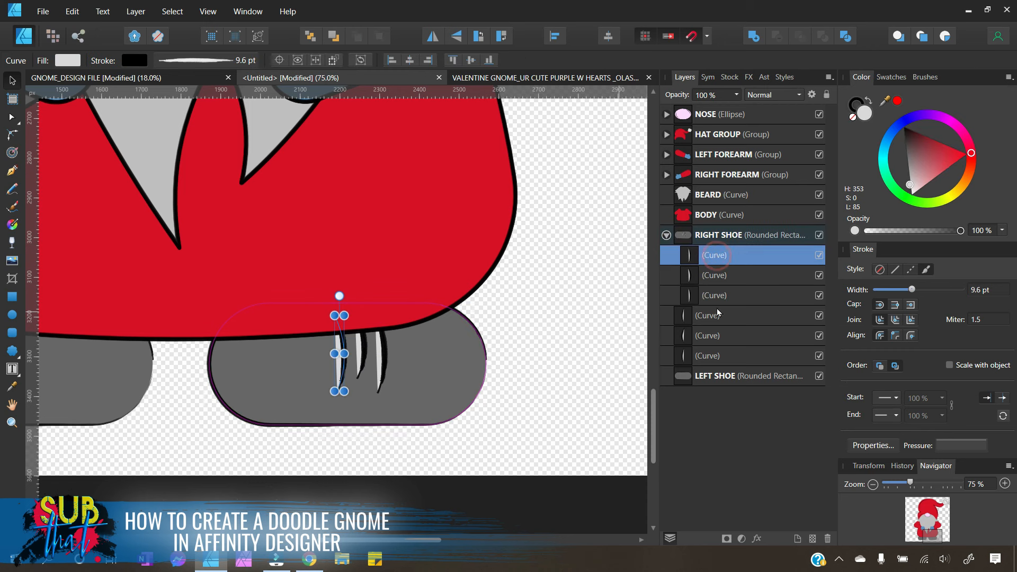
shift+click(727, 291)
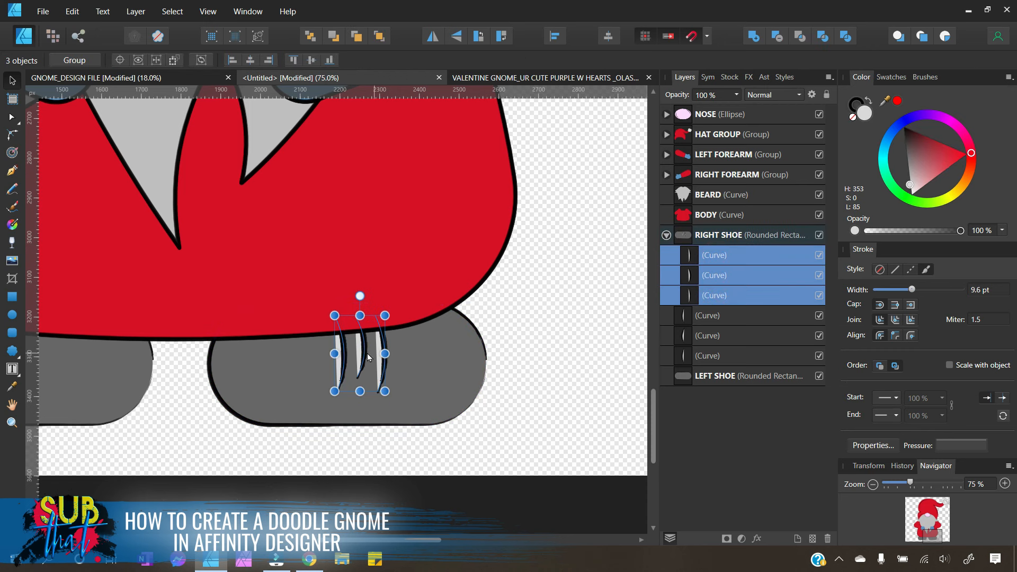
drag(361, 355, 392, 352)
click(874, 485)
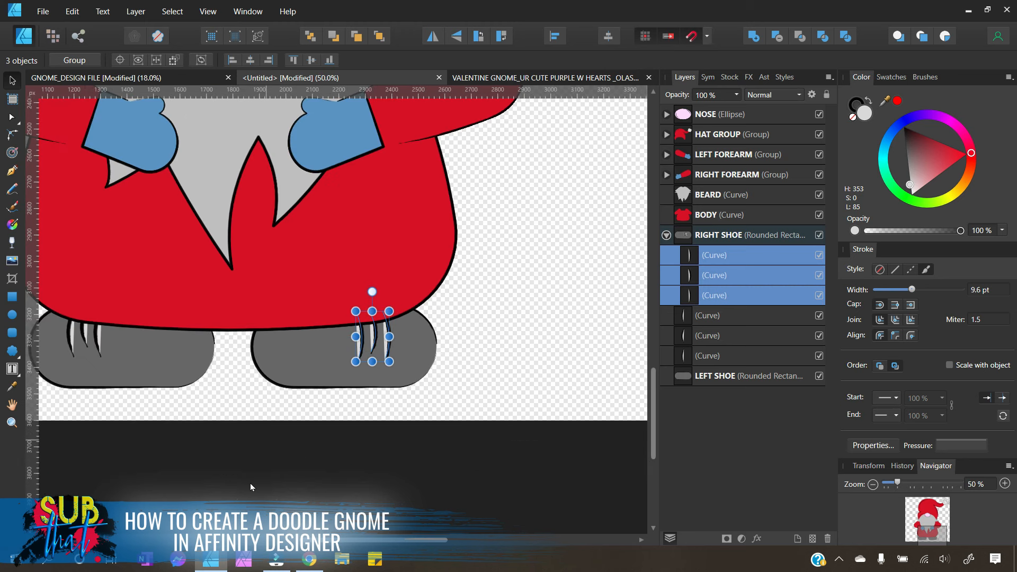
drag(398, 540, 371, 540)
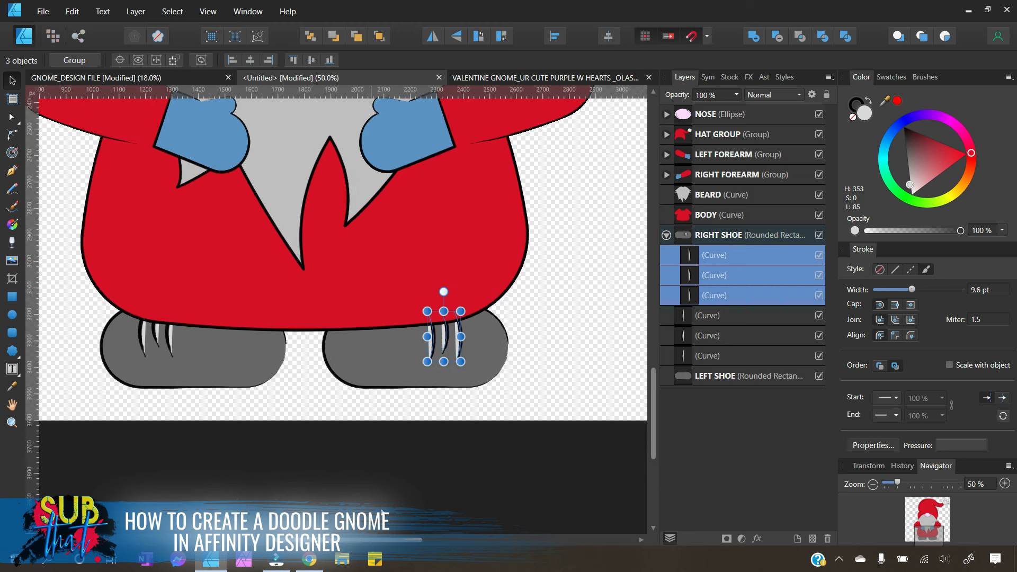
drag(444, 343, 446, 337)
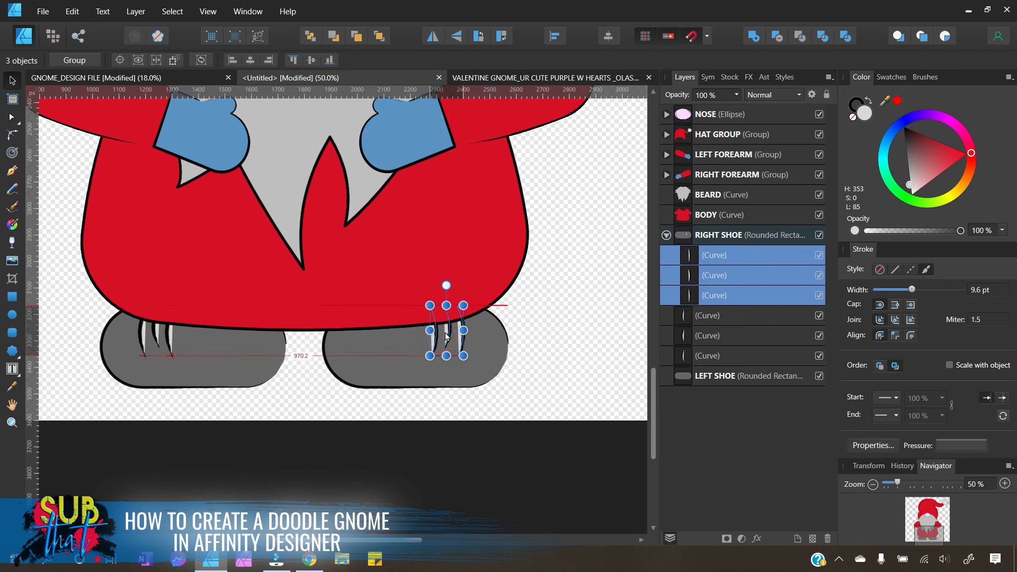
drag(446, 337, 452, 336)
click(428, 434)
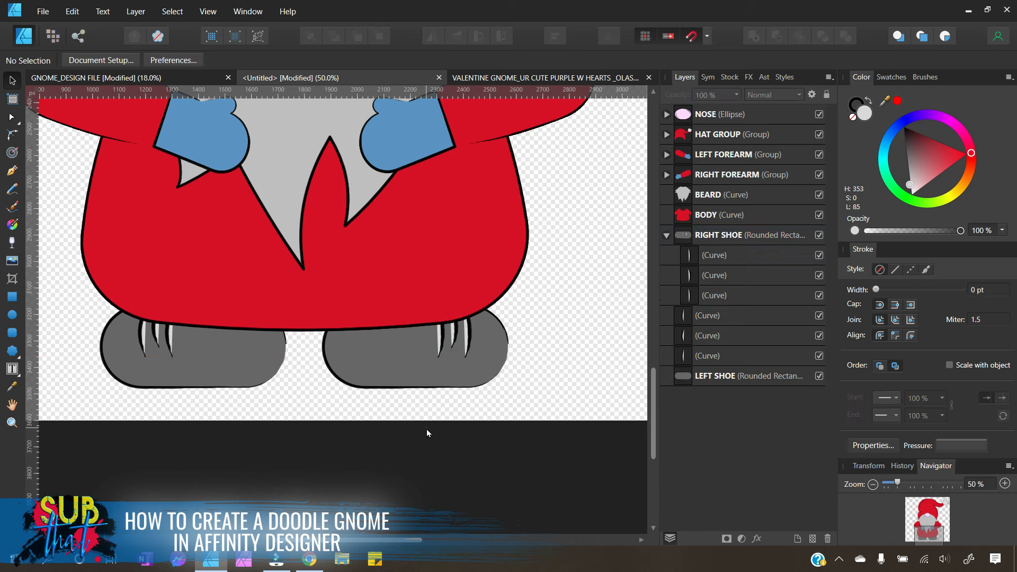
Step: Nest the three remaining shoe curves inside the LEFT SHOE layer
click(720, 321)
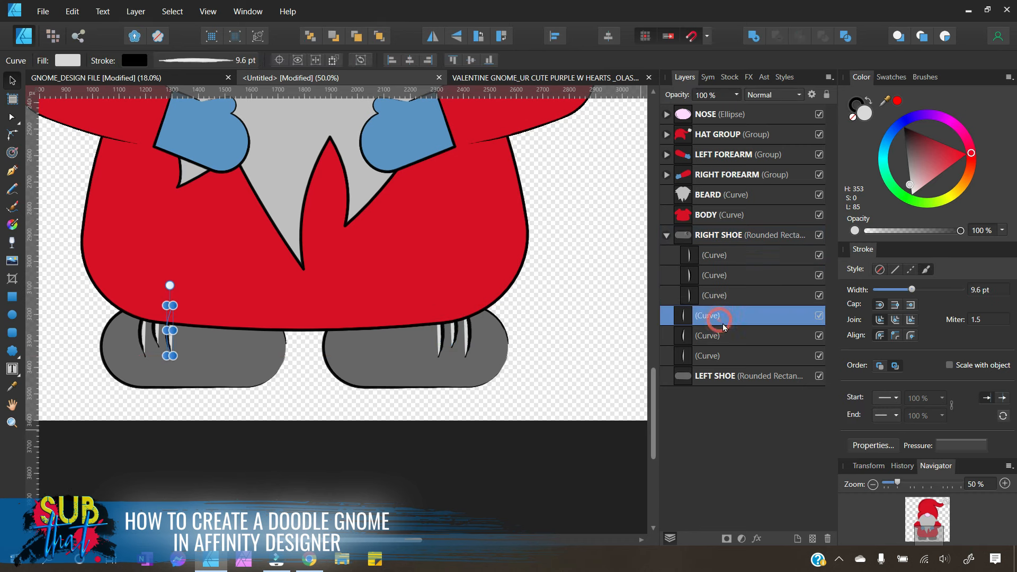
shift+click(725, 354)
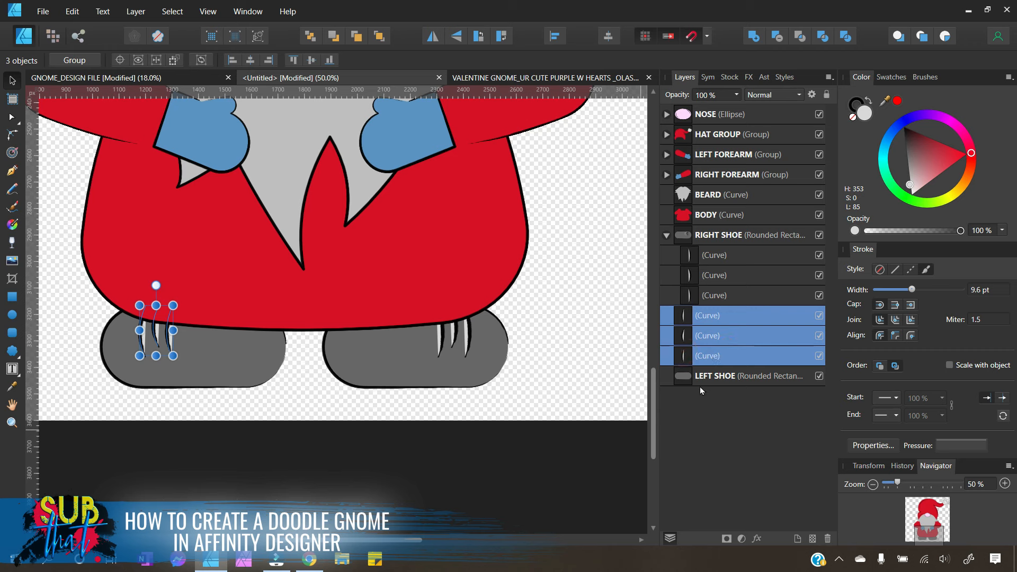
drag(700, 391, 705, 397)
click(598, 317)
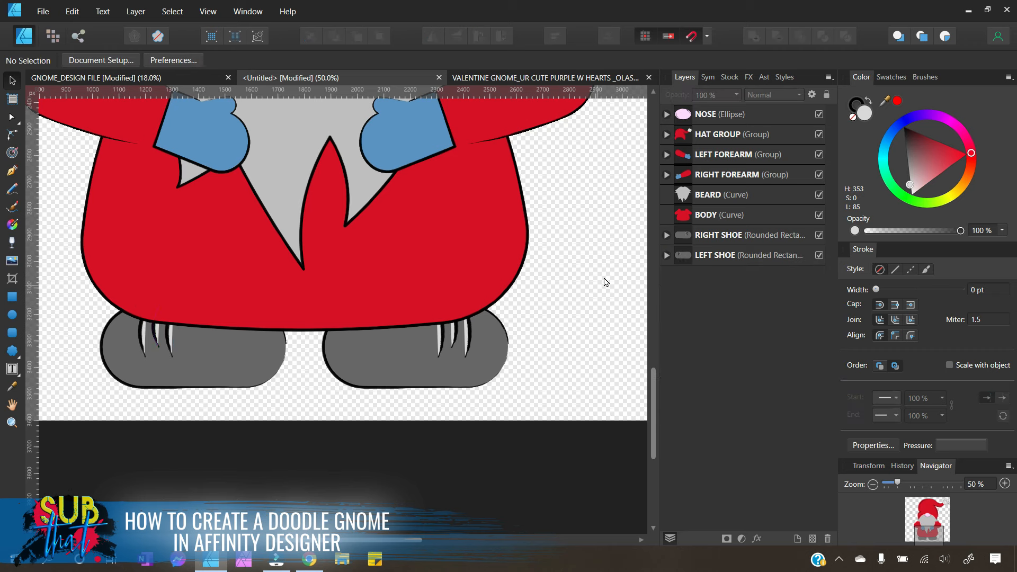
Step: Draw a pen line inside the body's lower-left corner and bow it outward to follow the body's rounded outline
scroll(554, 373, up, 2)
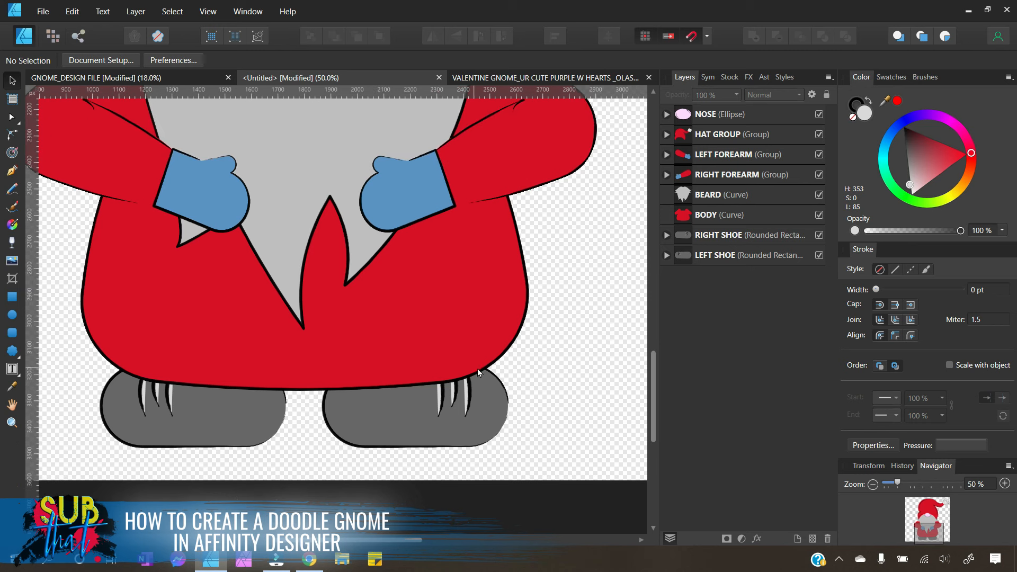
scroll(597, 363, up, 6)
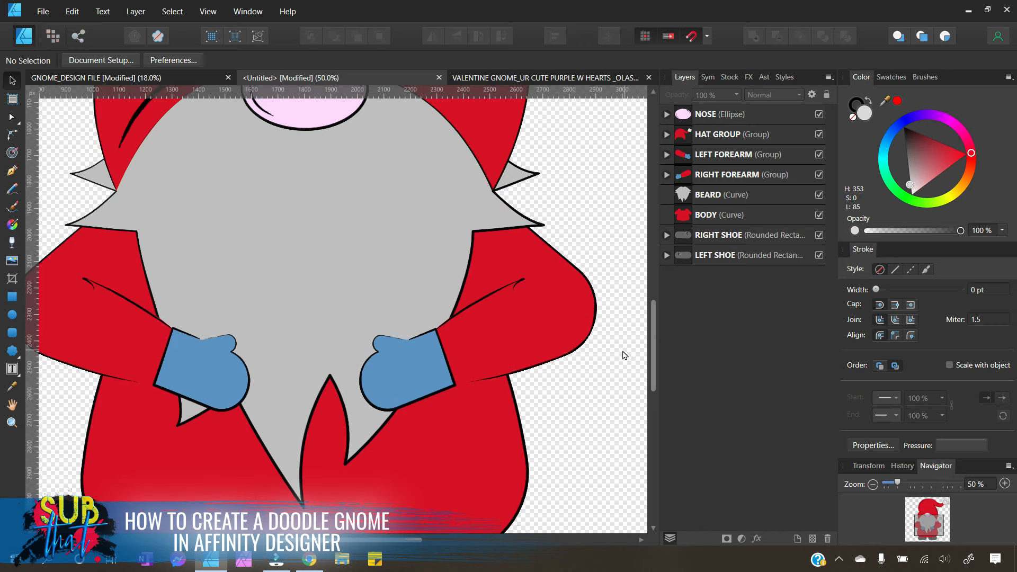
scroll(626, 354, down, 5)
click(12, 171)
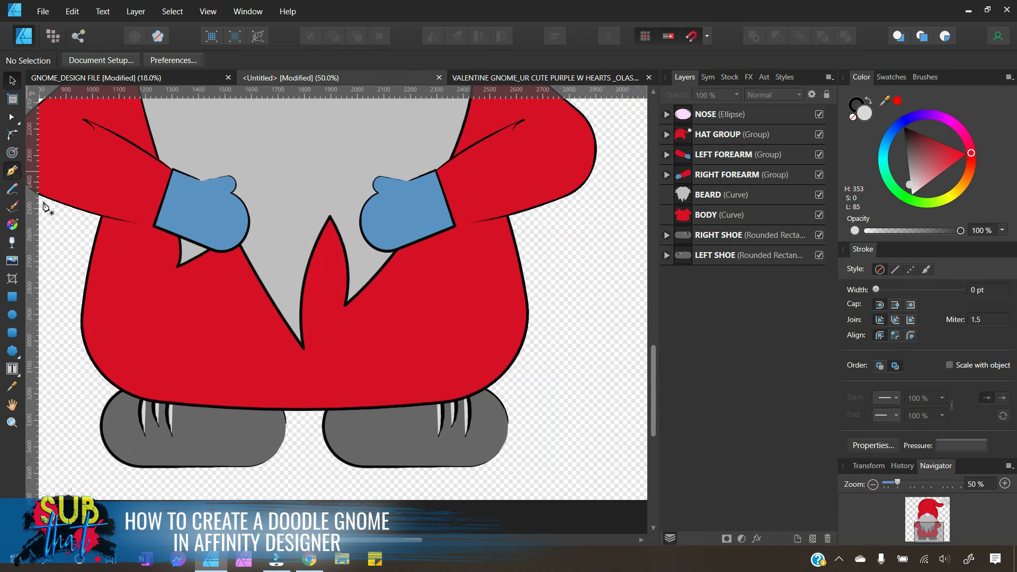
click(95, 281)
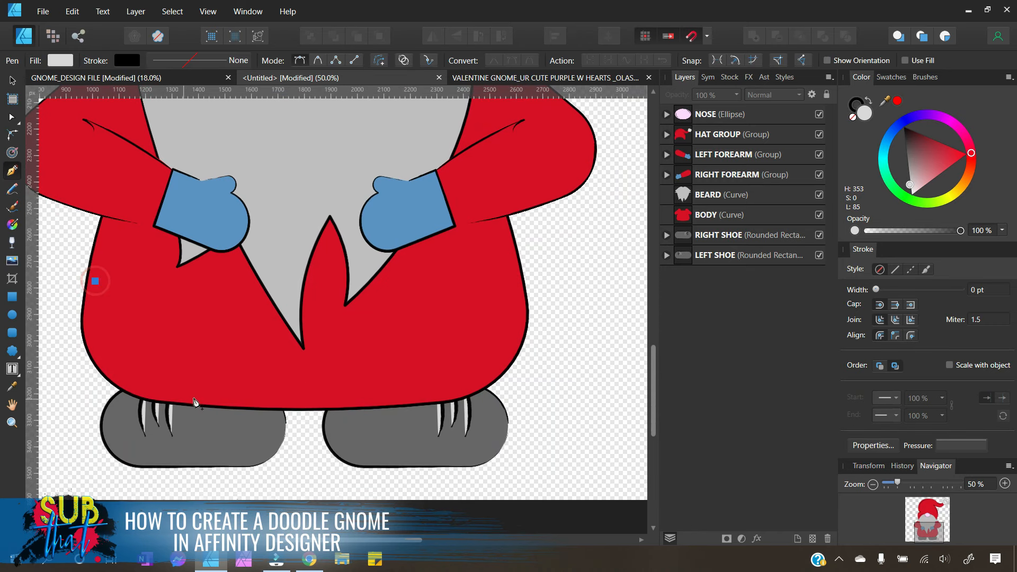
click(195, 394)
click(12, 116)
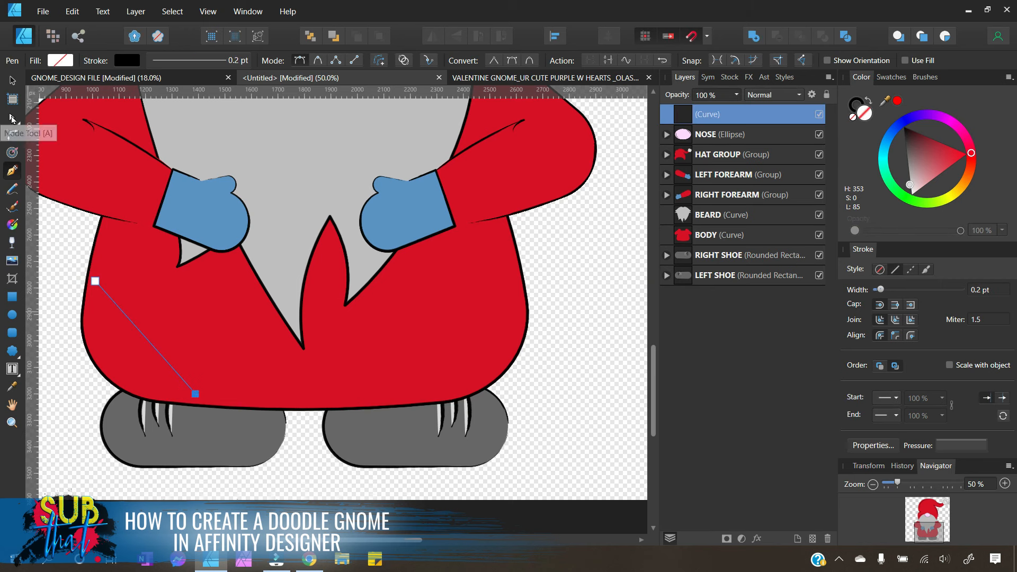
drag(140, 334, 112, 371)
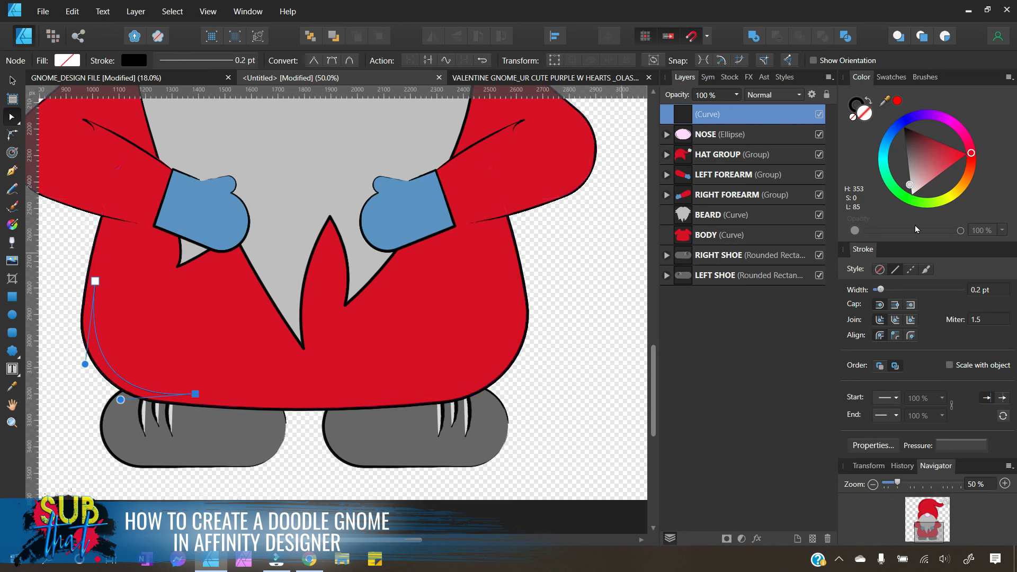
Step: Give the body's lower-left curve a size 40 Frankentoon - Comic Book Inks brush stroke and reduce its width slightly
click(858, 103)
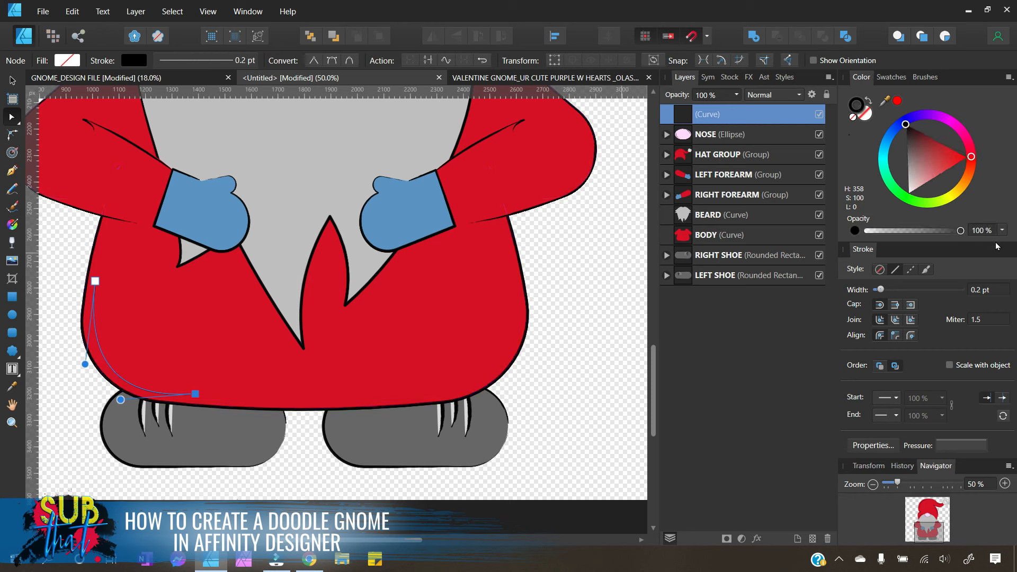
click(923, 274)
click(926, 79)
click(914, 146)
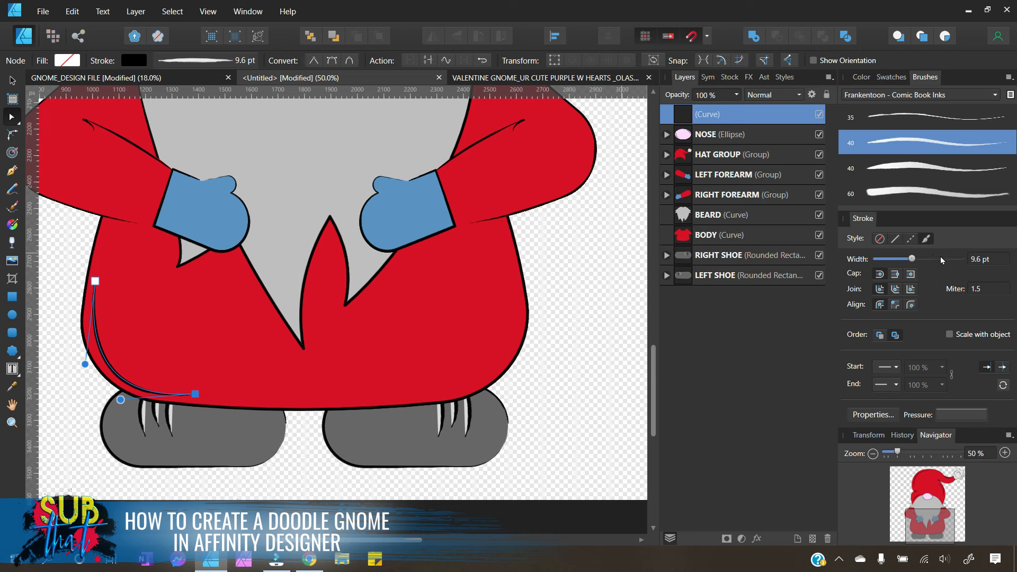
drag(912, 263, 909, 260)
click(12, 82)
click(60, 240)
Step: Draw a pen line inside the body's right edge below the arm and bow it outward to follow the body's outline
key(p)
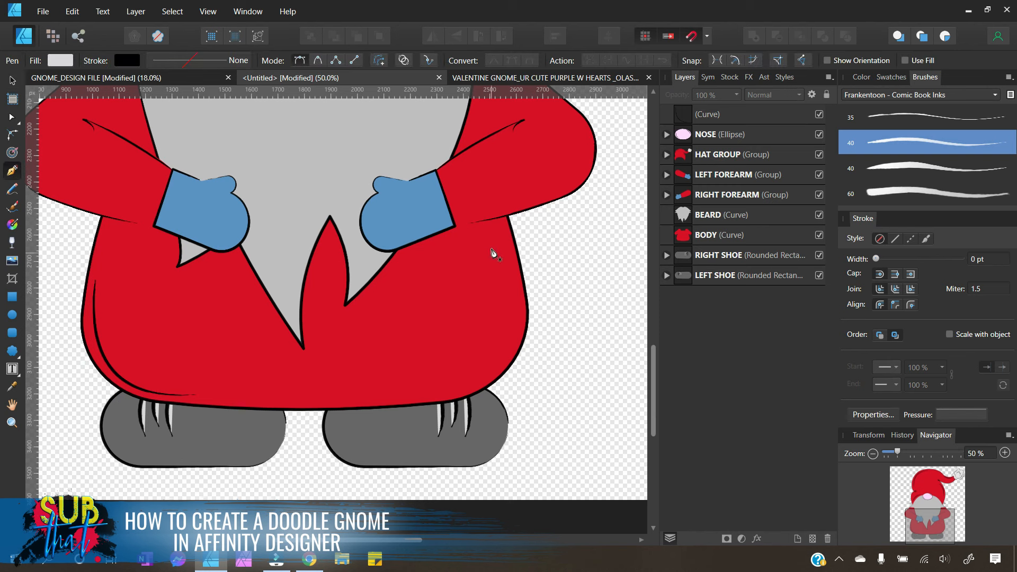
click(502, 224)
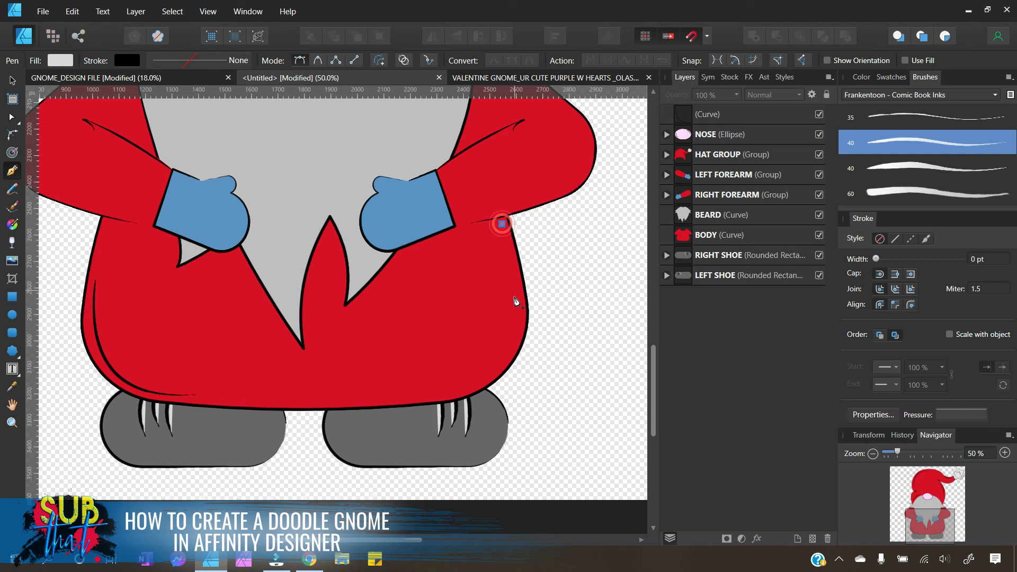
click(493, 368)
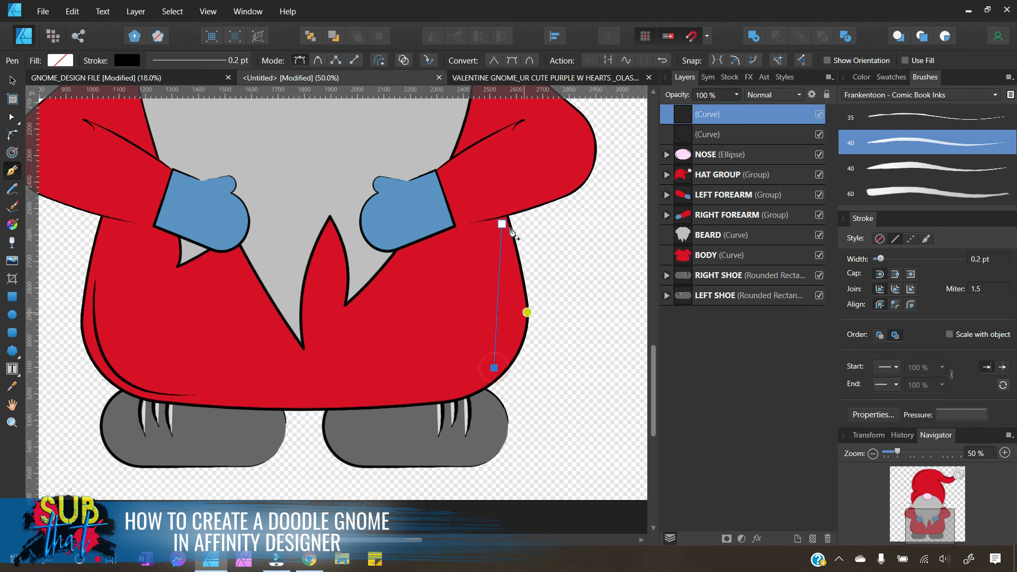
click(12, 117)
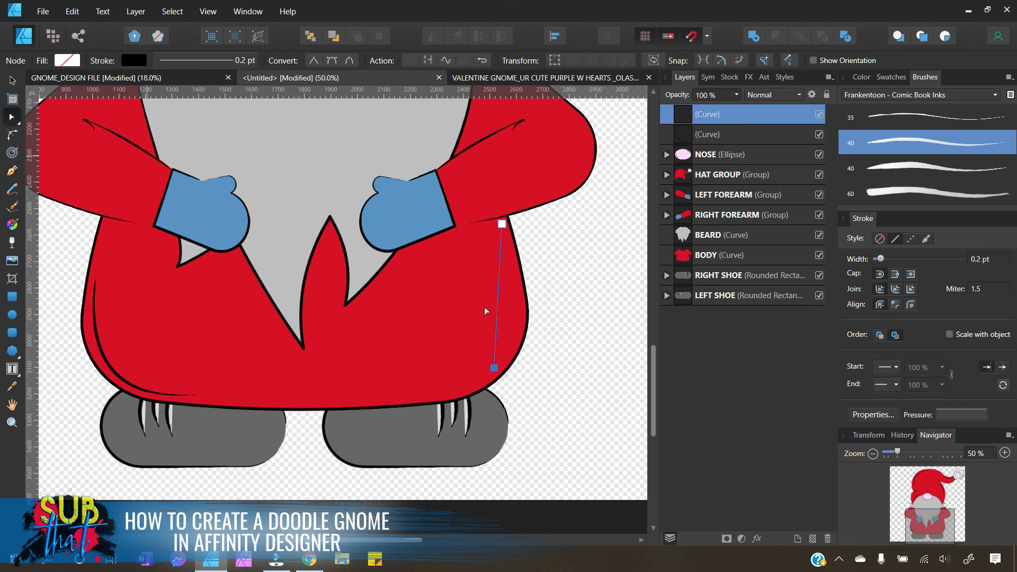
drag(494, 313, 516, 326)
Step: Give the body's right-edge curve a size 40 Frankentoon - Comic Book Inks brush stroke with a width of 7.9 pt
click(927, 239)
click(937, 145)
drag(906, 259, 910, 260)
key(v)
click(546, 418)
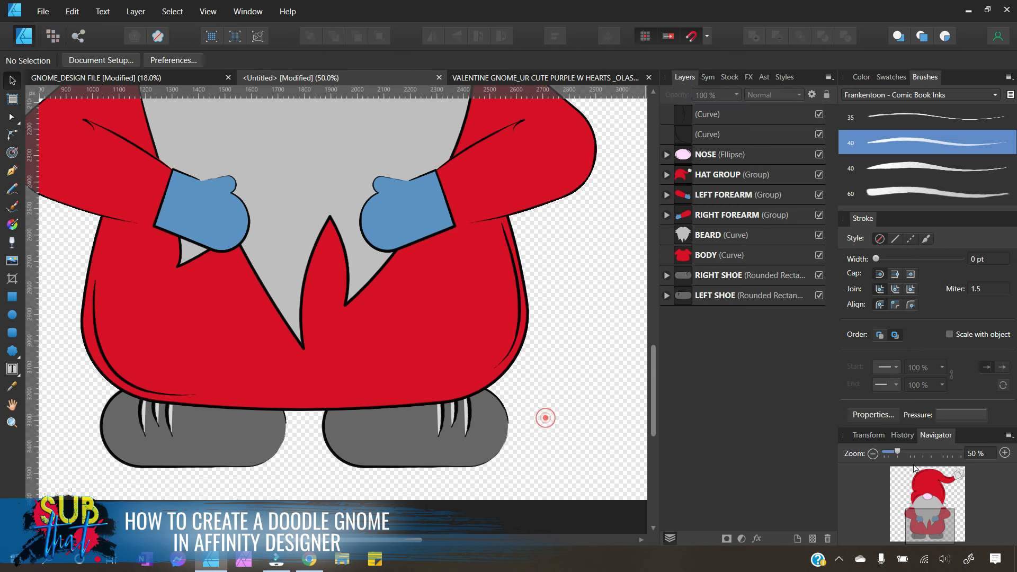
click(873, 454)
scroll(421, 470, up, 4)
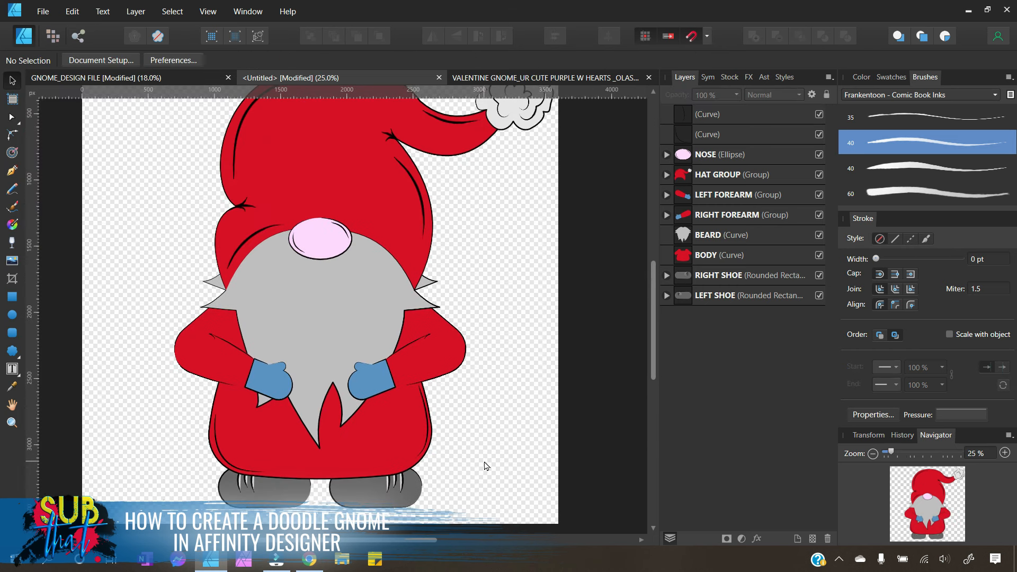
Step: Nest the two body detail curves inside the BODY layer
click(718, 115)
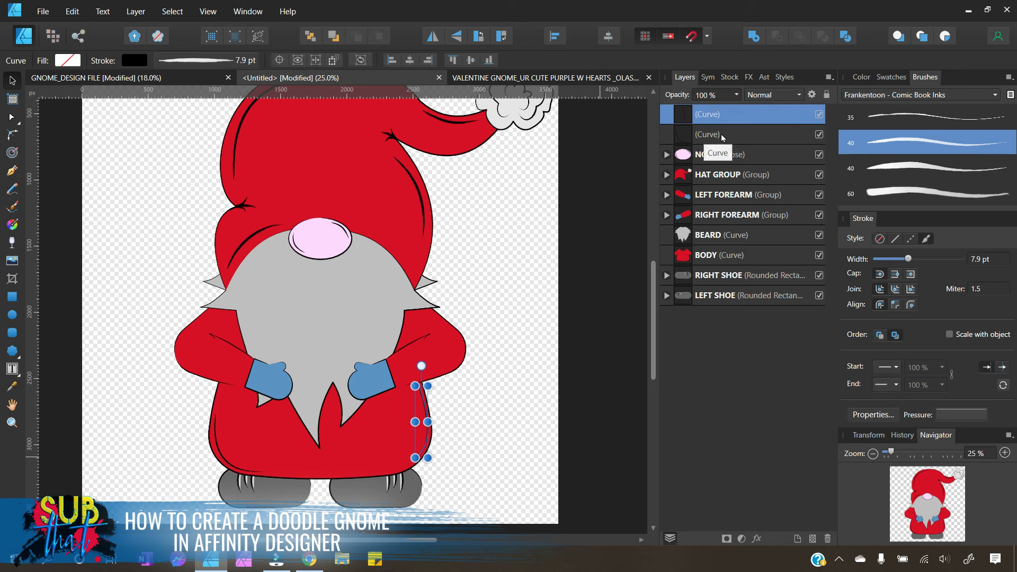
shift+click(722, 134)
drag(719, 137, 708, 259)
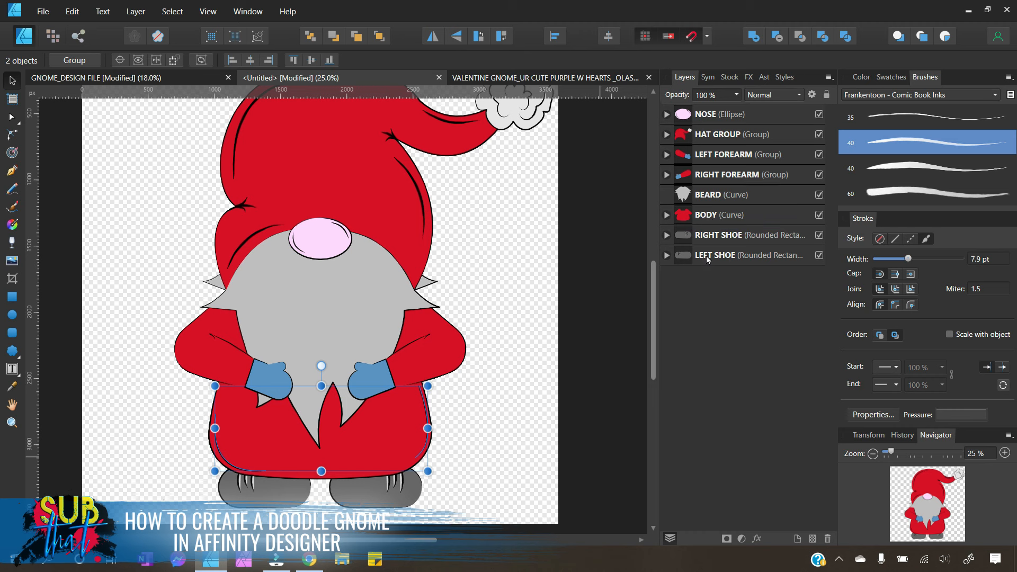
click(667, 215)
click(666, 214)
click(487, 234)
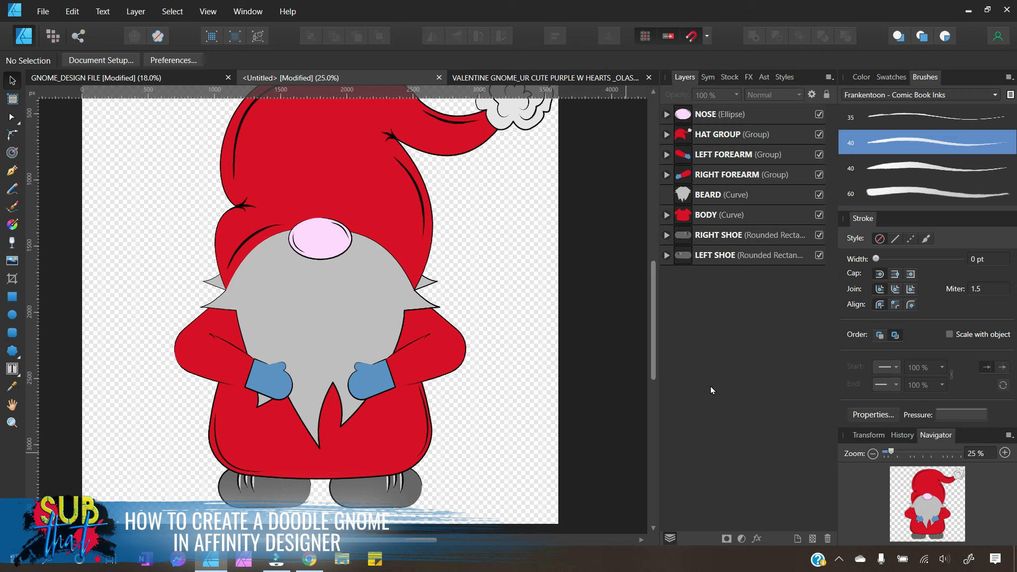
Step: Change the fill of the LEFT MITTEN curve in the LEFT FOREARM group to black
click(665, 154)
click(697, 174)
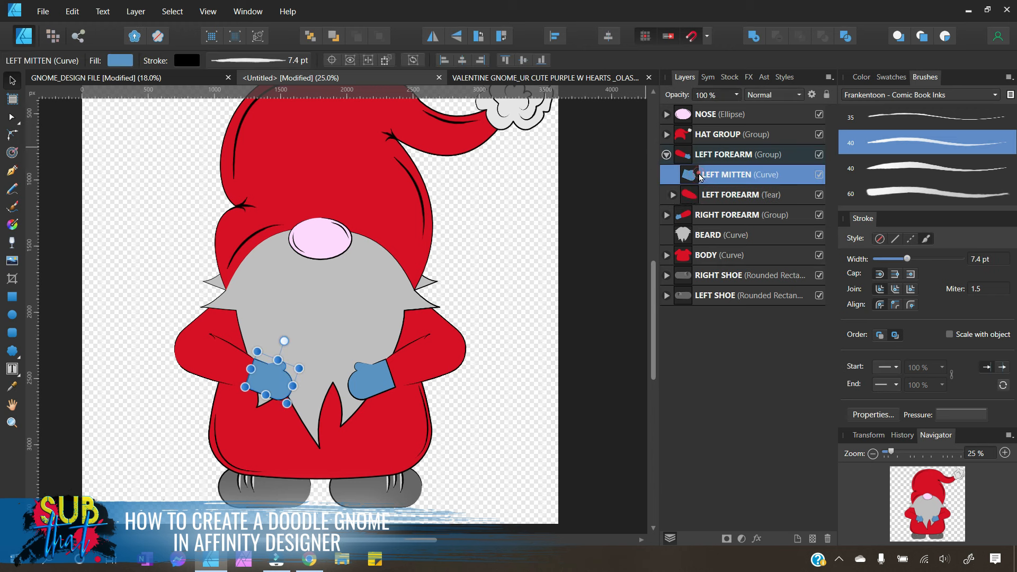
click(861, 77)
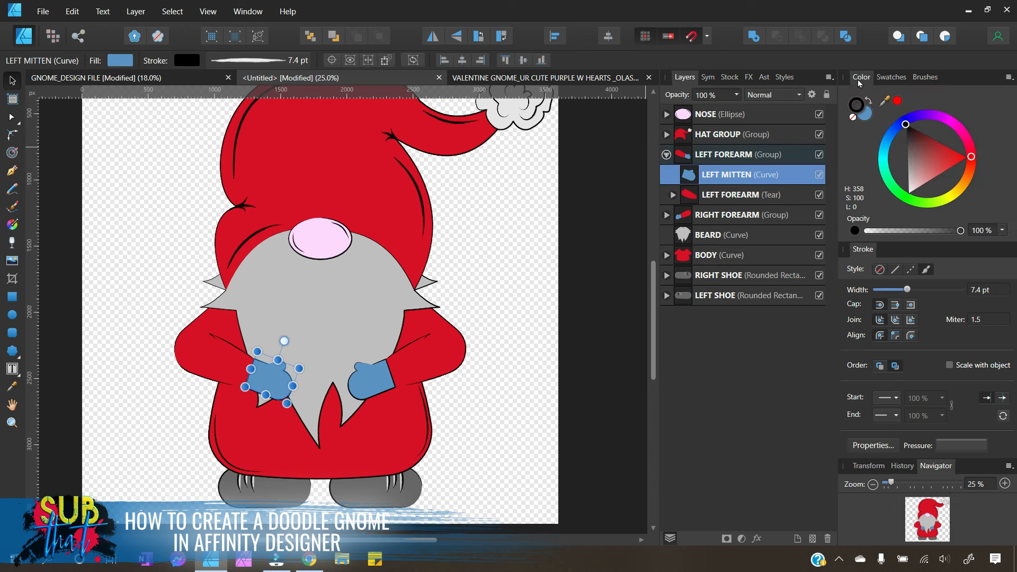
click(869, 113)
drag(912, 160, 927, 198)
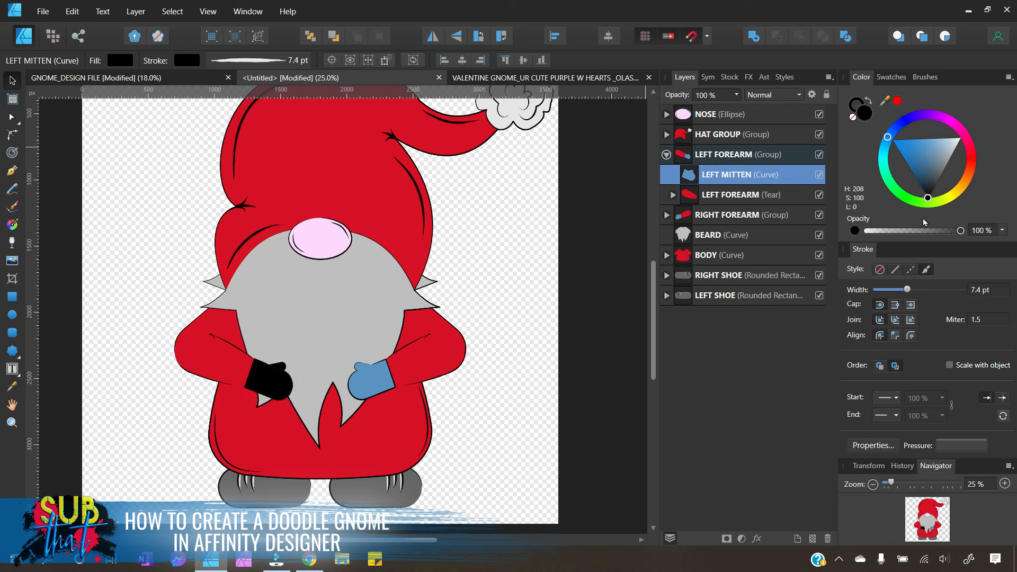
Step: Change the fill of the RIGHT MITTEN curve in the RIGHT FOREARM group to black
click(666, 216)
click(694, 235)
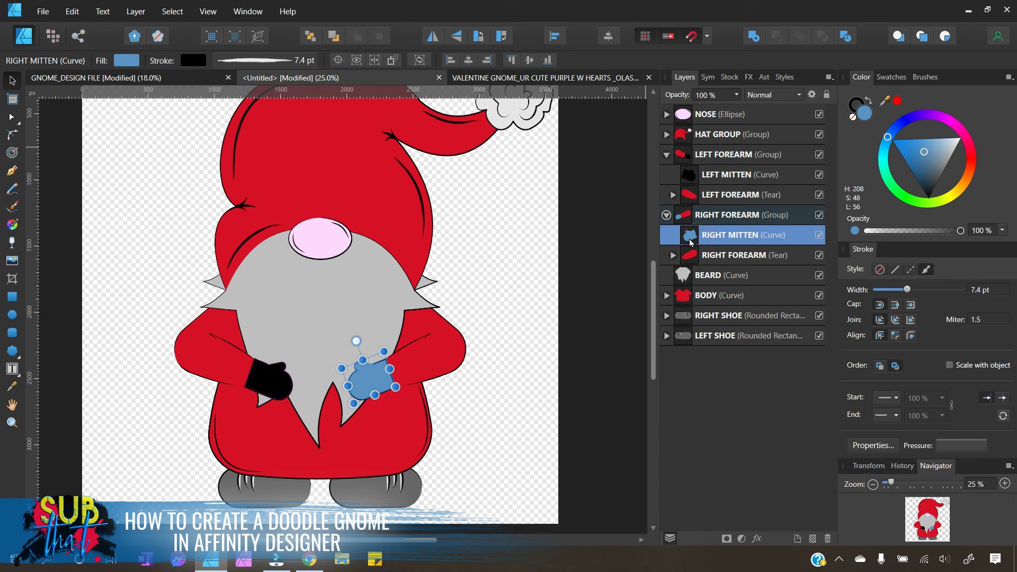
drag(927, 160, 924, 218)
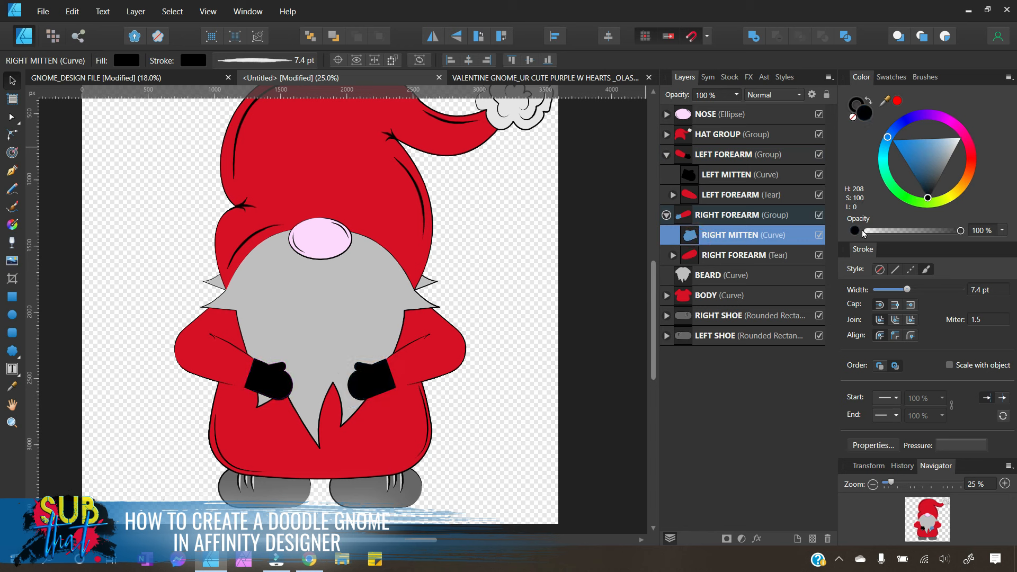
click(520, 384)
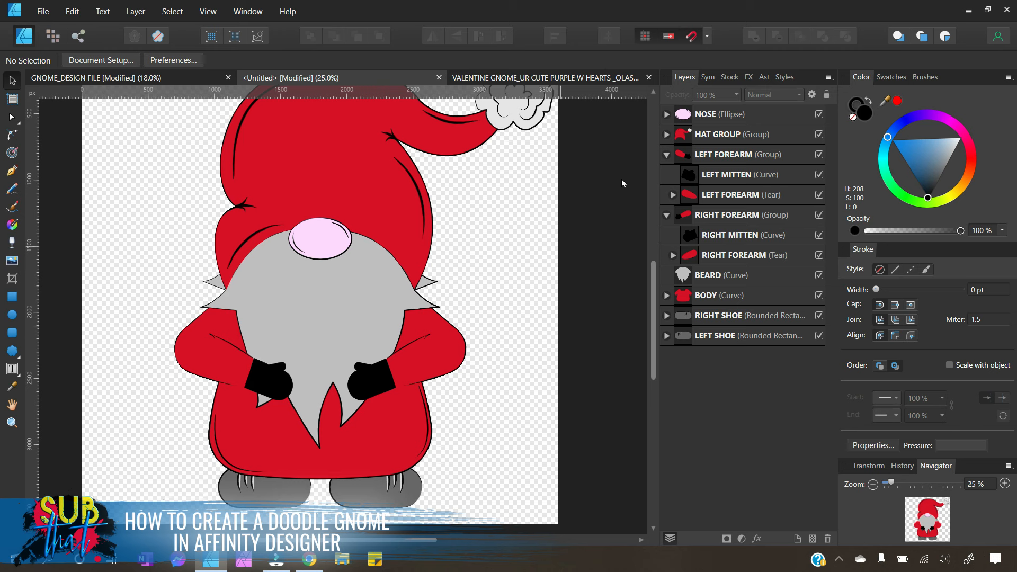
Step: Hide the LEFT FOREARM and RIGHT FOREARM groups to expose the full beard
click(666, 156)
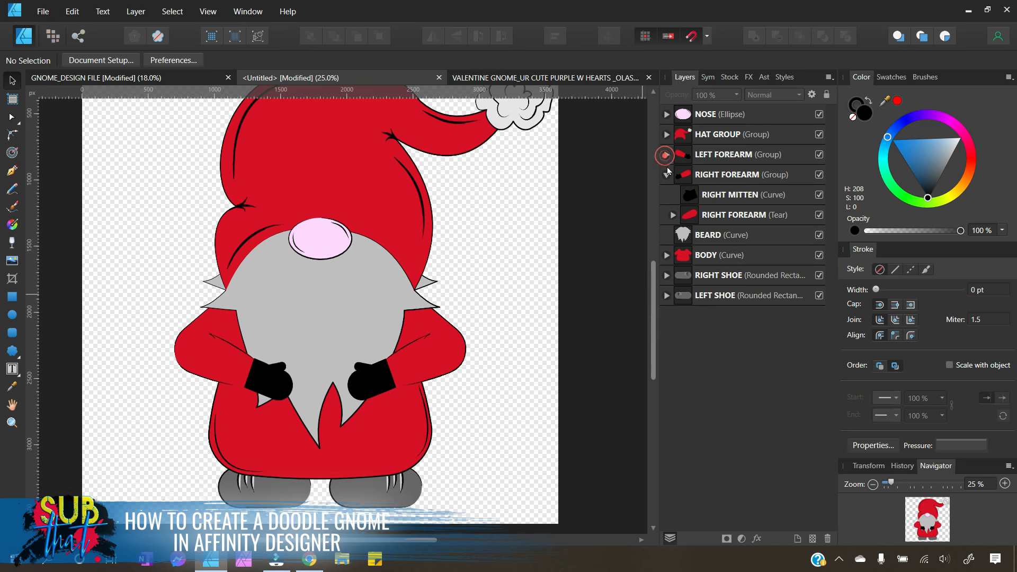
click(820, 155)
click(819, 175)
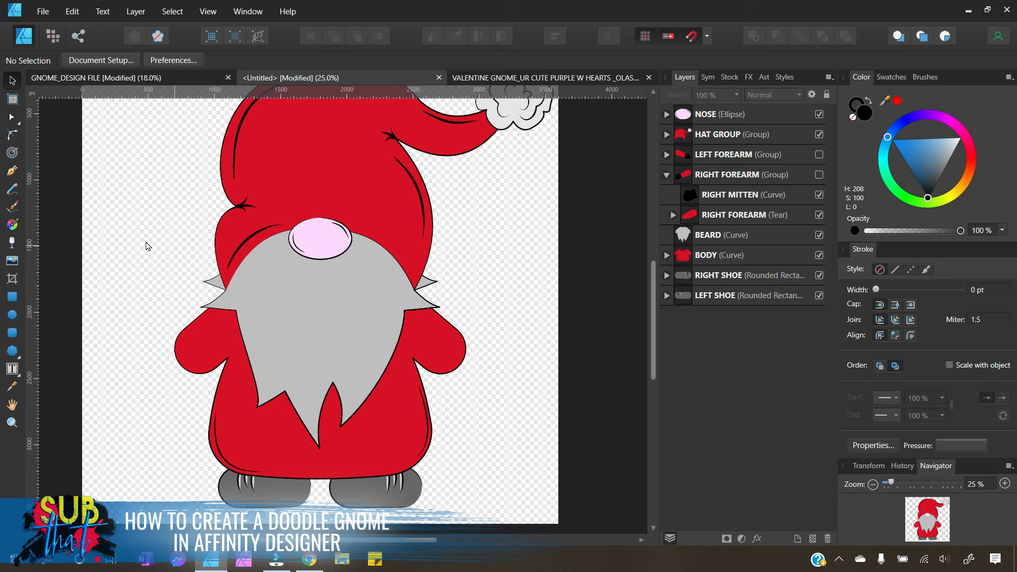
Step: Draw a pen line just inside the beard's left edge and bend it into a gentle S-curve
click(12, 170)
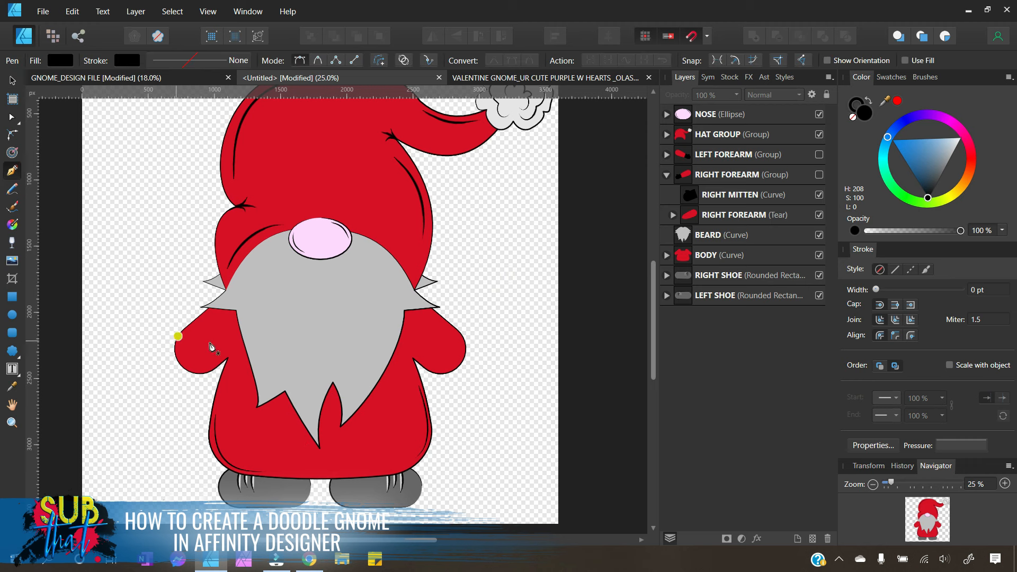
click(246, 311)
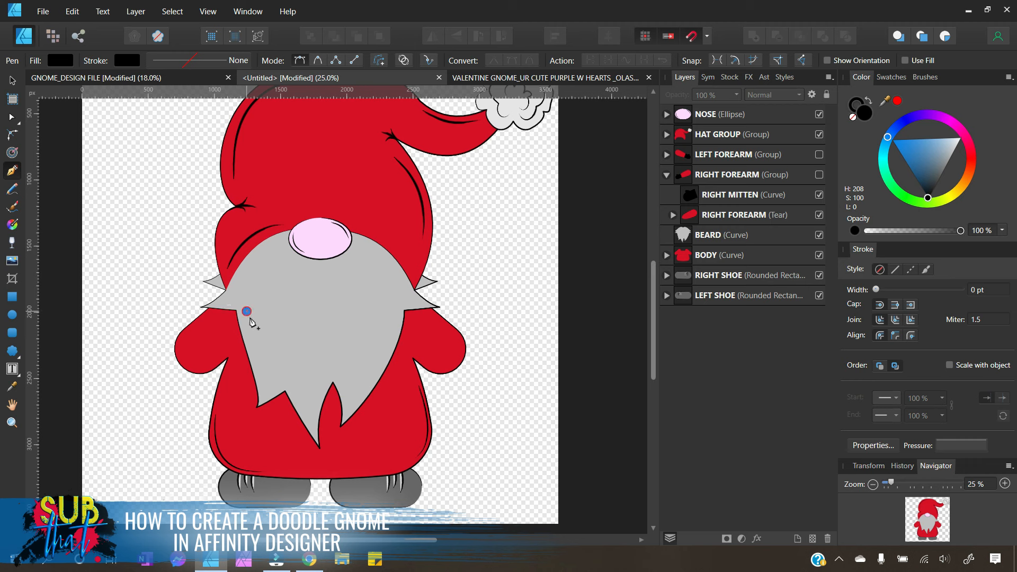
click(265, 393)
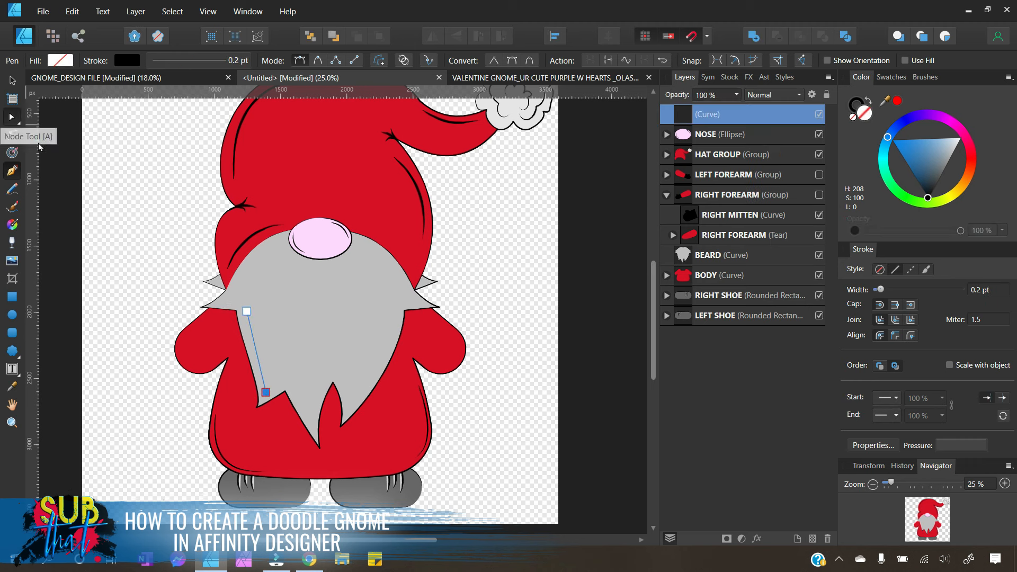
click(12, 117)
mouse_move(263, 376)
mouse_down()
mouse_move(260, 345)
mouse_move(235, 341)
mouse_move(270, 368)
mouse_up()
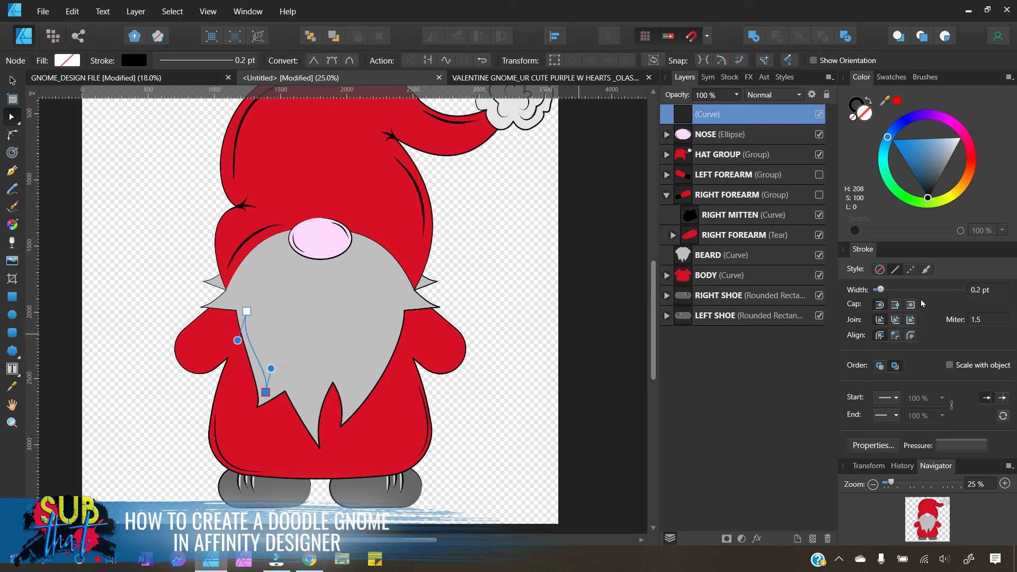
Step: Give the beard's left-edge curve a size 40 Frankentoon - Comic Book Inks brush stroke with a width of 10.8 pt
click(925, 270)
click(927, 79)
click(927, 143)
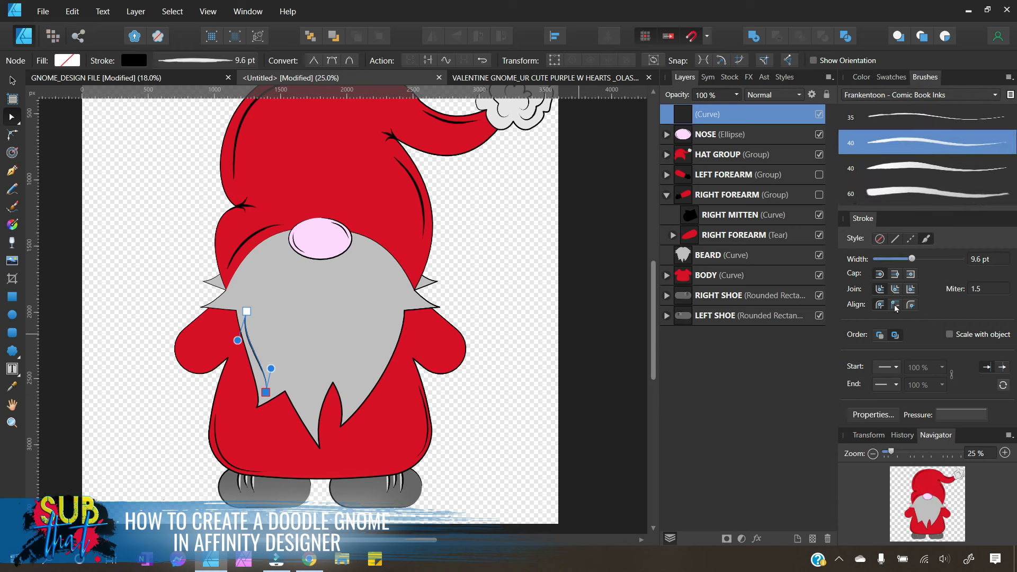
drag(910, 263, 913, 262)
Step: Move the lower end node of the beard's left curve slightly down and left, closer to the beard's edge
drag(266, 393, 265, 398)
key(Left)
key(Left)
key(Left)
key(Left)
key(Left)
key(Left)
key(Left)
key(Left)
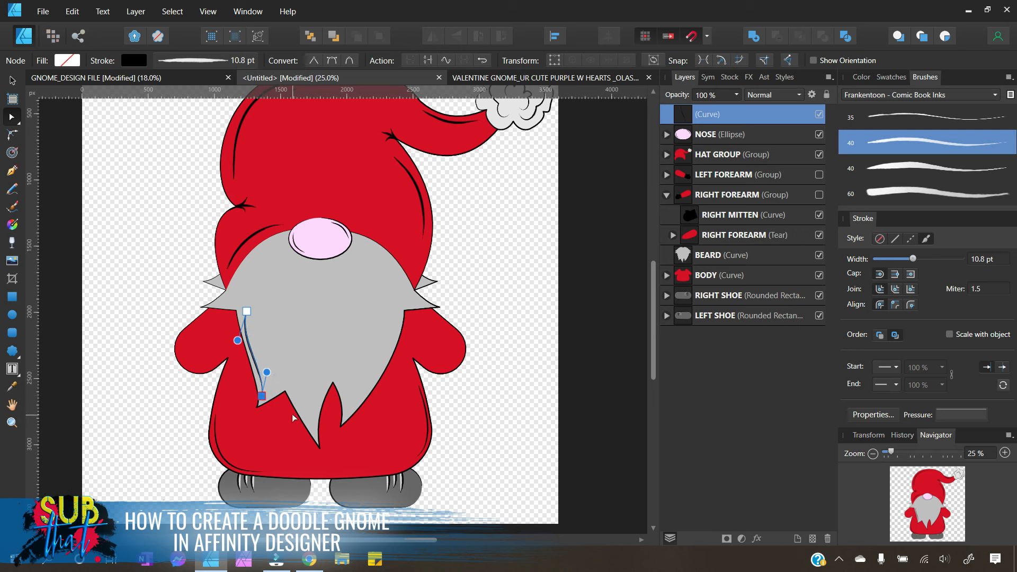
click(14, 81)
click(116, 180)
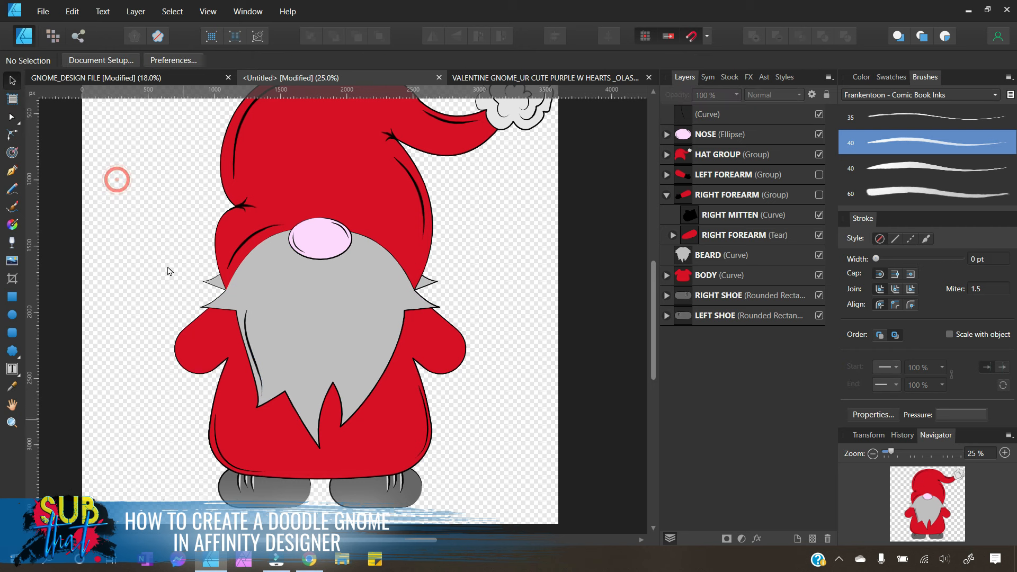
Step: Draw a three-point pen path around the notch at the beard's bottom and bend both segments outward into an arch
click(16, 172)
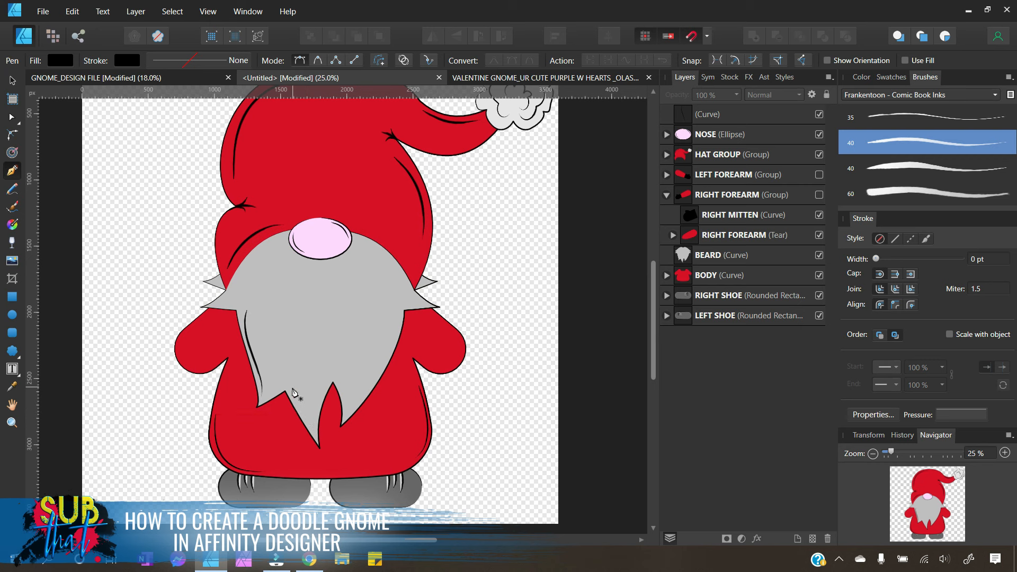
click(312, 422)
click(330, 368)
click(349, 407)
click(11, 117)
drag(321, 399, 344, 389)
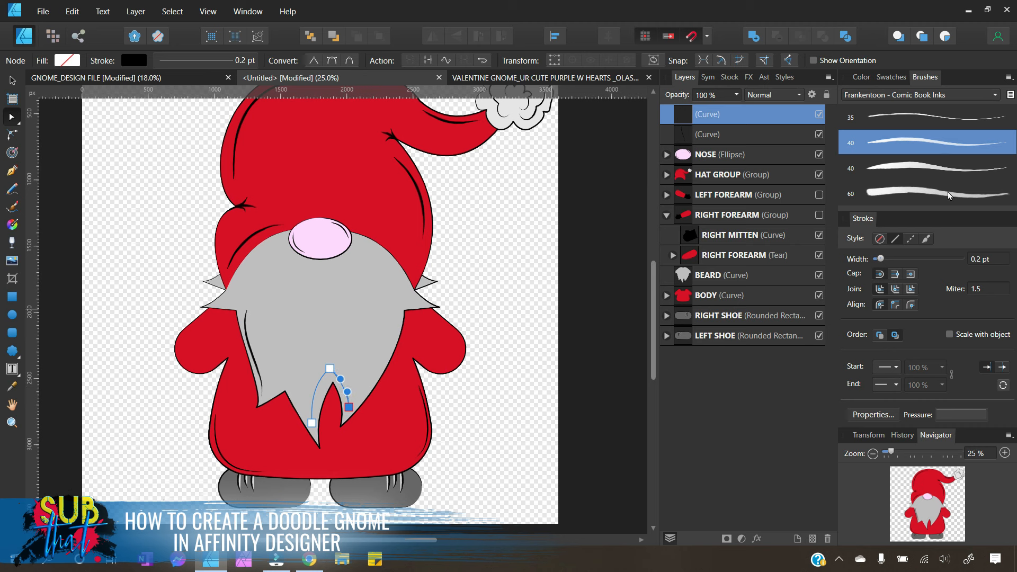
Step: Give the arched notch curve a size 40 Frankentoon - Comic Book Inks brush stroke with a width of 10.8 pt
click(927, 240)
click(944, 145)
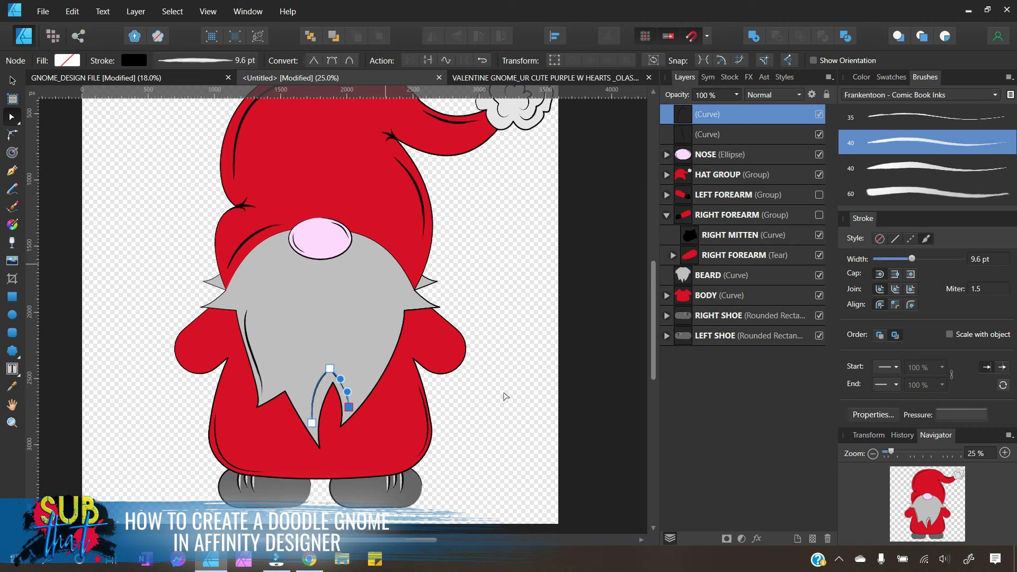
drag(916, 260, 915, 260)
Step: Refine the notch curve by reshaping its left segment and nudging its peak node slightly down and right toward the notch
scroll(336, 358, down, 2)
mouse_move(312, 365)
mouse_down()
mouse_move(313, 375)
mouse_move(306, 347)
mouse_up()
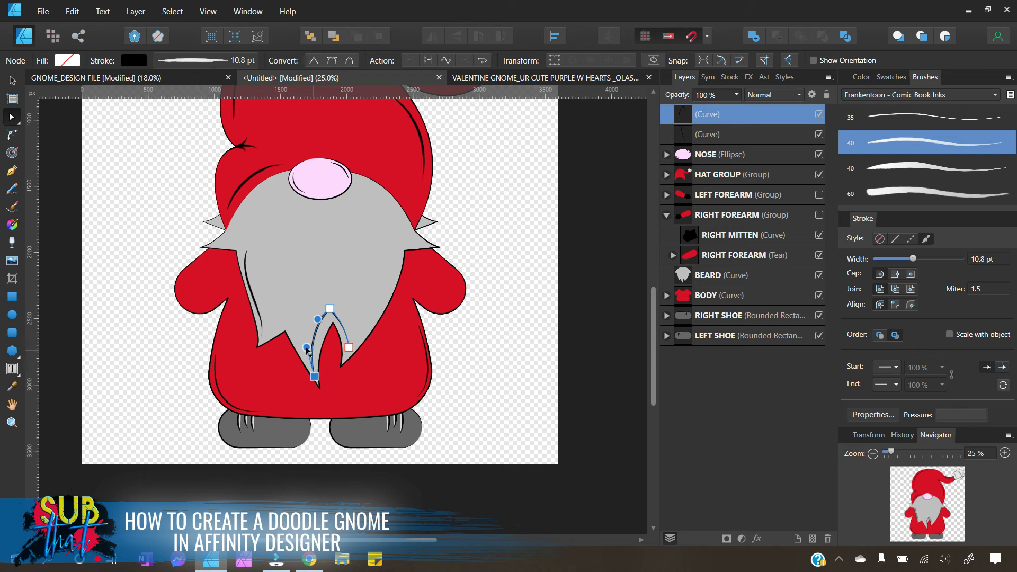
click(330, 309)
drag(331, 311, 331, 314)
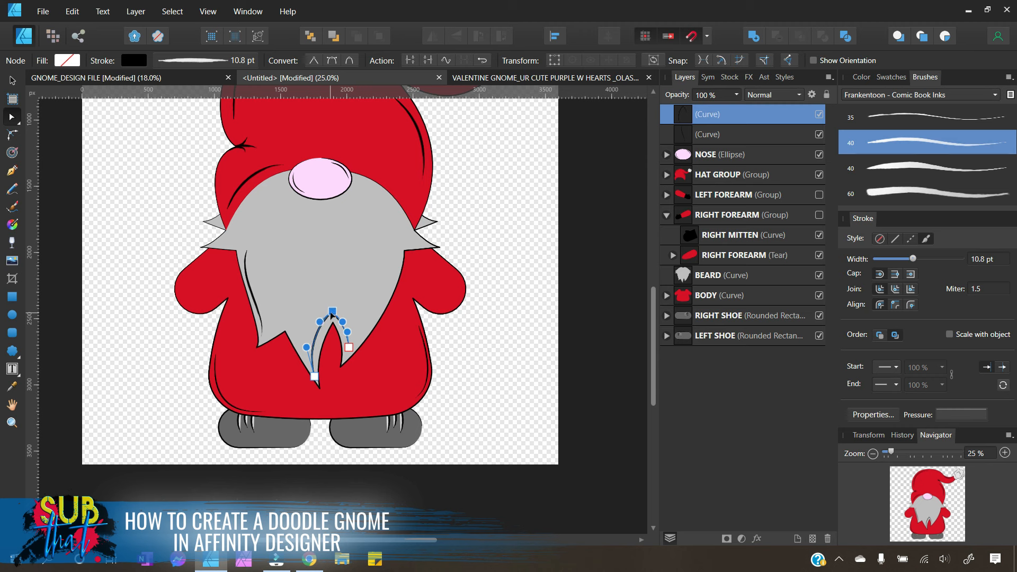
click(13, 83)
click(126, 179)
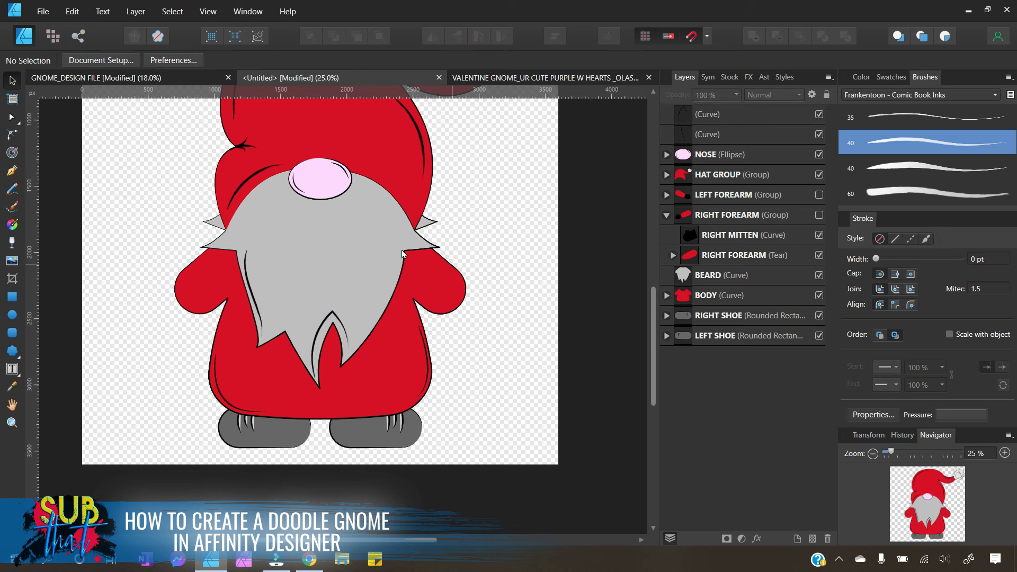
Step: Draw a pen line inside the beard's right edge, bow it outward along the outline and lower its top node slightly
click(11, 171)
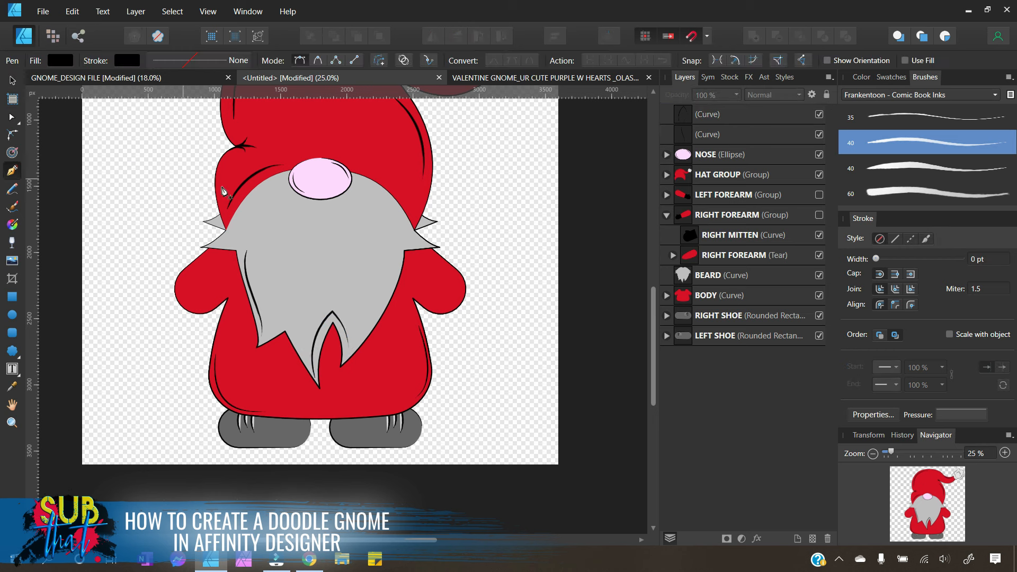
click(393, 239)
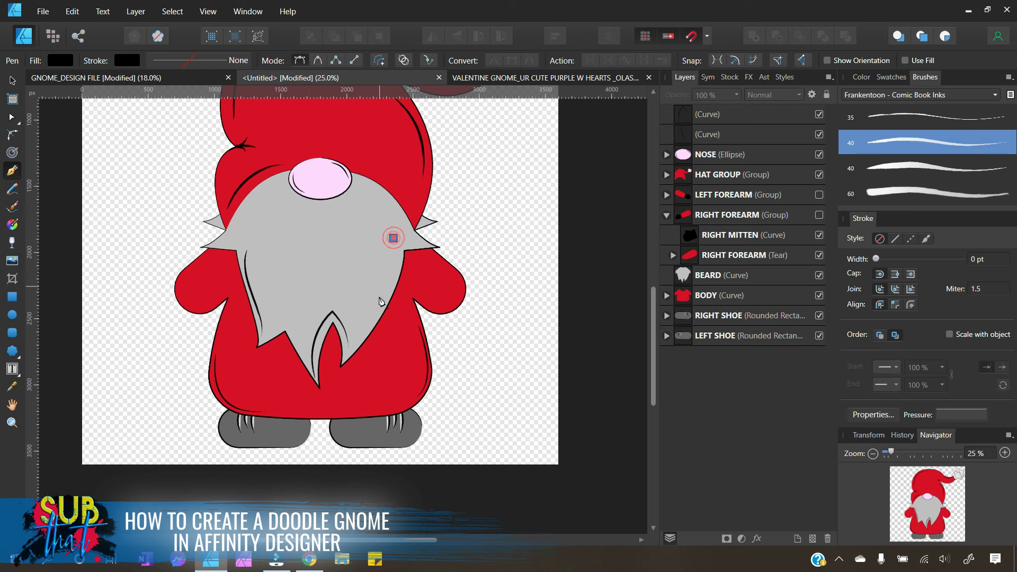
click(365, 329)
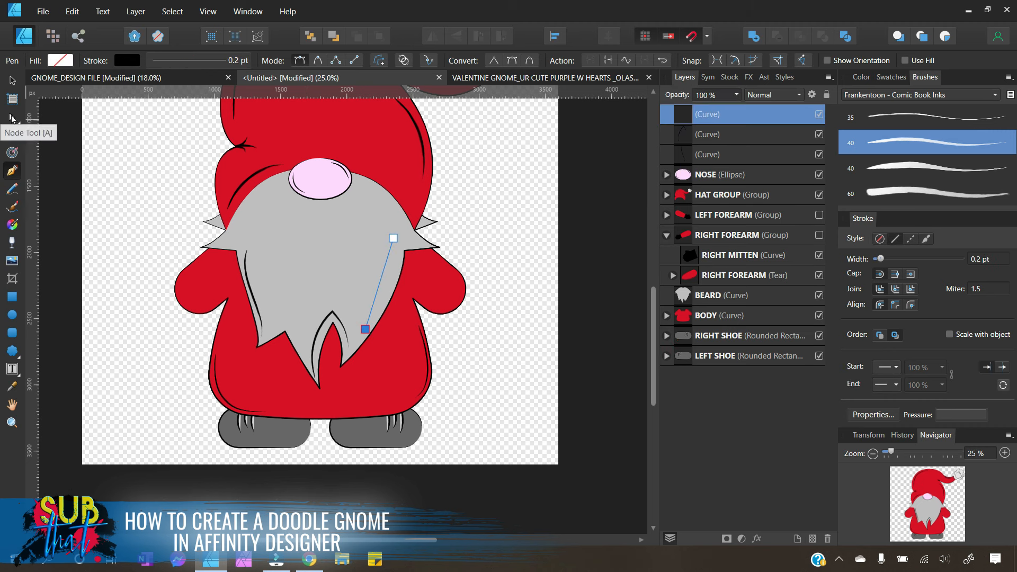
click(12, 117)
drag(381, 281, 396, 278)
drag(394, 239, 394, 246)
drag(392, 302, 387, 297)
Step: Give the beard's right-edge curve a size 40 Frankentoon - Comic Book Inks brush stroke and adjust its width
click(931, 240)
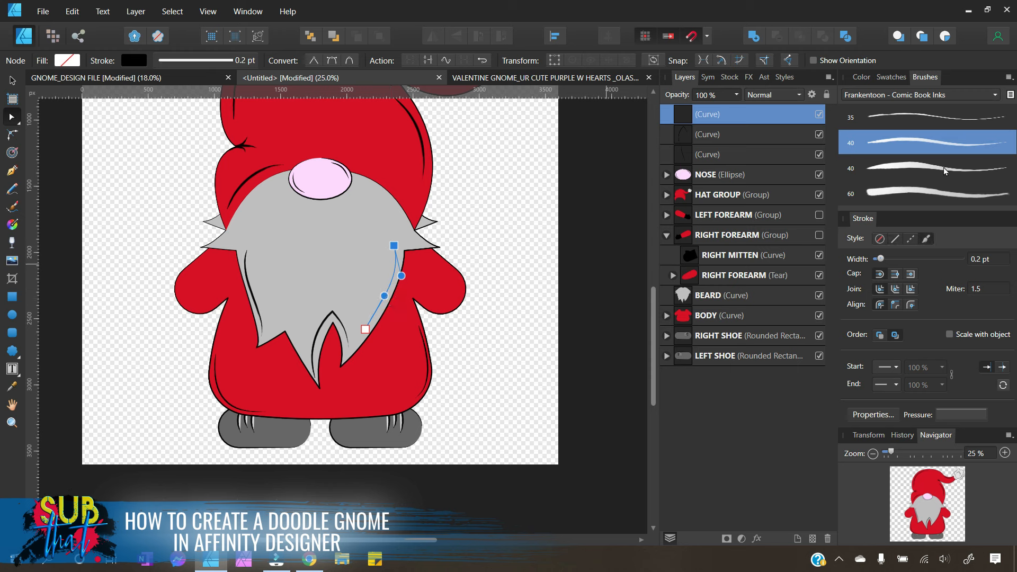
click(943, 152)
drag(915, 260, 914, 259)
click(13, 80)
click(538, 223)
scroll(527, 407, up, 3)
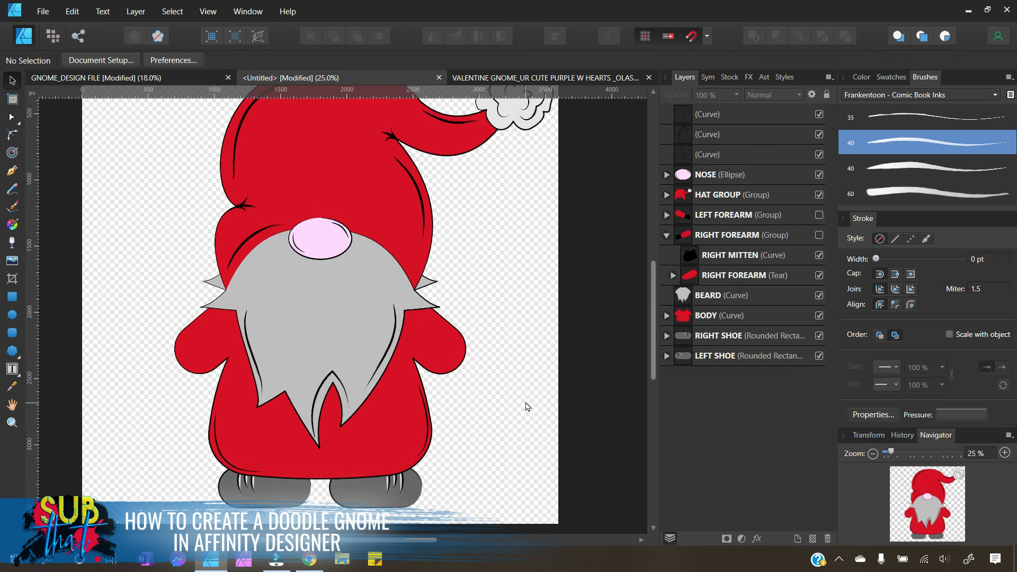
Step: Nest the three loose detail curves inside the BEARD layer and deselect them
click(756, 114)
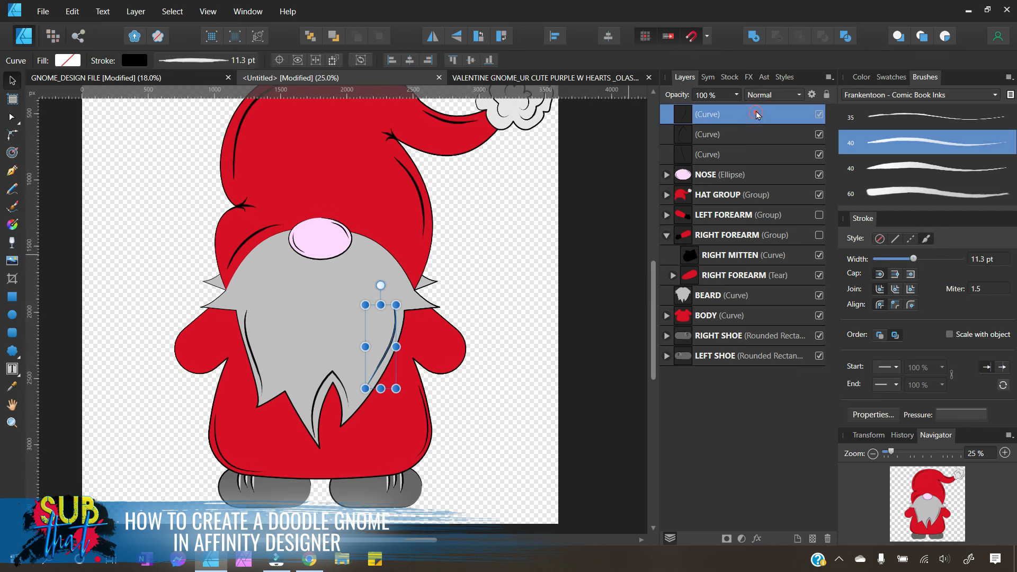
shift+click(733, 155)
drag(680, 155, 705, 292)
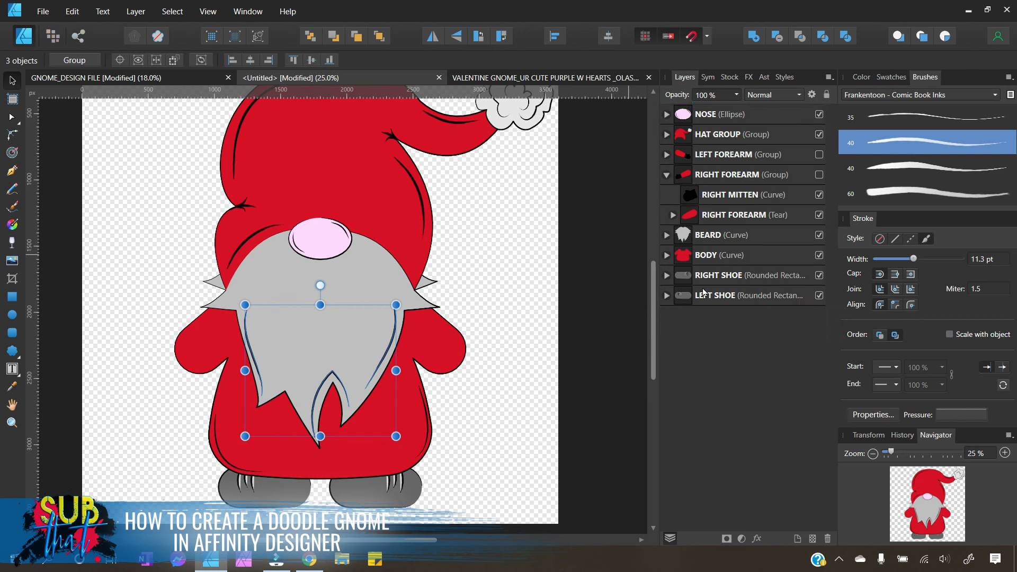
click(665, 235)
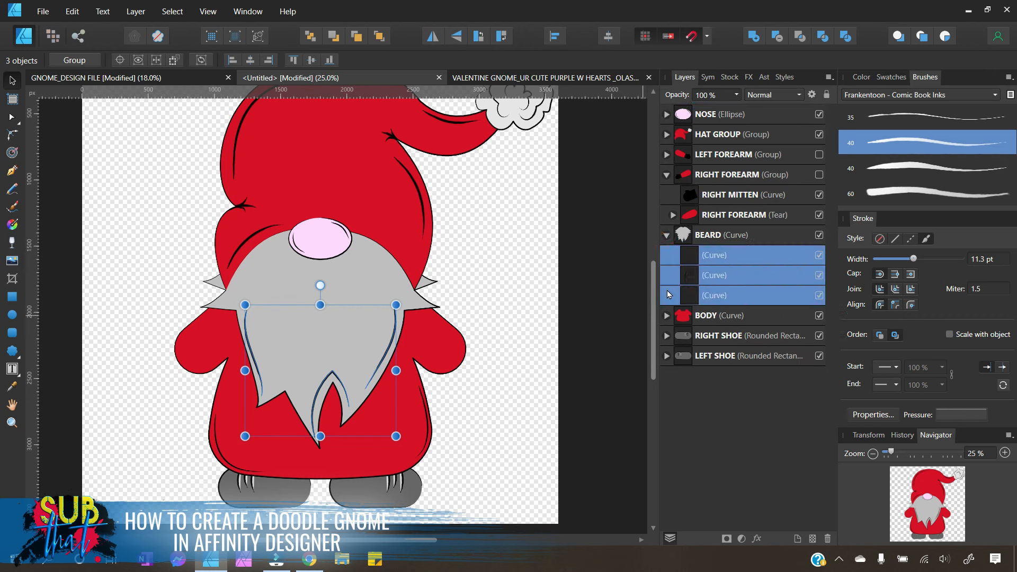
click(540, 317)
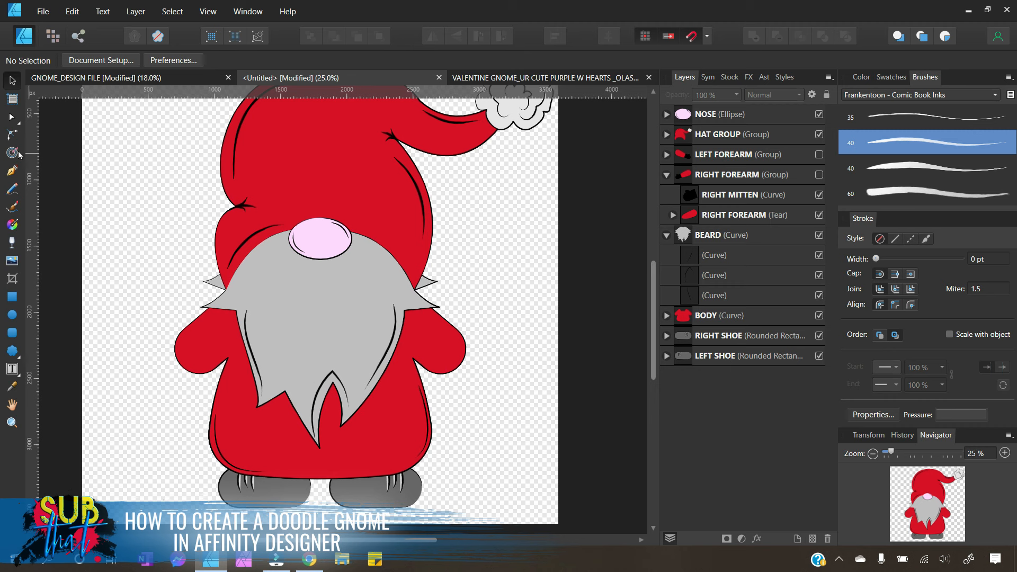
Step: Draw a pen line from the nose down to the beard's lower tip and bow it toward the beard's left side
click(13, 171)
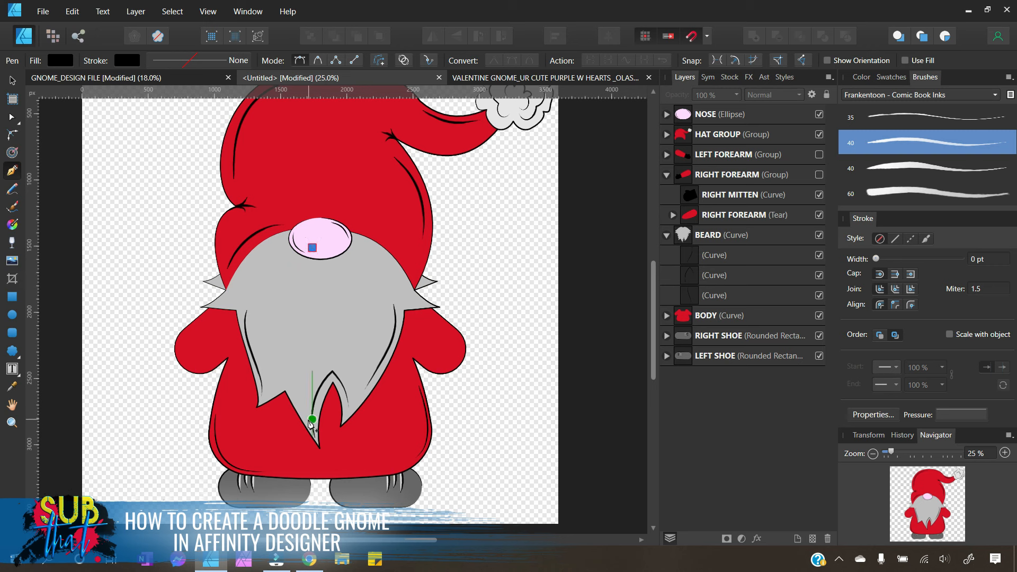
click(312, 424)
key(a)
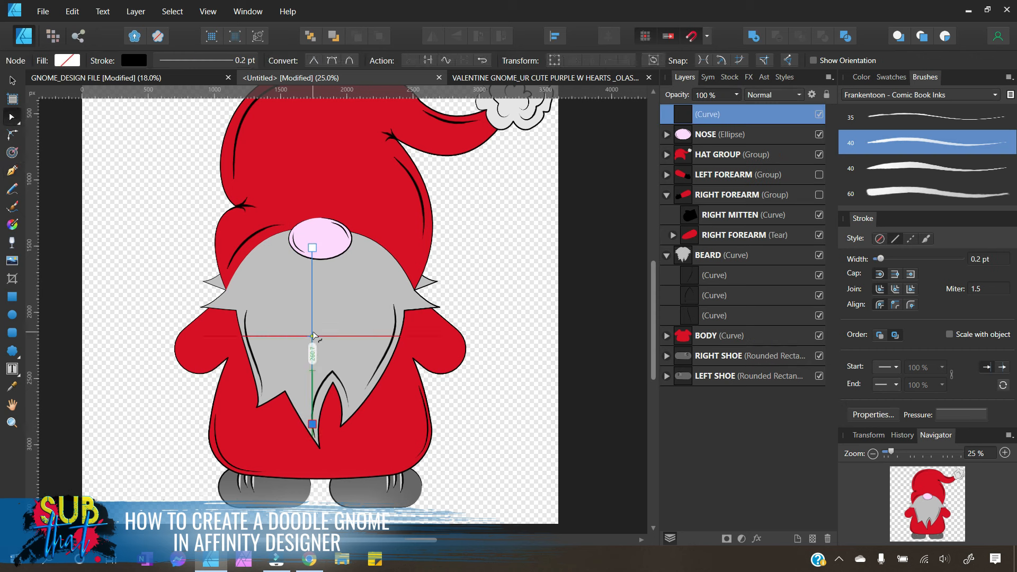
drag(311, 332, 284, 328)
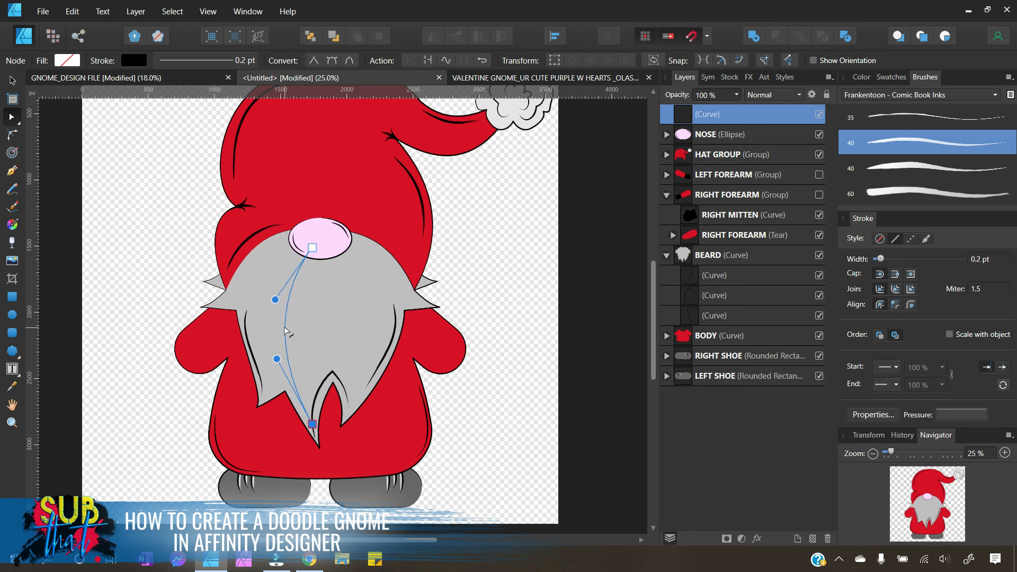
Step: Give the central beard curve a size 200 Markers brush stroke and place it directly beneath the NOSE layer
click(963, 97)
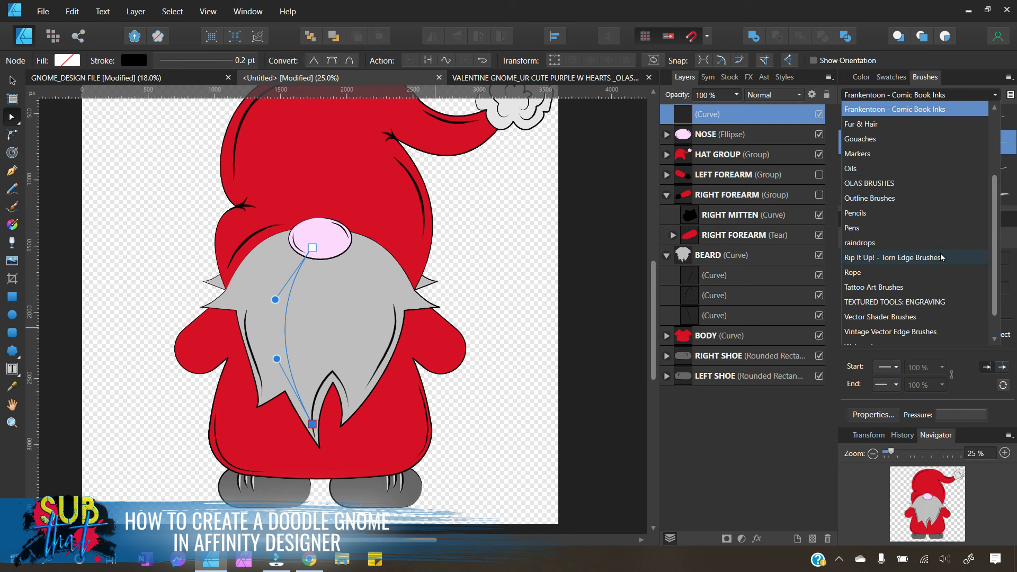
click(913, 154)
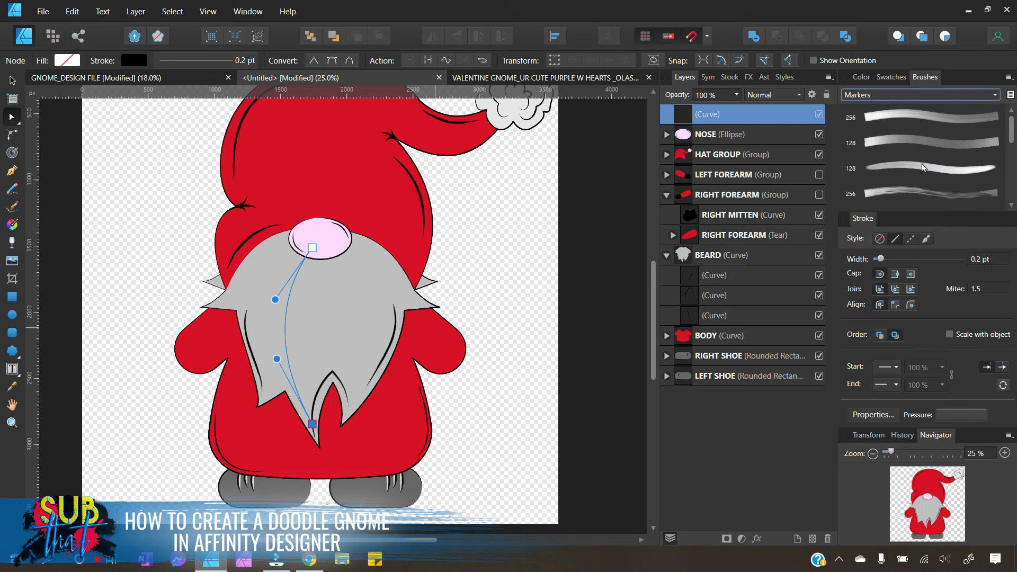
click(895, 116)
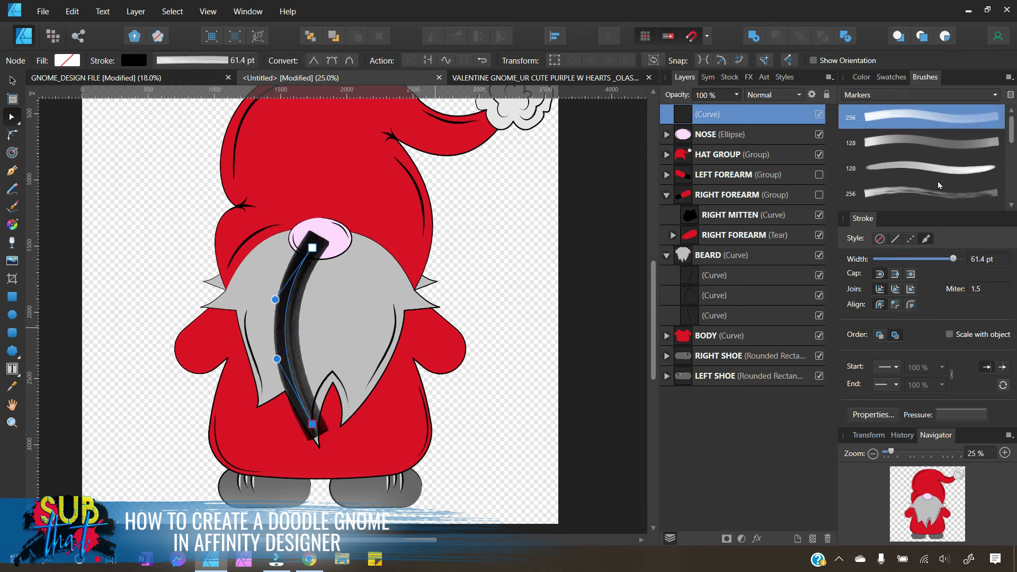
scroll(904, 174, down, 3)
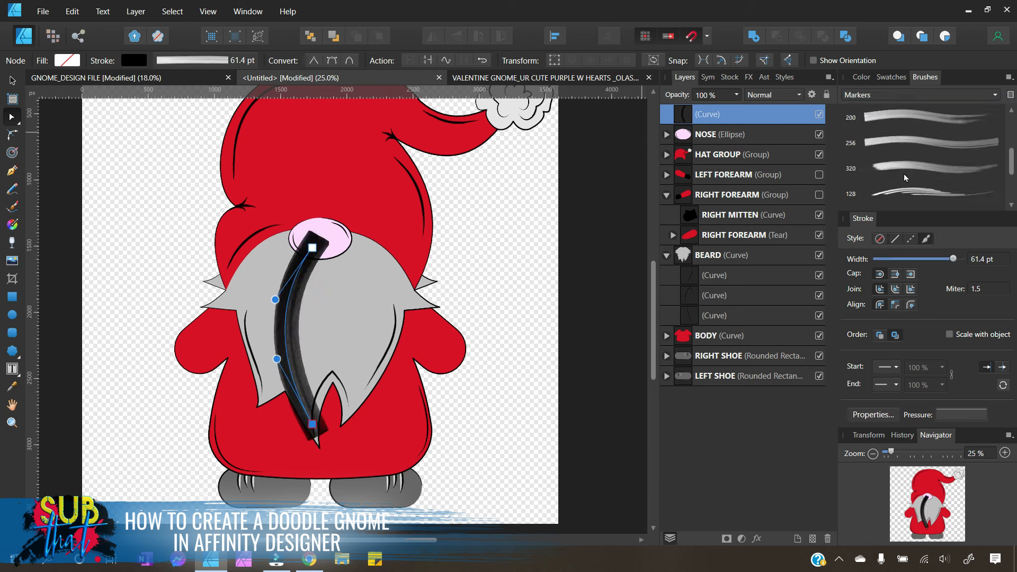
click(914, 114)
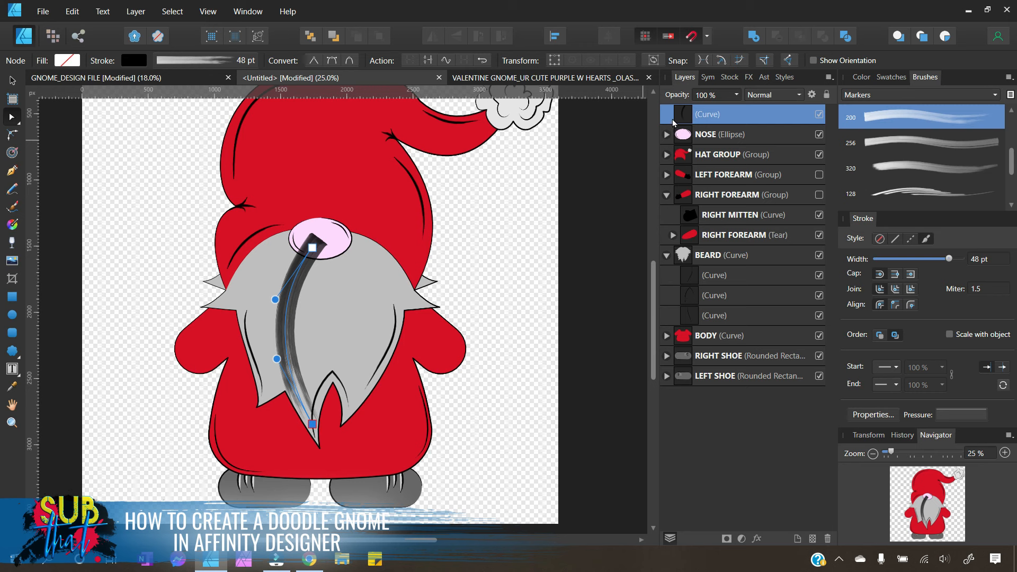
drag(684, 113, 685, 138)
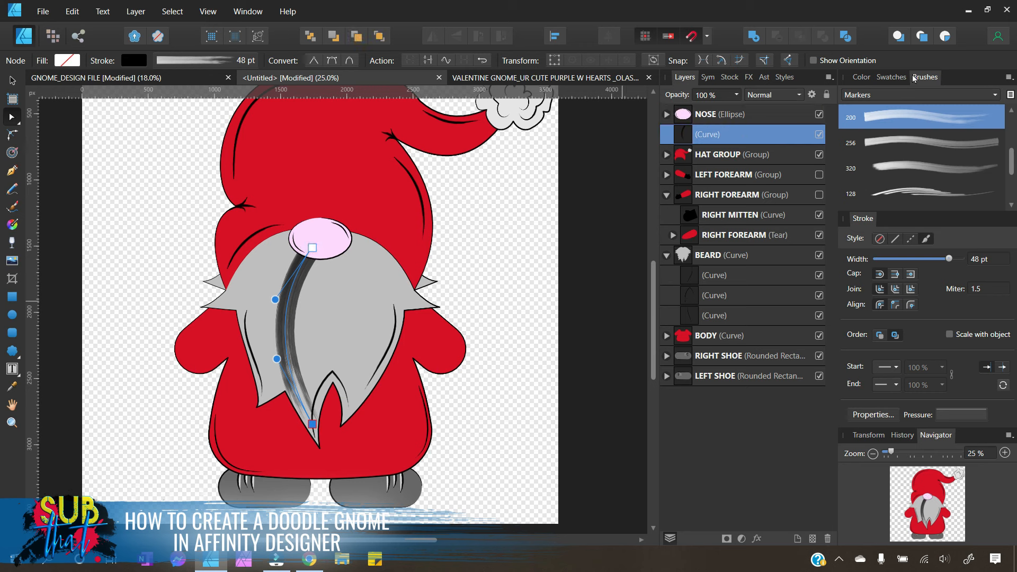
Step: Sample the beard's grey fill and apply it as the central curve's stroke color
click(871, 79)
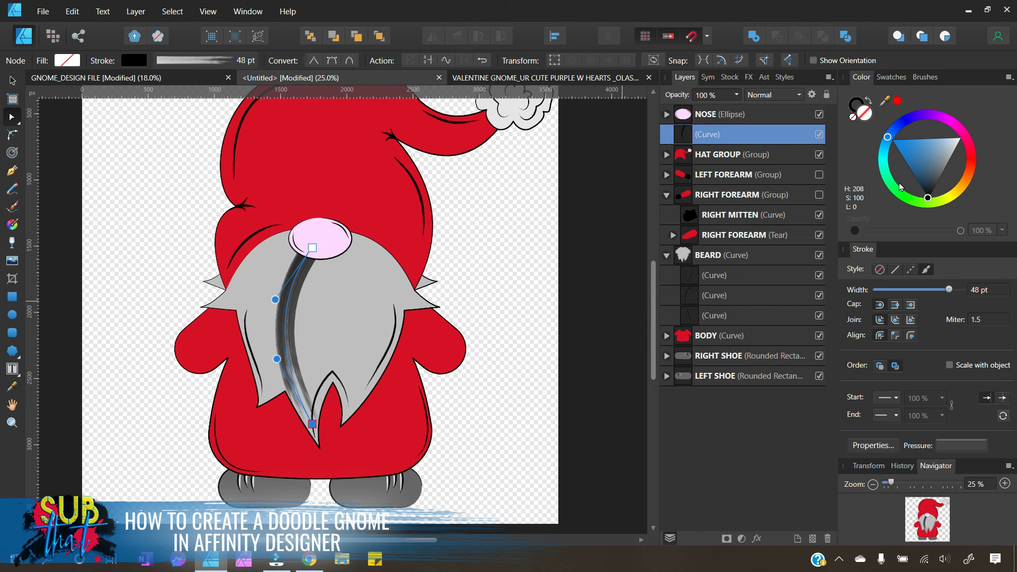
click(858, 103)
drag(885, 101, 347, 316)
click(899, 102)
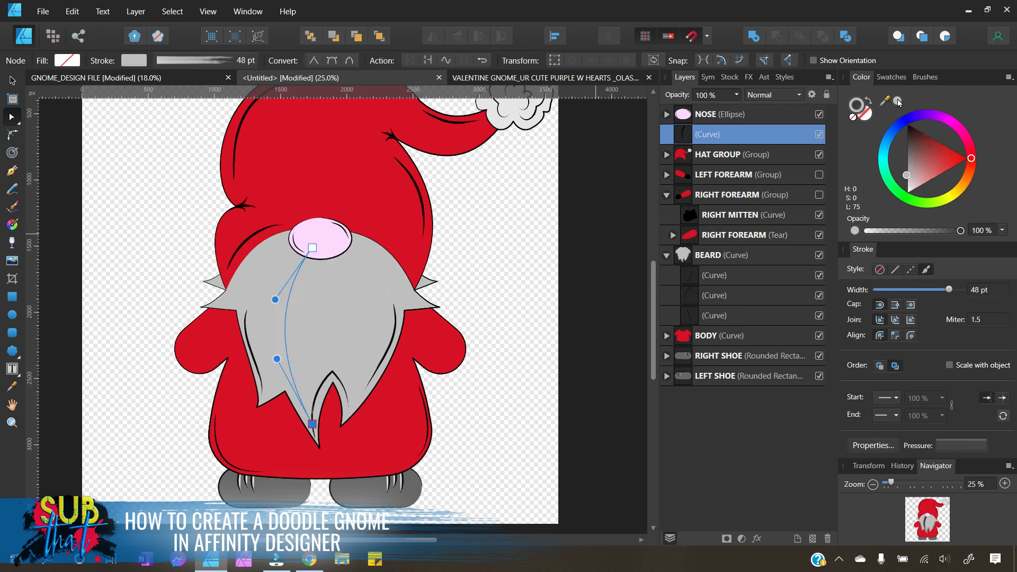
Step: Lighten the beard's fill to a near-white grey with saturation 0 and lightness 94
click(722, 257)
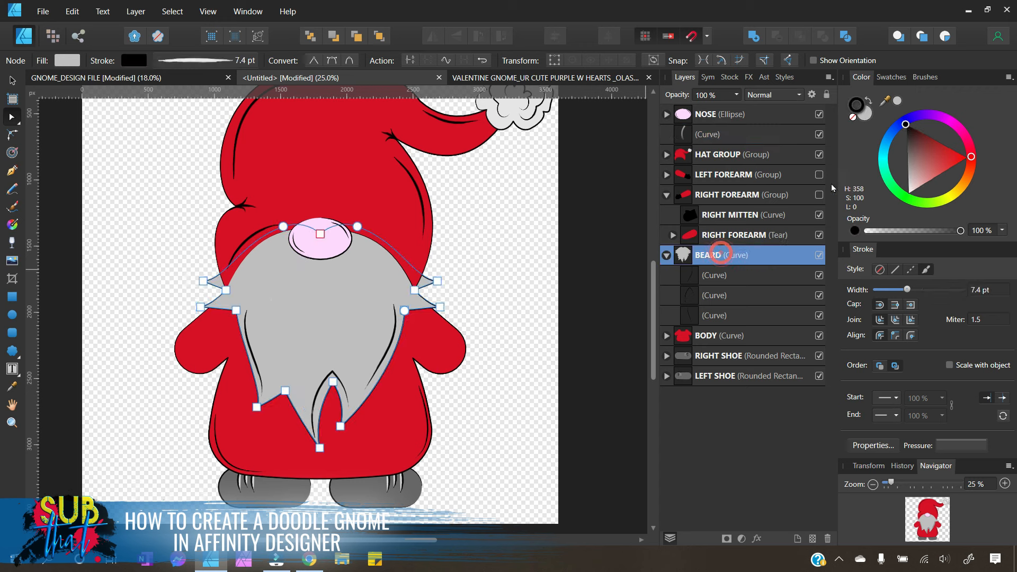
click(864, 113)
mouse_move(948, 156)
mouse_down()
mouse_move(964, 140)
mouse_move(959, 147)
mouse_up()
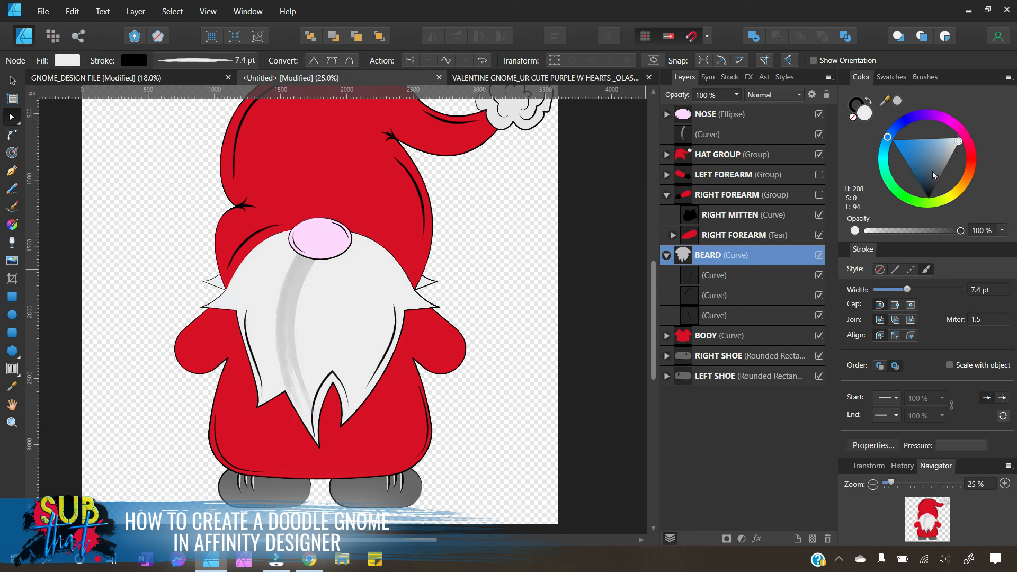
Step: Set the central beard curve's stroke to a light grey with lightness 81 and its opacity to 75%
click(738, 141)
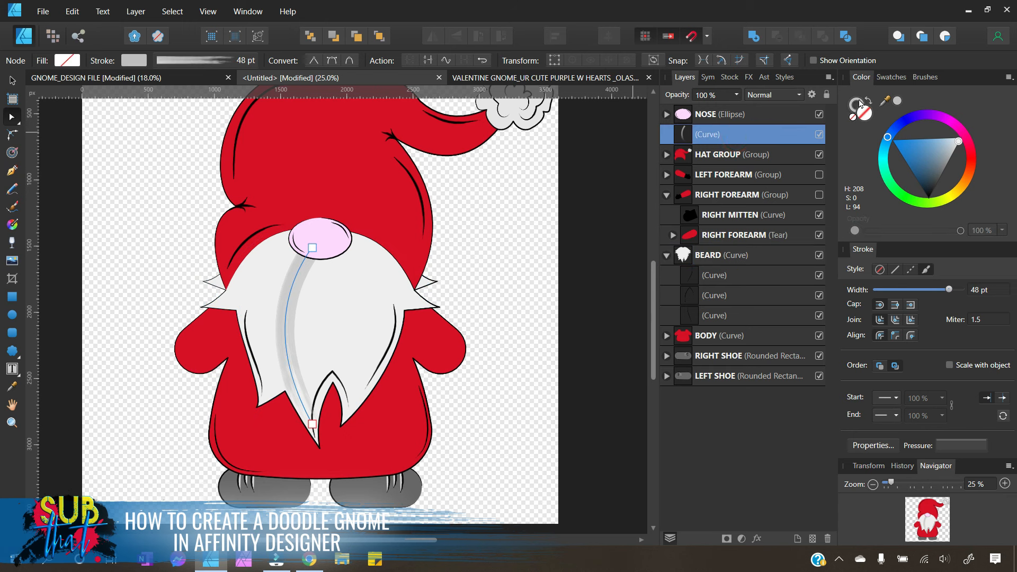
click(859, 105)
drag(906, 176, 907, 182)
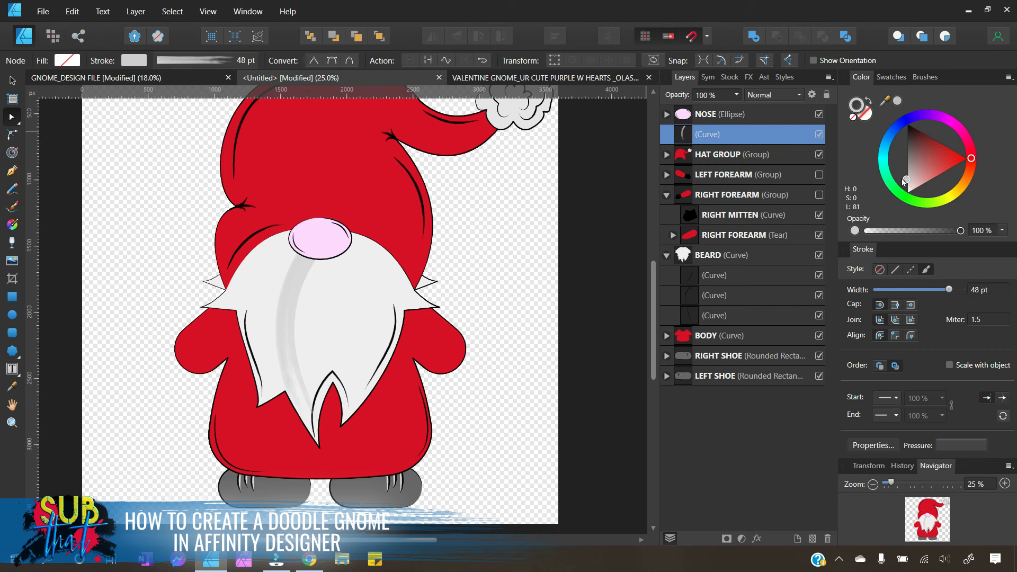
click(736, 94)
drag(739, 108, 719, 115)
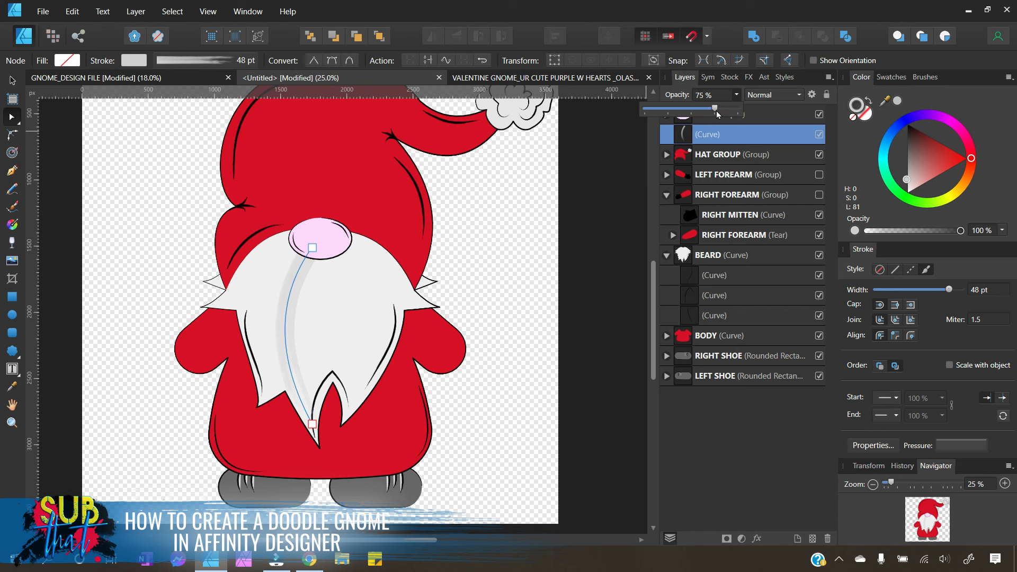
Step: Try the Marker Scribble 01 brush and two size 320 Markers brushes on the central beard curve
click(926, 79)
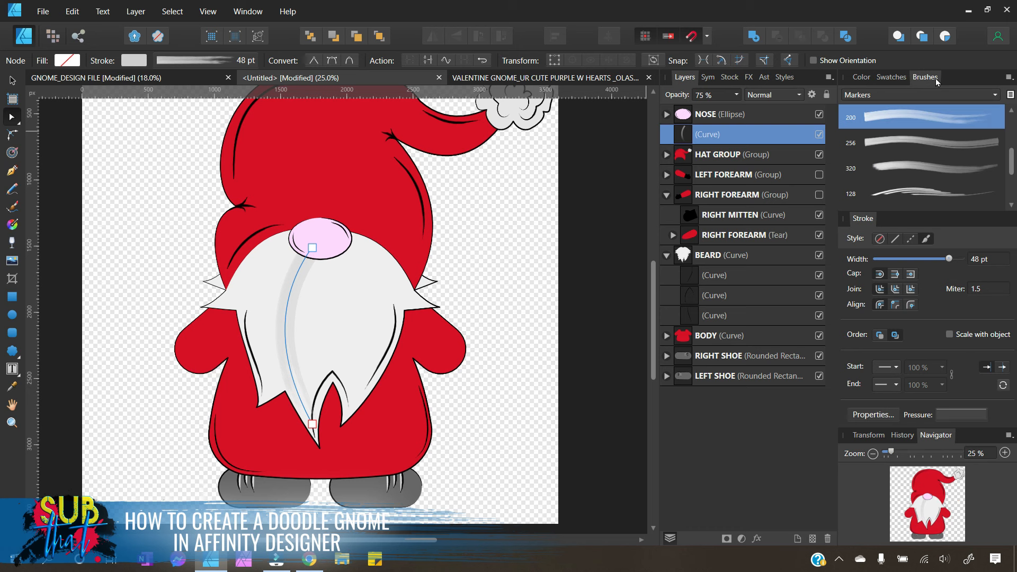
click(928, 194)
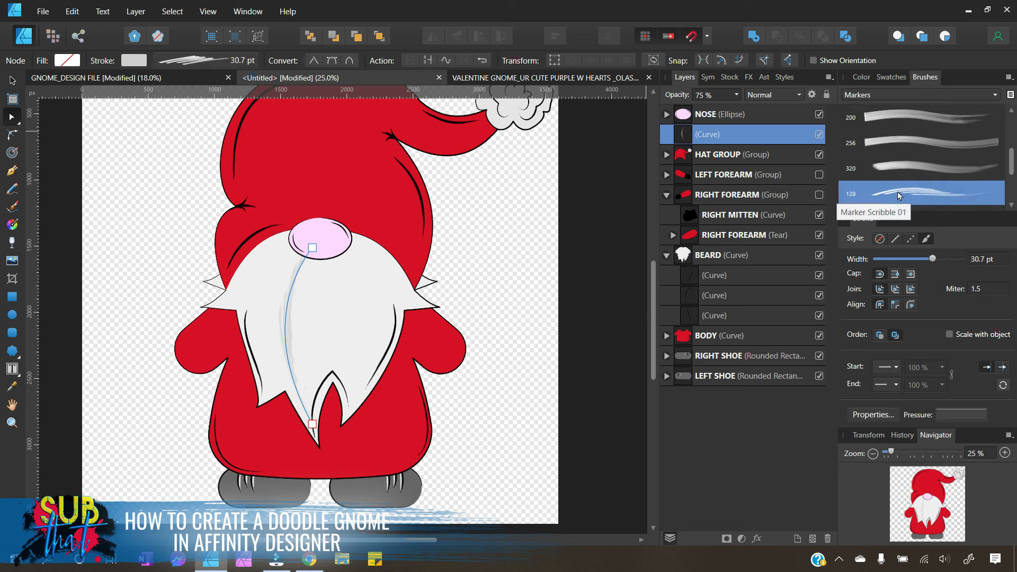
click(492, 275)
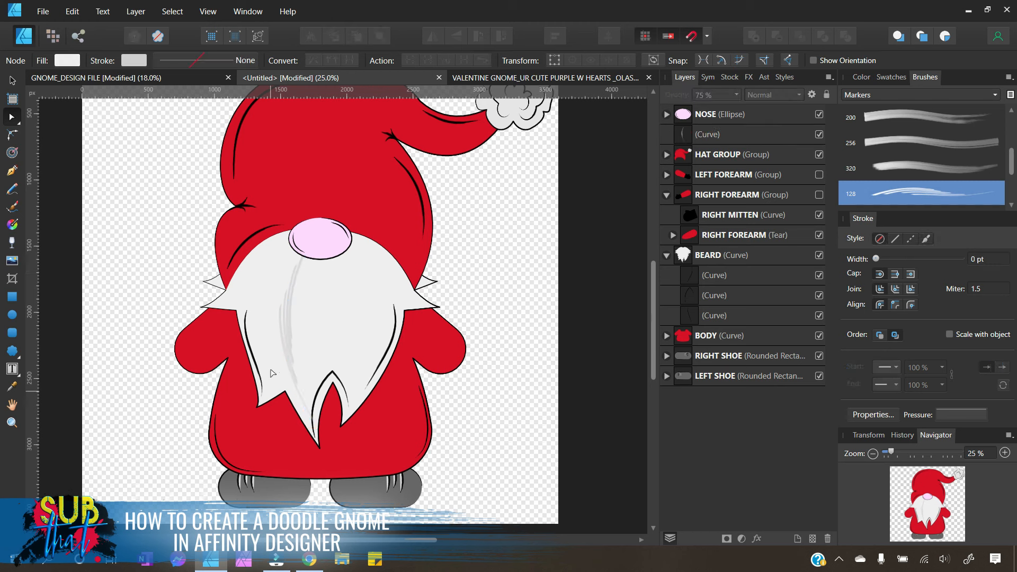
click(10, 80)
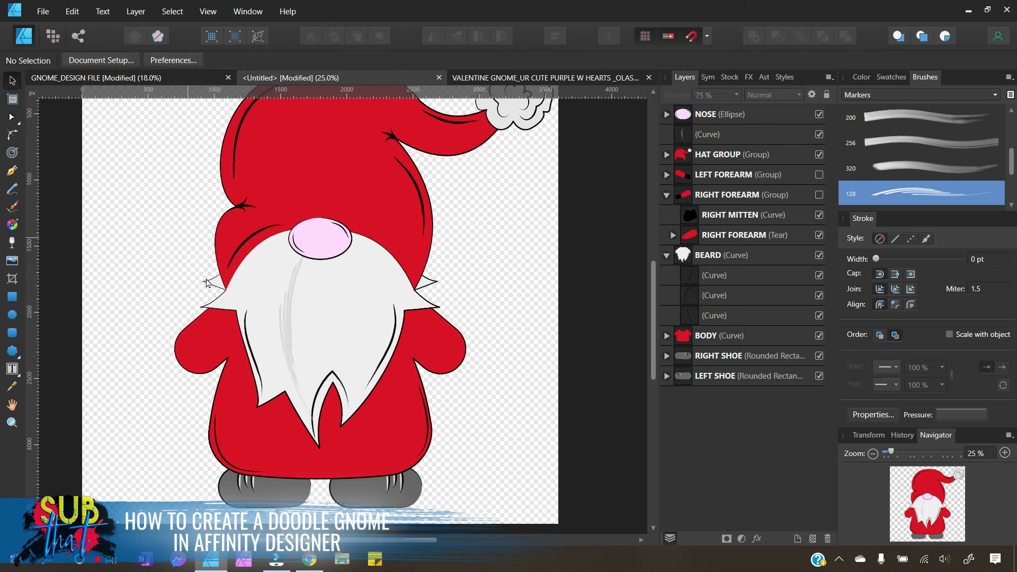
click(286, 330)
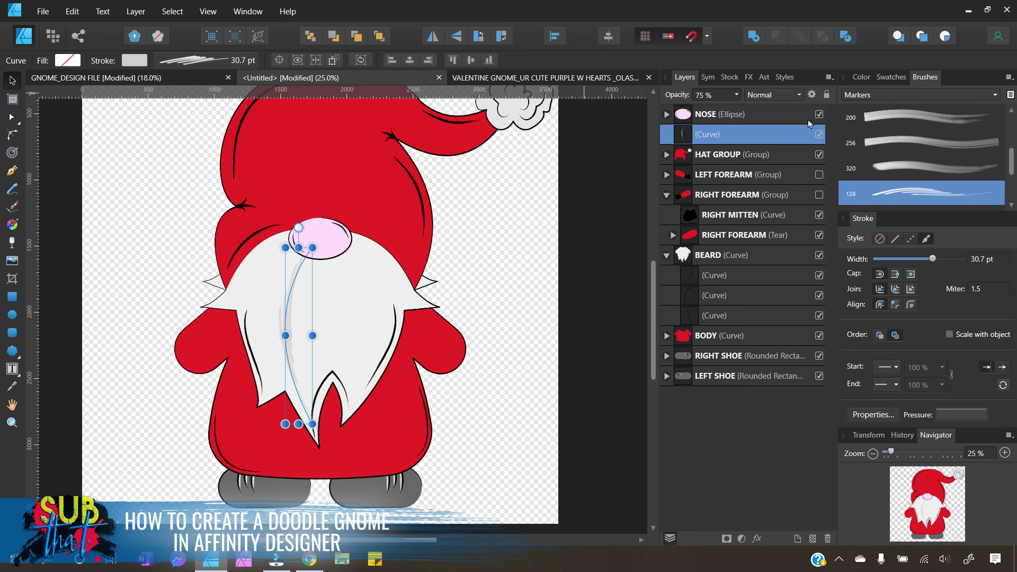
scroll(937, 115, down, 3)
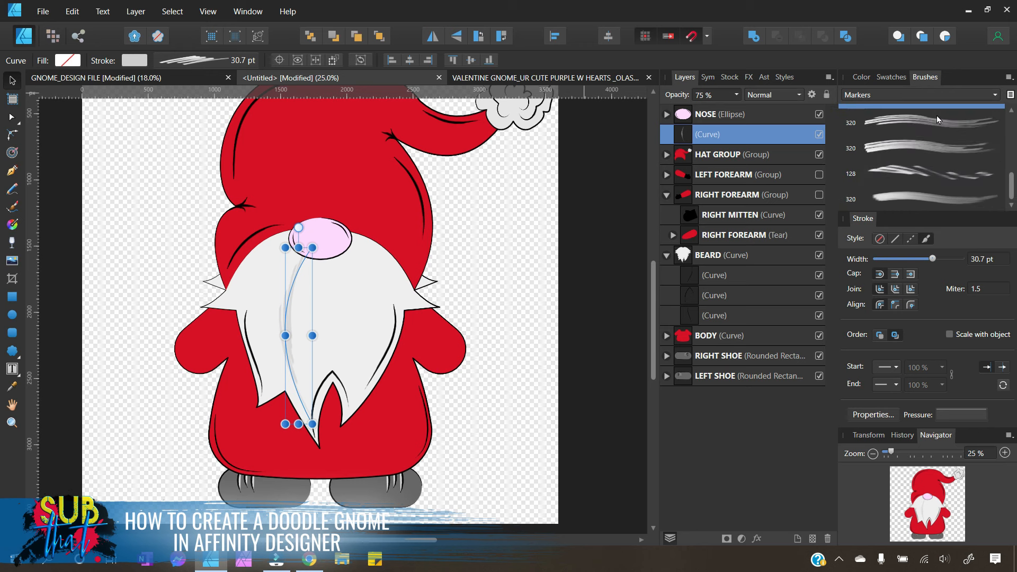
click(942, 143)
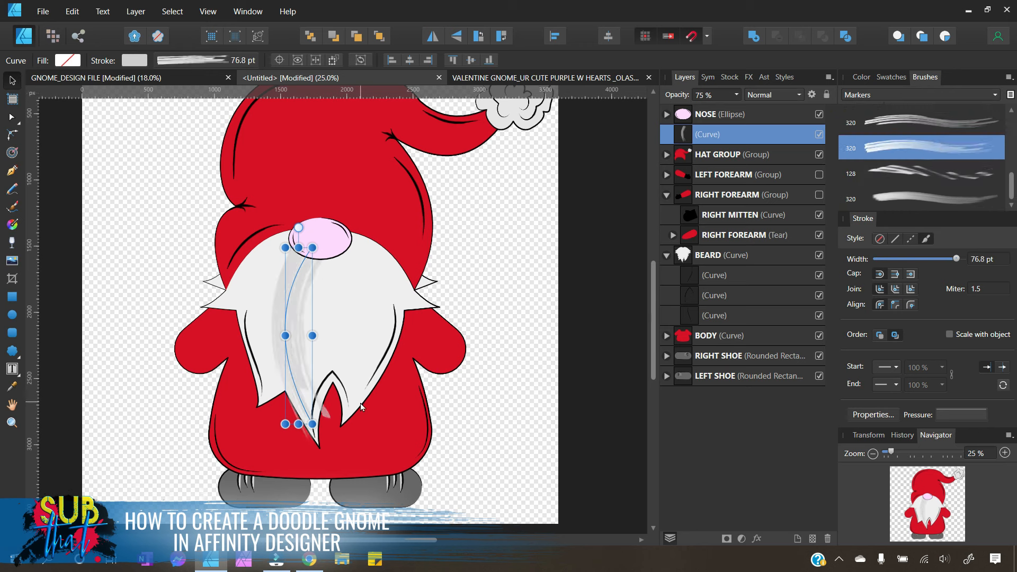
click(936, 129)
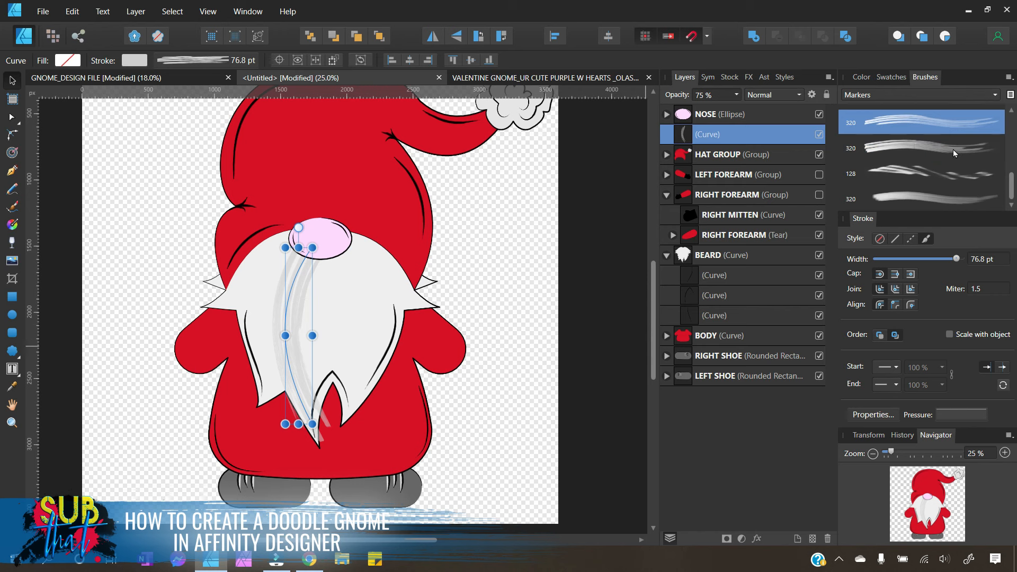
scroll(952, 137, up, 3)
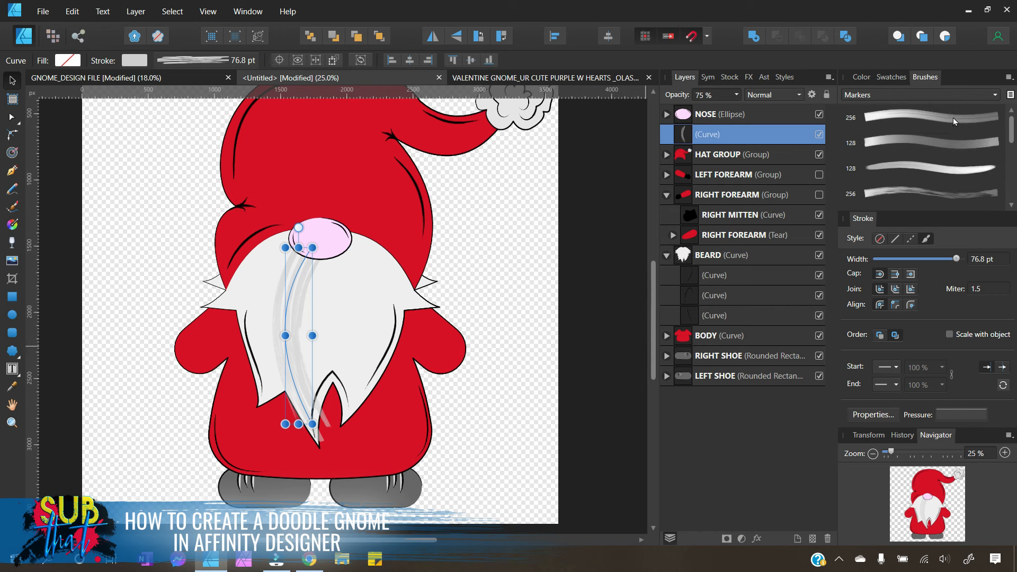
Step: Compare Gouaches brushes on the central beard curve, apply the first size 128 brush and deselect it
click(914, 95)
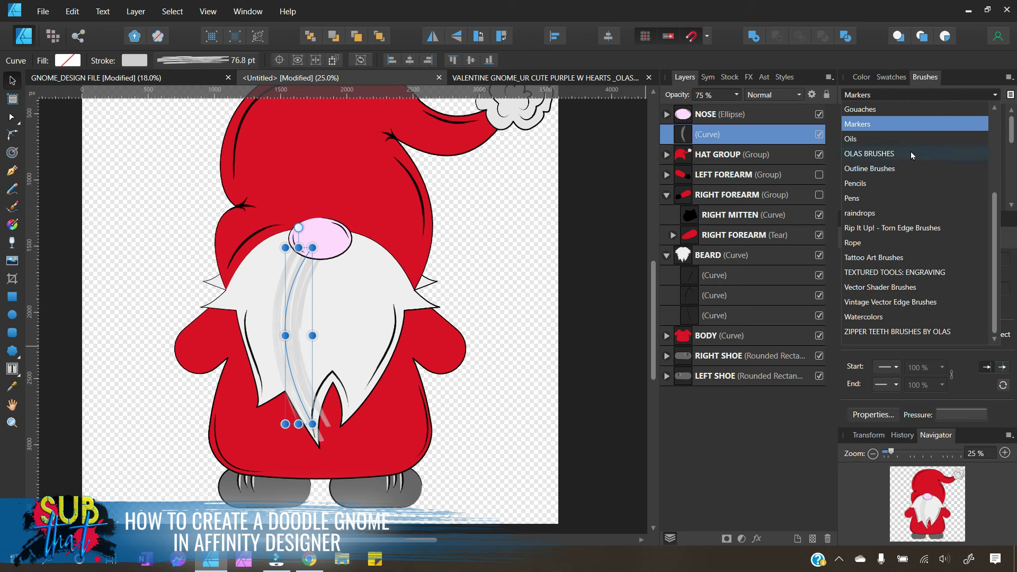
scroll(882, 216, up, 3)
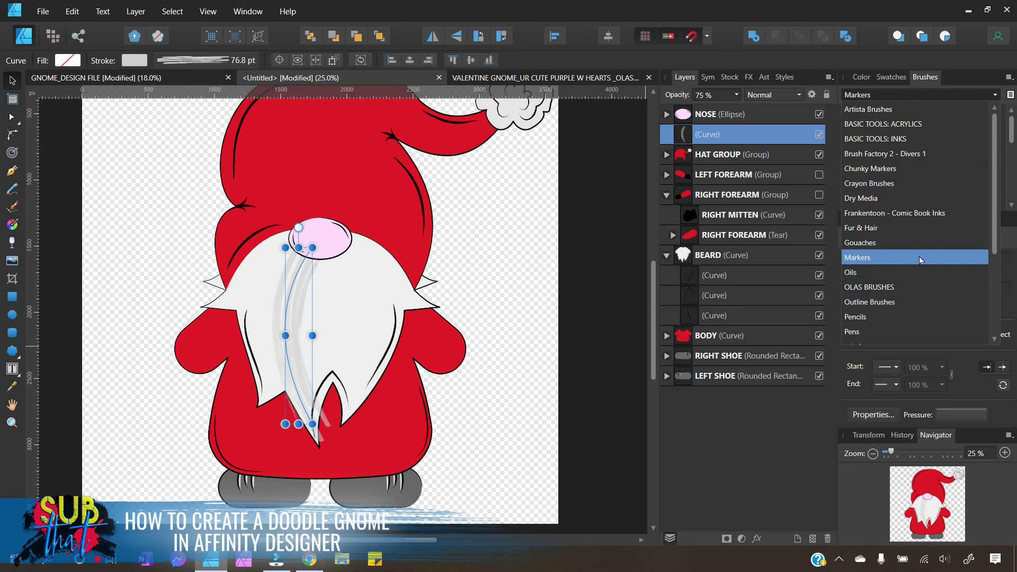
click(894, 243)
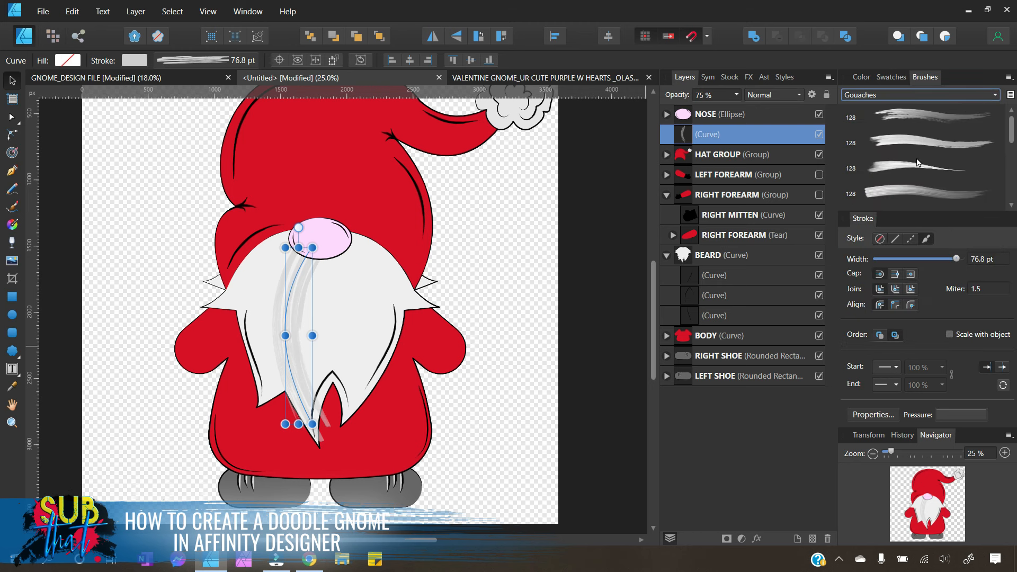
click(918, 165)
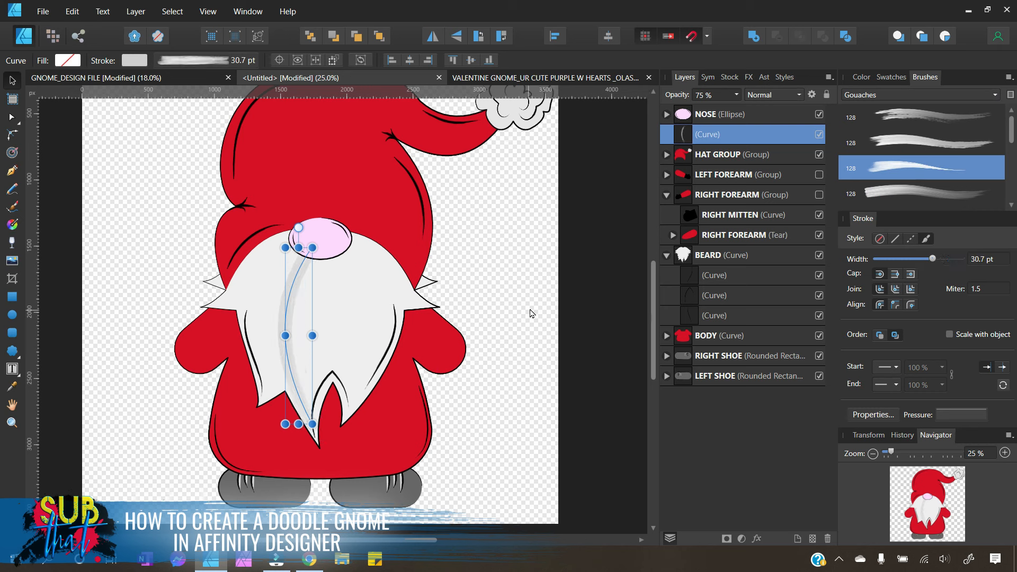
click(928, 116)
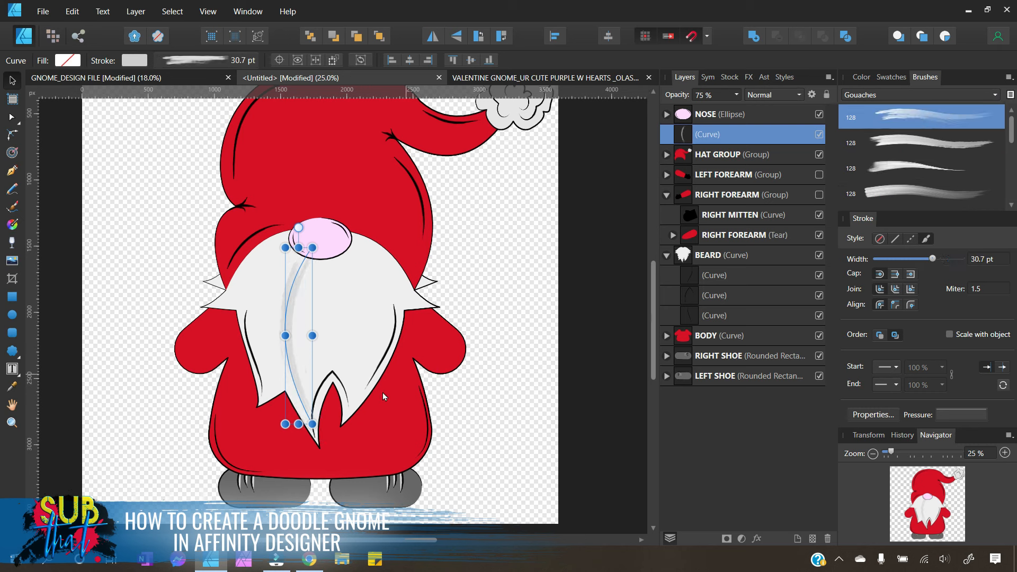
click(493, 445)
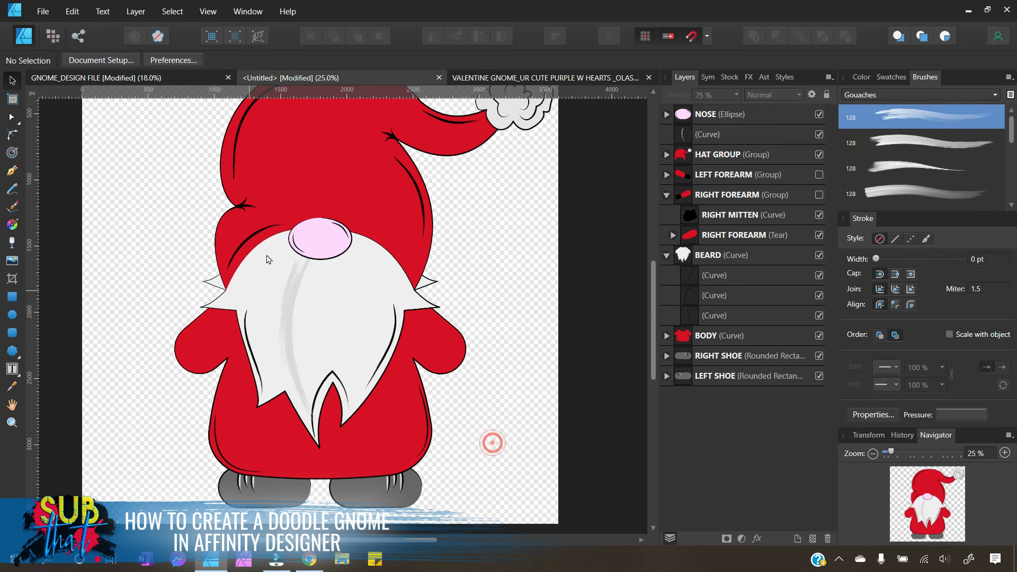
Step: Nudge the lower end node of the grey central beard curve slightly inward from the beard's long tip
click(301, 399)
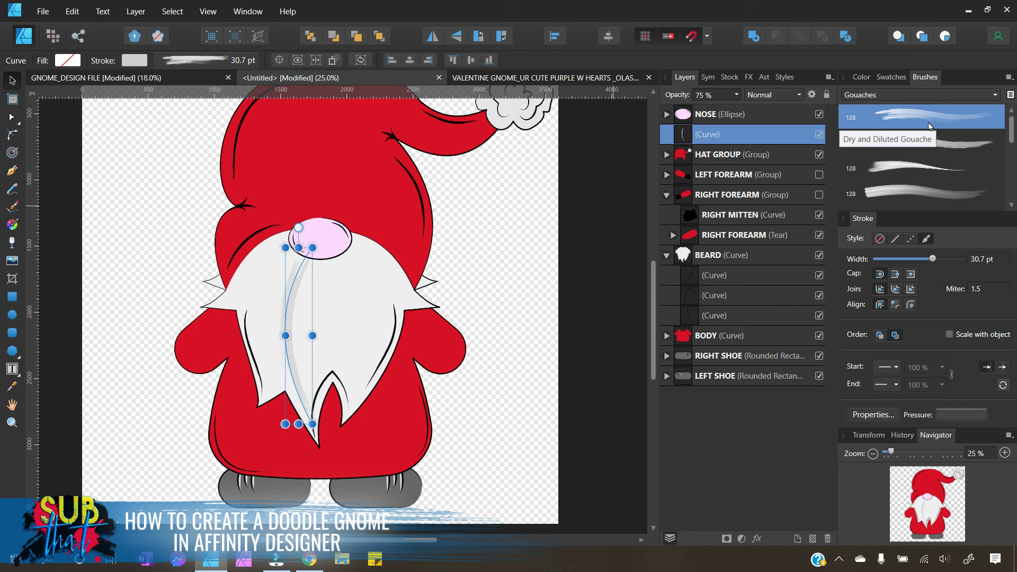
click(12, 116)
click(312, 425)
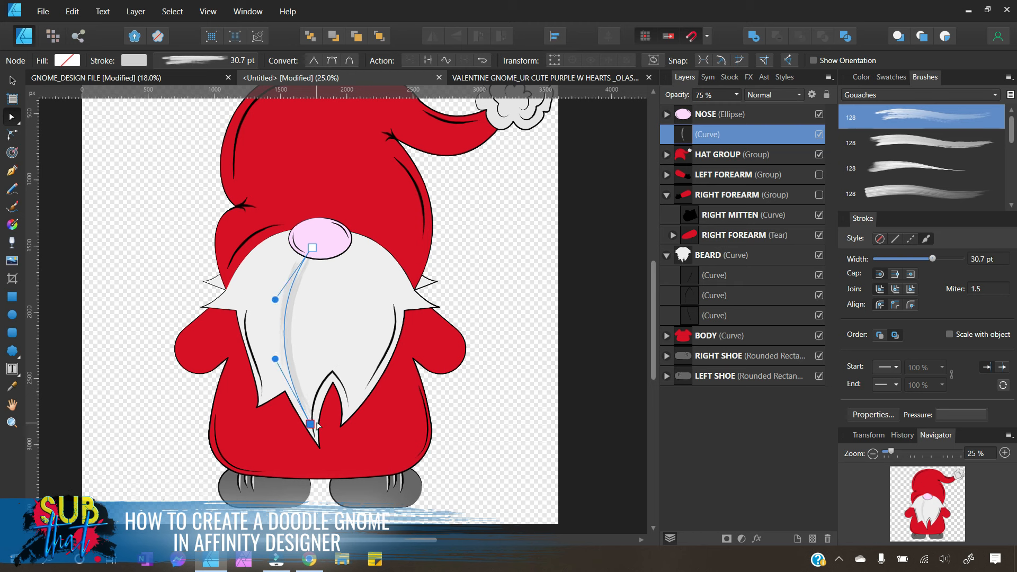
click(12, 80)
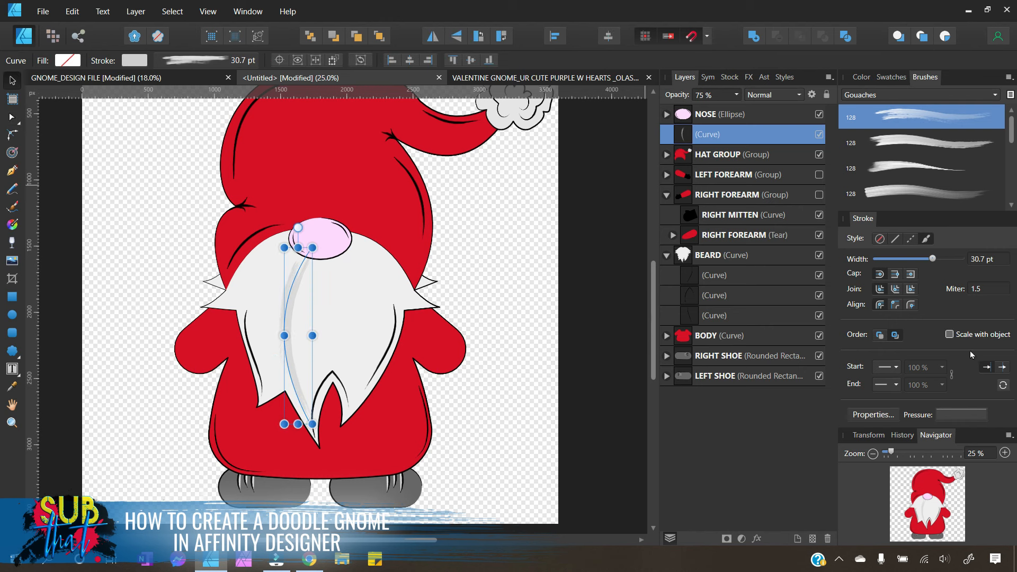
Step: Set the central beard curve's stroke width to 42.1 pt and lighten its color to lightness 86
mouse_move(940, 265)
mouse_down()
mouse_move(959, 260)
mouse_move(944, 262)
mouse_up()
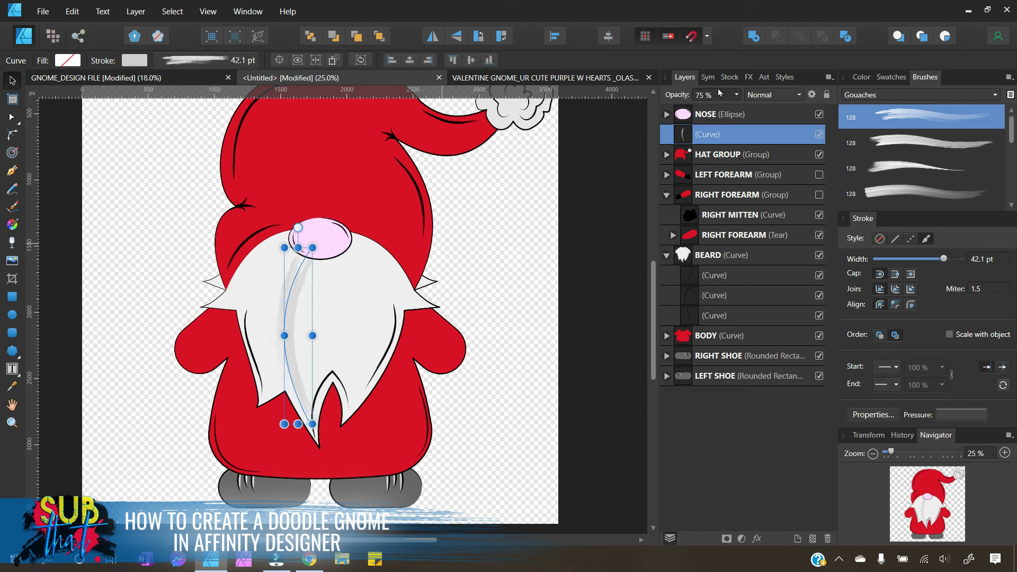
click(861, 78)
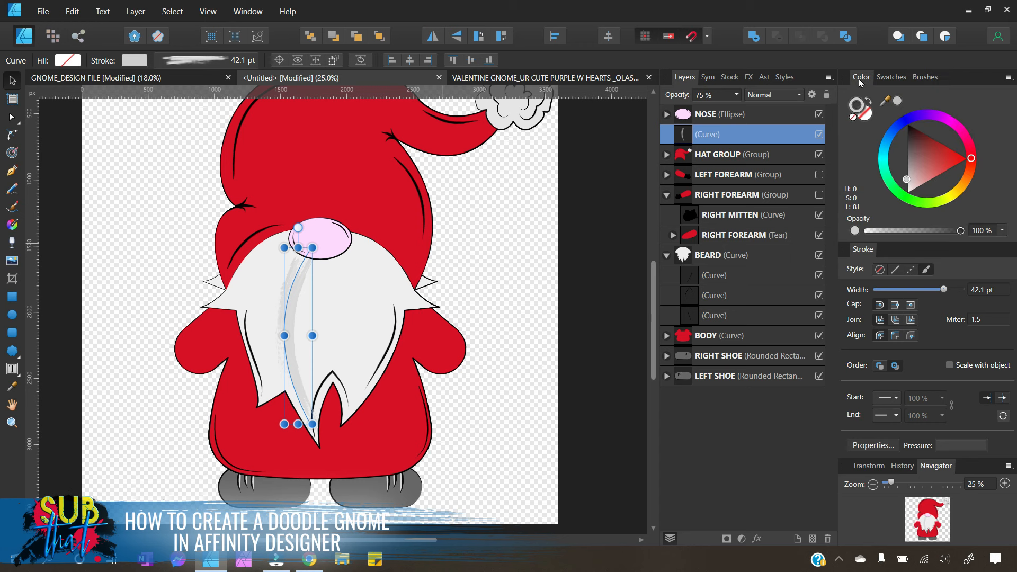
drag(907, 180, 907, 183)
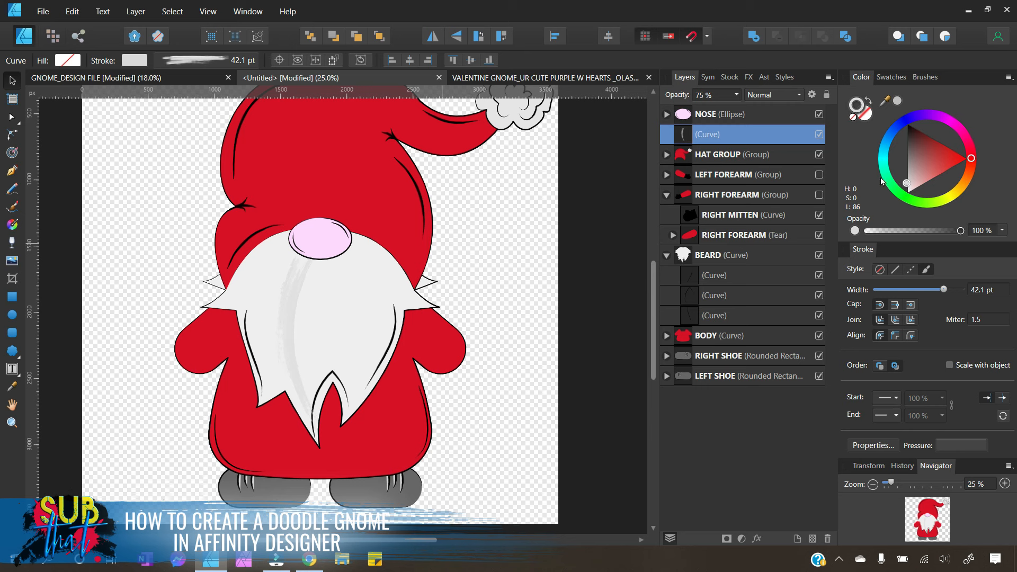
Step: Duplicate the central beard curve, place the copy to its right, shorten it above the beard's notch and bend it further outward
right_click(702, 134)
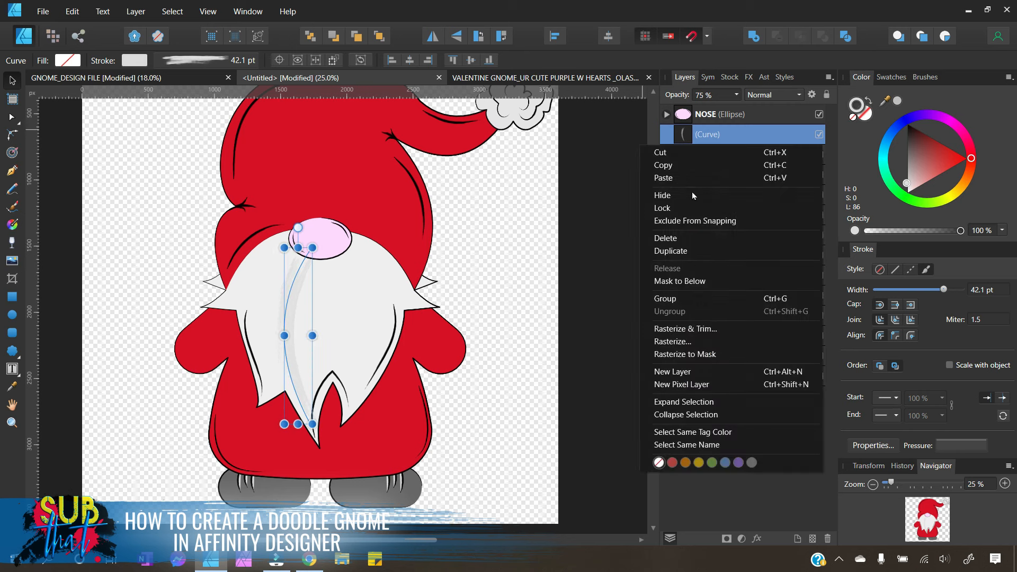
click(688, 252)
drag(292, 345, 325, 340)
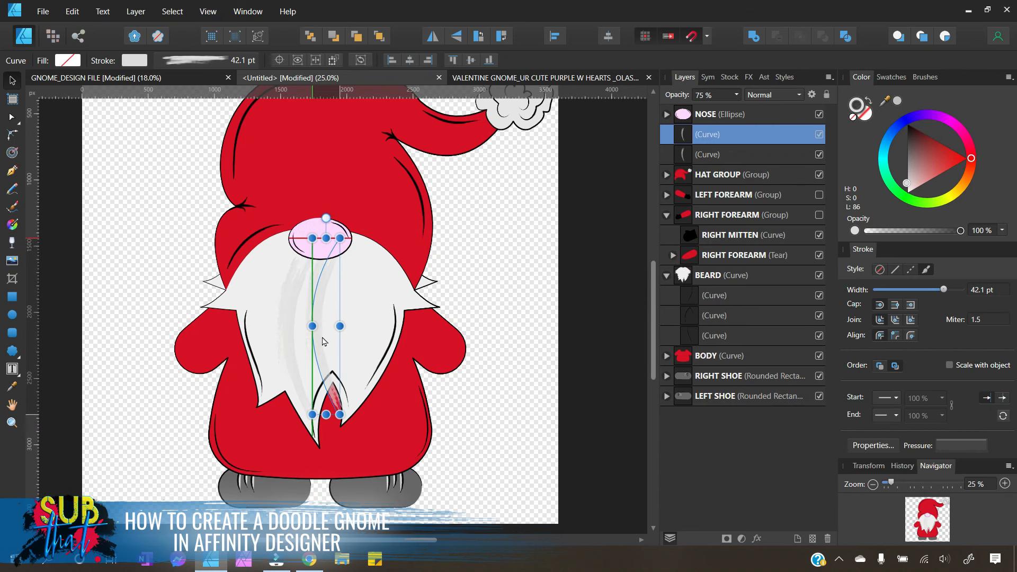
mouse_move(323, 414)
mouse_down()
mouse_move(321, 371)
mouse_move(320, 395)
mouse_up()
key(a)
mouse_move(280, 347)
mouse_down()
mouse_move(295, 335)
mouse_move(309, 362)
mouse_up()
click(12, 80)
click(139, 224)
Step: Duplicate the shortened beard curve, flip the copy horizontally and fit it over the beard's right-hand point
click(307, 350)
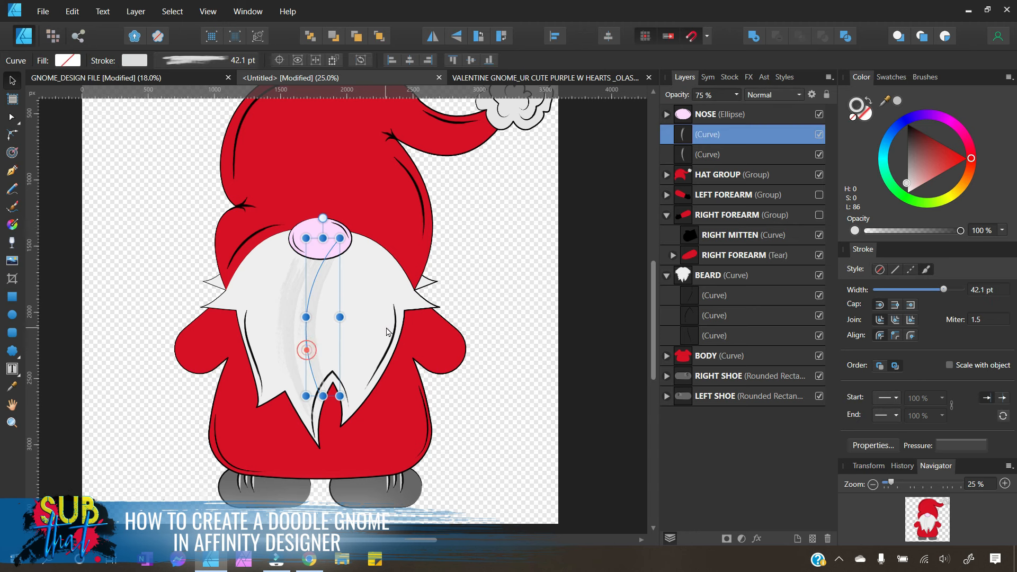
right_click(713, 138)
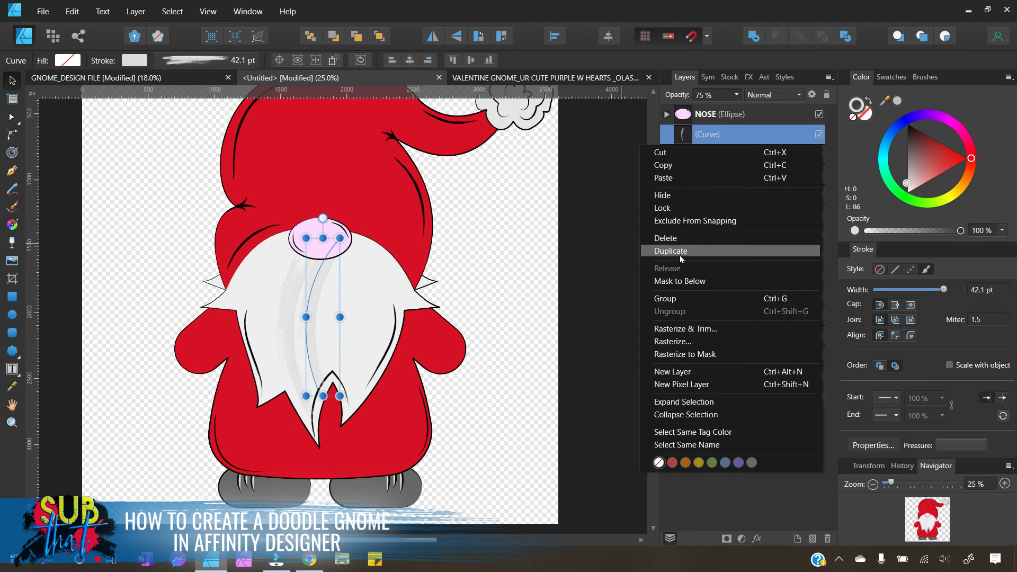
click(682, 253)
click(432, 35)
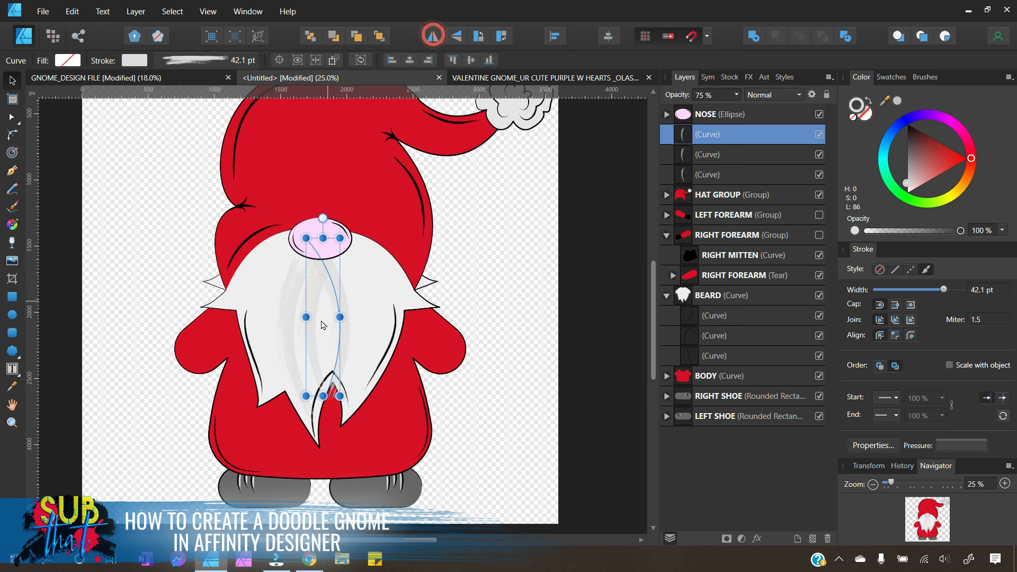
key(ctrl+d)
click(340, 317)
drag(340, 311, 364, 327)
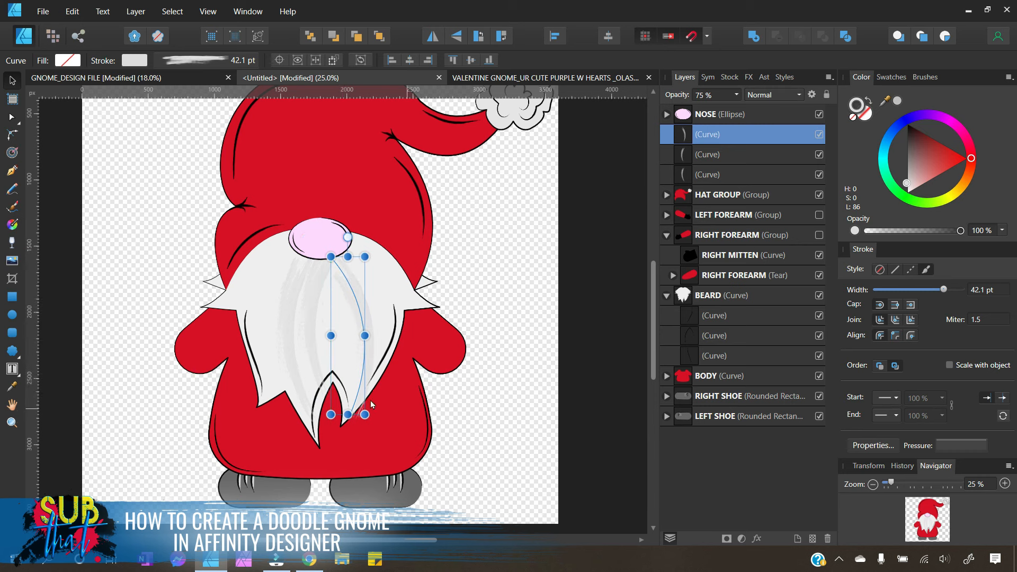
drag(348, 414, 348, 403)
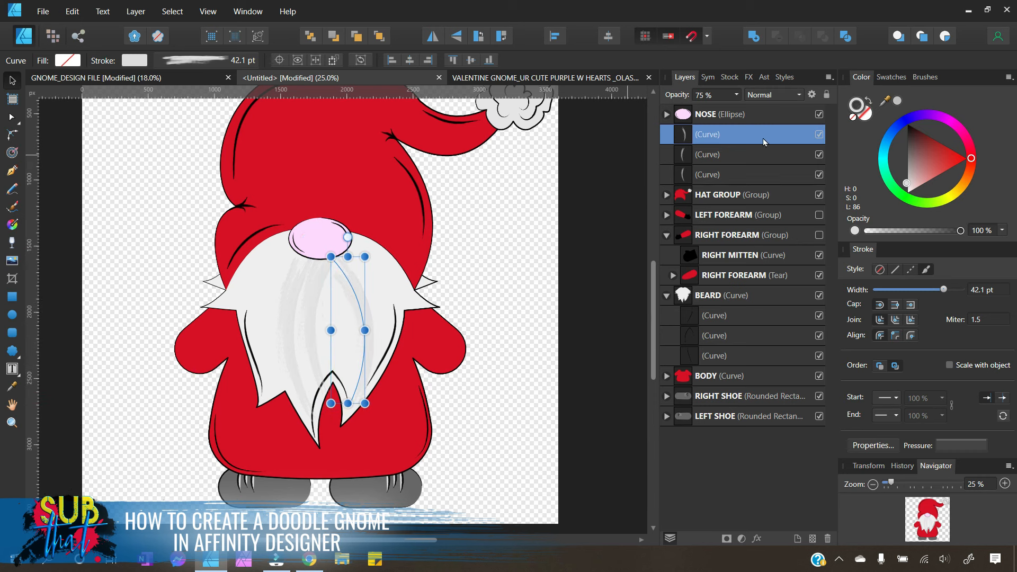
Step: Duplicate the flipped curve toward the beard's right edge and move both right-hand curves' upper end nodes to the nose
right_click(726, 139)
click(689, 247)
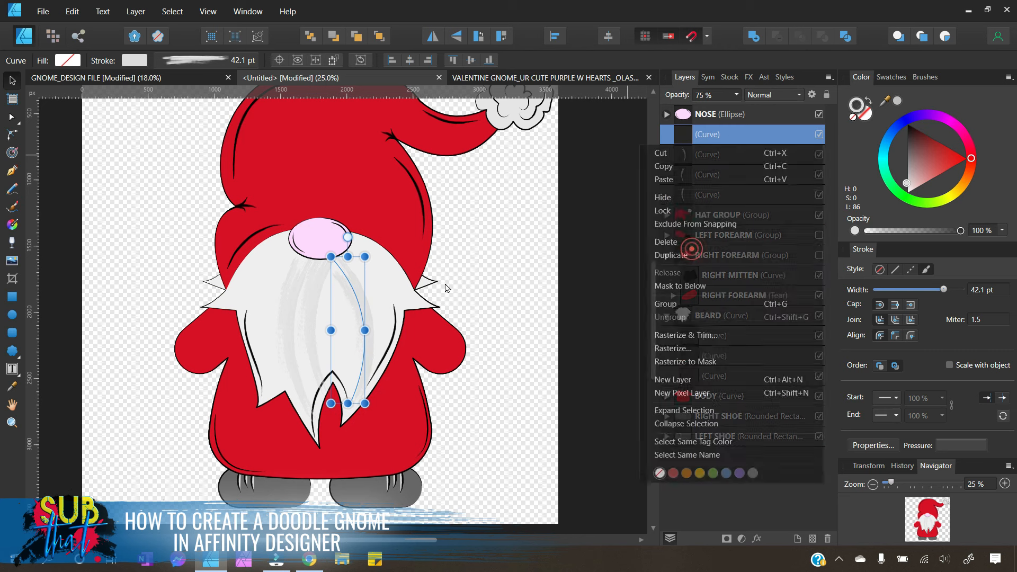
drag(355, 319, 373, 293)
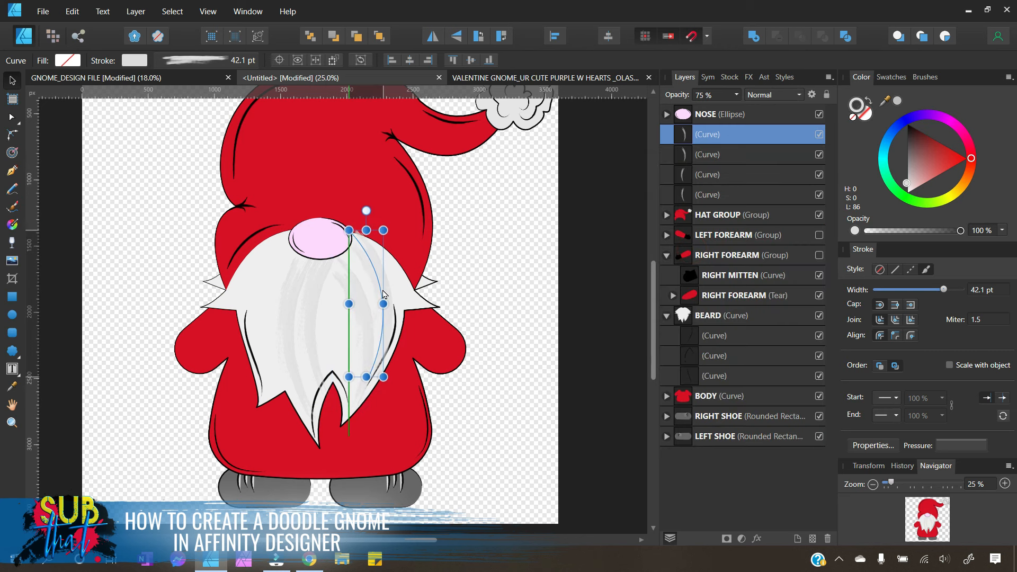
click(12, 116)
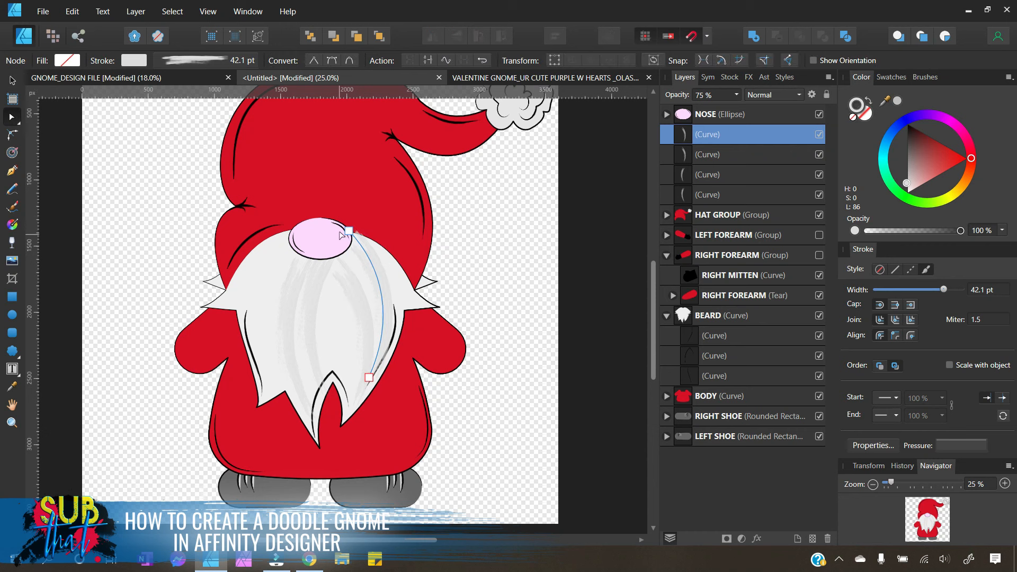
drag(348, 236, 349, 239)
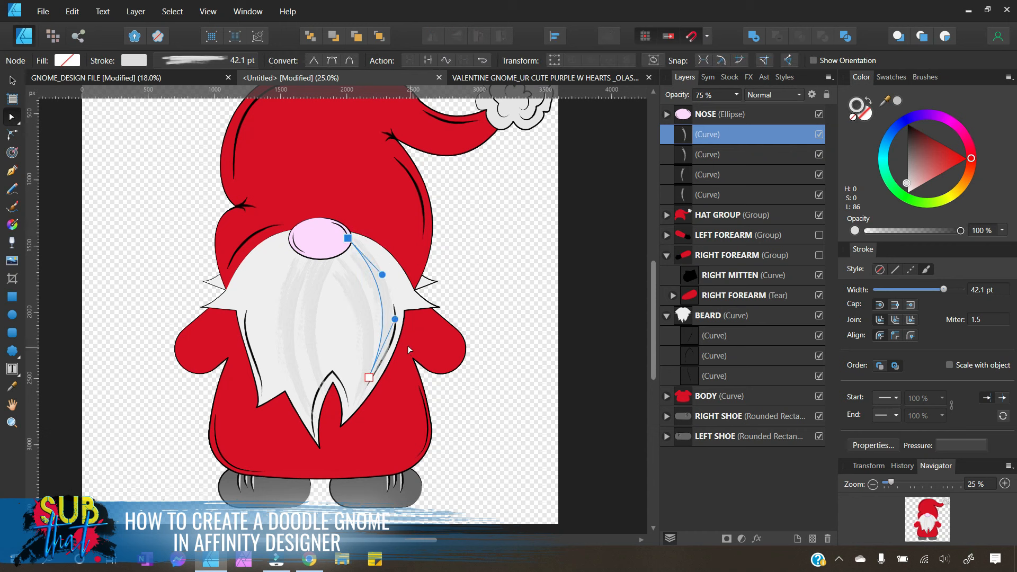
click(352, 293)
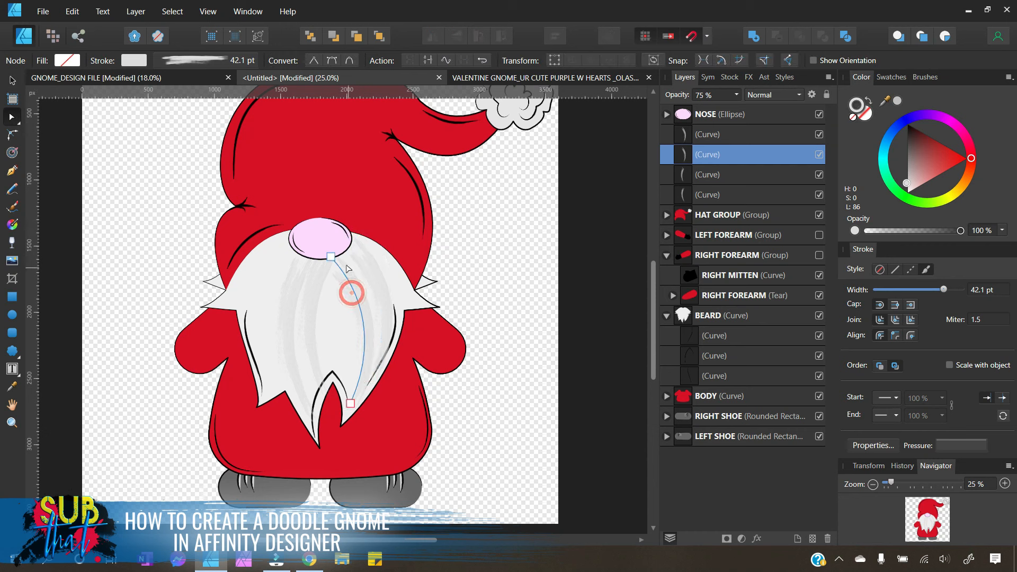
drag(329, 258, 318, 243)
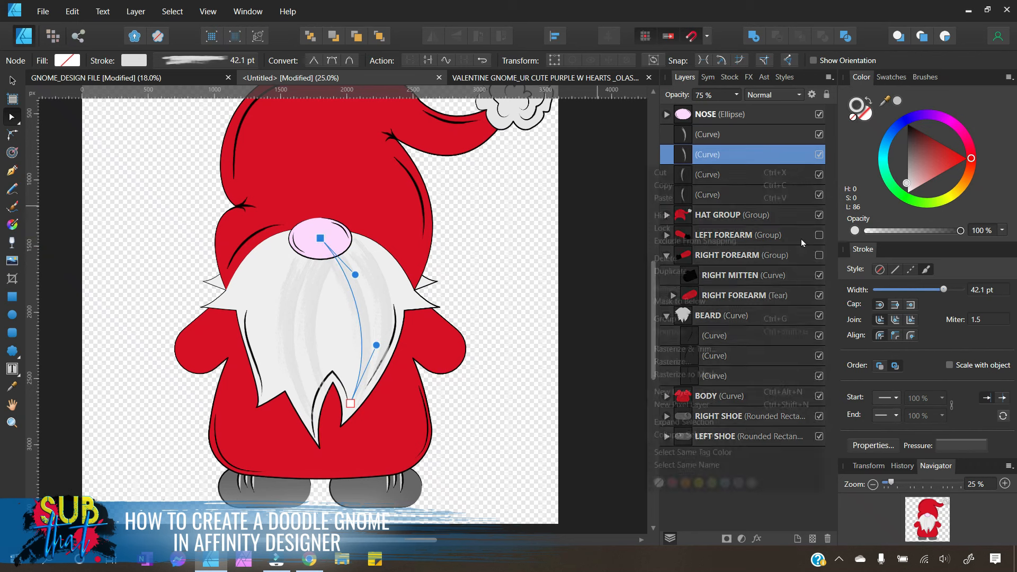
Step: Duplicate the inner right-hand beard curve and move the copy to the middle of the beard, above the notch
right_click(737, 162)
click(719, 271)
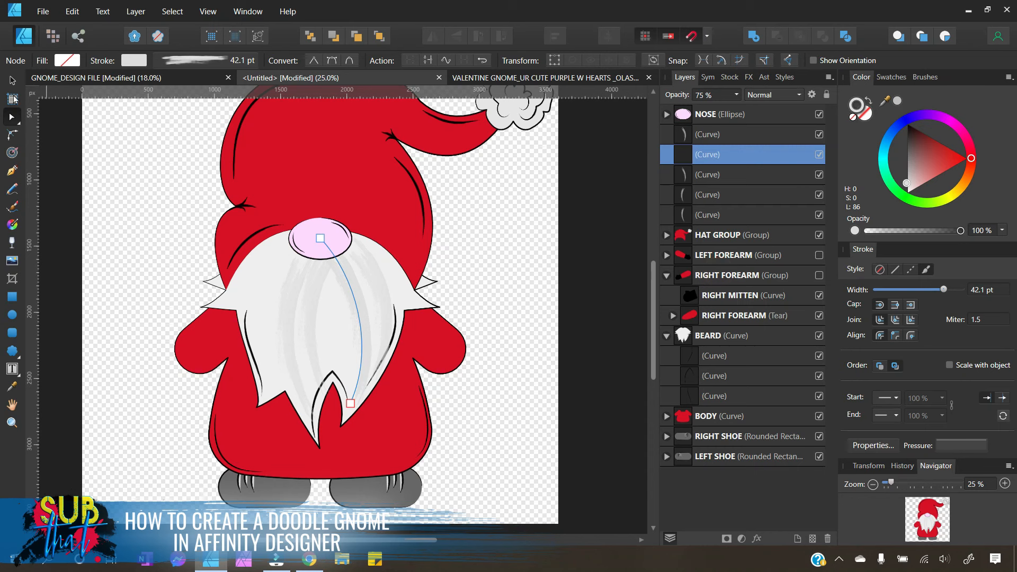
click(12, 81)
drag(356, 316, 344, 342)
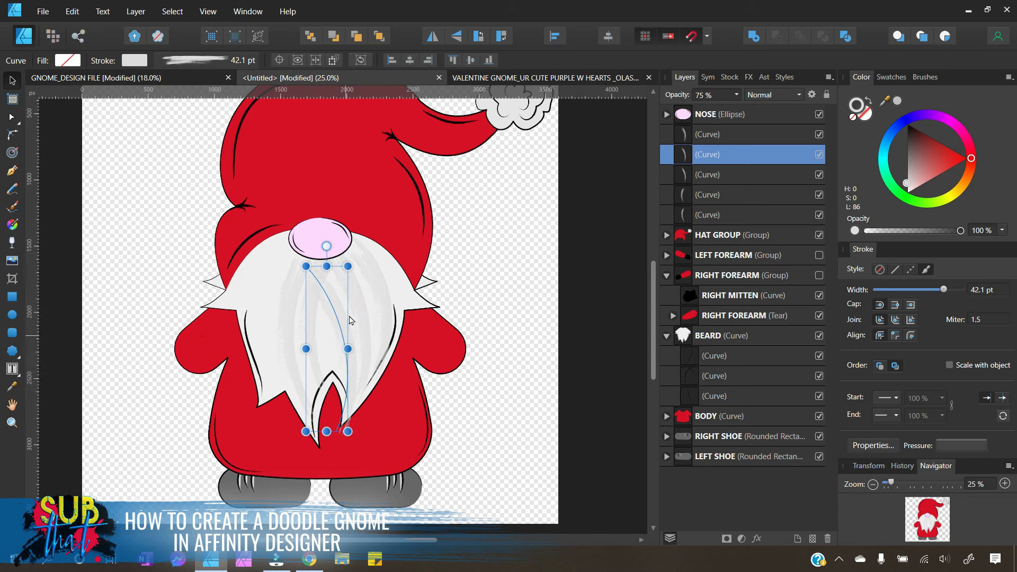
drag(327, 247, 335, 326)
Step: Reshape the middle copy into a short, gently bent strand running from under the nose to the beard's notch
key(a)
drag(311, 439, 323, 377)
mouse_move(363, 324)
mouse_down()
mouse_move(329, 327)
mouse_move(339, 323)
mouse_up()
drag(323, 377, 329, 377)
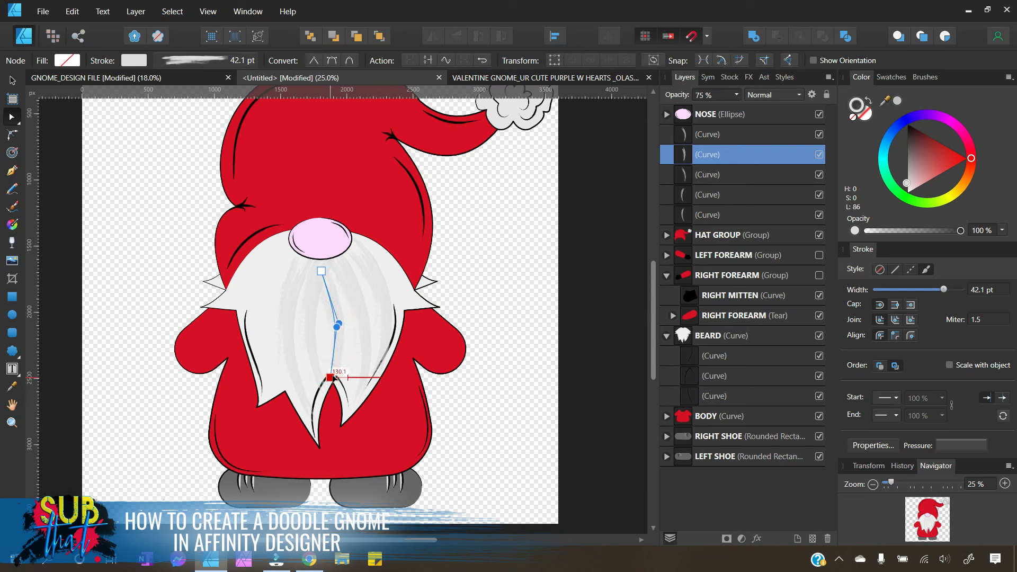
drag(337, 328, 340, 321)
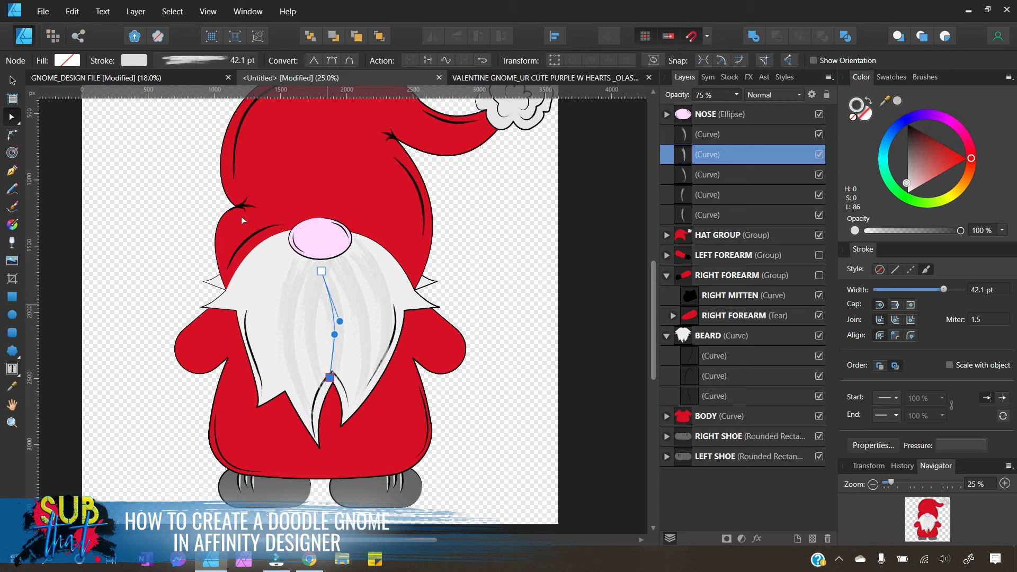
drag(321, 272, 322, 251)
click(13, 80)
click(126, 237)
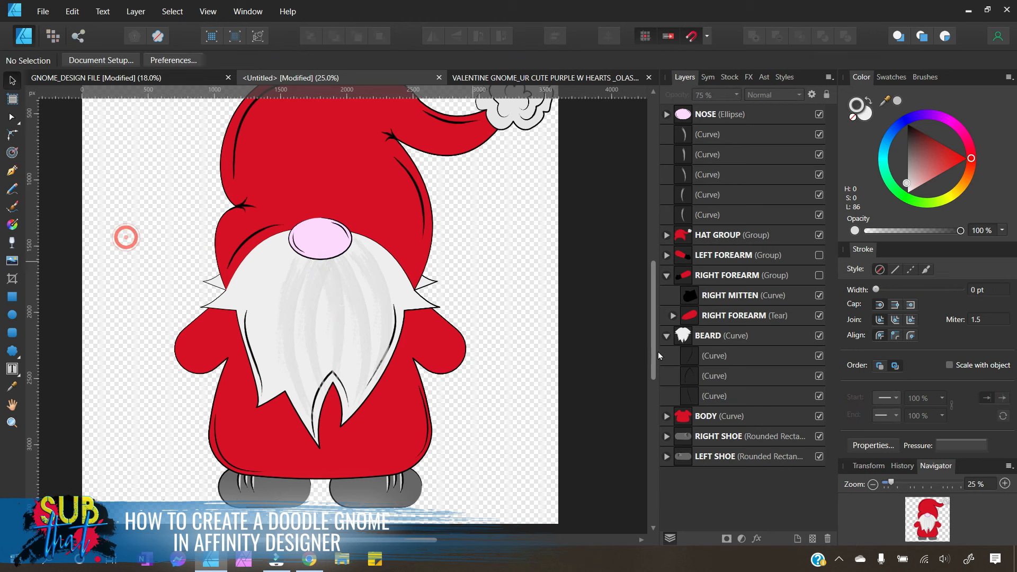
Step: Duplicate the outermost right-hand beard curve and move the copy over to the beard's left side
click(381, 312)
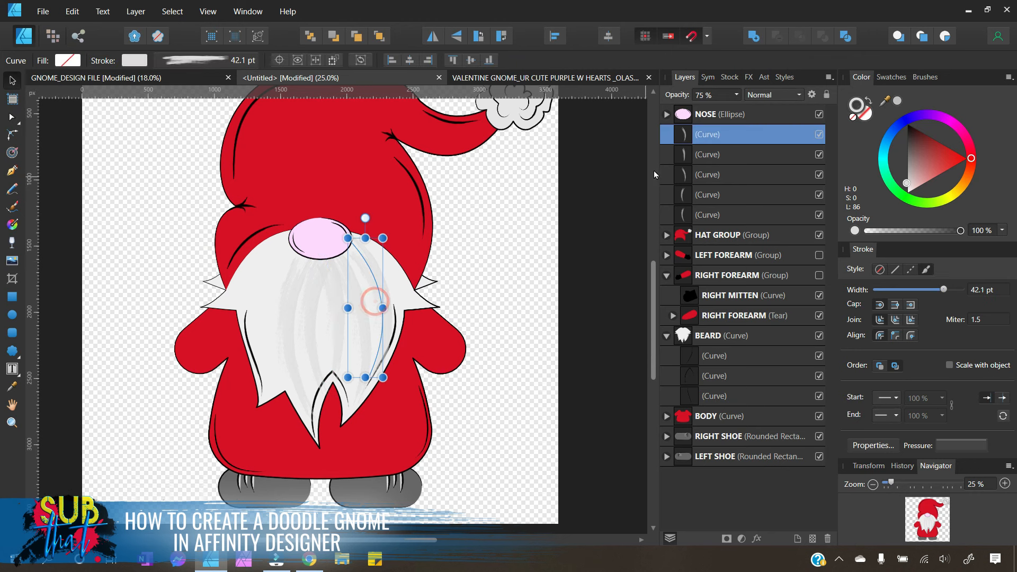
right_click(715, 141)
click(687, 250)
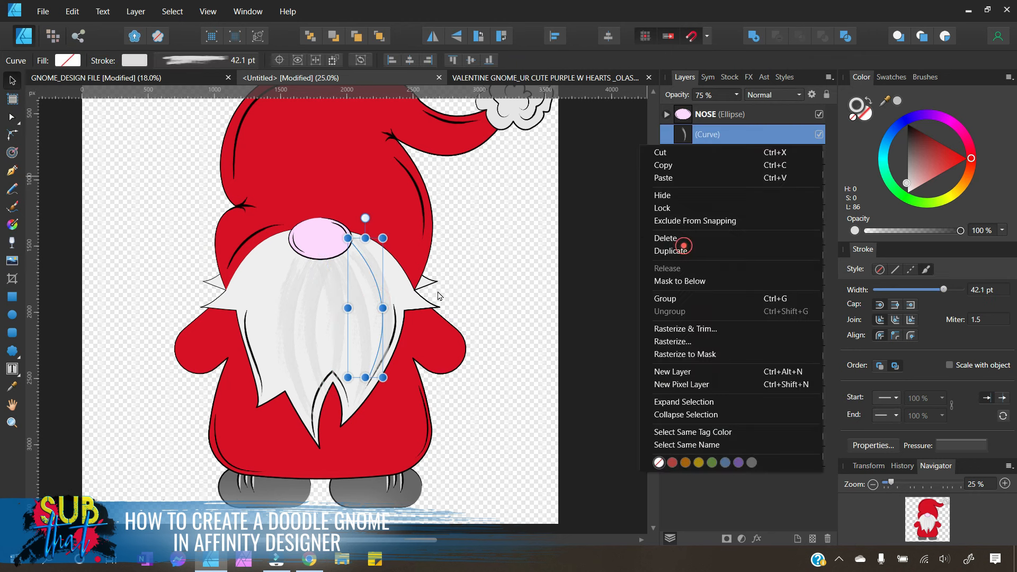
click(383, 307)
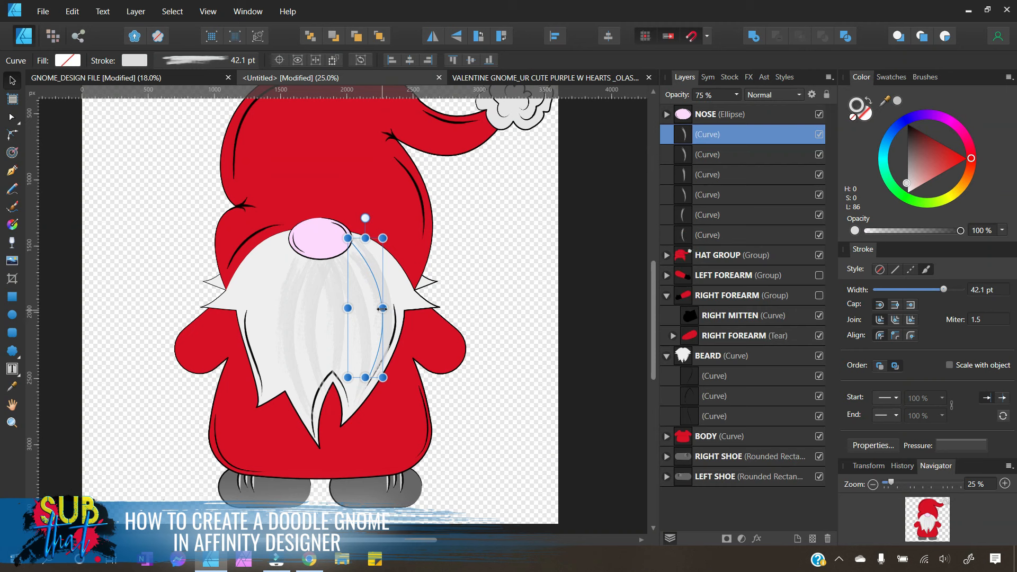
drag(372, 276, 261, 301)
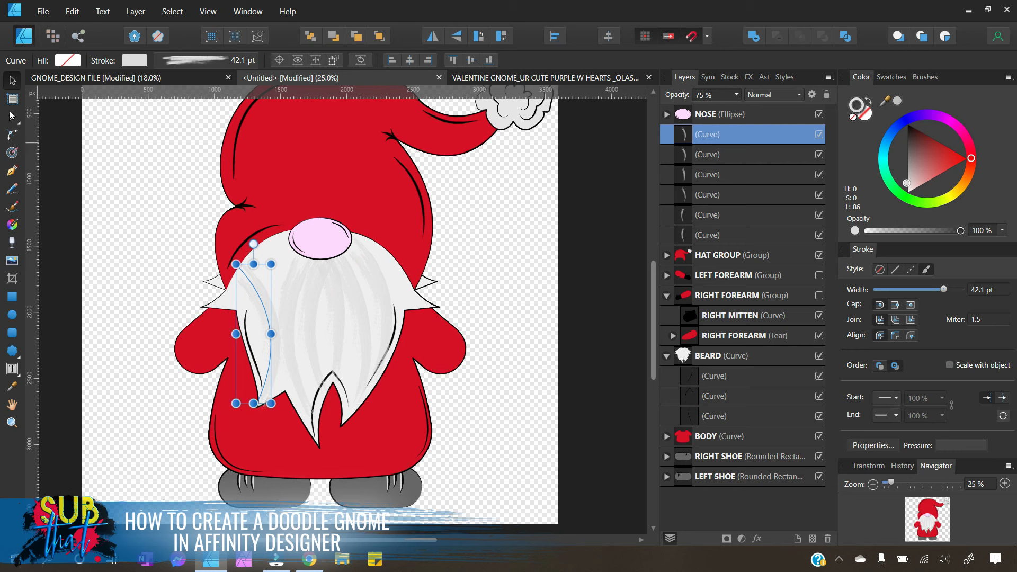
Step: Reshape the left-hand copy to bow outward from the nose's left edge down to the beard's left point
click(12, 116)
drag(236, 264, 288, 252)
drag(323, 288, 297, 252)
drag(258, 403, 265, 393)
drag(292, 334, 291, 348)
drag(261, 253, 236, 265)
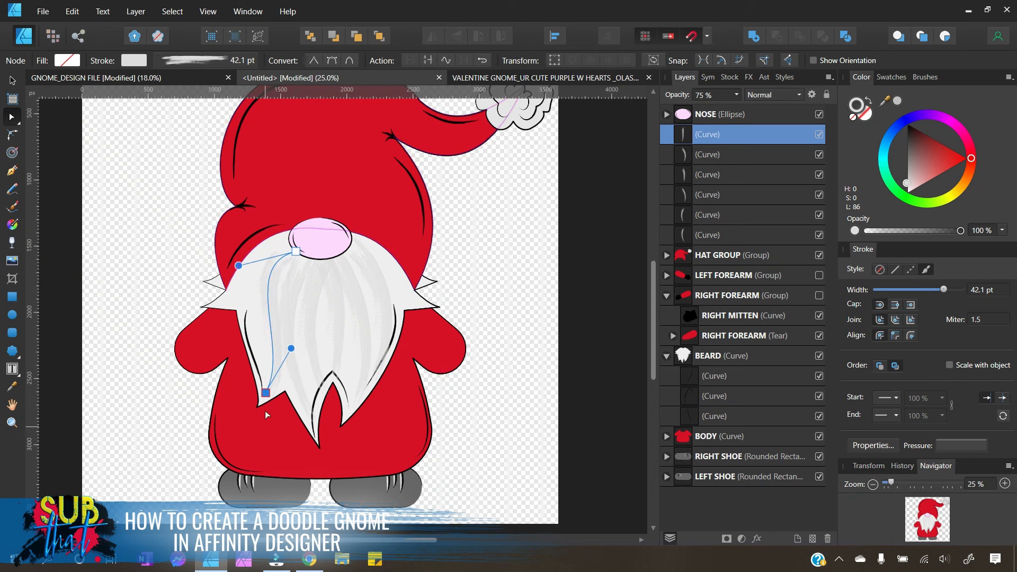
click(13, 78)
click(128, 190)
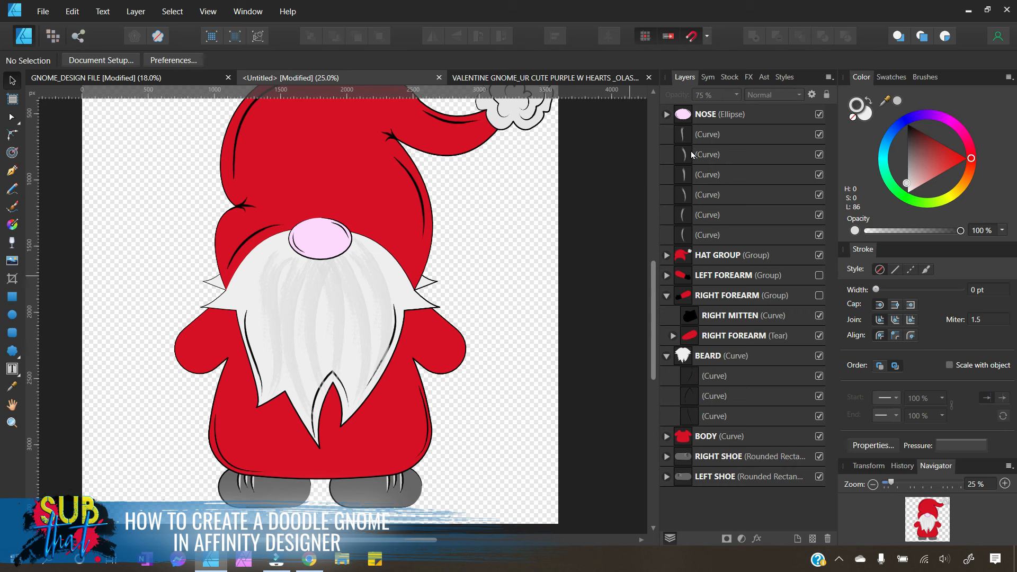
Step: Draw a Pen curve from the nose's left edge to the beard's left side and bow it outward along the beard's edge
click(744, 135)
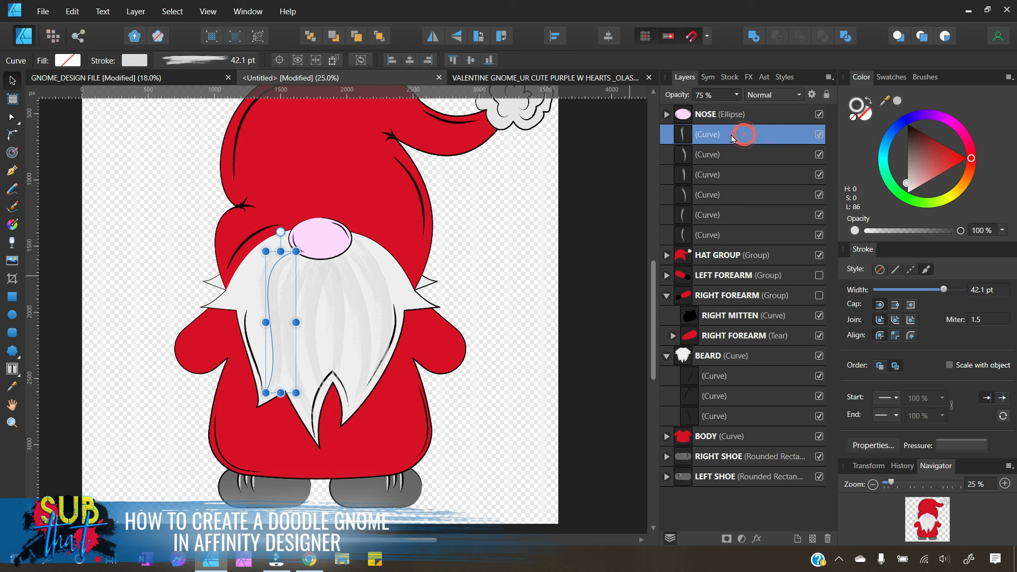
click(90, 219)
key(p)
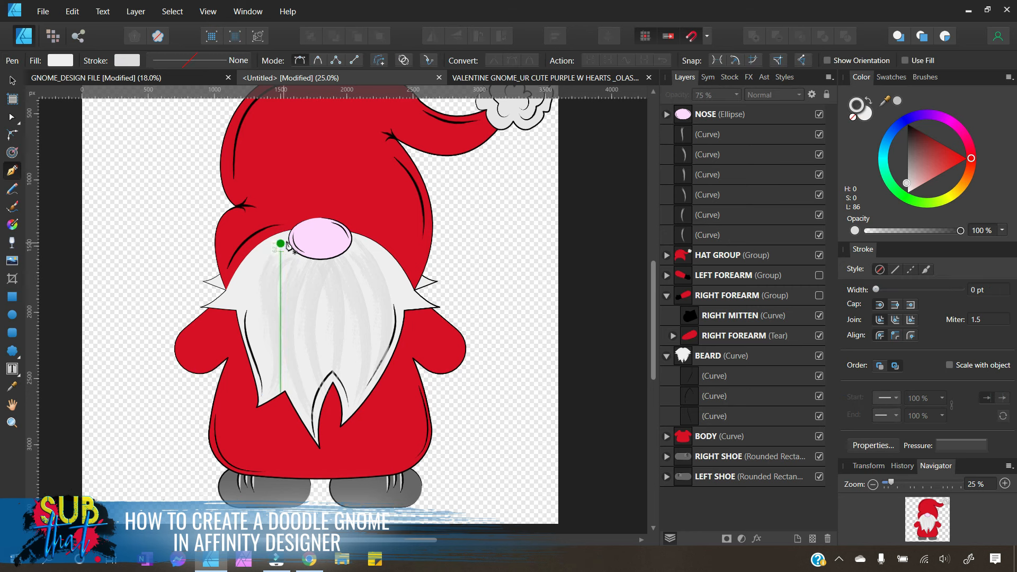
click(296, 238)
click(255, 336)
click(11, 117)
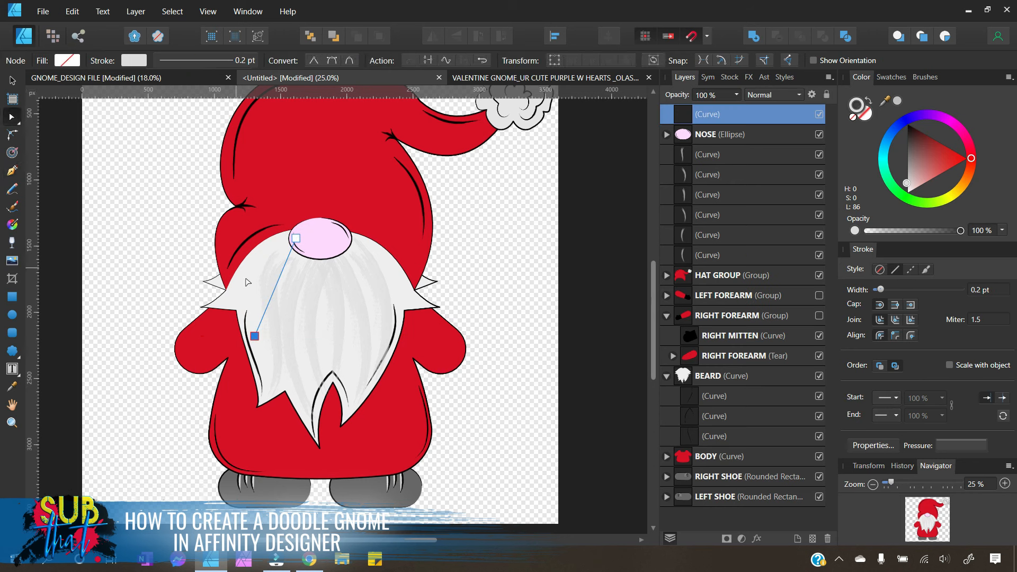
drag(273, 294, 252, 274)
drag(255, 336, 257, 352)
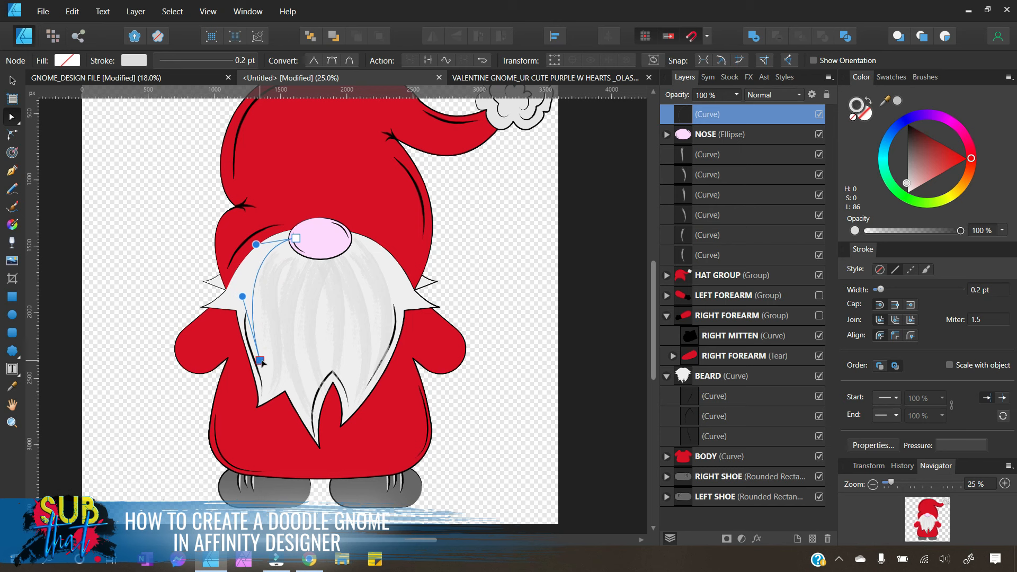
drag(257, 277, 248, 275)
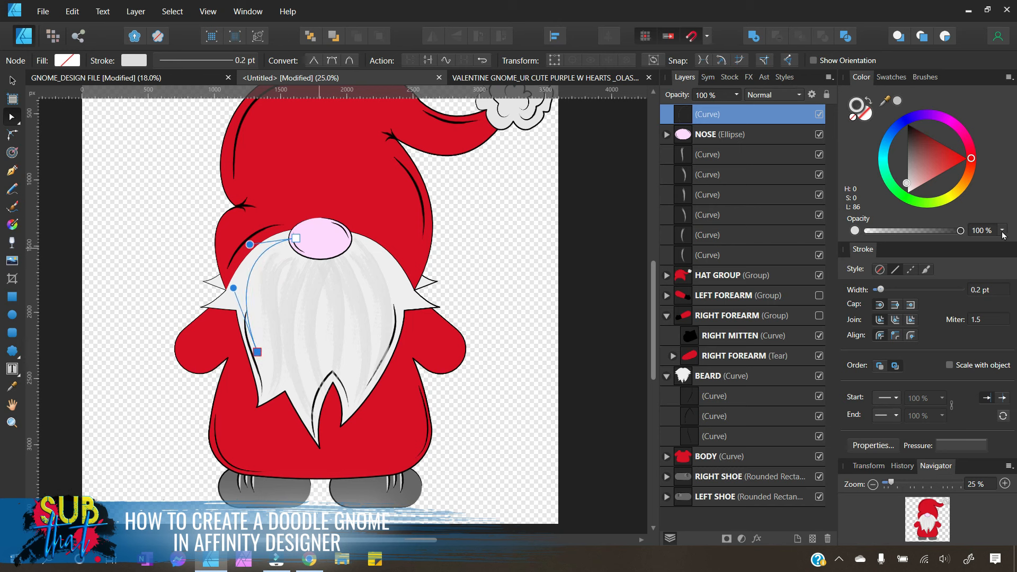
Step: Apply the first Gouaches brush to the new outward-bowed curve on the beard's left side and deselect it
click(922, 78)
click(930, 121)
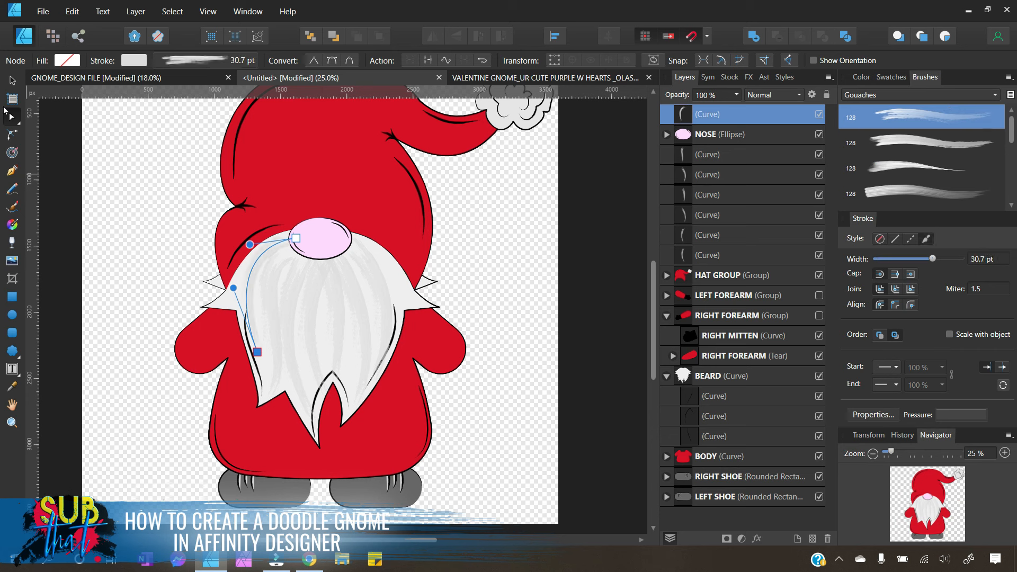
click(12, 81)
click(69, 163)
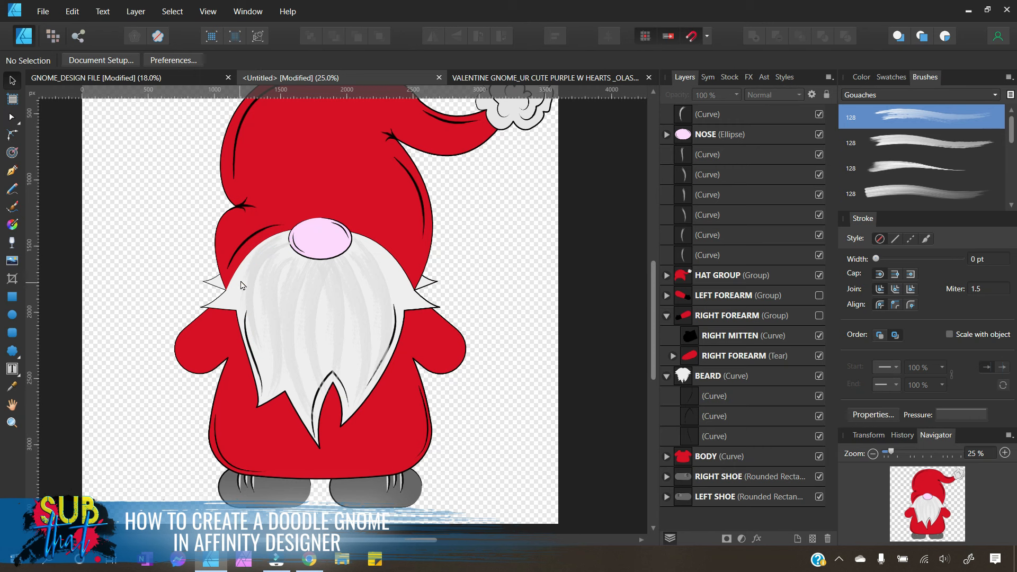
Step: Draw a Pen curve from the nose's left edge to the beard's left side tuft and give it a slight bend
click(12, 171)
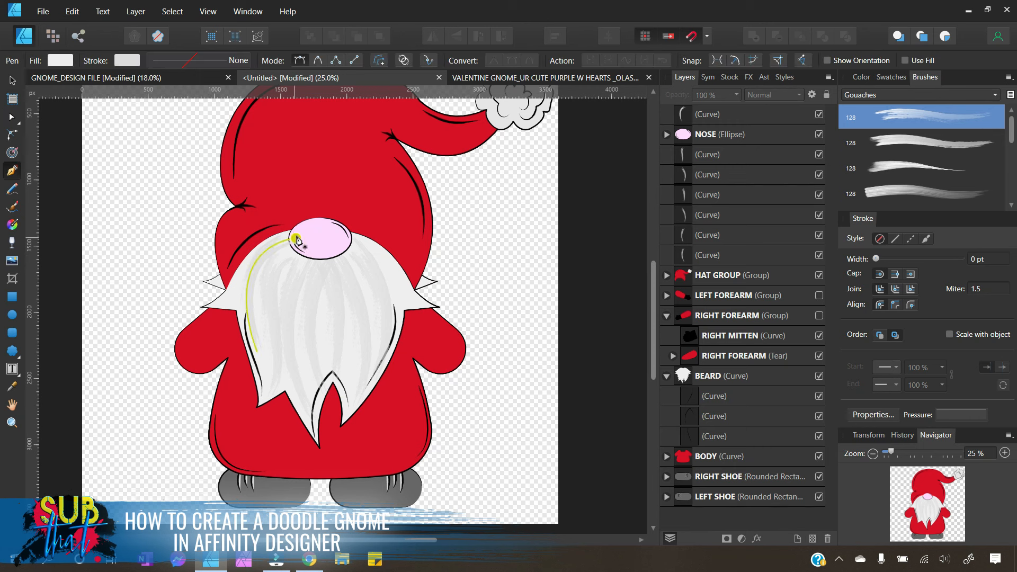
click(295, 233)
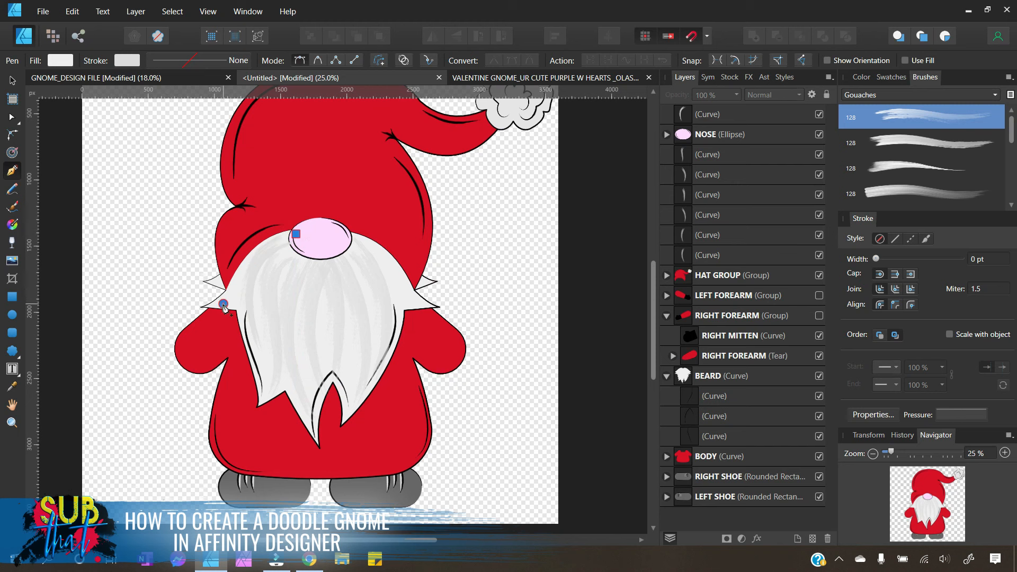
click(223, 305)
key(a)
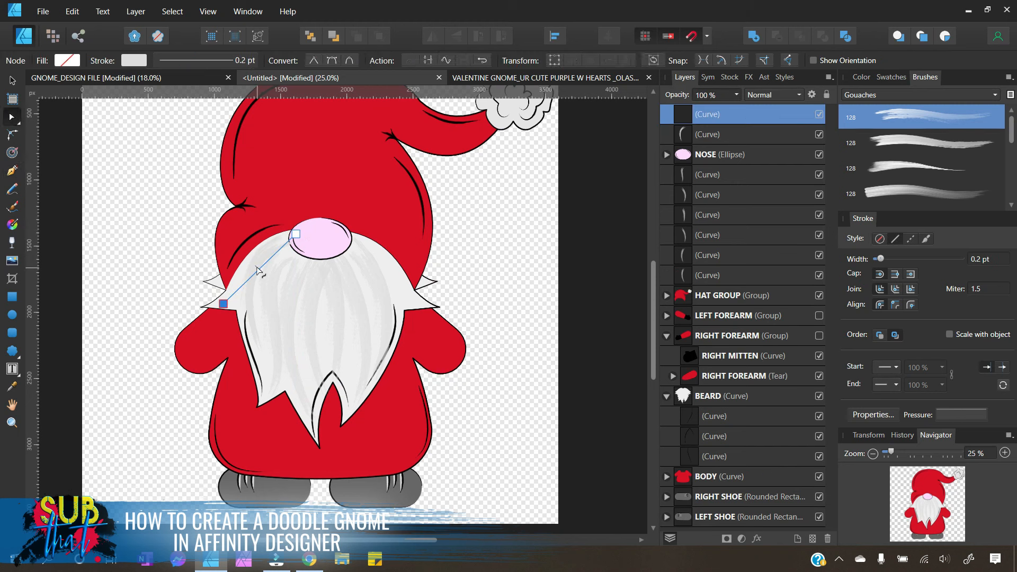
drag(260, 275, 265, 279)
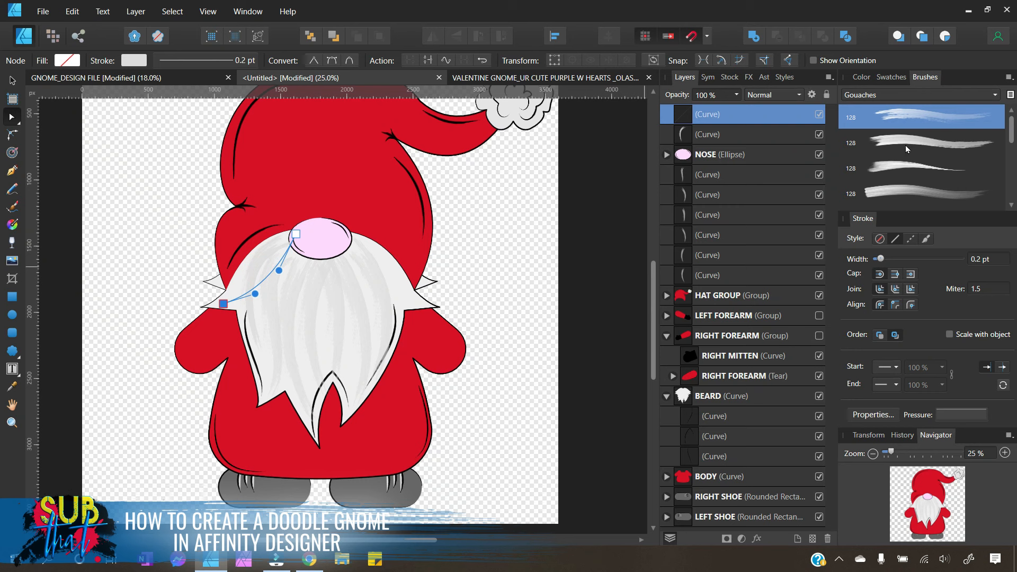
Step: Apply the first Gouaches brush to the tuft curve and bow it outward along the beard's upper-left edge
click(913, 121)
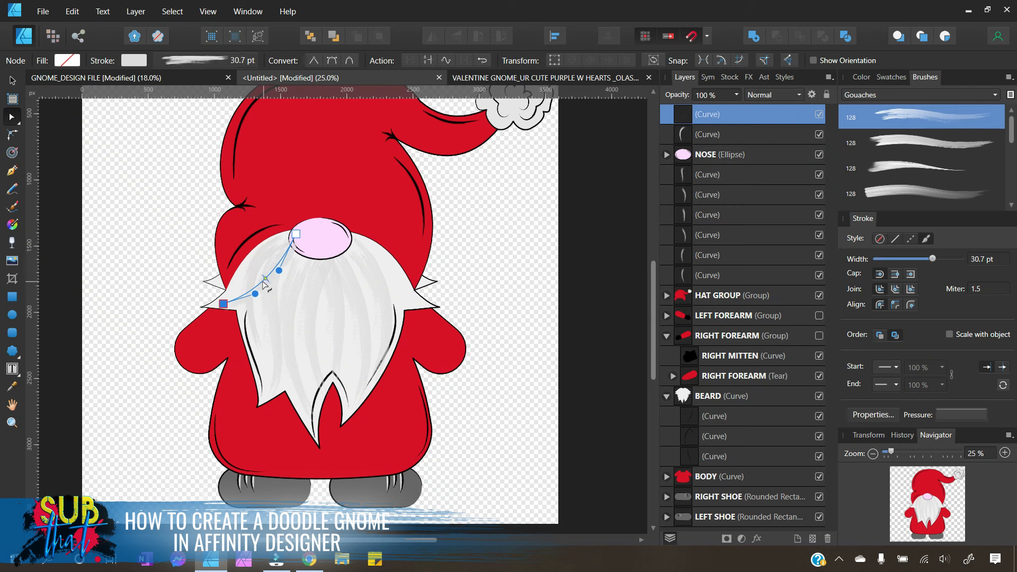
drag(223, 303, 221, 304)
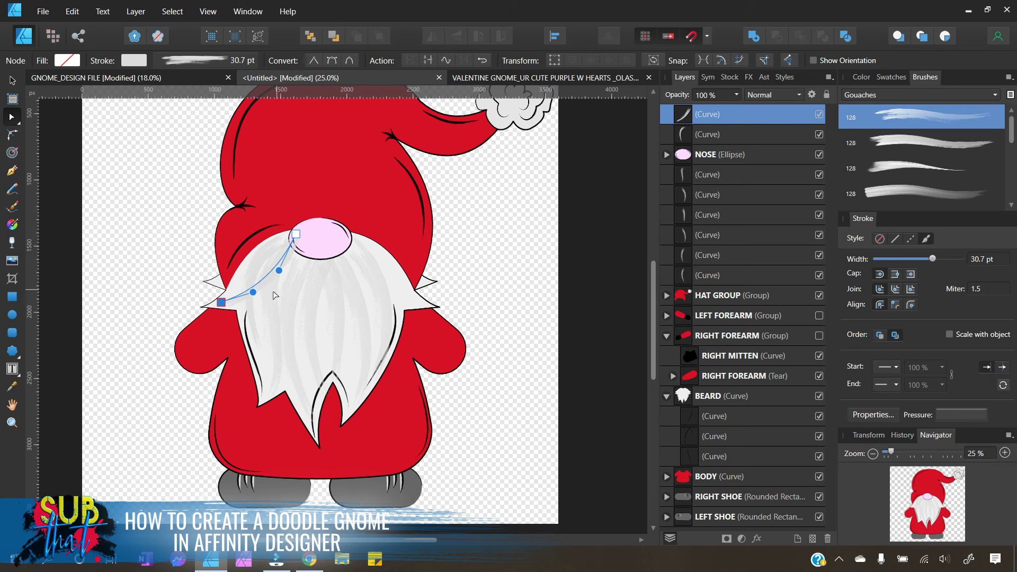
drag(278, 271, 210, 253)
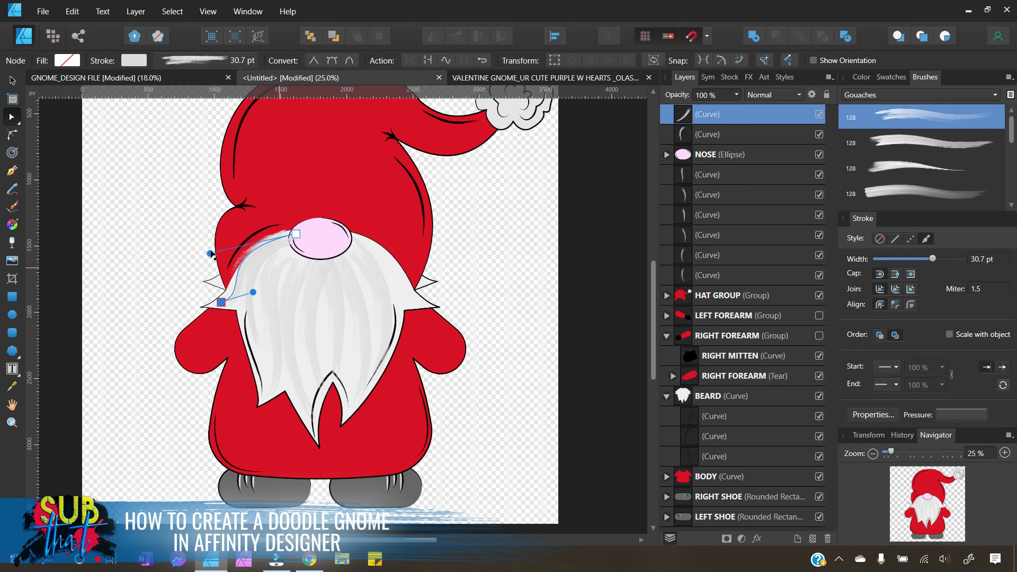
click(13, 80)
click(163, 258)
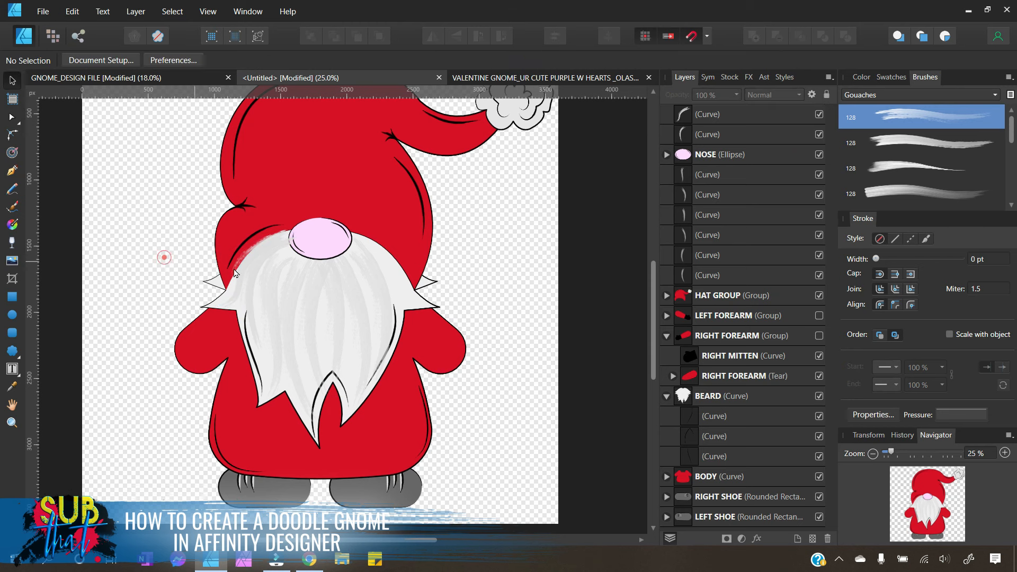
Step: Duplicate the left tuft strand, flip the copy horizontally and place it from the nose to the beard's right tuft
click(707, 115)
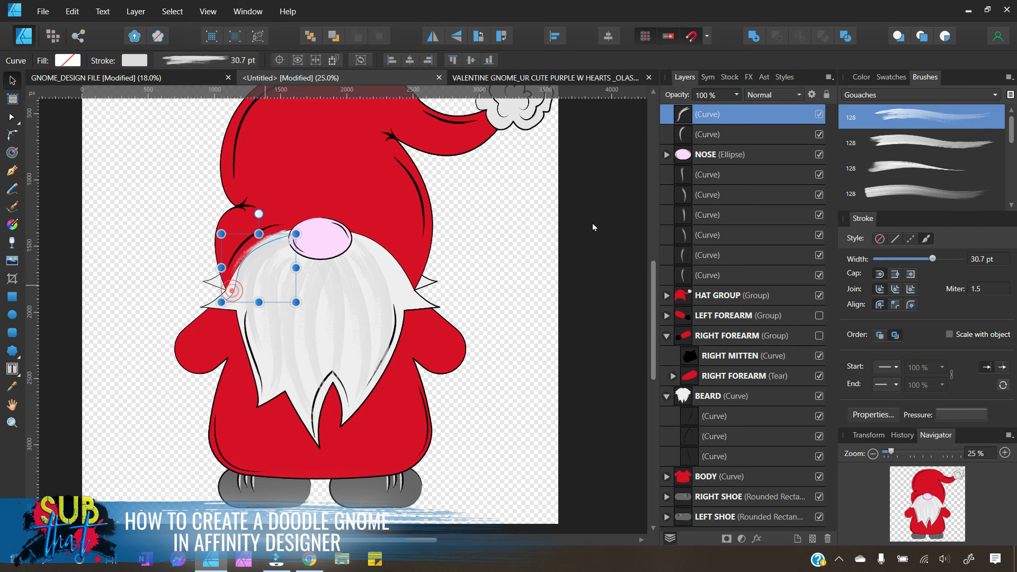
right_click(706, 118)
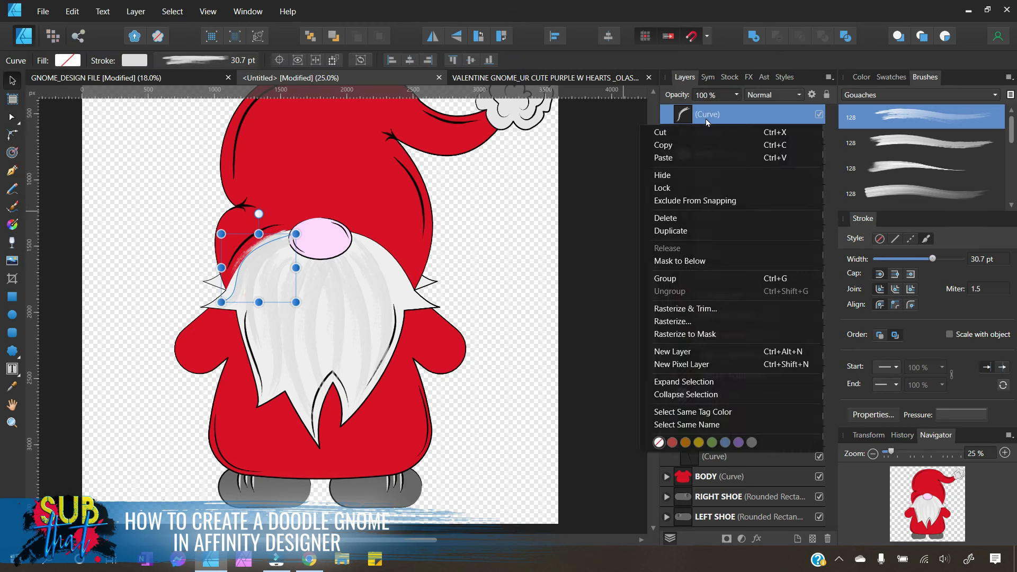
click(684, 229)
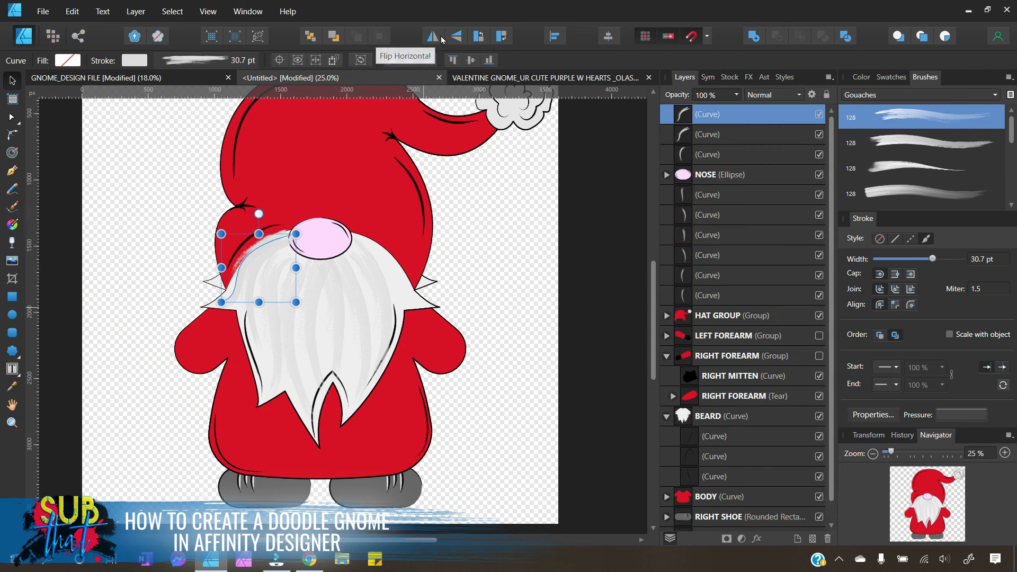
click(440, 37)
drag(275, 256, 387, 276)
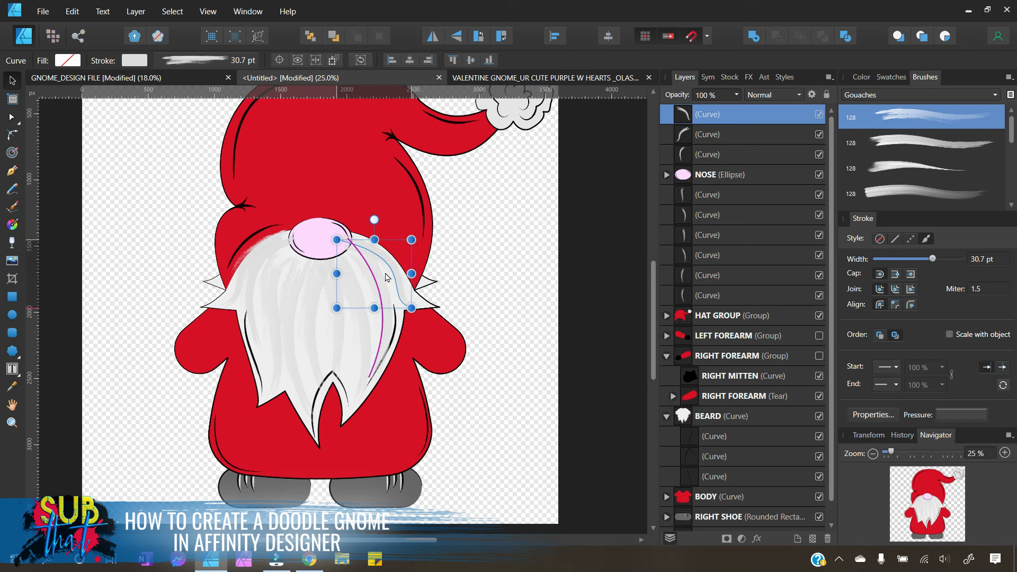
click(520, 347)
Step: Move the three newest beard strands one level down in the layer order so they sit beneath the nose
click(717, 114)
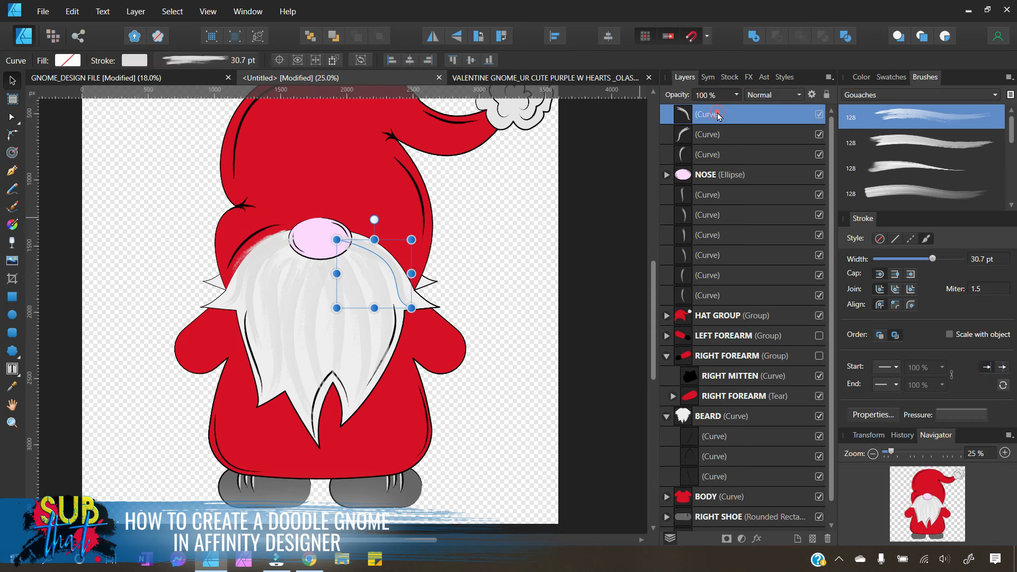
shift+click(718, 154)
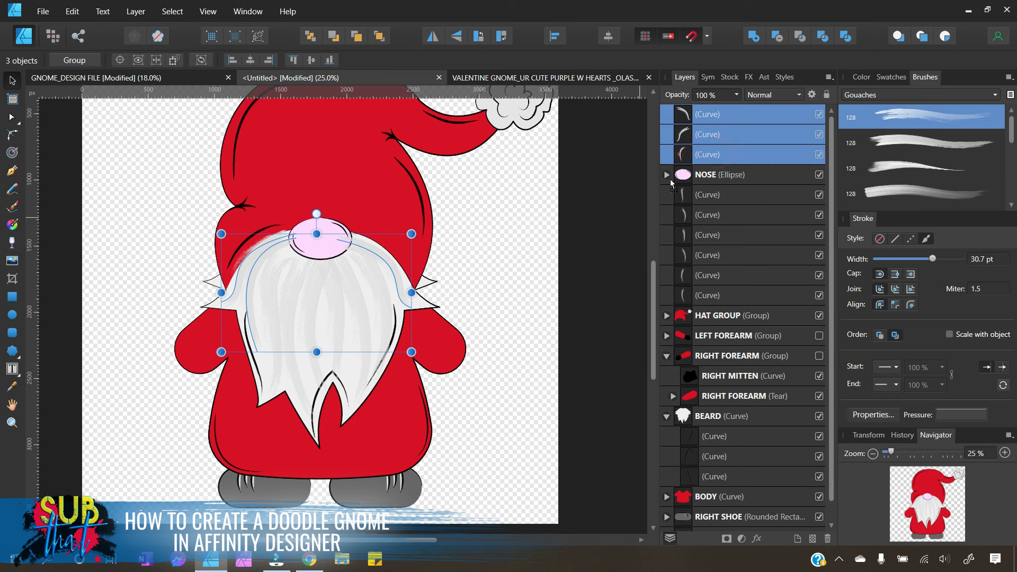
key(ctrl+bracketleft)
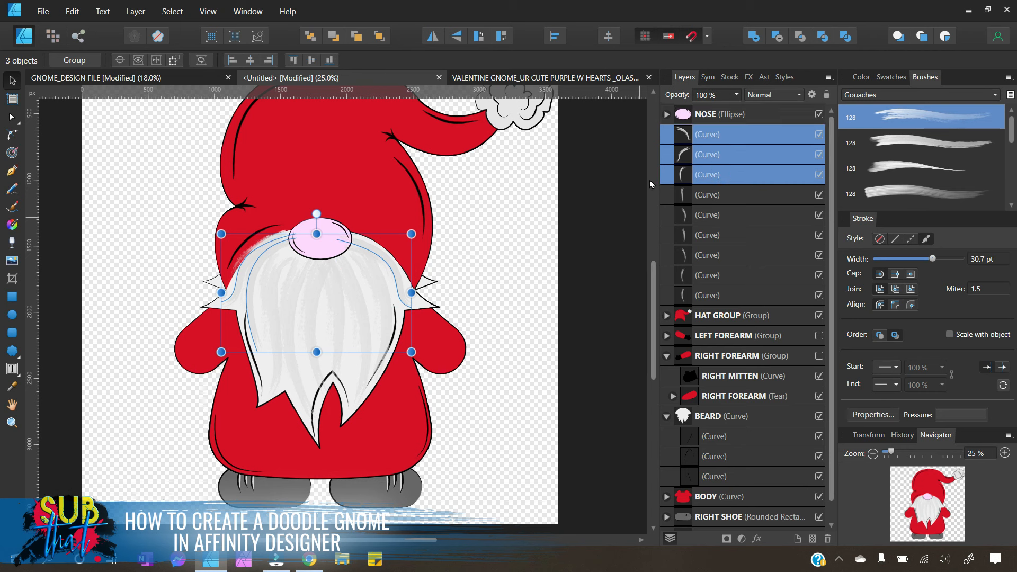
key(ctrl+d)
Step: Group all nine beard strands and name the group BEARD TEXTURE
click(685, 135)
shift+click(715, 295)
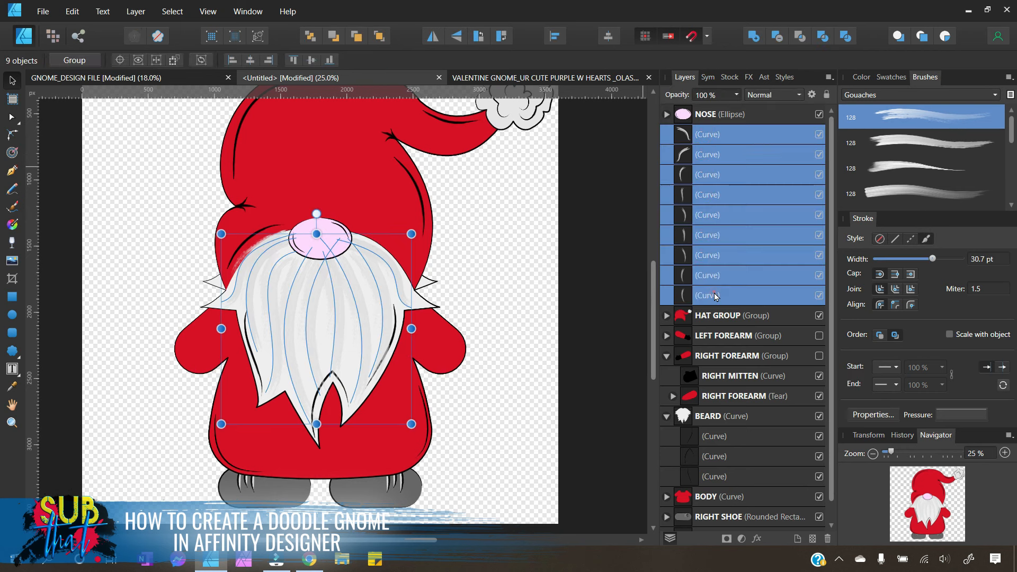
right_click(714, 295)
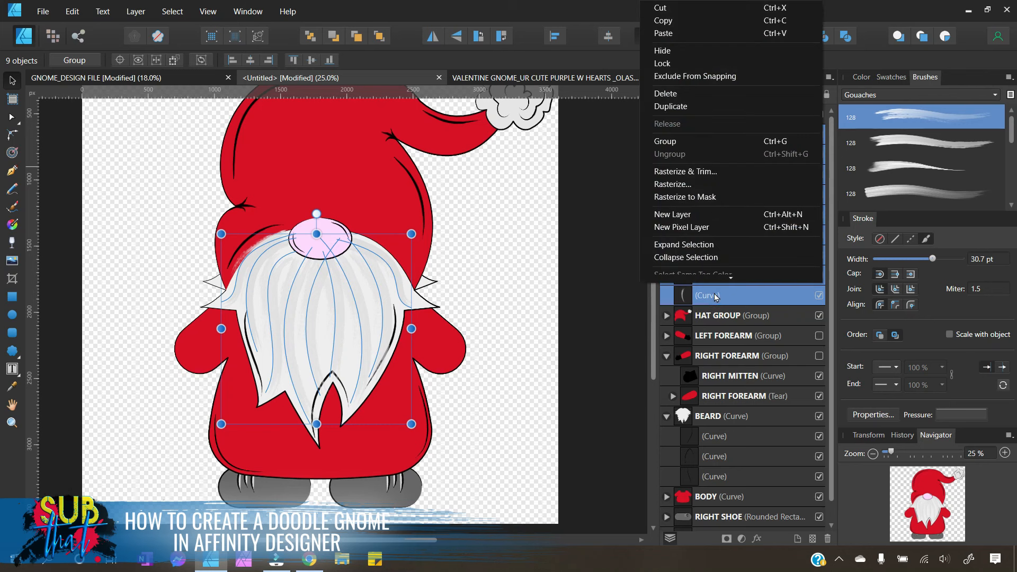
click(697, 141)
double_click(705, 136)
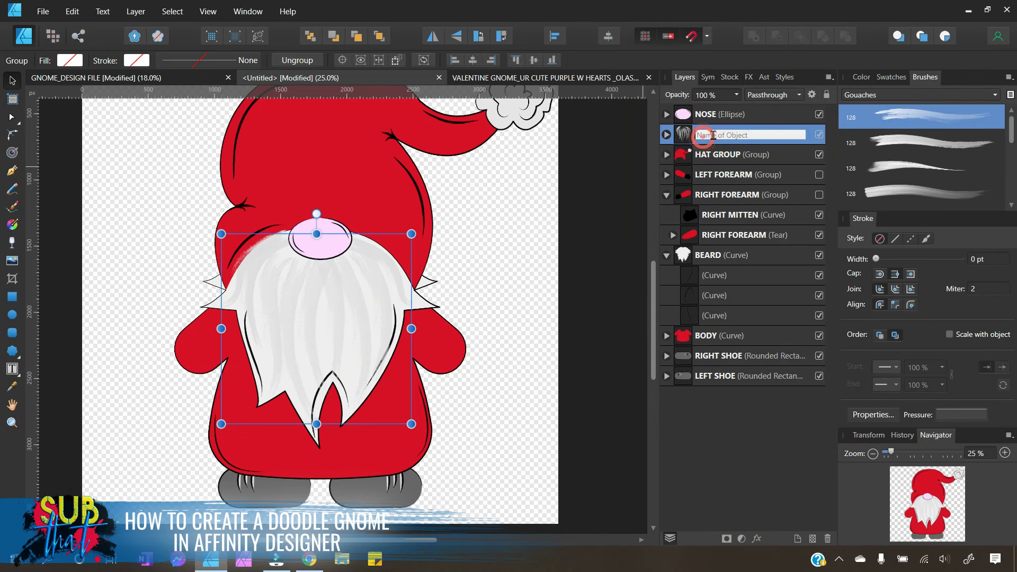
text(BEARD TEXTURE)
key(Return)
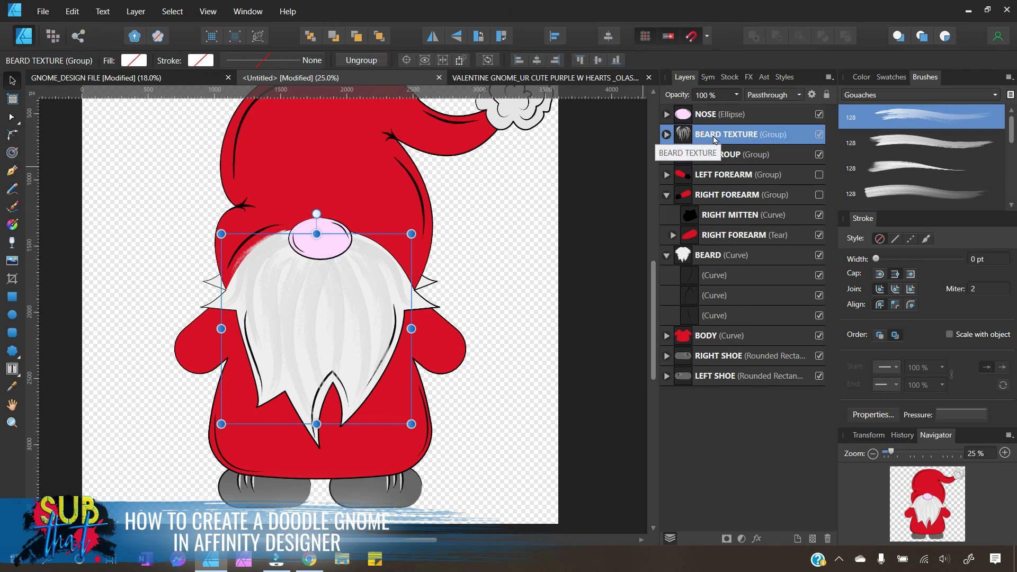
Step: Nest the BEARD TEXTURE group inside the BEARD curve so it is clipped, and lower its opacity to 72 %
drag(687, 137, 702, 324)
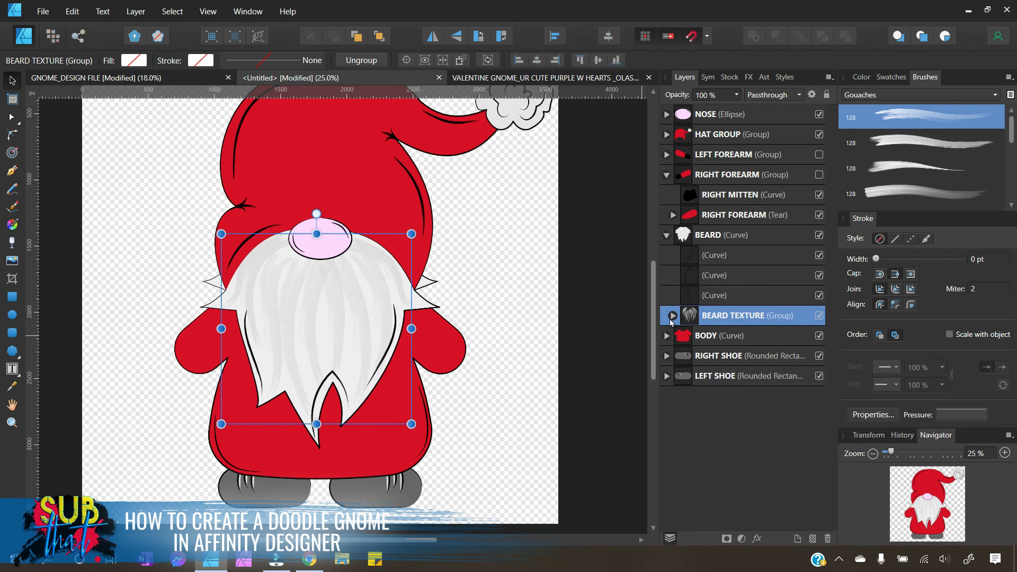
click(740, 96)
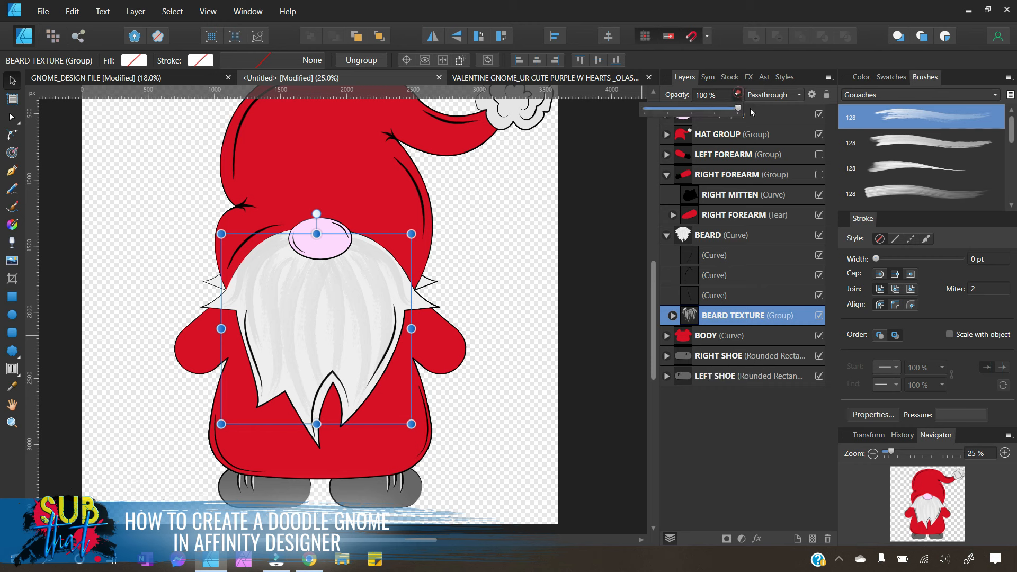
drag(737, 107, 705, 122)
Step: Duplicate the BEARD TEXTURE group and recolour the lower copy's strokes to a darker neutral grey with lightness 70
right_click(726, 317)
click(669, 107)
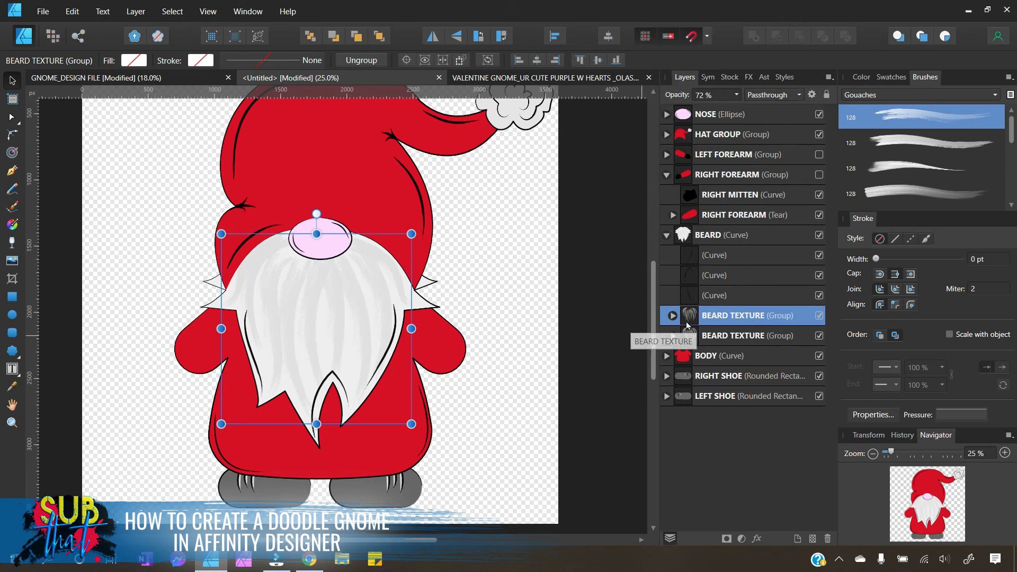
click(728, 336)
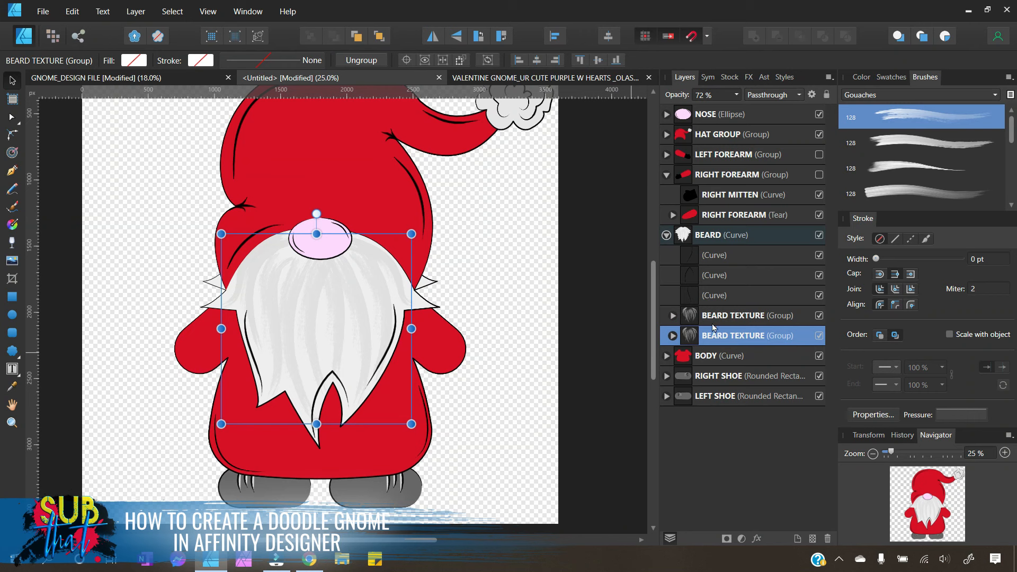
click(861, 77)
drag(913, 182, 907, 173)
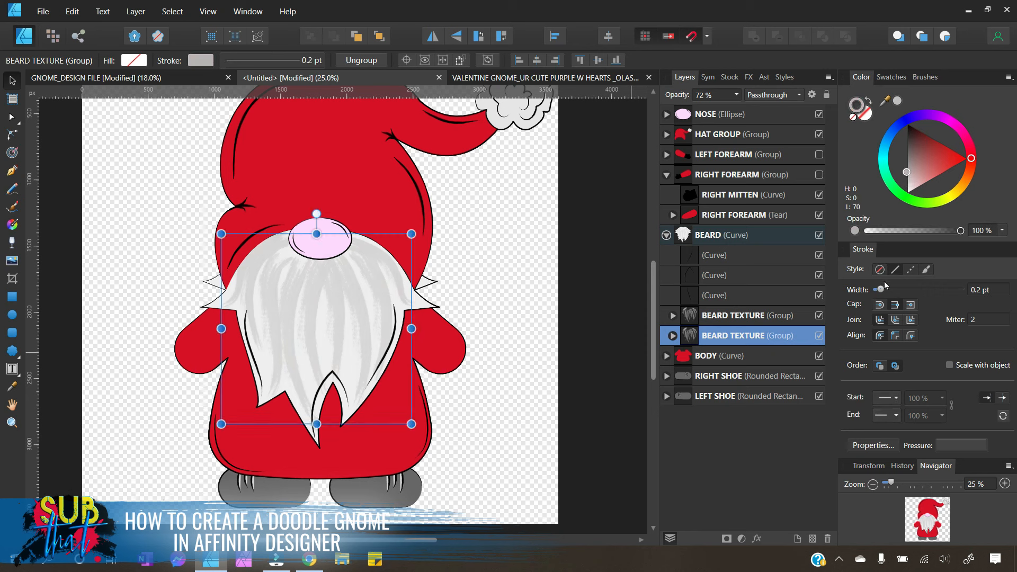
Step: Apply the third Gouaches brush to the lower BEARD TEXTURE group and widen its strokes to about 47.6 pt
drag(880, 290, 919, 291)
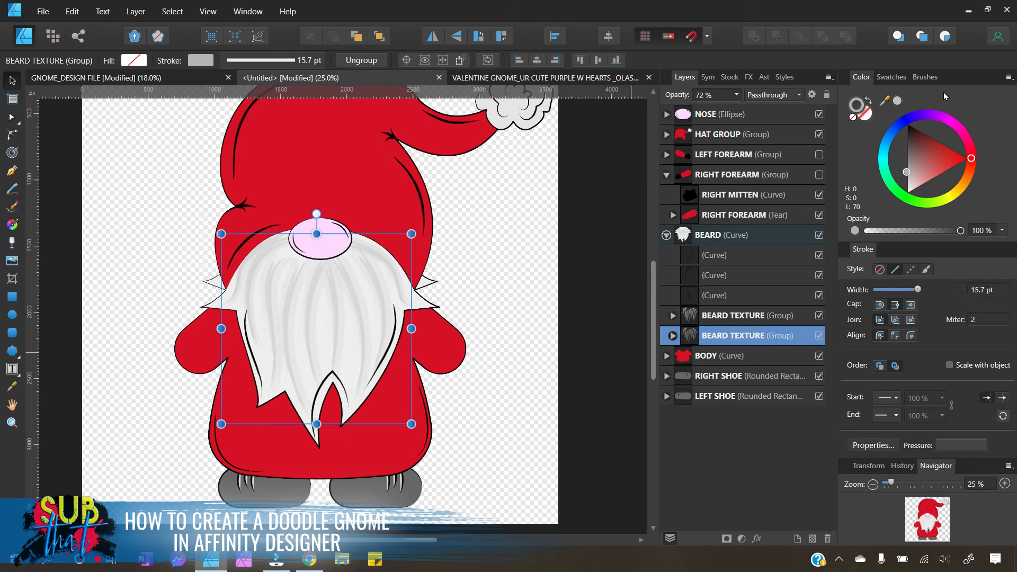
click(925, 77)
click(942, 172)
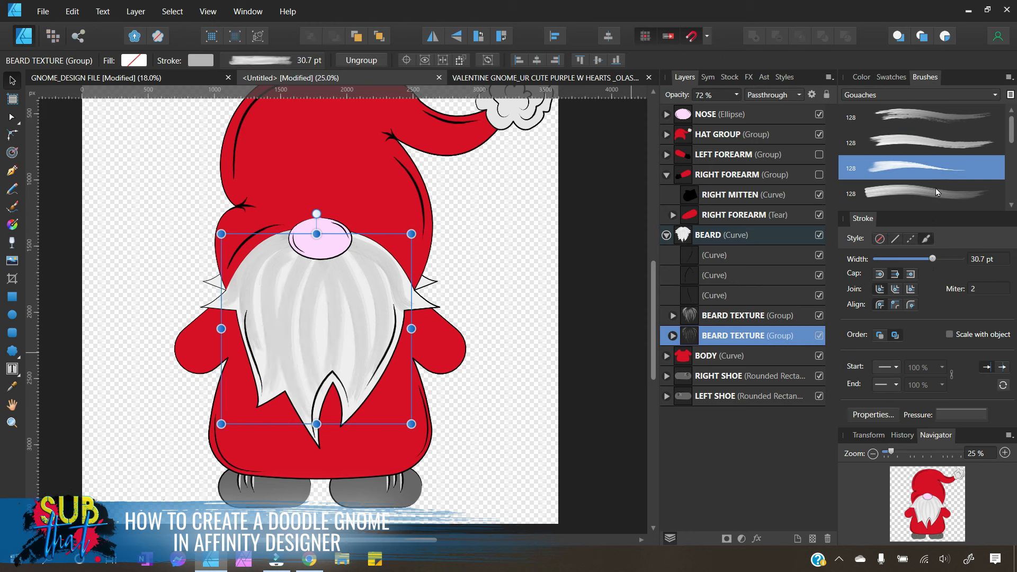
mouse_move(935, 260)
mouse_down()
mouse_move(956, 270)
mouse_move(944, 267)
mouse_up()
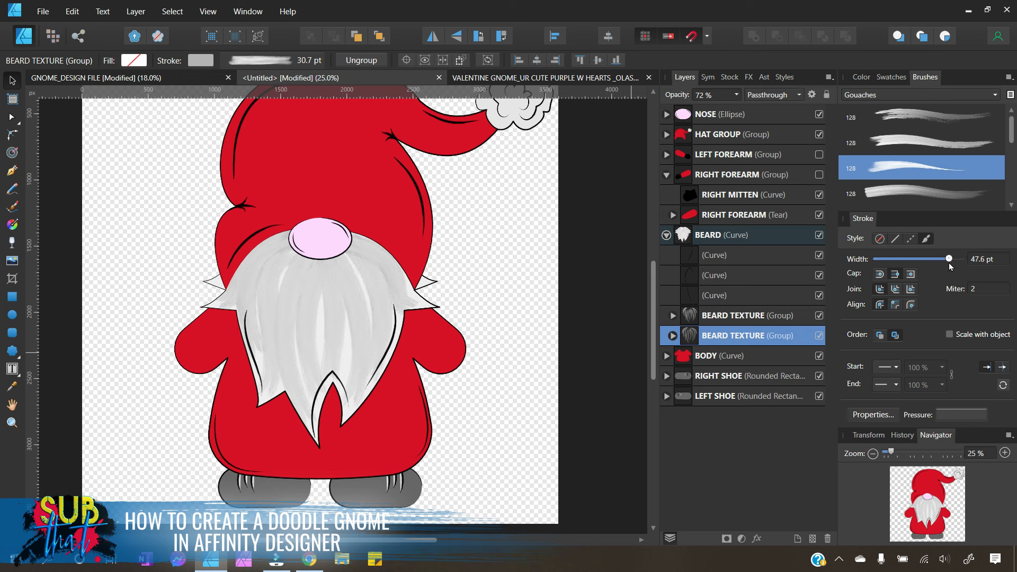
Step: Recolour the strokes of the upper BEARD TEXTURE group to a light neutral grey and deselect it
click(769, 316)
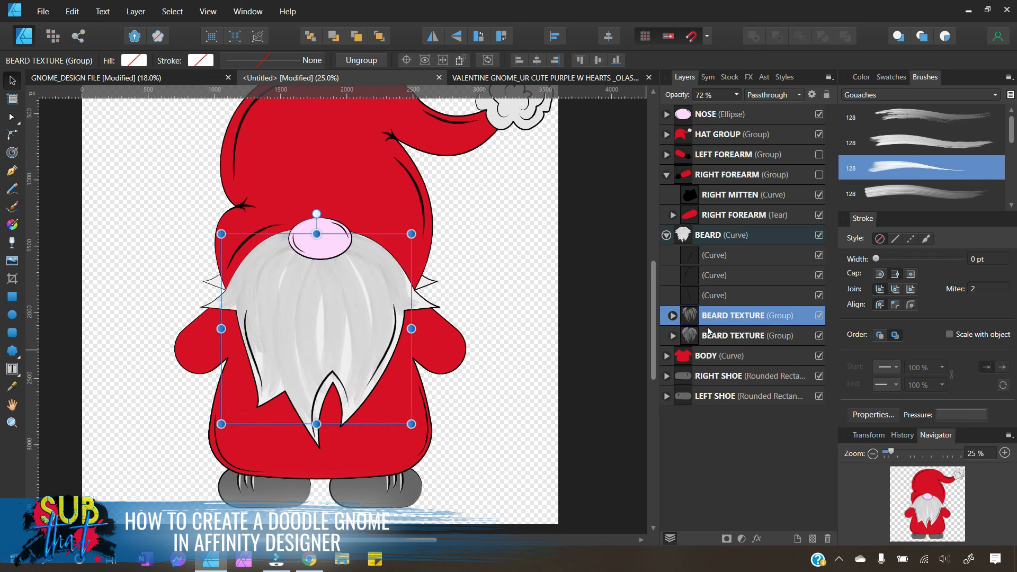
click(861, 76)
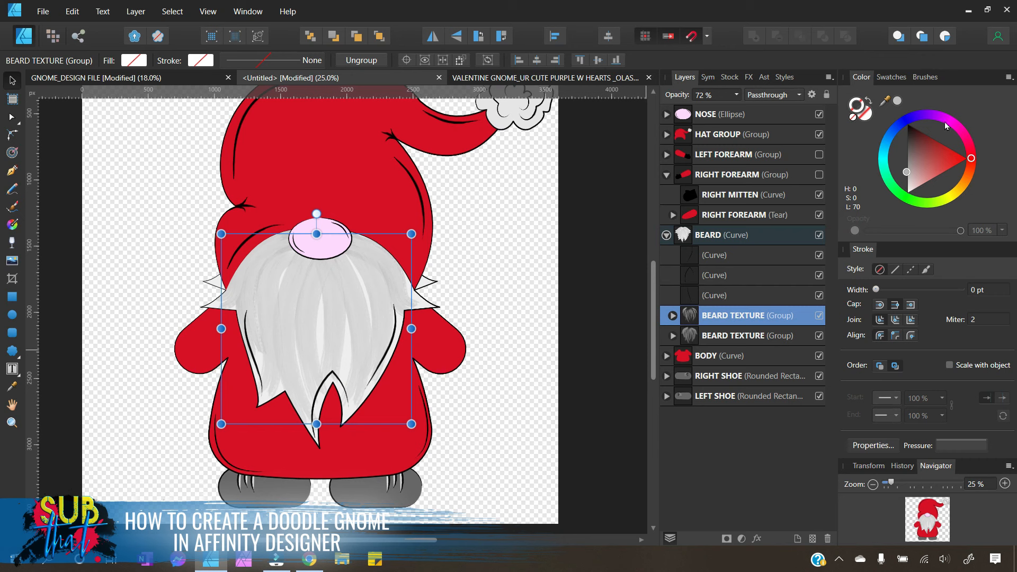
click(908, 185)
drag(909, 188, 902, 200)
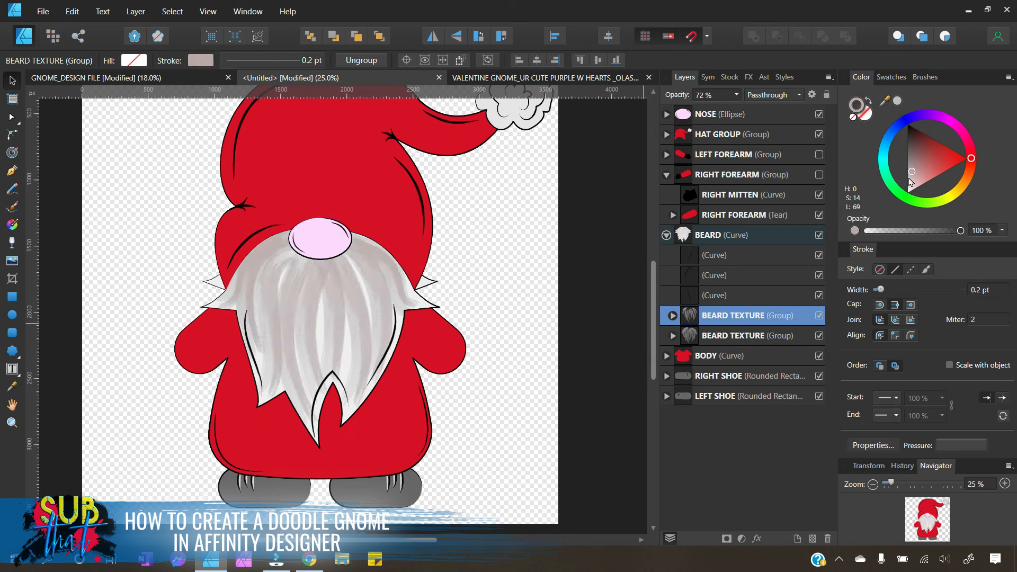
click(599, 331)
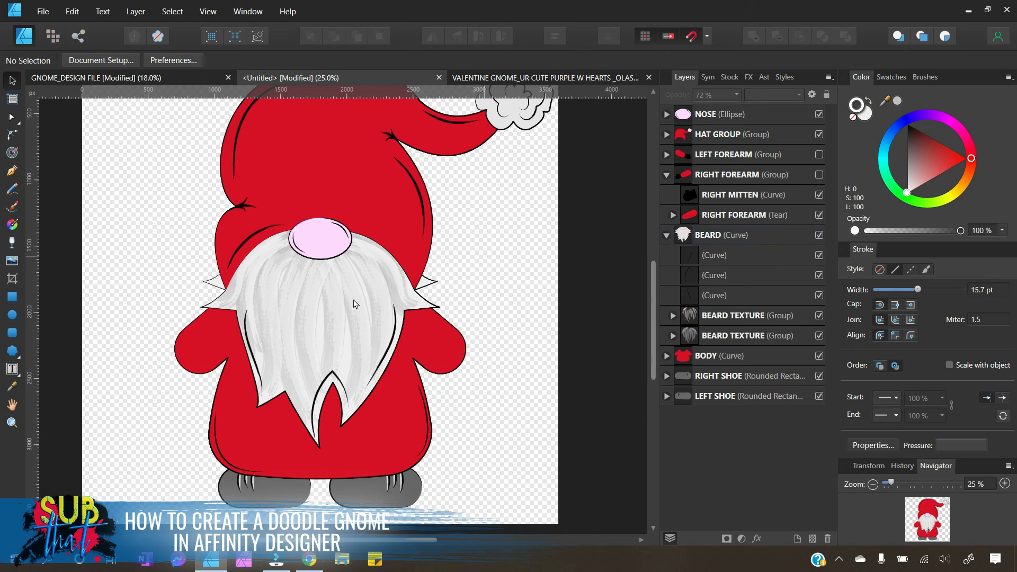
Step: Make the LEFT FOREARM and RIGHT FOREARM groups visible again
click(819, 155)
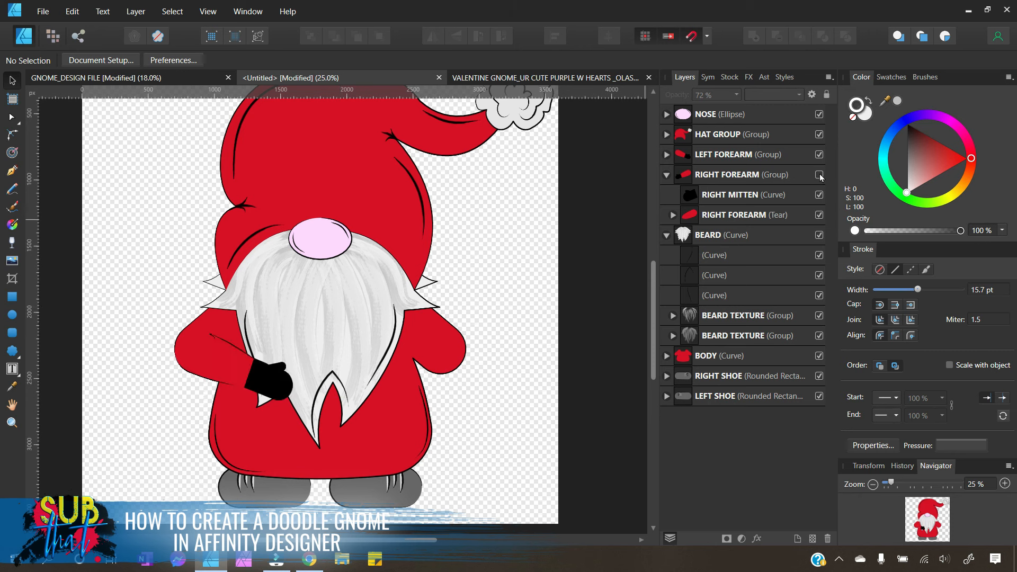
scroll(560, 358, up, 2)
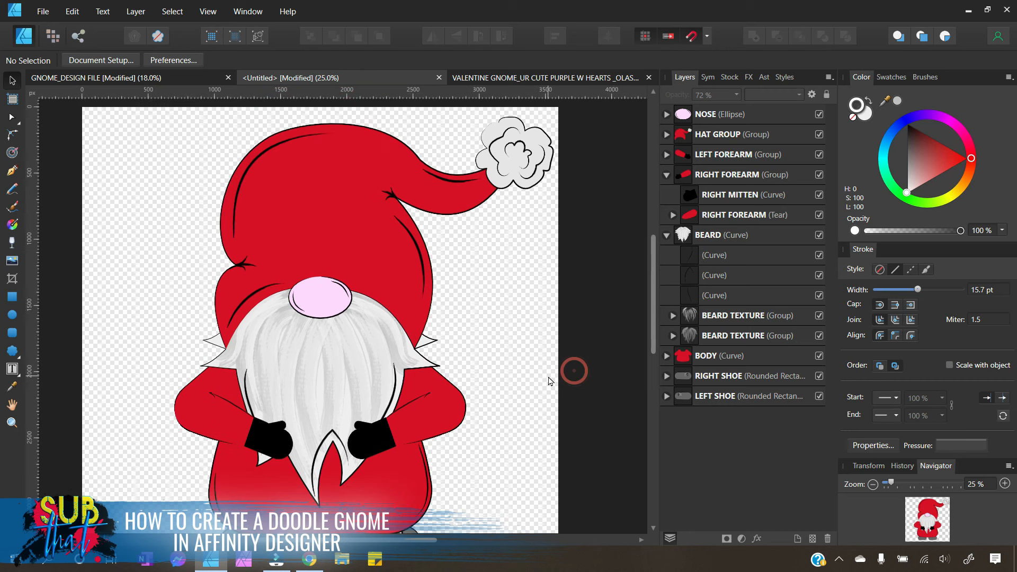
click(873, 485)
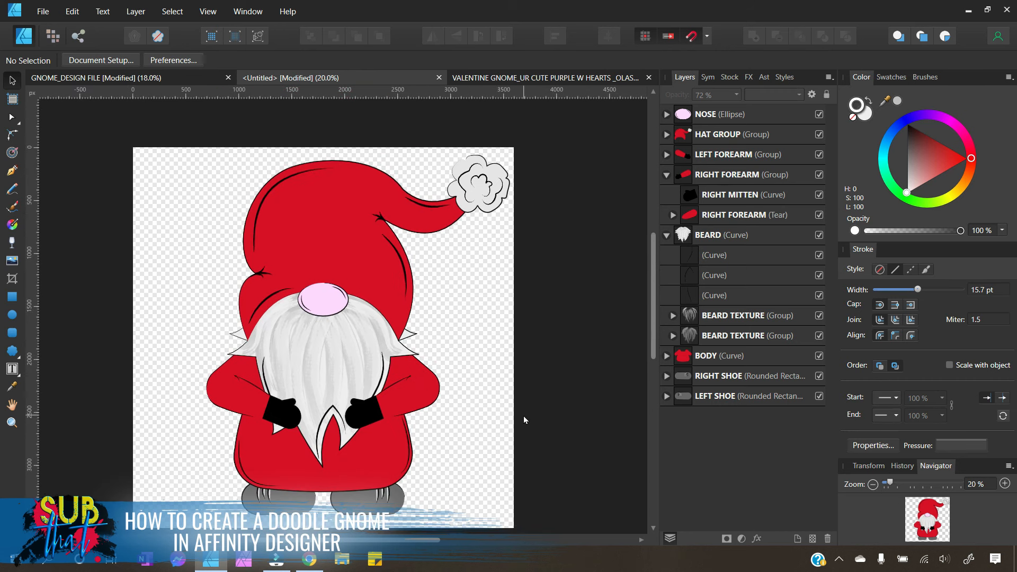
scroll(524, 420, down, 1)
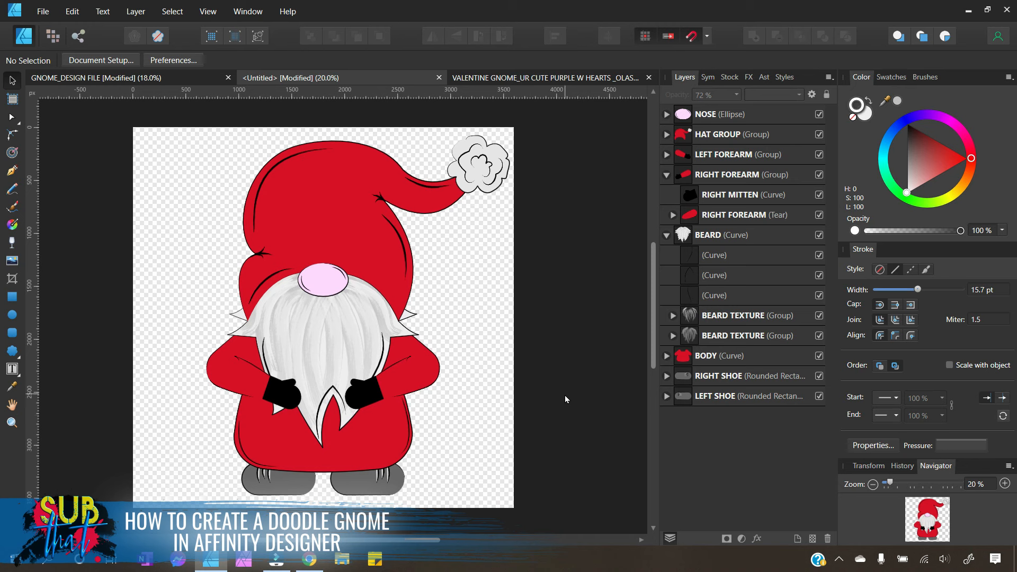
click(43, 12)
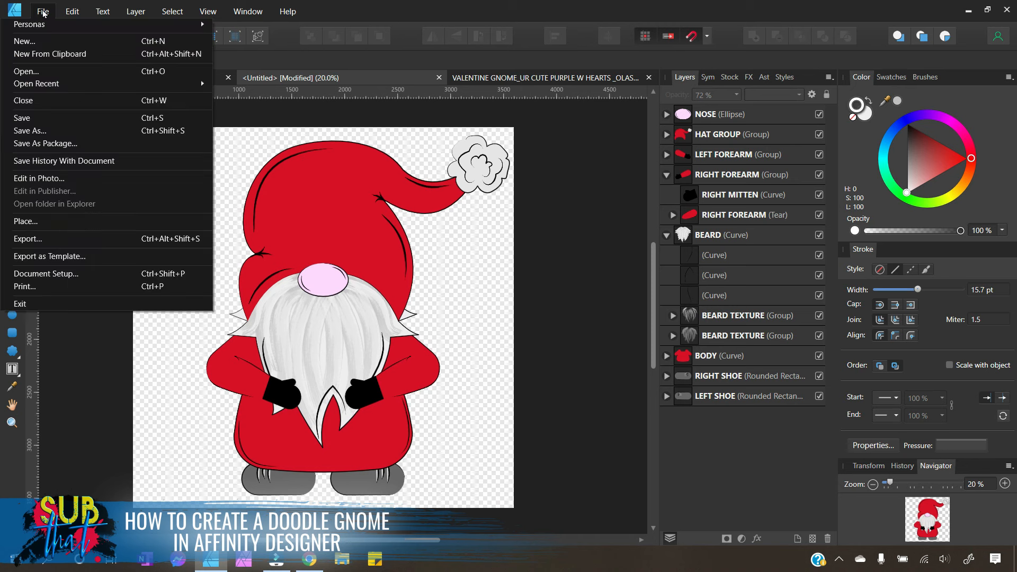
click(45, 133)
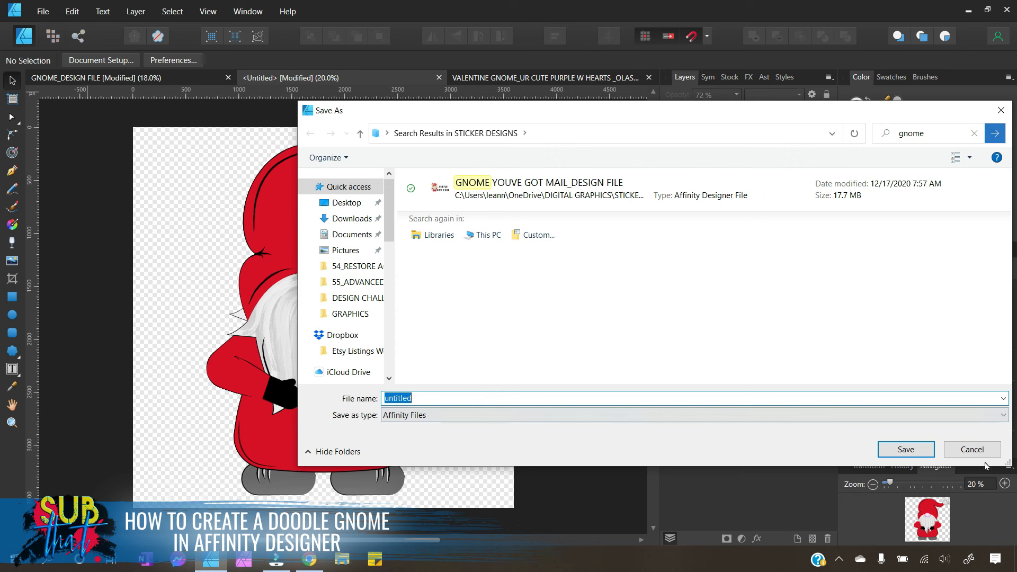
click(974, 450)
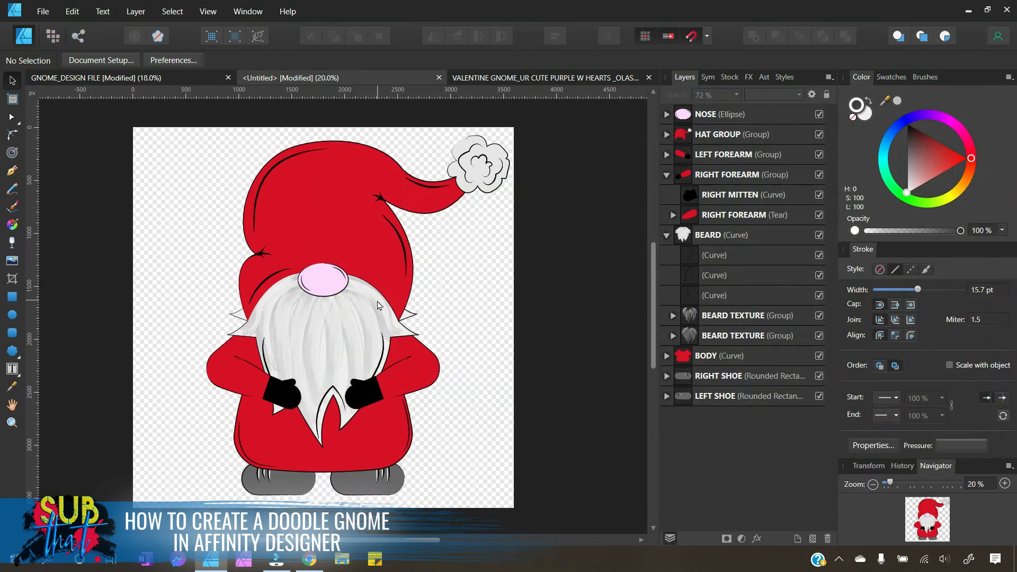
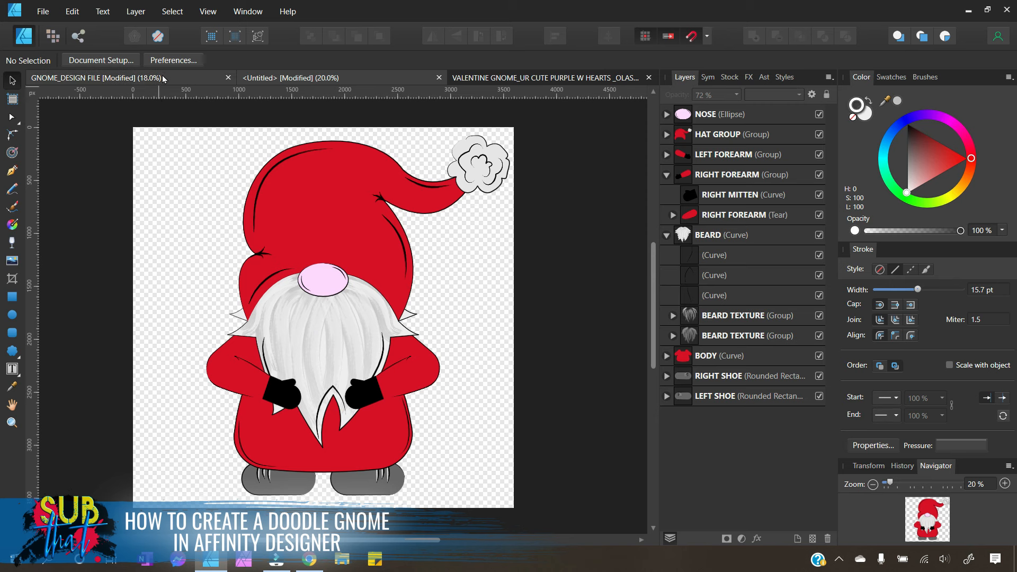
Step: Copy the DOODLE PUMPKIN_ORANGE image from inside the gnome group in GNOME_DESIGN FILE
click(164, 78)
click(373, 355)
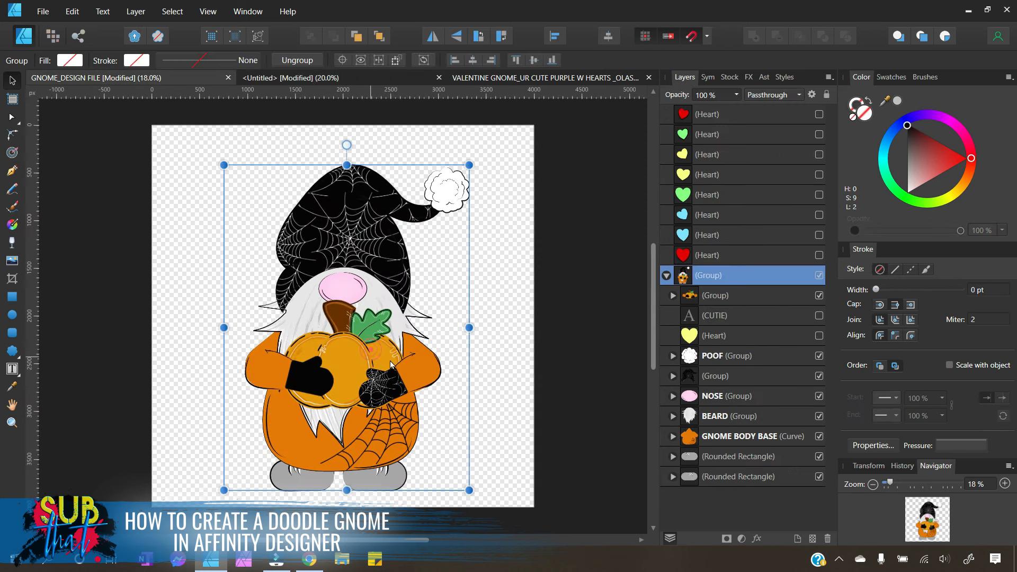
click(693, 298)
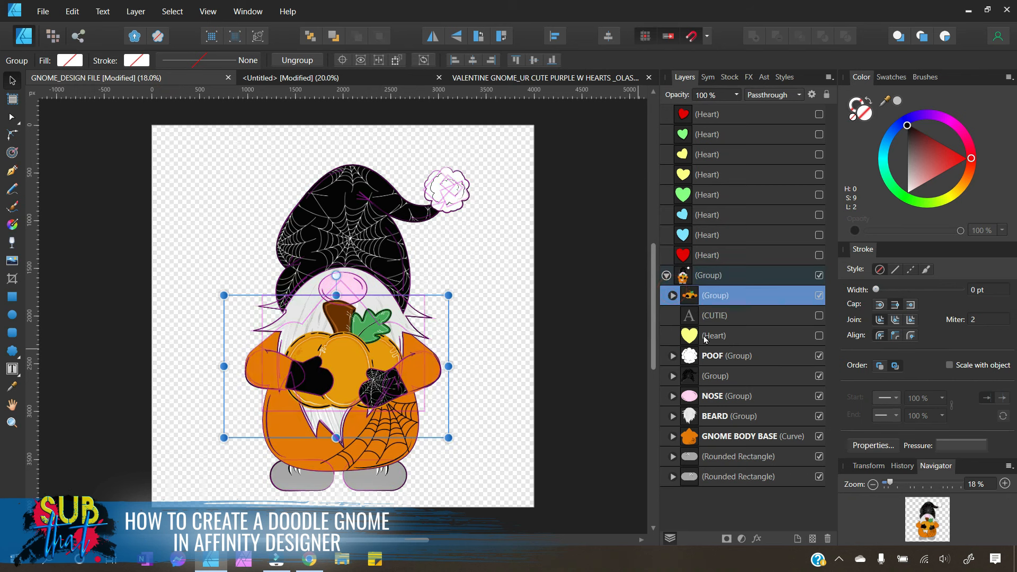
click(691, 335)
click(673, 296)
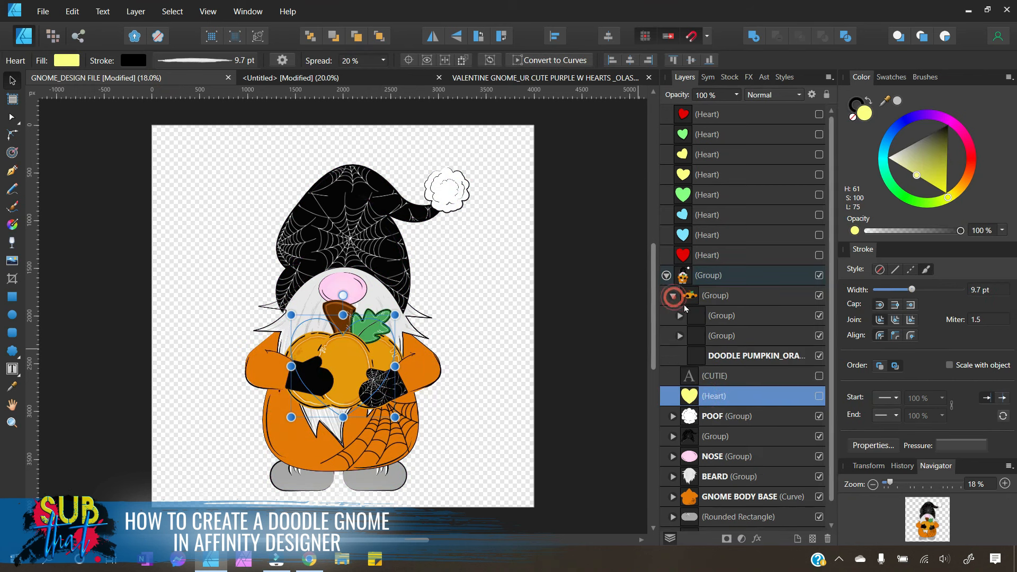
click(733, 360)
right_click(733, 362)
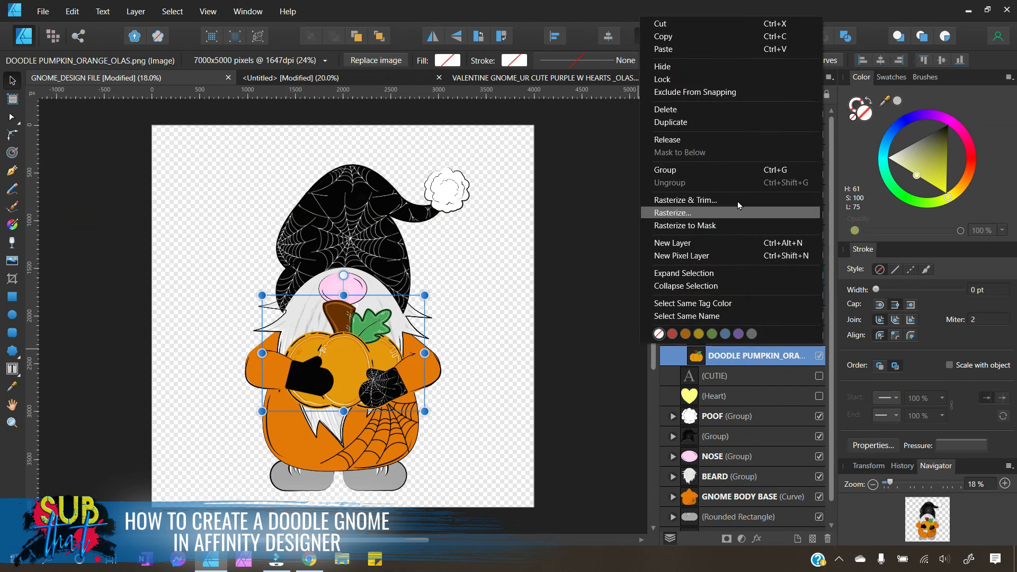
click(676, 37)
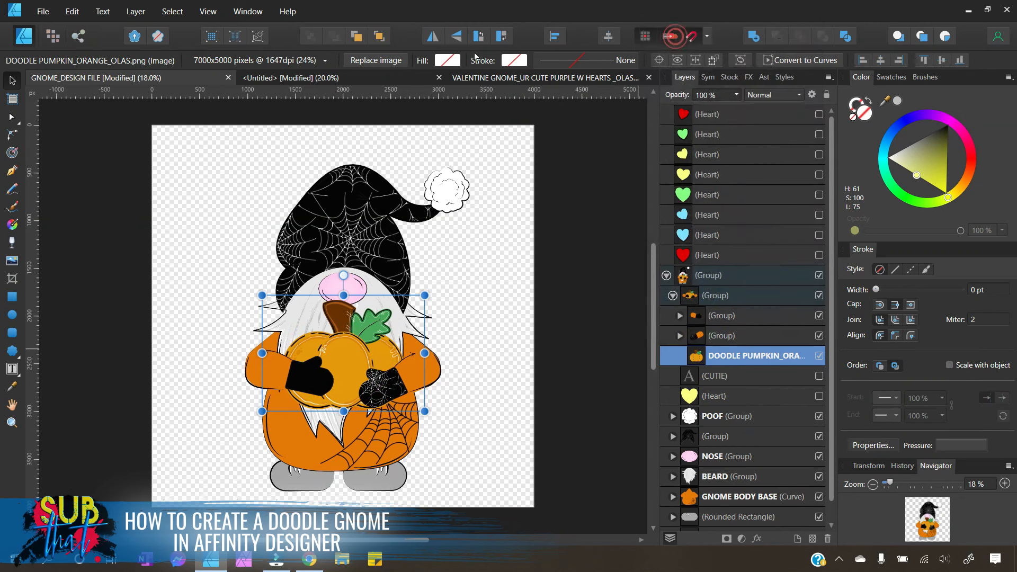
Step: Paste the orange pumpkin image into the untitled red gnome document and place it over the lower beard
click(391, 81)
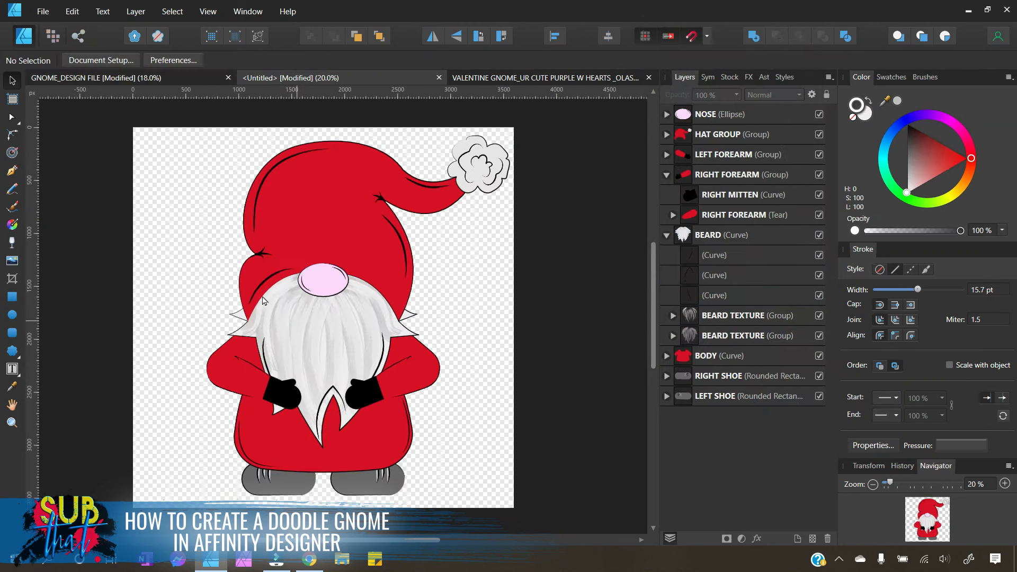
right_click(219, 280)
click(49, 251)
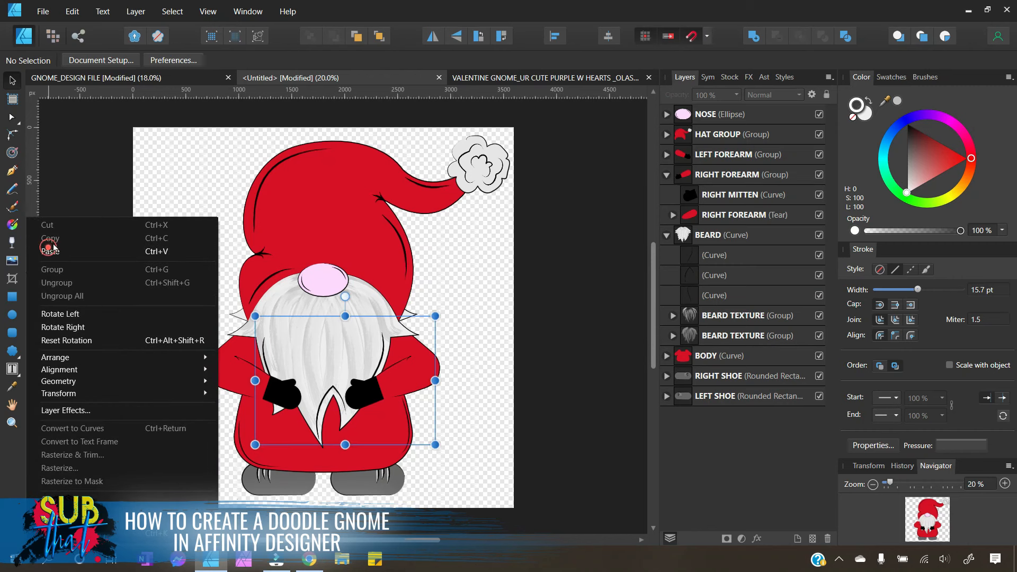
drag(357, 375, 342, 386)
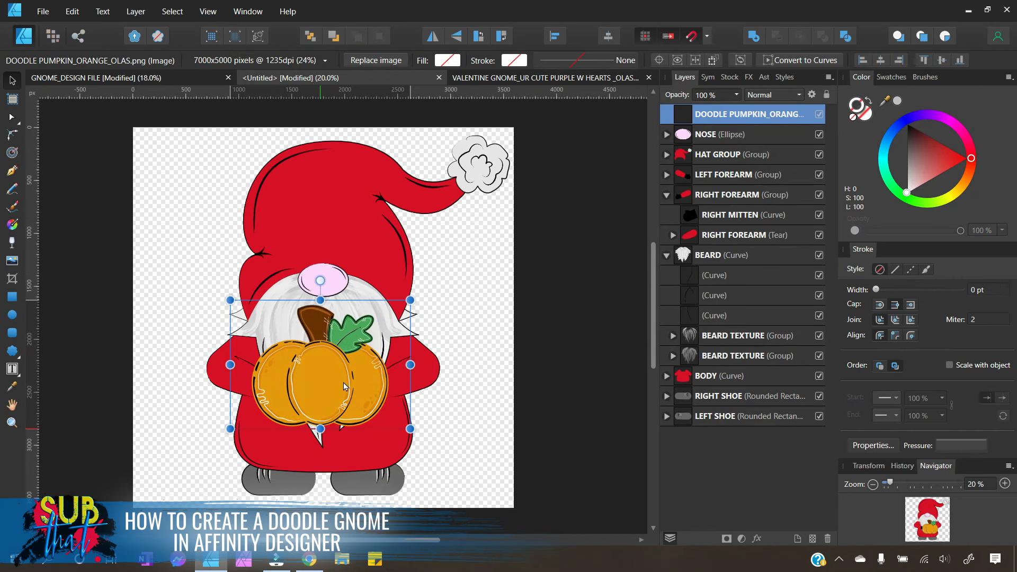
Step: Move the pumpkin layer directly above BEARD and below RIGHT FOREARM, and centre the pumpkin between the mittens
drag(684, 117, 672, 252)
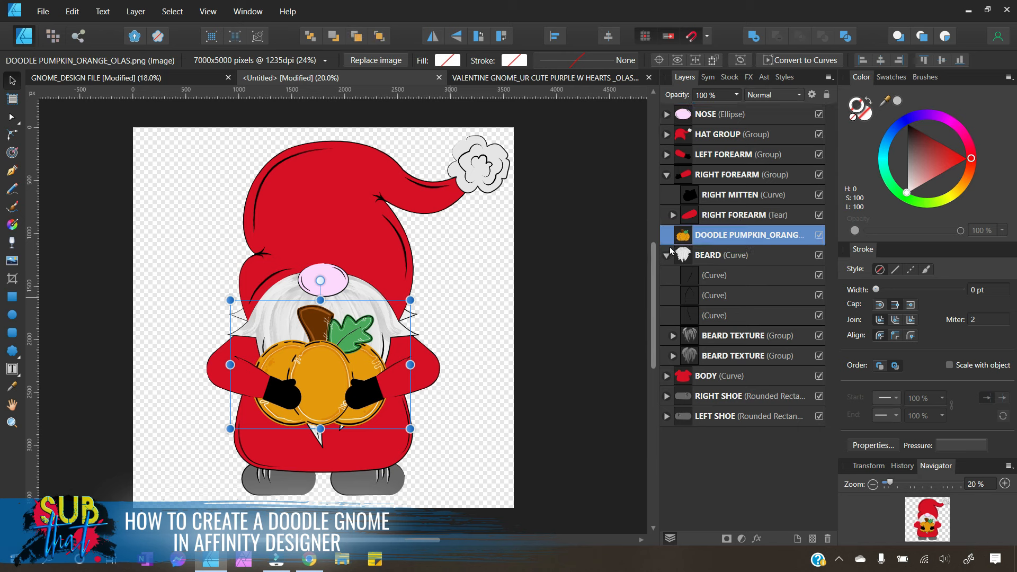
drag(319, 399, 322, 399)
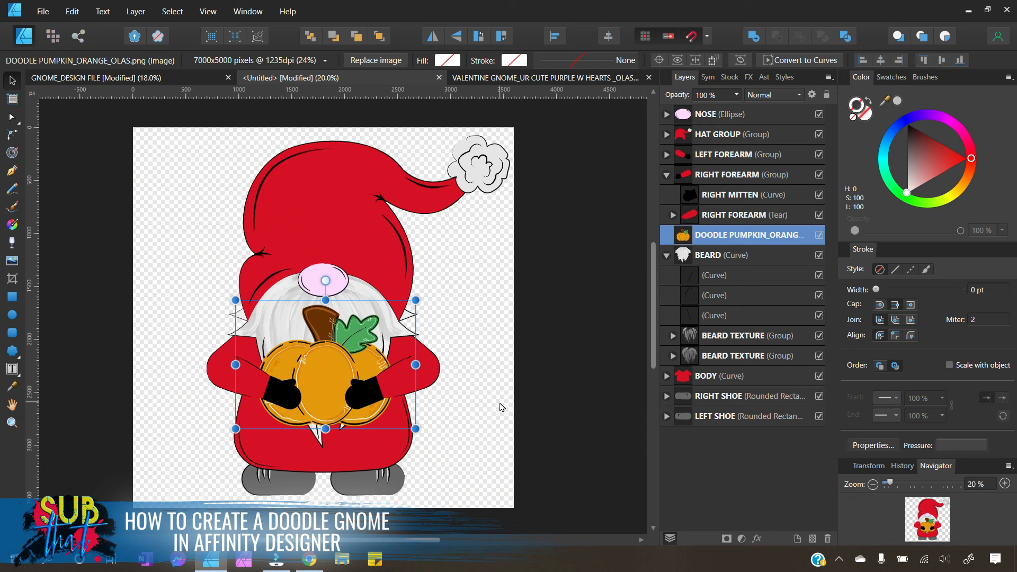
click(494, 407)
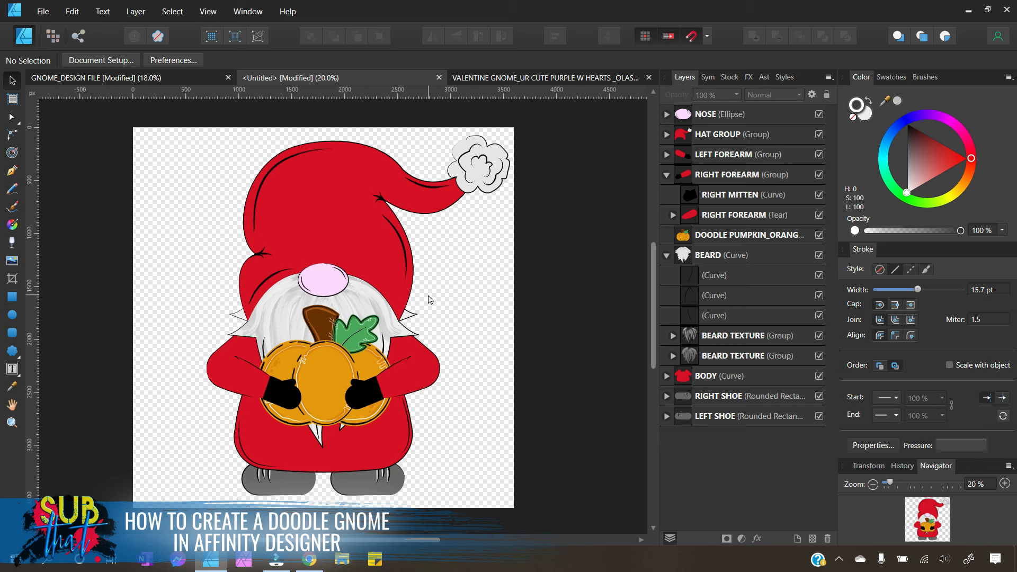
mouse_move(318, 397)
mouse_down()
mouse_move(332, 386)
mouse_move(316, 401)
mouse_up()
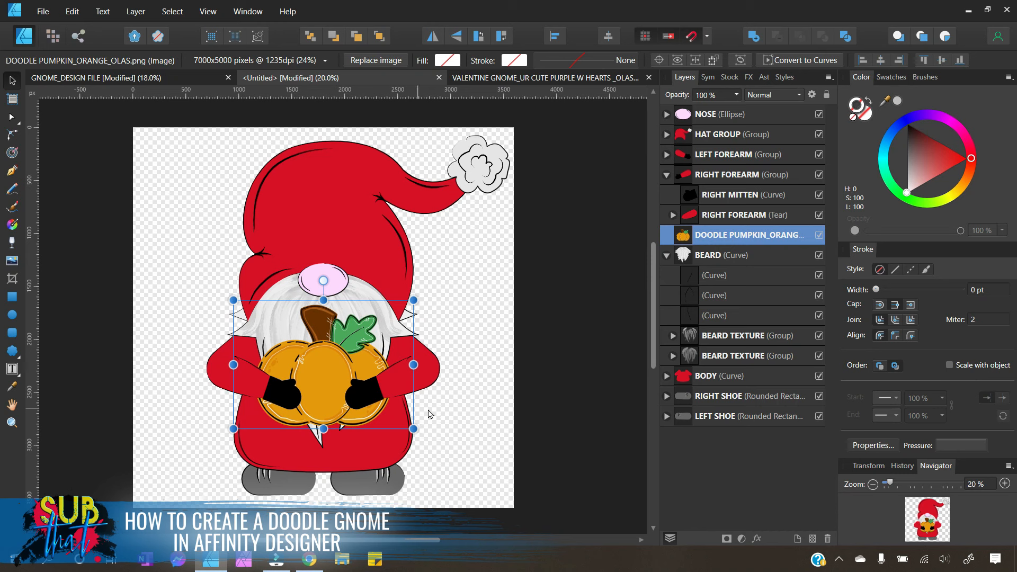
click(466, 407)
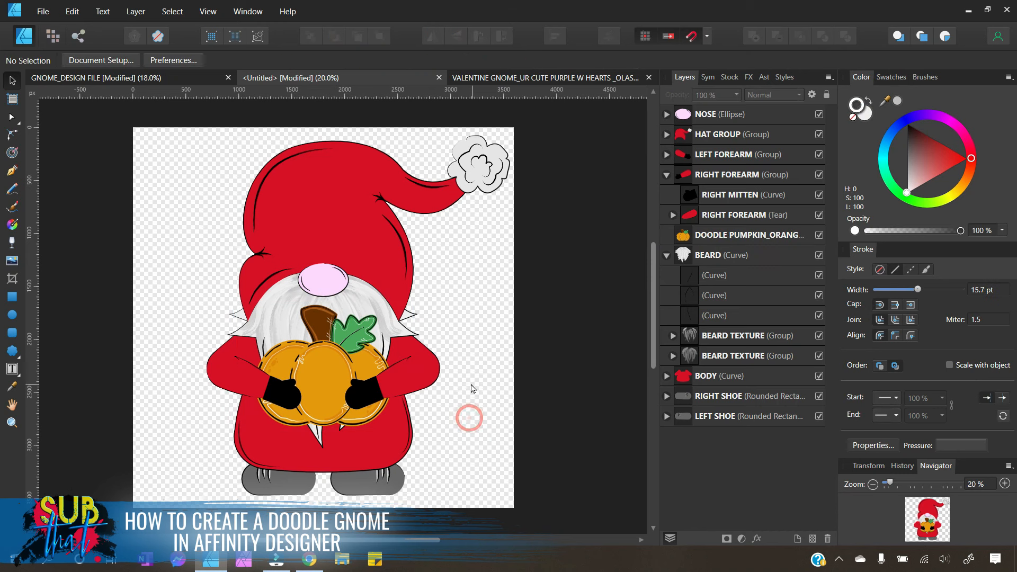
Step: Group the LEFT FOREARM, RIGHT FOREARM and pumpkin layers together and clear the selection
click(747, 176)
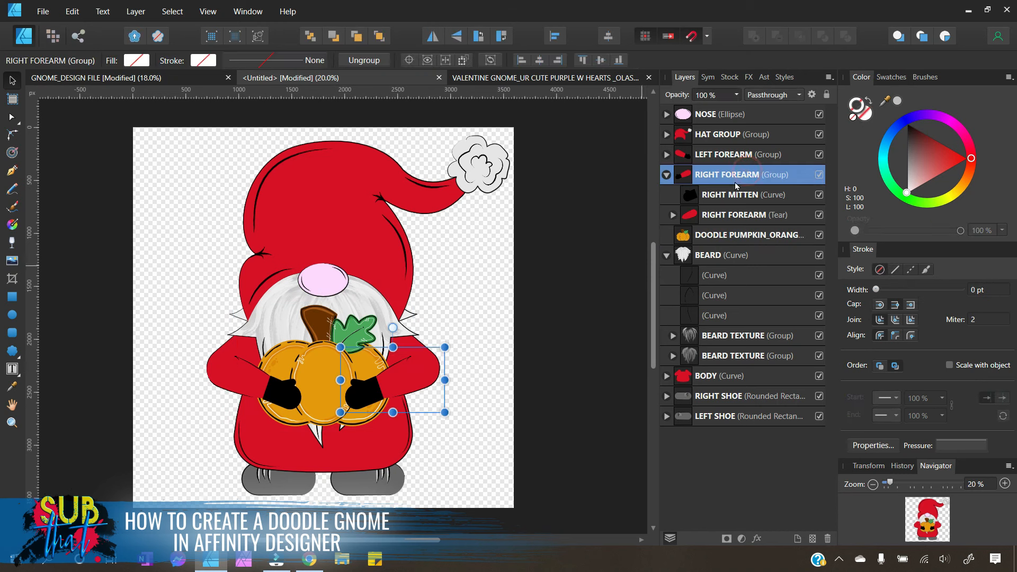
click(667, 175)
click(666, 154)
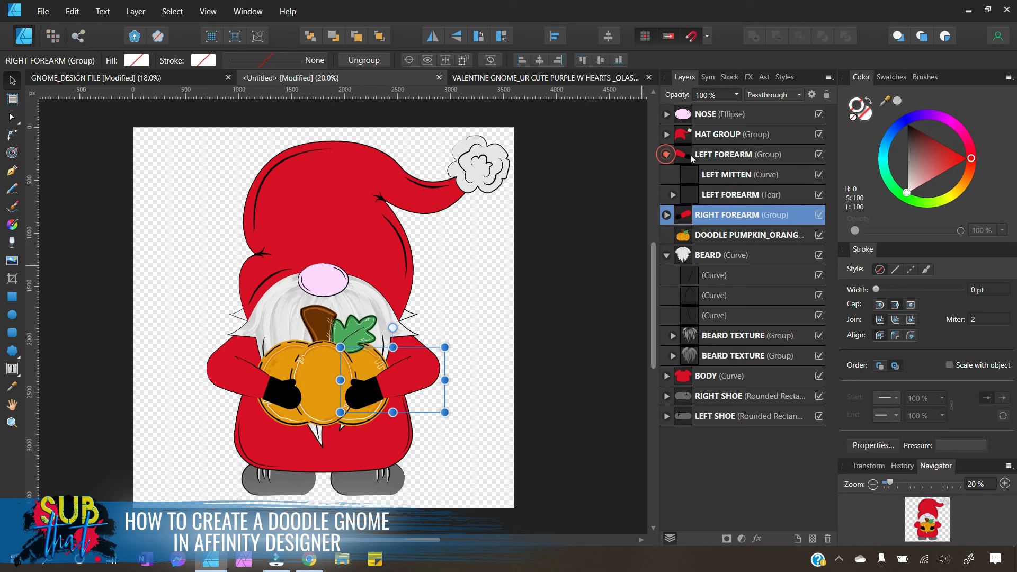
click(704, 155)
shift+click(718, 240)
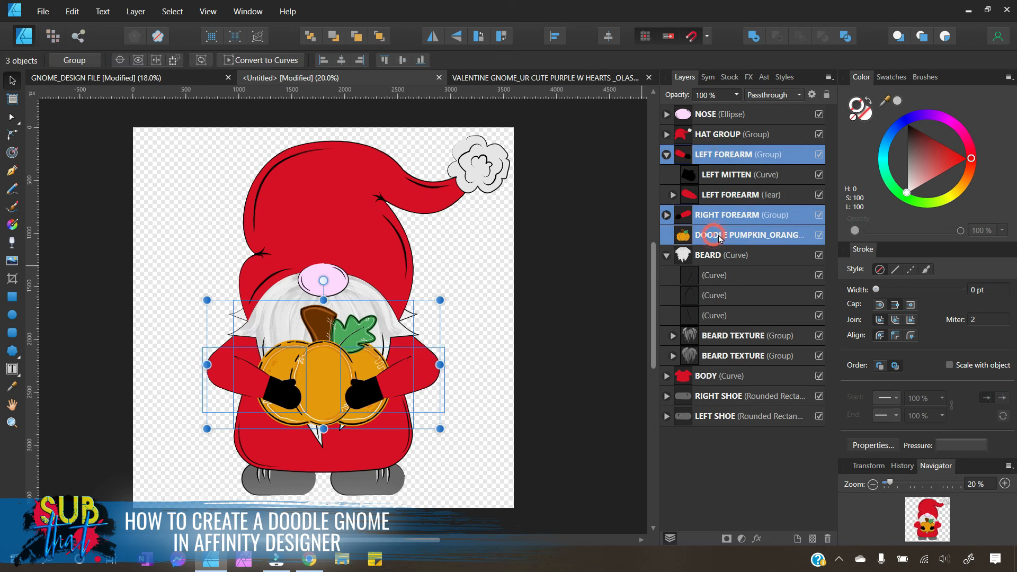
right_click(720, 240)
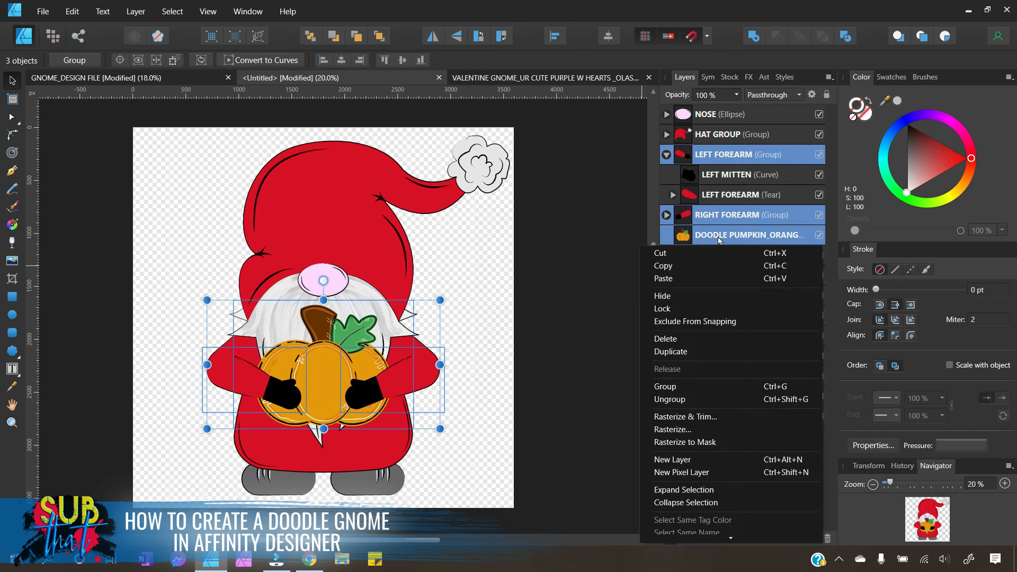
click(689, 387)
drag(417, 385, 377, 375)
click(483, 393)
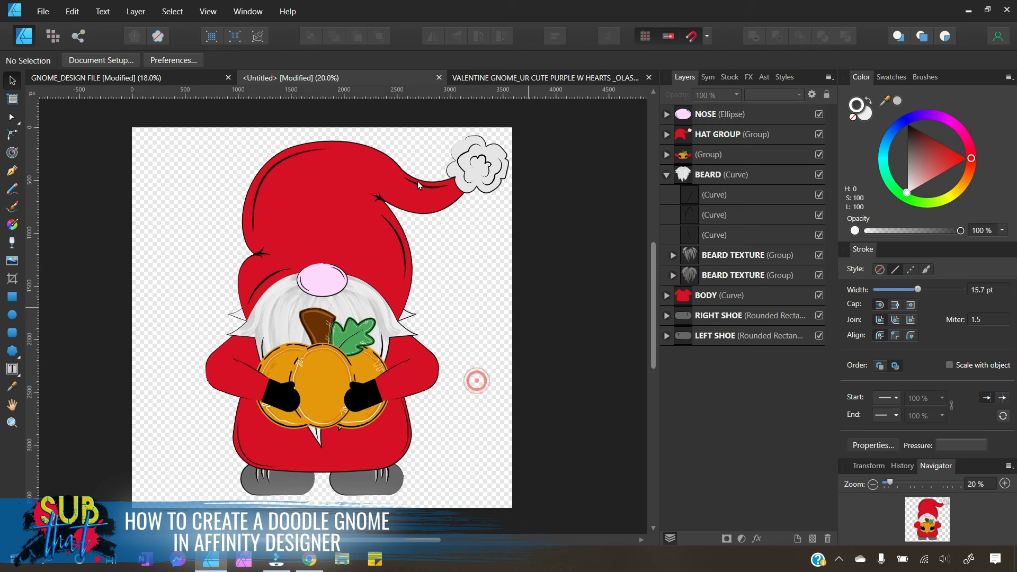
click(388, 170)
click(622, 346)
Step: Try moving the pumpkin image inside the forearm group out beside the gnome and return it between the mittens
click(667, 154)
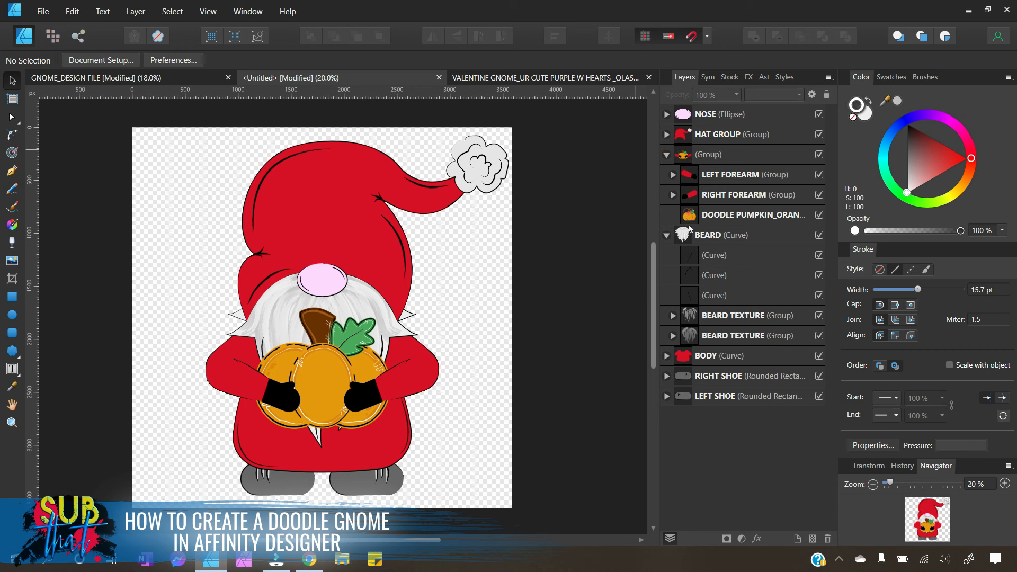
click(689, 214)
drag(325, 395, 489, 349)
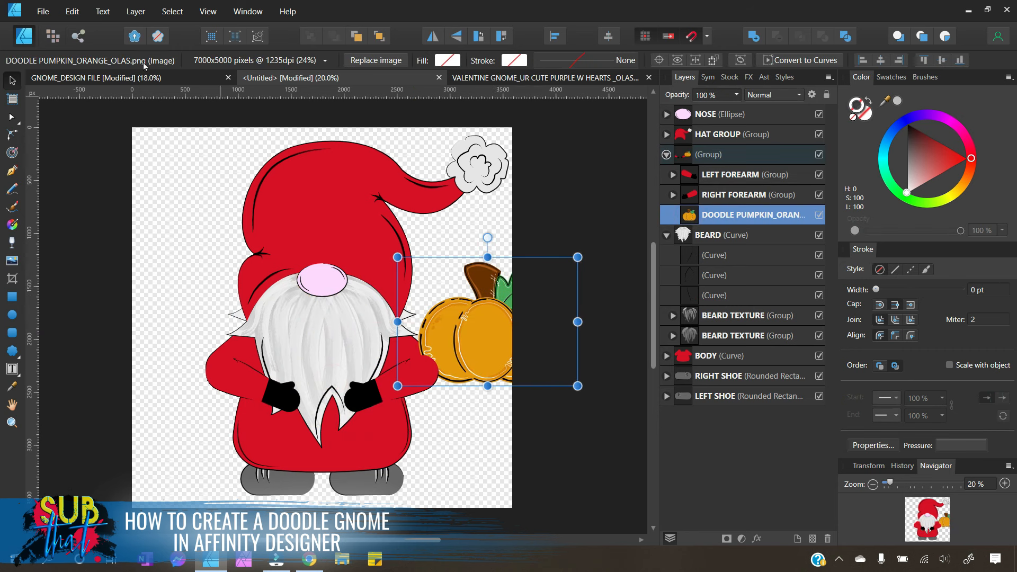
drag(470, 305, 312, 365)
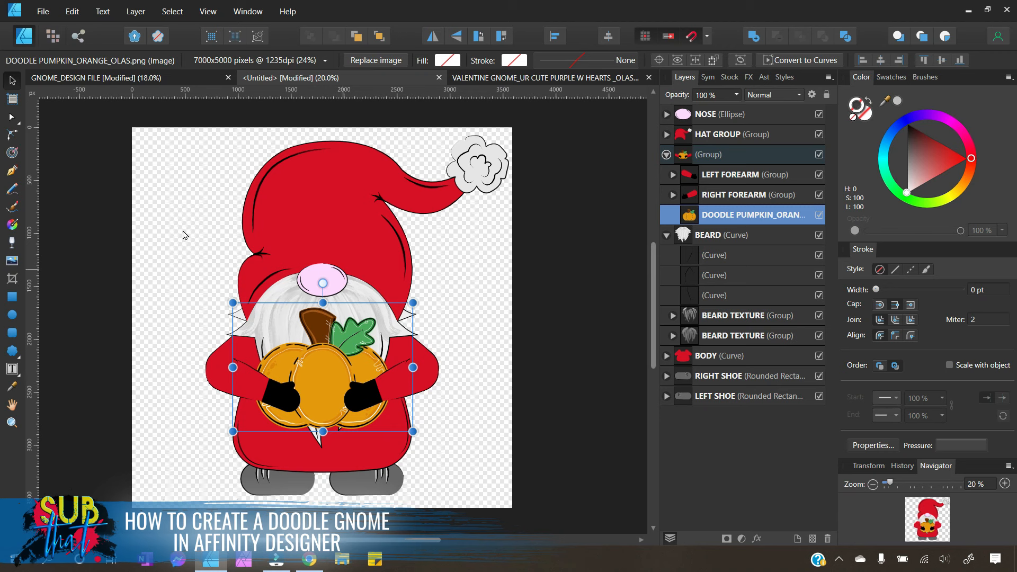
click(49, 13)
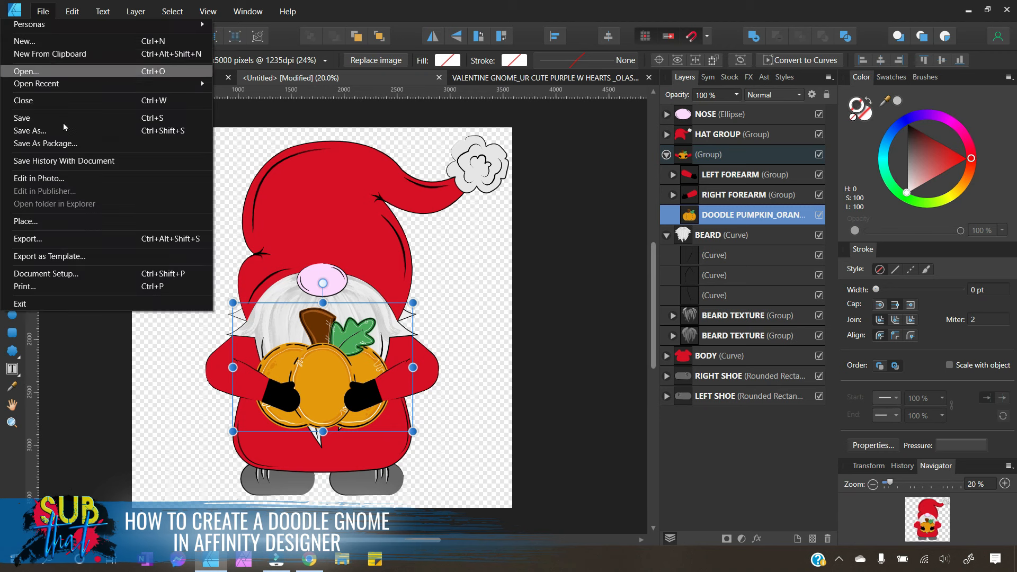
click(78, 240)
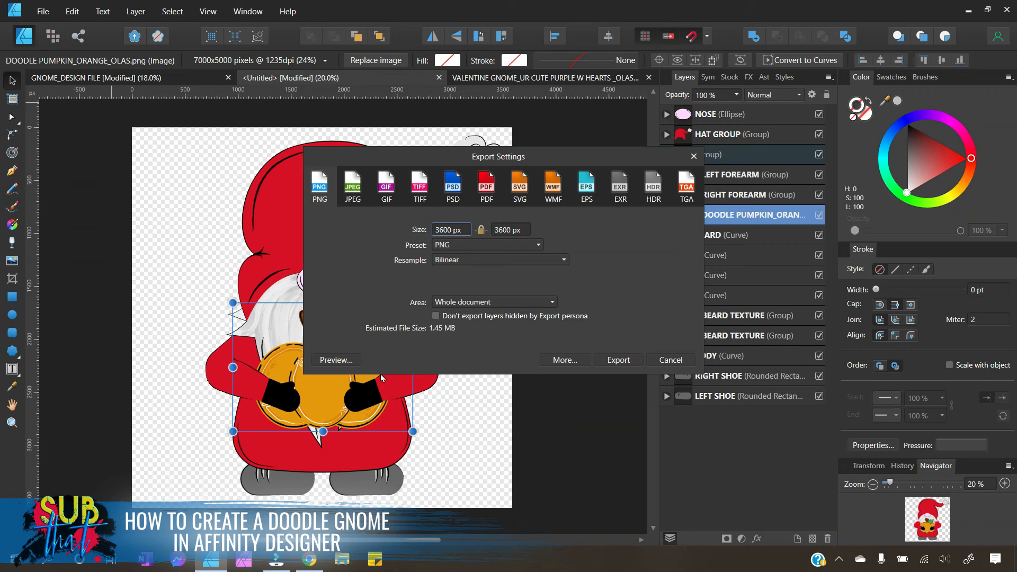
click(505, 302)
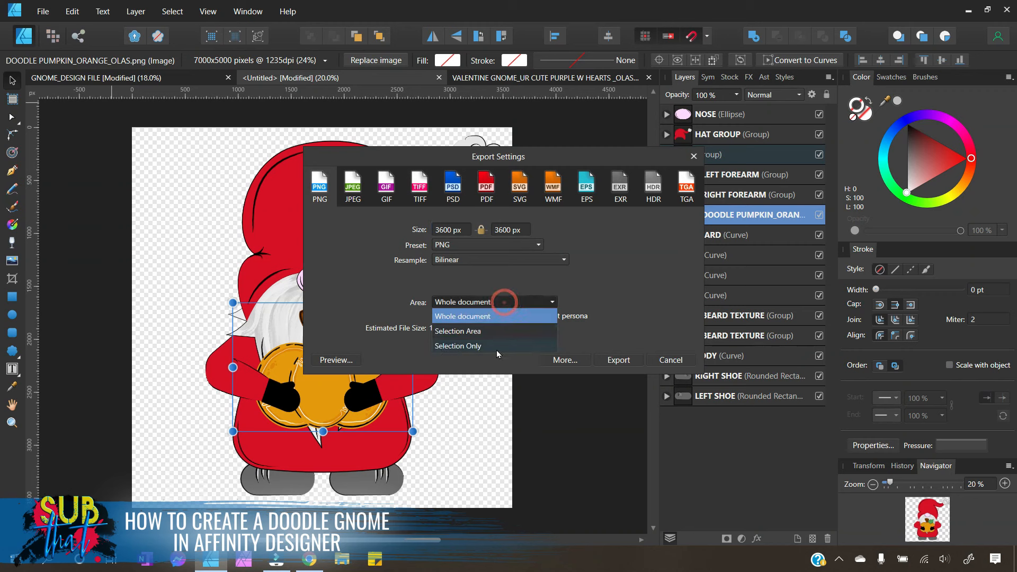
click(604, 292)
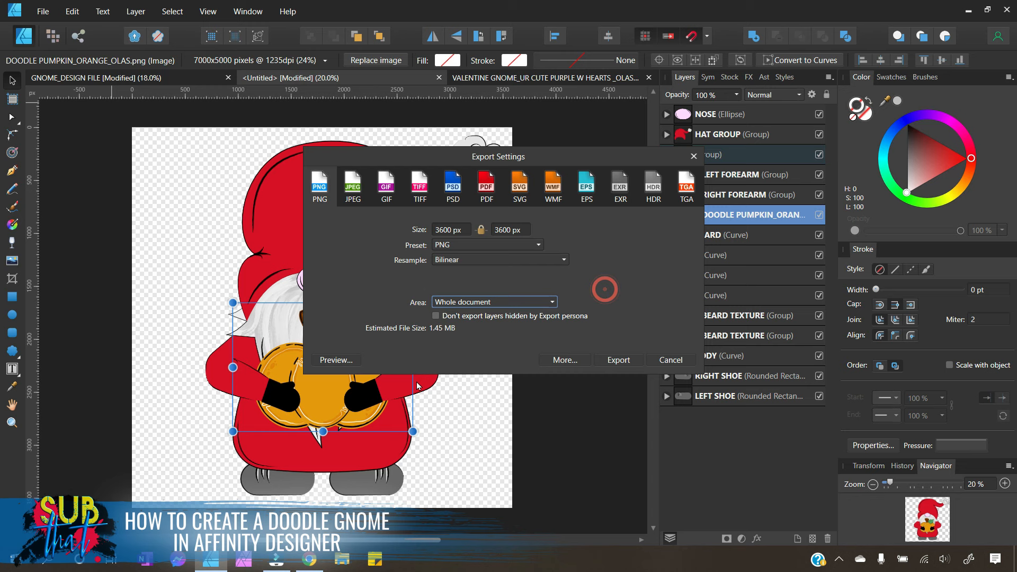
click(682, 360)
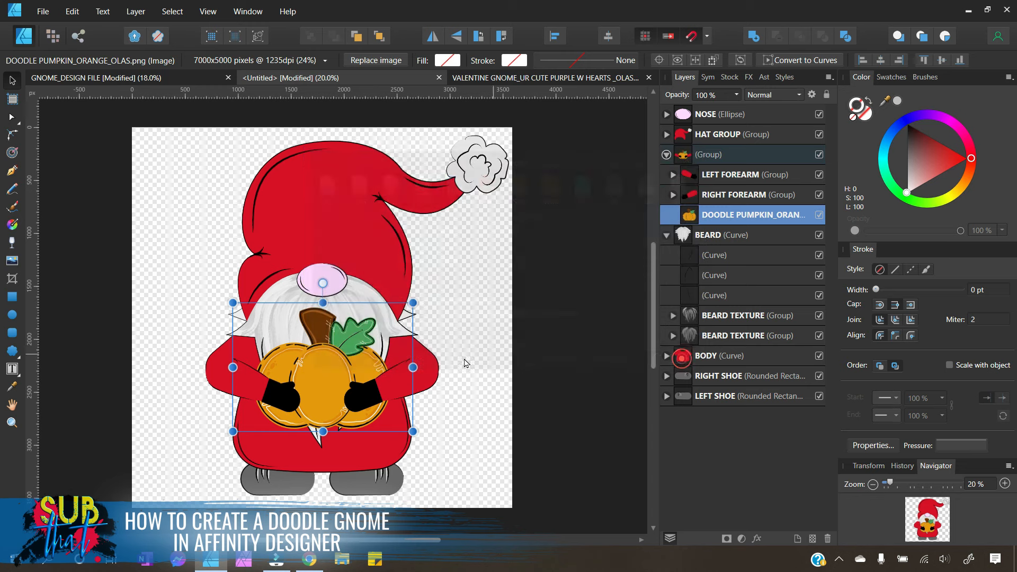
click(517, 376)
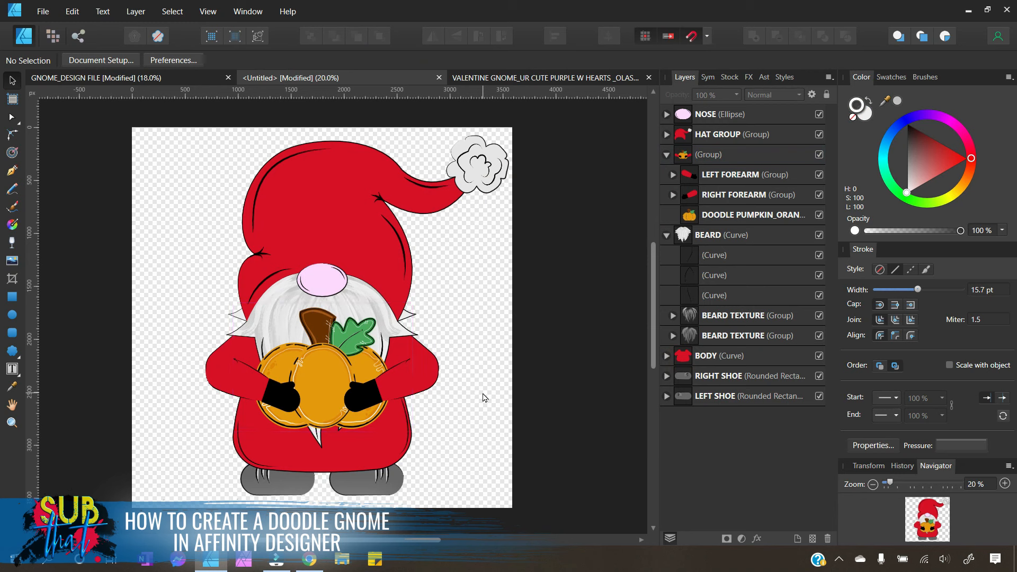